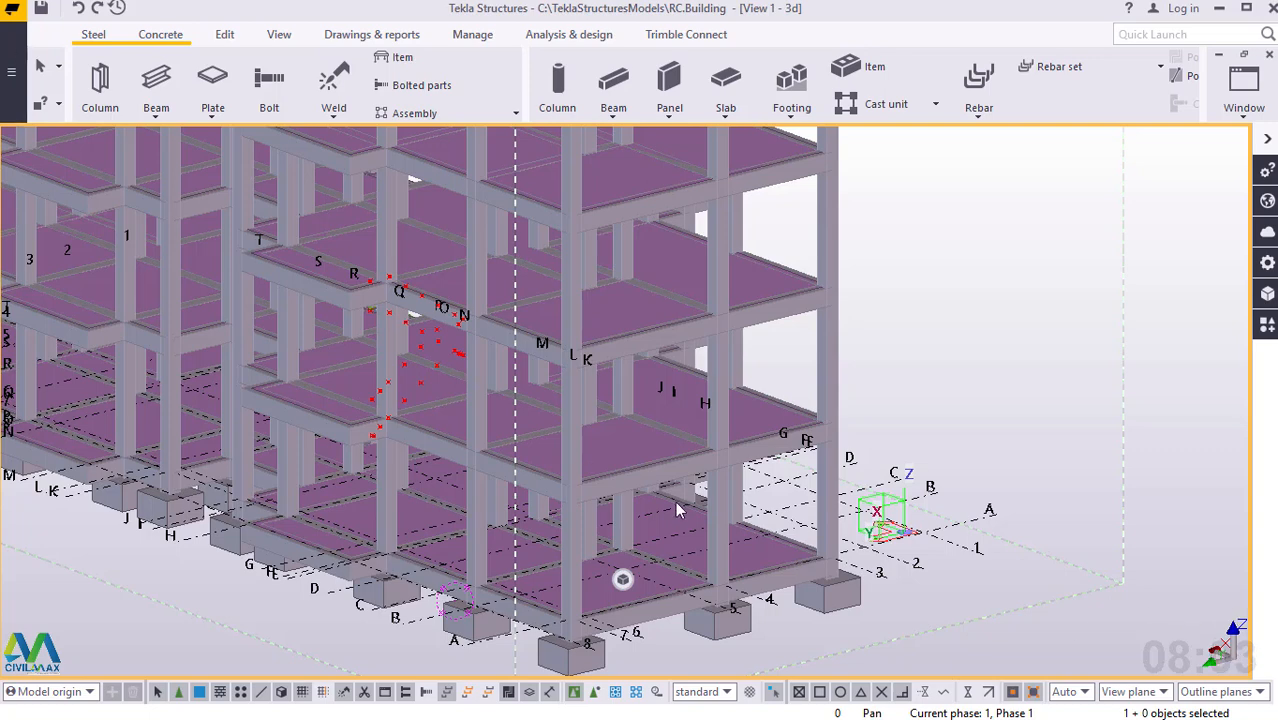
Examine the multi-storey frame and the lowest stair flight inside it from the front and side.
scroll(568, 458, down, 3)
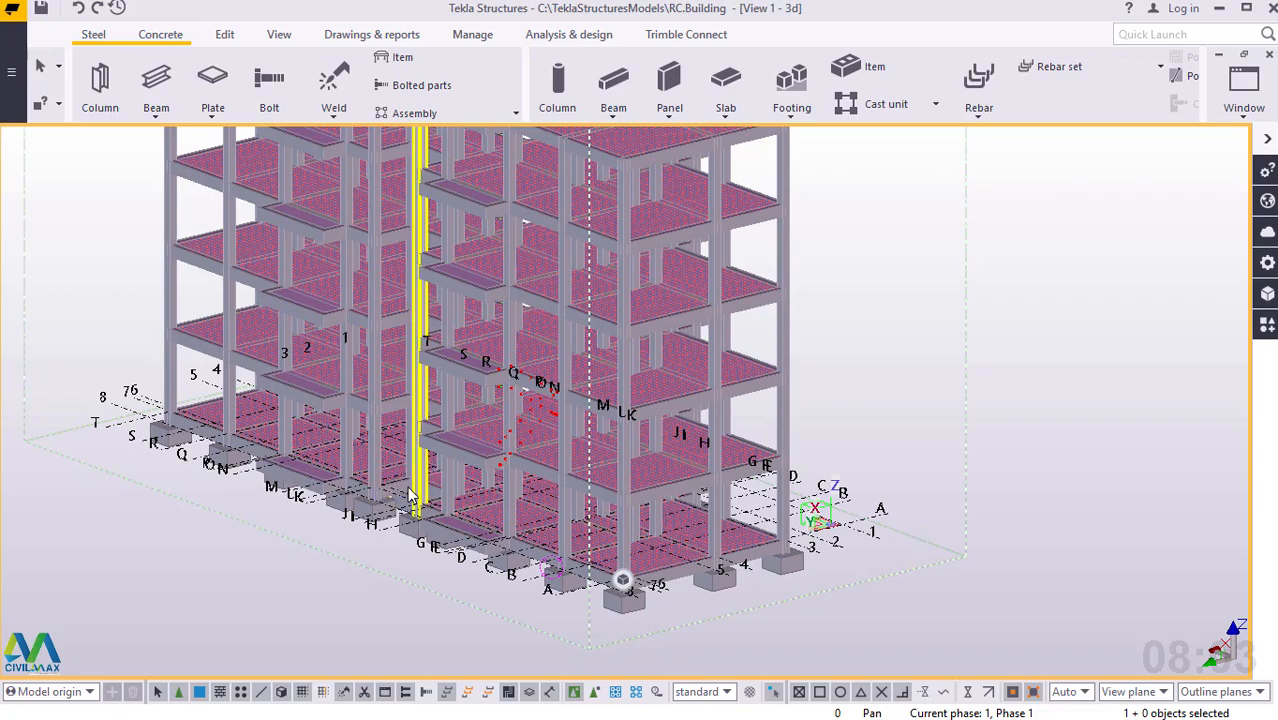
scroll(408, 495, up, 2)
ctrl+middle_drag(574, 493, 521, 456)
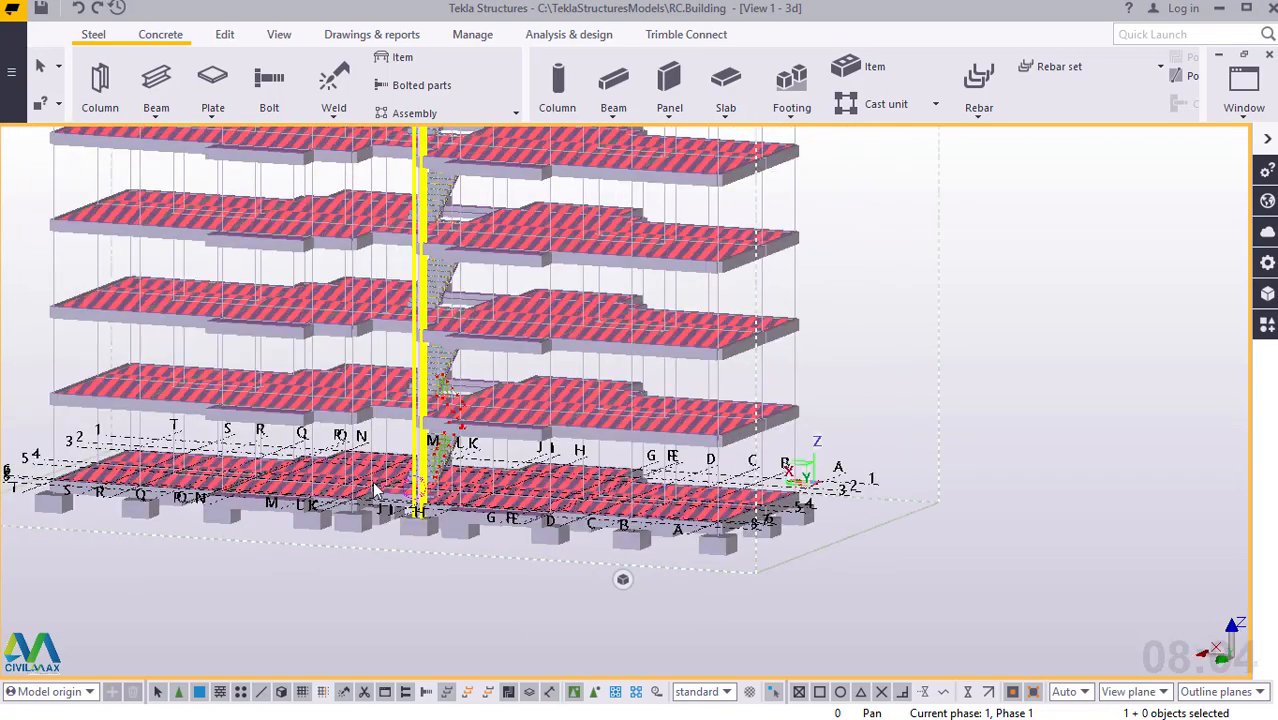
scroll(458, 450, up, 4)
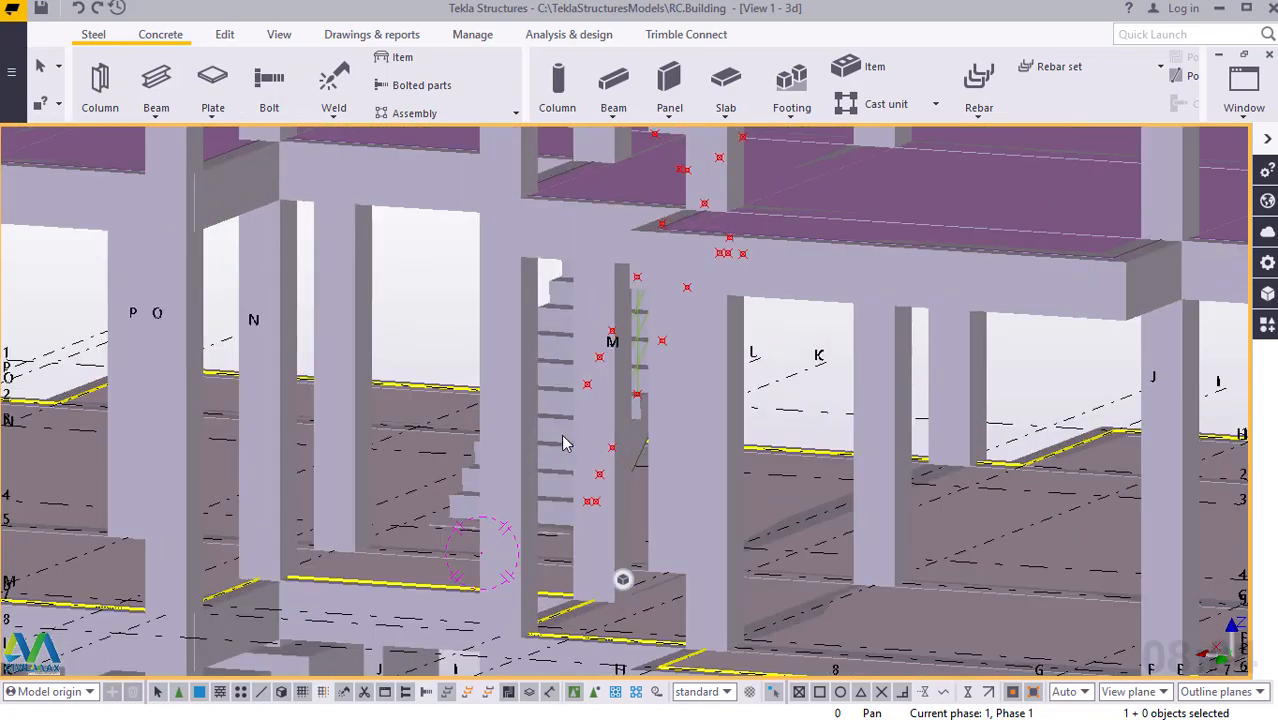
scroll(562, 437, up, 2)
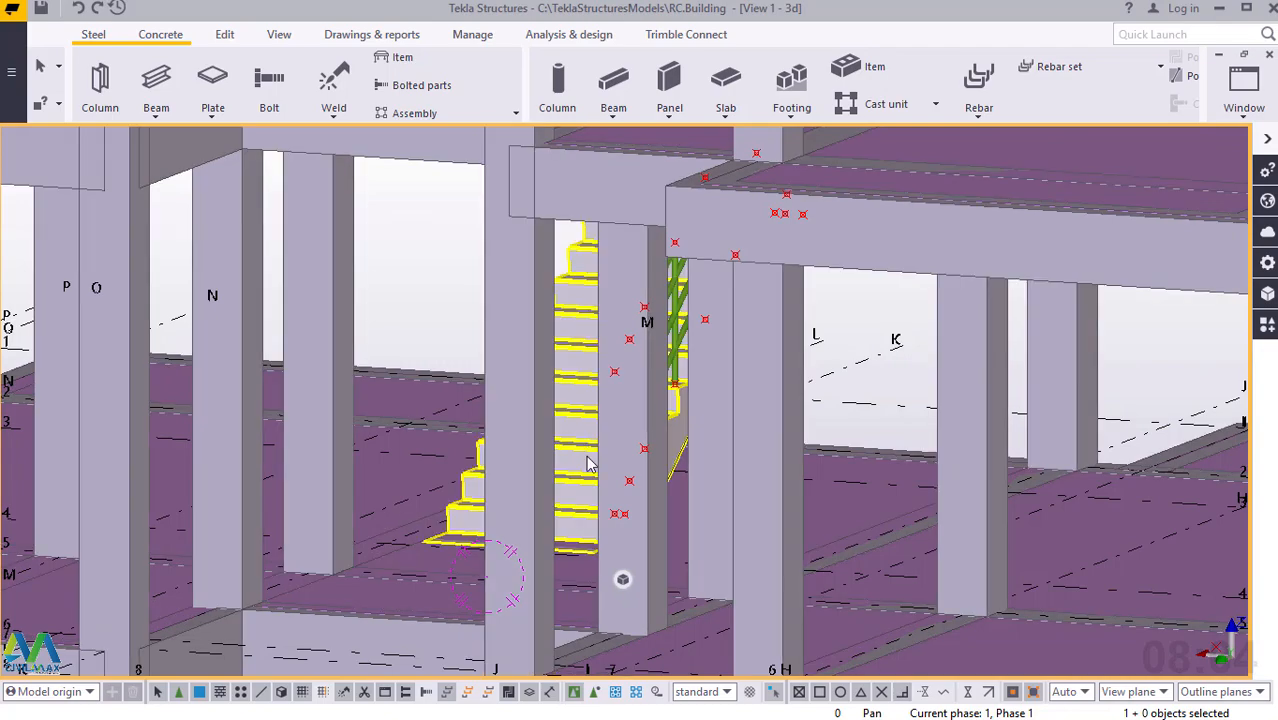
ctrl+middle_drag(605, 456, 652, 457)
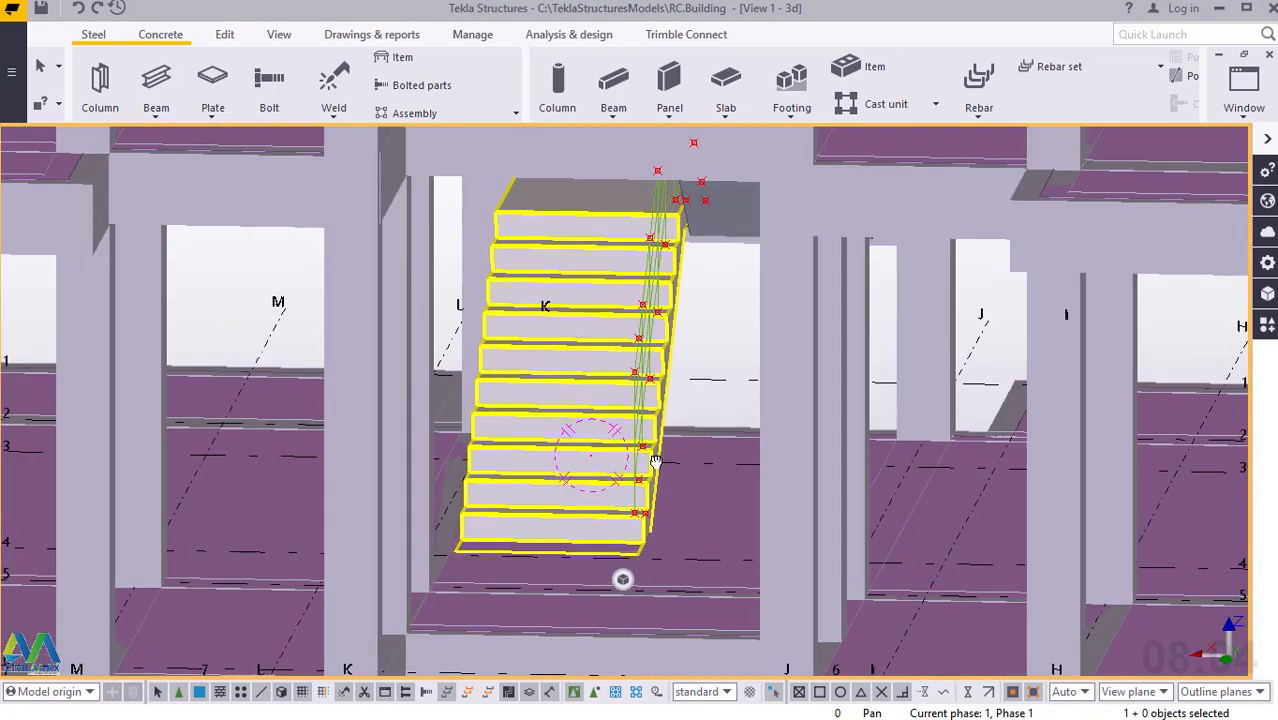
scroll(648, 386, up, 3)
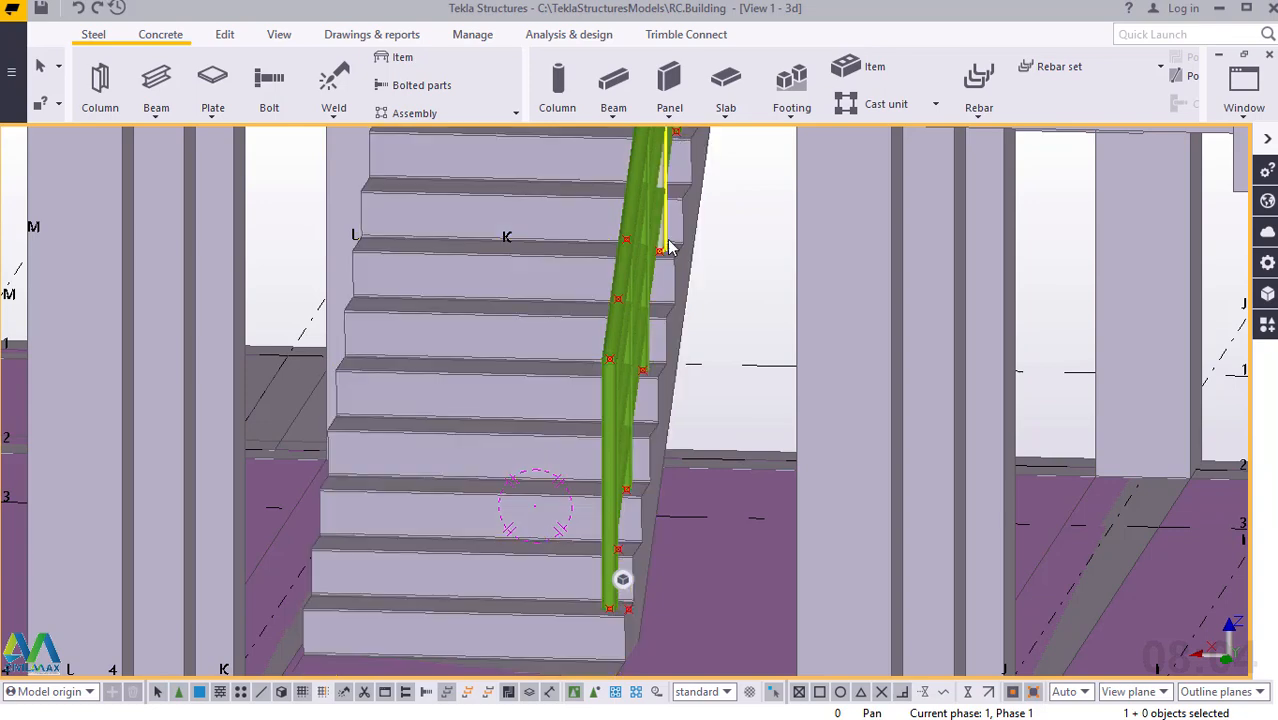
Inspect the handrail, posts and intermediate rails along the lower stair flights from several sides.
ctrl+middle_drag(667, 242, 650, 253)
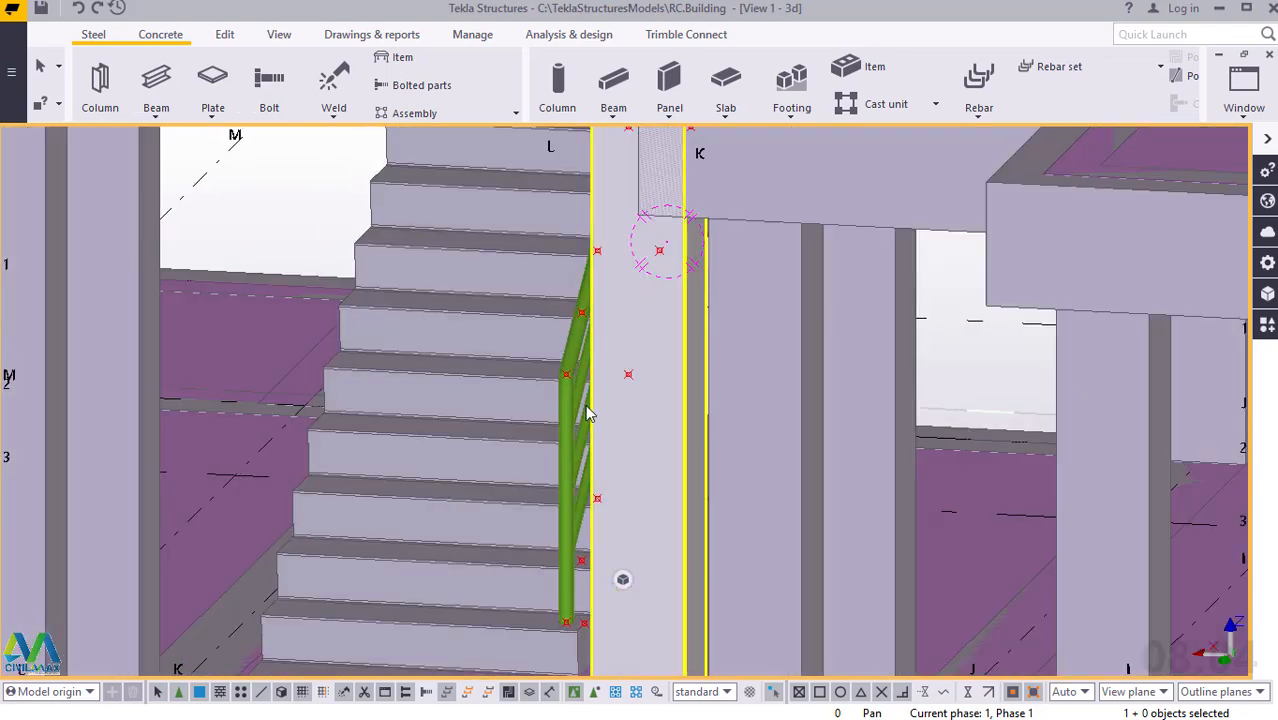
scroll(590, 413, down, 1)
ctrl+middle_drag(590, 407, 180, 425)
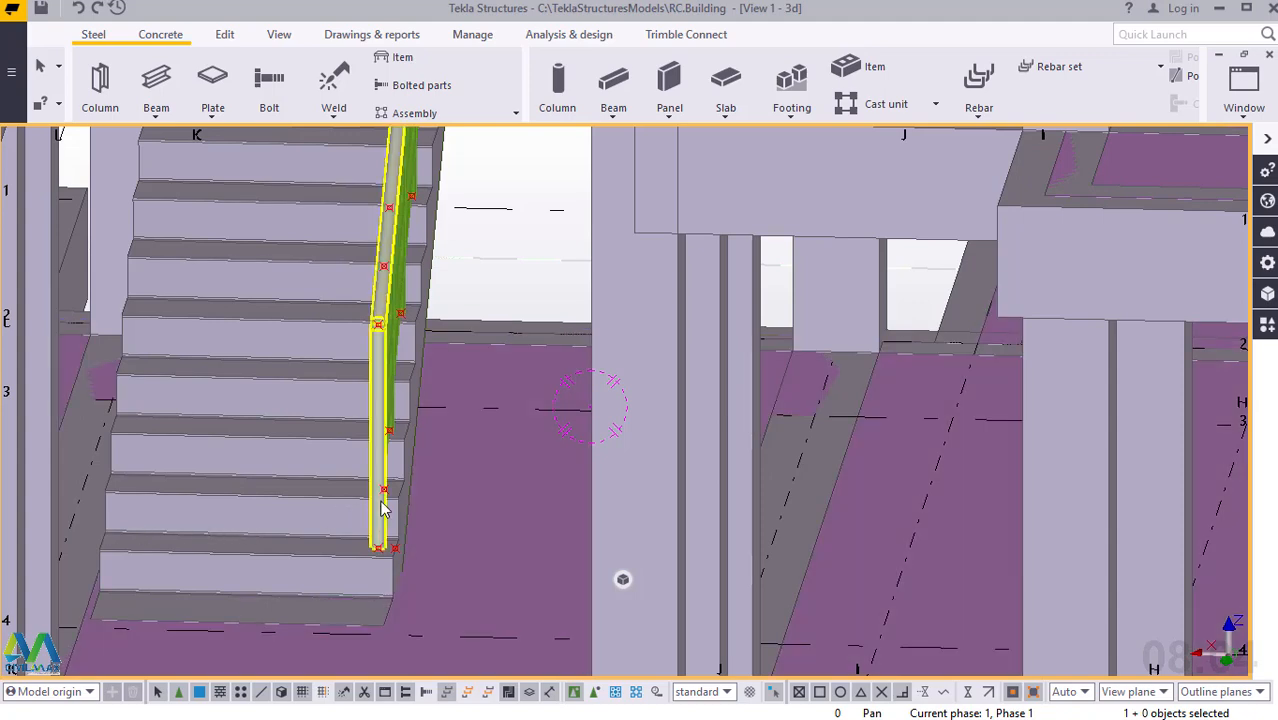
ctrl+middle_drag(378, 497, 240, 462)
scroll(535, 289, up, 3)
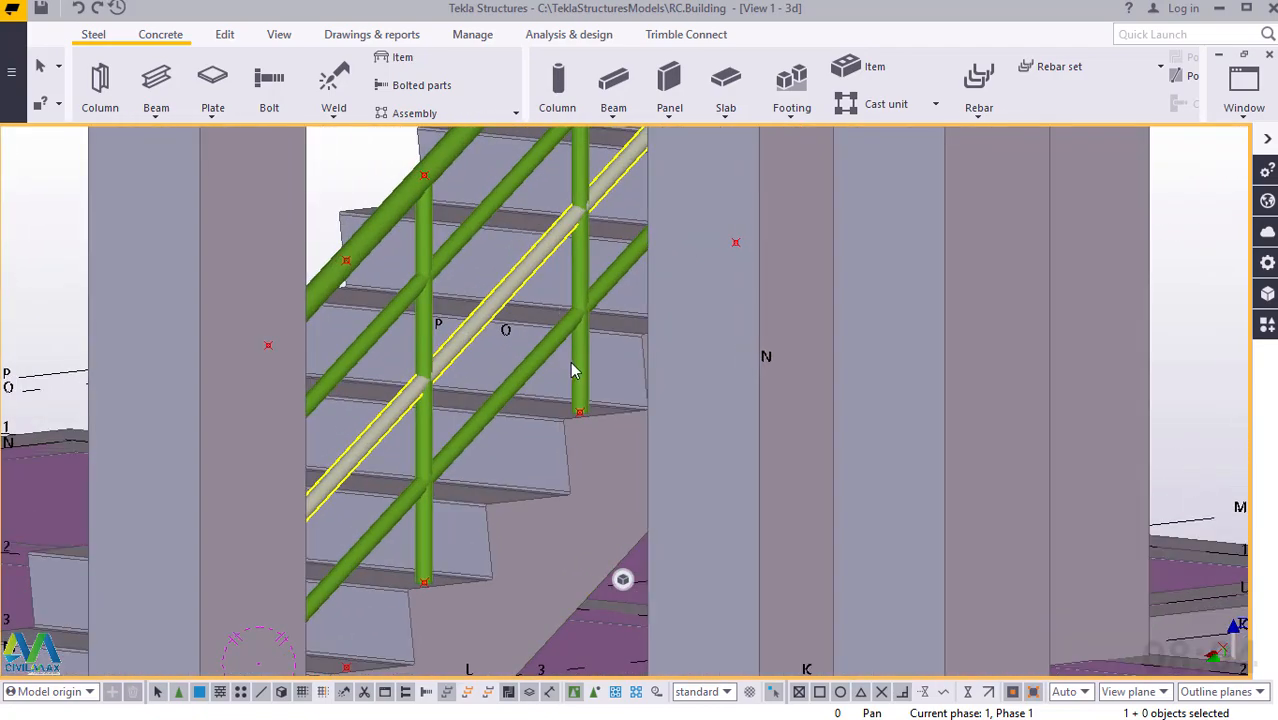
scroll(572, 374, down, 5)
ctrl+middle_drag(562, 406, 708, 331)
click(582, 212)
scroll(582, 214, up, 4)
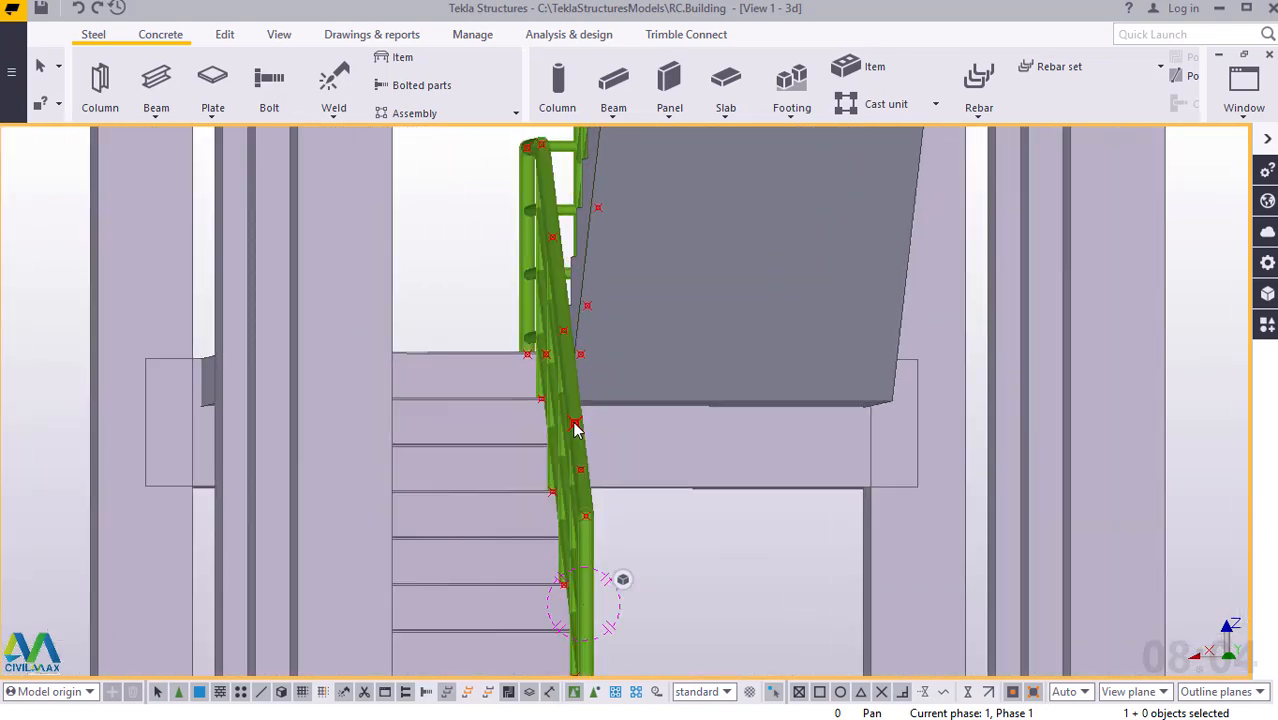
ctrl+middle_drag(571, 423, 494, 459)
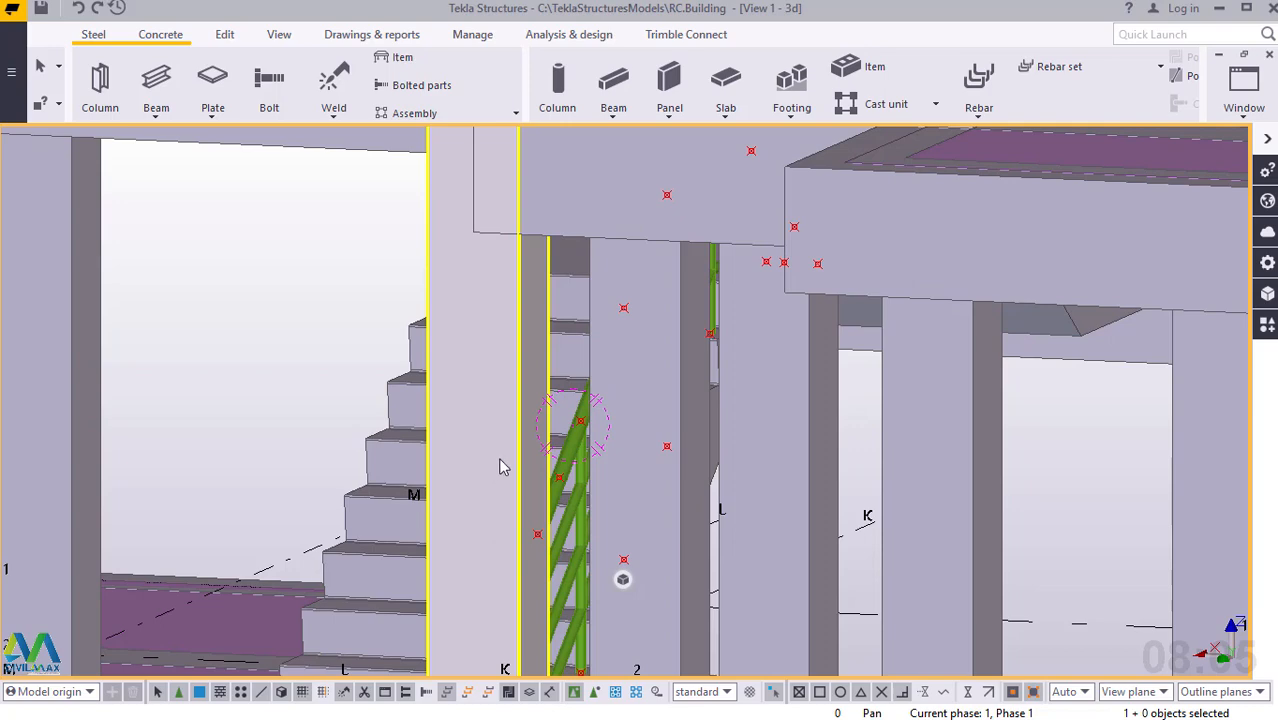
ctrl+middle_drag(502, 462, 316, 451)
scroll(316, 451, down, 6)
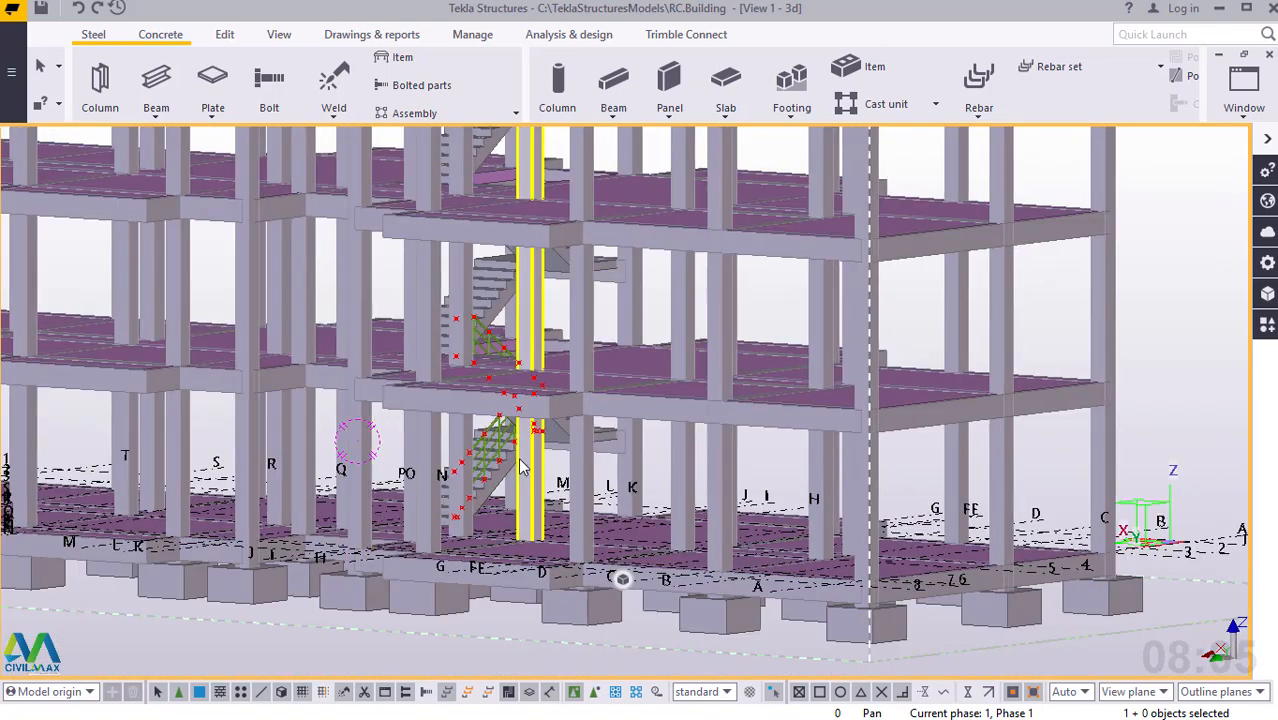
ctrl+middle_drag(520, 466, 338, 449)
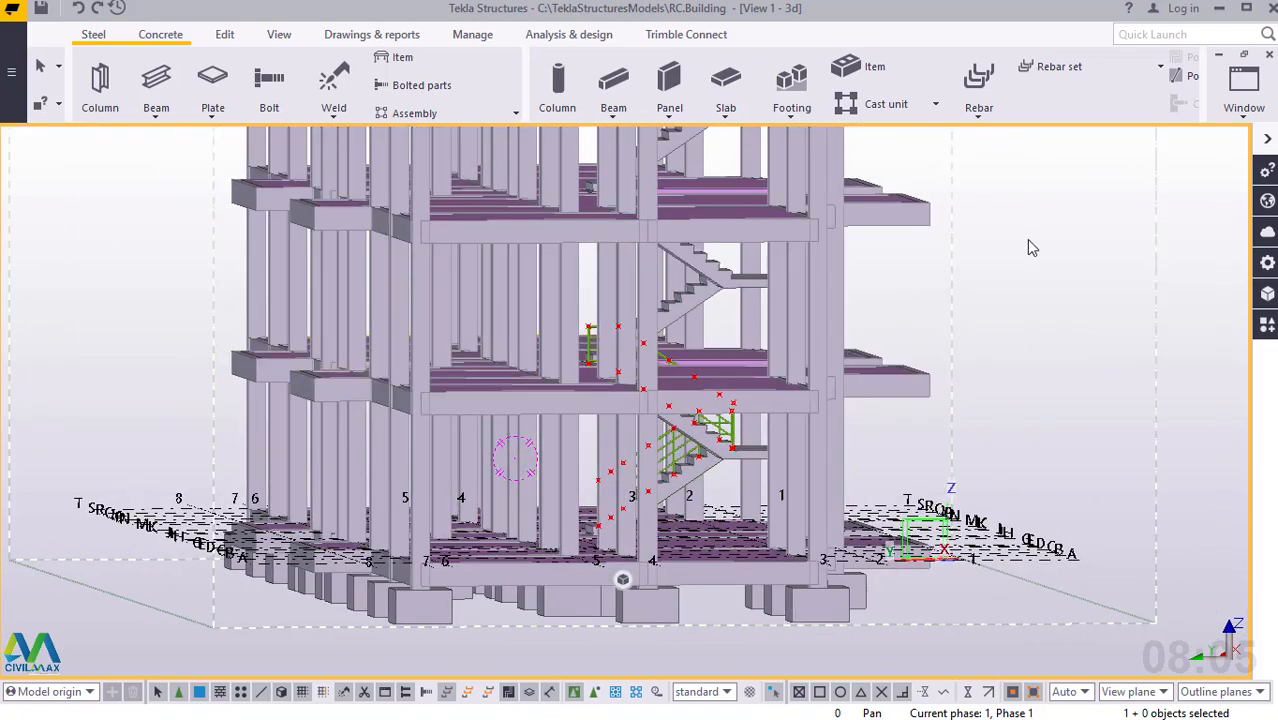
Set the 3D view's rotation to 90 around Z and 0 around X to see the stairs in side elevation.
double_click(1035, 244)
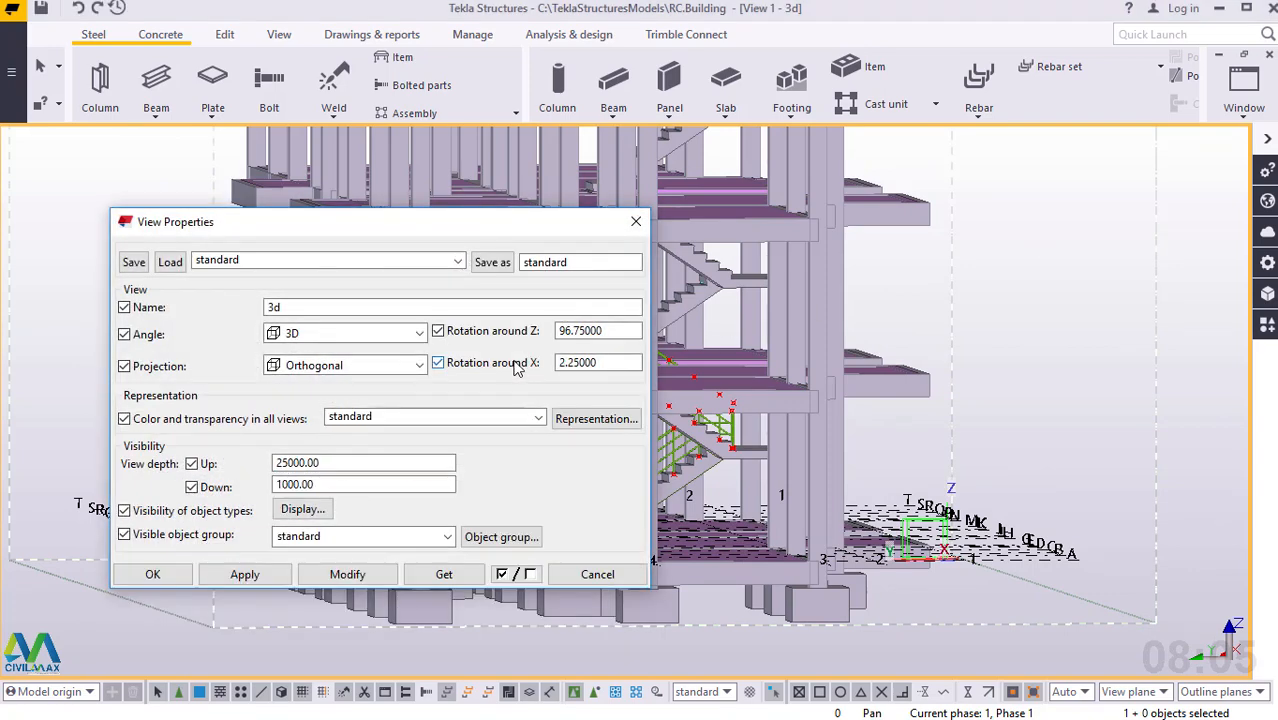
double_click(610, 331)
drag(618, 331, 553, 333)
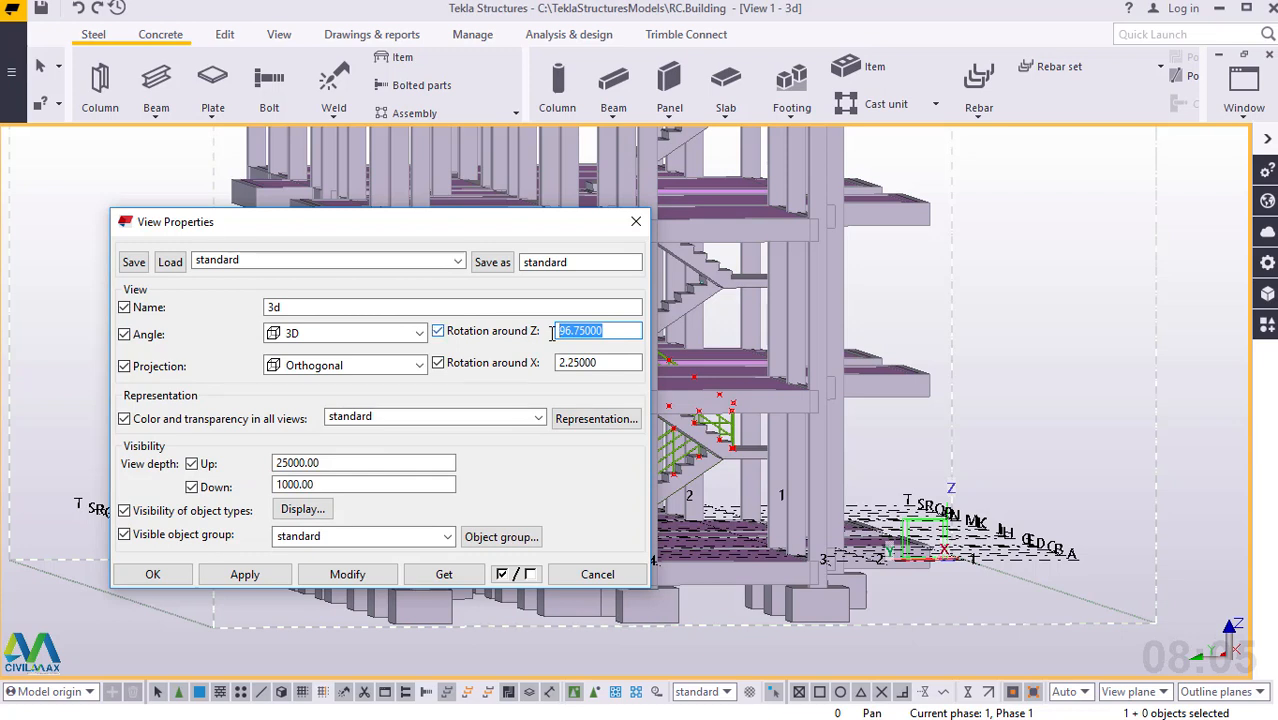
text(90)
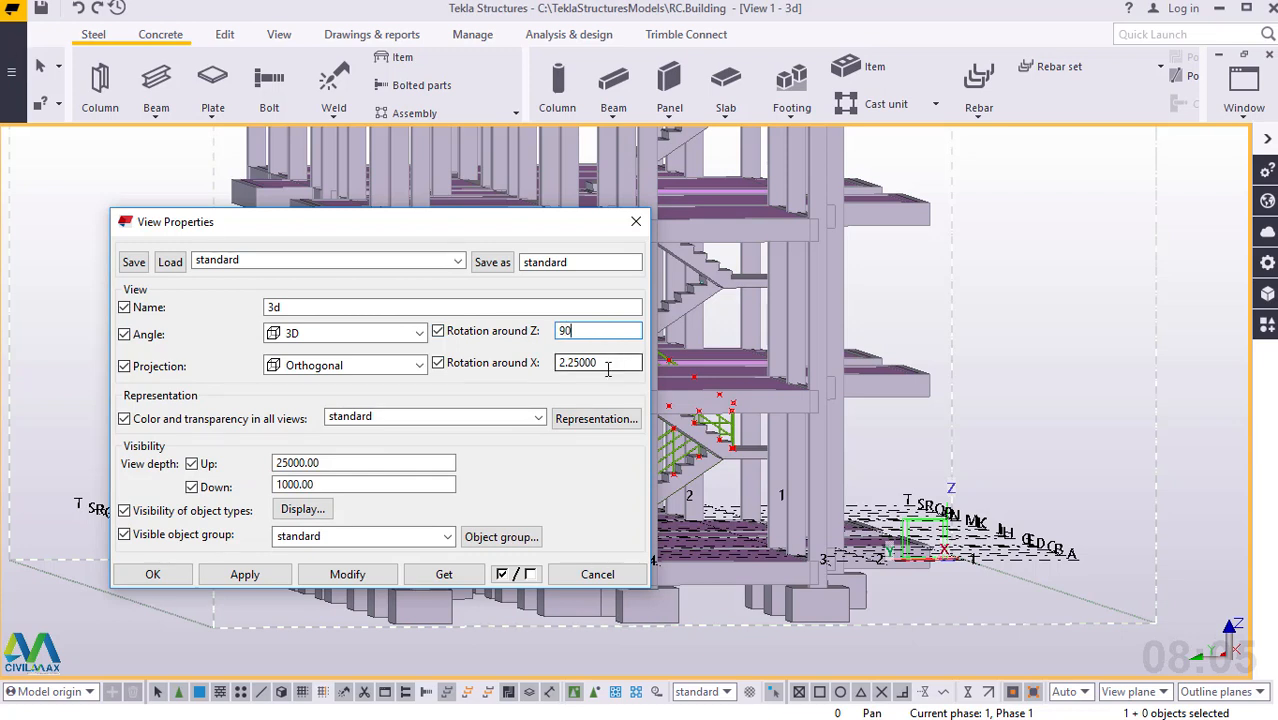
drag(608, 365, 545, 371)
text(0)
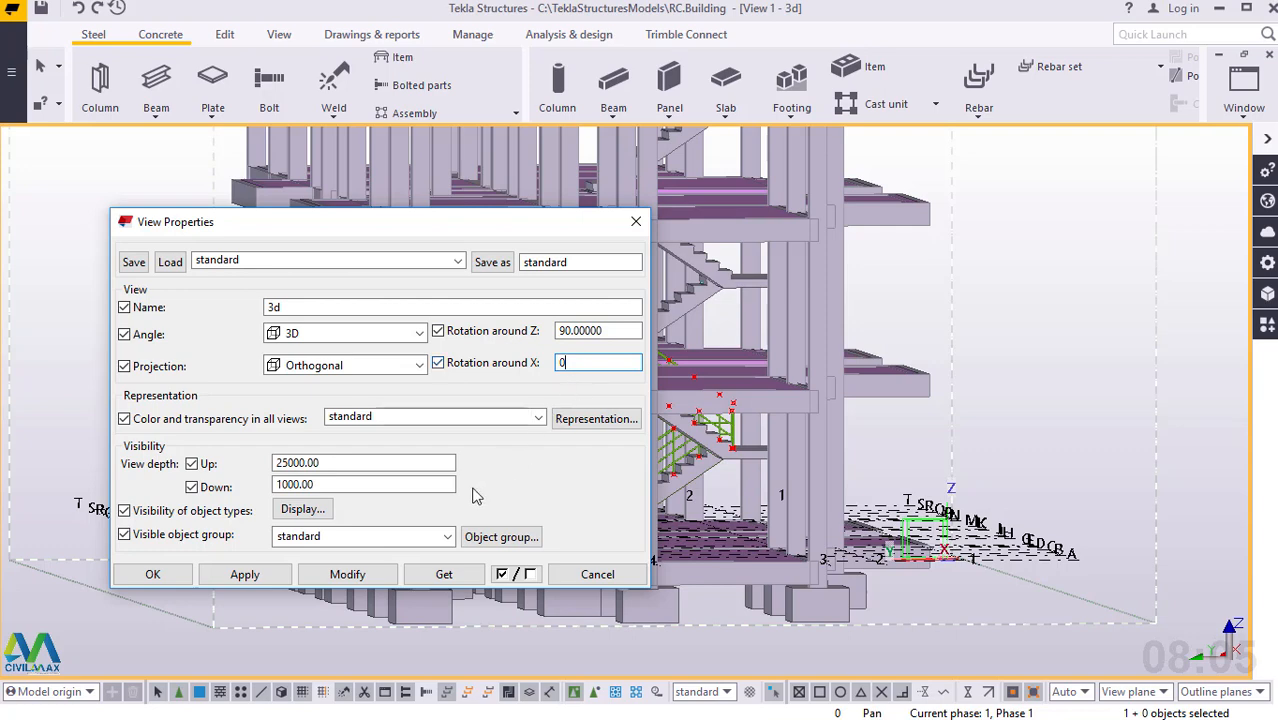
click(345, 574)
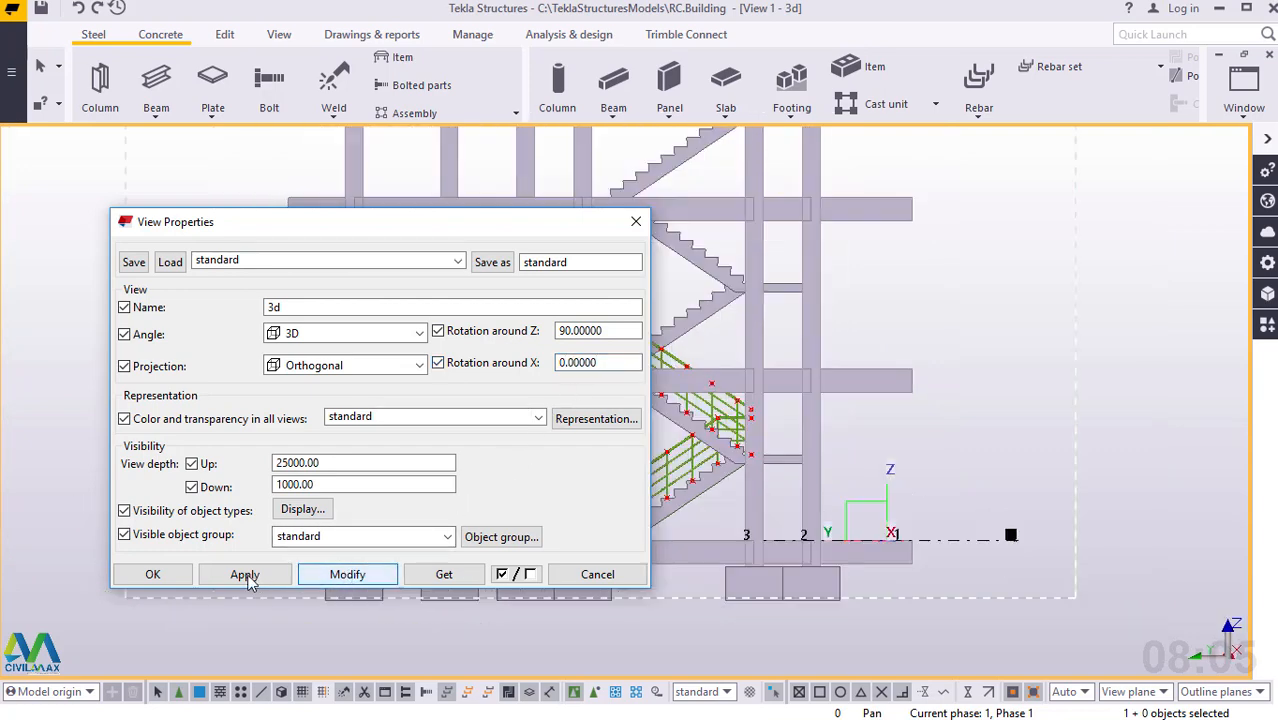
click(152, 574)
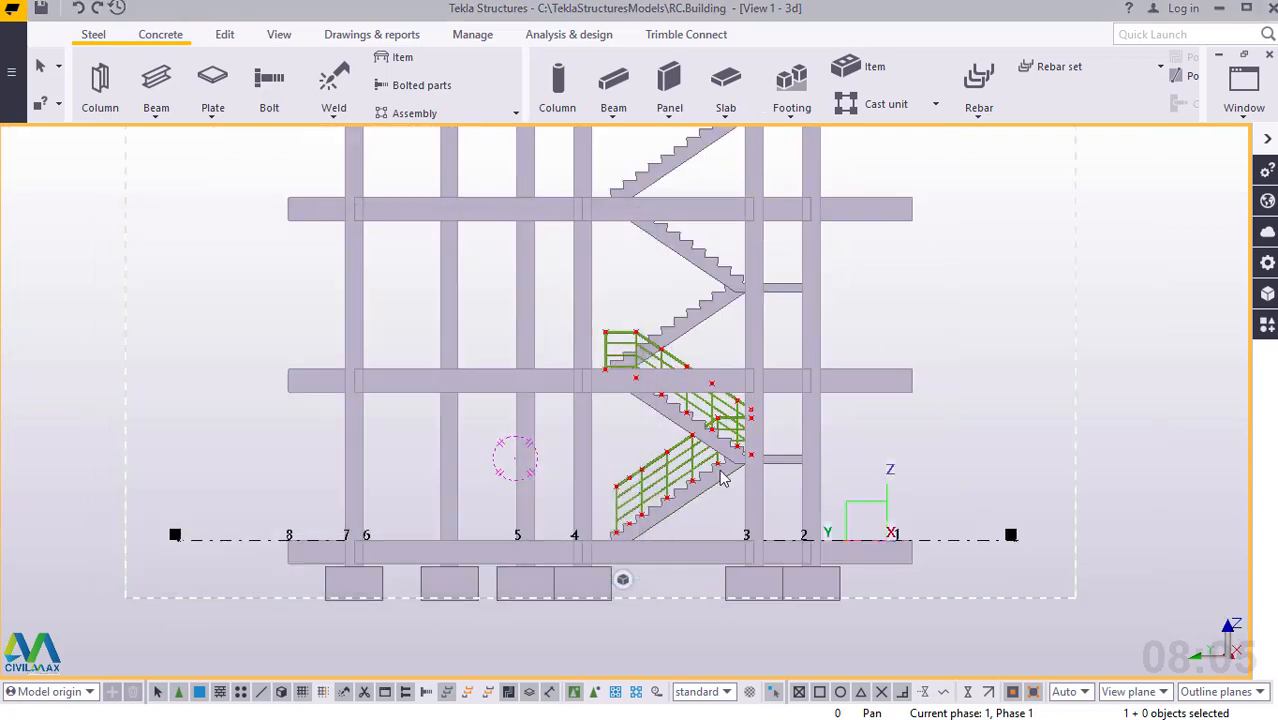
Delete all the green railing parts along the lower stair flights and landings, keeping the construction points.
scroll(722, 472, up, 5)
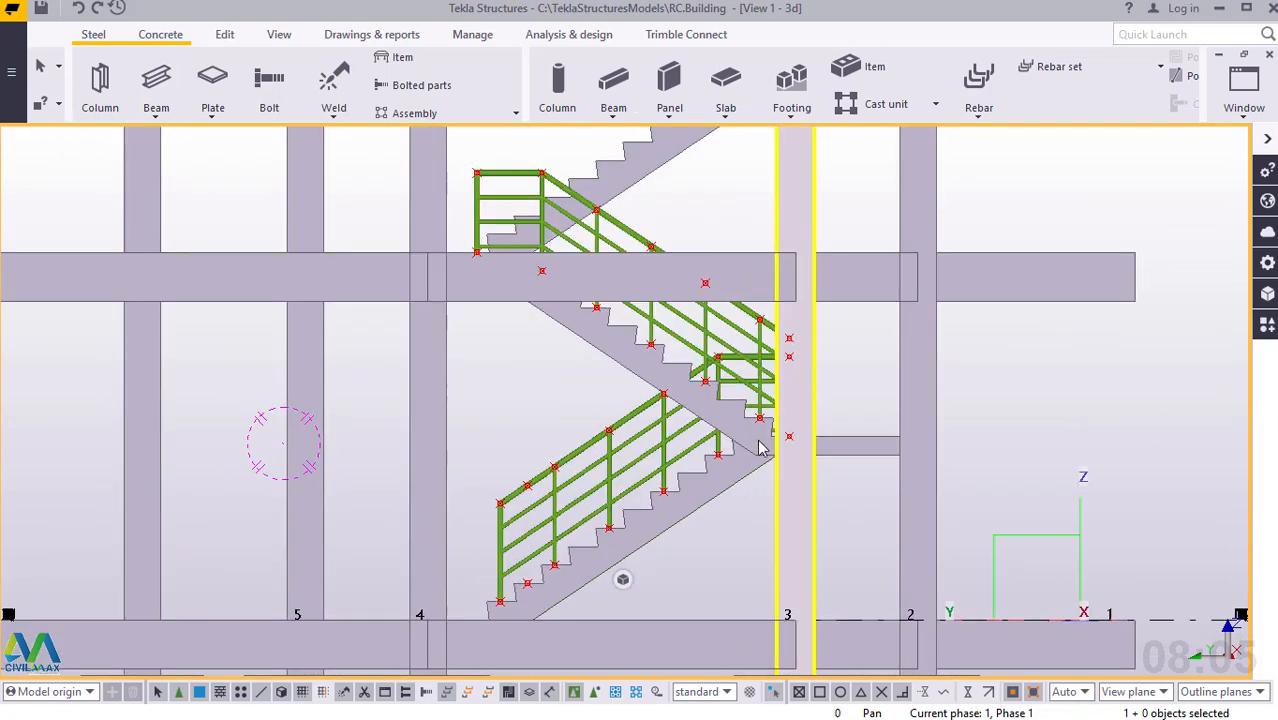
scroll(765, 442, up, 1)
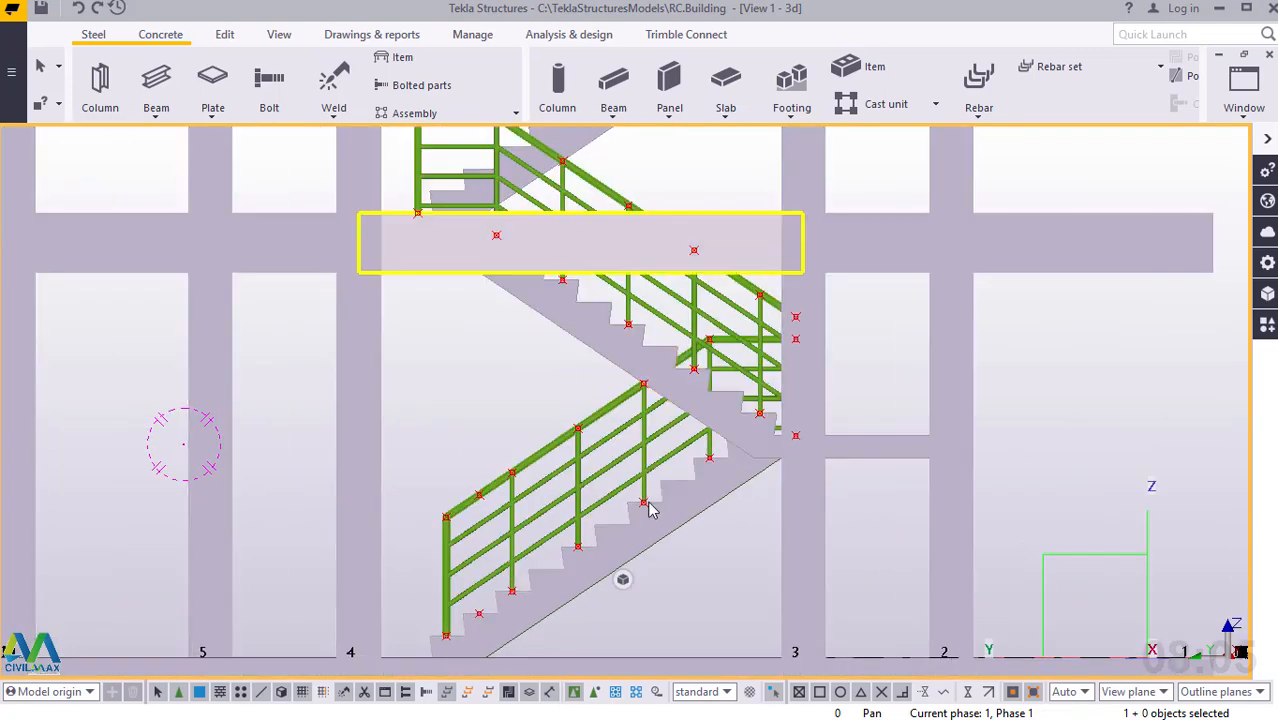
scroll(652, 508, down, 1)
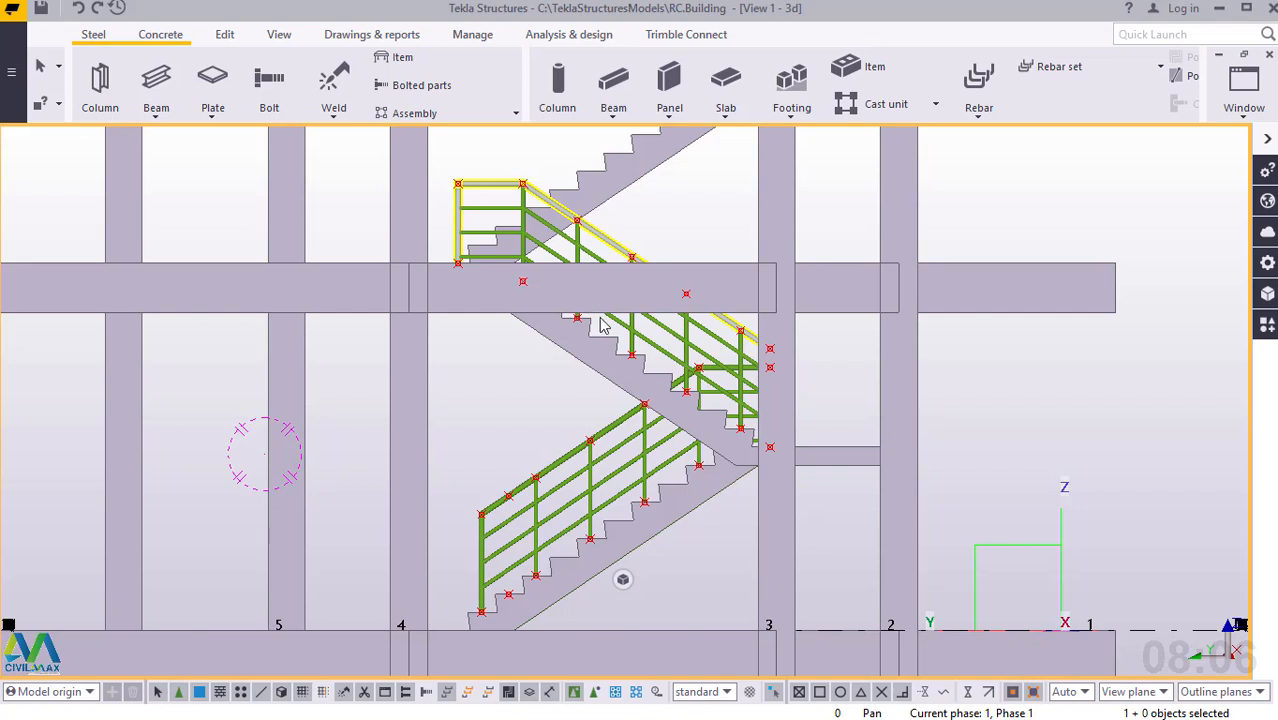
click(496, 527)
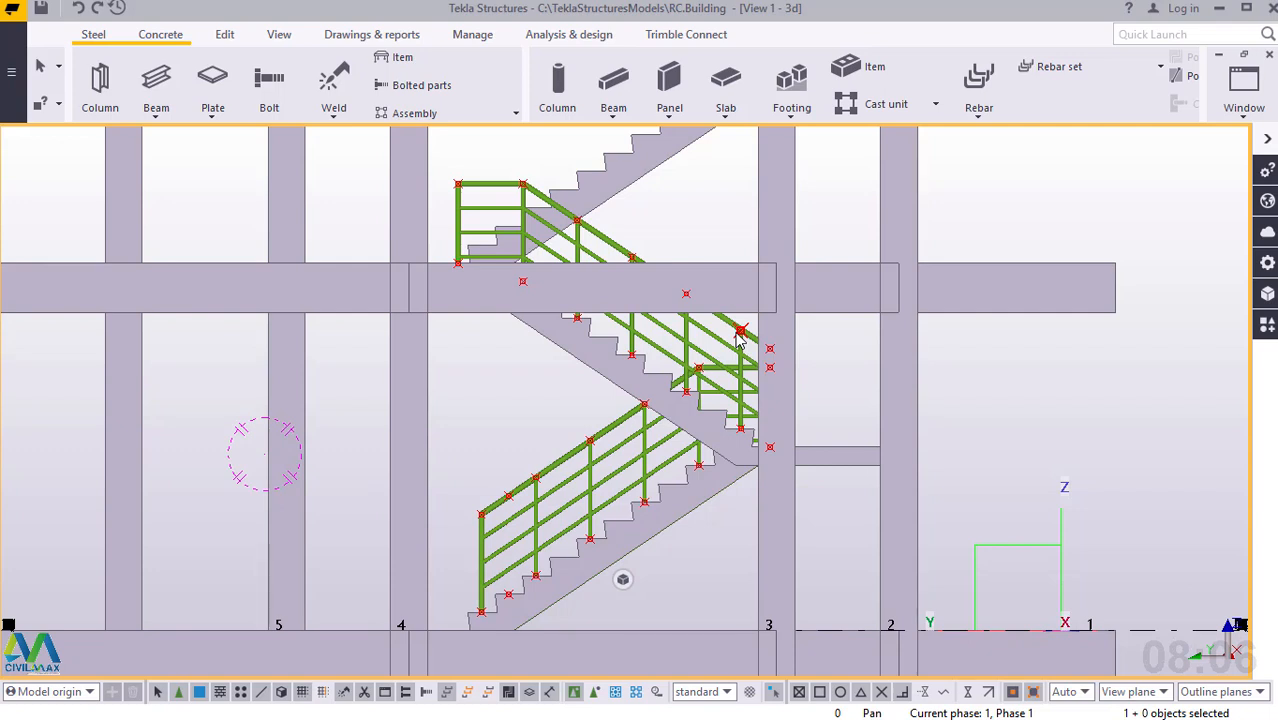
alt+click(497, 185)
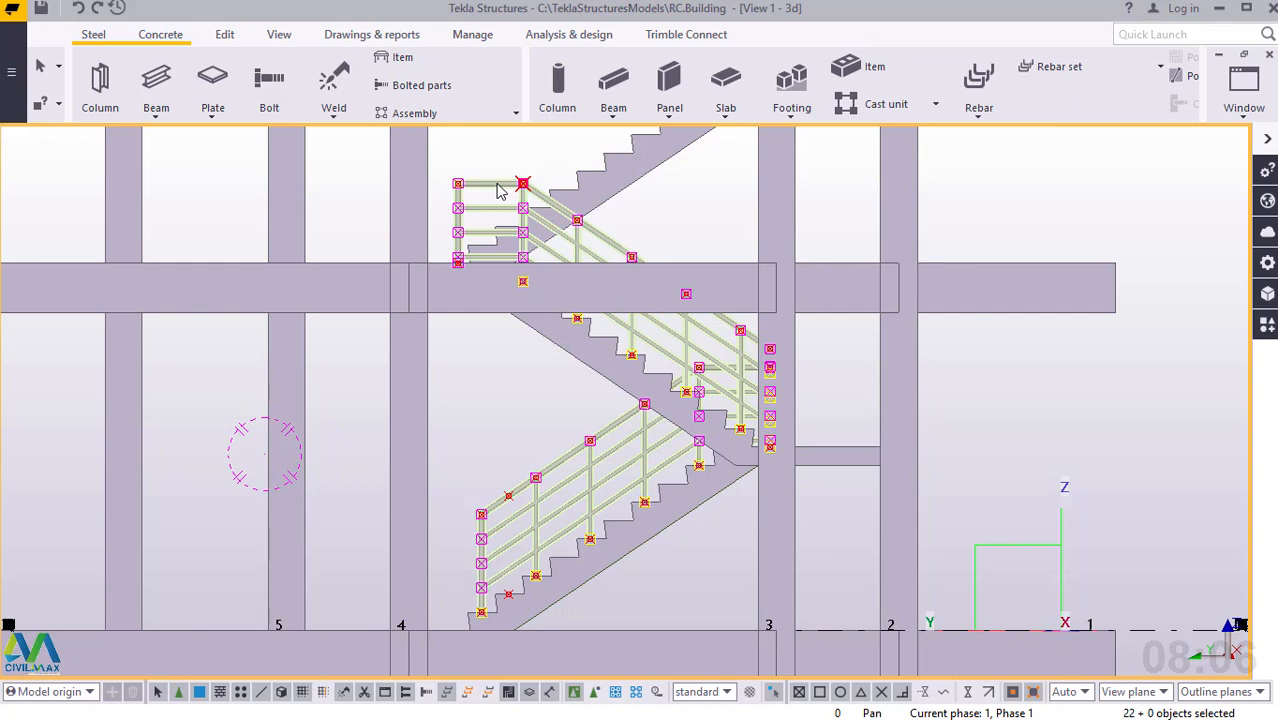
key(Delete)
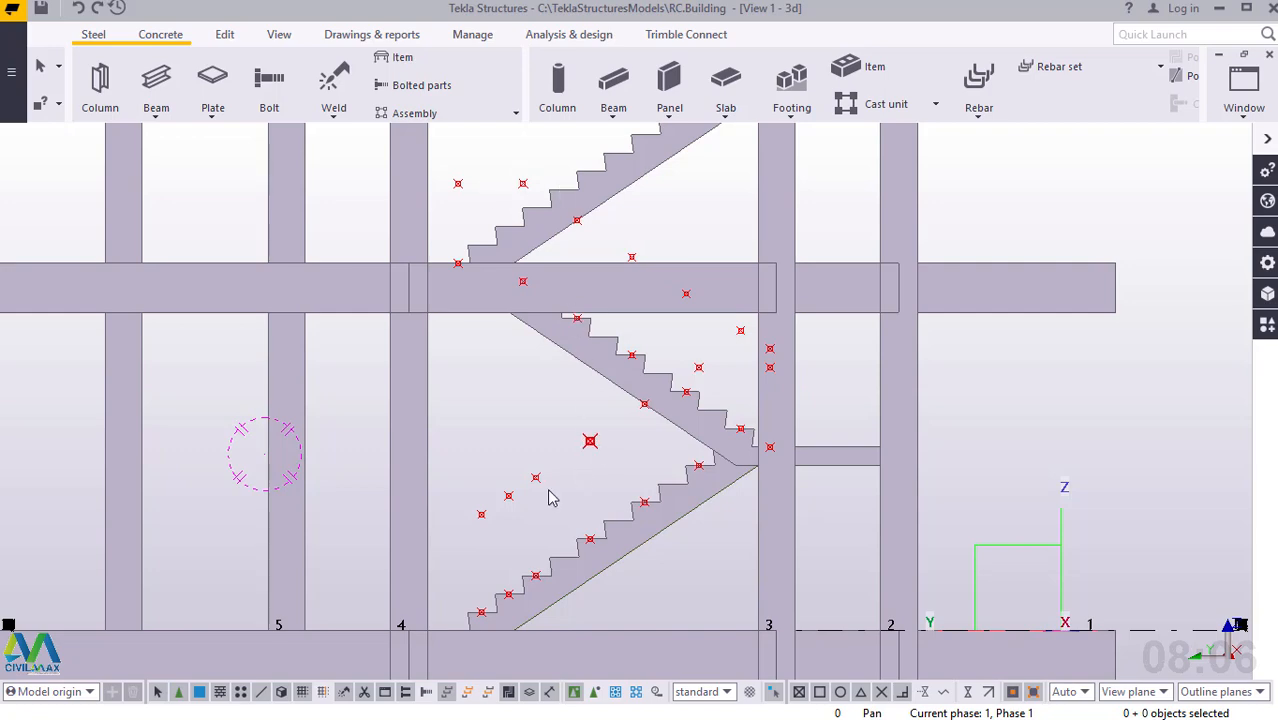
Return the model from side elevation to an angled 3D view of the building's outer corner near grids A and 8.
ctrl+middle_drag(549, 492, 621, 531)
ctrl+middle_drag(637, 551, 668, 582)
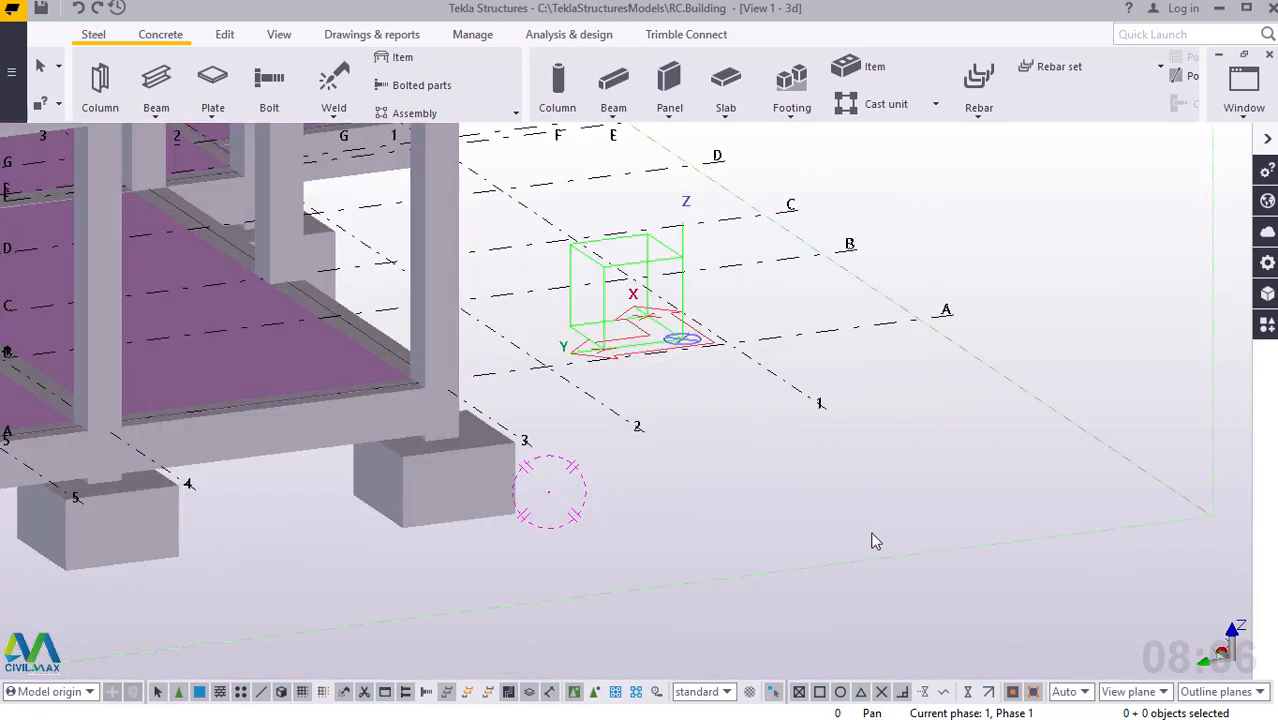
scroll(904, 533, down, 4)
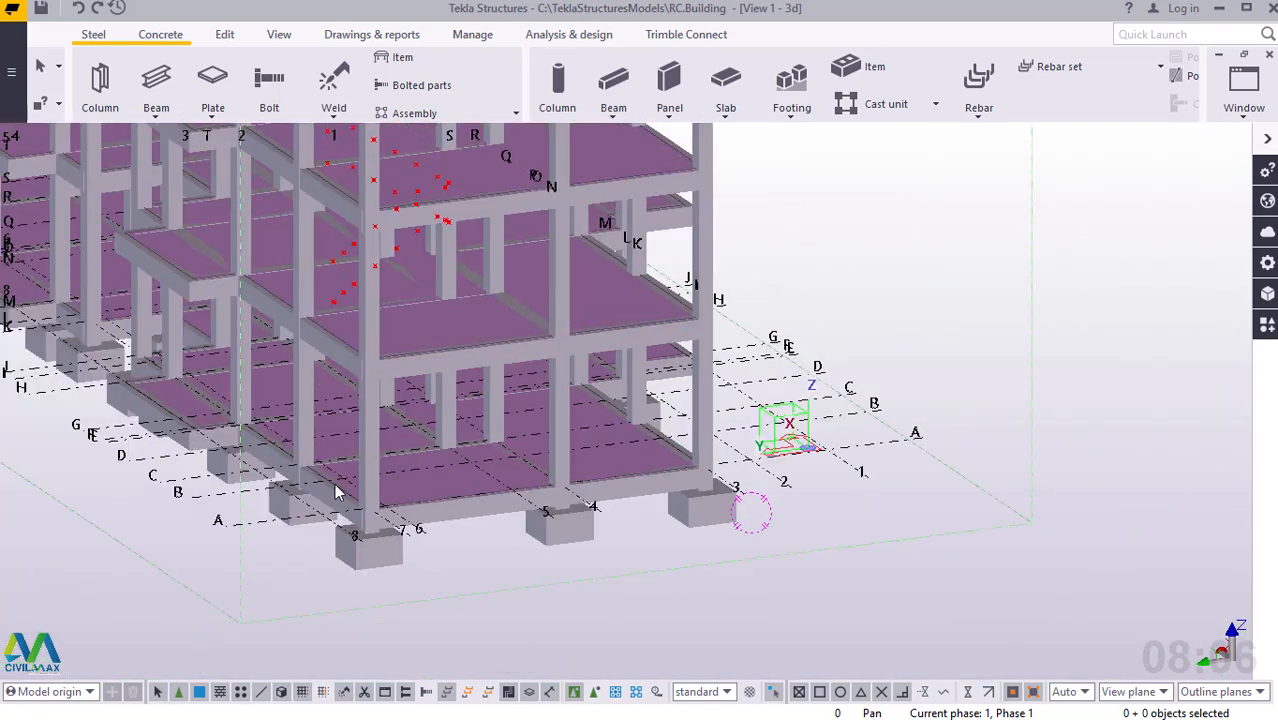
scroll(334, 484, up, 1)
ctrl+middle_drag(380, 503, 516, 515)
scroll(590, 520, down, 2)
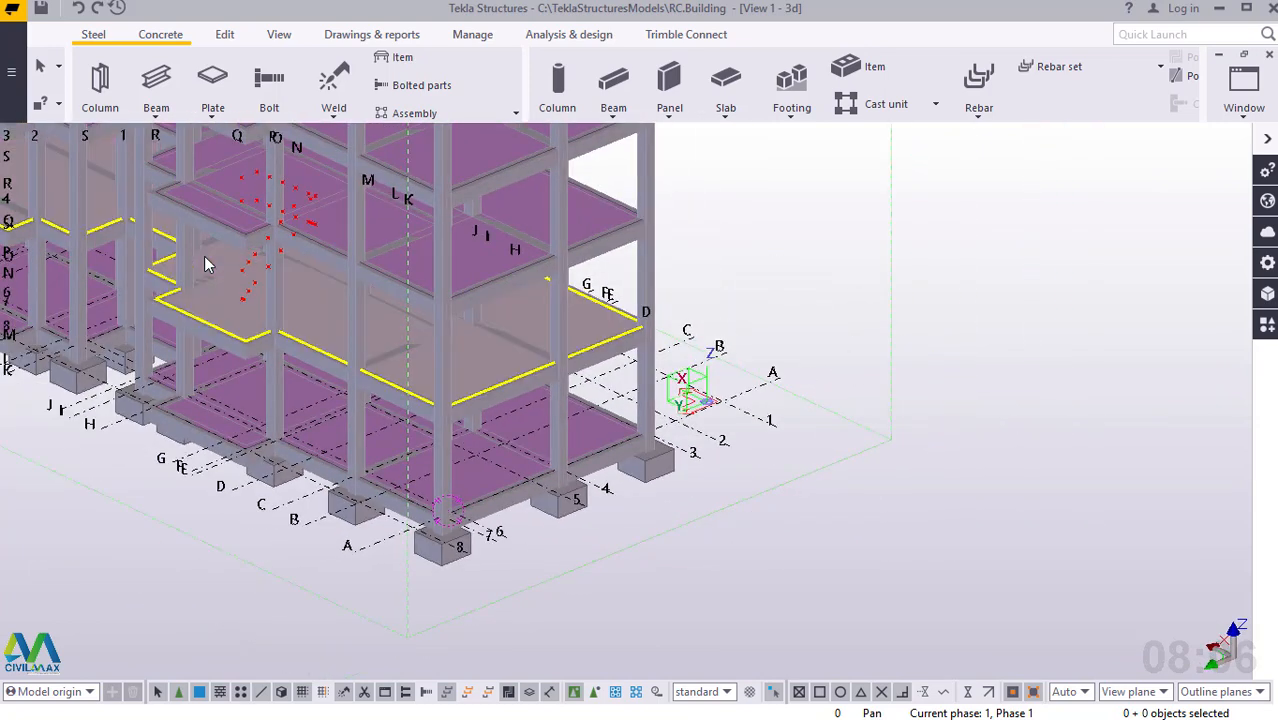
scroll(712, 465, down, 2)
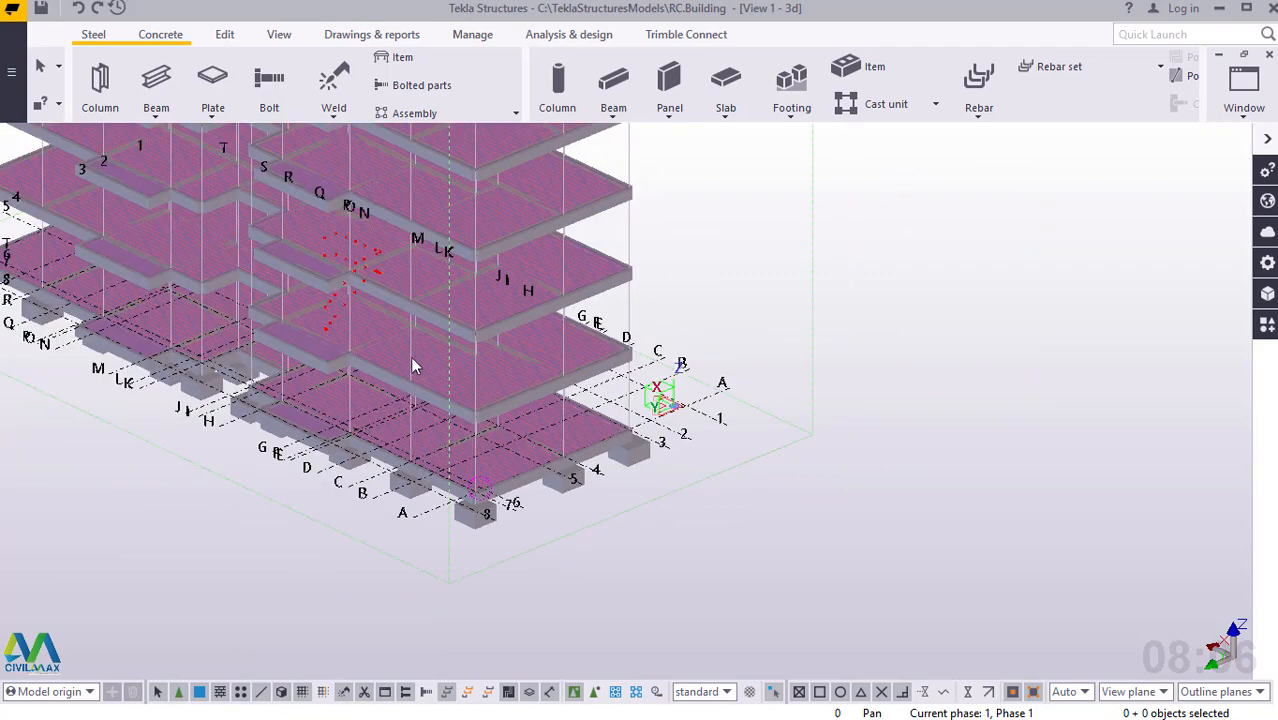
scroll(302, 339, down, 1)
scroll(397, 391, up, 1)
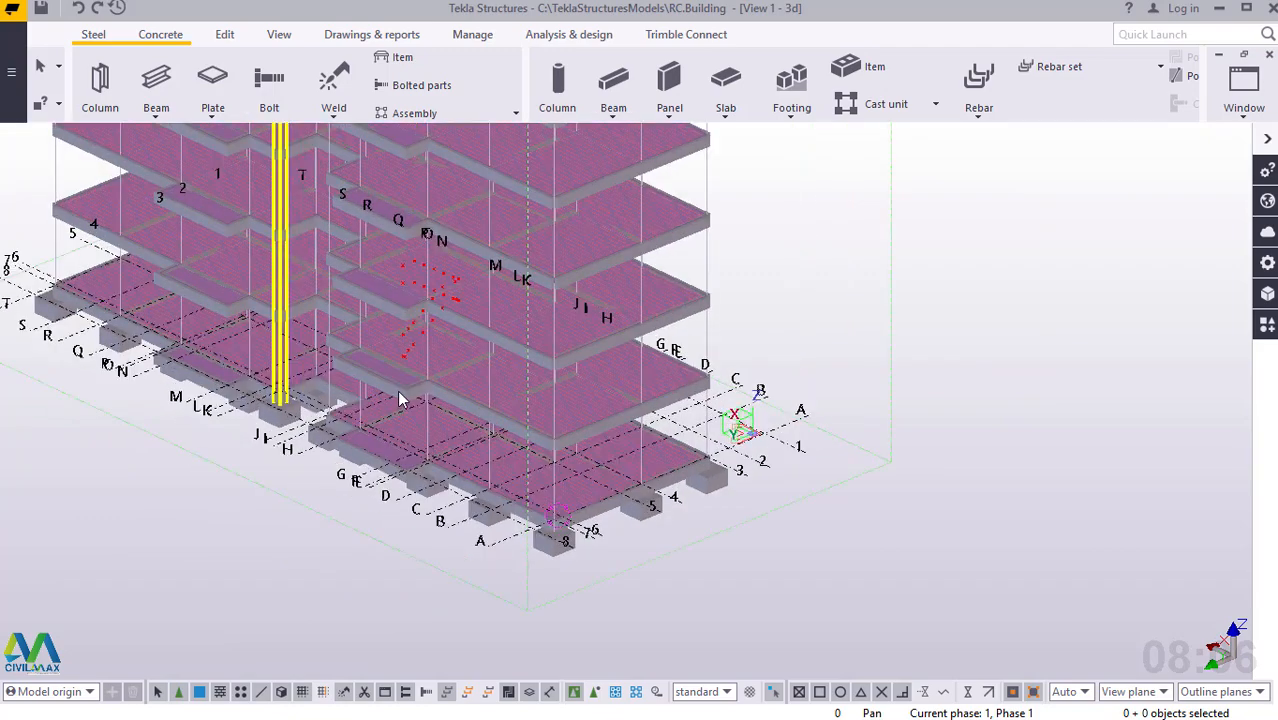
scroll(398, 392, up, 2)
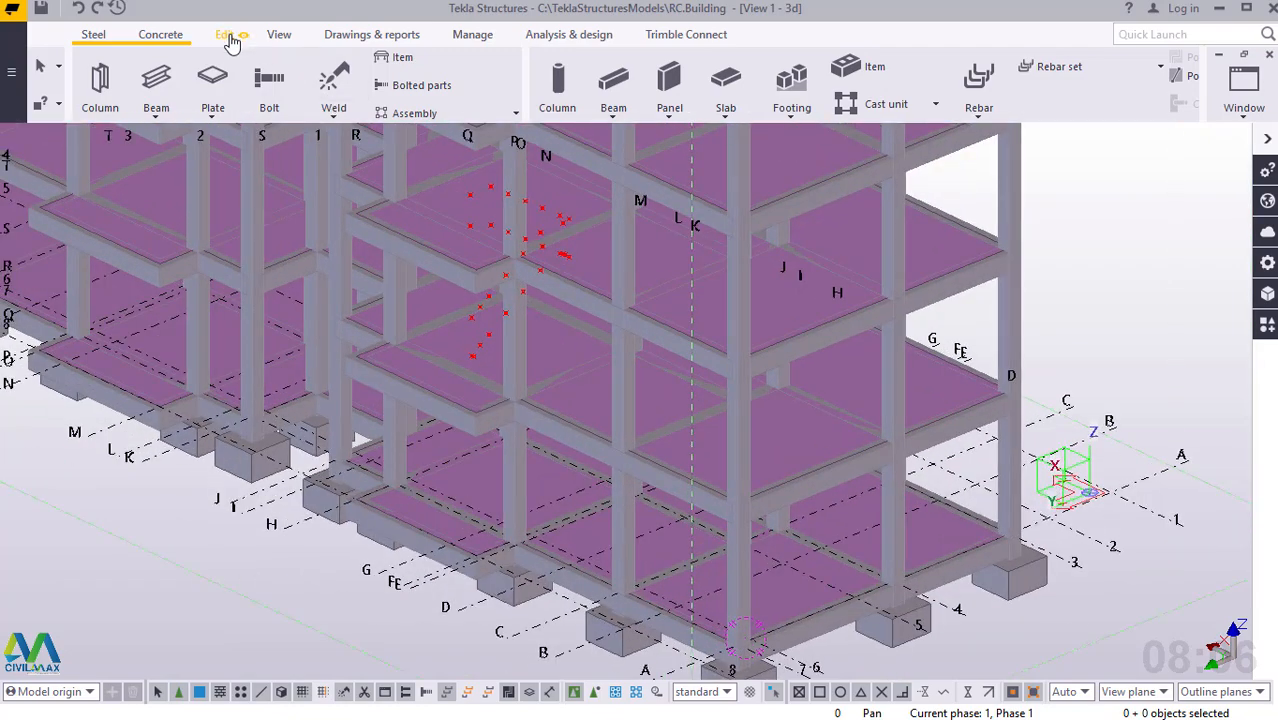
Create a clip plane on the column footing face at the building's outer corner near grids A and 8.
click(226, 35)
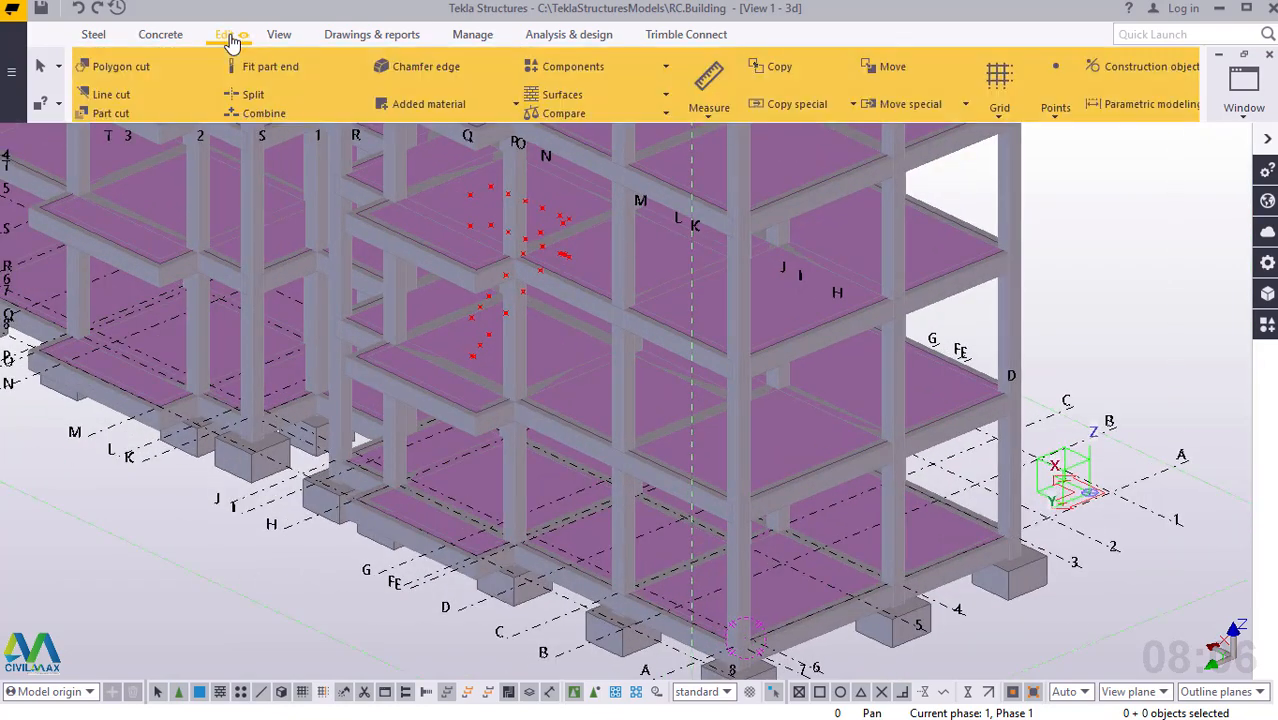
click(282, 38)
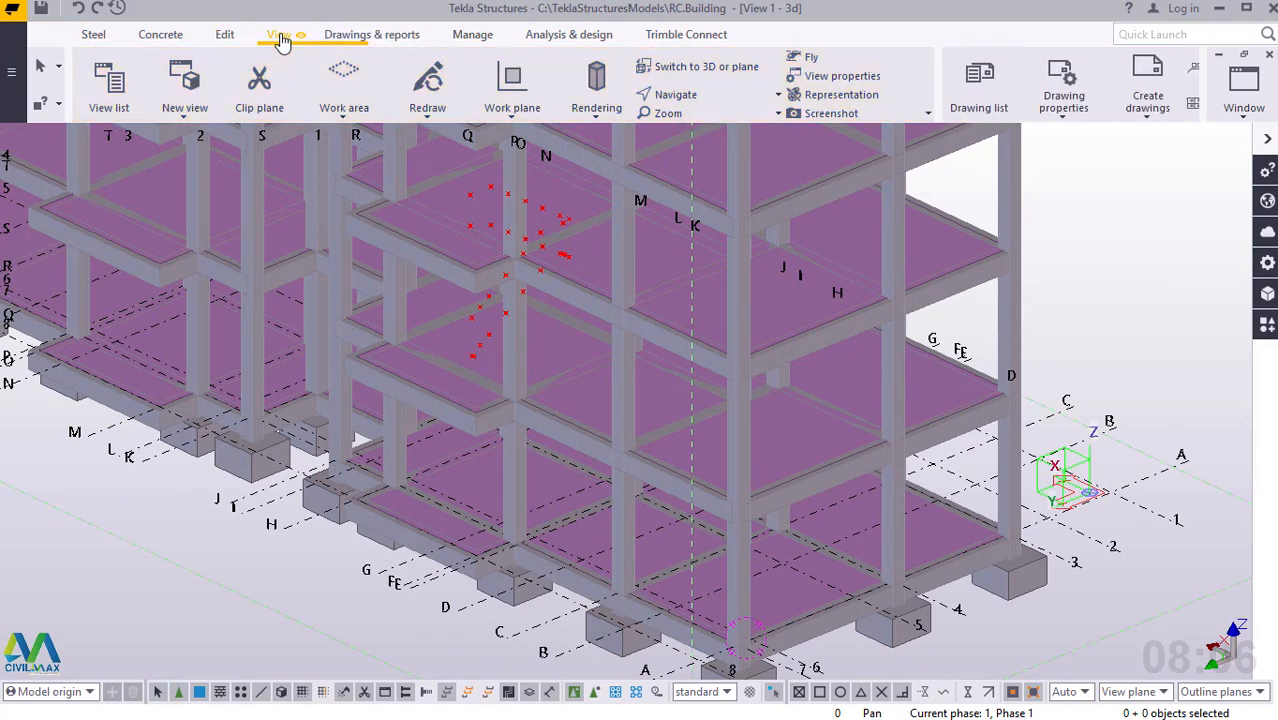
click(262, 112)
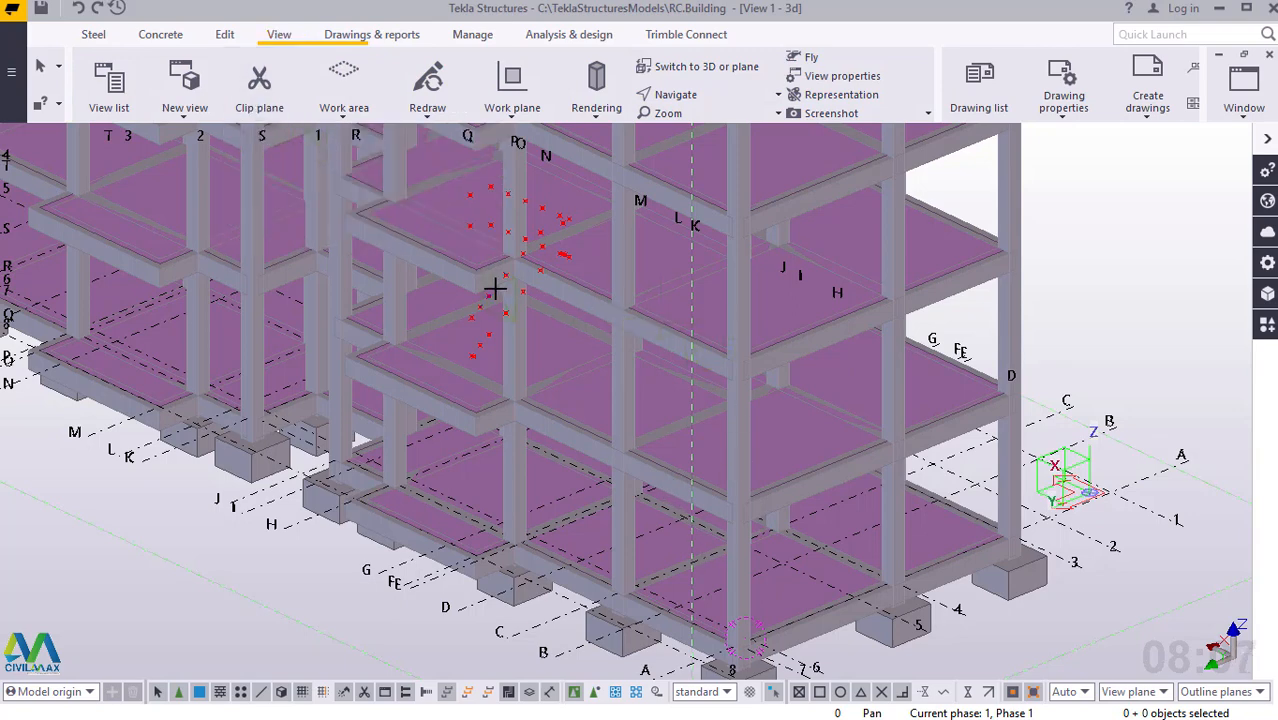
scroll(494, 289, down, 1)
scroll(736, 660, up, 3)
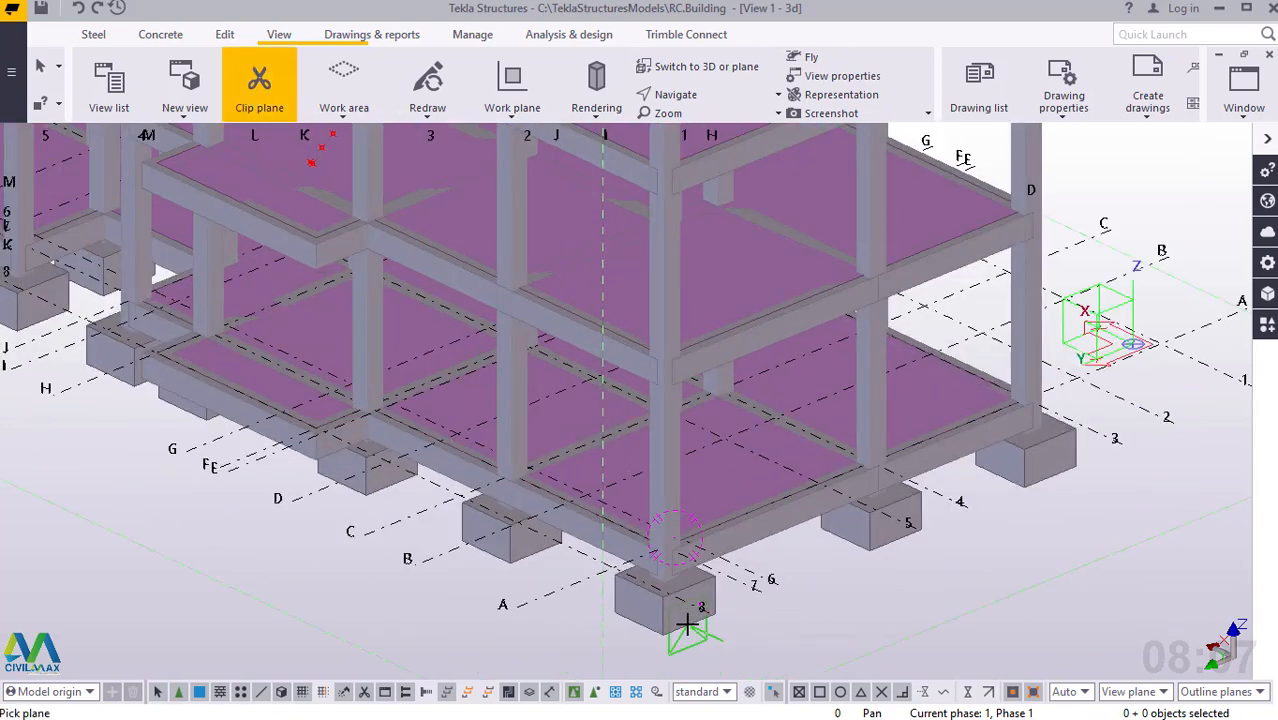
scroll(687, 608, up, 3)
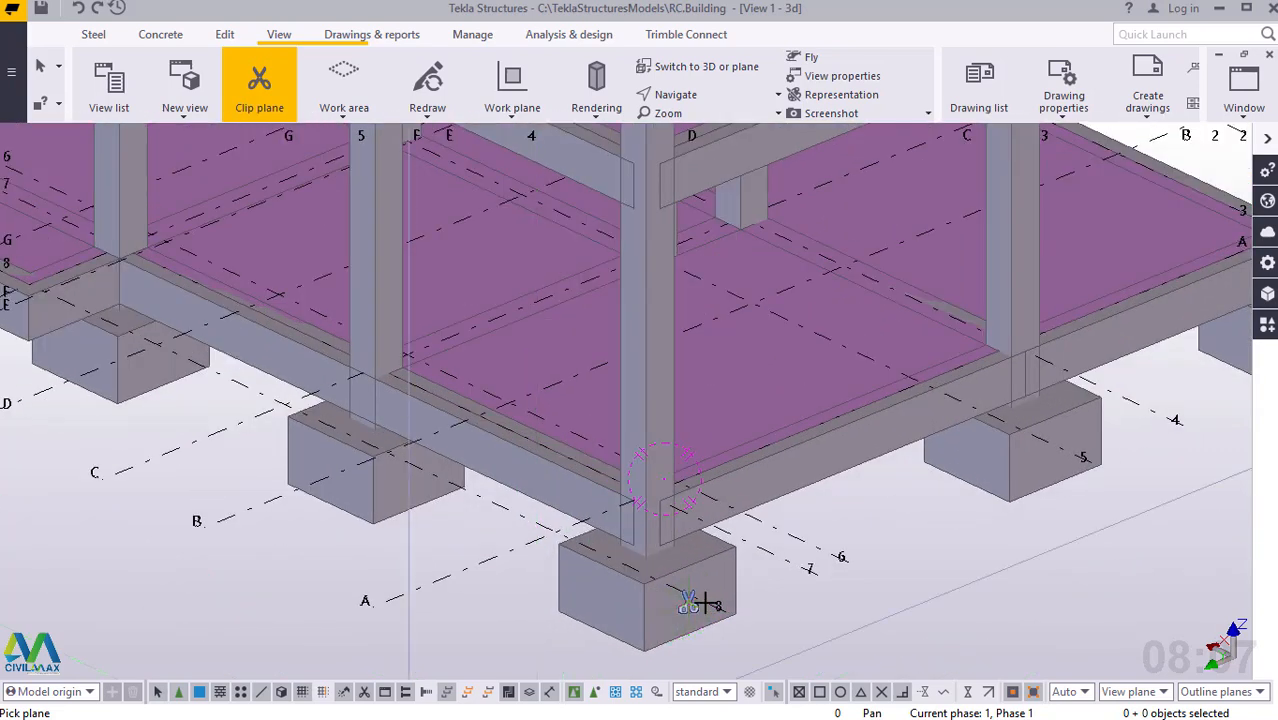
scroll(745, 622, down, 1)
scroll(755, 630, down, 3)
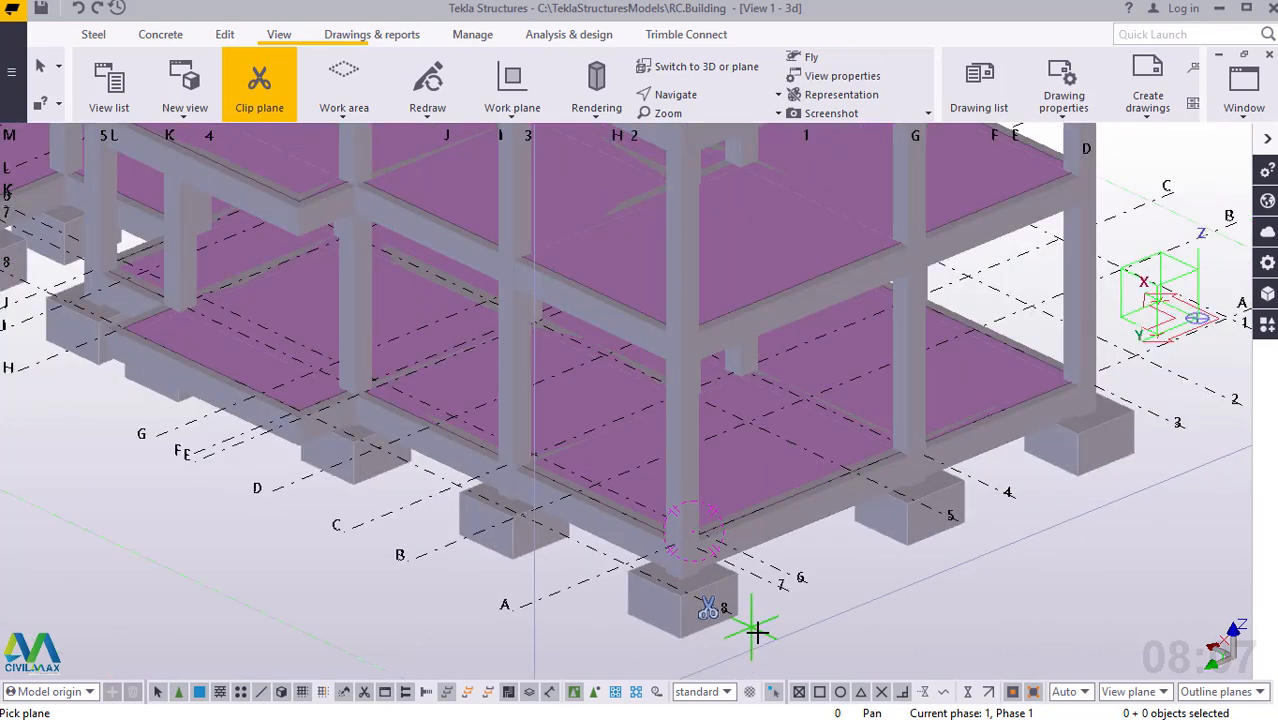
scroll(757, 630, down, 2)
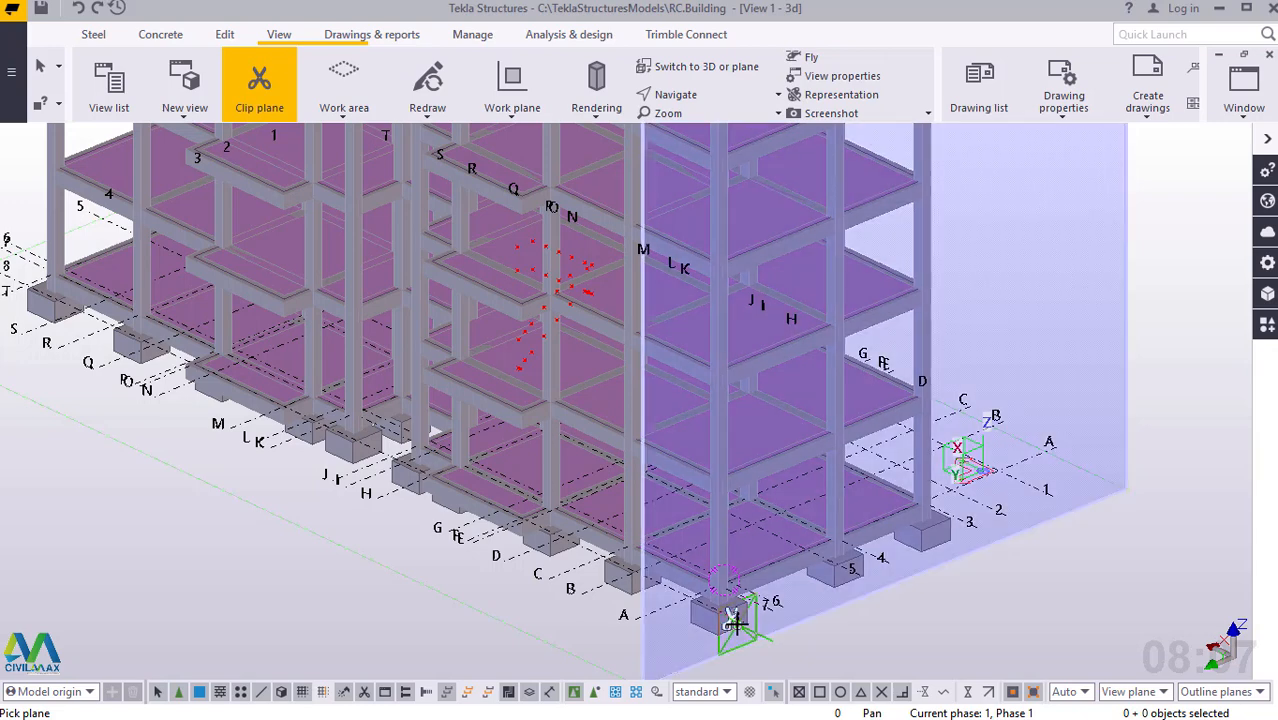
click(716, 608)
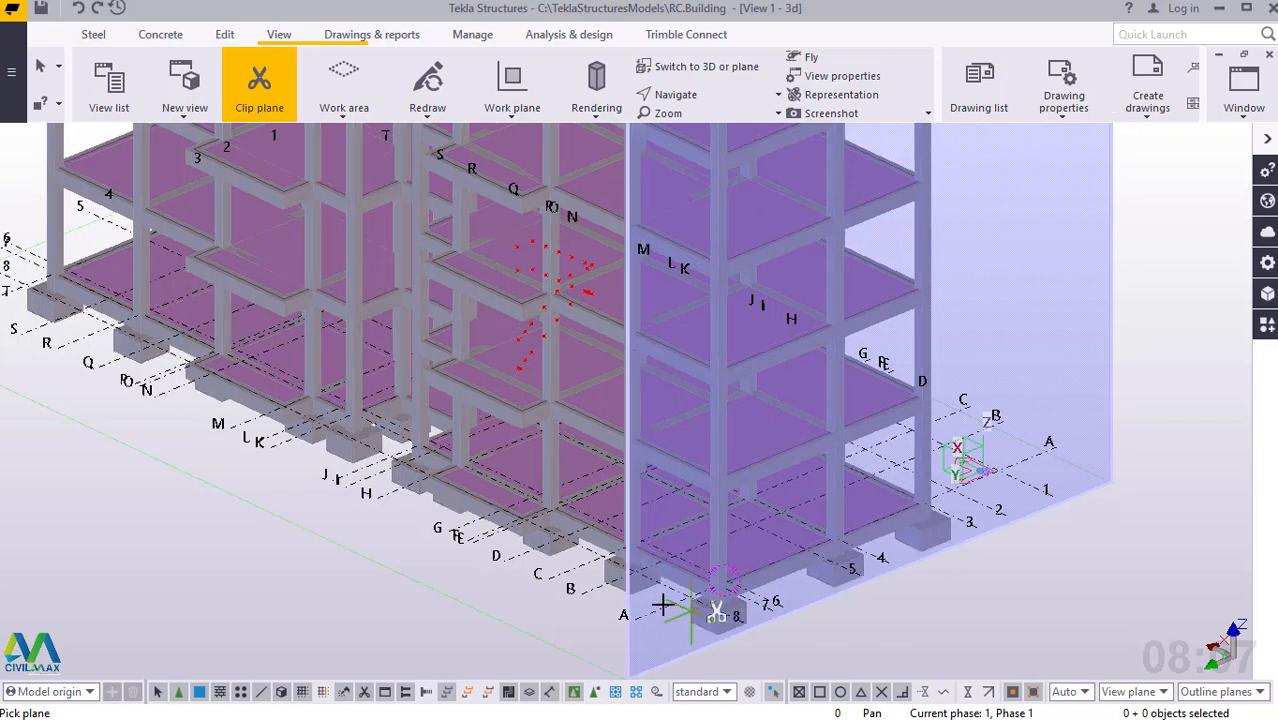
Move the clip plane into the building to about grid line H so it cuts through the staircase, and end the clipping command.
click(608, 576)
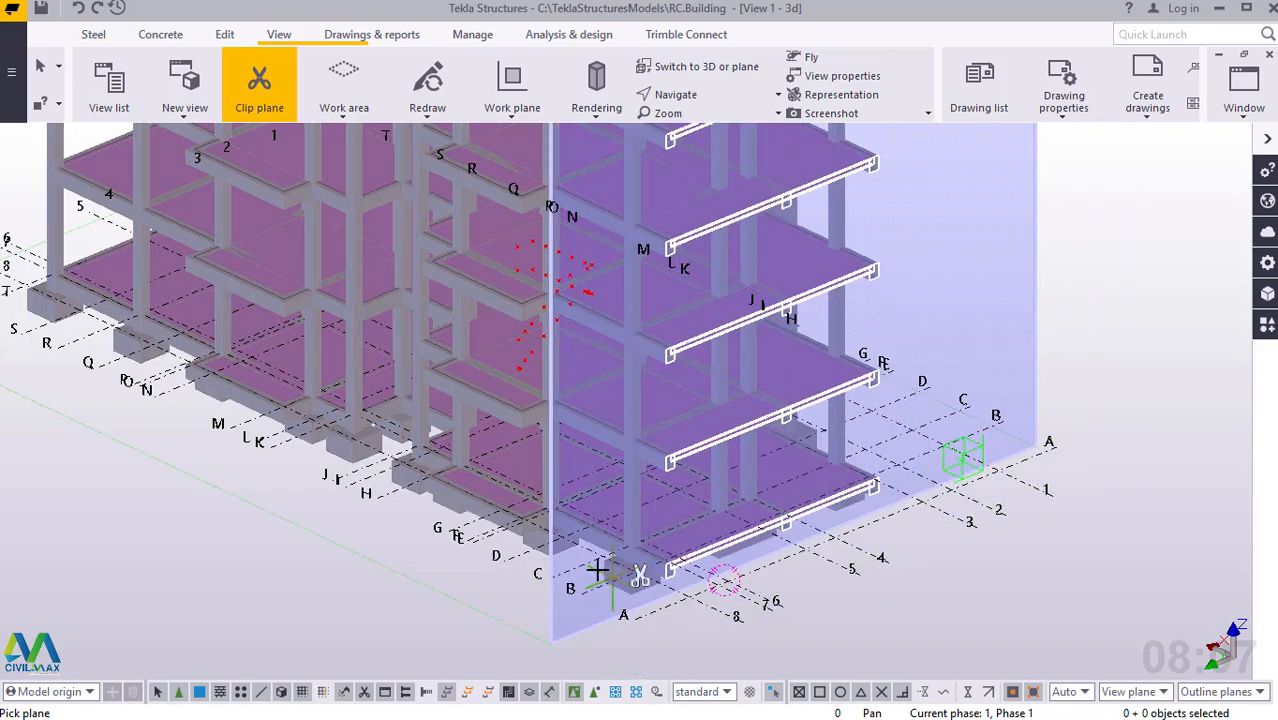
drag(579, 563, 415, 403)
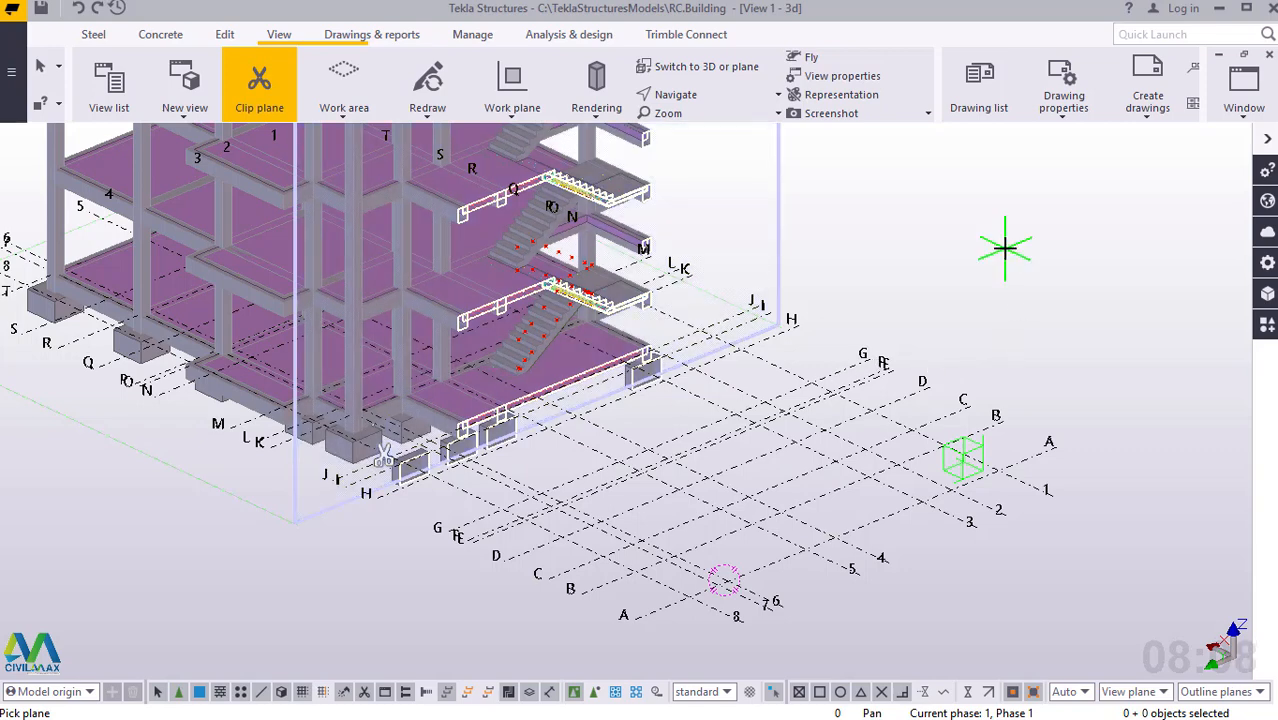
right_click(931, 187)
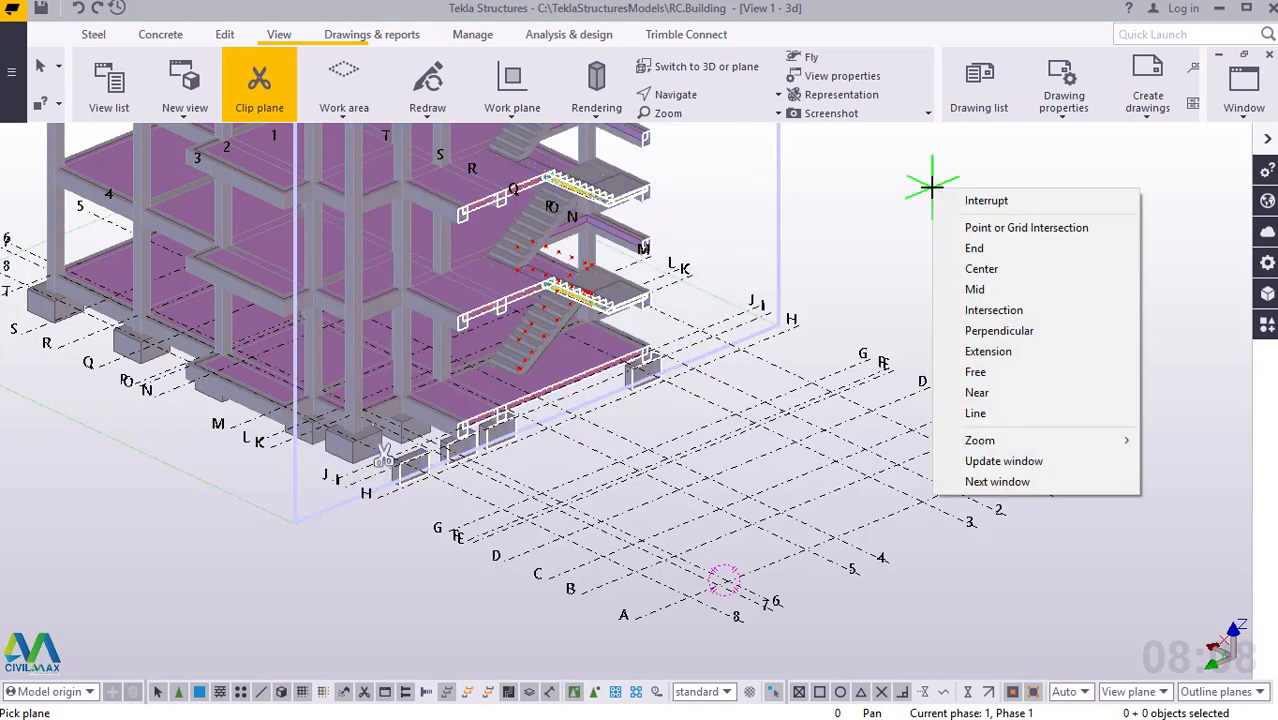
click(984, 195)
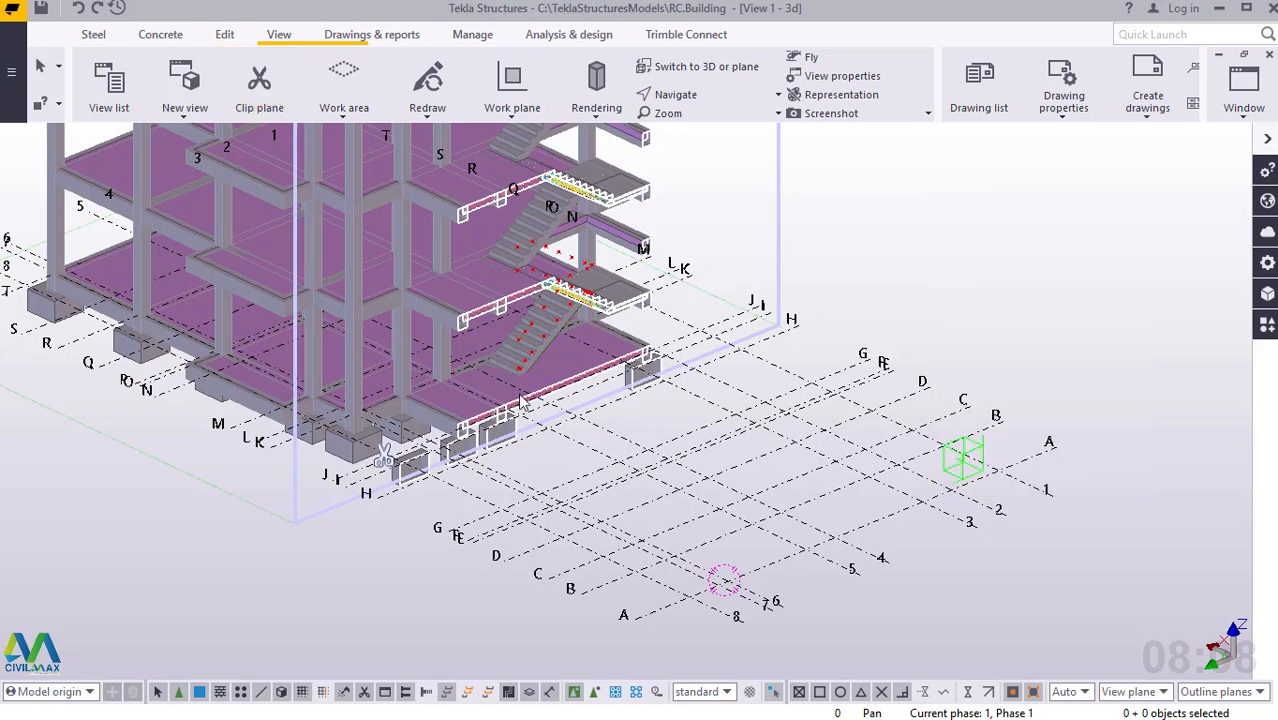
Examine the cut stair flight, its reinforcement and the construction points along the steps.
scroll(566, 320, up, 4)
scroll(566, 320, up, 2)
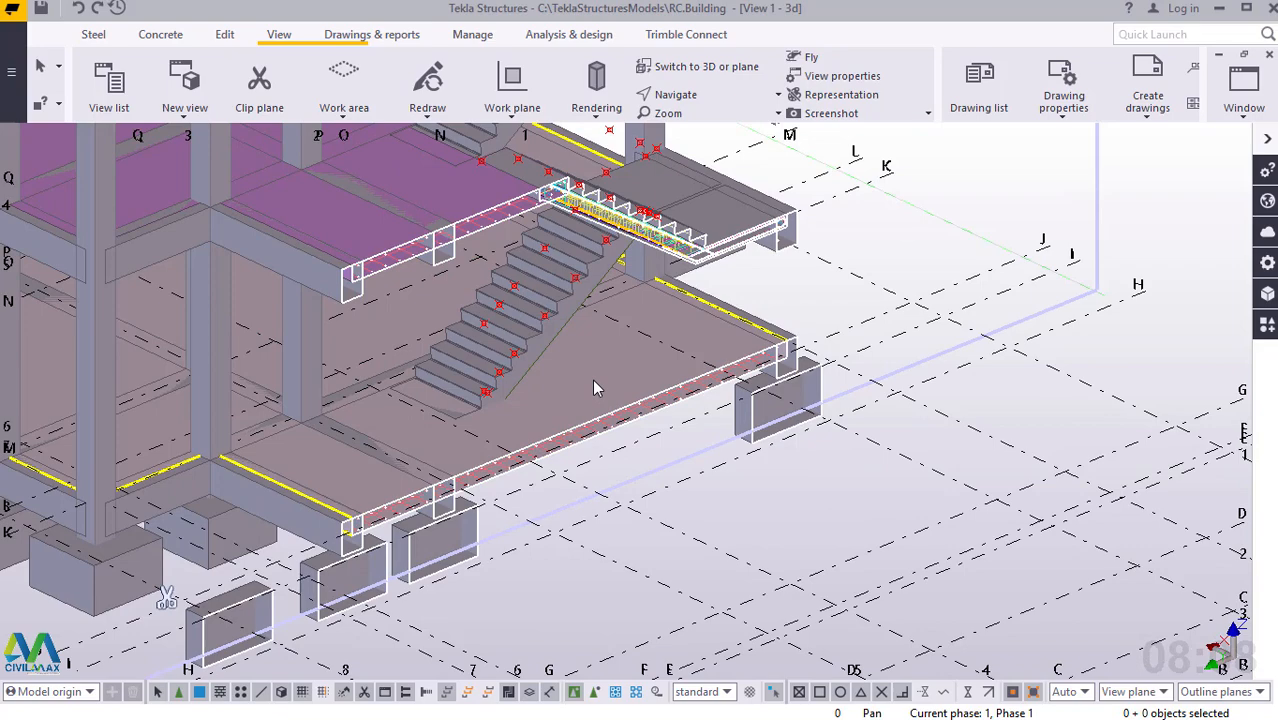
ctrl+middle_drag(590, 380, 448, 330)
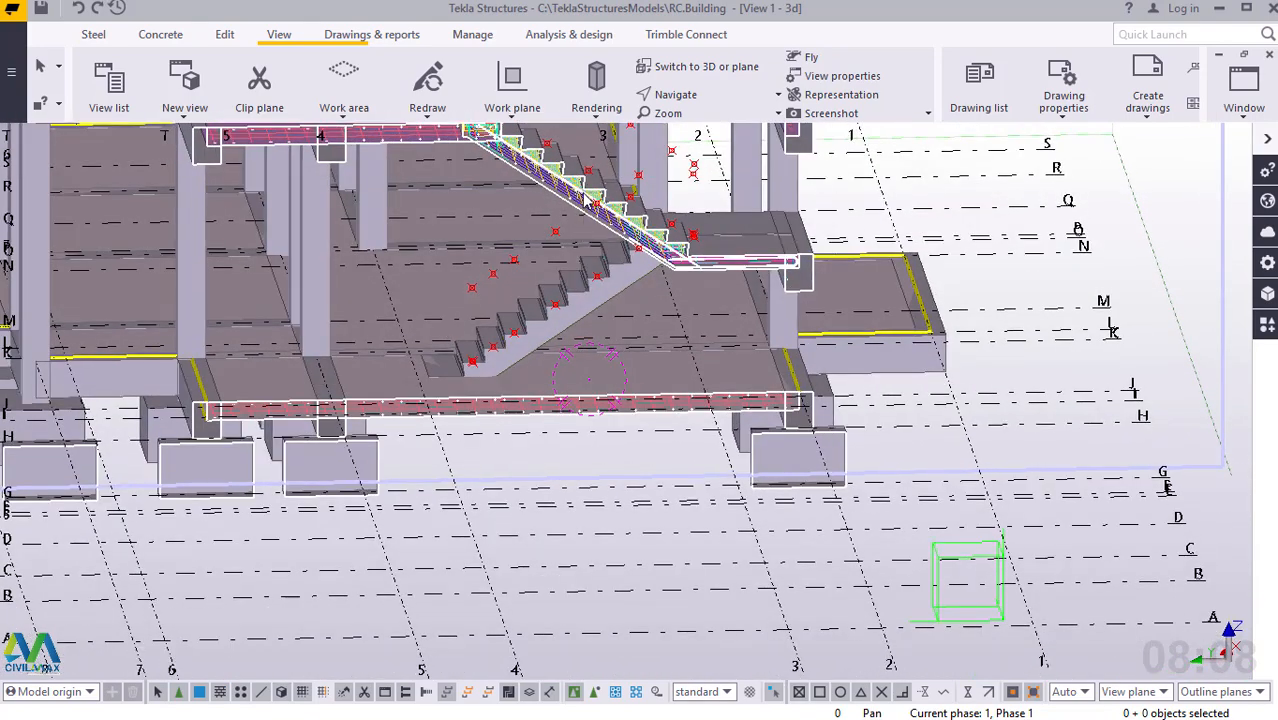
scroll(585, 197, up, 6)
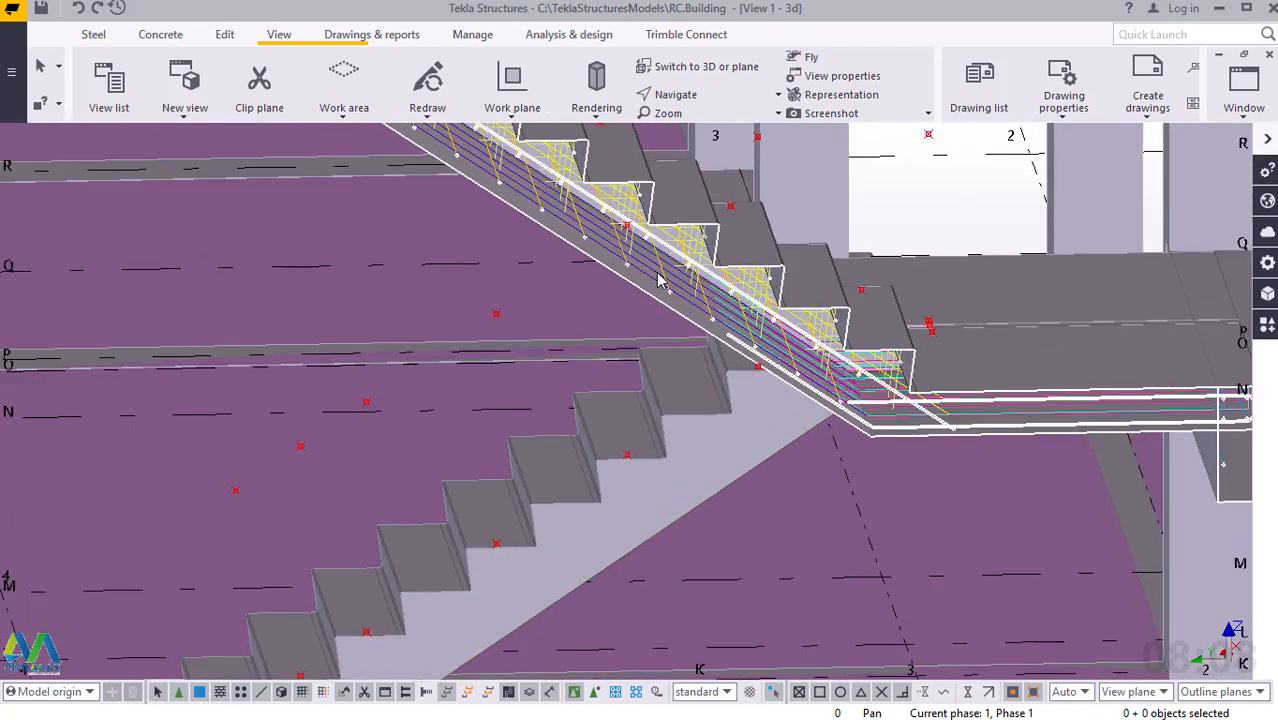
scroll(660, 282, up, 5)
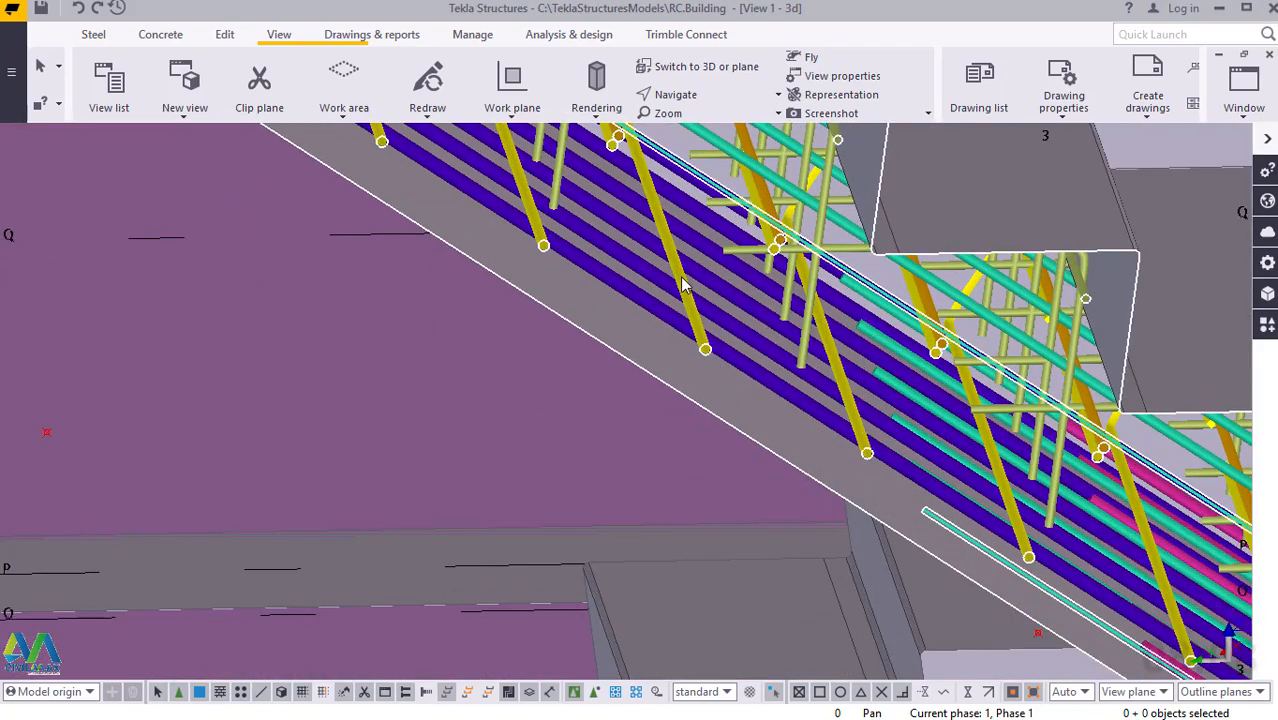
scroll(683, 285, down, 6)
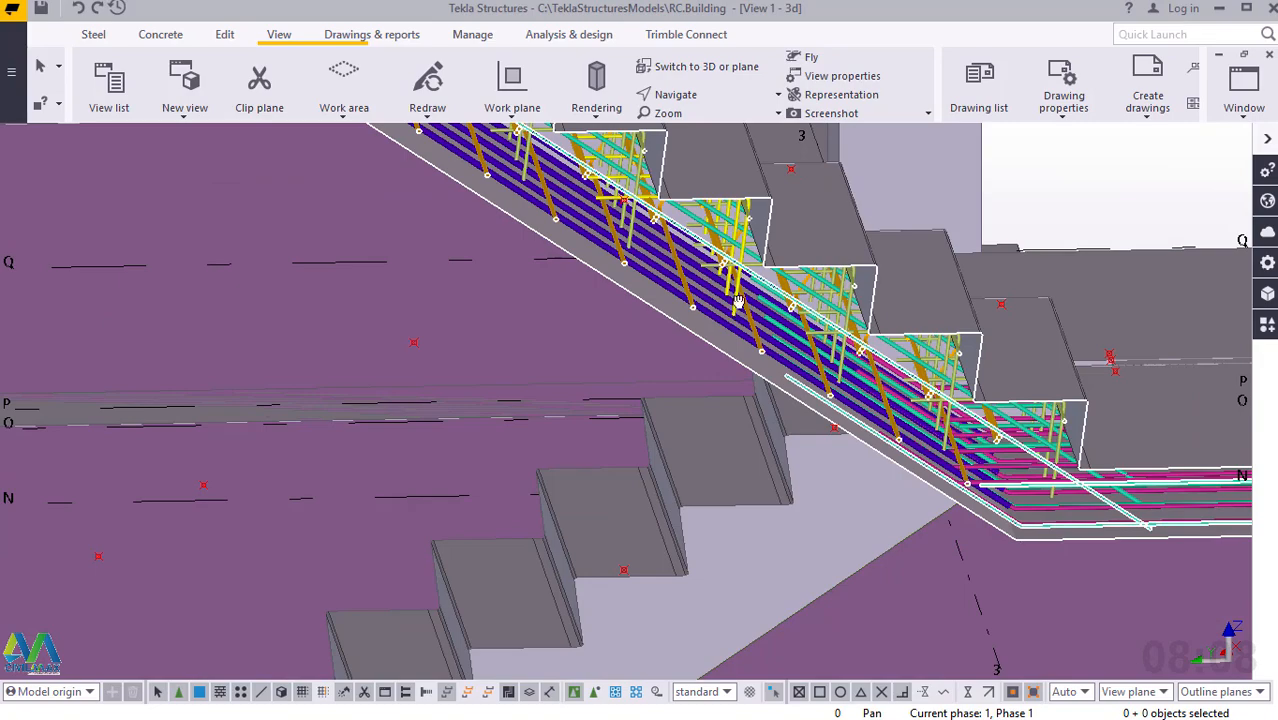
ctrl+middle_drag(738, 301, 733, 274)
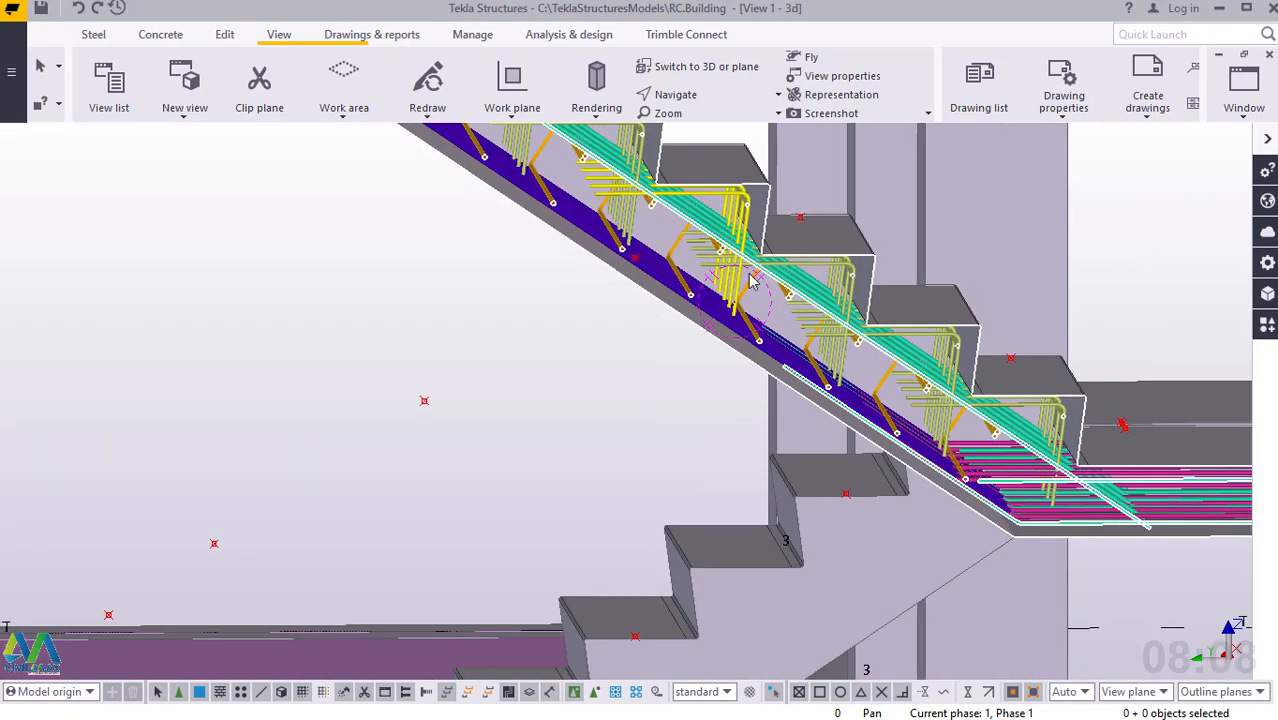
scroll(752, 283, down, 5)
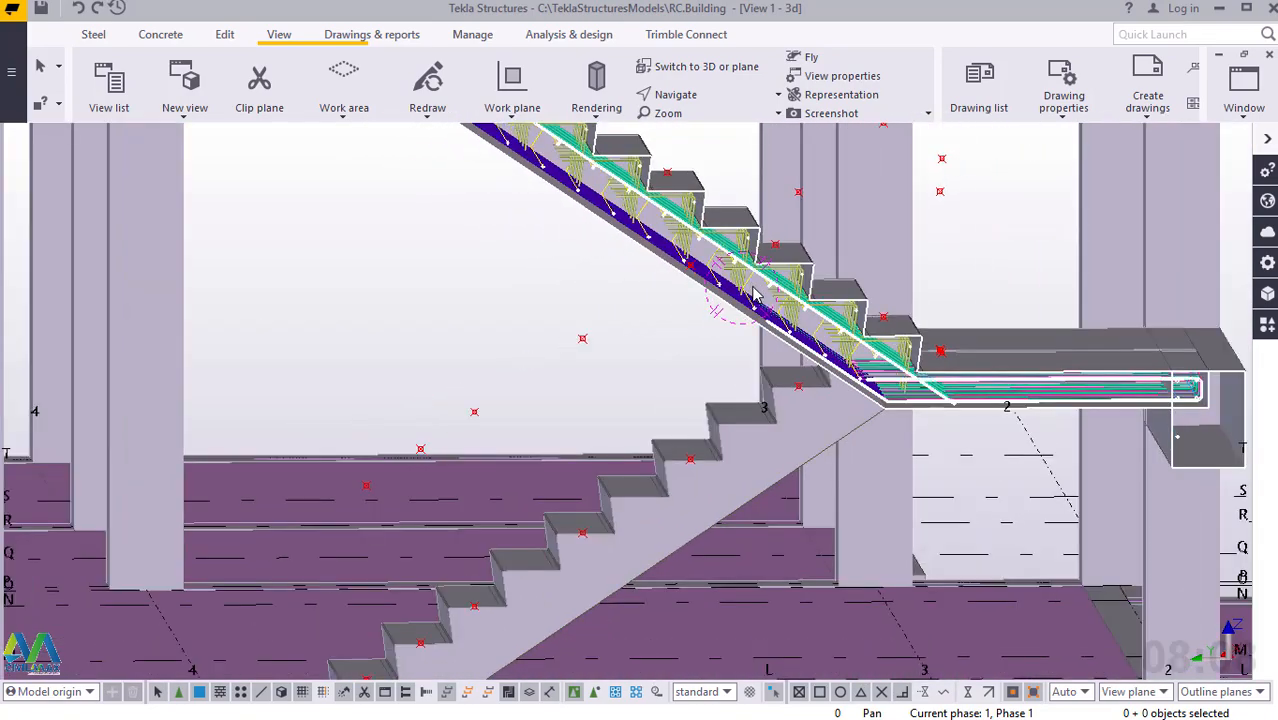
Add a construction point at the middle of the outer side edge of the lower flight's bottom tread.
scroll(753, 292, down, 2)
ctrl+middle_drag(709, 446, 785, 490)
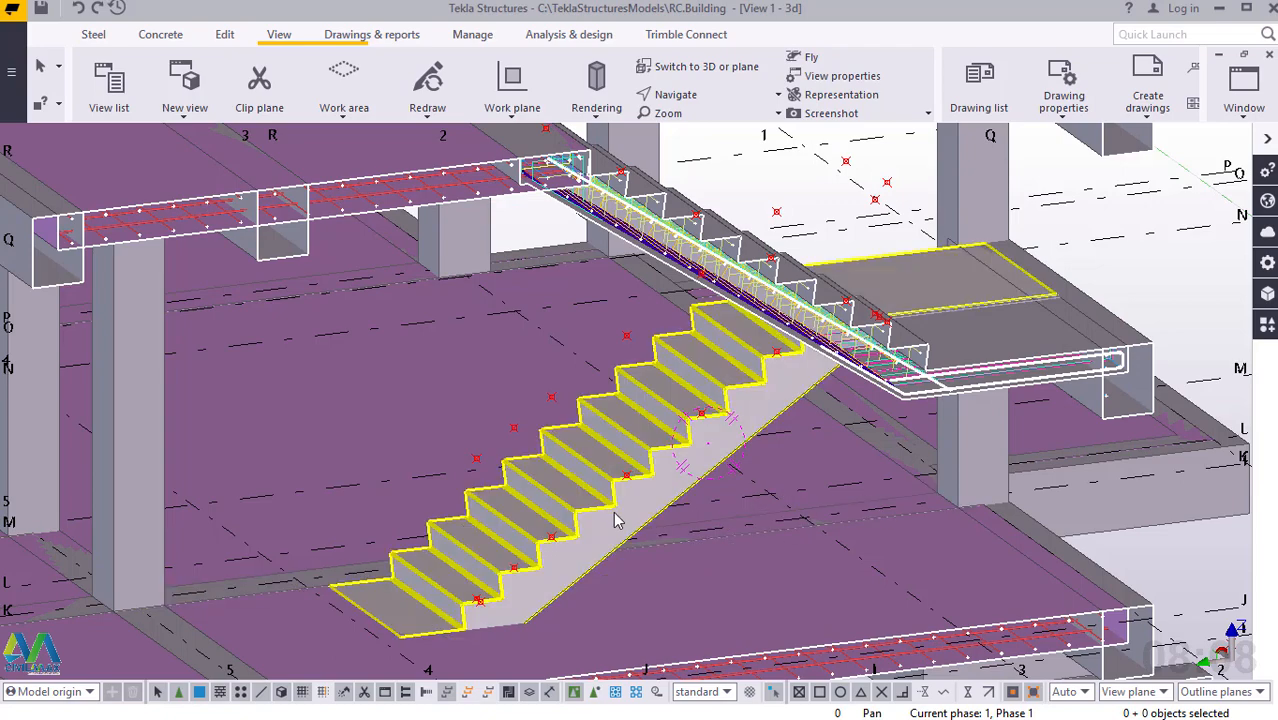
ctrl+middle_drag(615, 520, 487, 628)
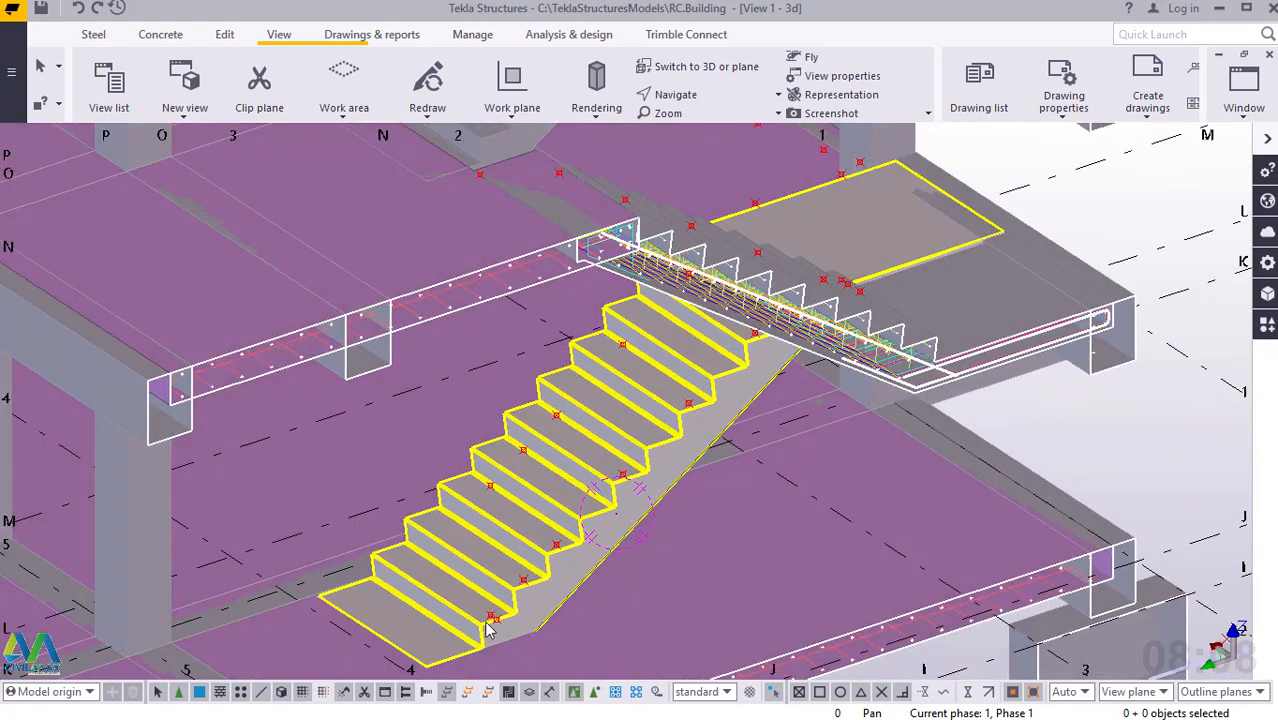
scroll(487, 628, up, 6)
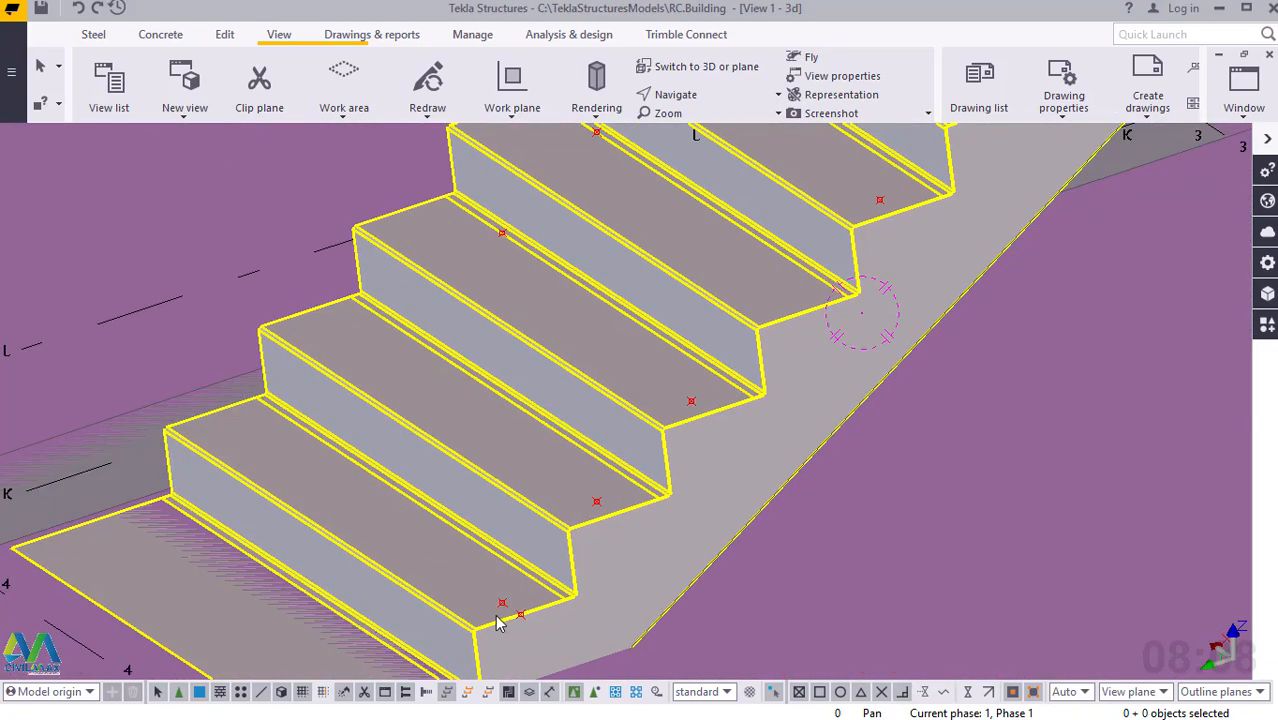
scroll(500, 620, down, 2)
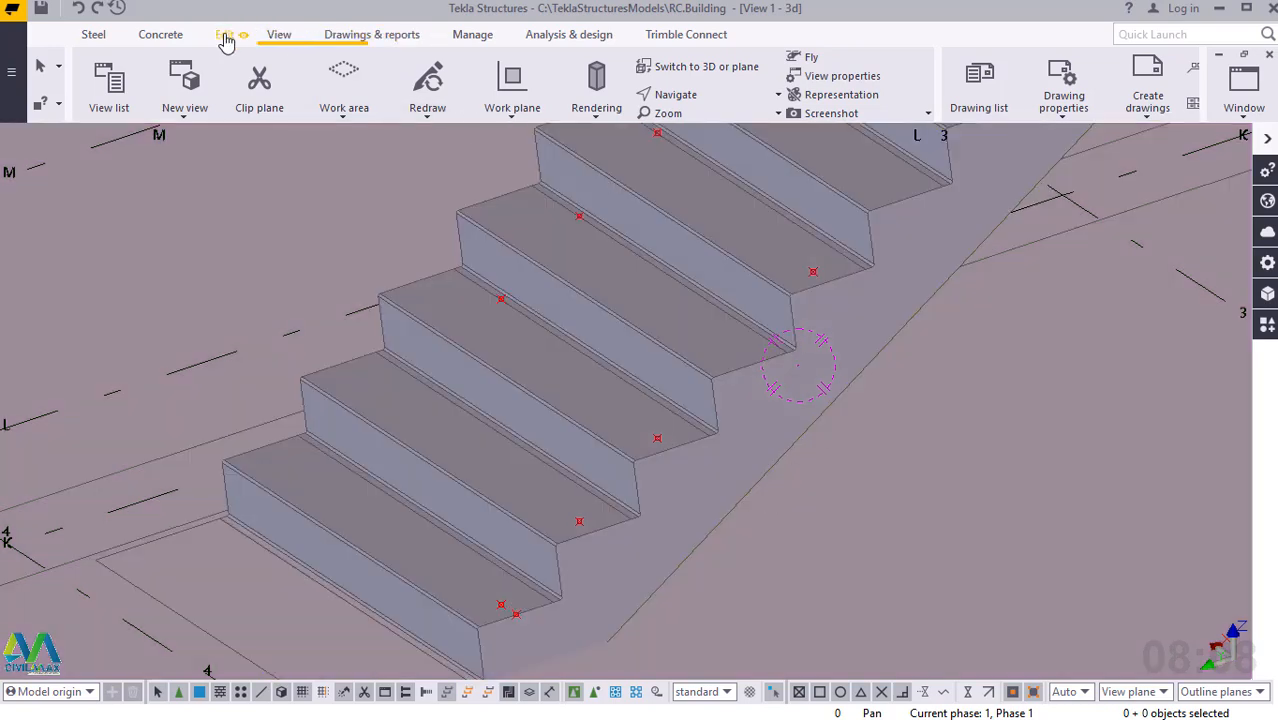
click(225, 36)
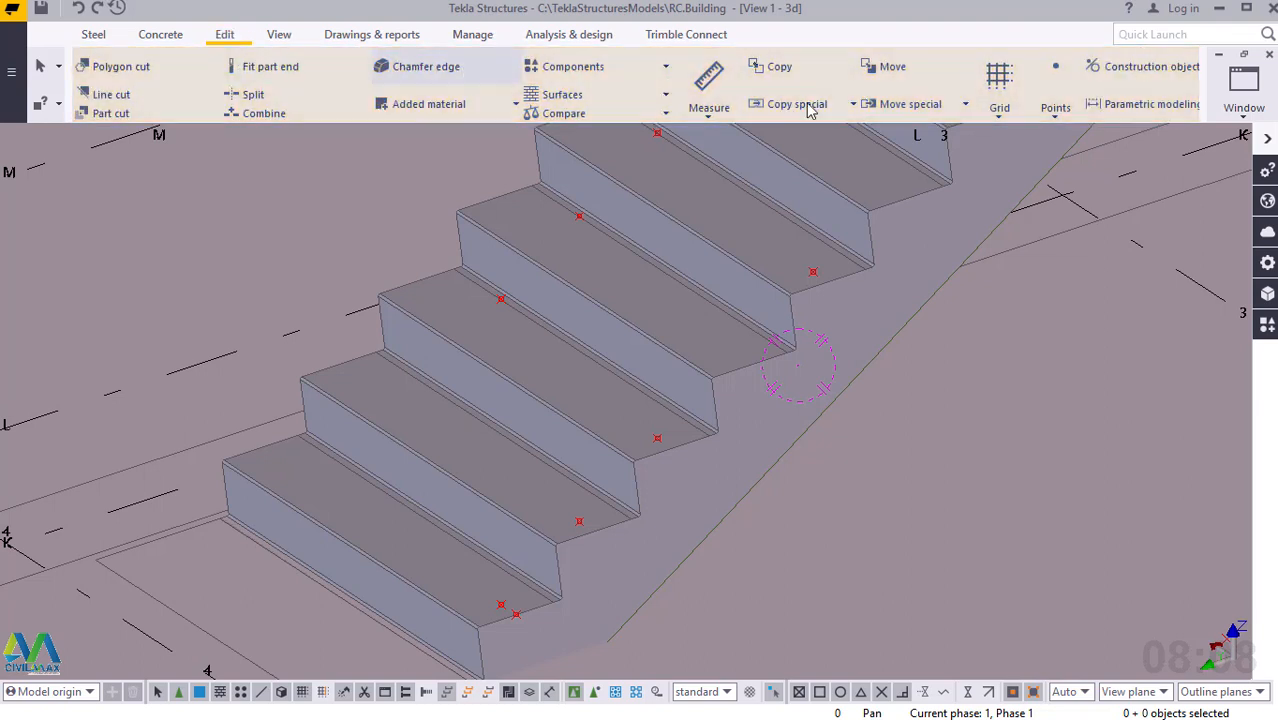
click(1056, 113)
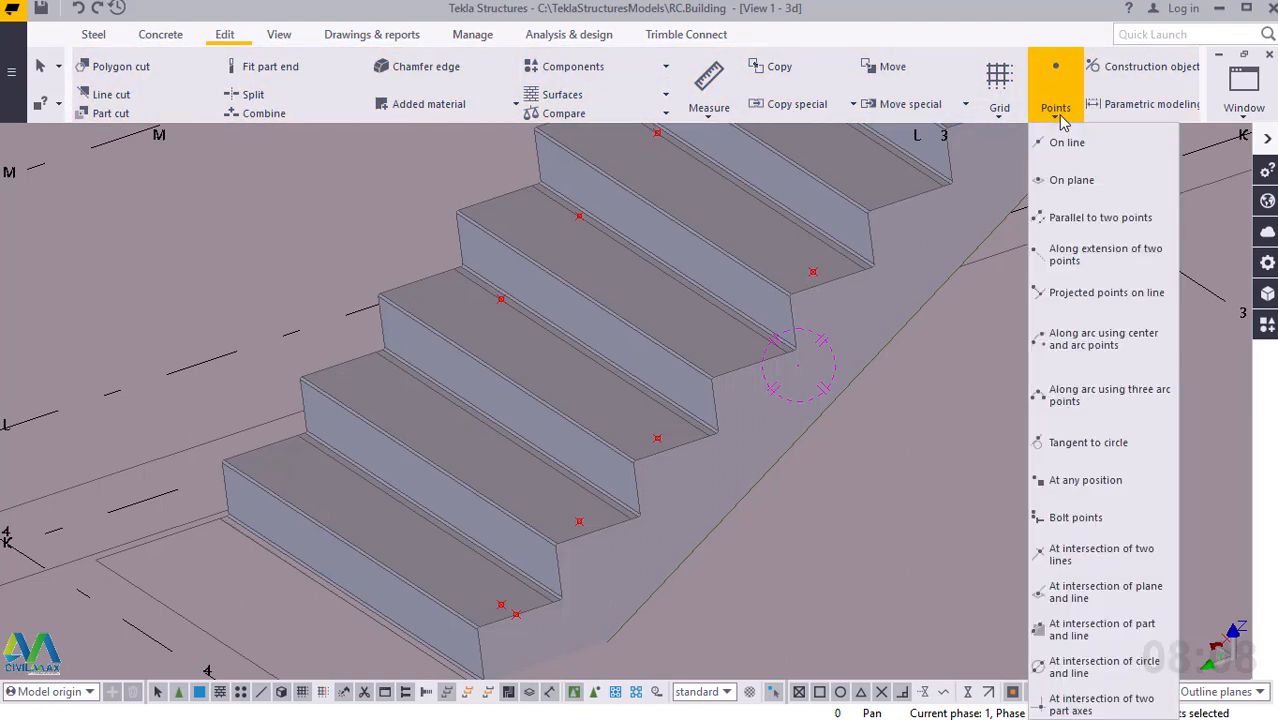
click(1082, 481)
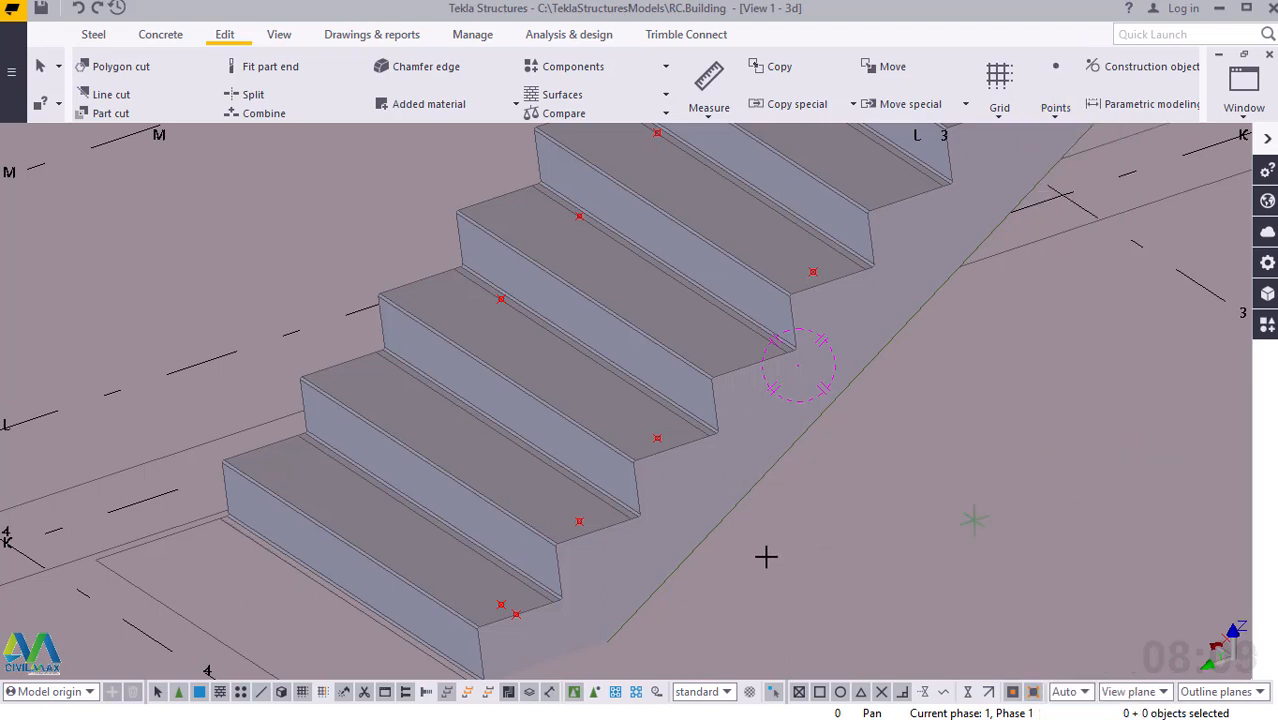
click(514, 614)
right_click(547, 514)
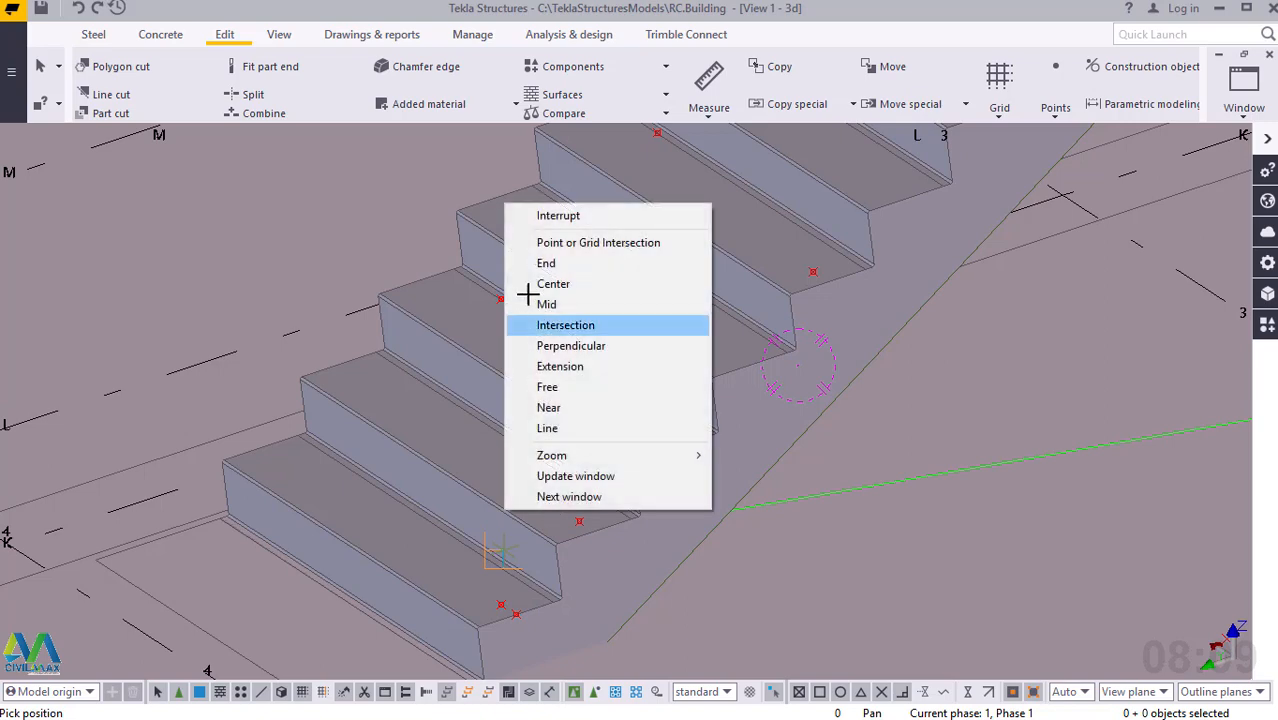
click(527, 212)
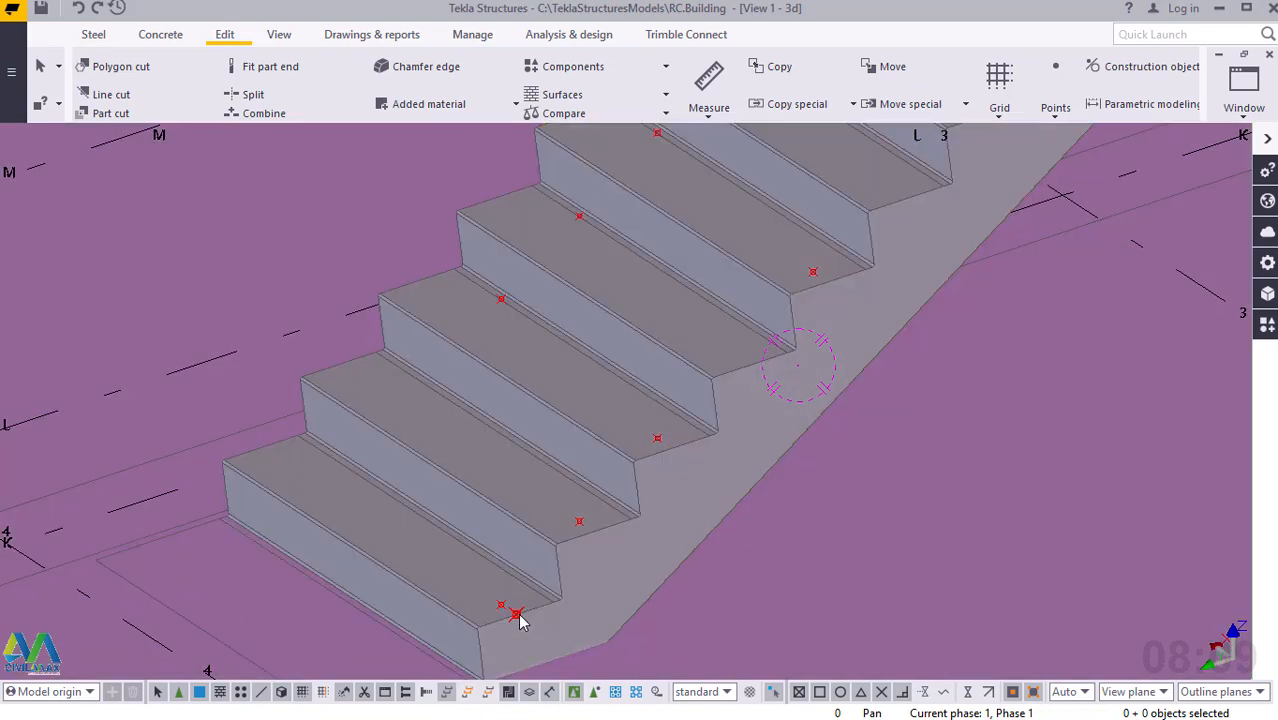
Open a linear copy of the point on the bottom tread's outer edge and set dZ and the number of copies to 0.
click(517, 615)
right_click(517, 615)
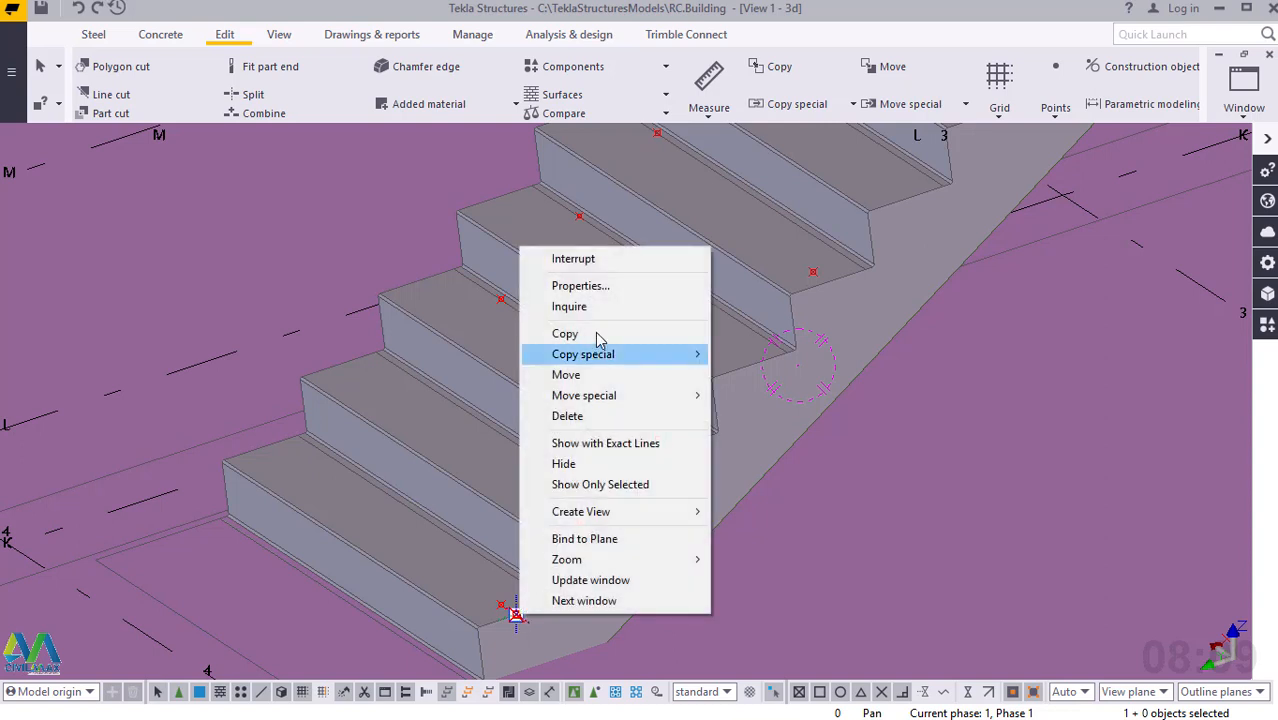
mouse_move(700, 360)
click(745, 354)
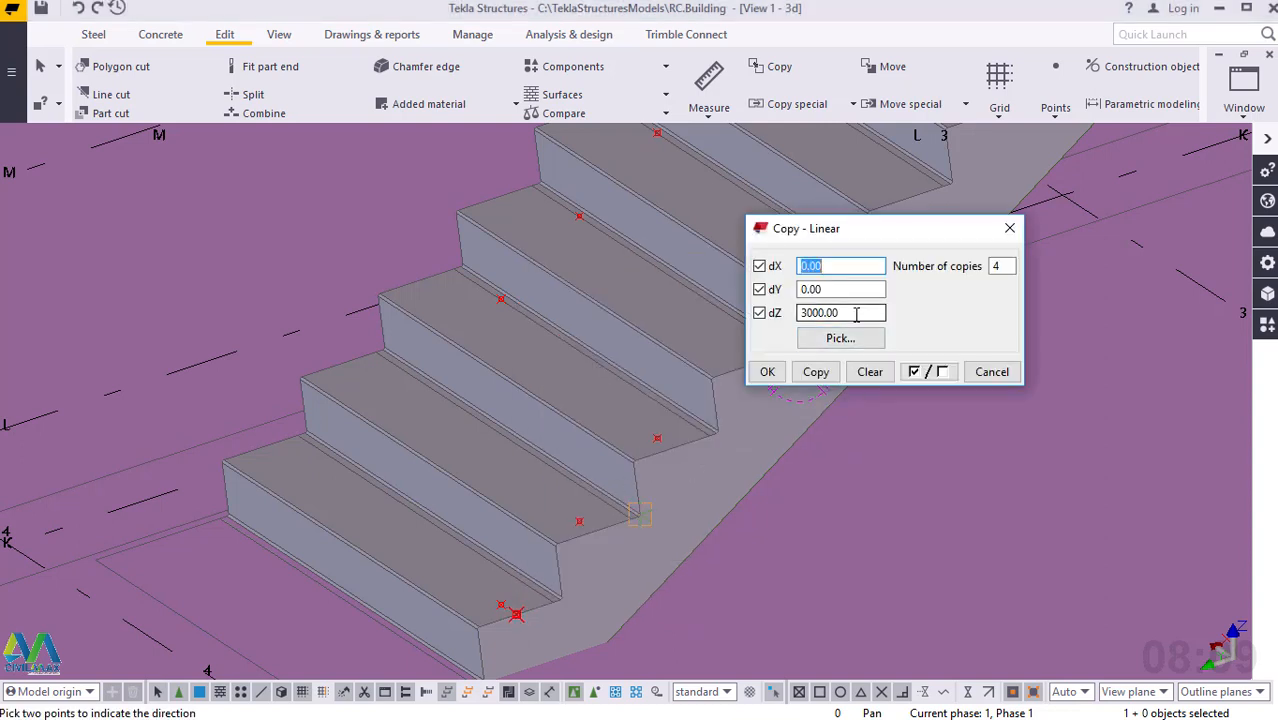
click(856, 314)
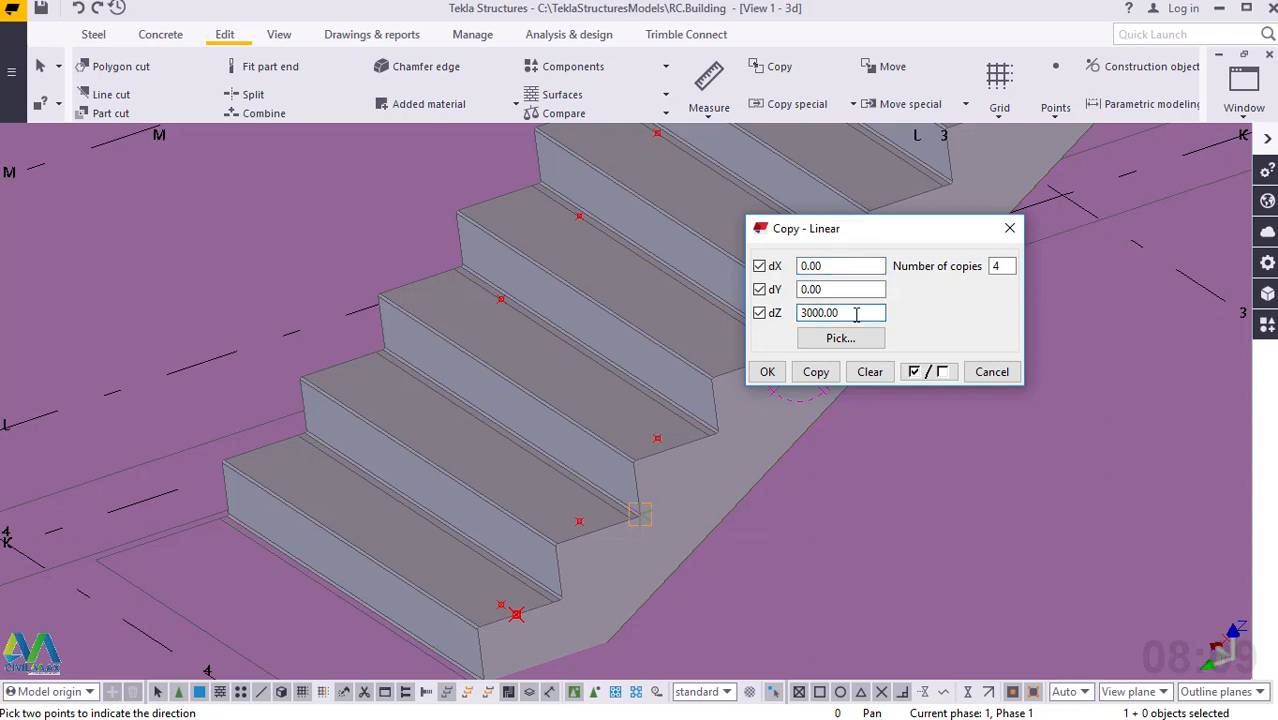
drag(856, 314, 792, 312)
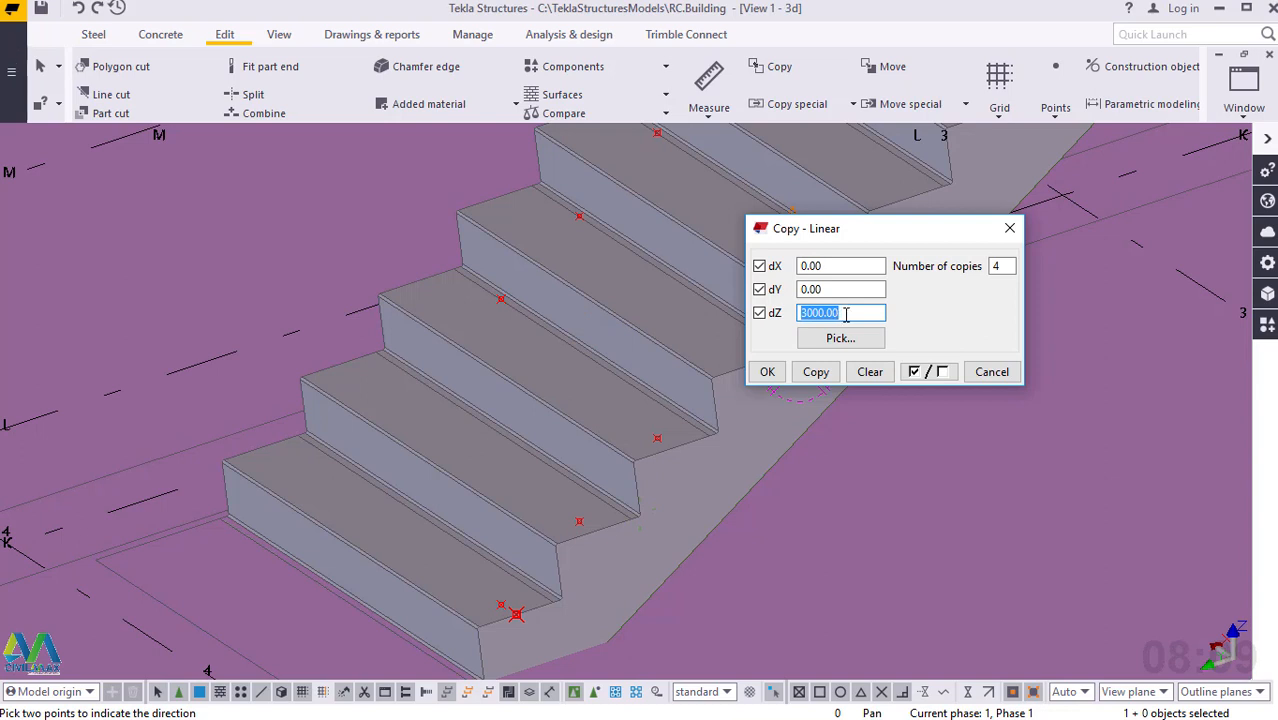
text(0)
double_click(995, 266)
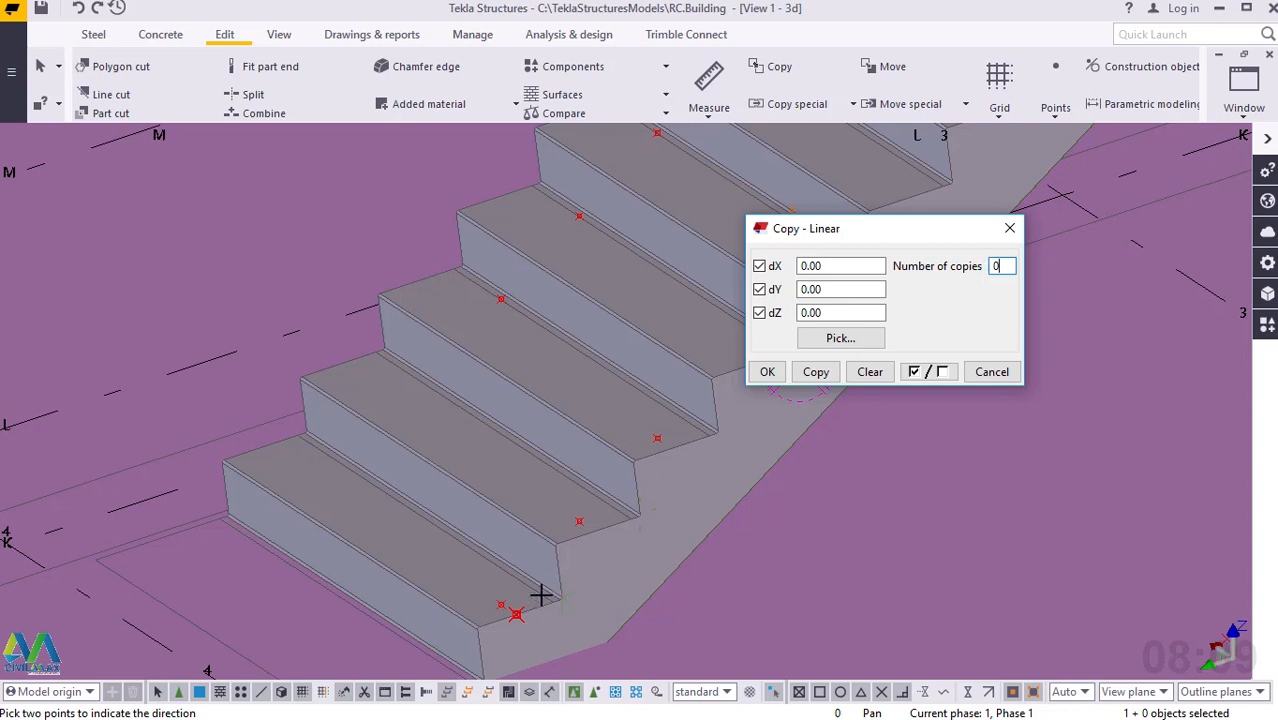
Linearly copy the point on the bottom tread's outer edge with dX 60 and one copy, and end the copy command.
click(836, 265)
double_click(836, 265)
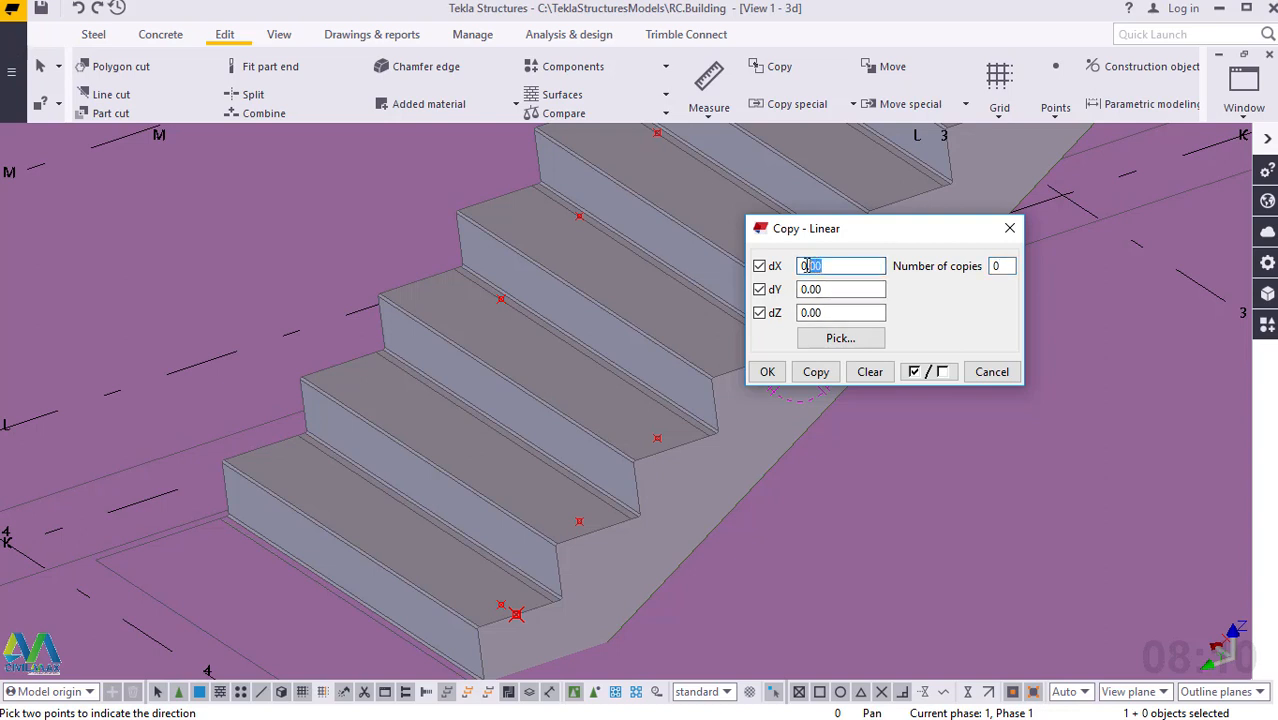
text(60)
double_click(996, 266)
text(1)
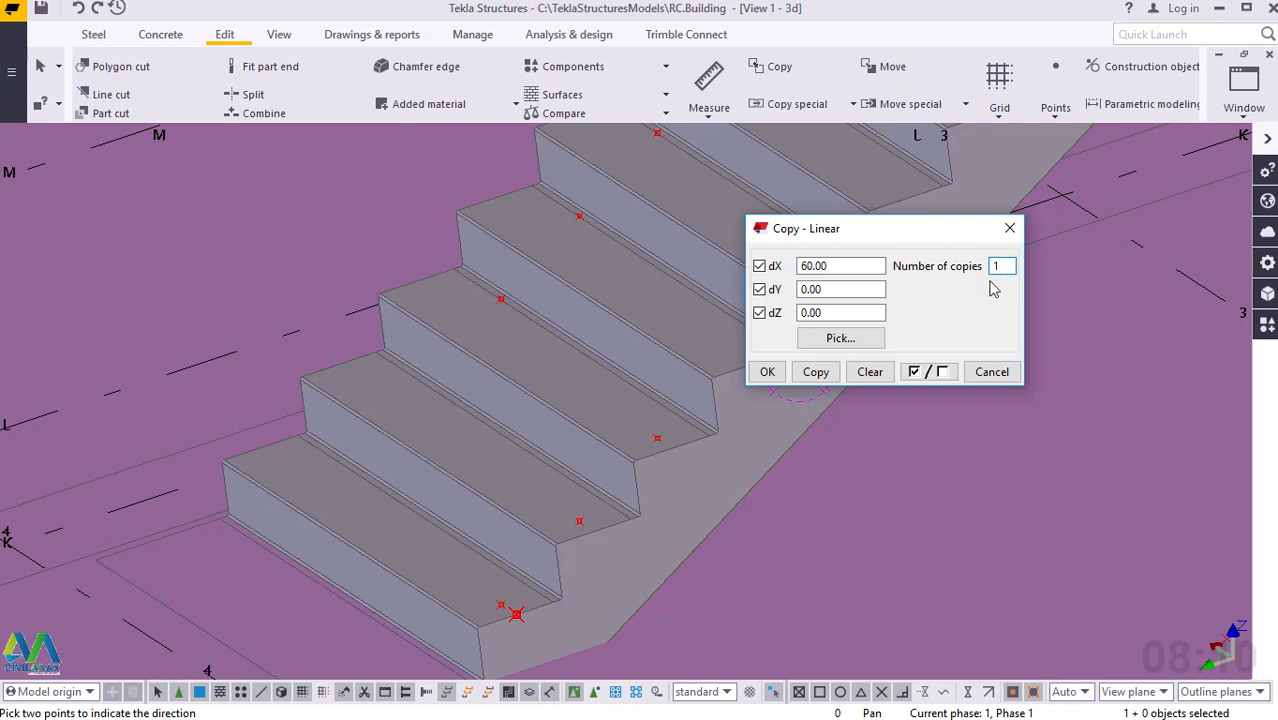
click(818, 374)
click(771, 375)
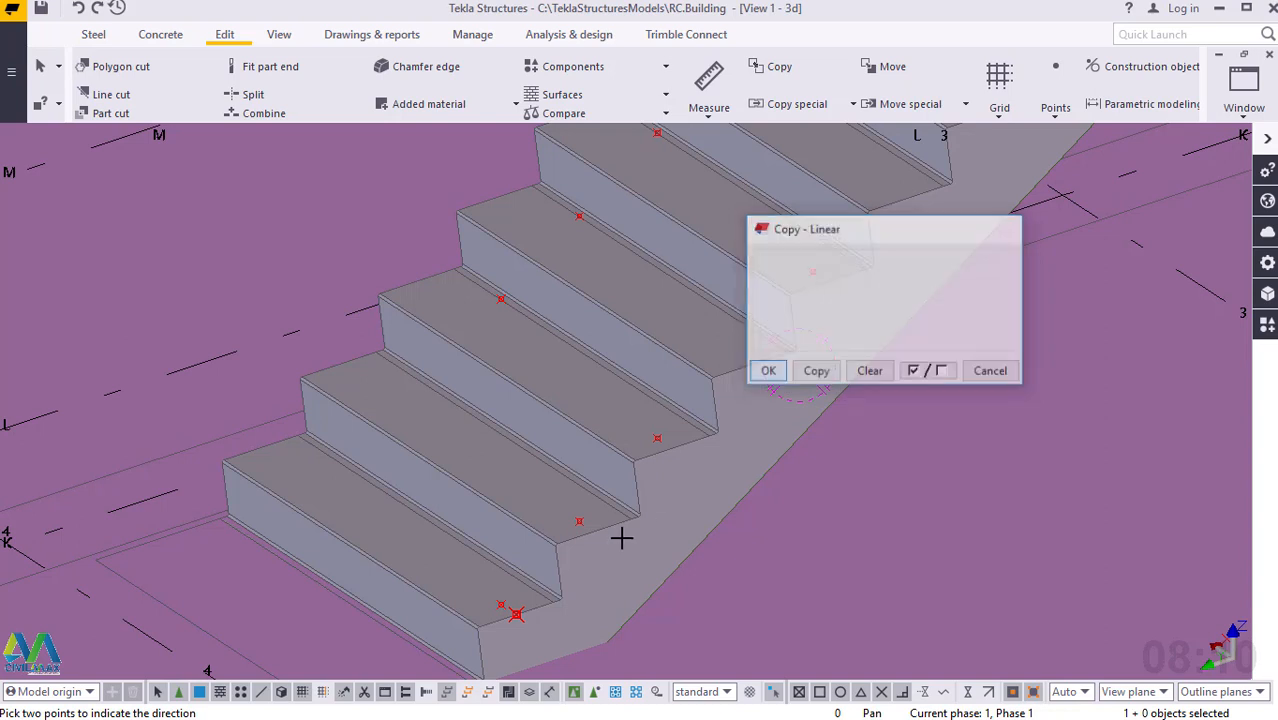
right_click(455, 558)
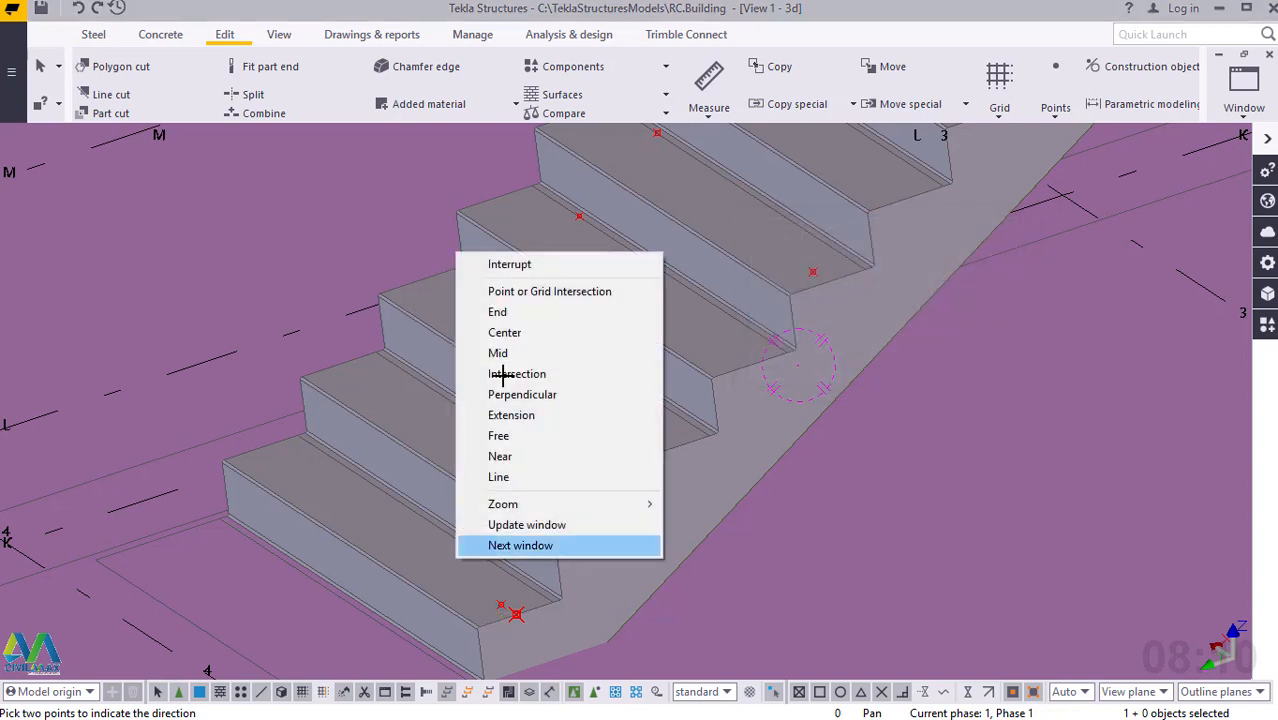
click(490, 265)
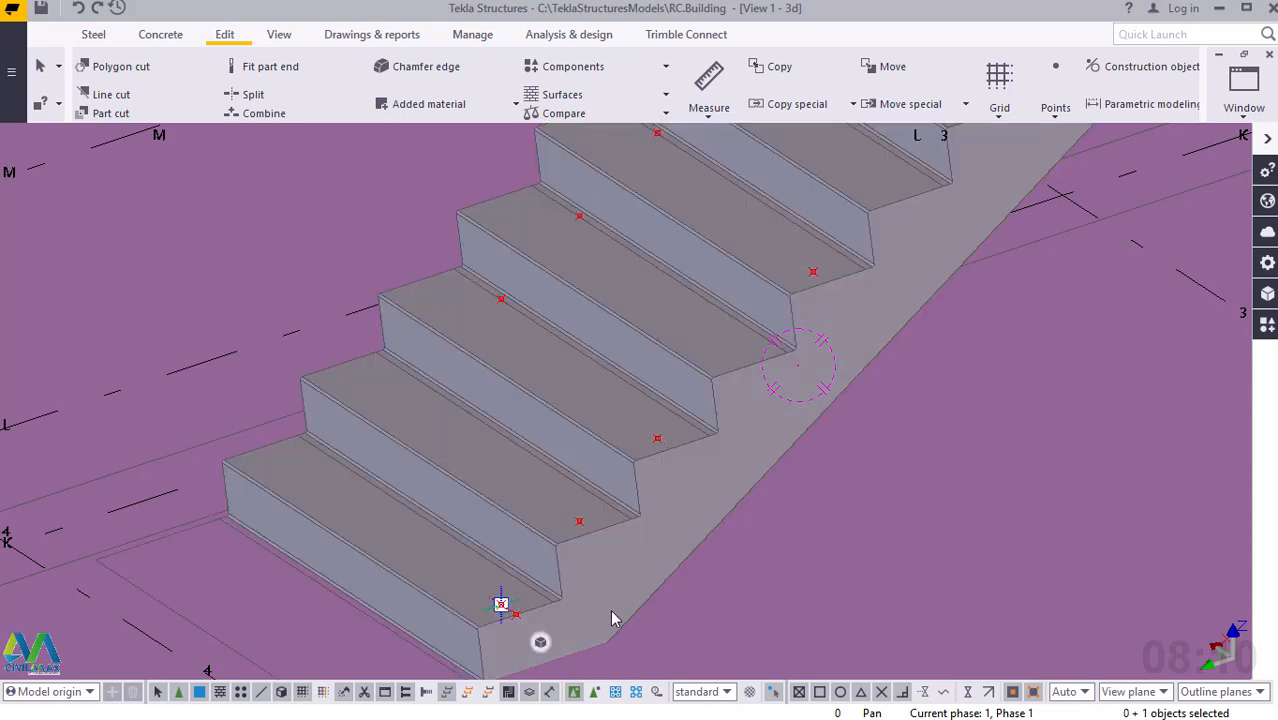
Delete the two overlapping points set in from the bottom tread's outer edge.
click(502, 607)
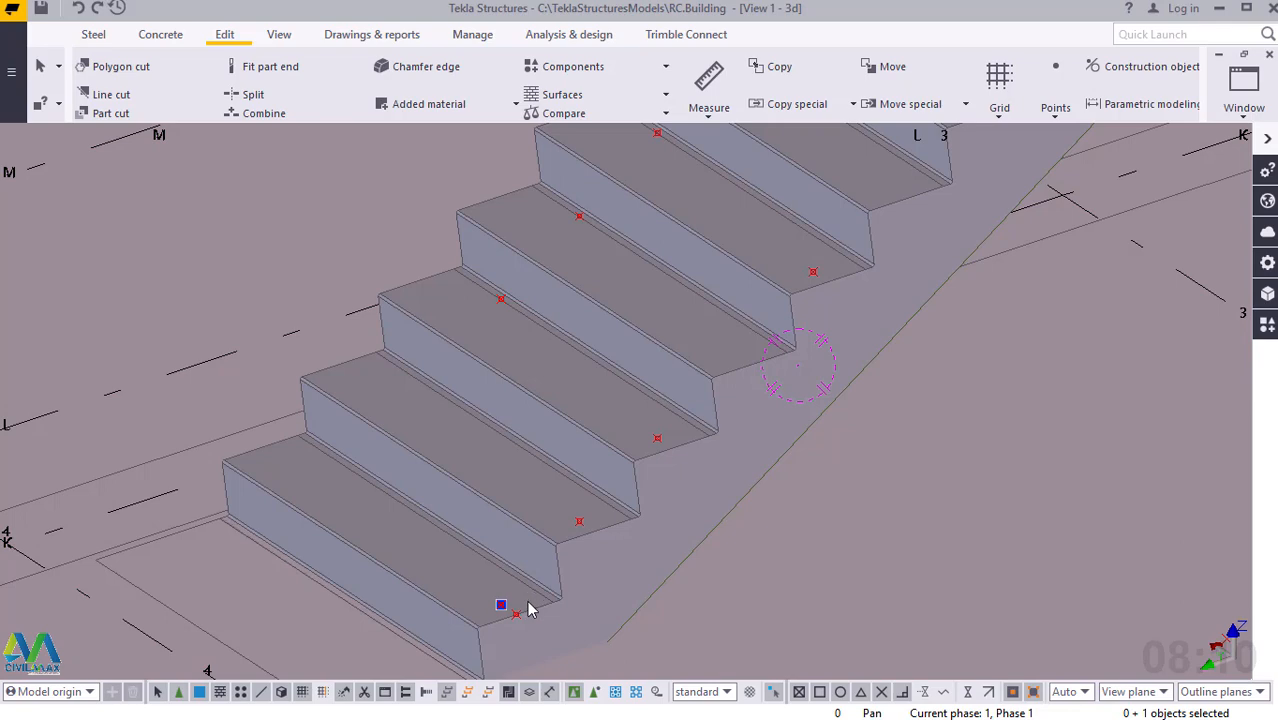
click(504, 608)
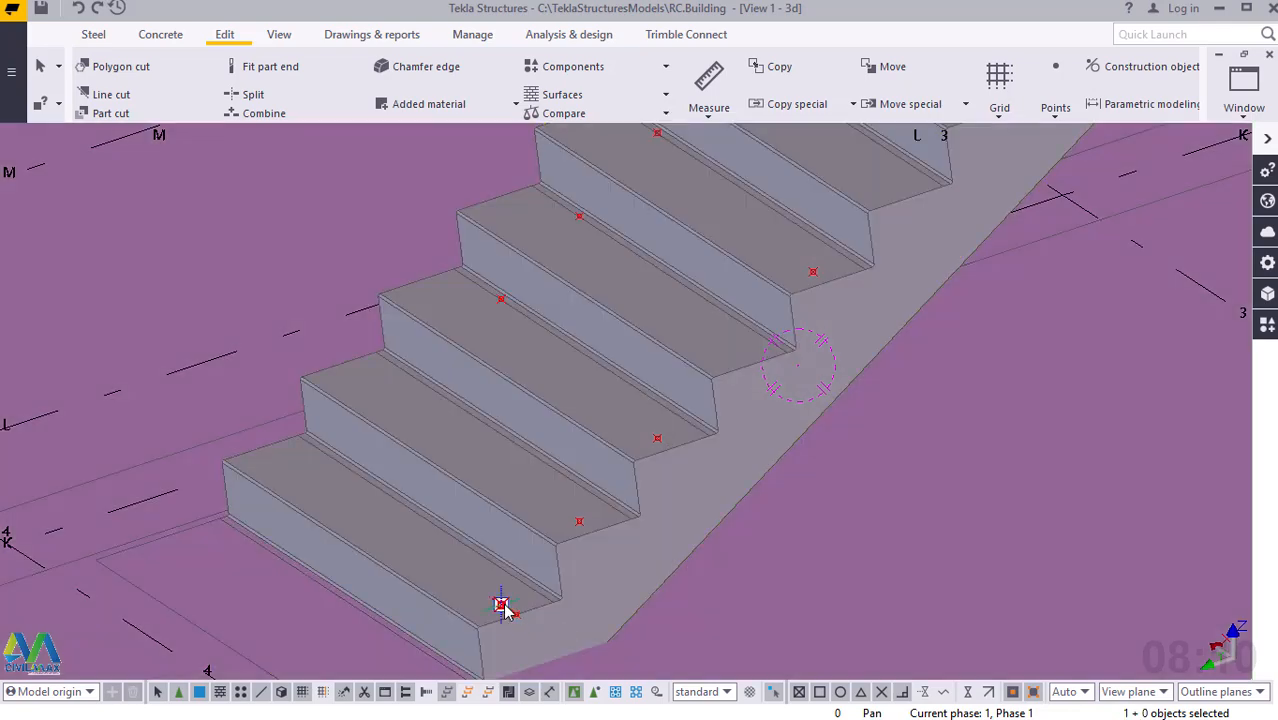
right_click(504, 608)
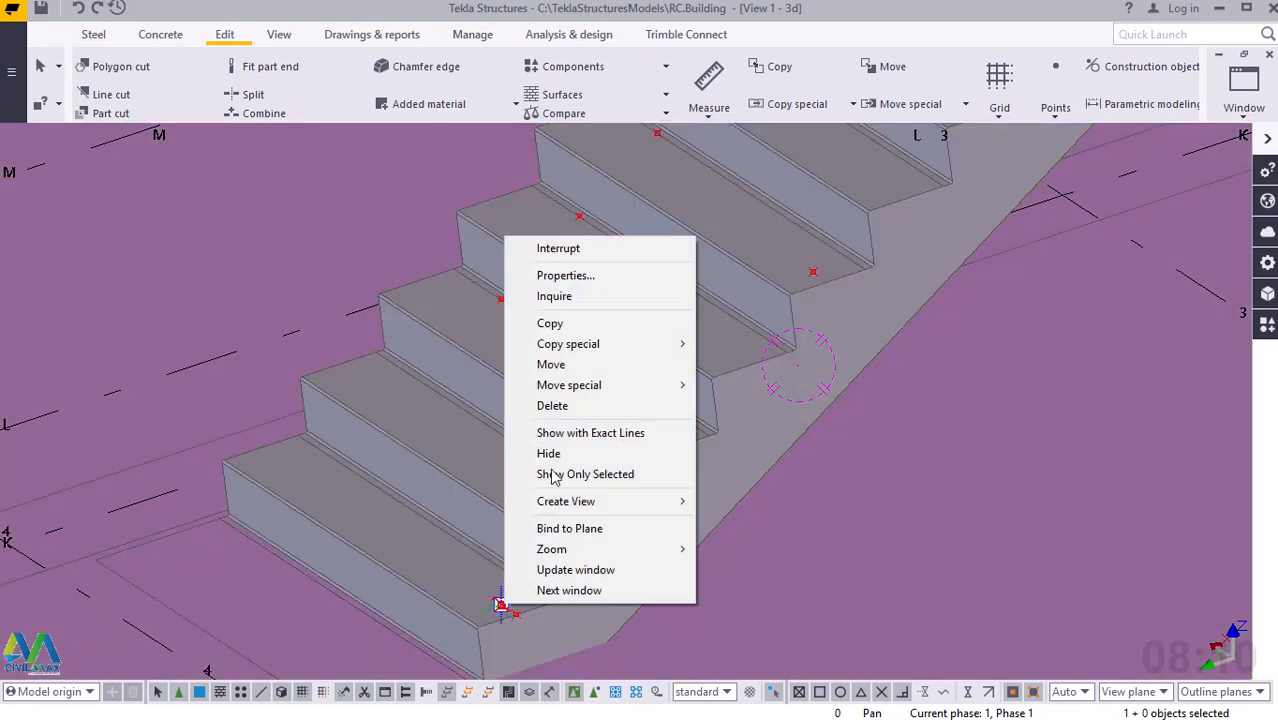
click(554, 407)
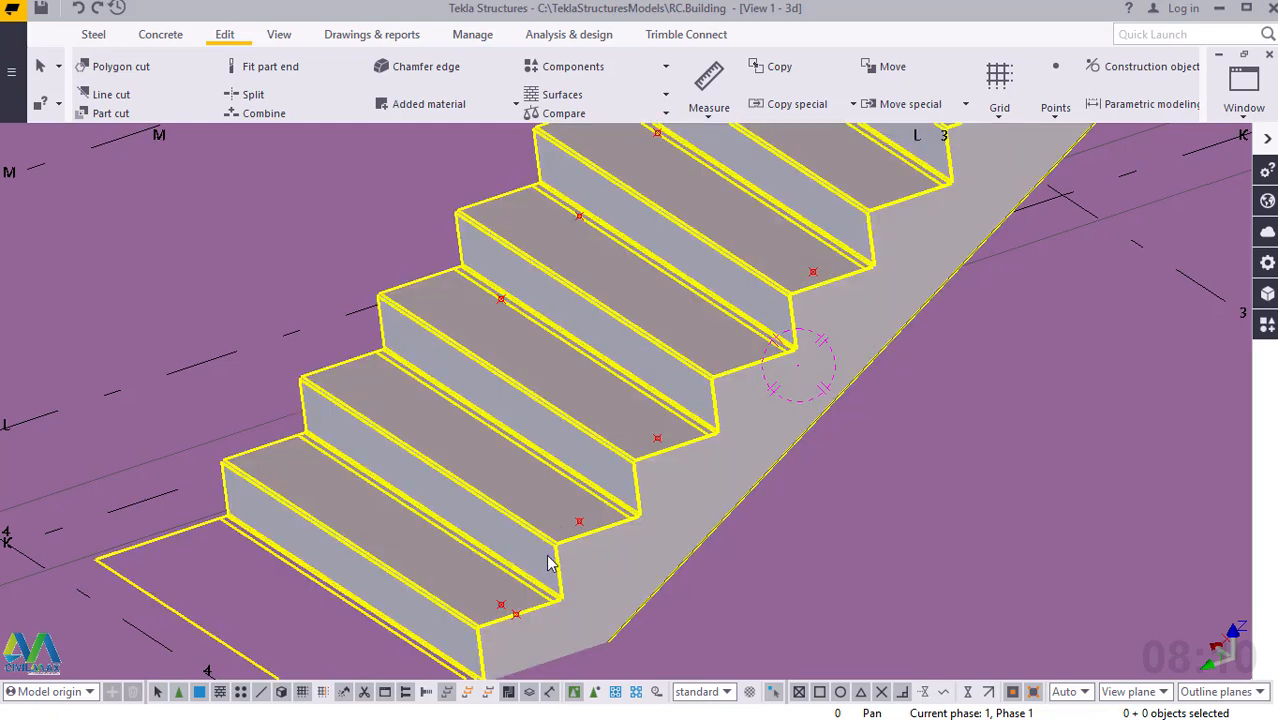
click(502, 606)
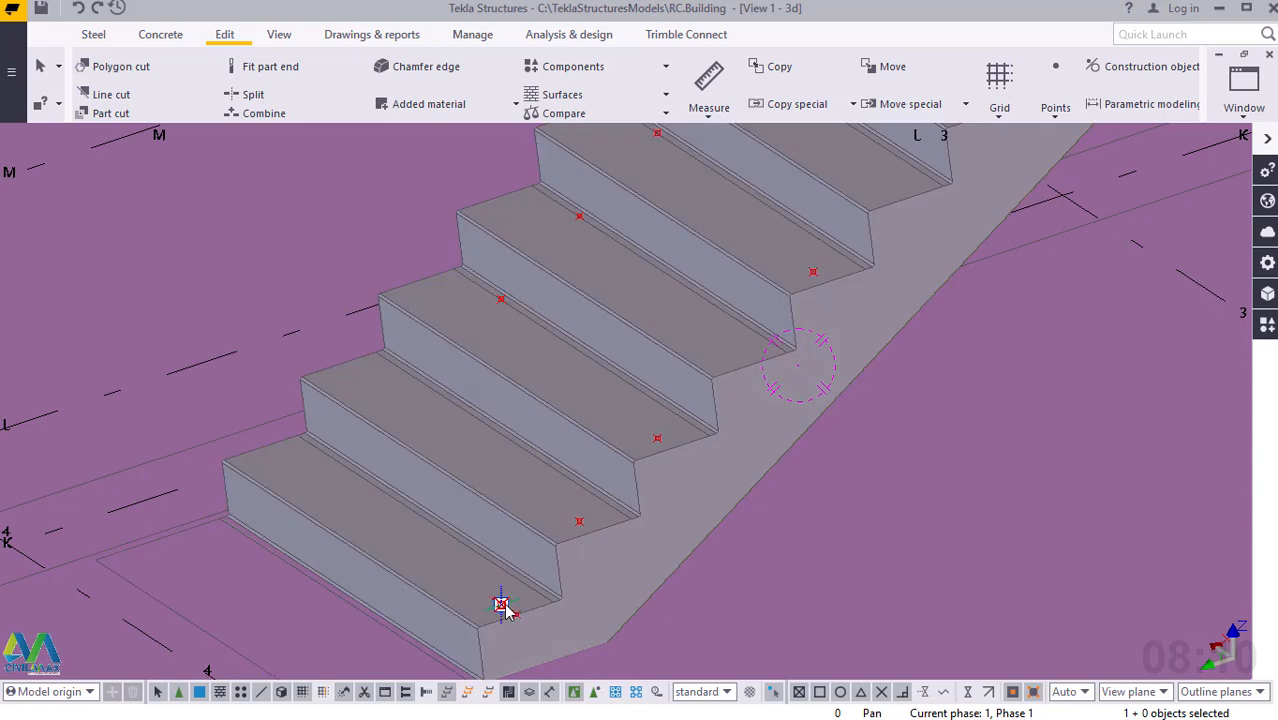
right_click(502, 606)
click(550, 410)
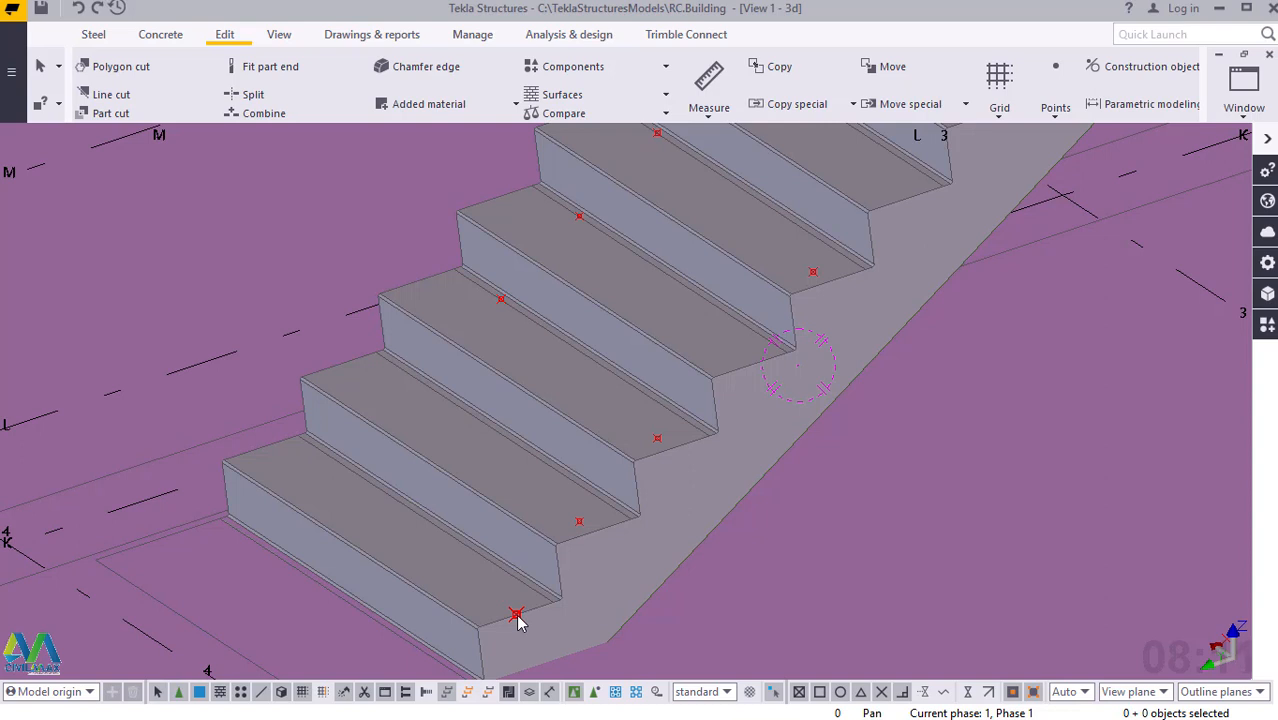
Make the linear copy of the bottom tread's edge point again with dX 60 and one copy, ending the command.
click(517, 616)
right_click(517, 617)
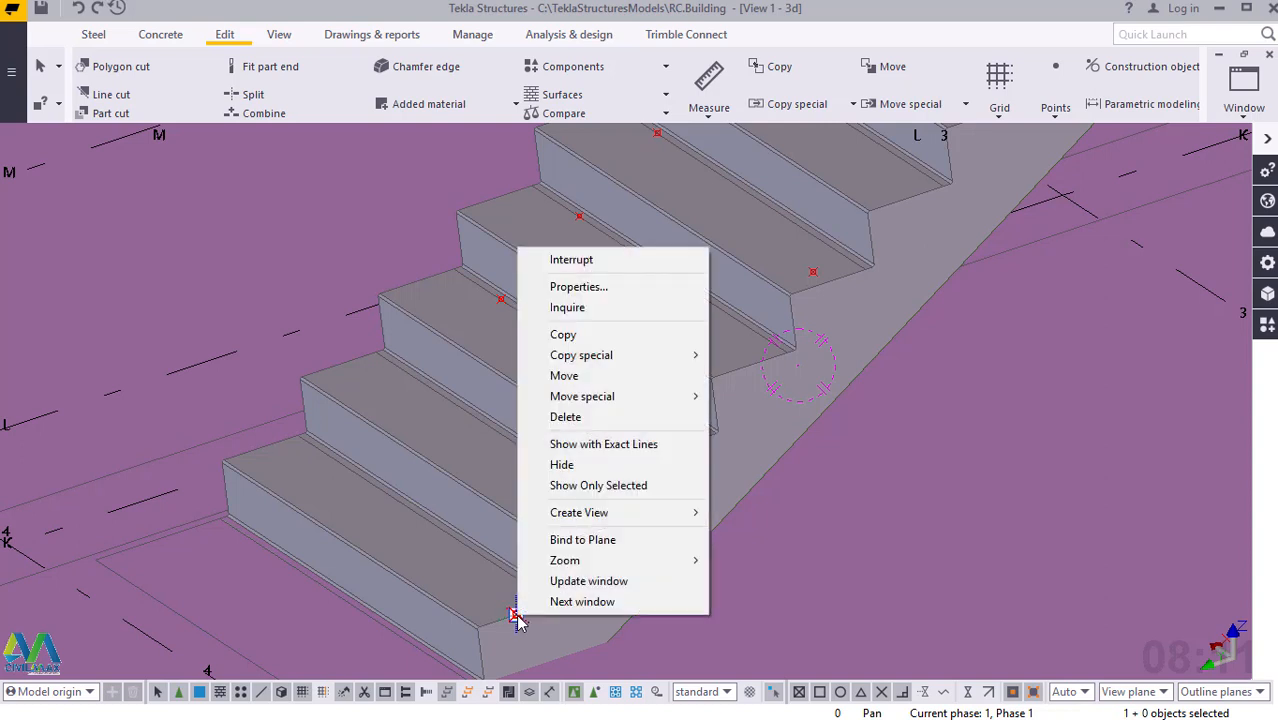
mouse_move(619, 356)
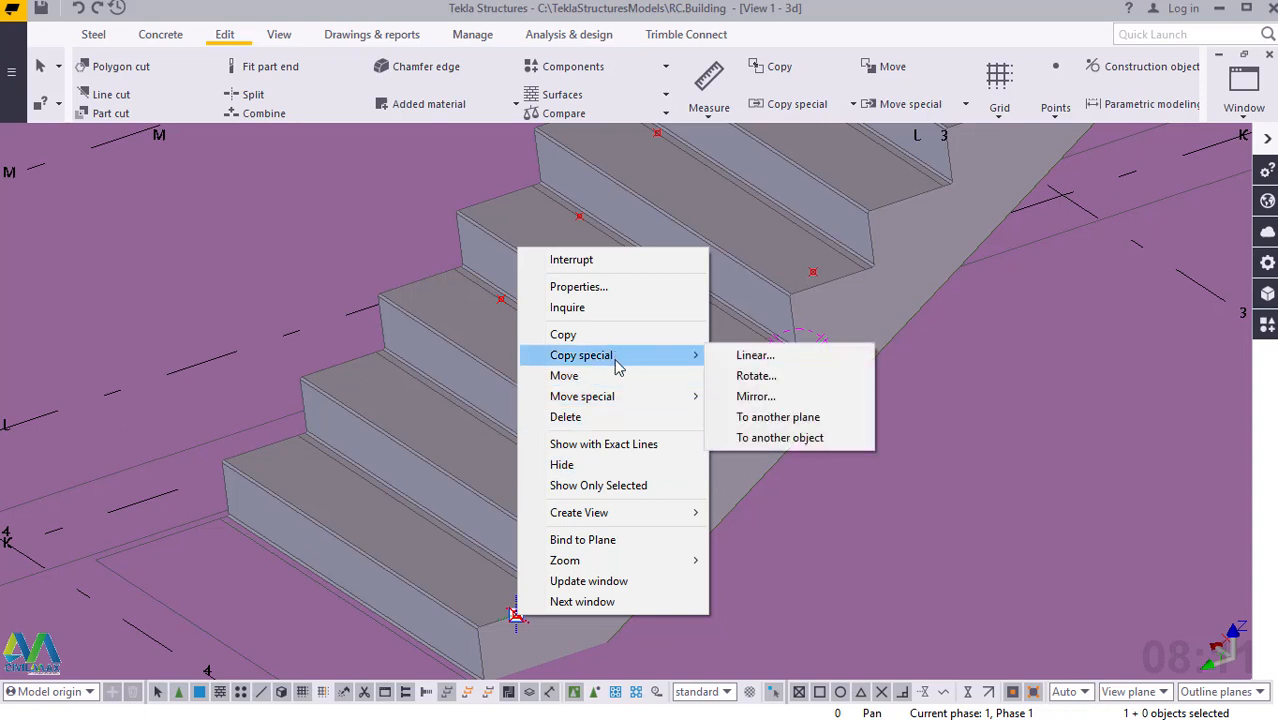
click(750, 356)
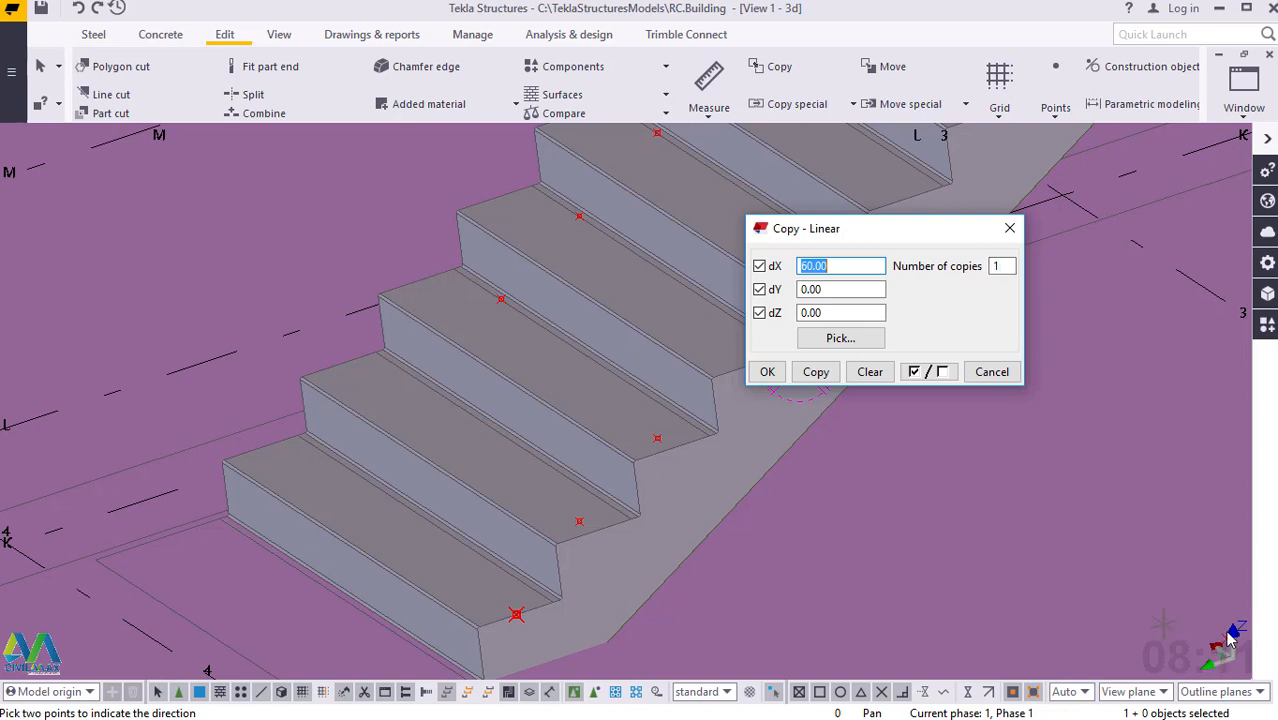
click(815, 375)
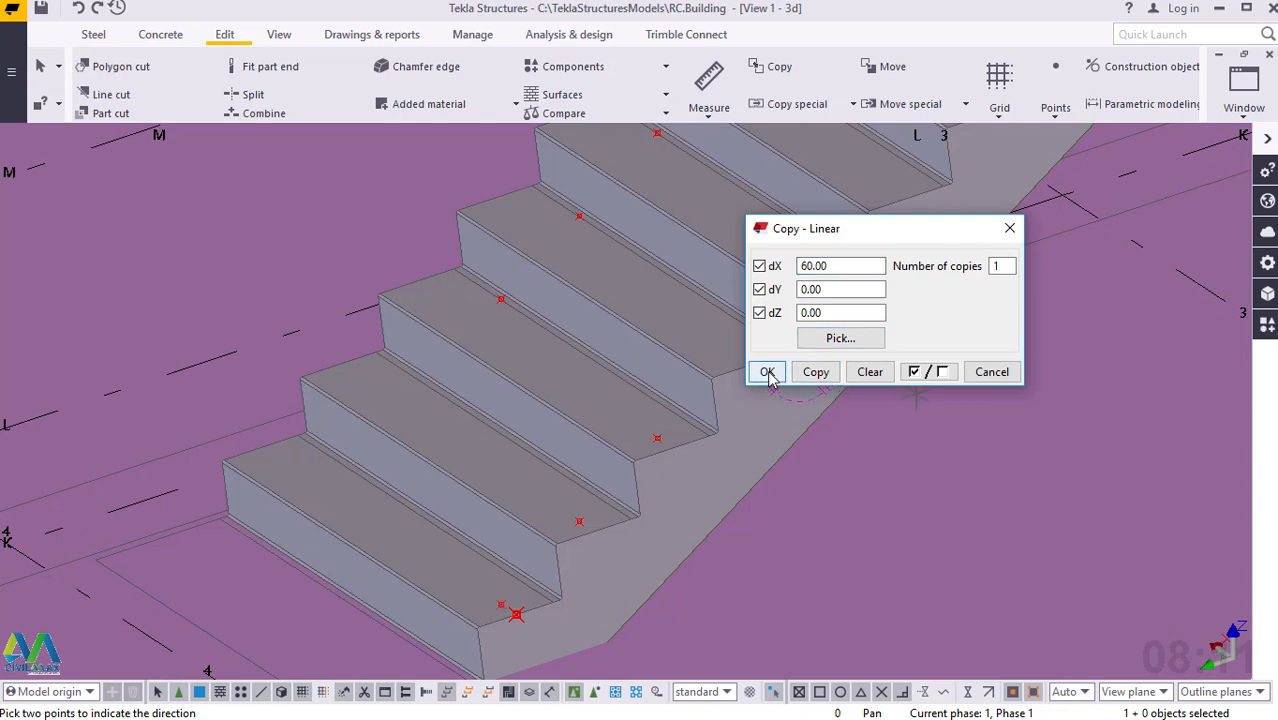
click(768, 373)
right_click(793, 355)
click(830, 364)
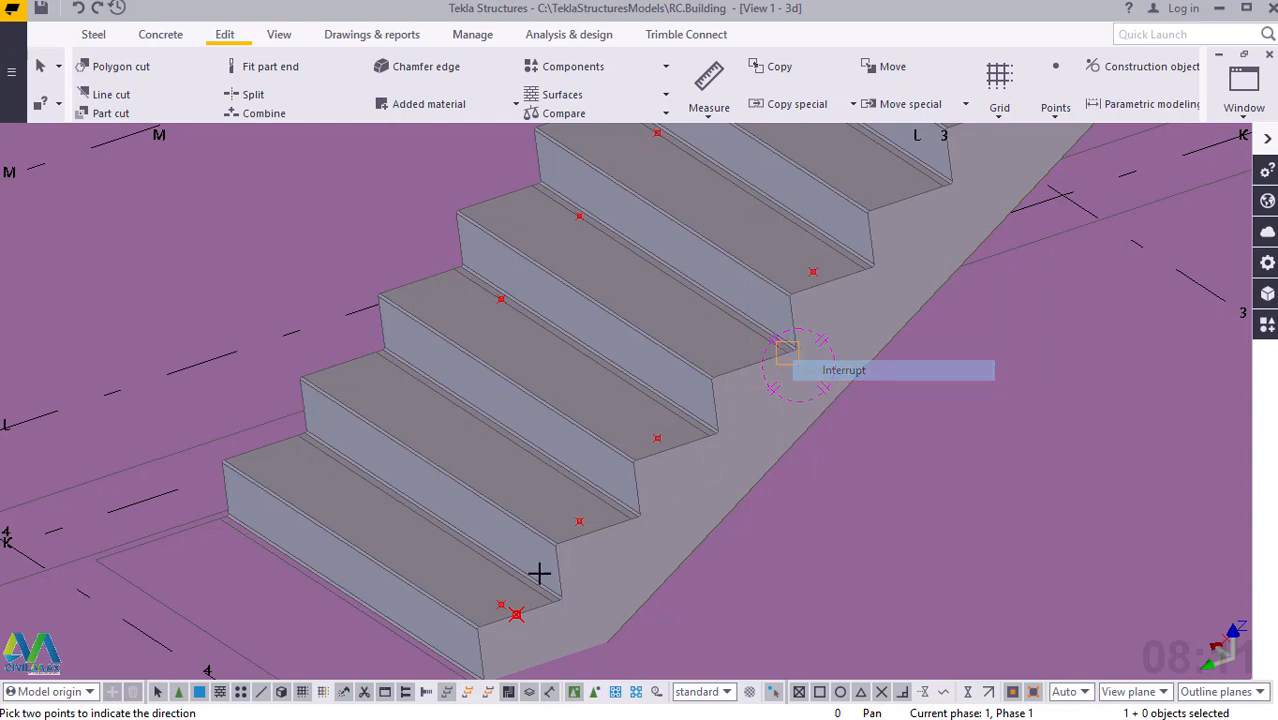
Measure the distance between the offset point on the bottom tread and the construction point directly above it.
click(500, 606)
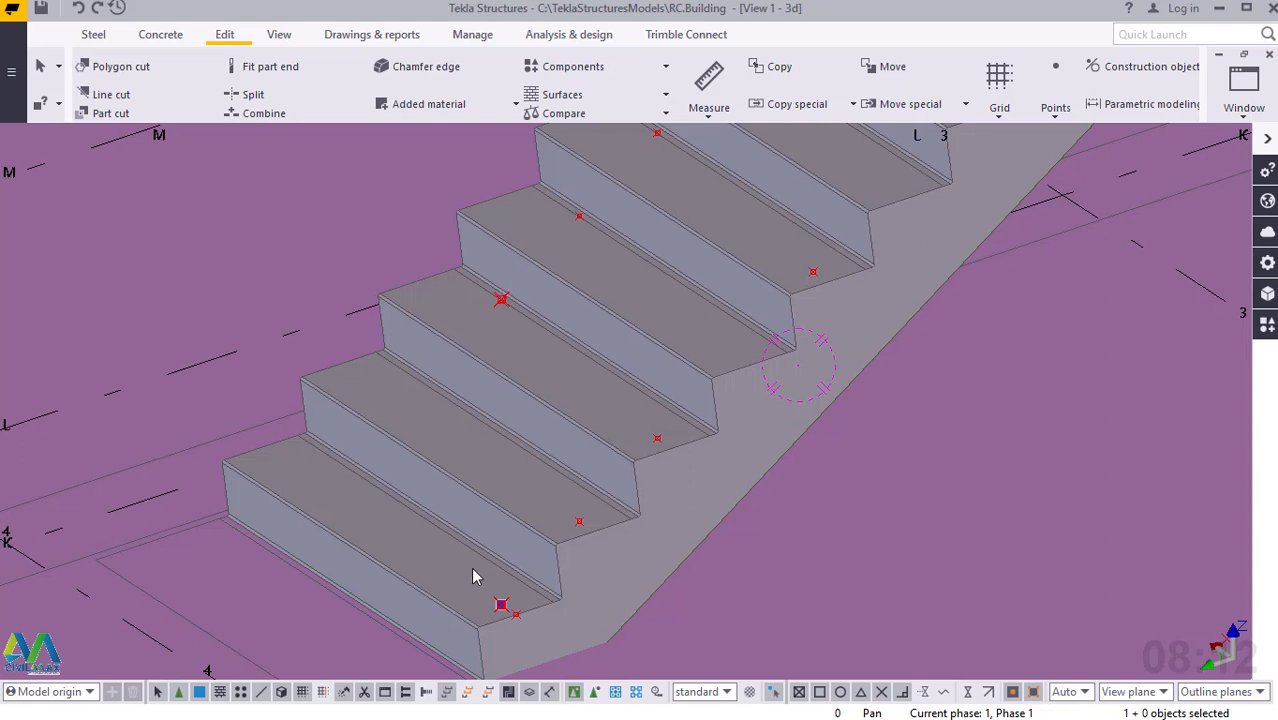
click(709, 116)
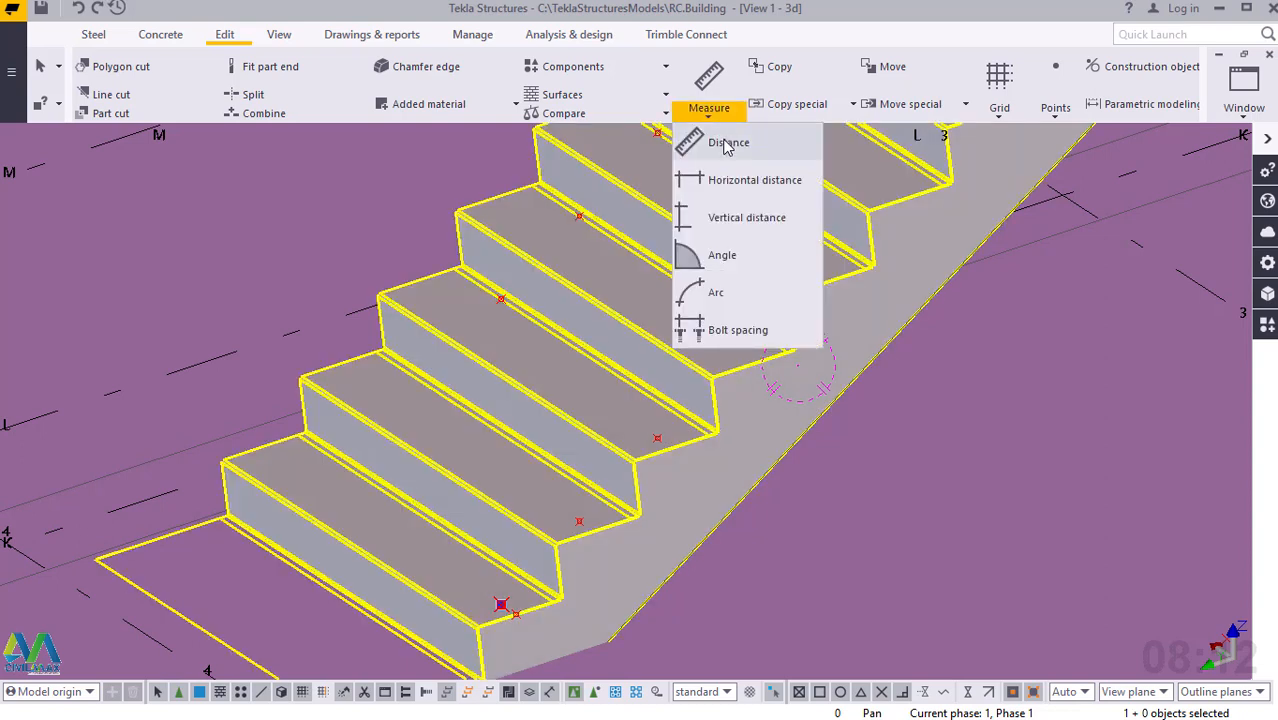
click(718, 145)
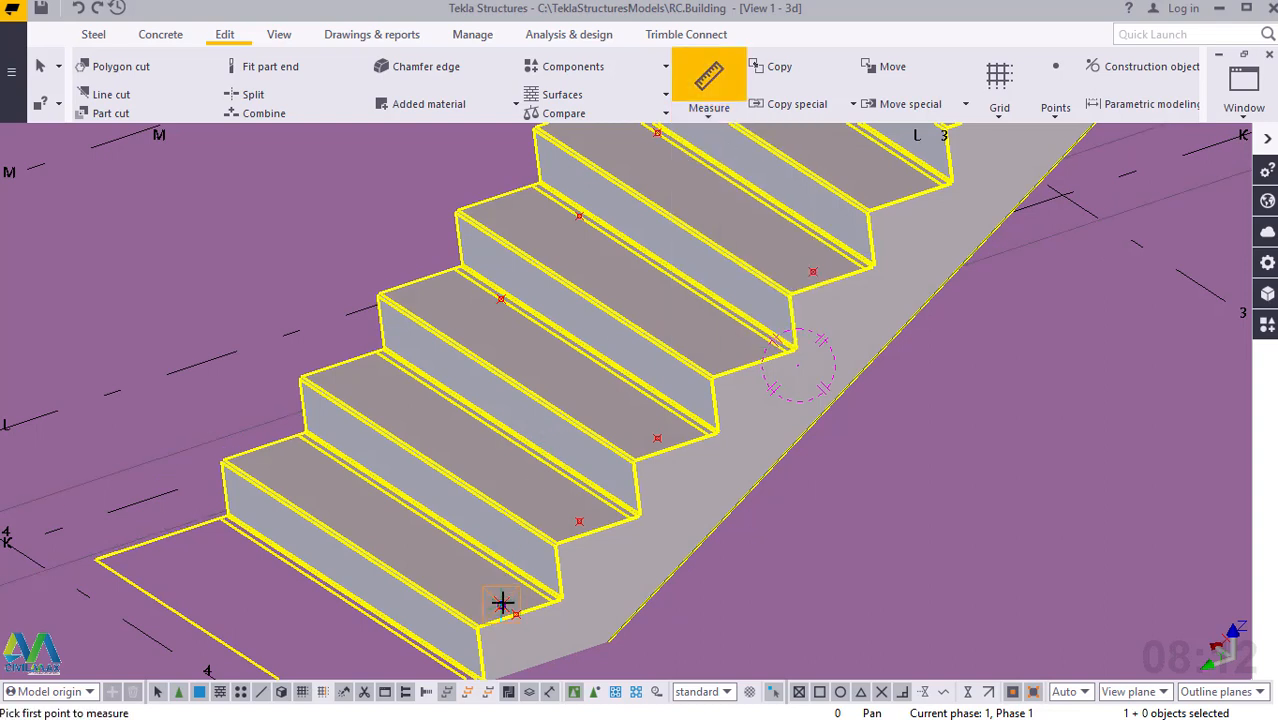
click(500, 298)
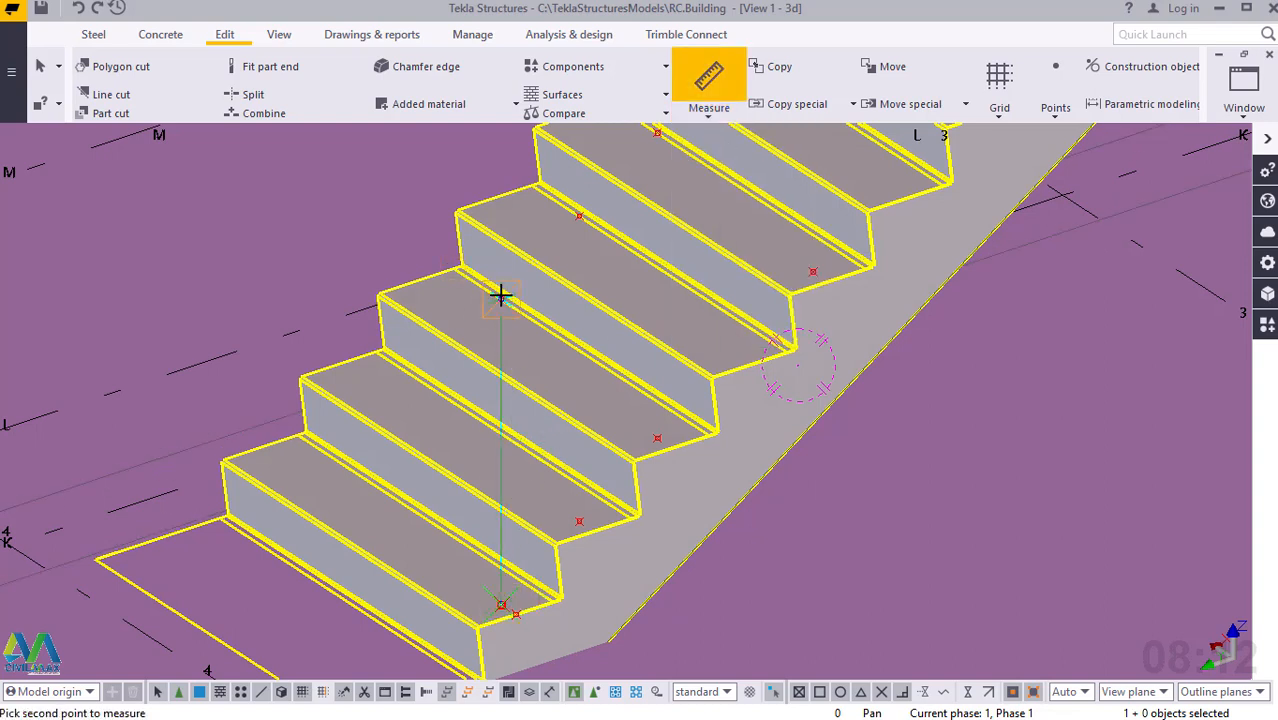
click(501, 604)
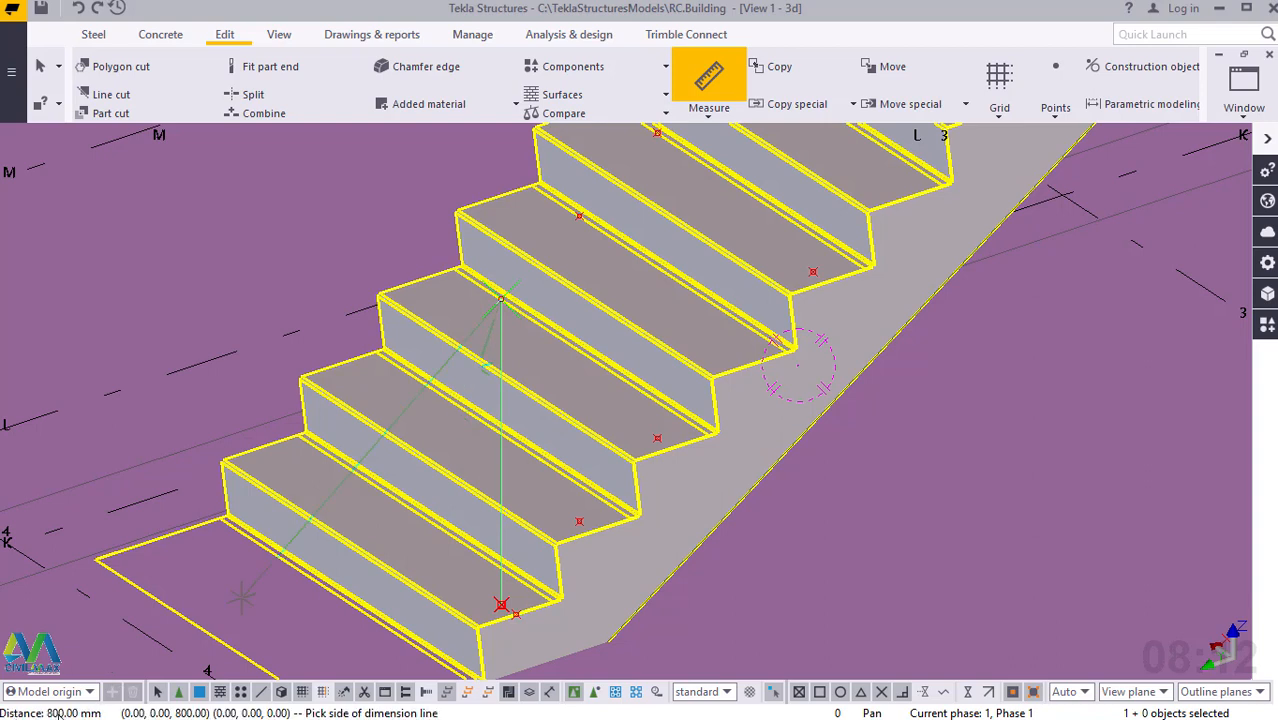
right_click(322, 241)
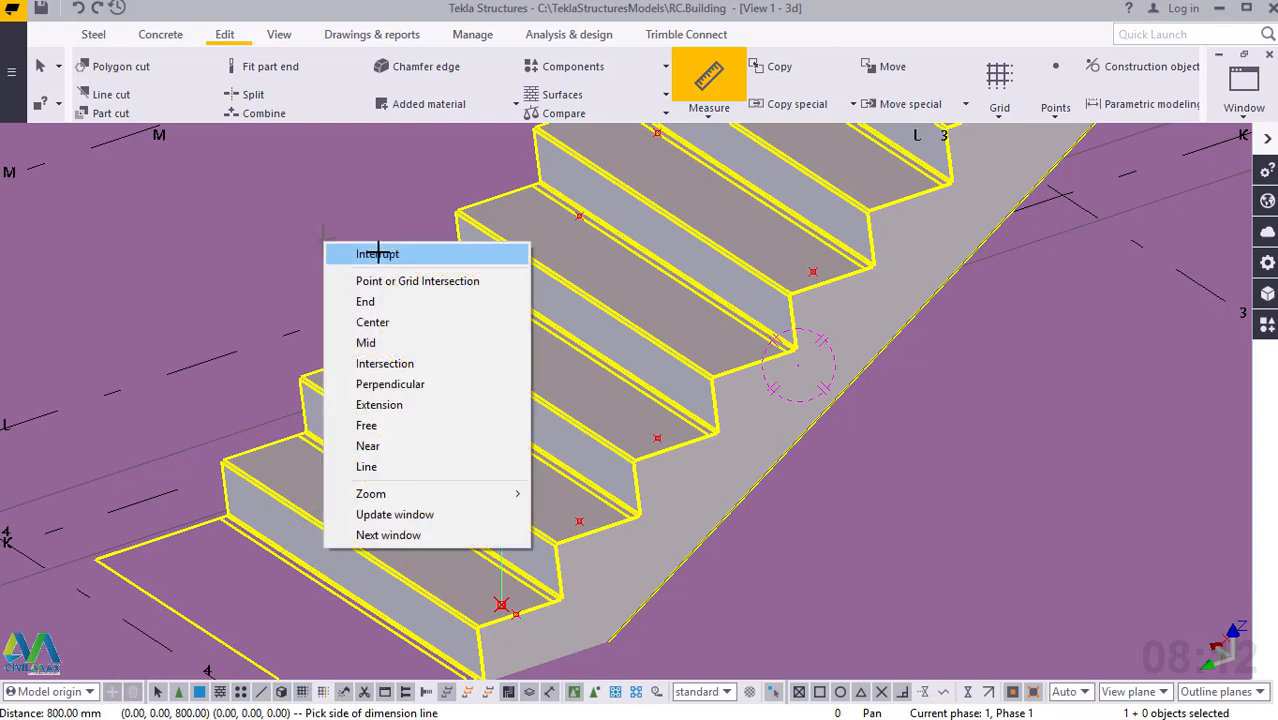
click(378, 254)
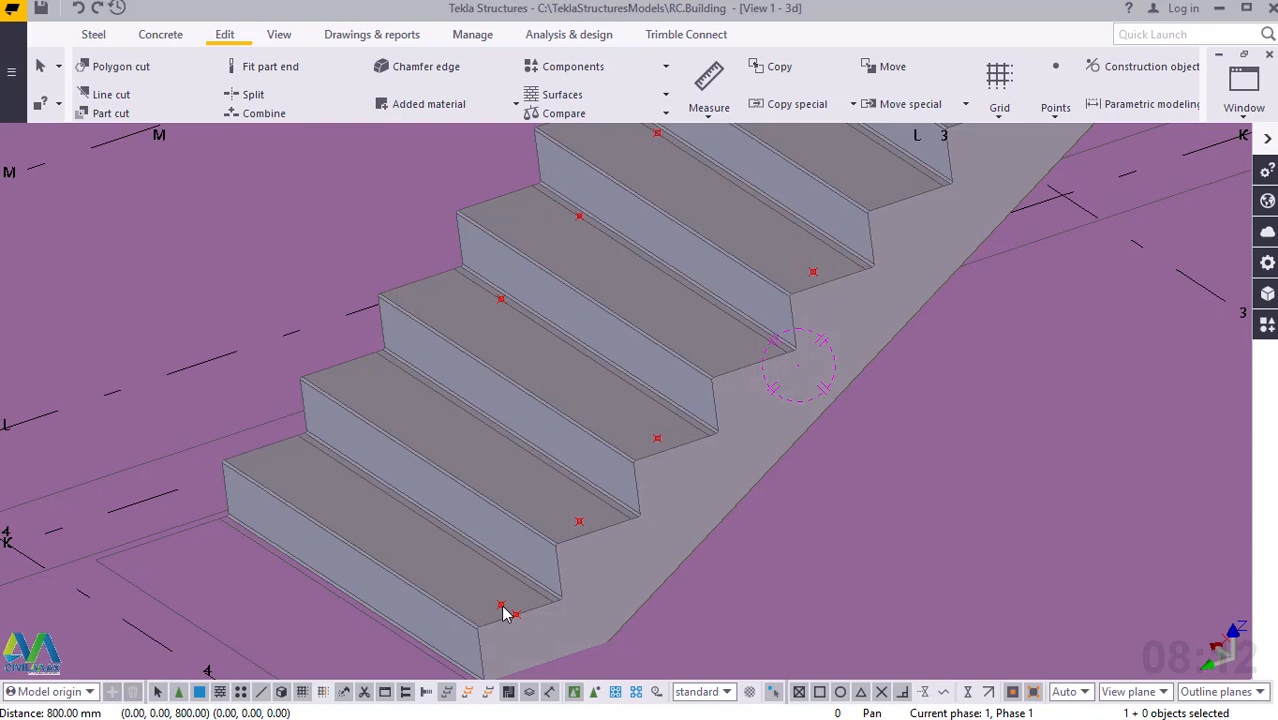
Select the offset point on the bottom tread together with the construction point directly above it.
click(502, 301)
ctrl+click(502, 607)
right_click(502, 607)
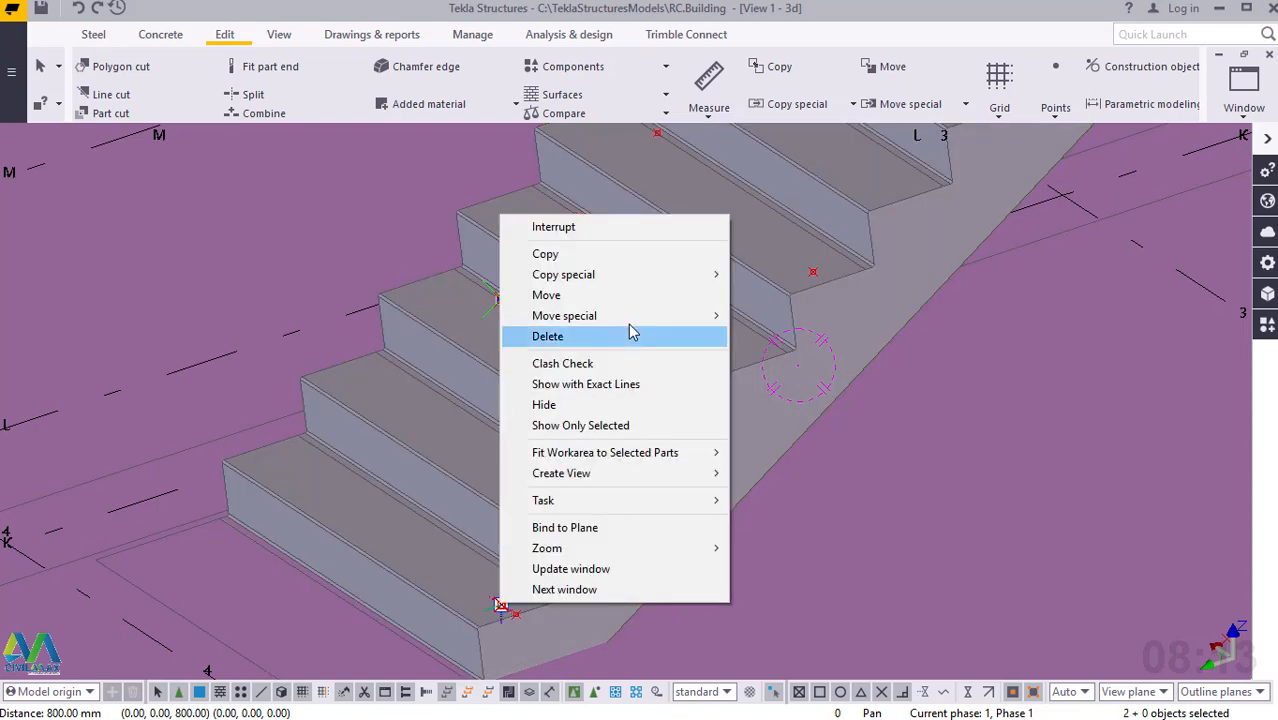
click(545, 256)
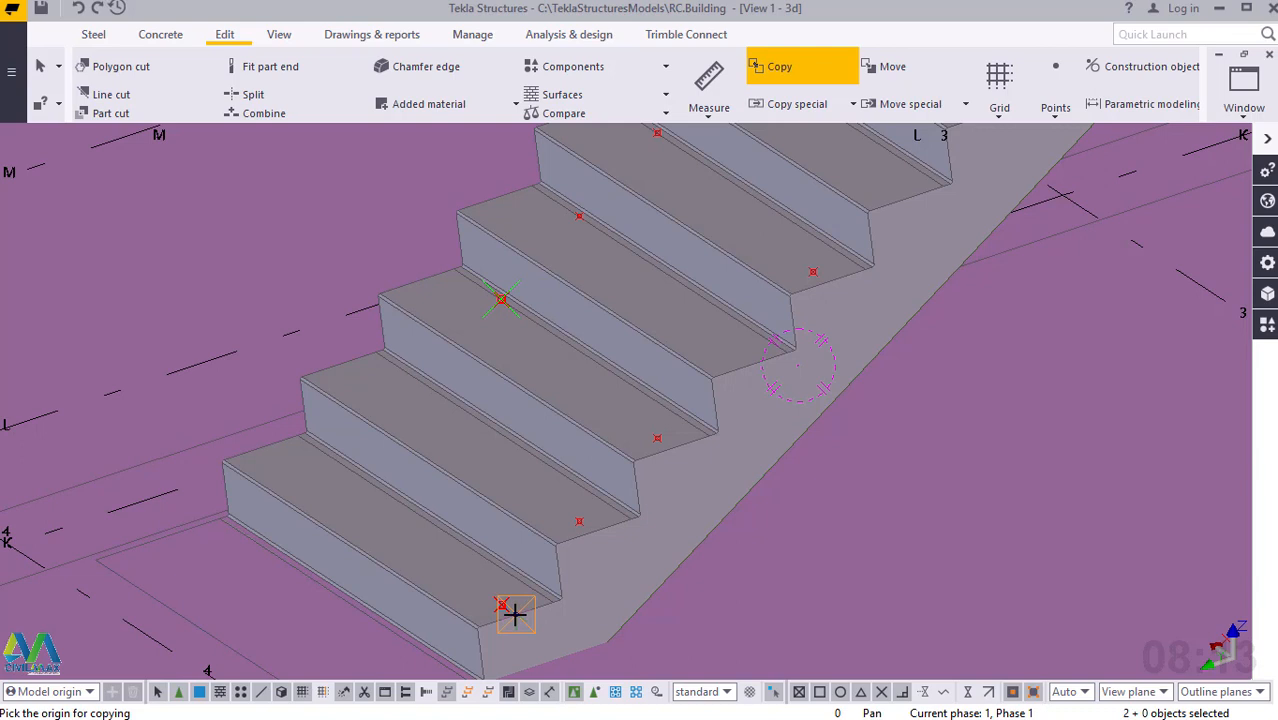
click(515, 614)
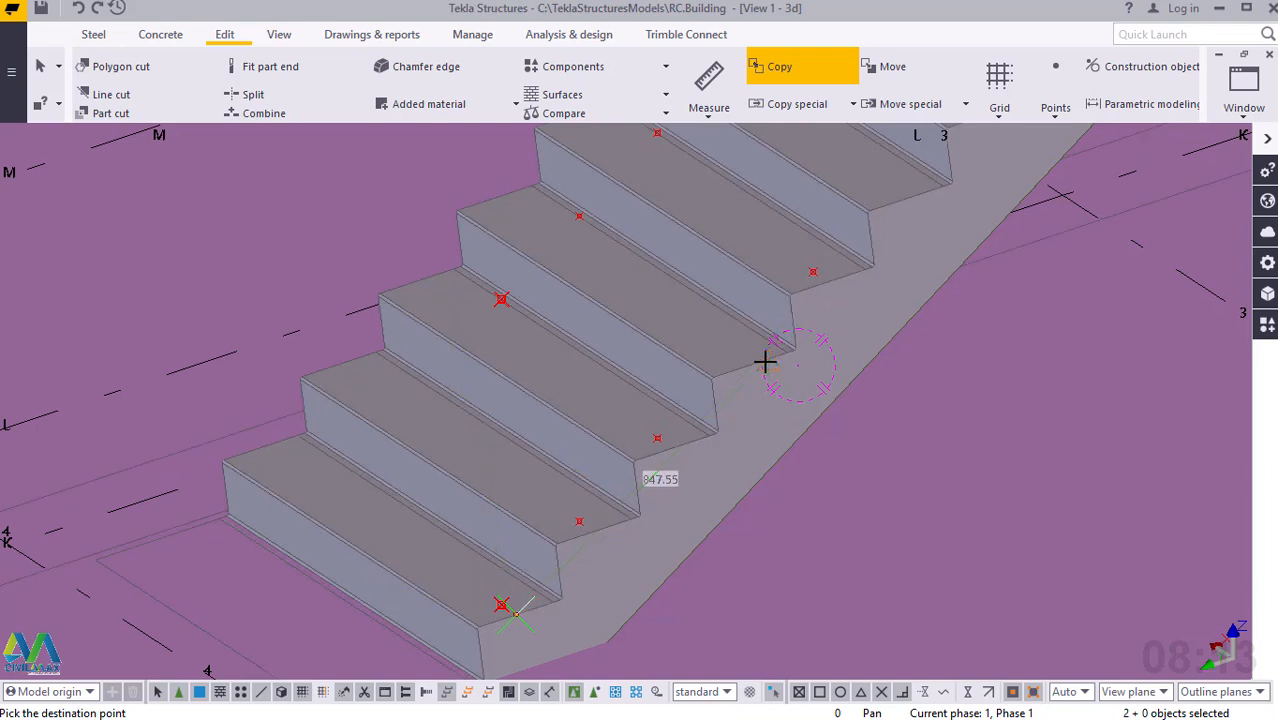
right_click(625, 285)
click(640, 298)
Examine the upper flight, the landing and the construction points at the landing's edge near the foot of the upper flight.
scroll(530, 574, down, 5)
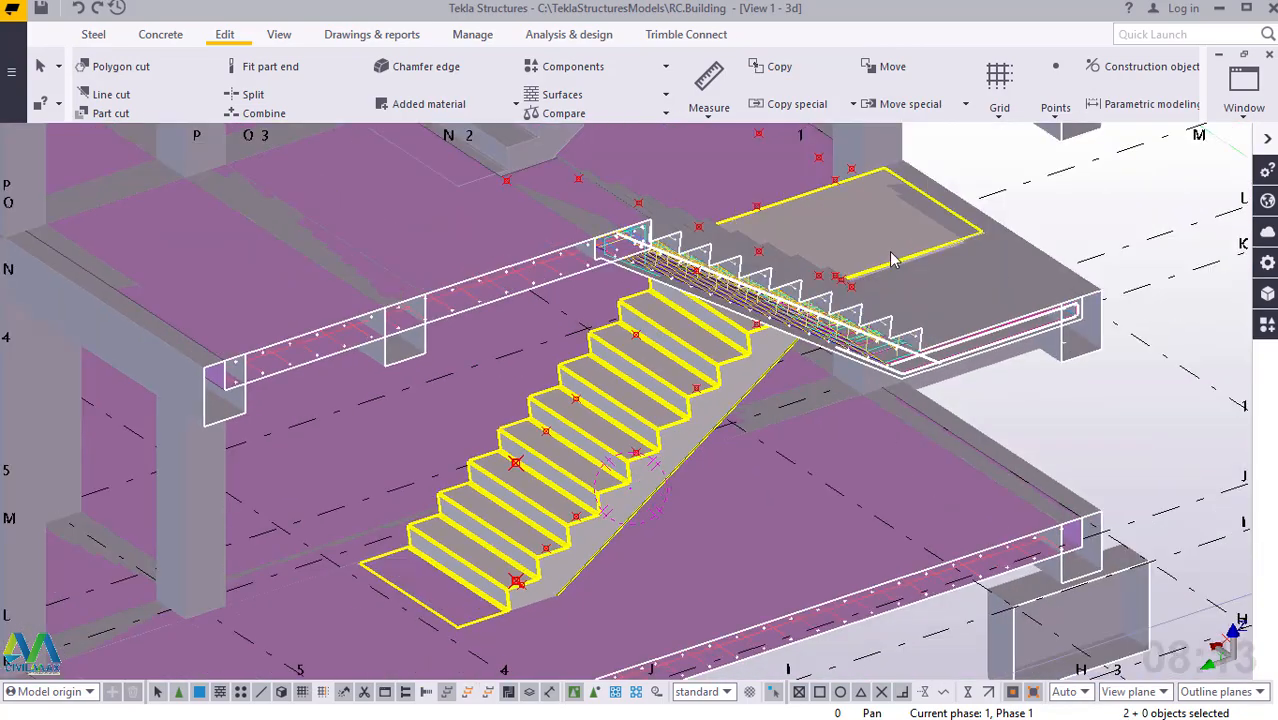
click(855, 298)
scroll(860, 290, up, 5)
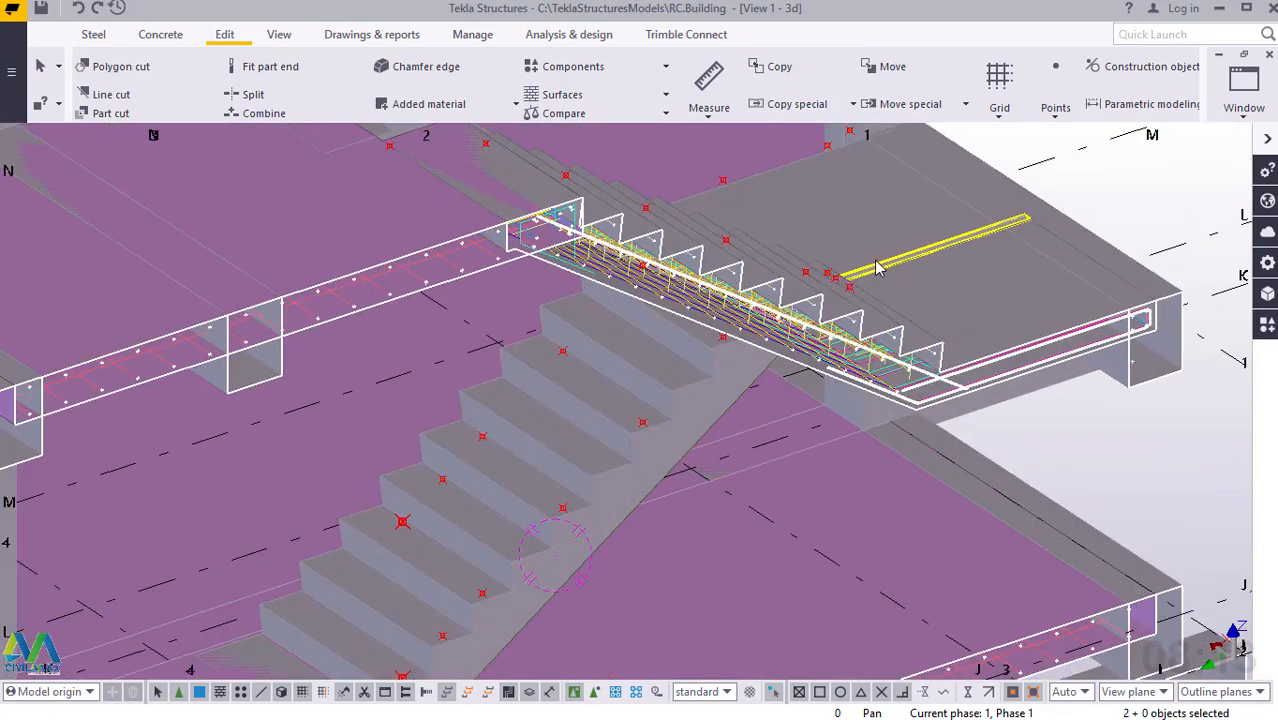
scroll(866, 278, up, 6)
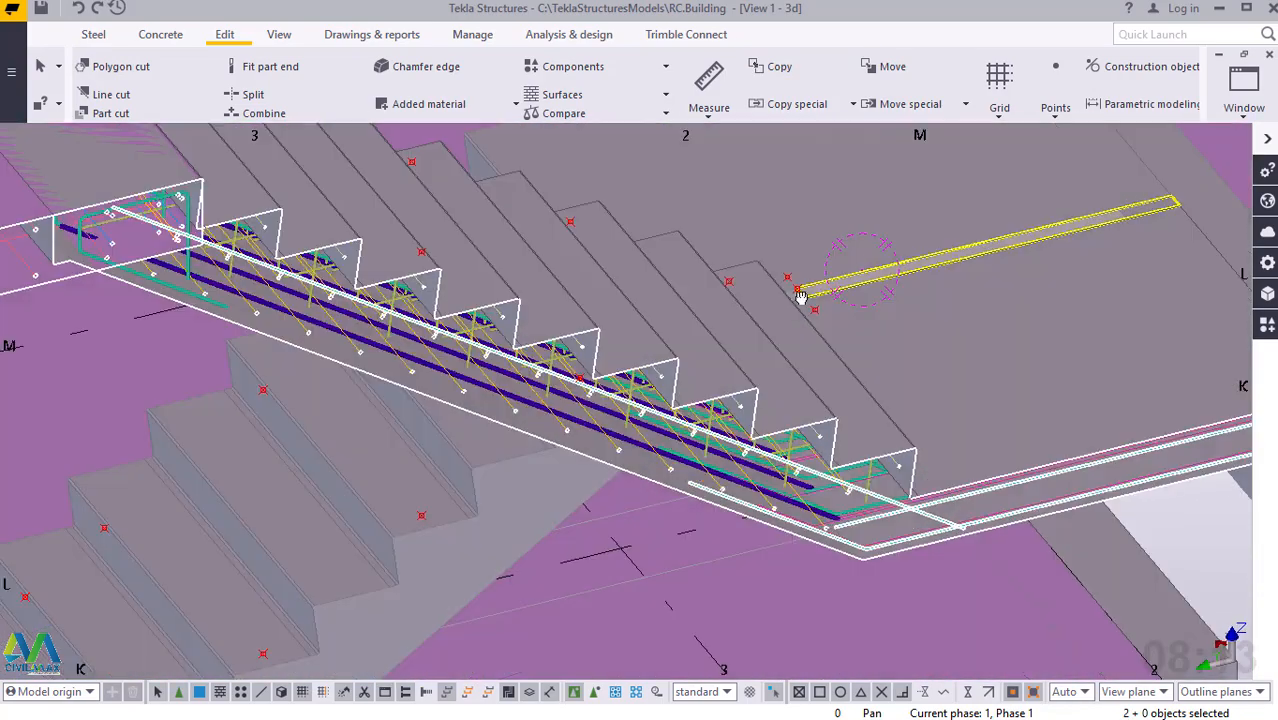
scroll(800, 250, up, 8)
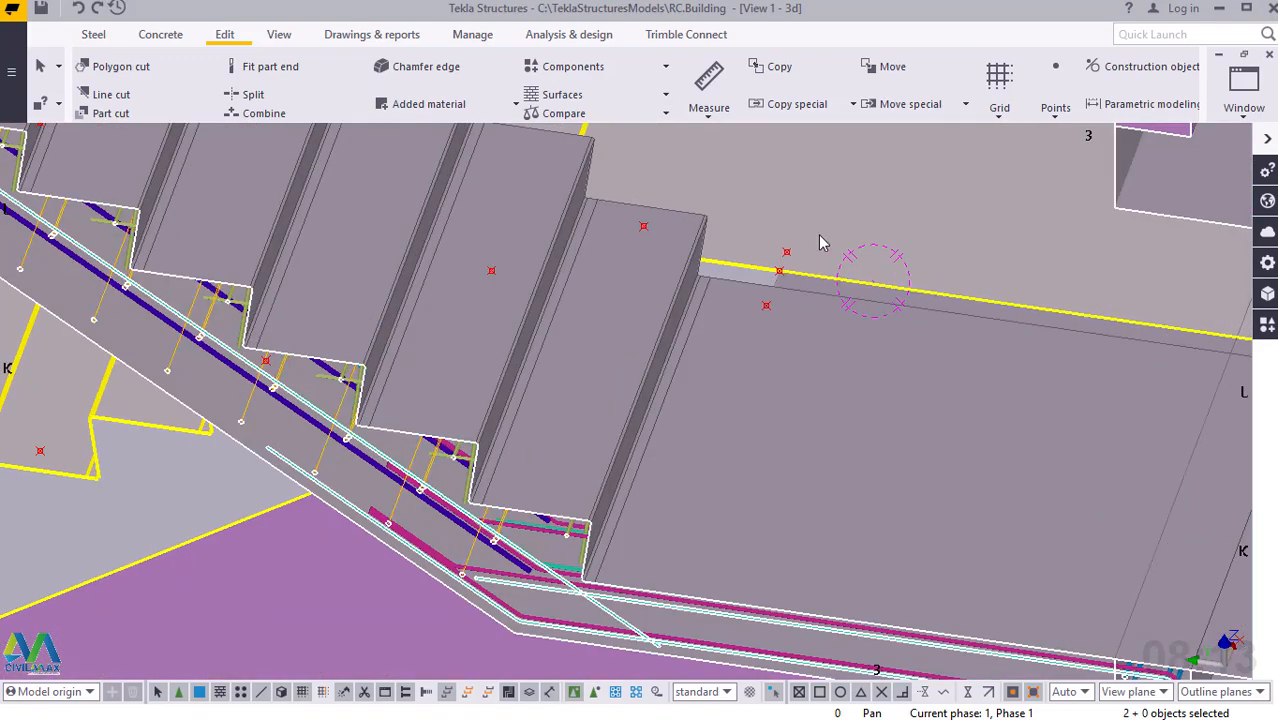
scroll(765, 481, down, 8)
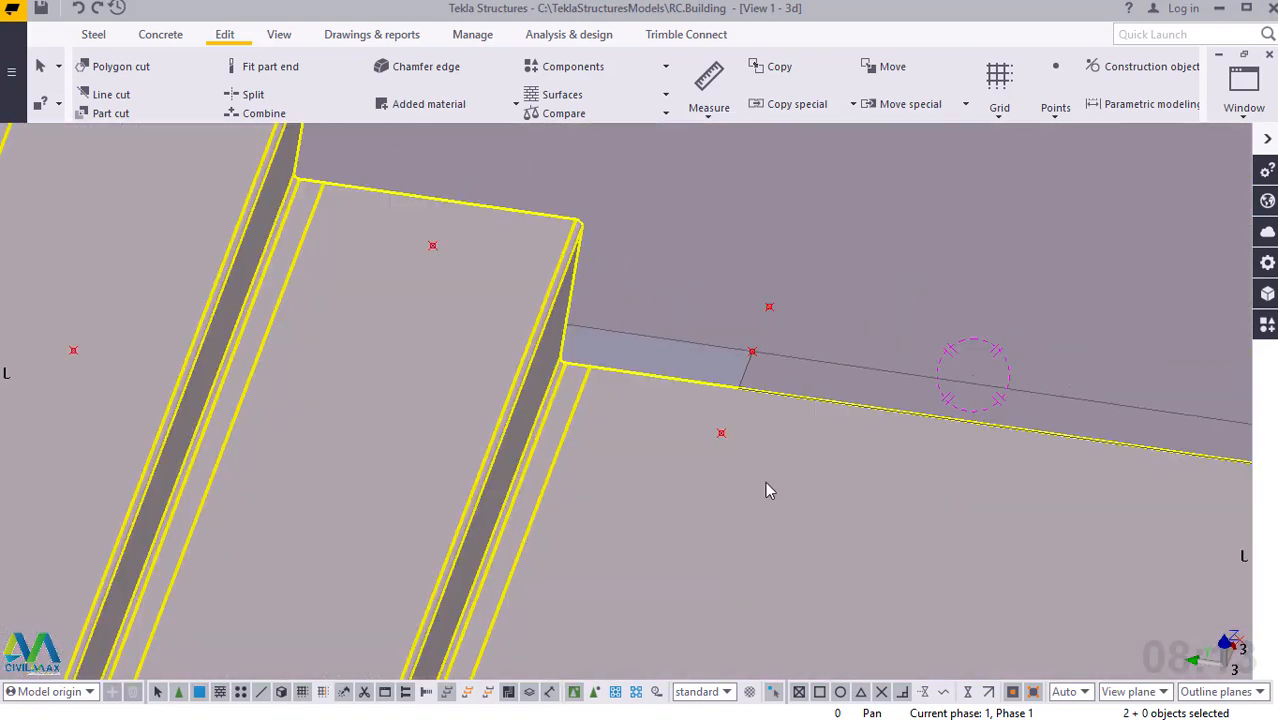
scroll(763, 403, down, 6)
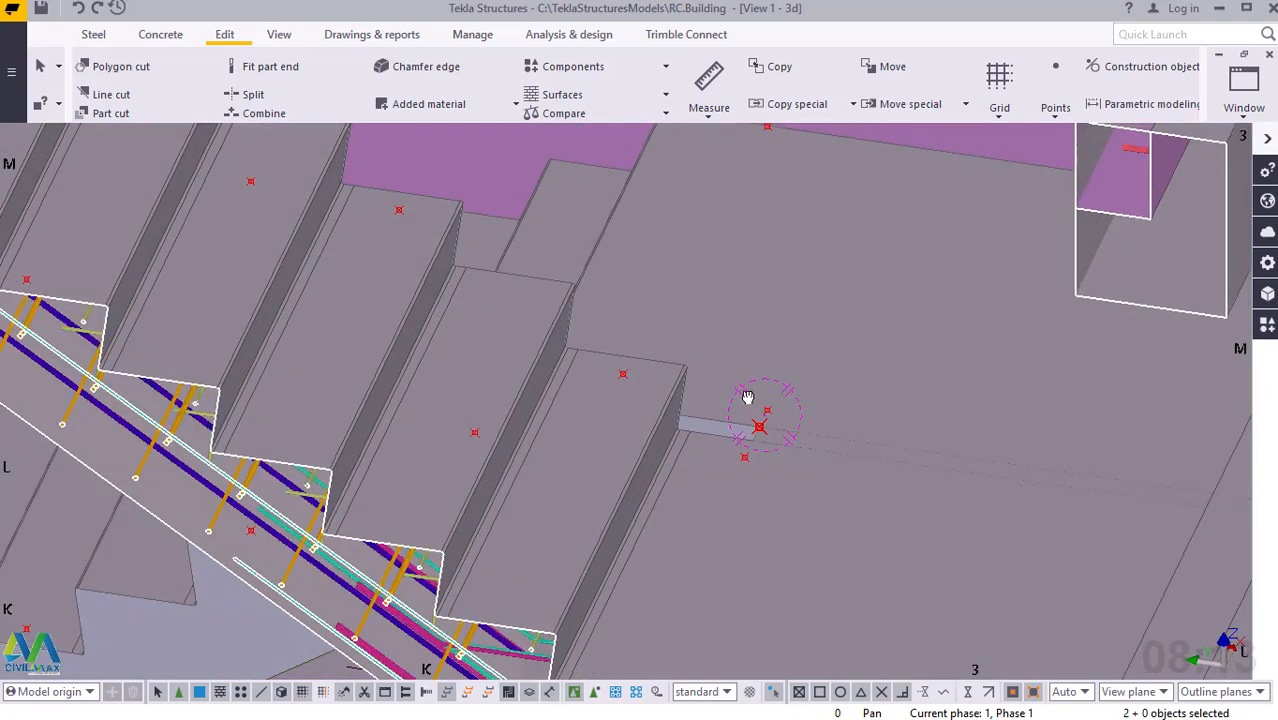
scroll(790, 407, down, 2)
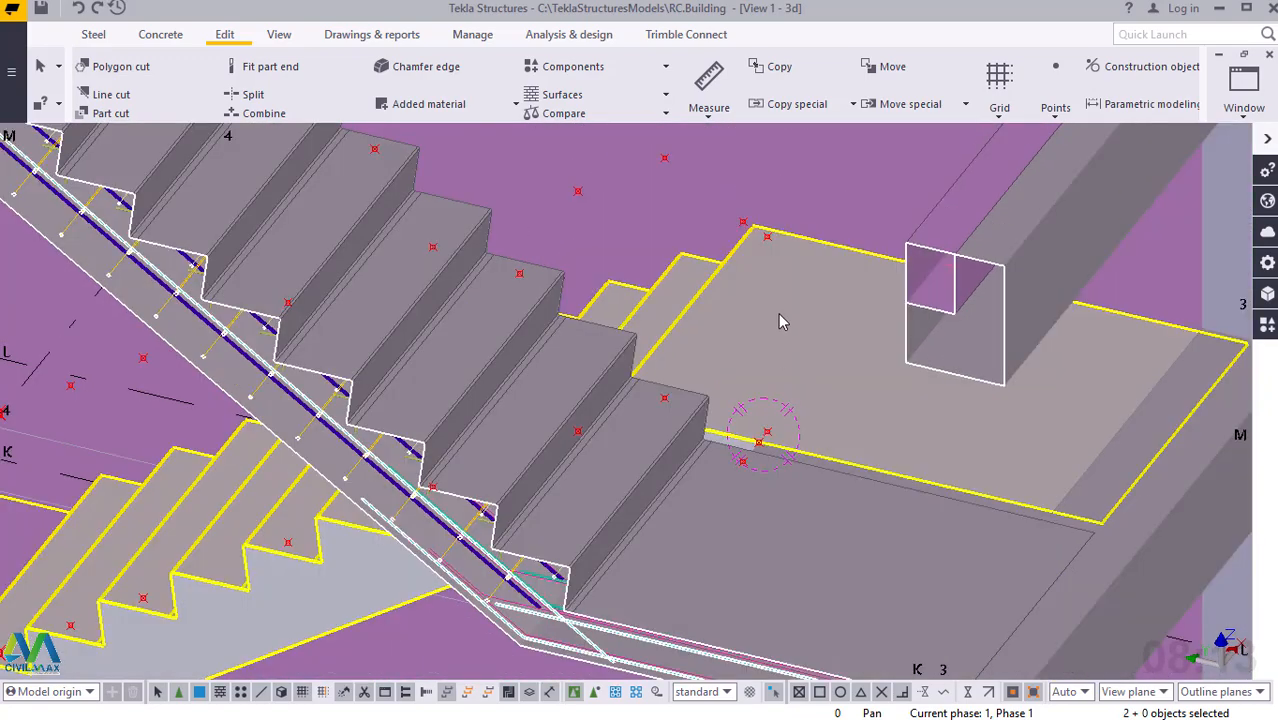
scroll(770, 245, up, 4)
scroll(780, 245, down, 4)
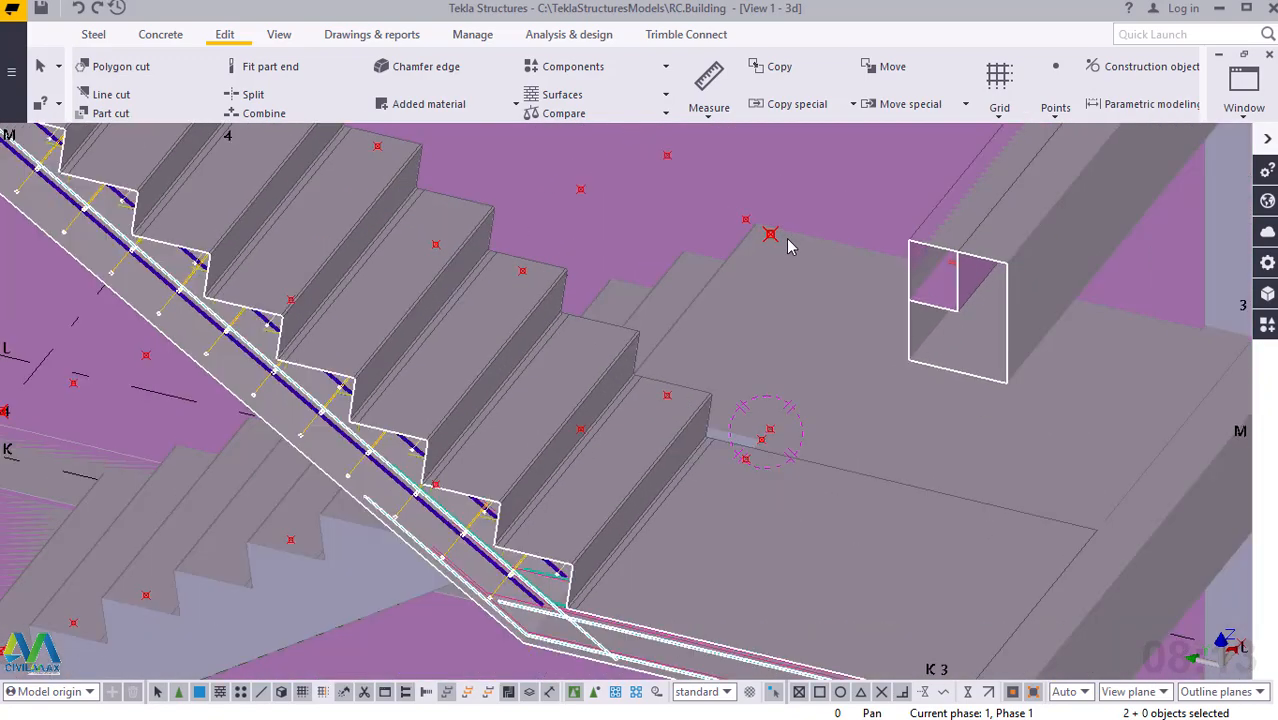
scroll(400, 490, up, 3)
scroll(427, 510, up, 3)
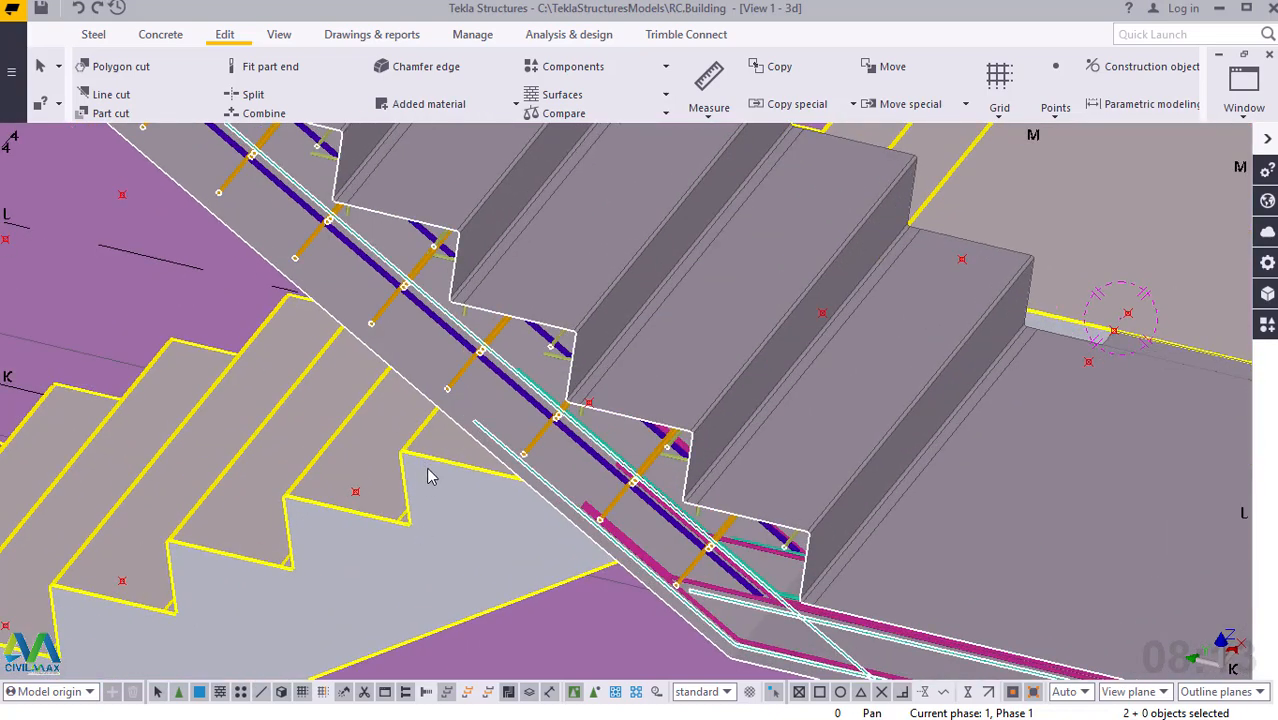
scroll(415, 530, down, 2)
scroll(865, 350, down, 2)
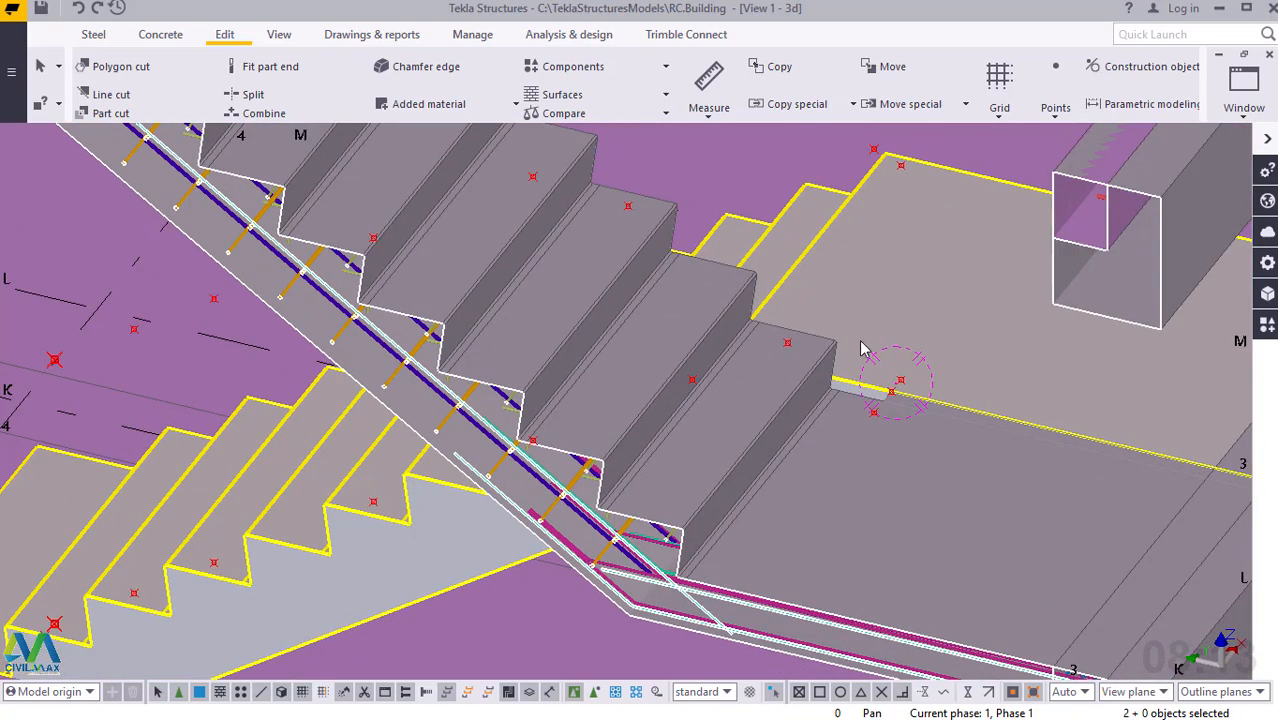
Examine the whole staircase, from the landing's construction points down to those on the lower flight's bottom steps.
scroll(903, 387, up, 2)
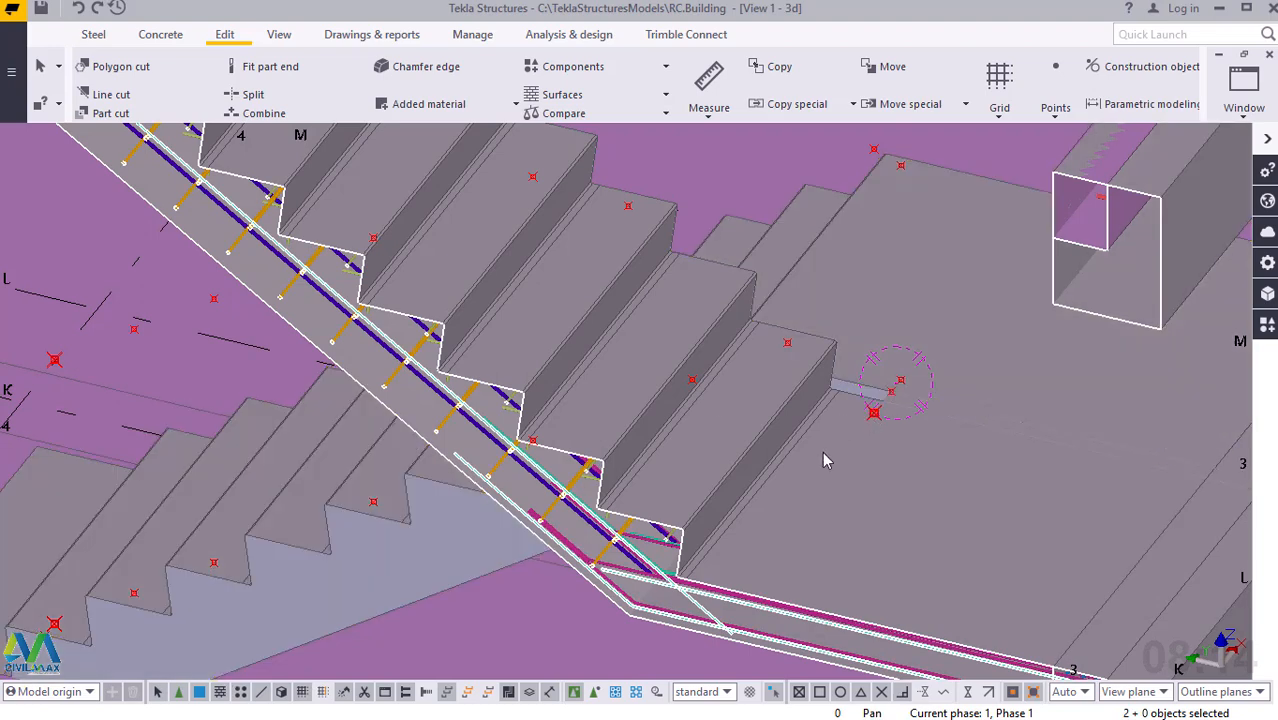
scroll(820, 484, down, 2)
scroll(816, 484, down, 1)
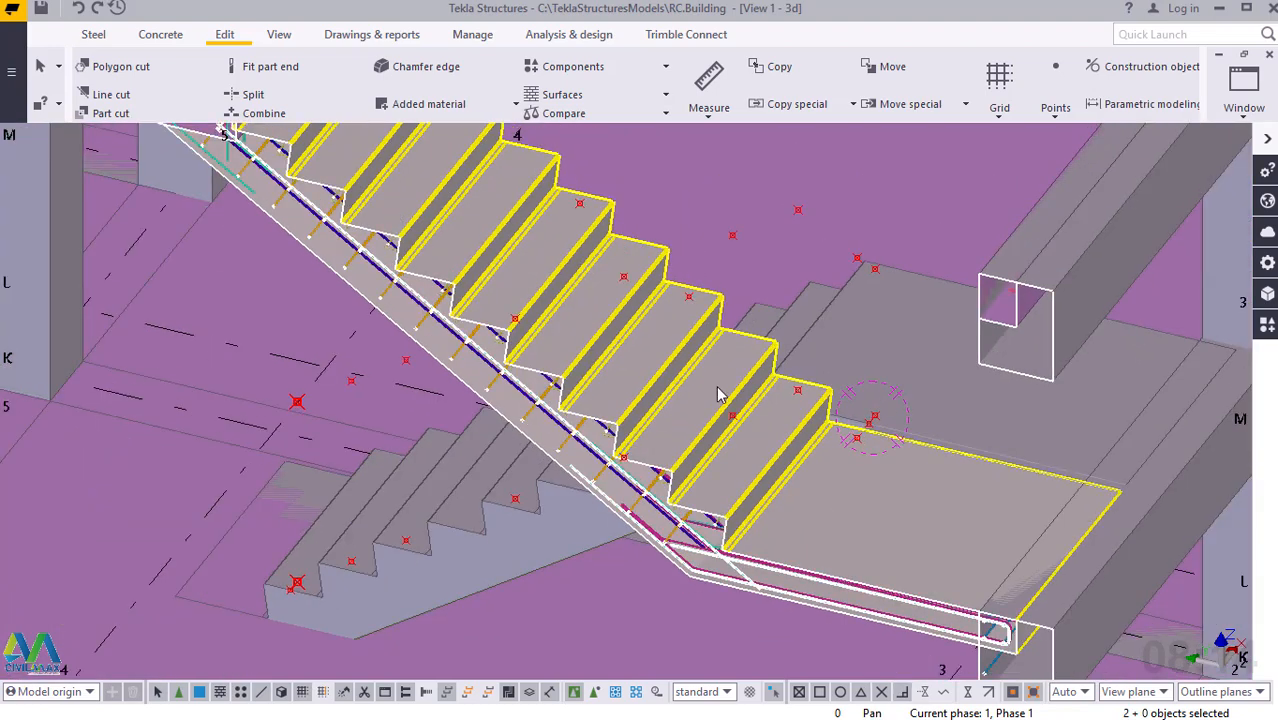
scroll(741, 440, down, 1)
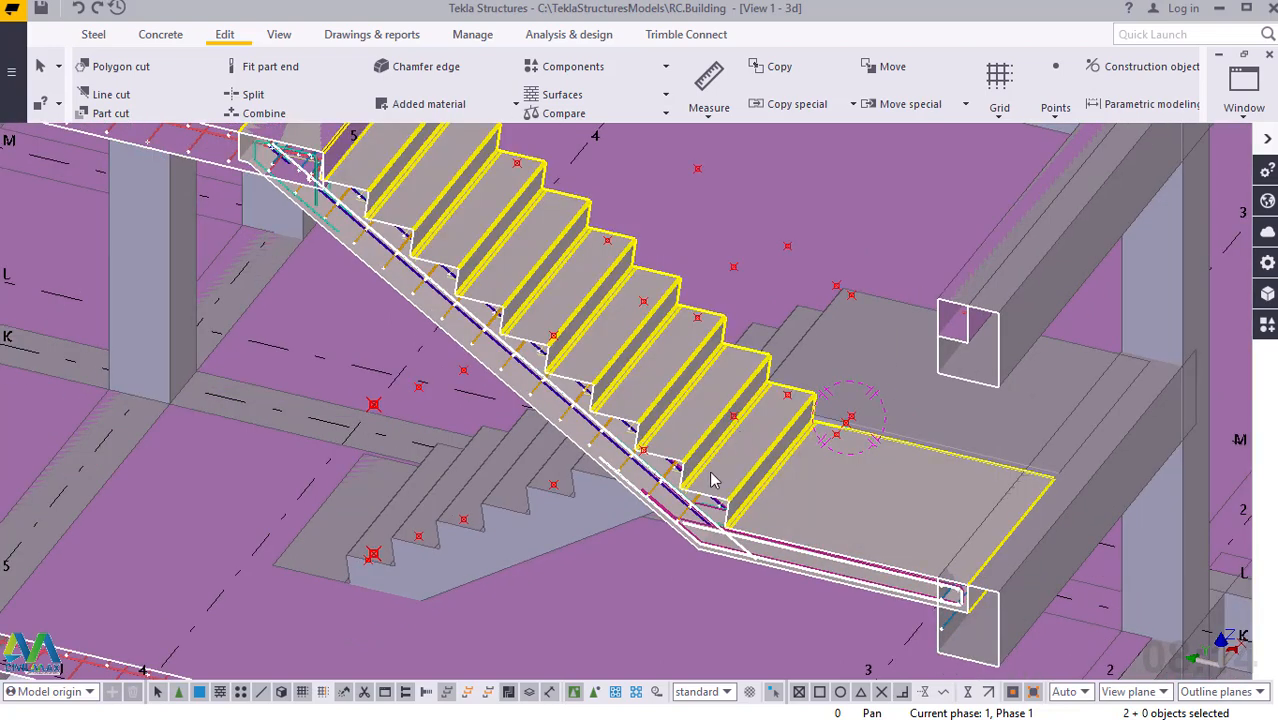
ctrl+middle_drag(736, 466, 852, 443)
scroll(925, 412, down, 5)
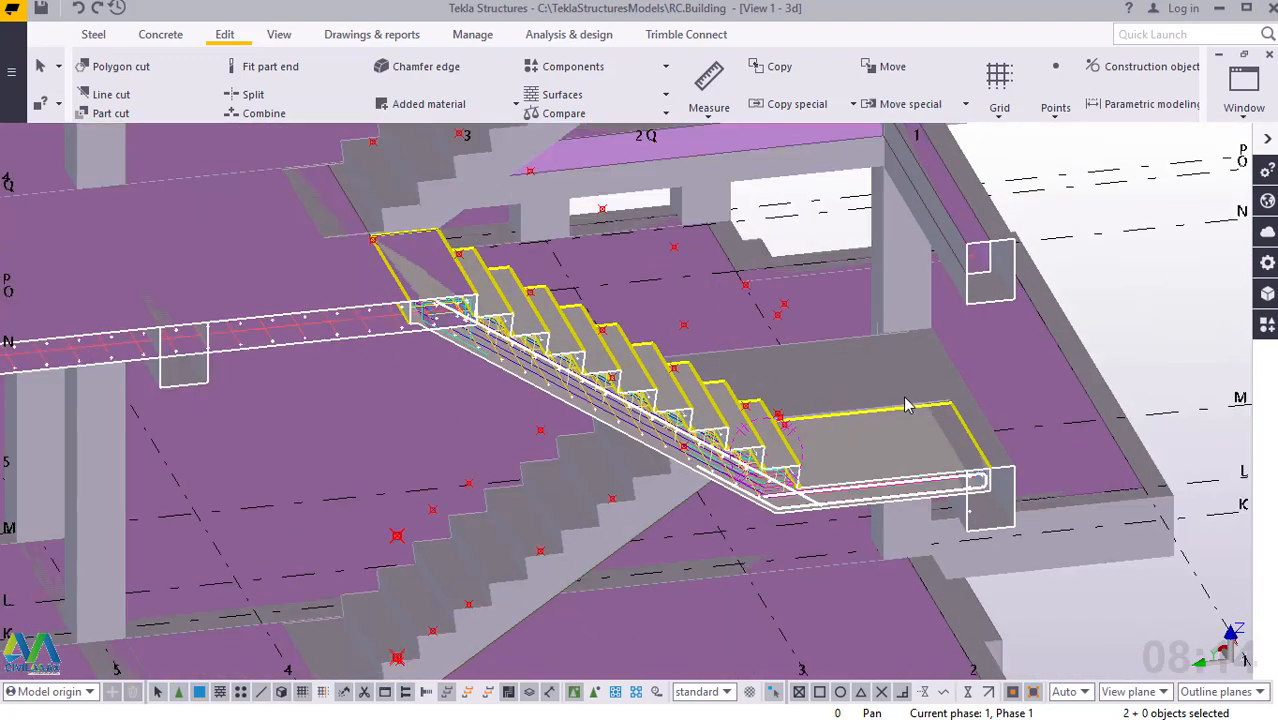
scroll(665, 565, down, 2)
scroll(680, 530, up, 6)
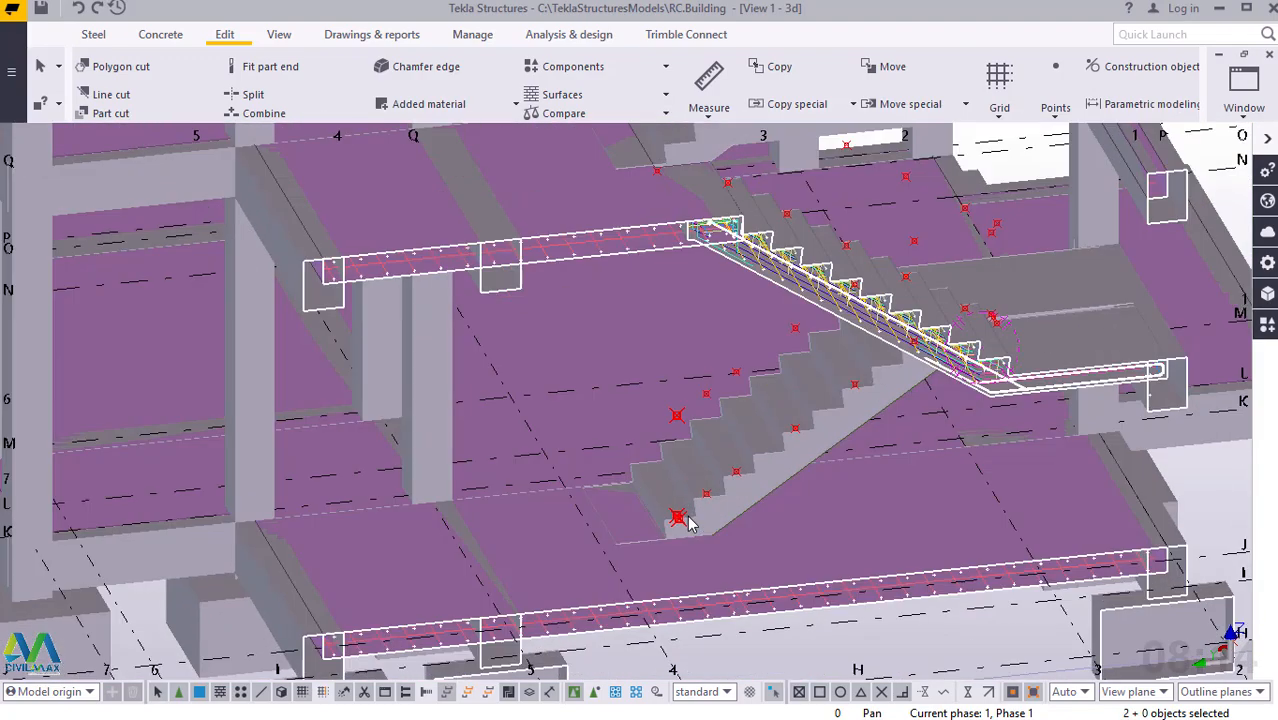
scroll(720, 469, up, 3)
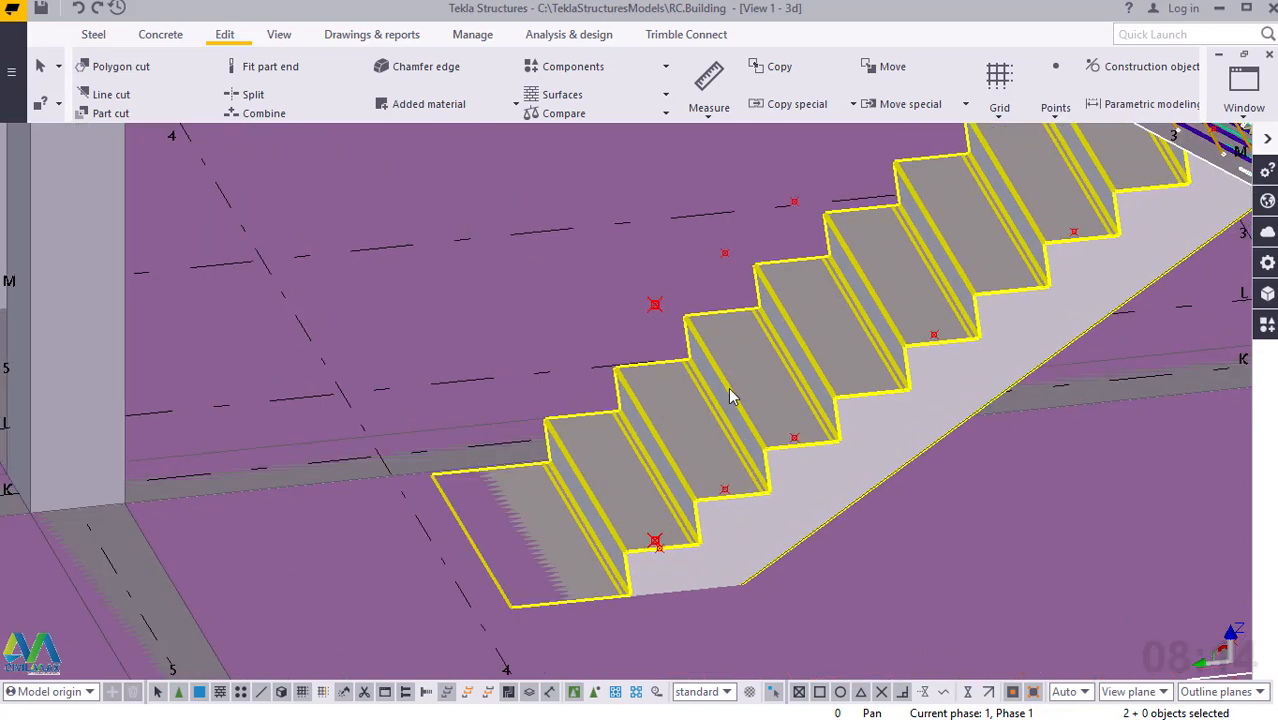
scroll(730, 395, up, 3)
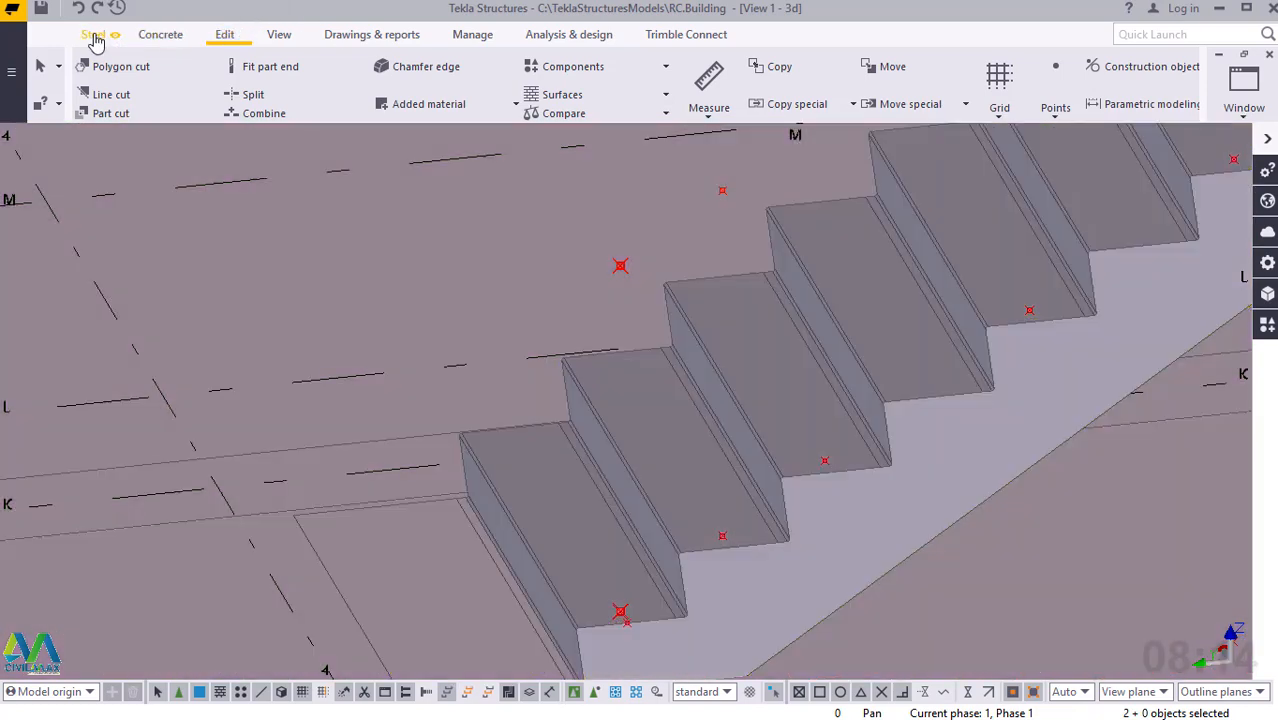
click(94, 38)
click(156, 117)
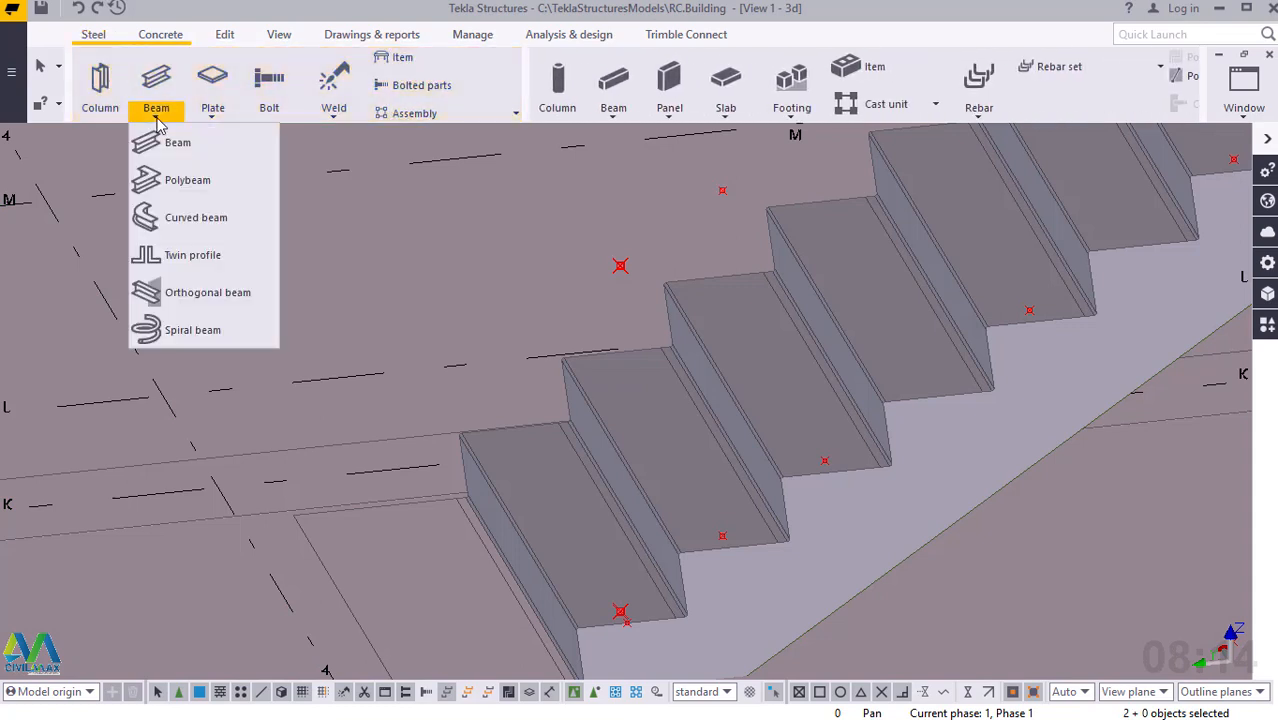
click(170, 148)
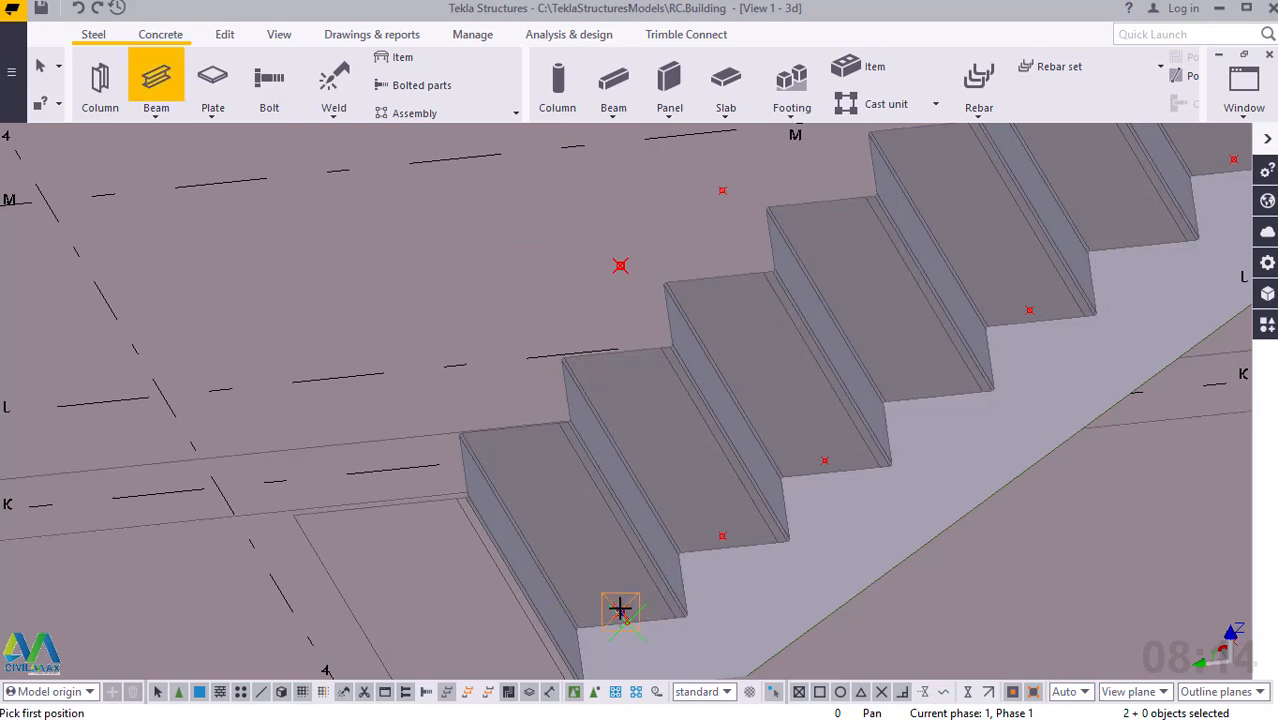
right_click(628, 398)
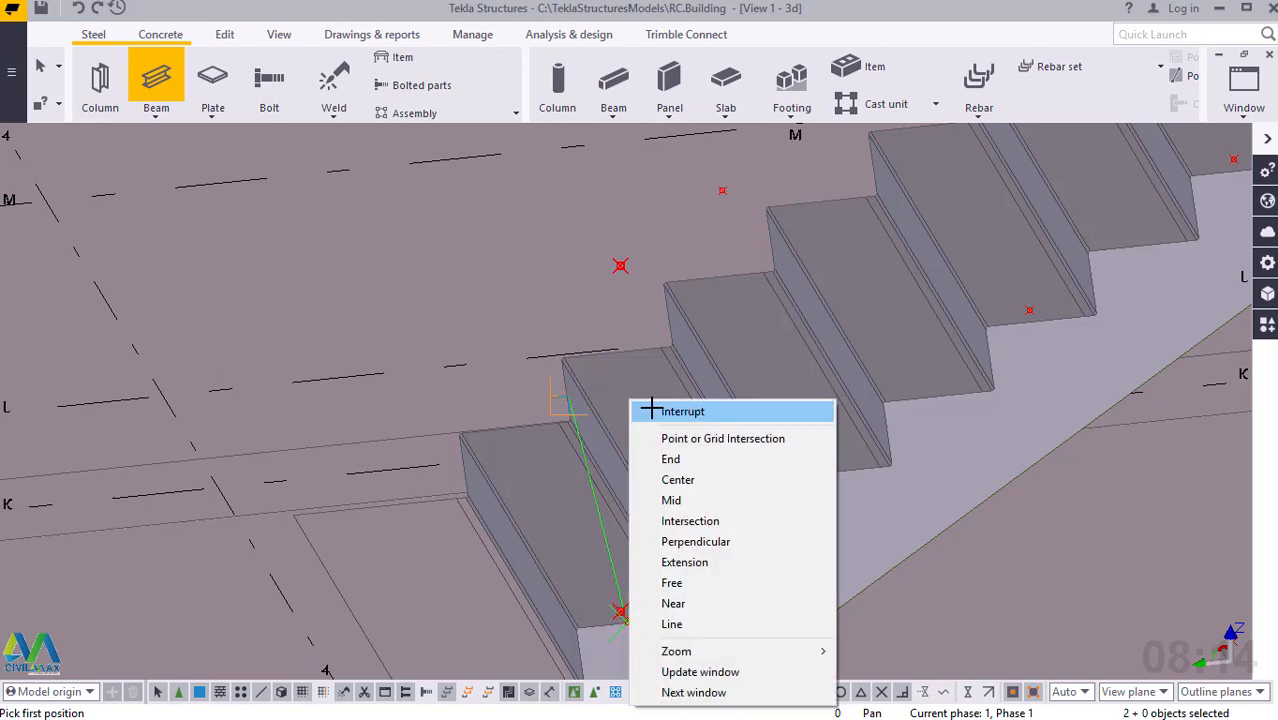
click(655, 408)
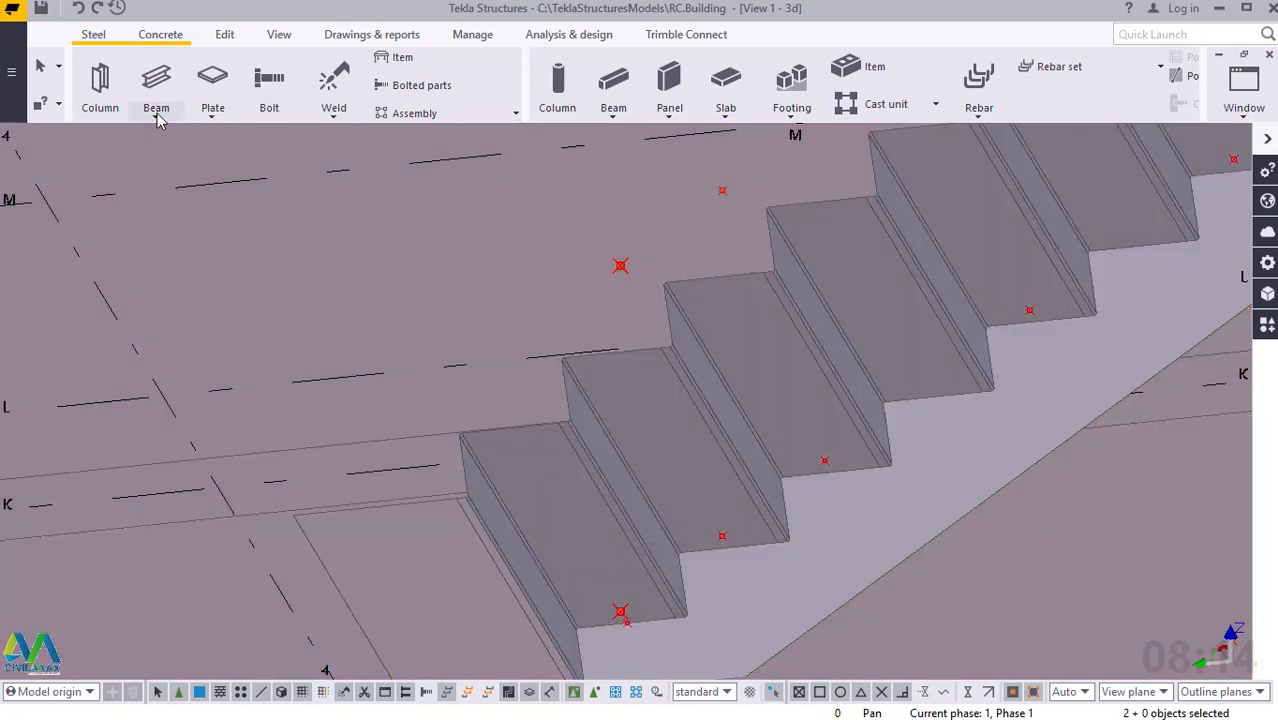
Begin a steel polybeam at the offset point on the bottom tread, running vertically to the construction point directly above it.
click(156, 113)
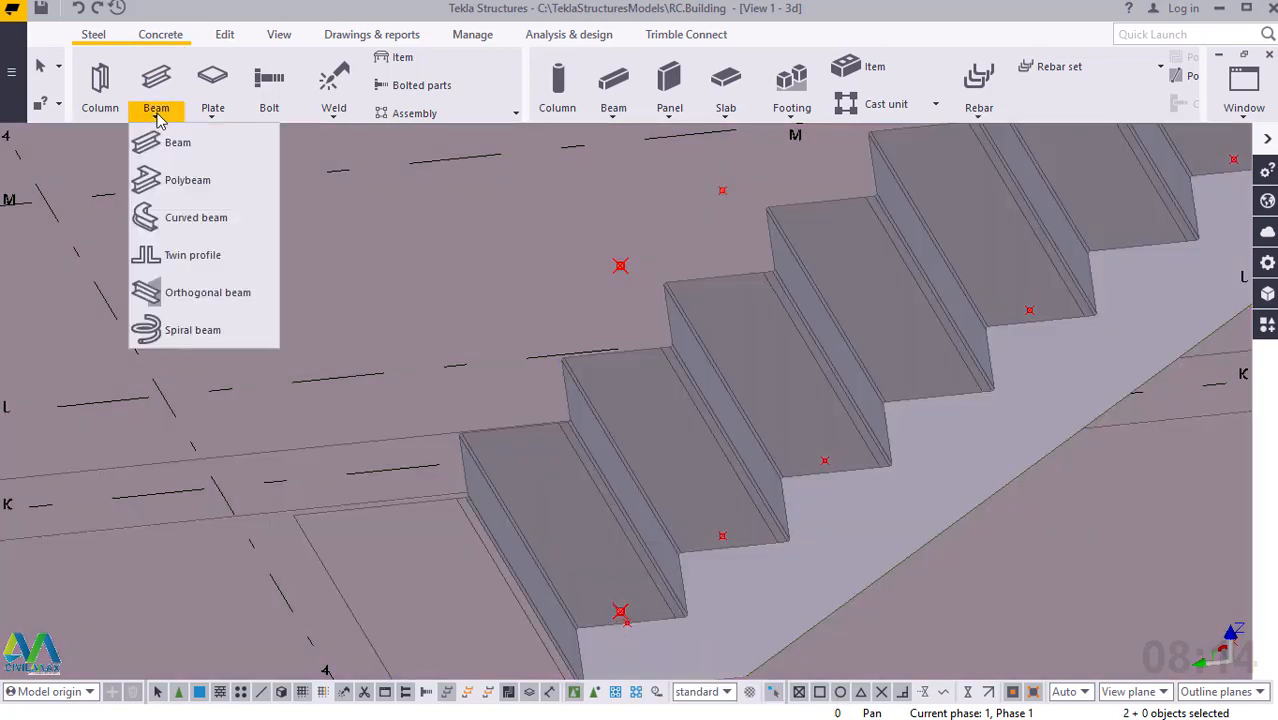
click(170, 182)
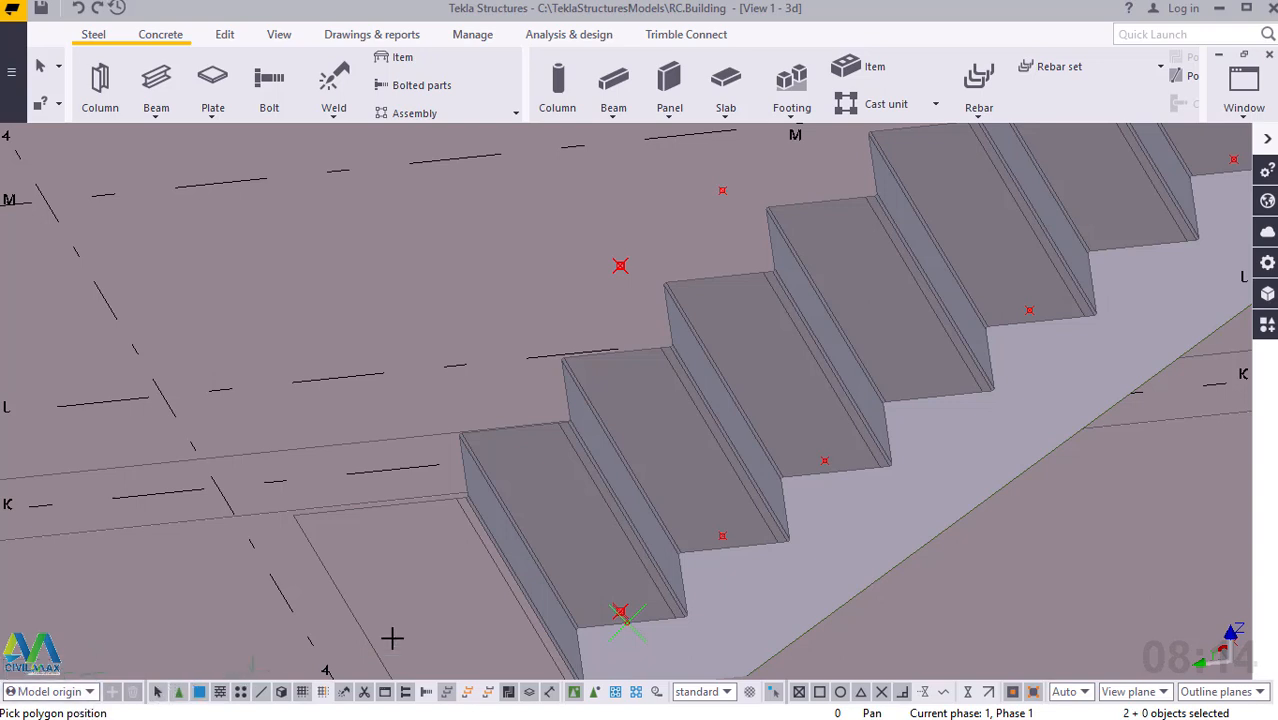
scroll(654, 606, up, 2)
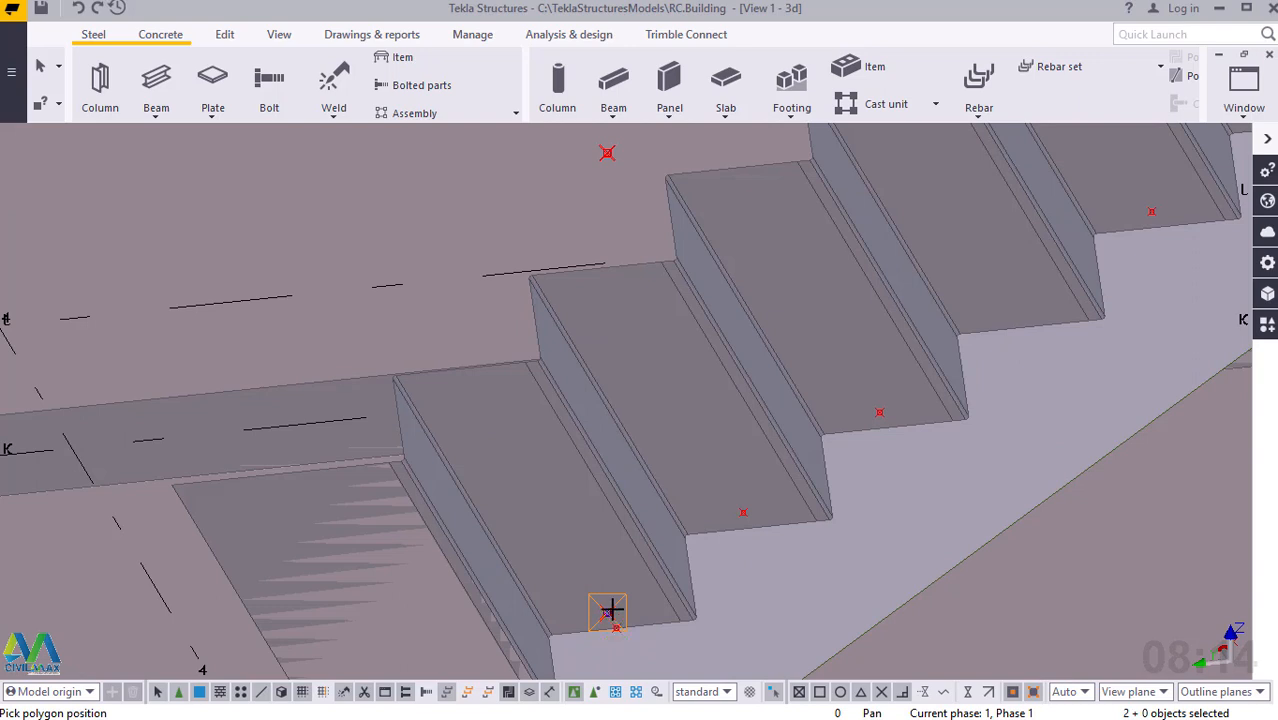
click(608, 610)
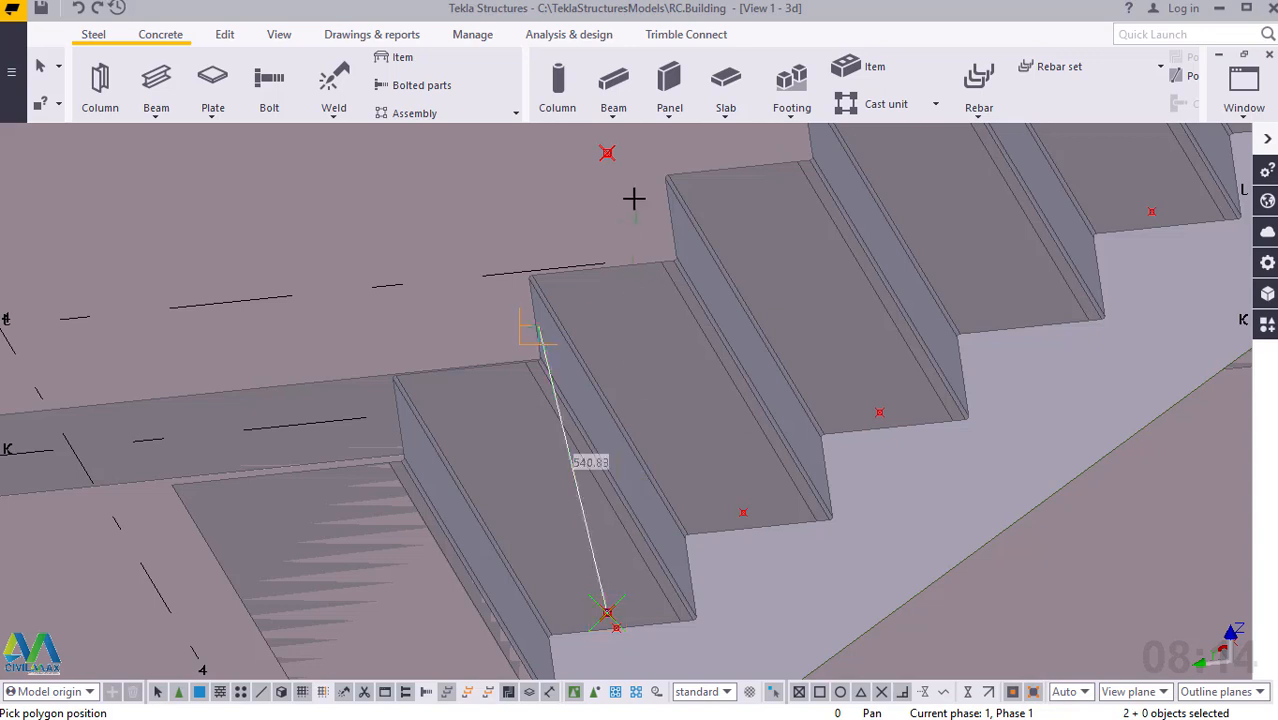
click(608, 152)
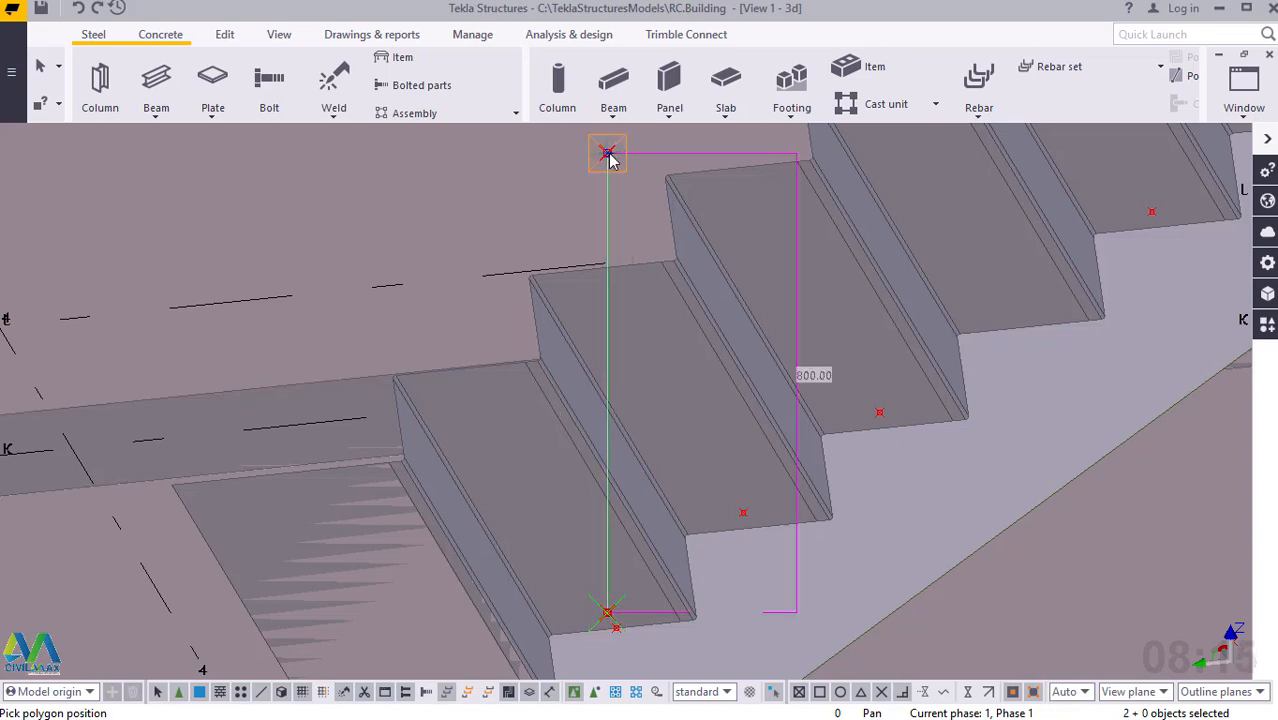
Continue the polybeam up the slope to the last construction point above the lower flight, and across to the point above the landing's edge.
scroll(533, 565, down, 2)
scroll(533, 565, down, 5)
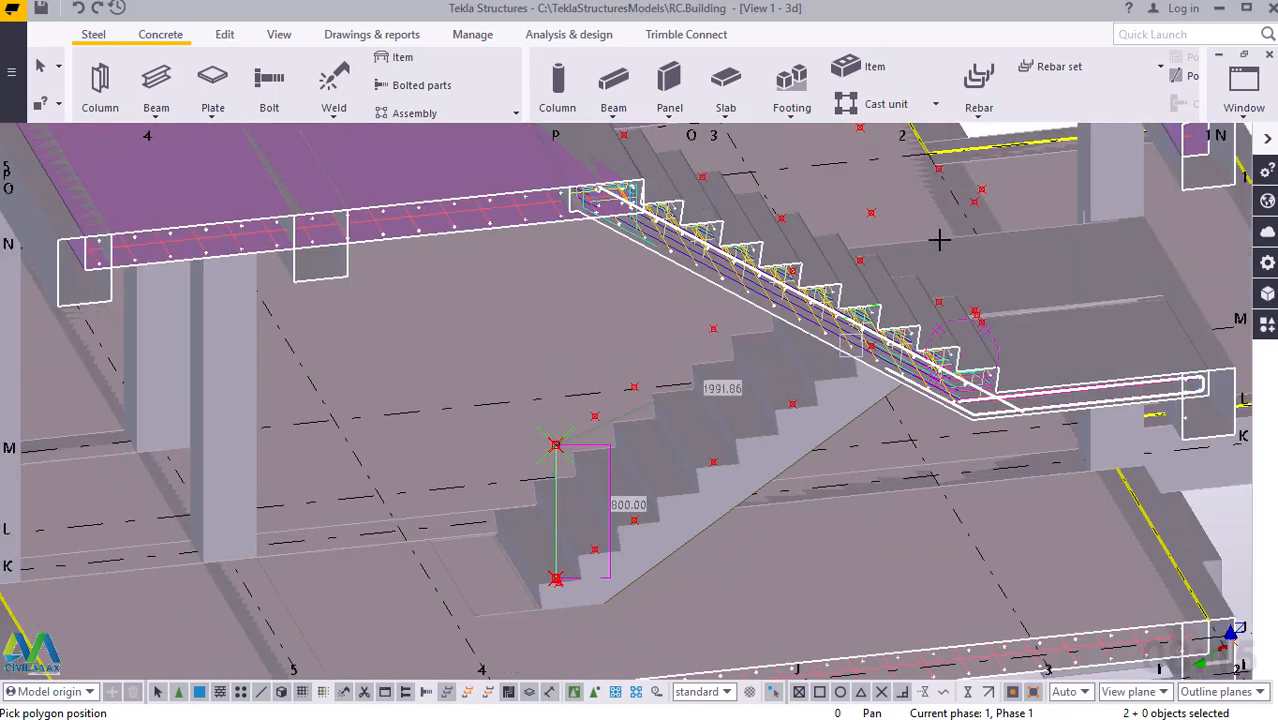
scroll(961, 237, up, 2)
scroll(961, 237, up, 3)
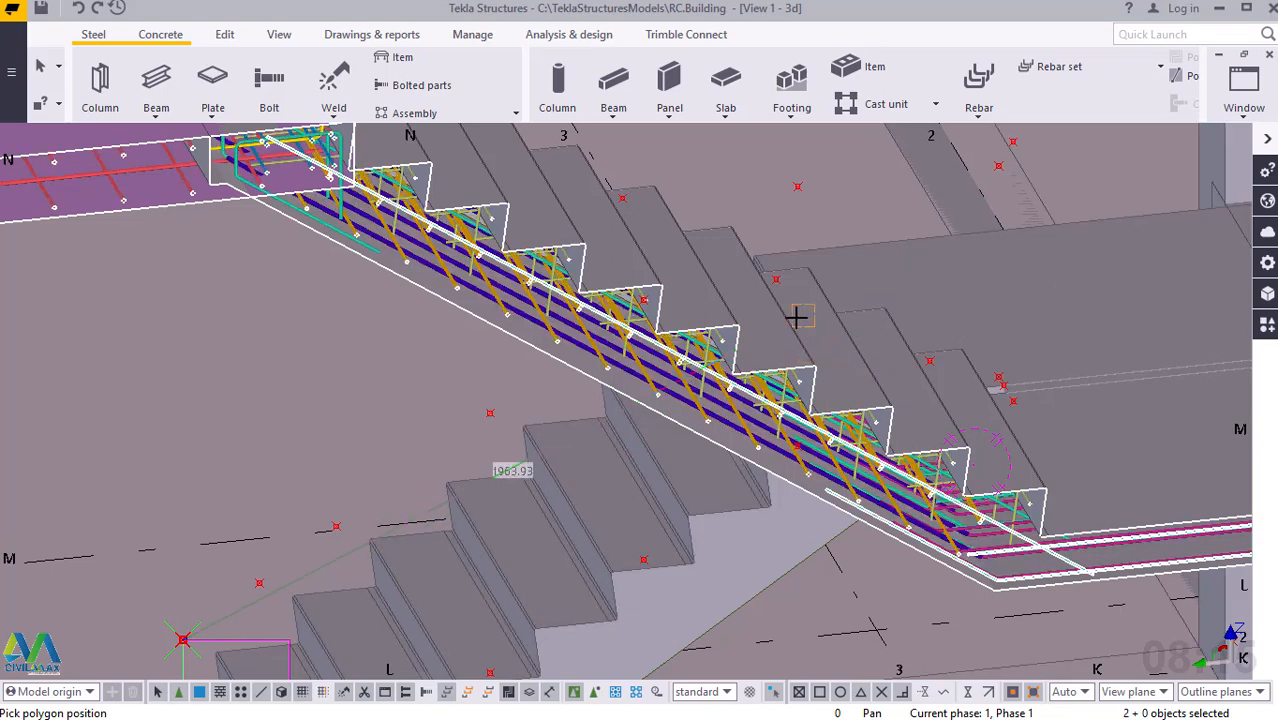
middle_drag(683, 335, 531, 323)
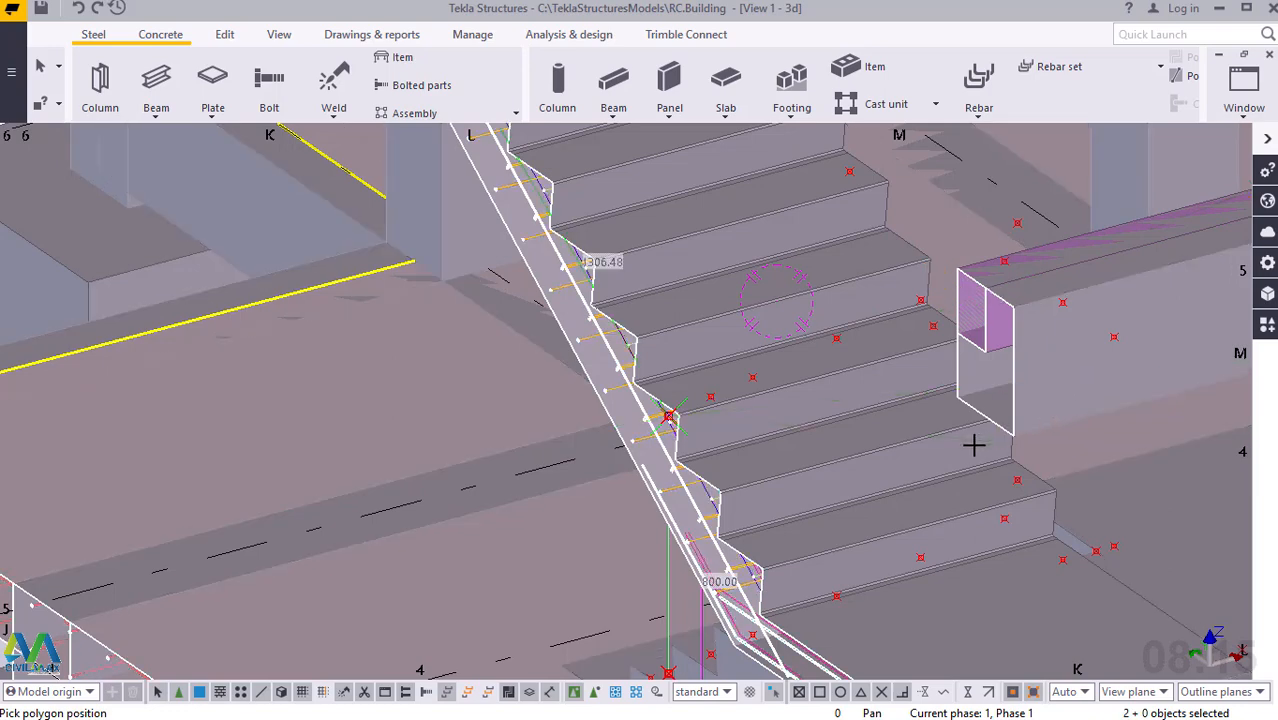
ctrl+middle_drag(1003, 449, 1037, 446)
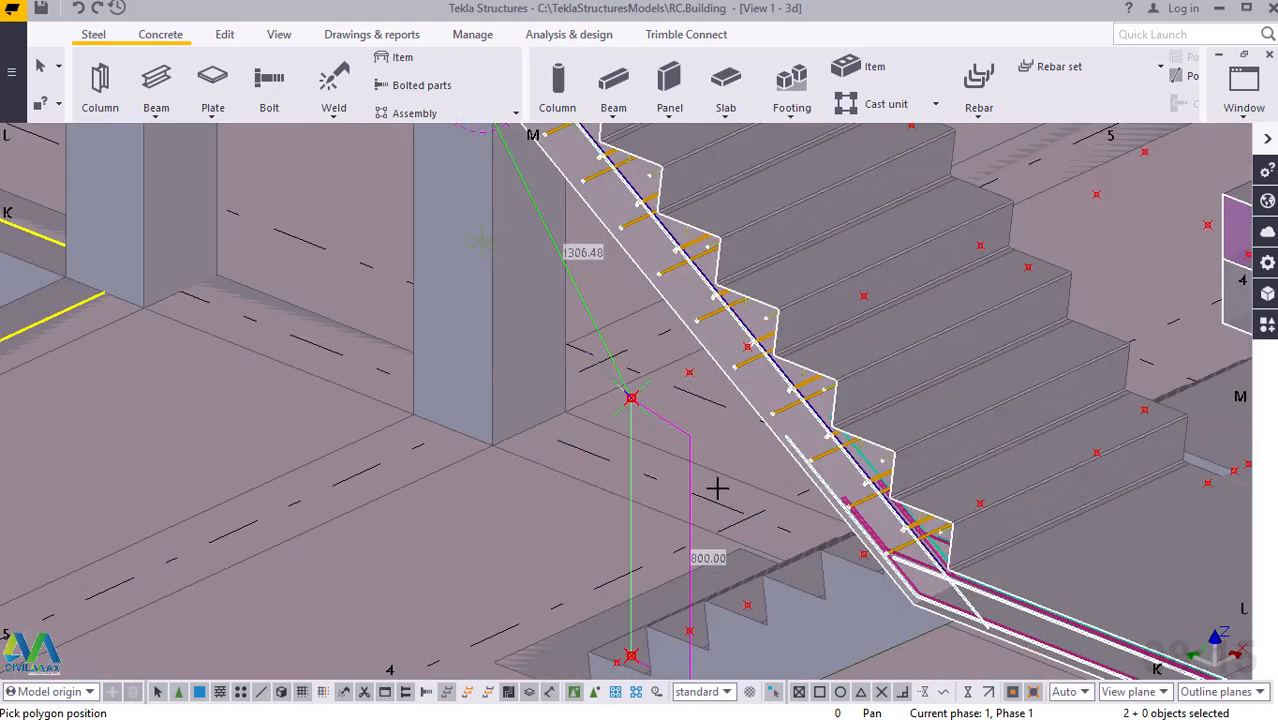
scroll(699, 488, down, 3)
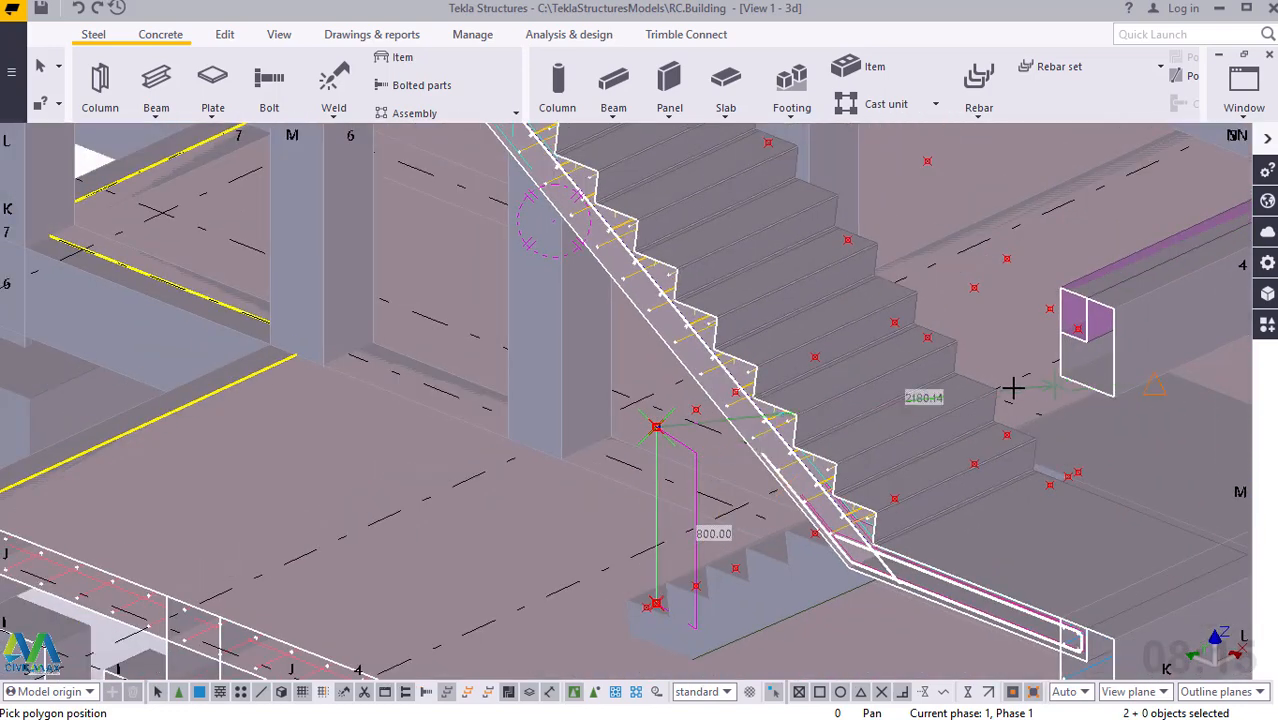
ctrl+middle_drag(1029, 387, 1068, 402)
scroll(714, 483, down, 2)
scroll(708, 483, down, 5)
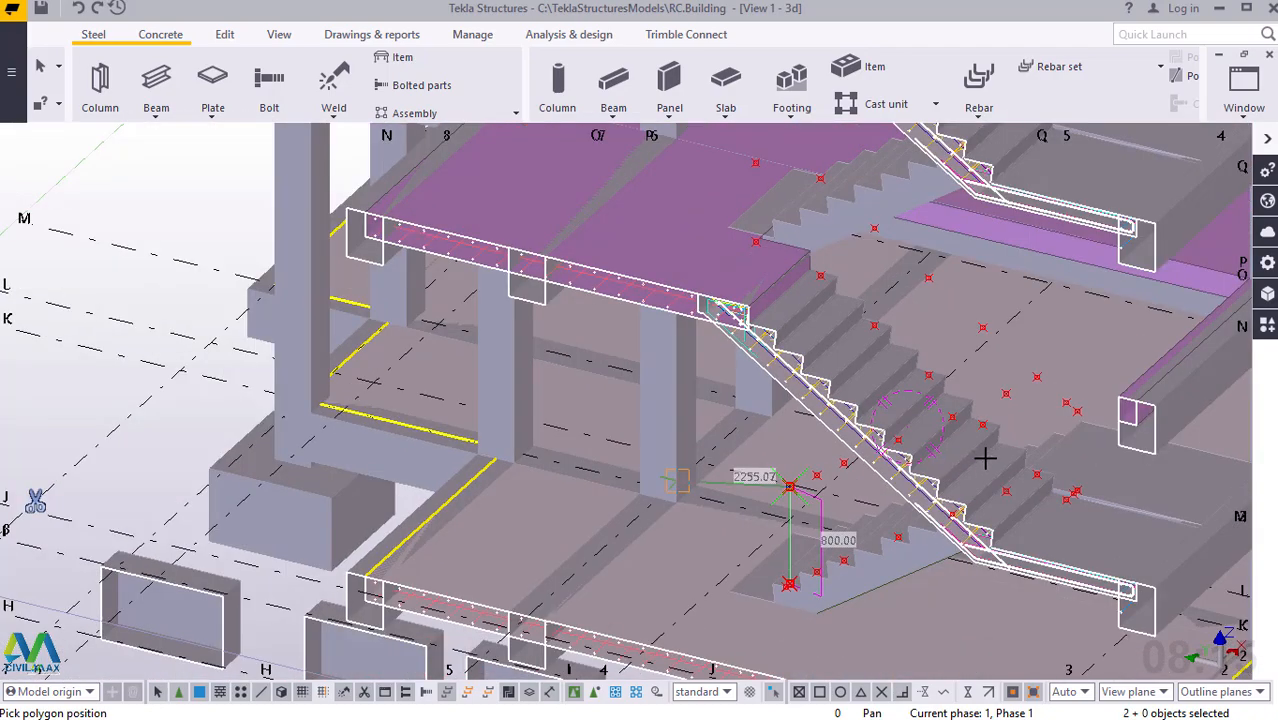
scroll(1006, 445, up, 1)
scroll(995, 449, up, 1)
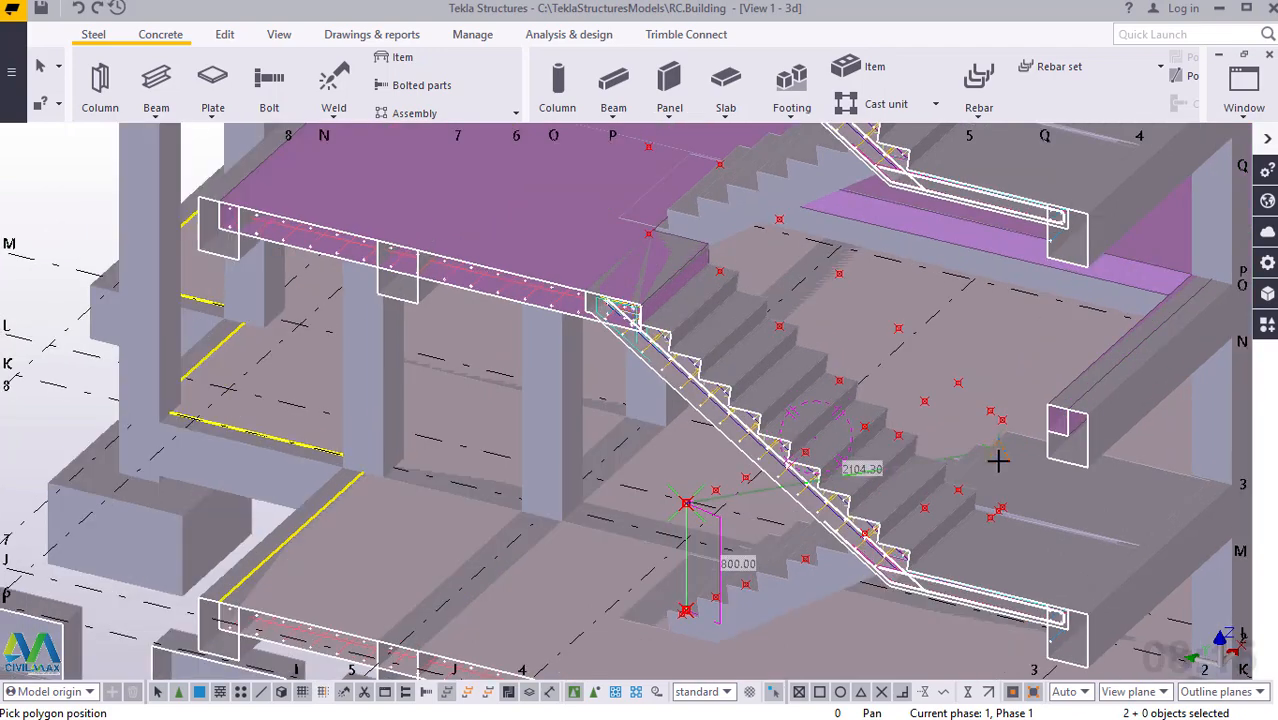
scroll(990, 465, up, 1)
scroll(970, 510, up, 2)
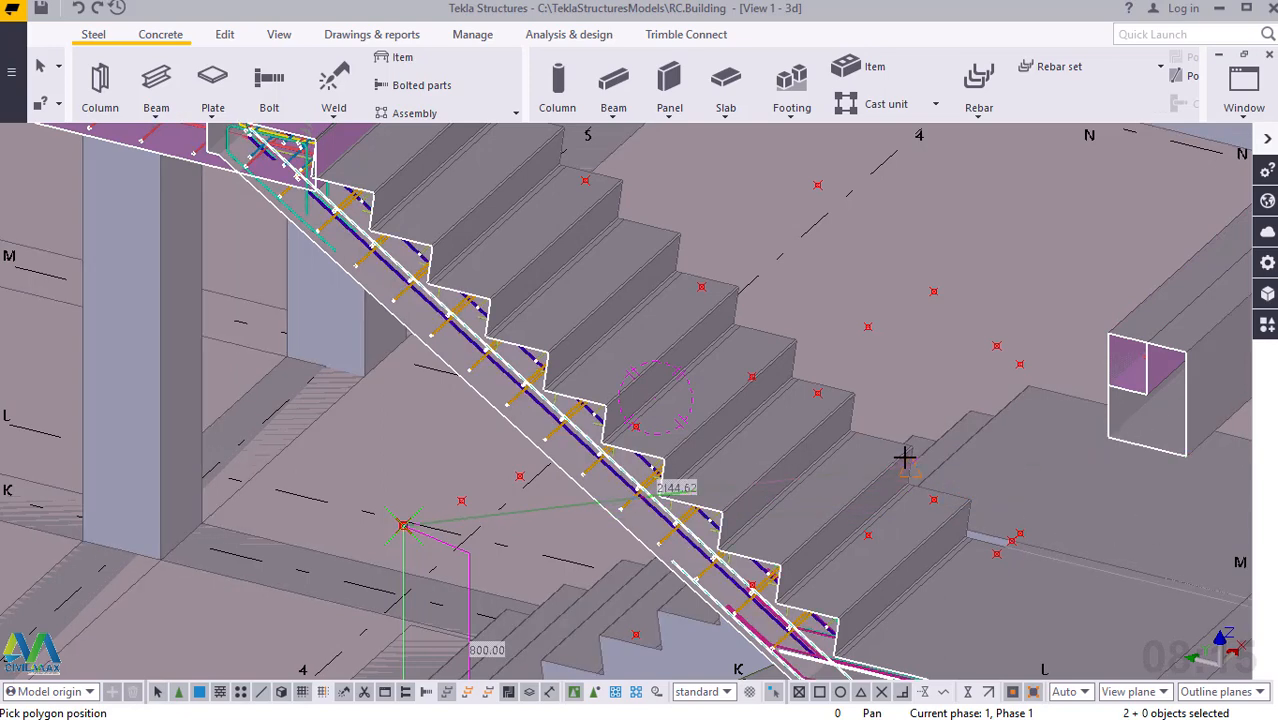
ctrl+middle_drag(940, 450, 1013, 420)
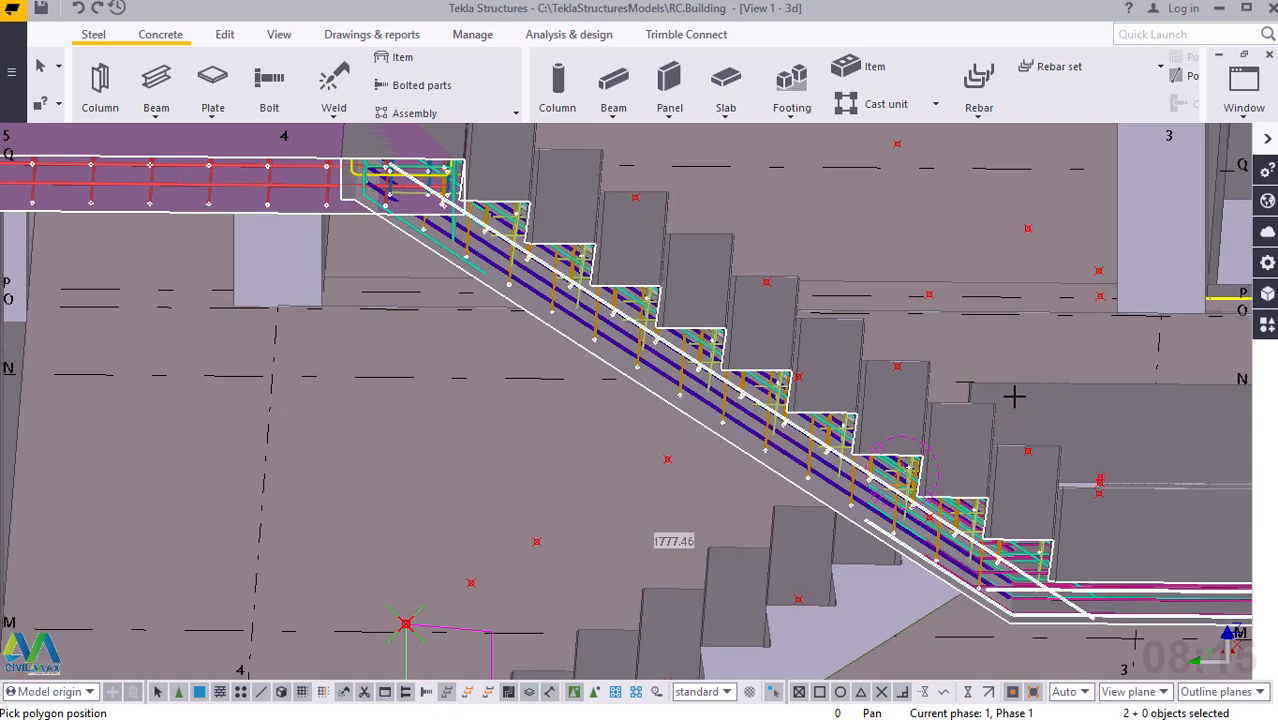
click(930, 293)
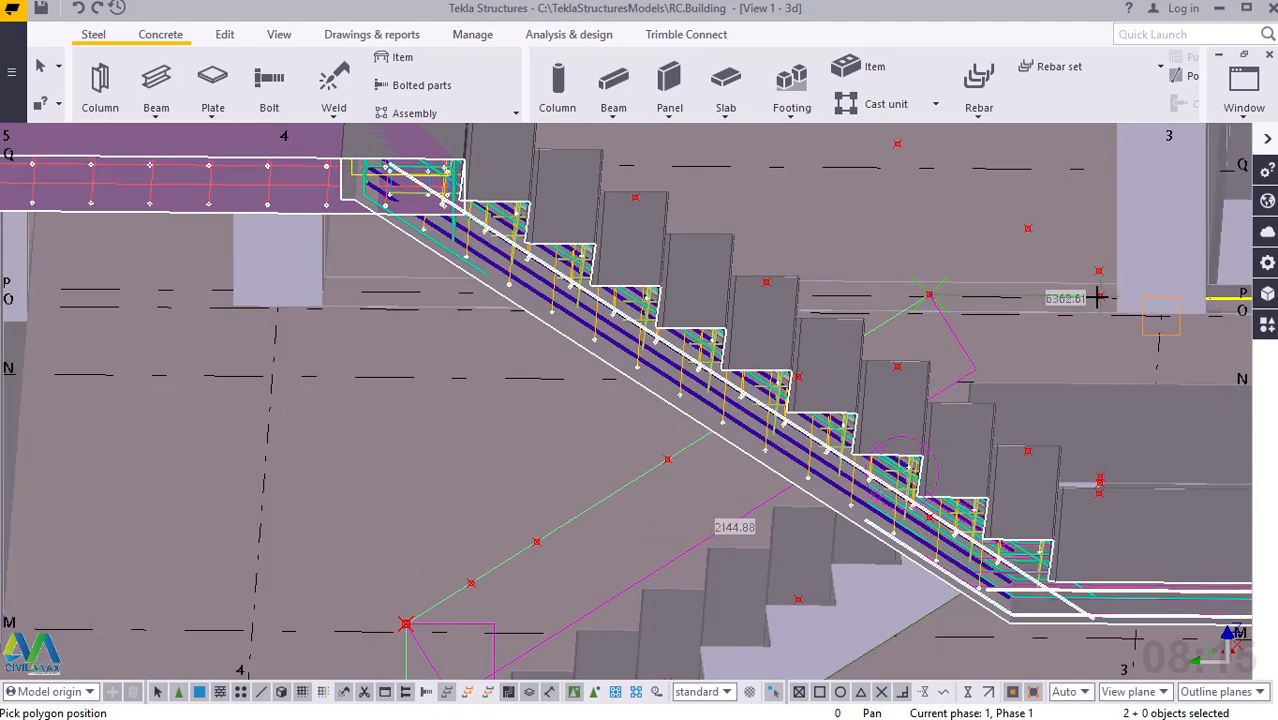
click(1099, 296)
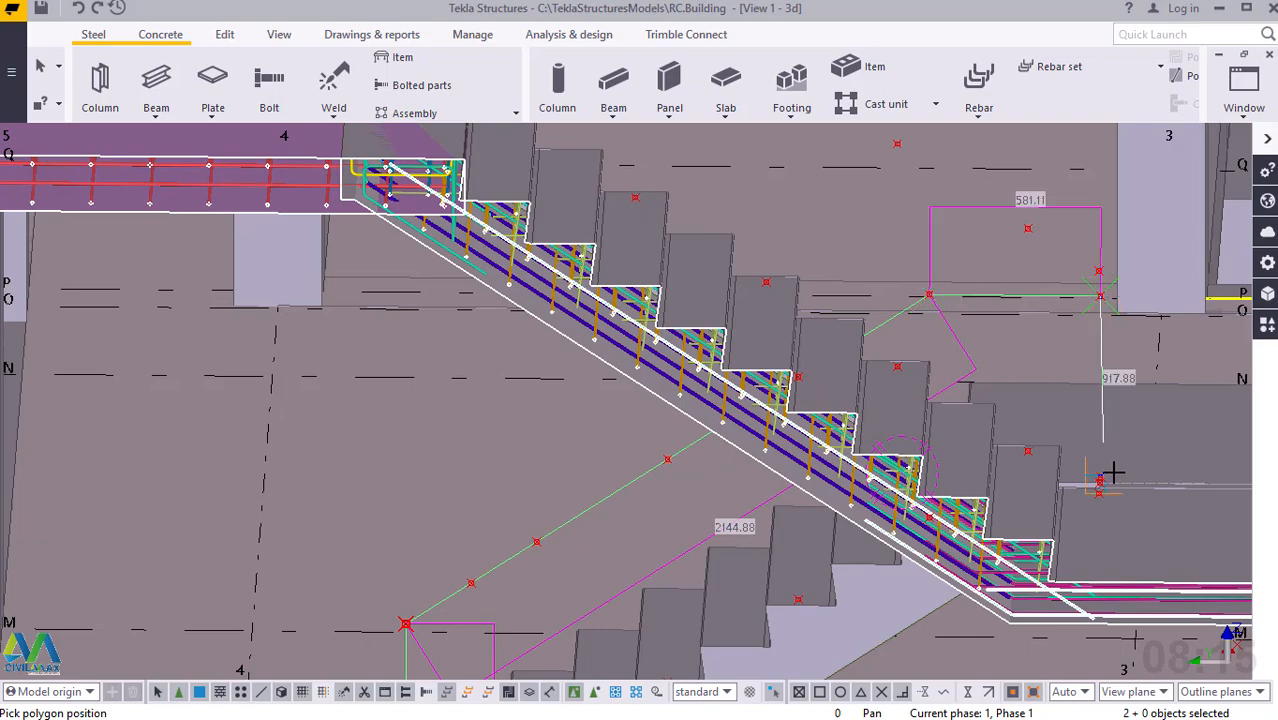
Bring the polybeam vertically down to the construction point at the landing's edge, create the handrail and end the command.
ctrl+middle_drag(1107, 480, 1078, 503)
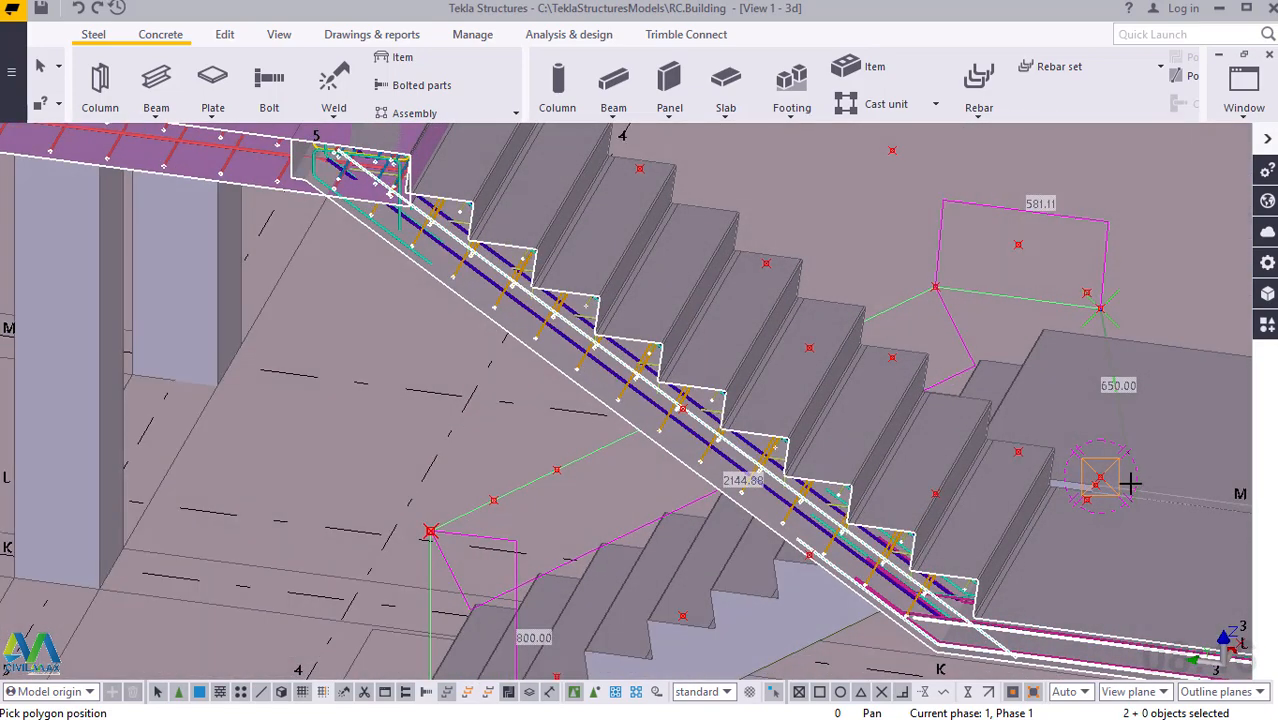
scroll(1130, 482, up, 2)
scroll(1127, 473, up, 4)
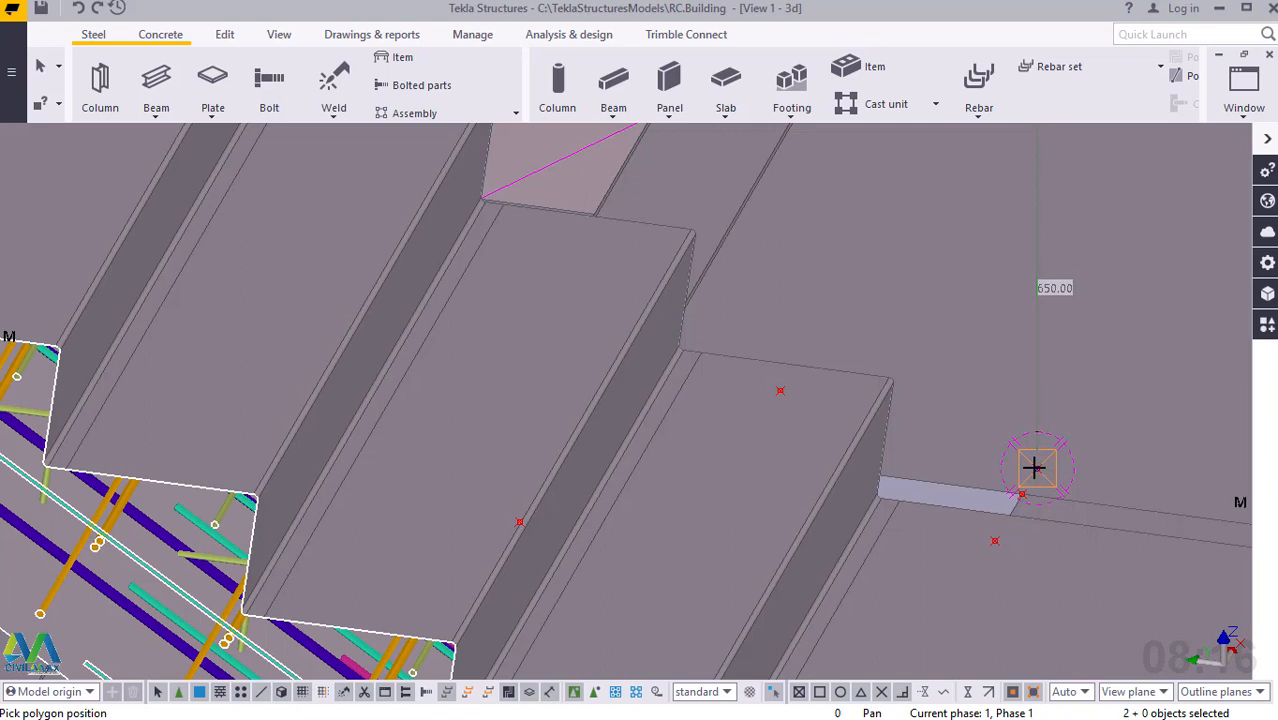
click(1035, 468)
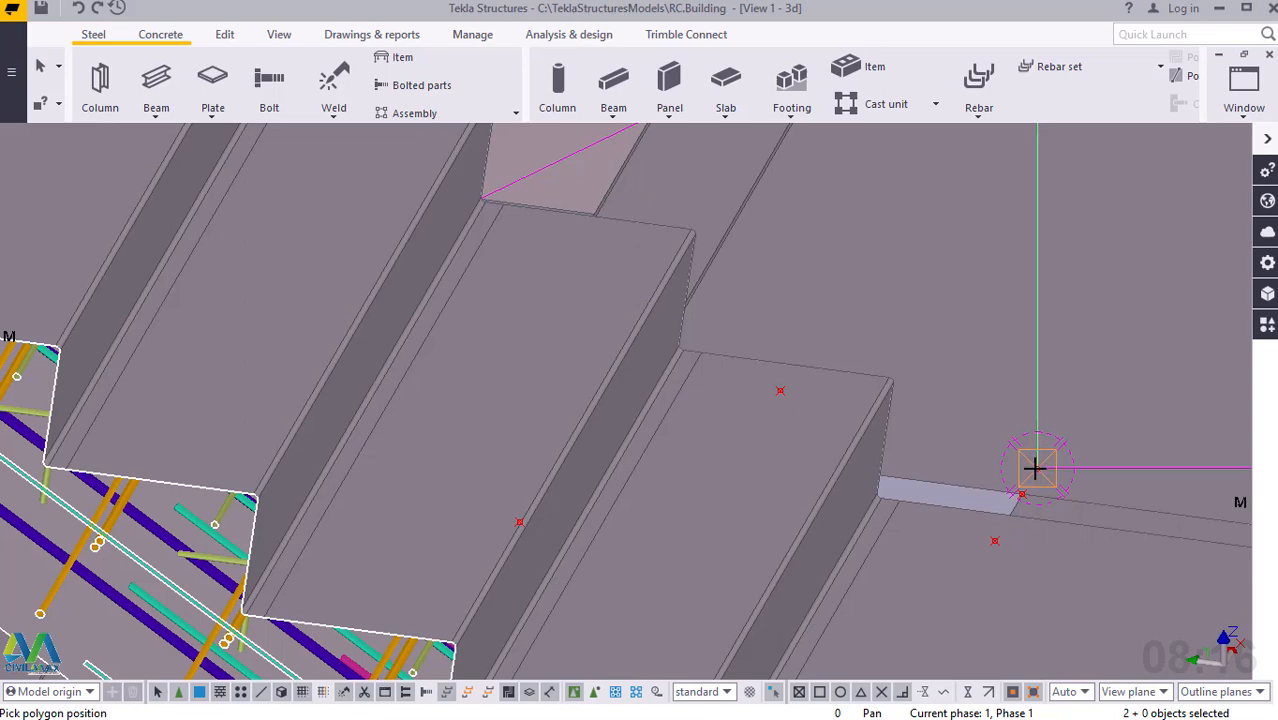
click(1034, 468)
middle_click(1034, 468)
right_click(1034, 303)
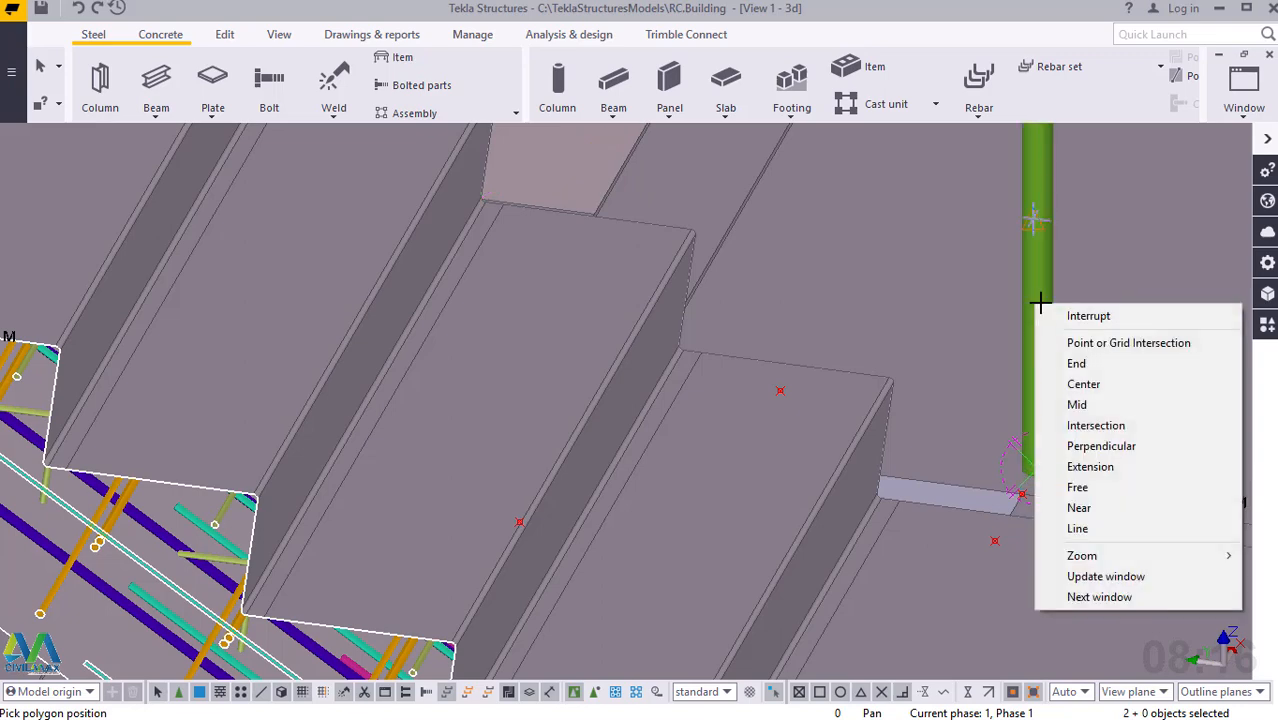
click(1060, 313)
Inspect the new handrail and the bend where its lower post meets the sloped rail.
scroll(1057, 462, down, 5)
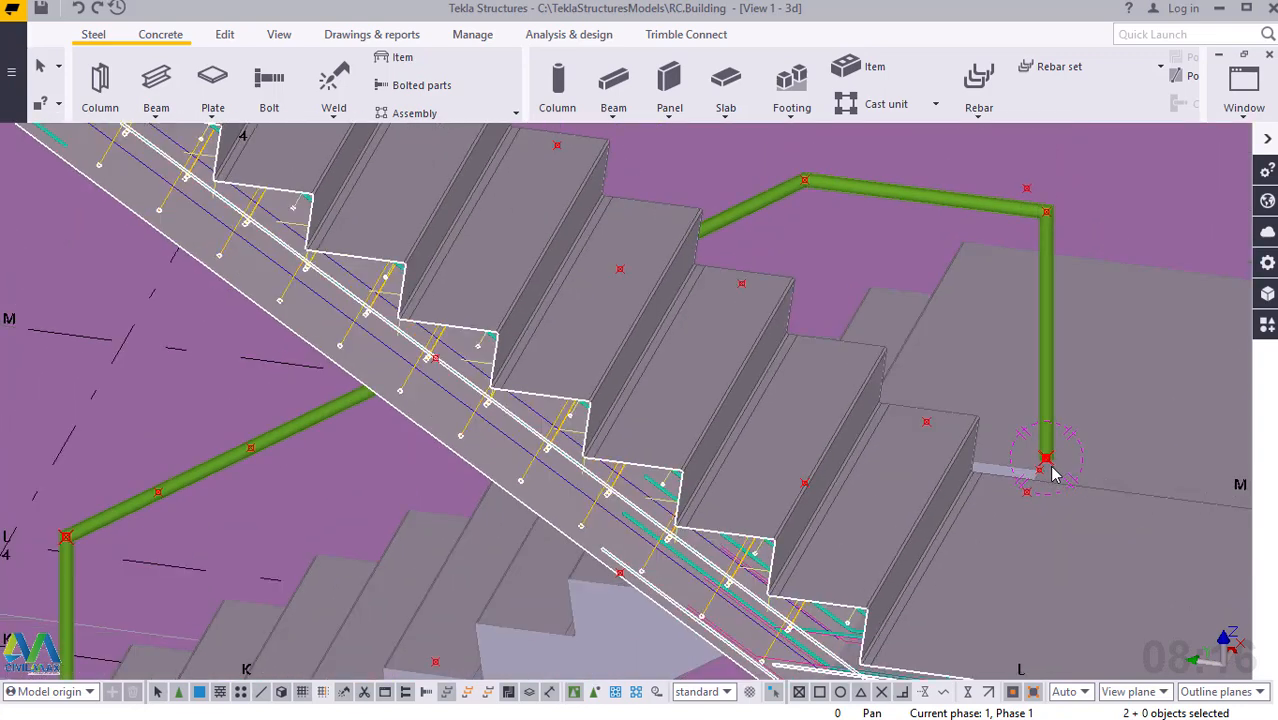
scroll(320, 528, up, 5)
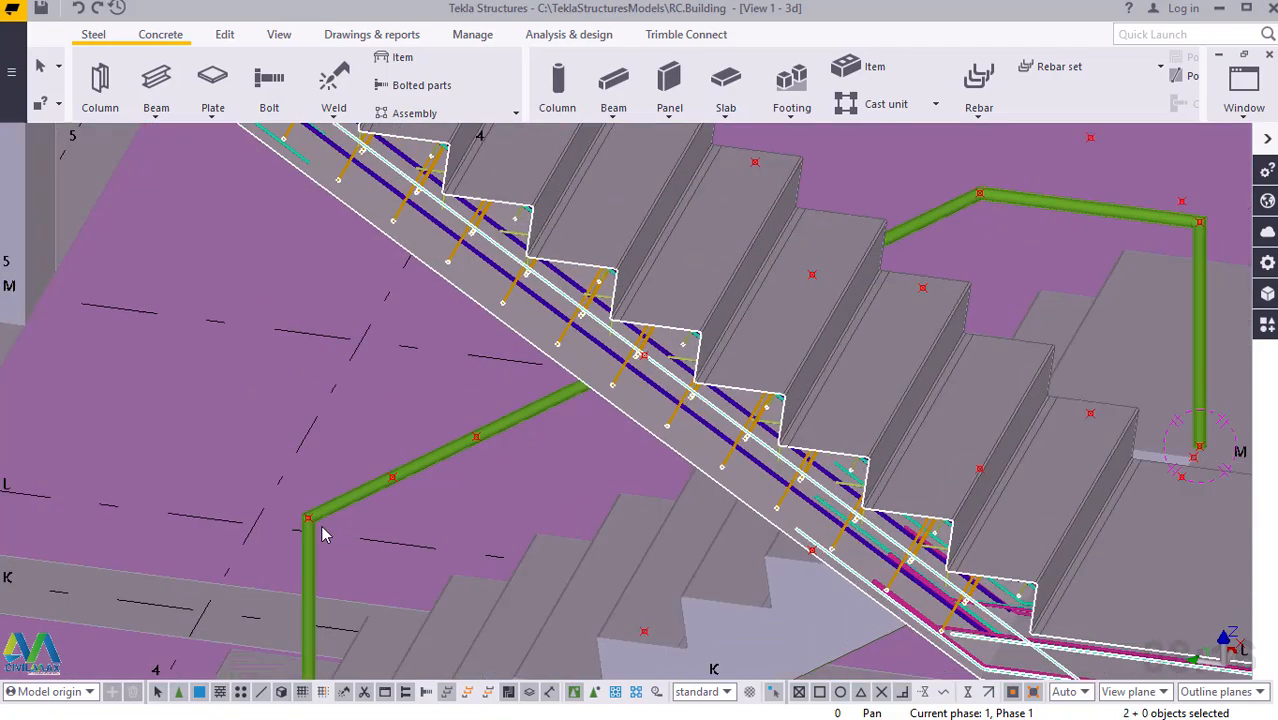
scroll(308, 525, up, 6)
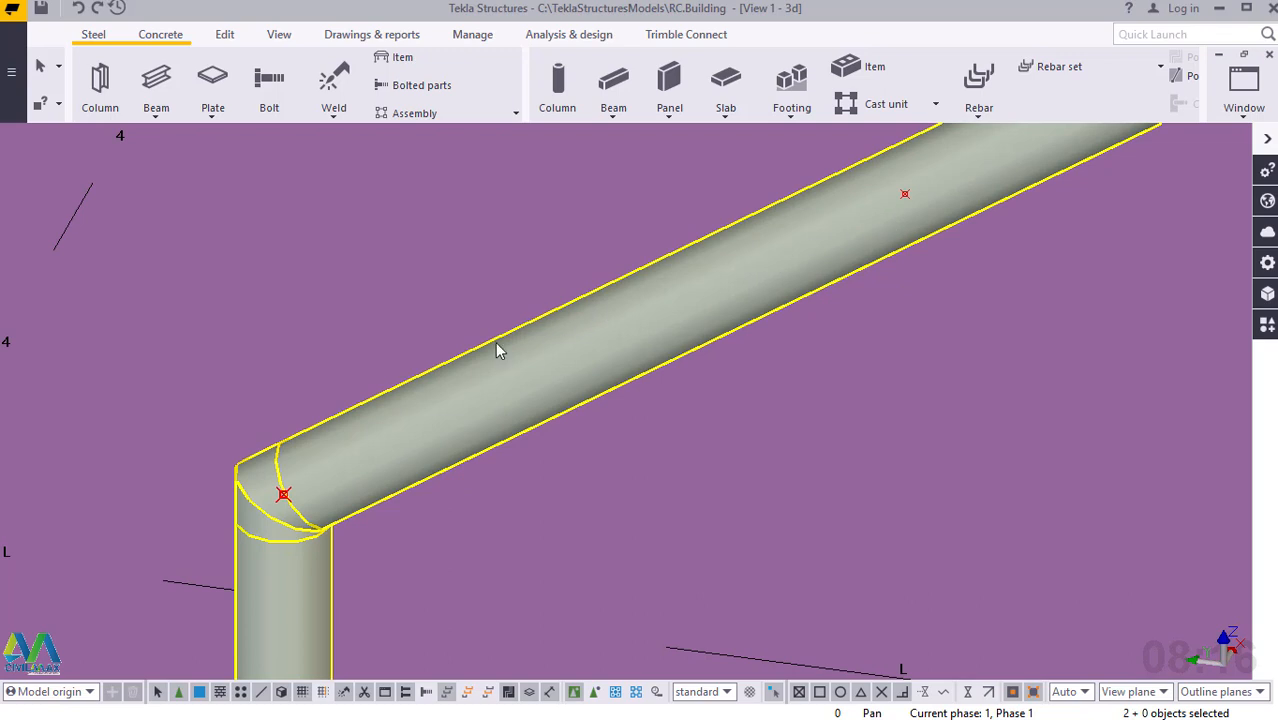
click(221, 480)
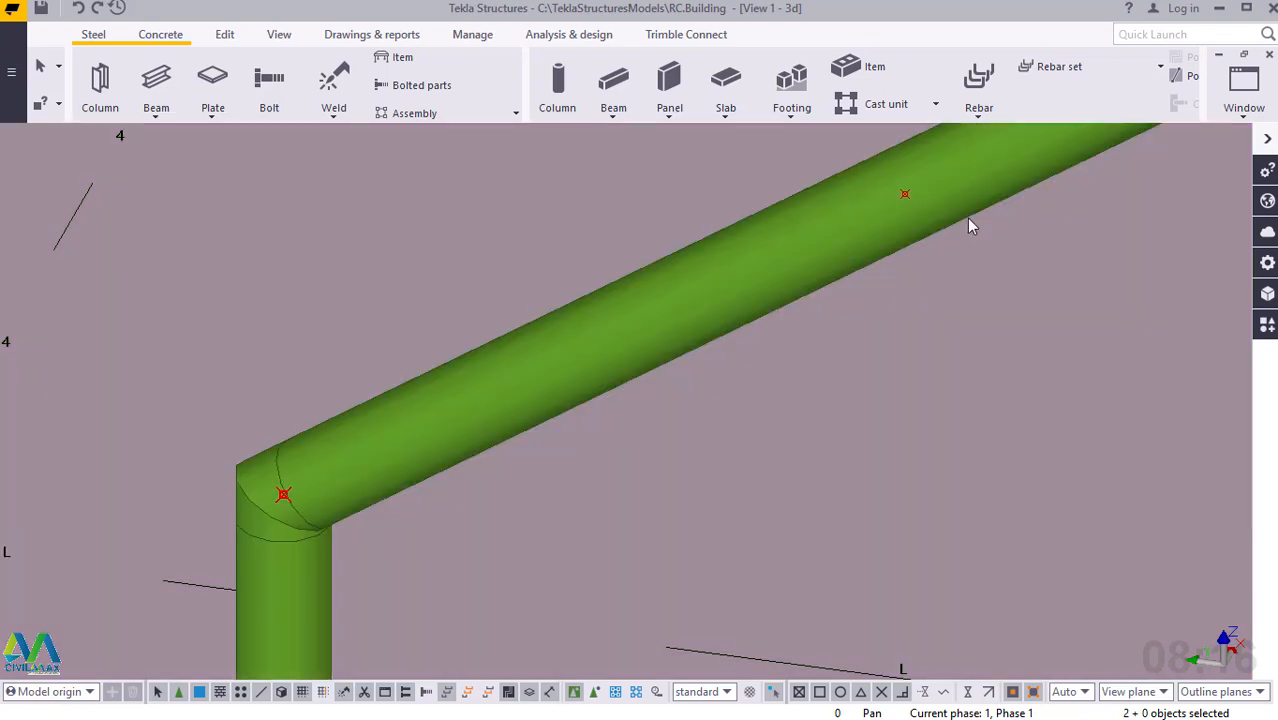
Examine the handrail's bends and posts along the lower flight and the landing.
click(884, 186)
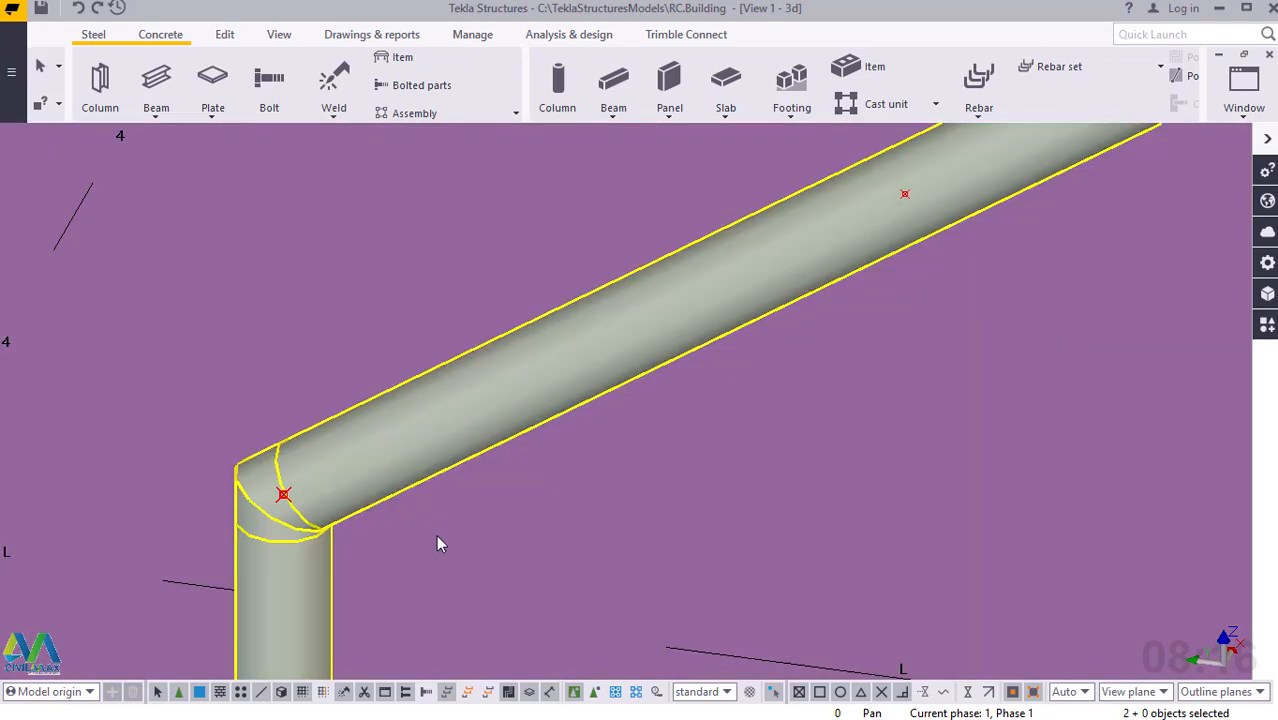
scroll(305, 514, down, 5)
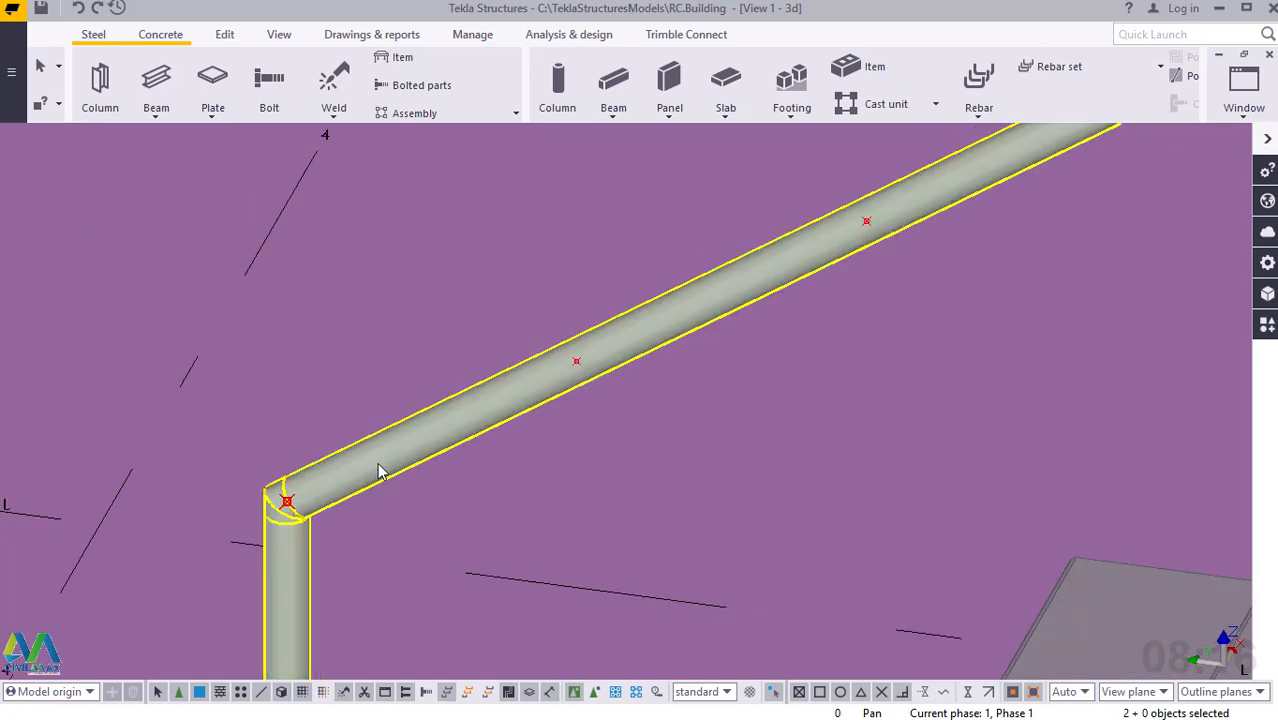
scroll(286, 492, up, 3)
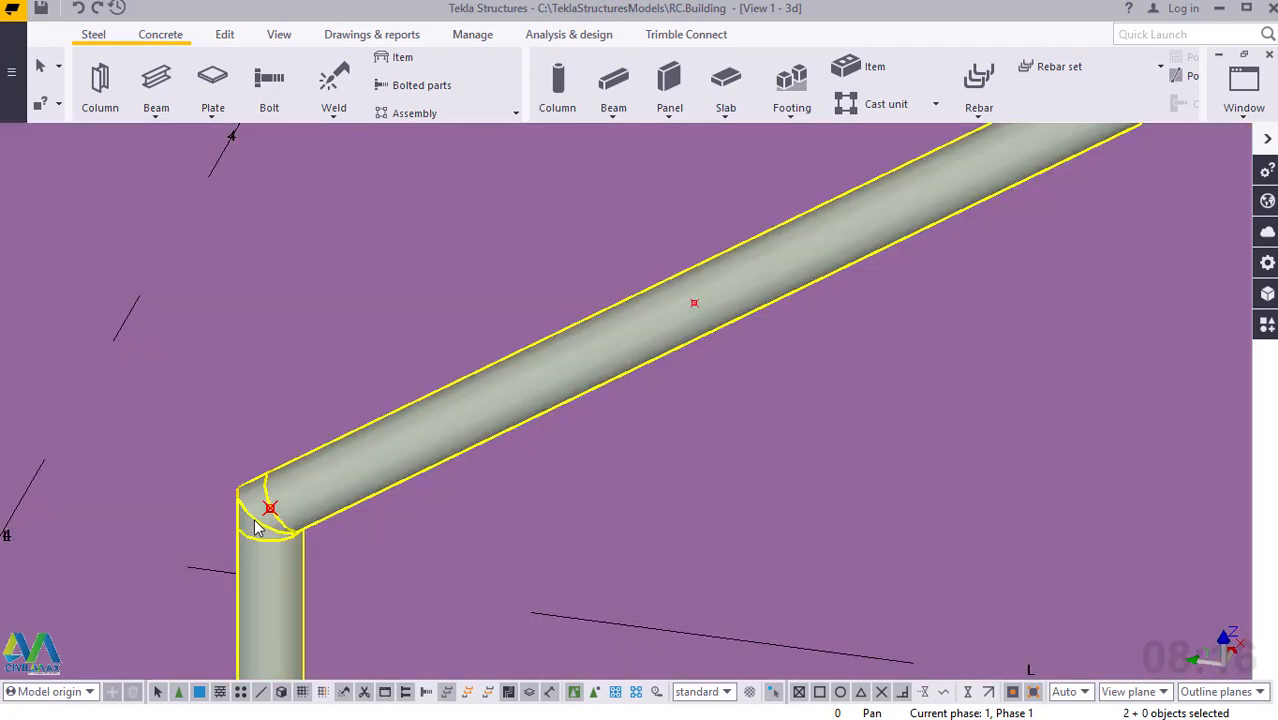
scroll(255, 528, down, 5)
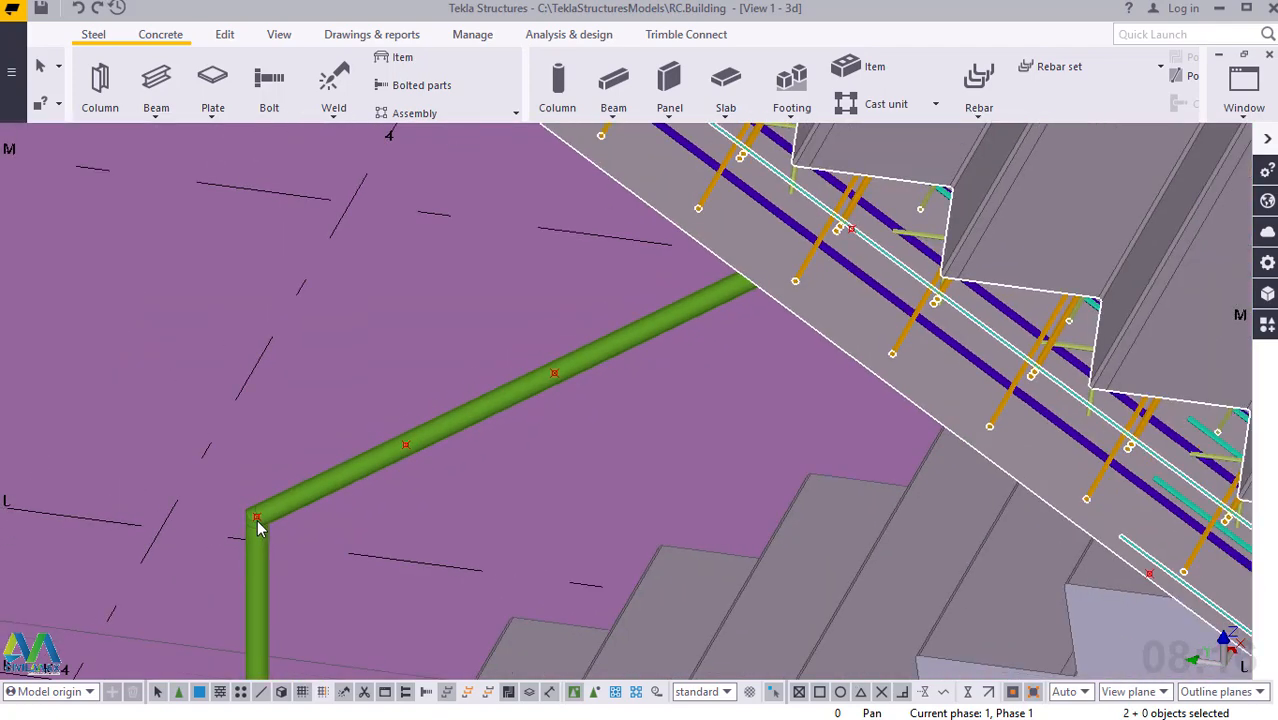
scroll(257, 520, down, 5)
scroll(840, 250, up, 4)
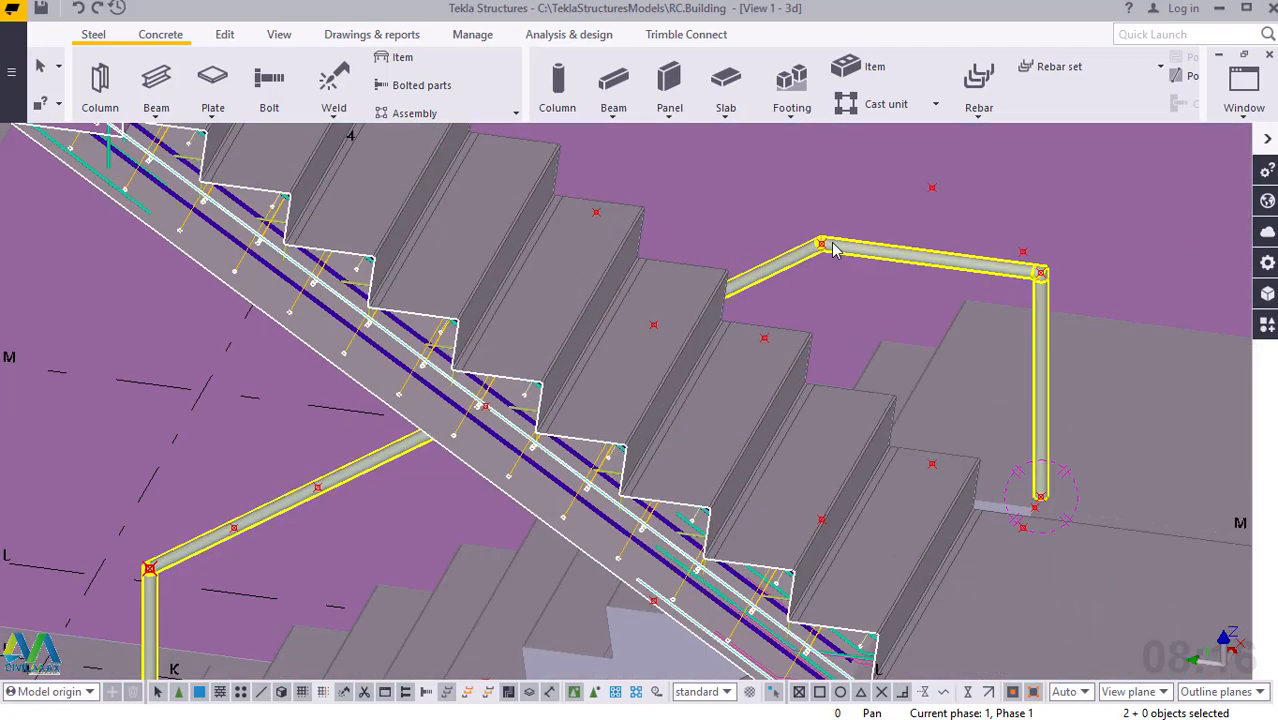
scroll(1060, 282, up, 5)
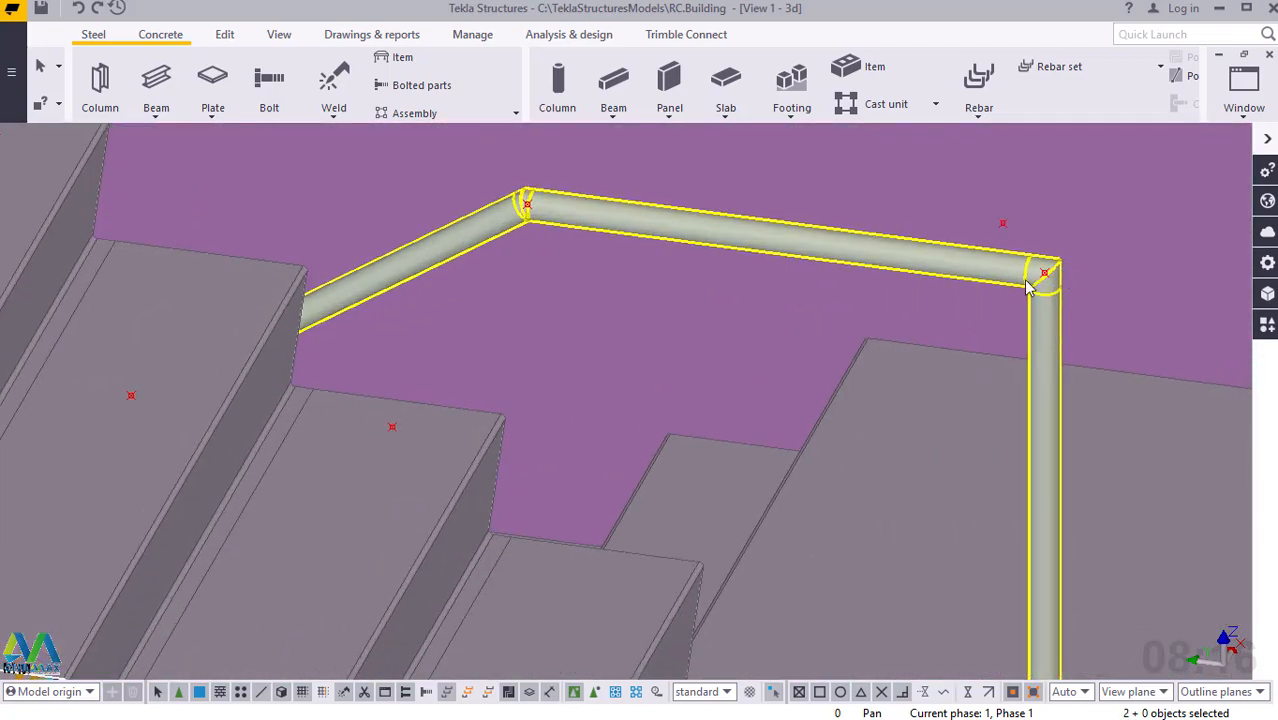
scroll(1040, 265, down, 4)
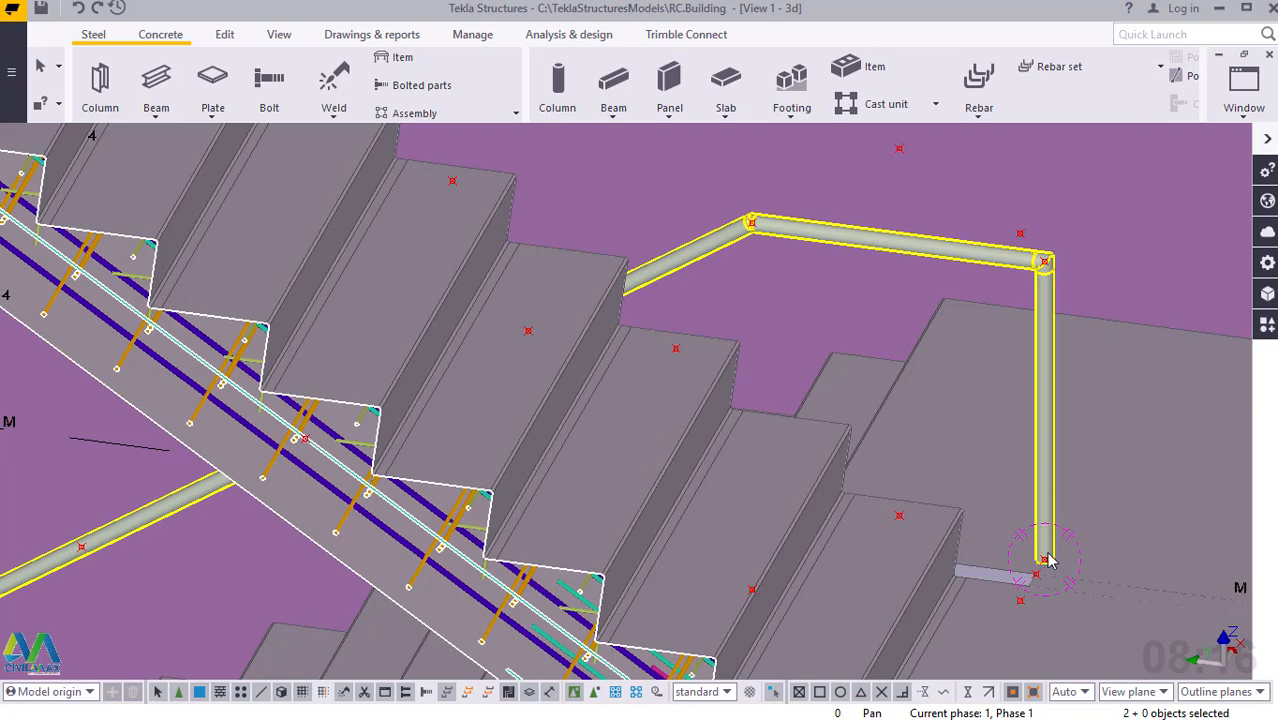
scroll(1050, 555, up, 5)
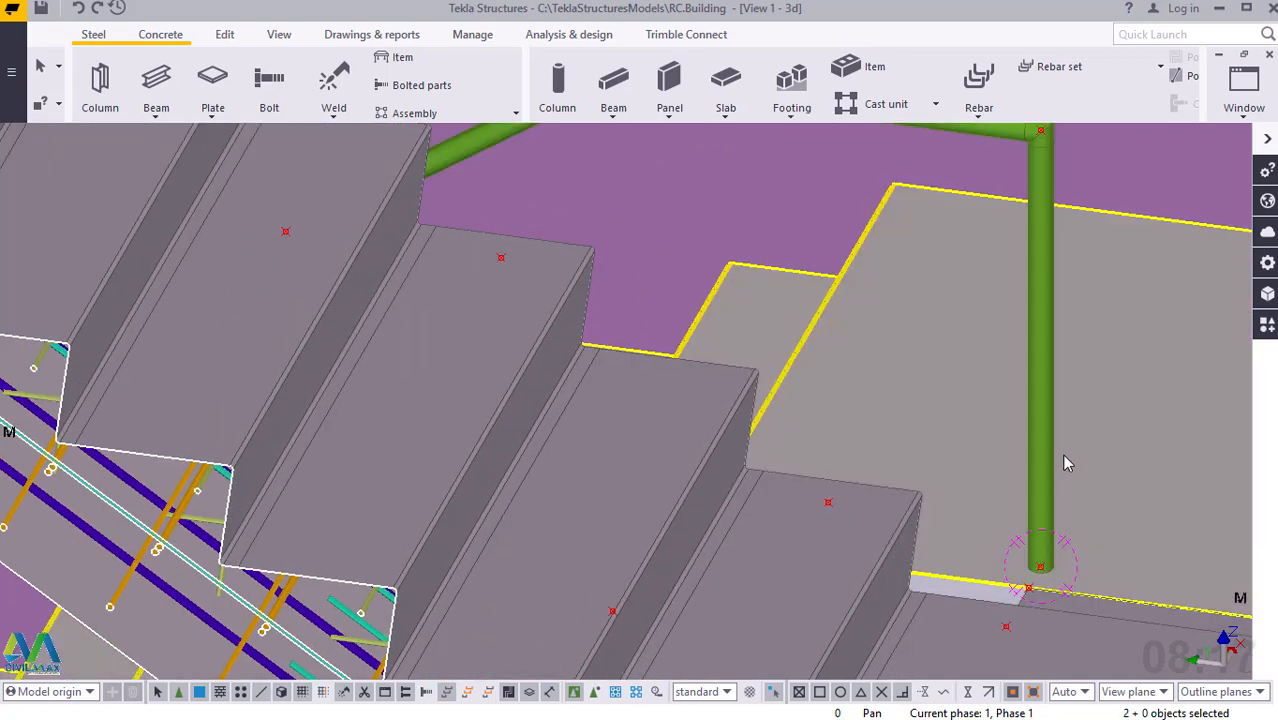
Change the handrail's profile to the circular hollow section CHS42.4*3.0 and apply it to the polybeam.
click(1047, 464)
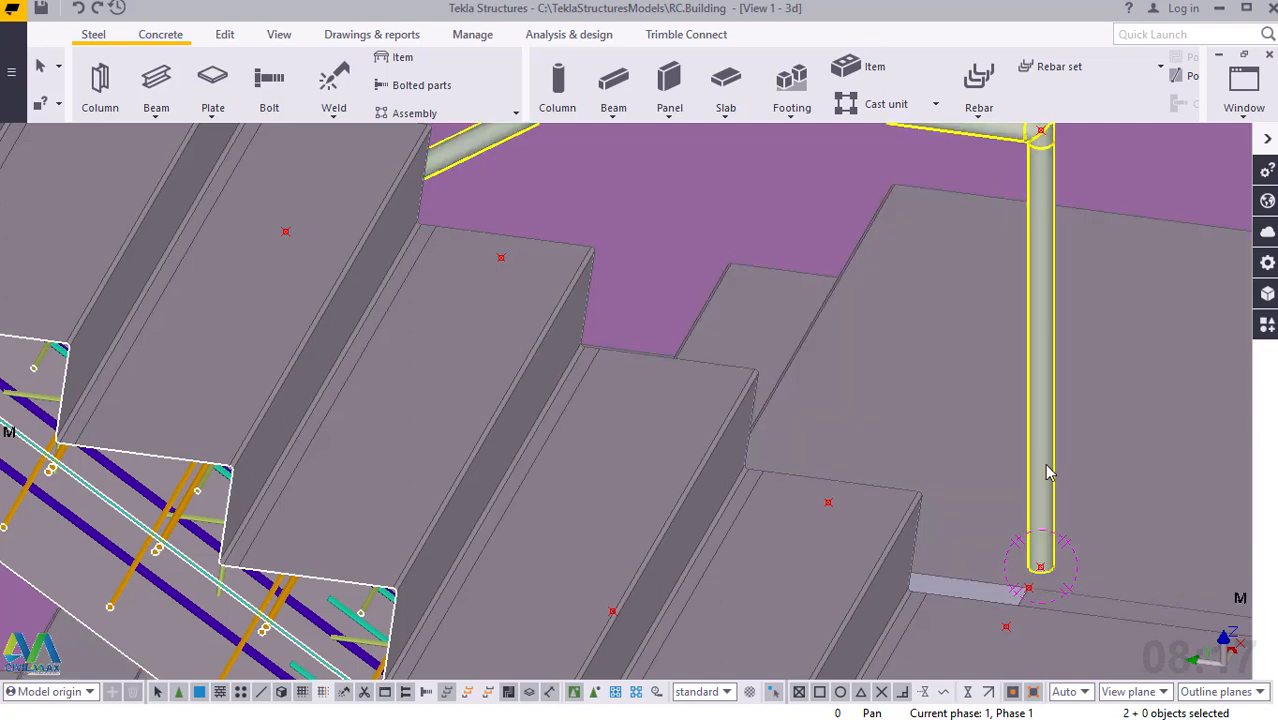
double_click(1037, 368)
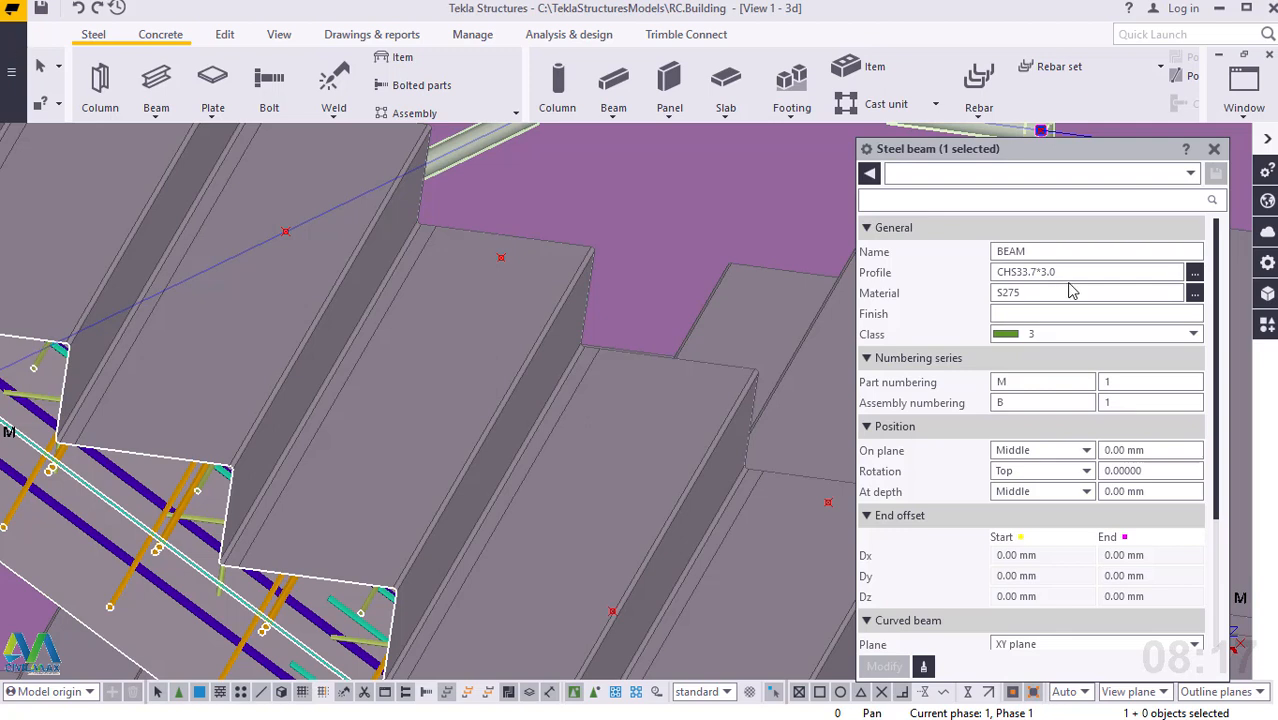
click(1195, 279)
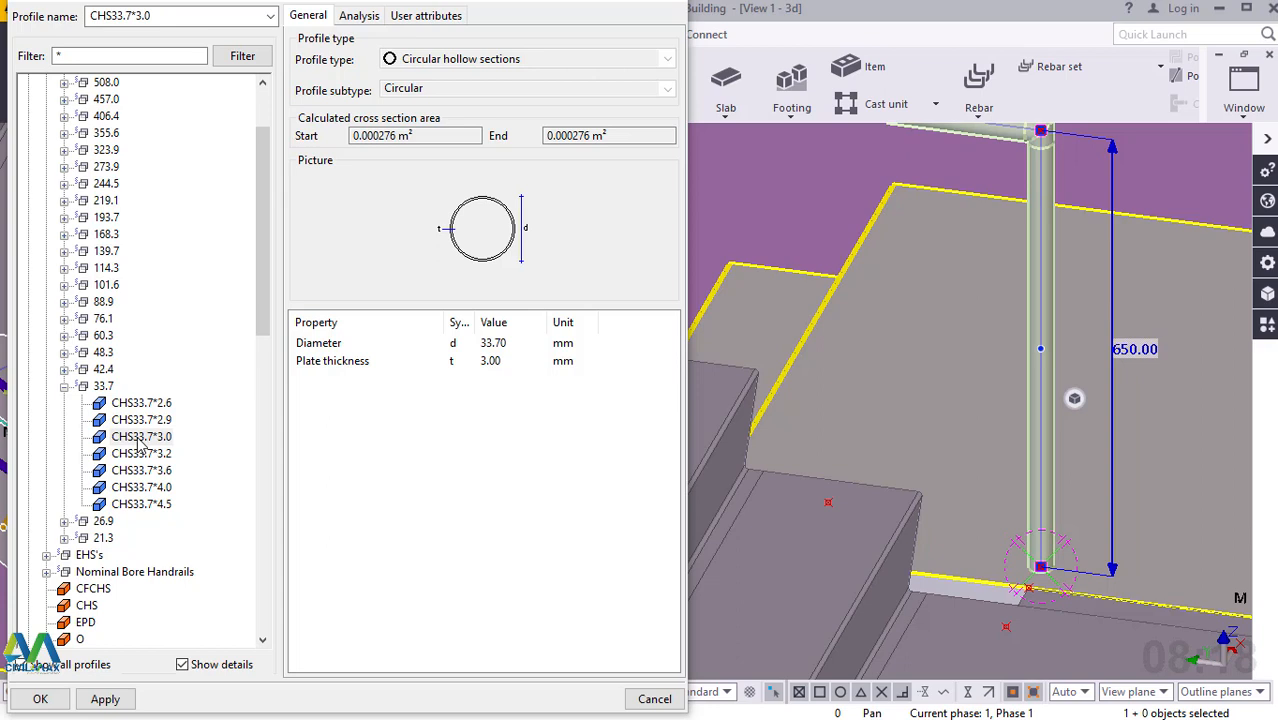
click(64, 370)
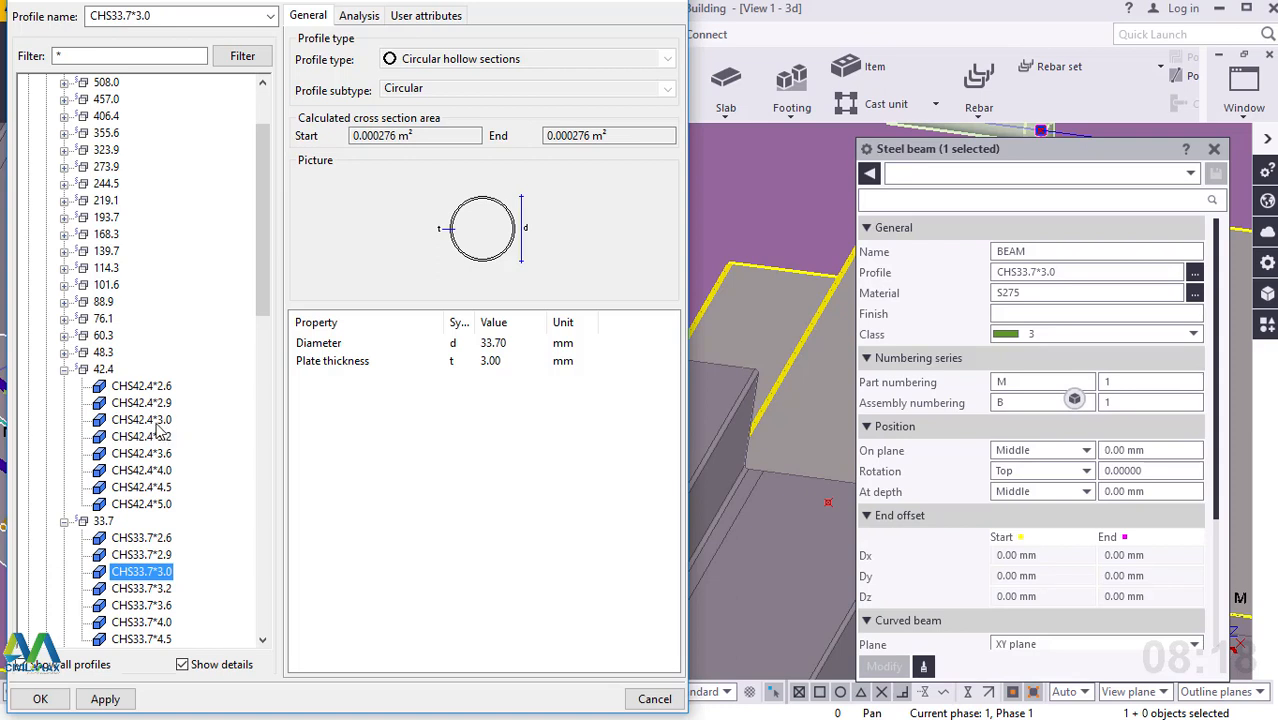
click(141, 420)
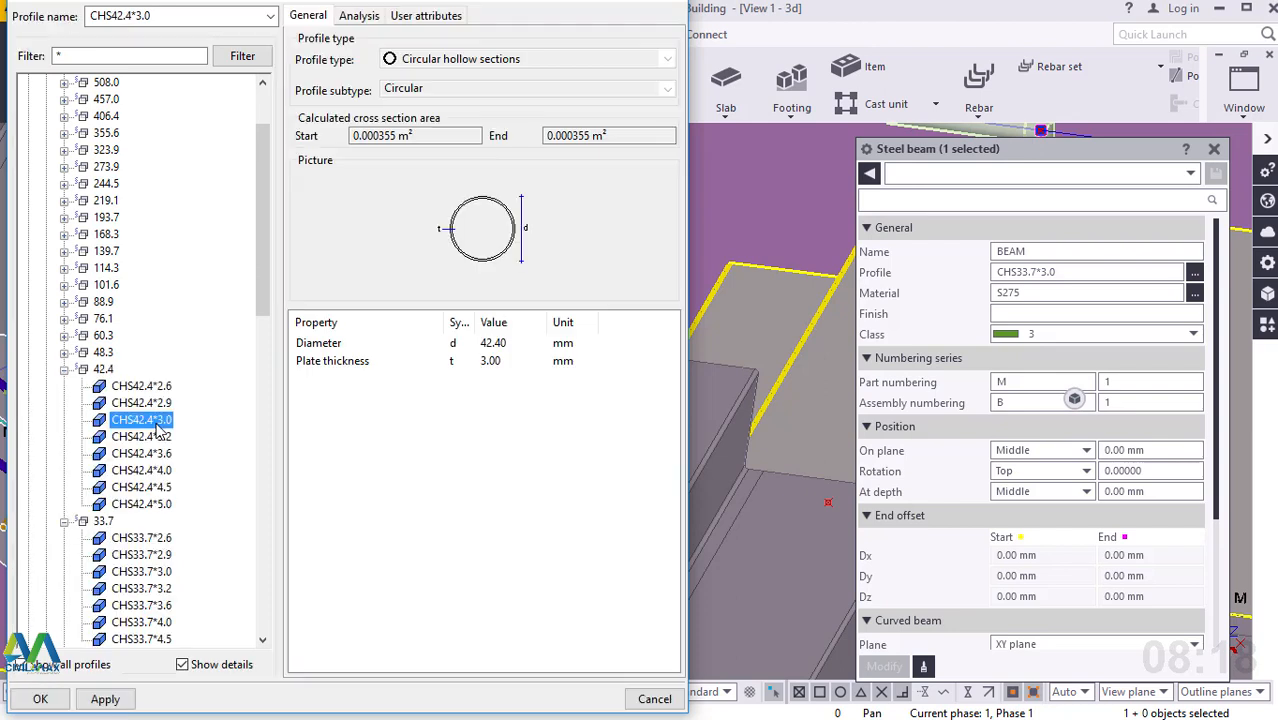
click(105, 699)
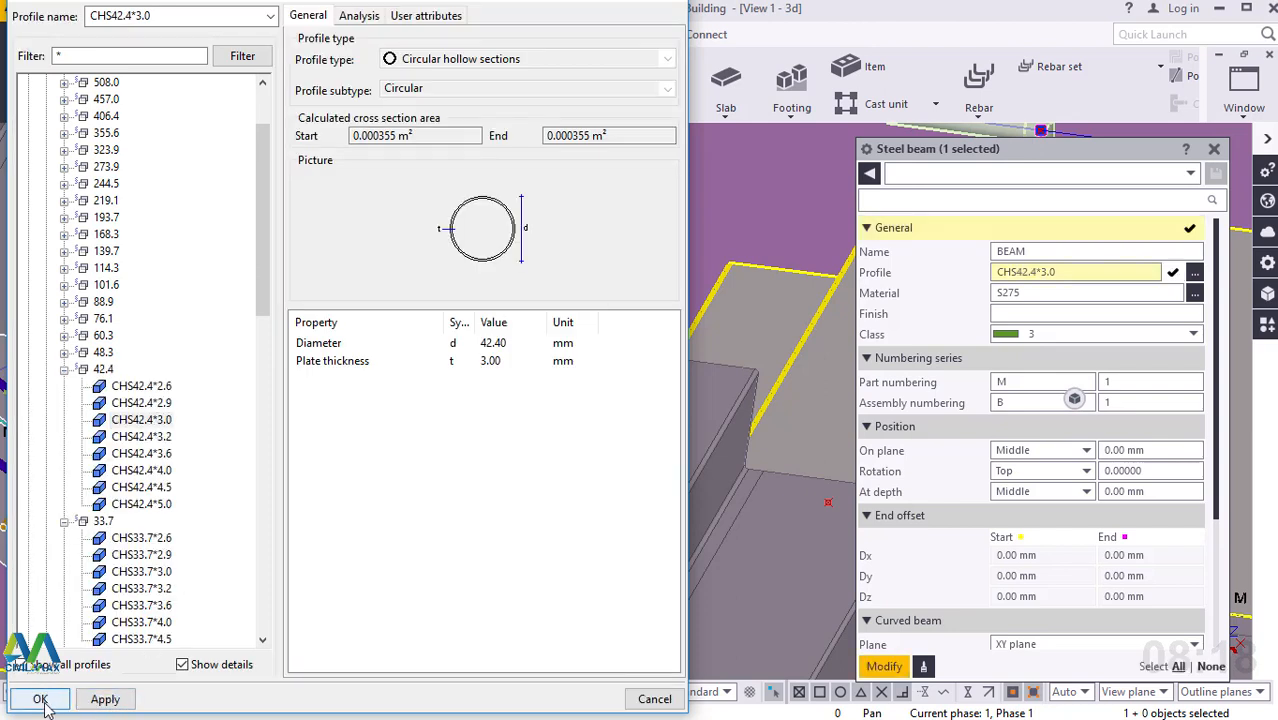
click(40, 699)
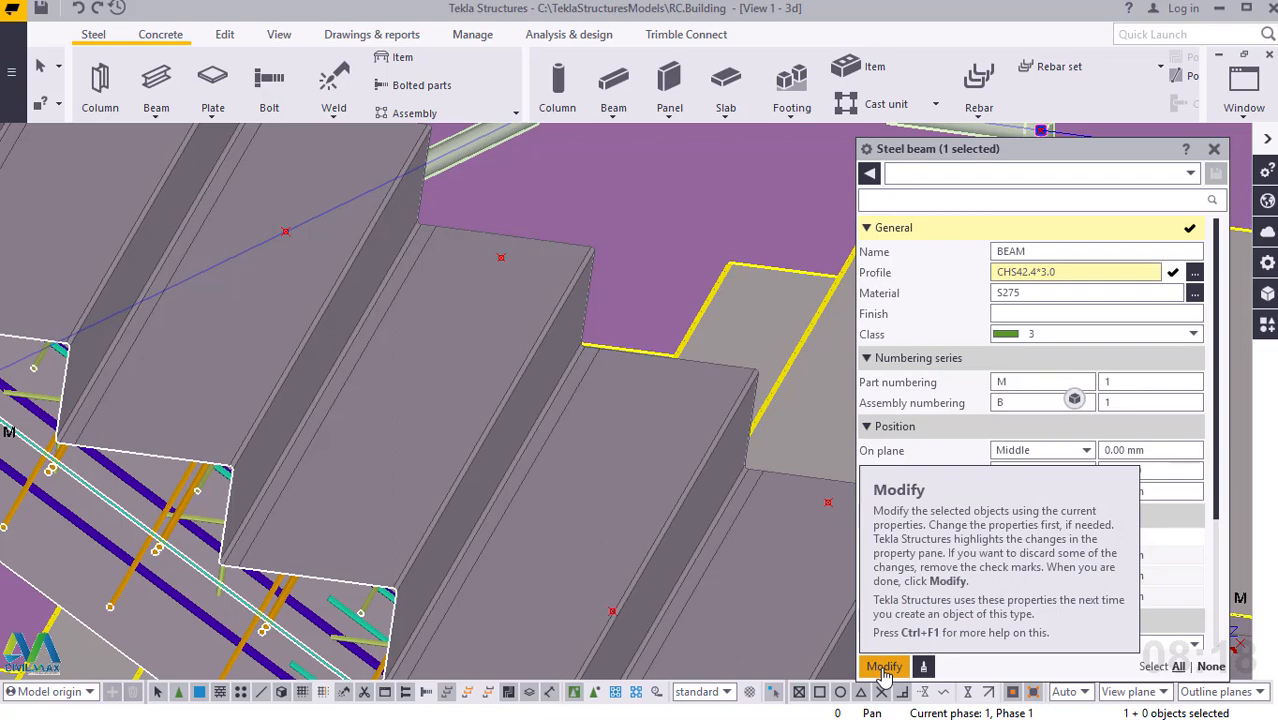
click(884, 670)
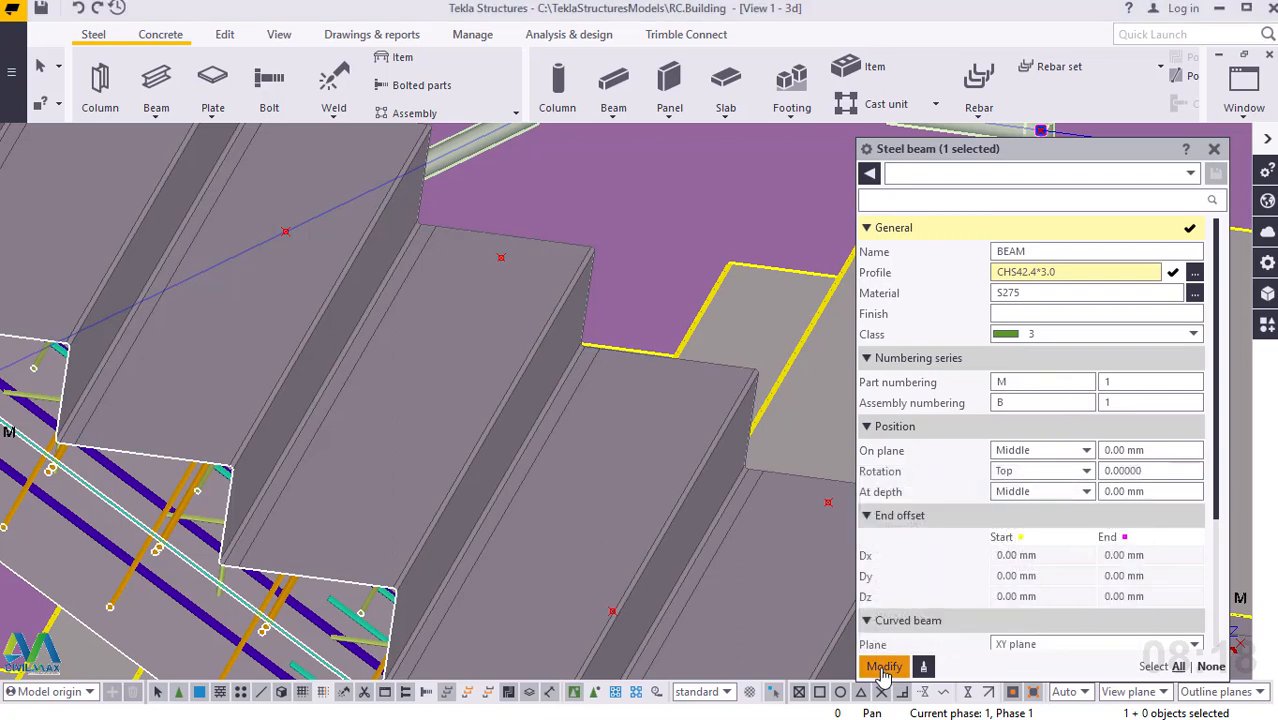
click(1214, 149)
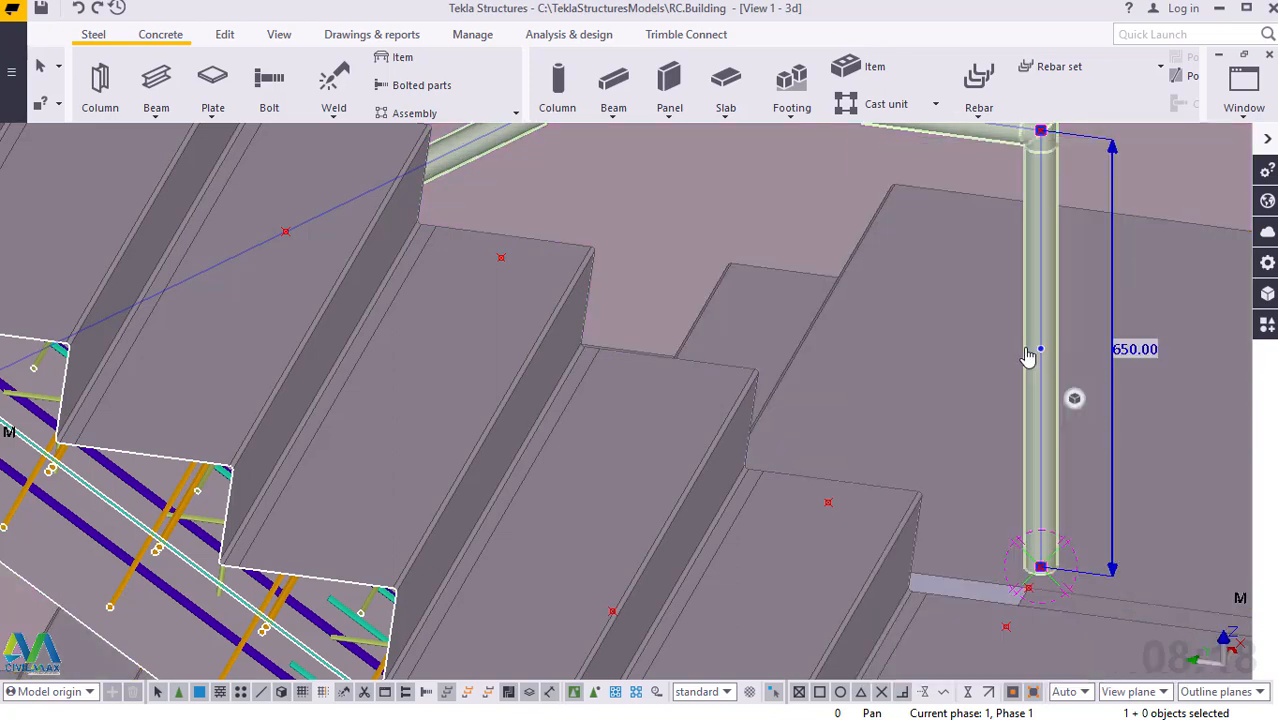
Examine how the base of the handrail's upper post sits on the landing's edge beside the bottom step.
click(1041, 562)
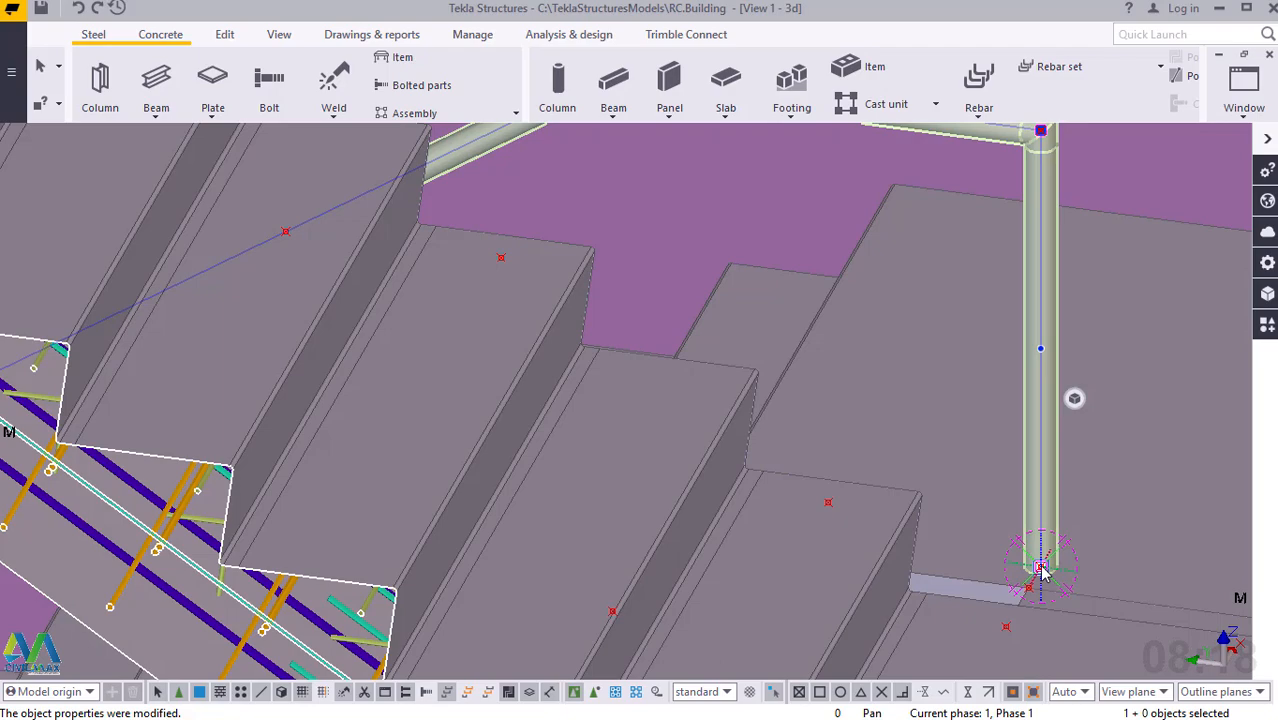
ctrl+middle_drag(1040, 568, 813, 565)
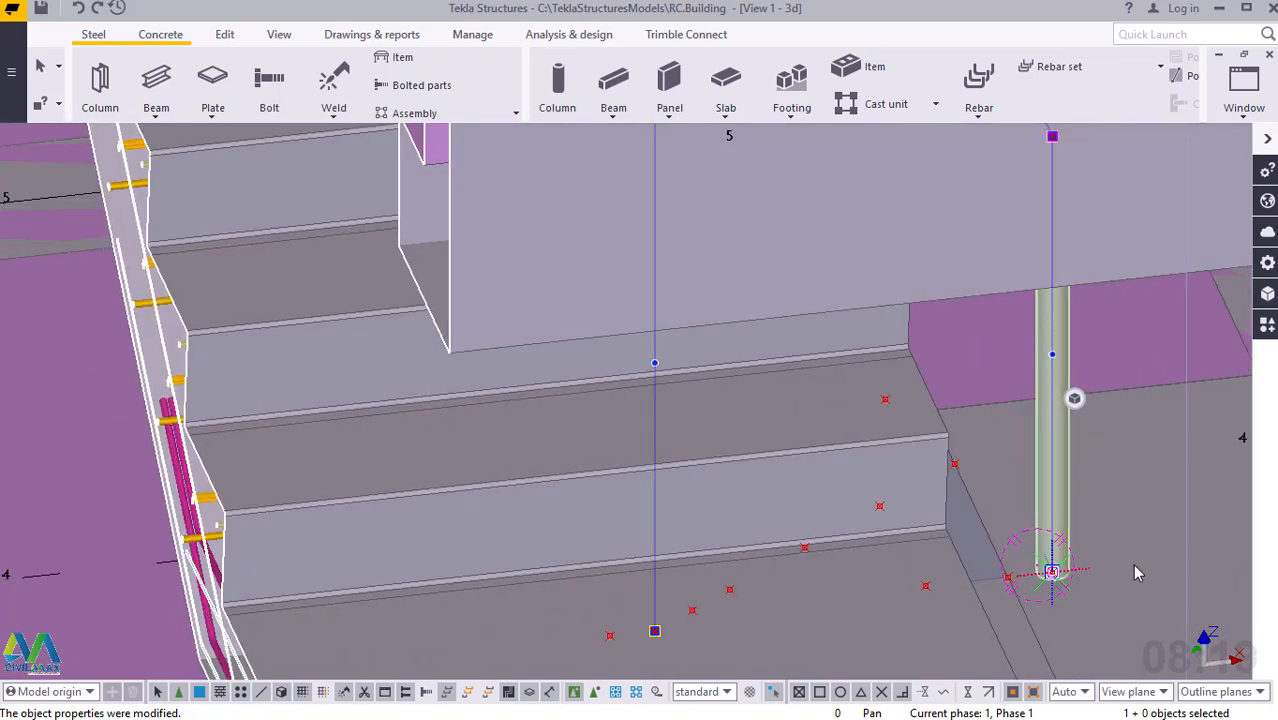
scroll(1121, 570, up, 2)
scroll(1085, 590, up, 3)
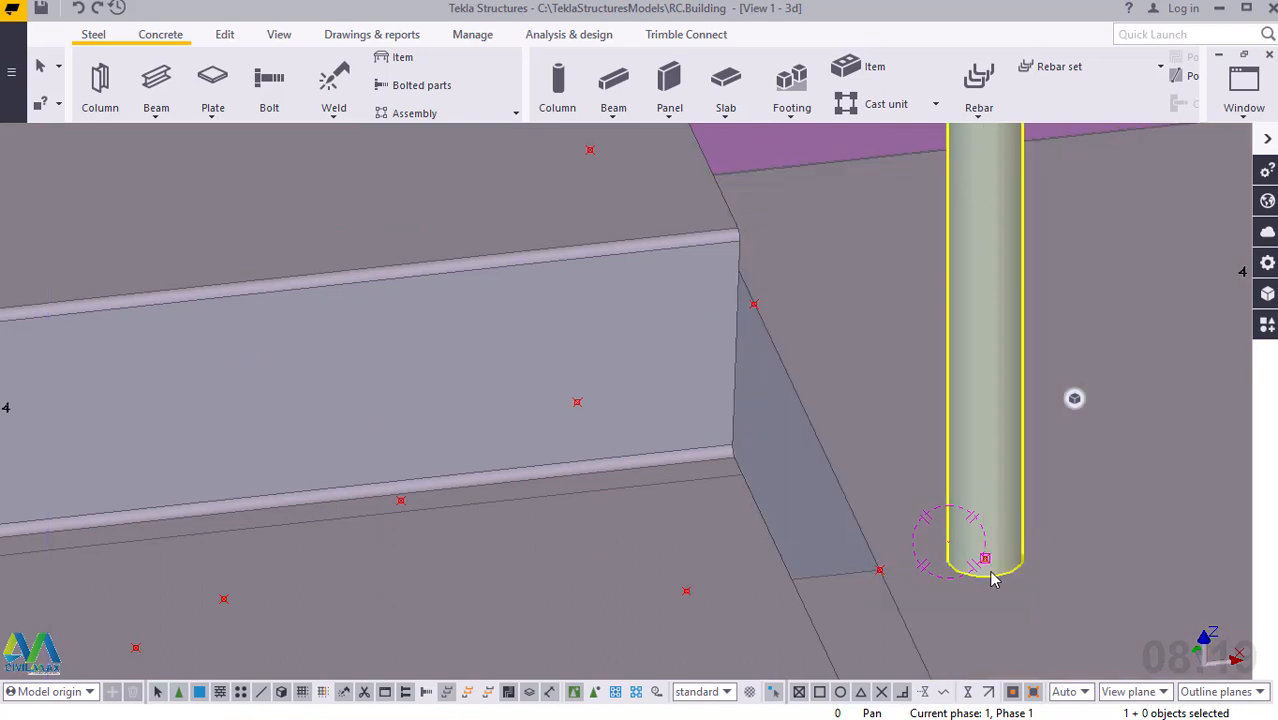
scroll(930, 400, up, 2)
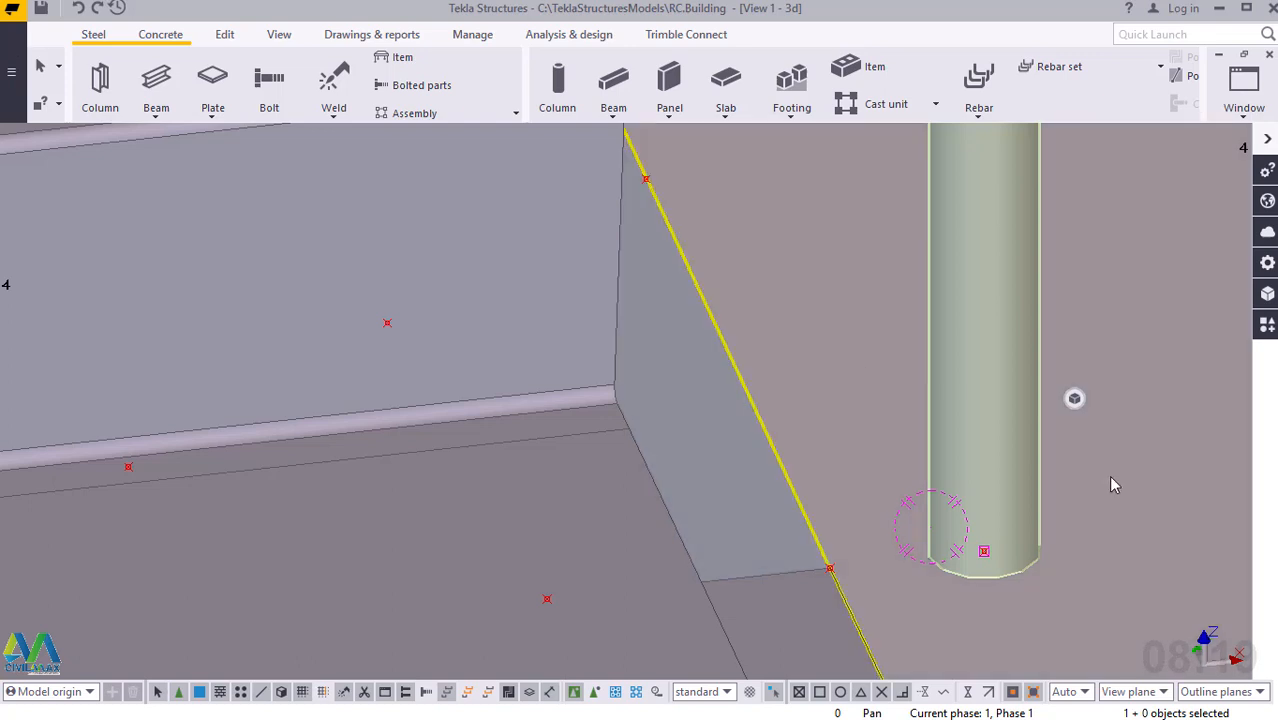
click(1111, 478)
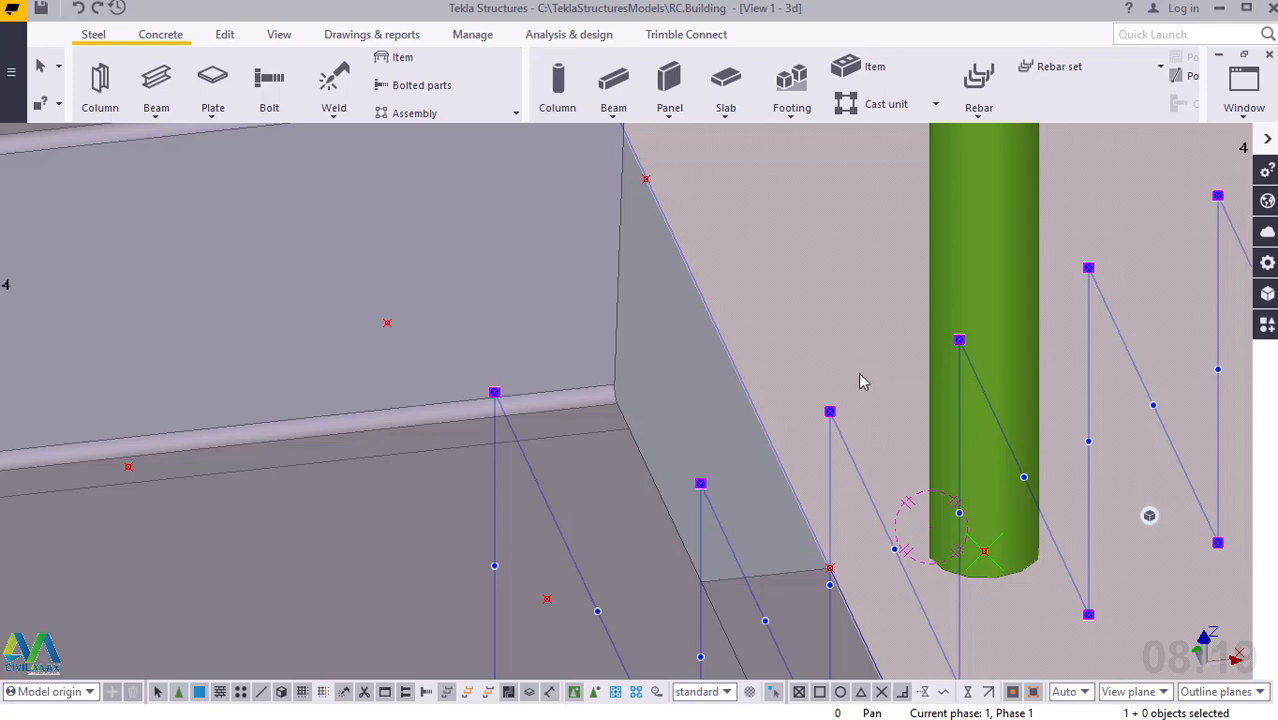
scroll(852, 396, down, 2)
scroll(846, 400, down, 3)
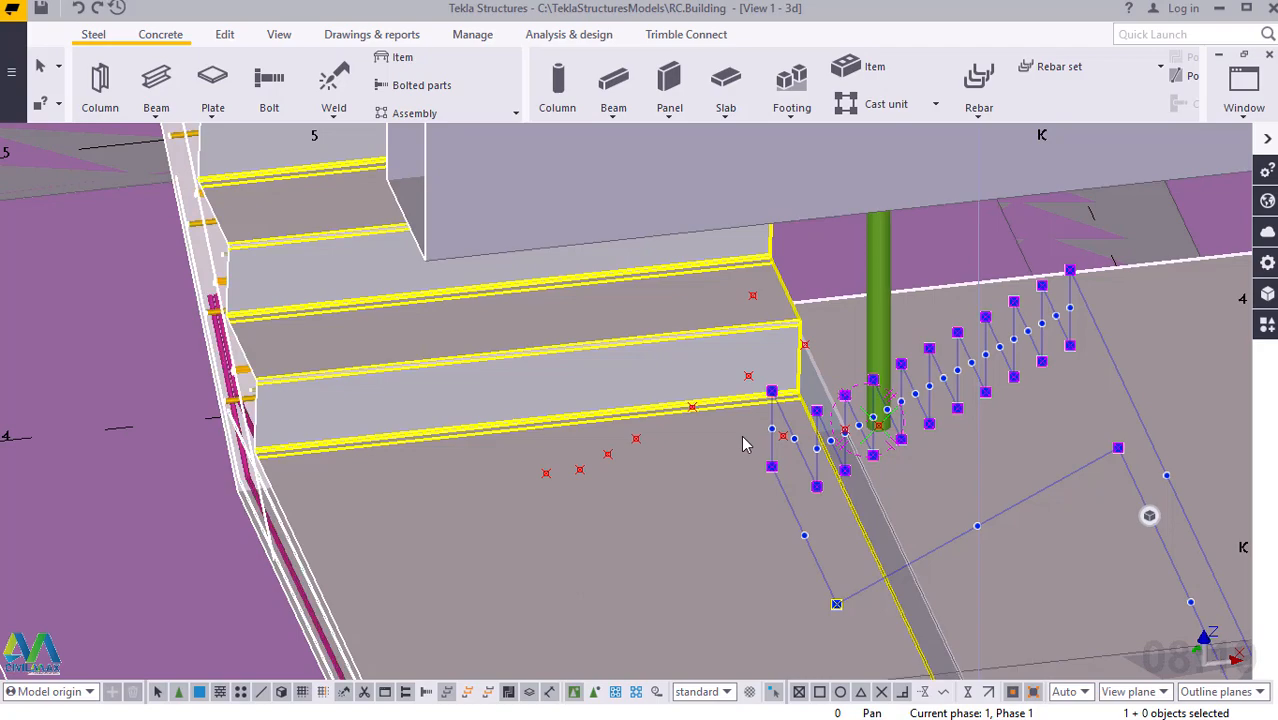
ctrl+middle_drag(782, 434, 871, 424)
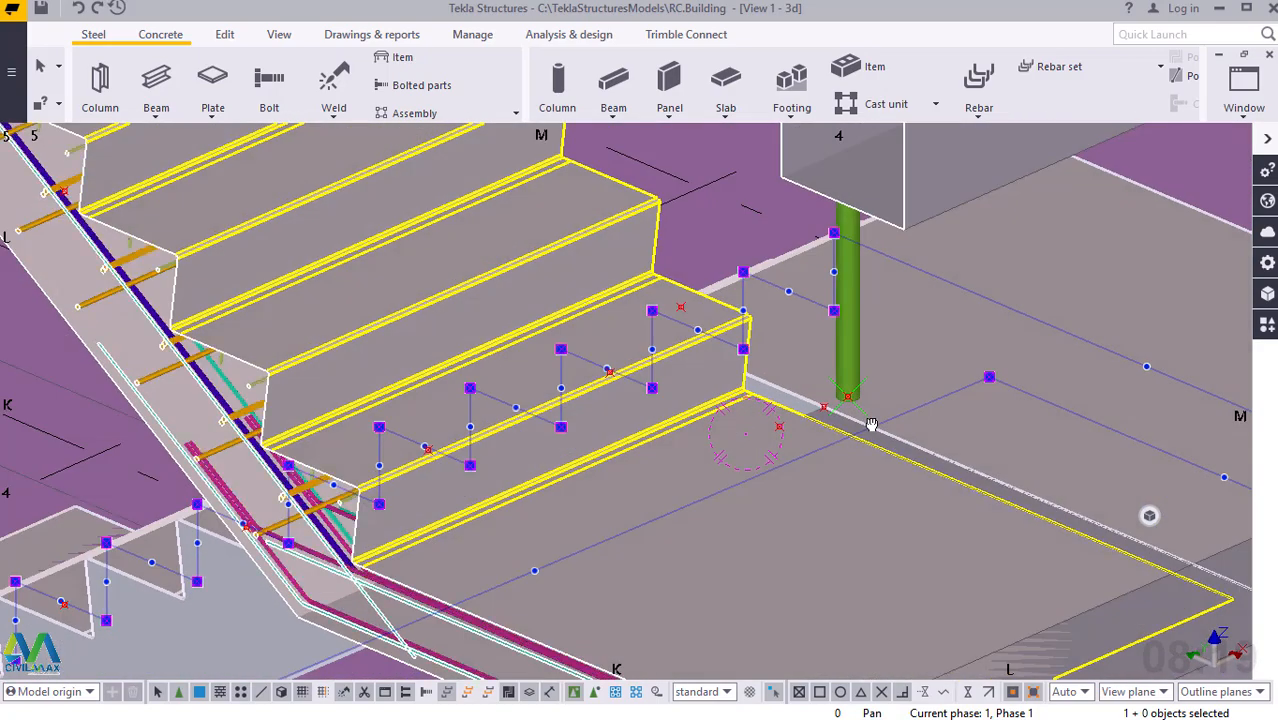
scroll(657, 280, up, 5)
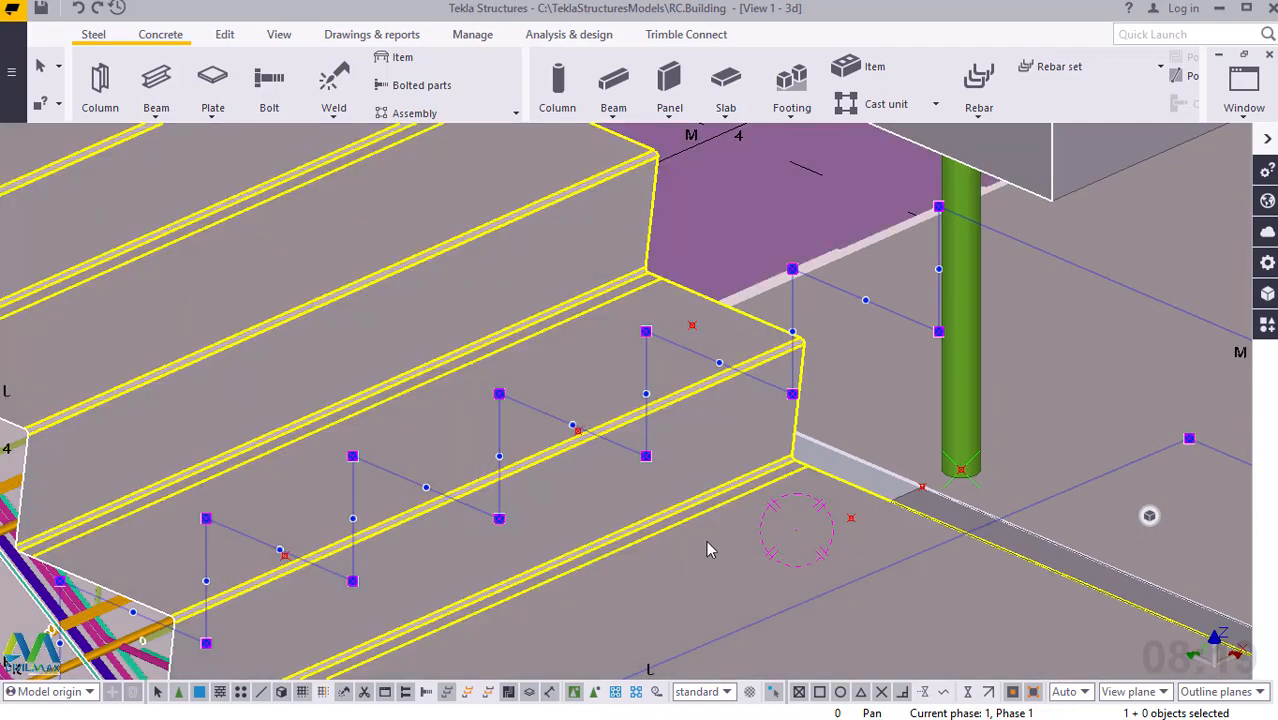
mouse_move(716, 551)
ctrl+middle_down()
mouse_move(782, 536)
mouse_move(930, 570)
ctrl+middle_up()
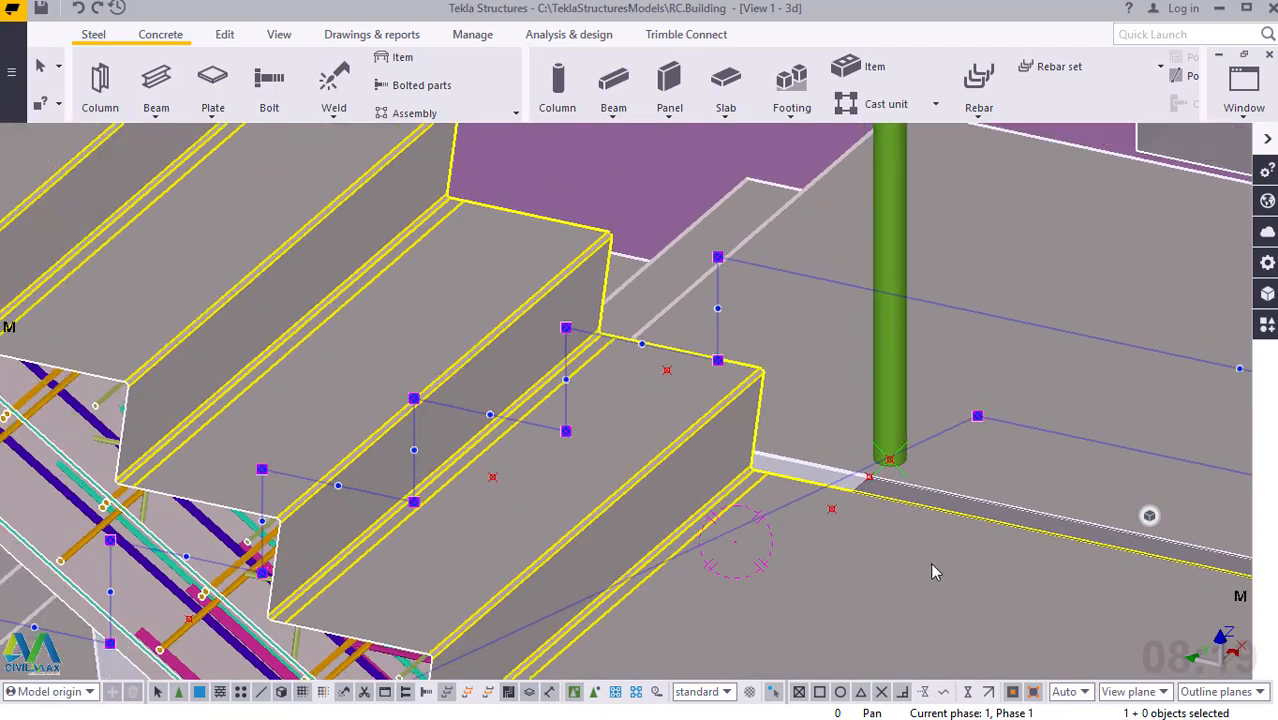
scroll(922, 561, down, 6)
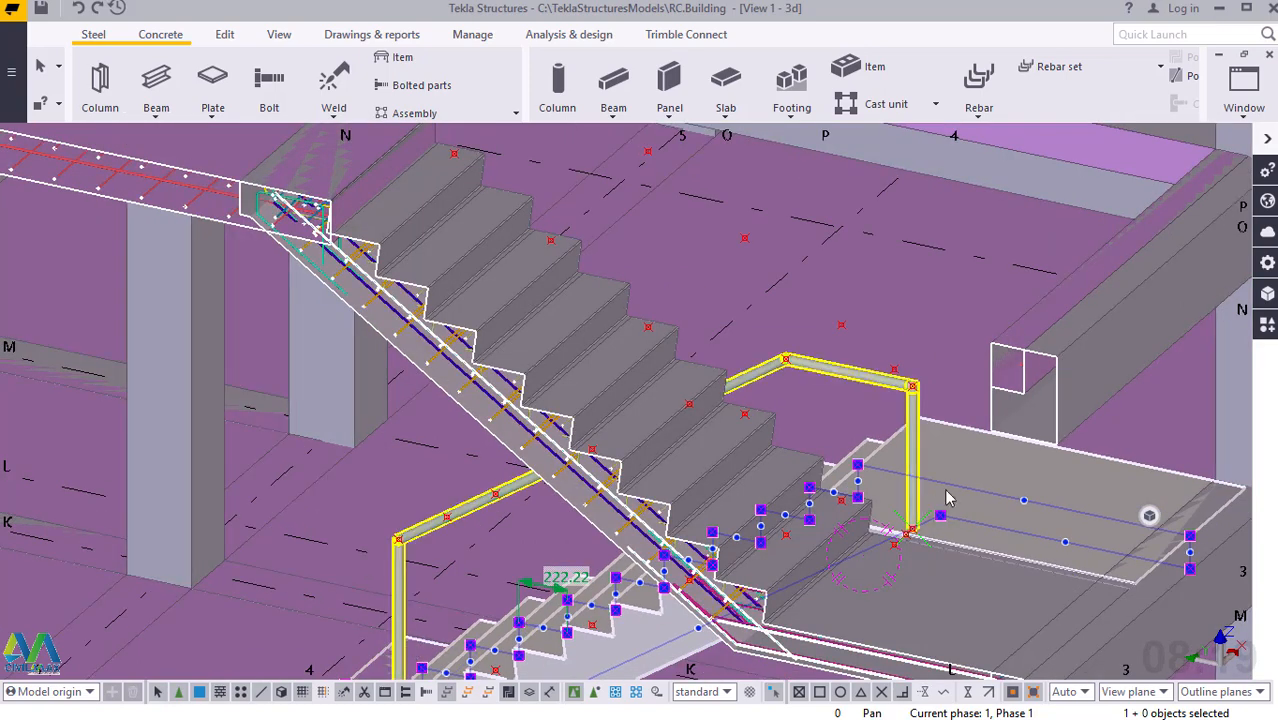
Review the complete handrail against both stair flights and the landing, including its bends above the landing.
click(962, 489)
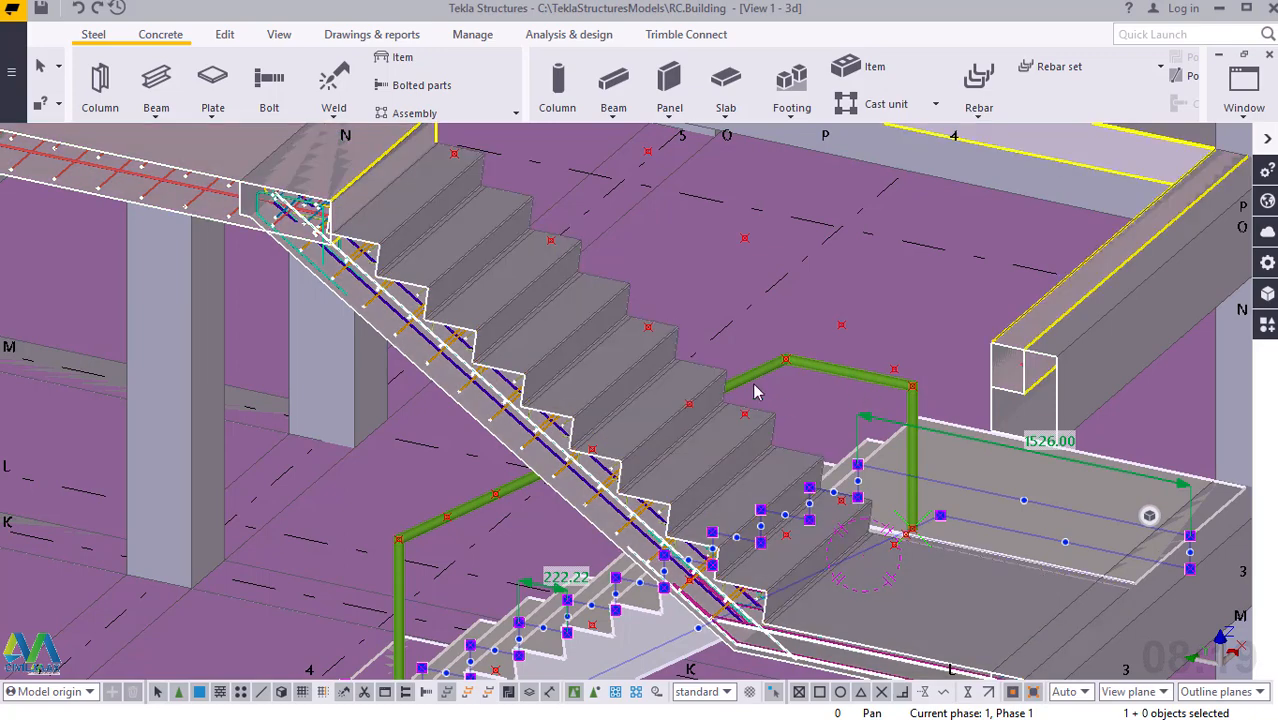
scroll(770, 345, down, 3)
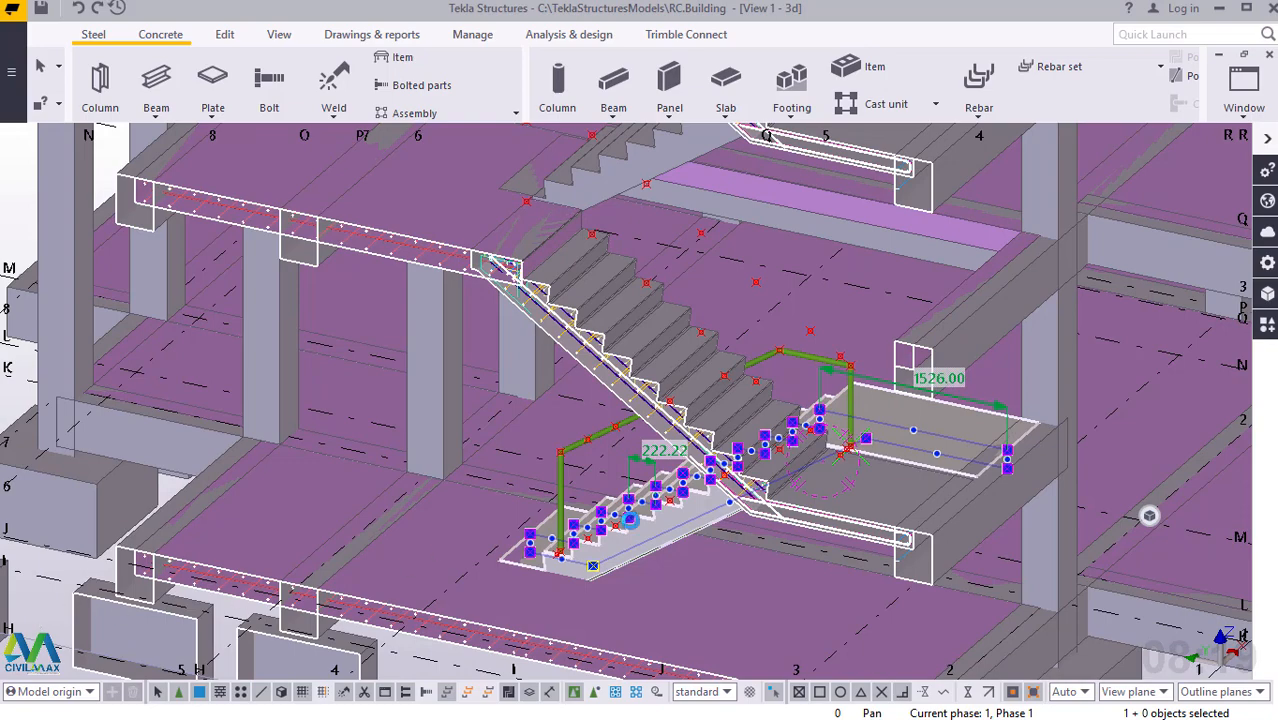
click(740, 493)
scroll(949, 368, up, 4)
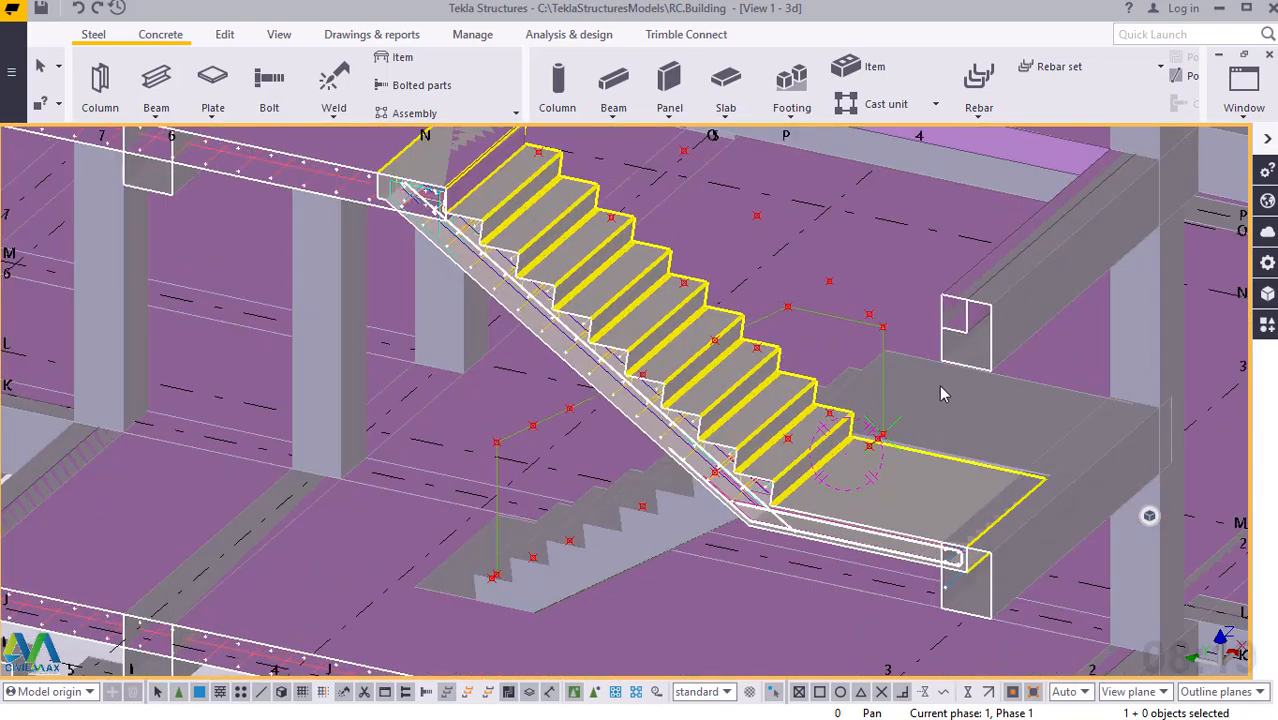
scroll(949, 368, up, 2)
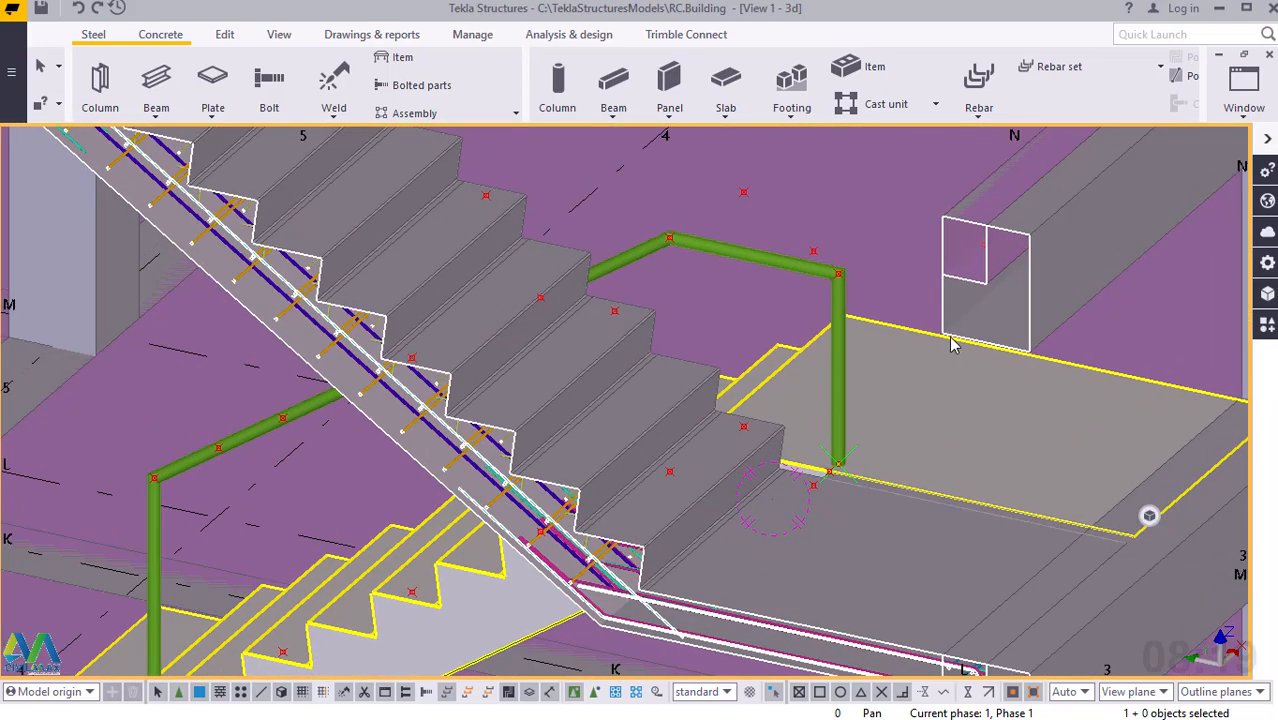
scroll(845, 285, up, 3)
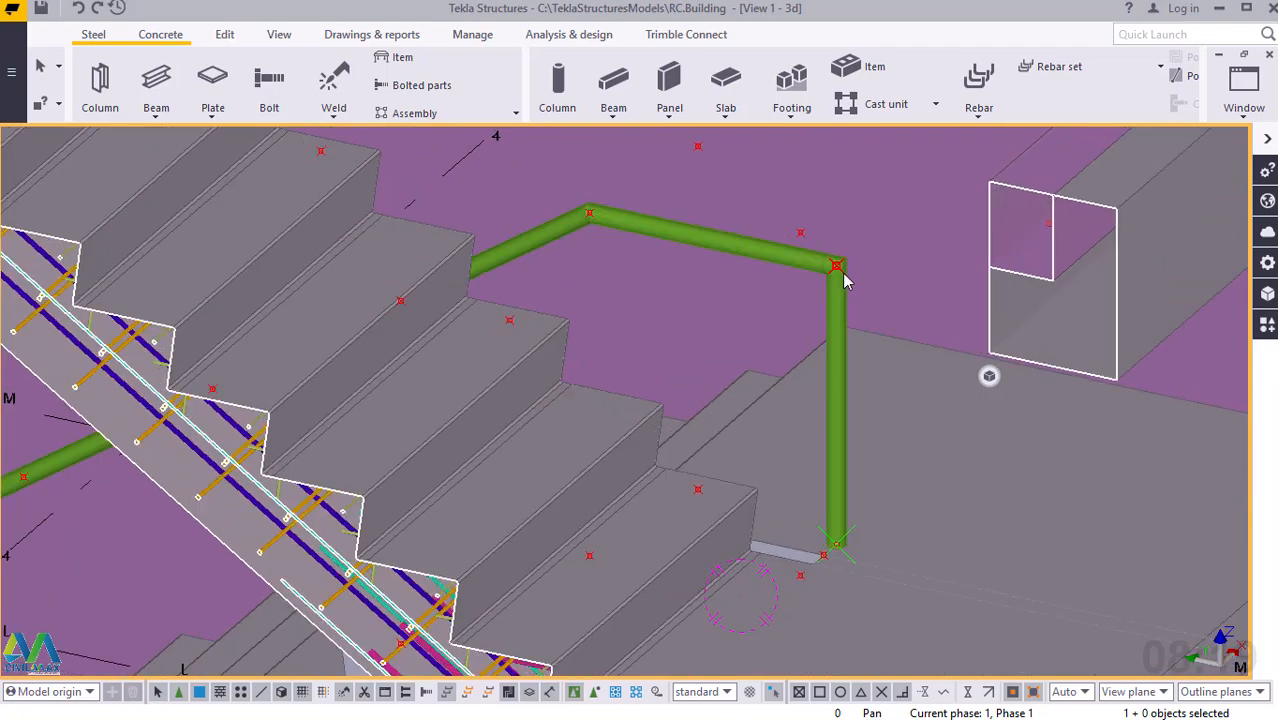
scroll(845, 280, up, 1)
click(835, 430)
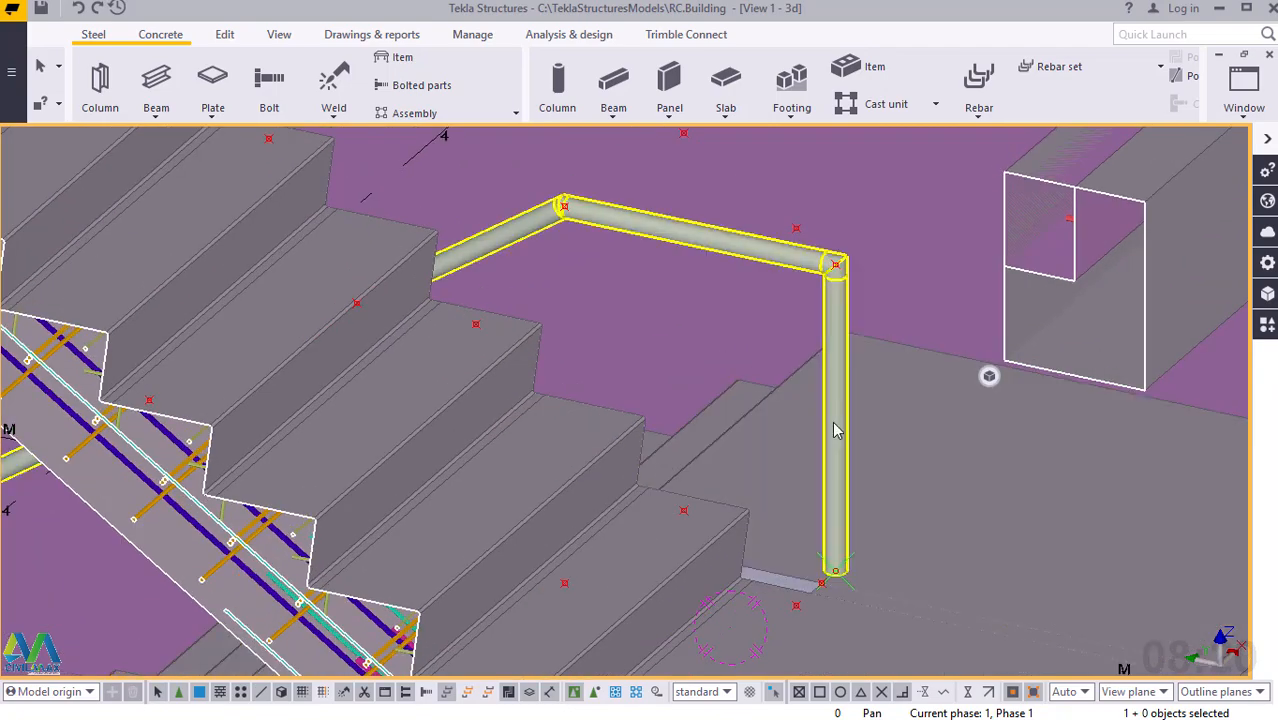
scroll(837, 479, down, 3)
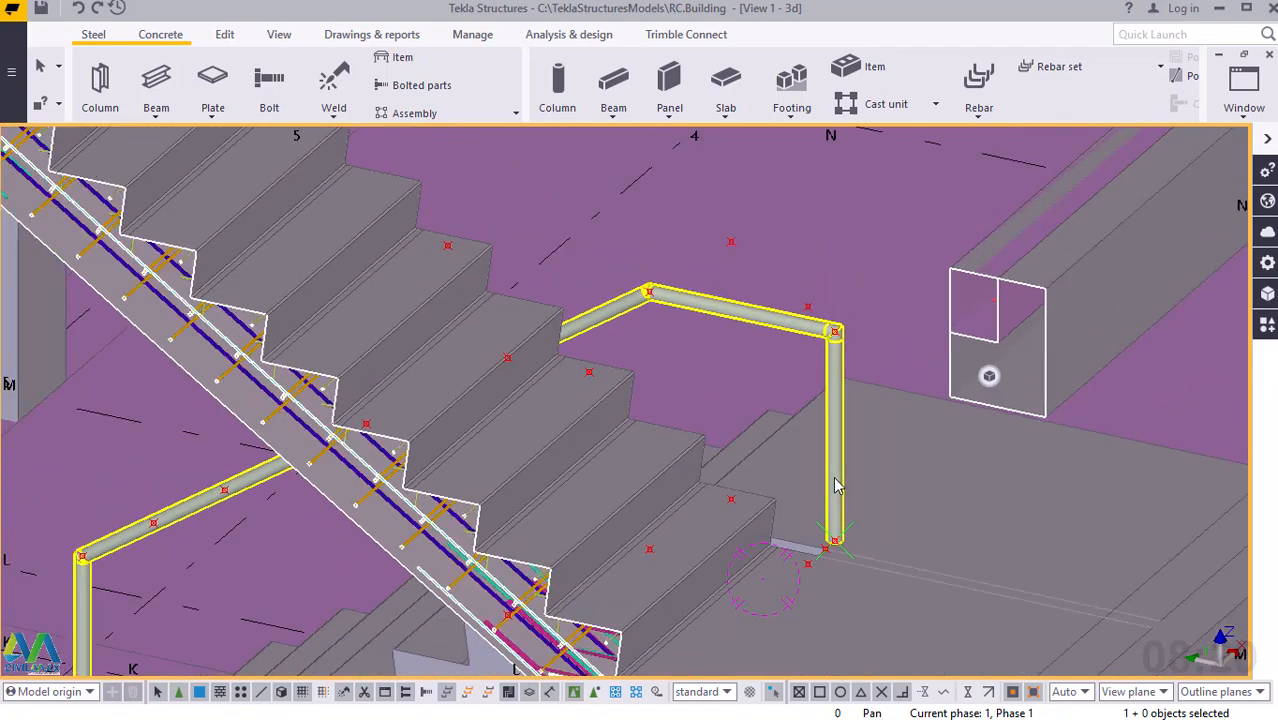
click(351, 191)
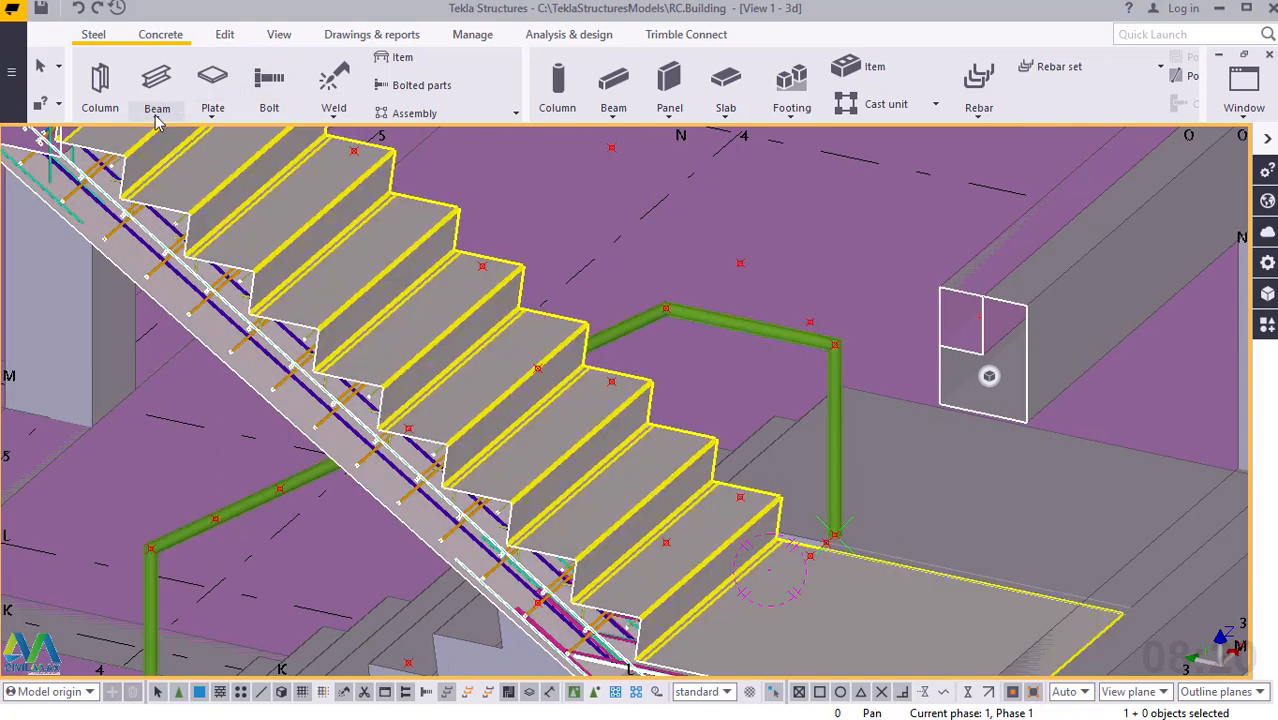
Start a second steel polybeam at the landing point beside the bottom step and run it vertically 800 mm to the offset point.
click(157, 118)
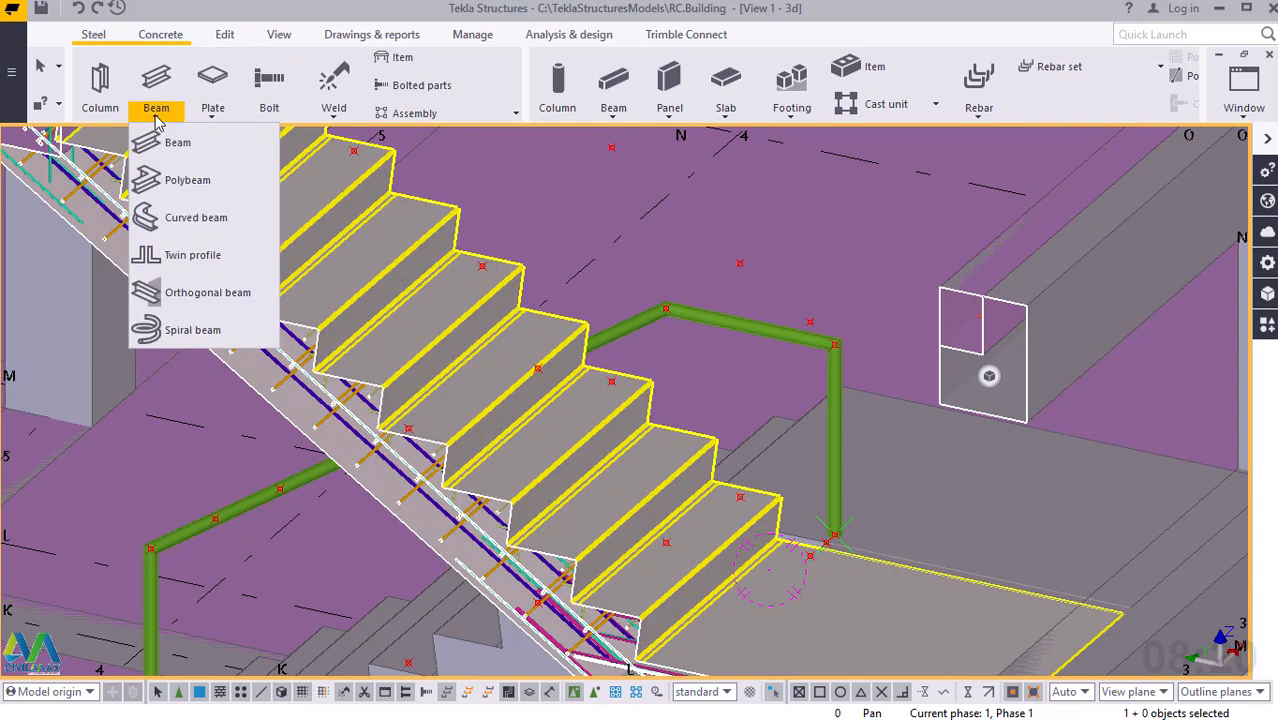
click(186, 182)
scroll(847, 497, up, 1)
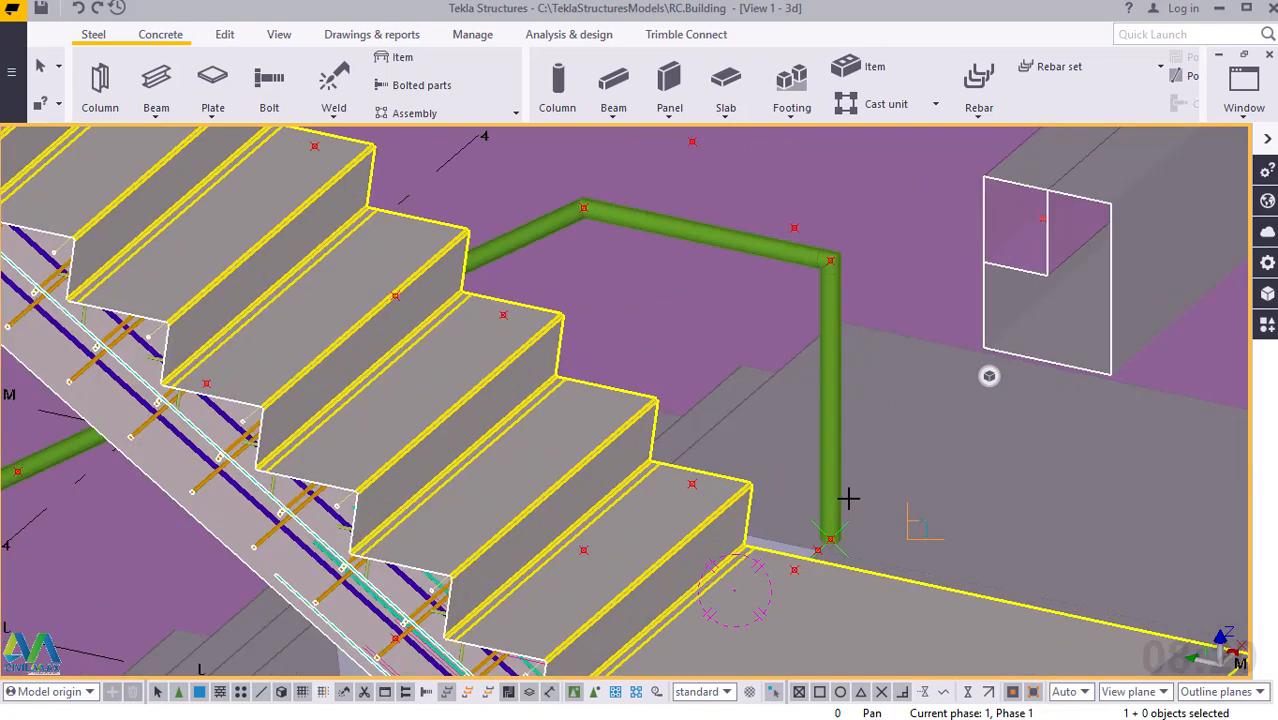
scroll(825, 560, up, 2)
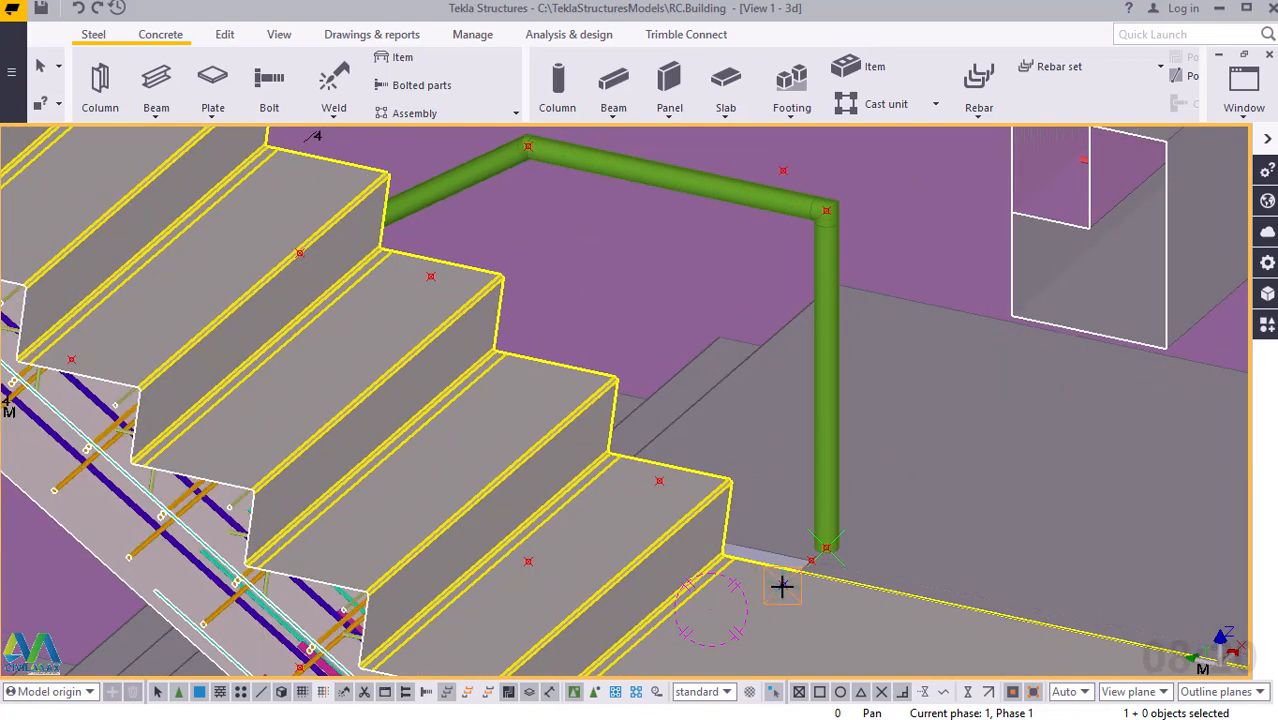
click(782, 586)
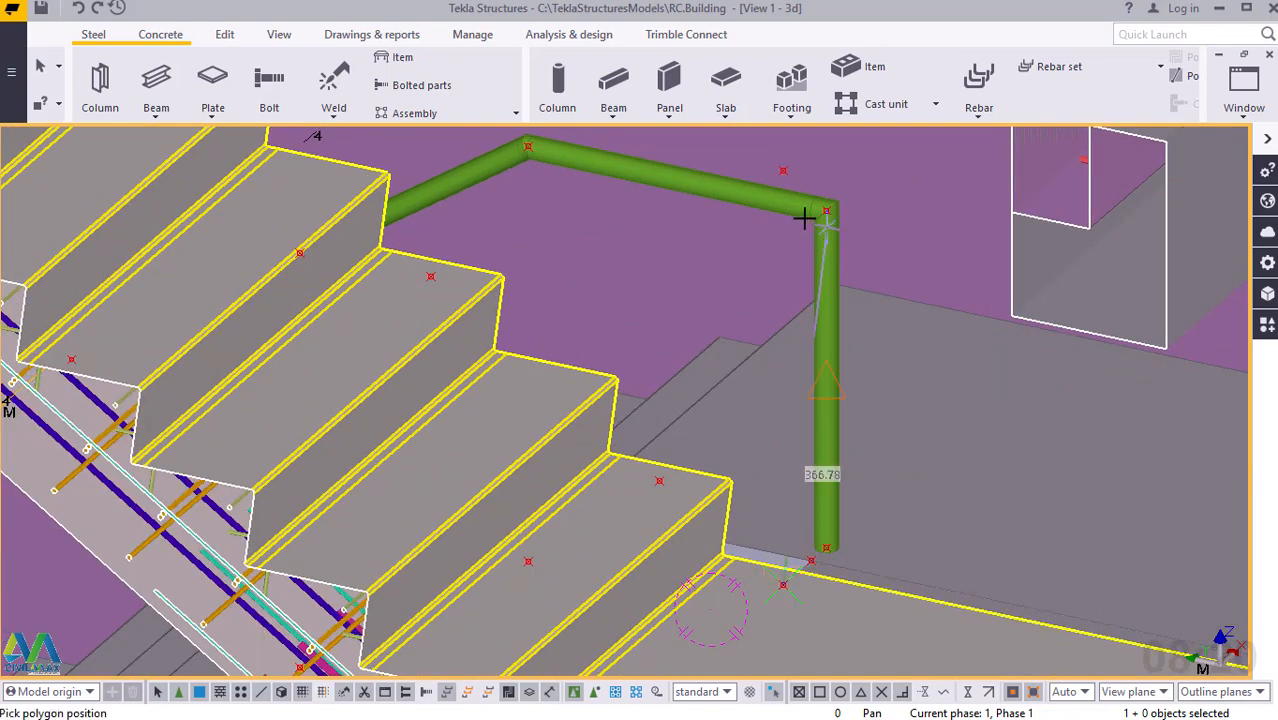
click(783, 170)
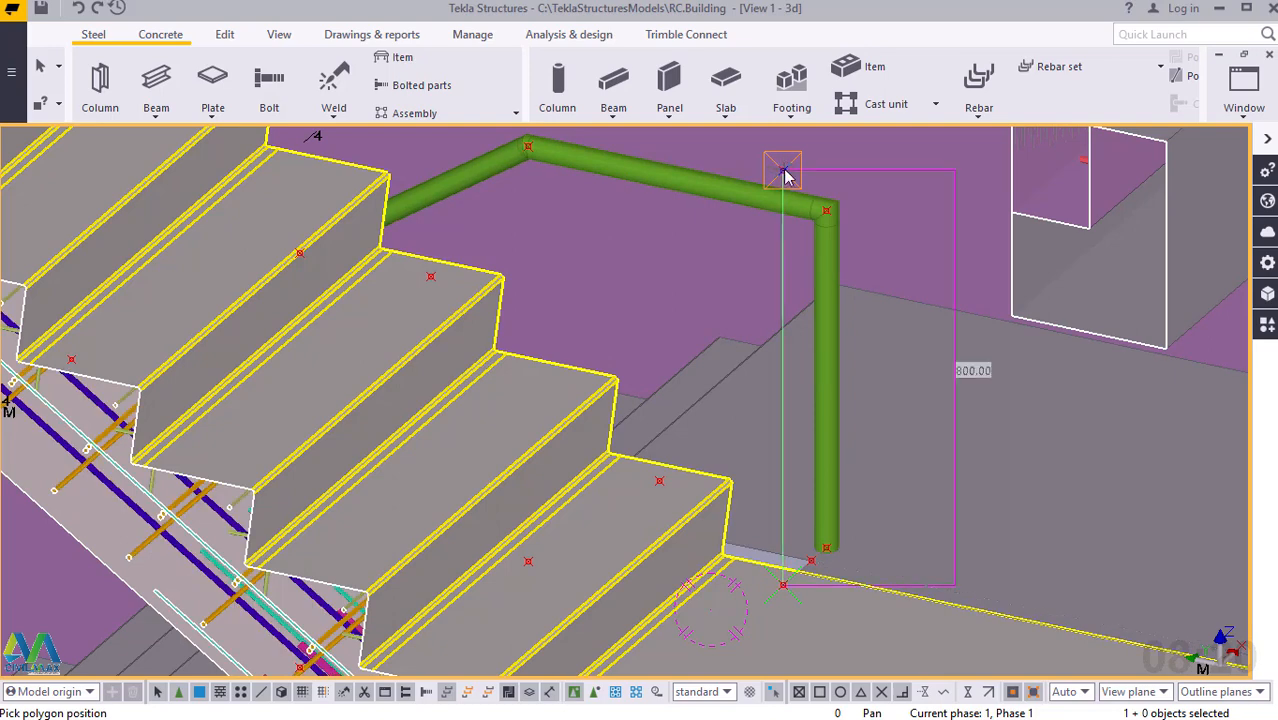
Continue the polybeam up the slope of the upper flight to its last offset point, then across to the point above the upper floor.
scroll(981, 603, down, 2)
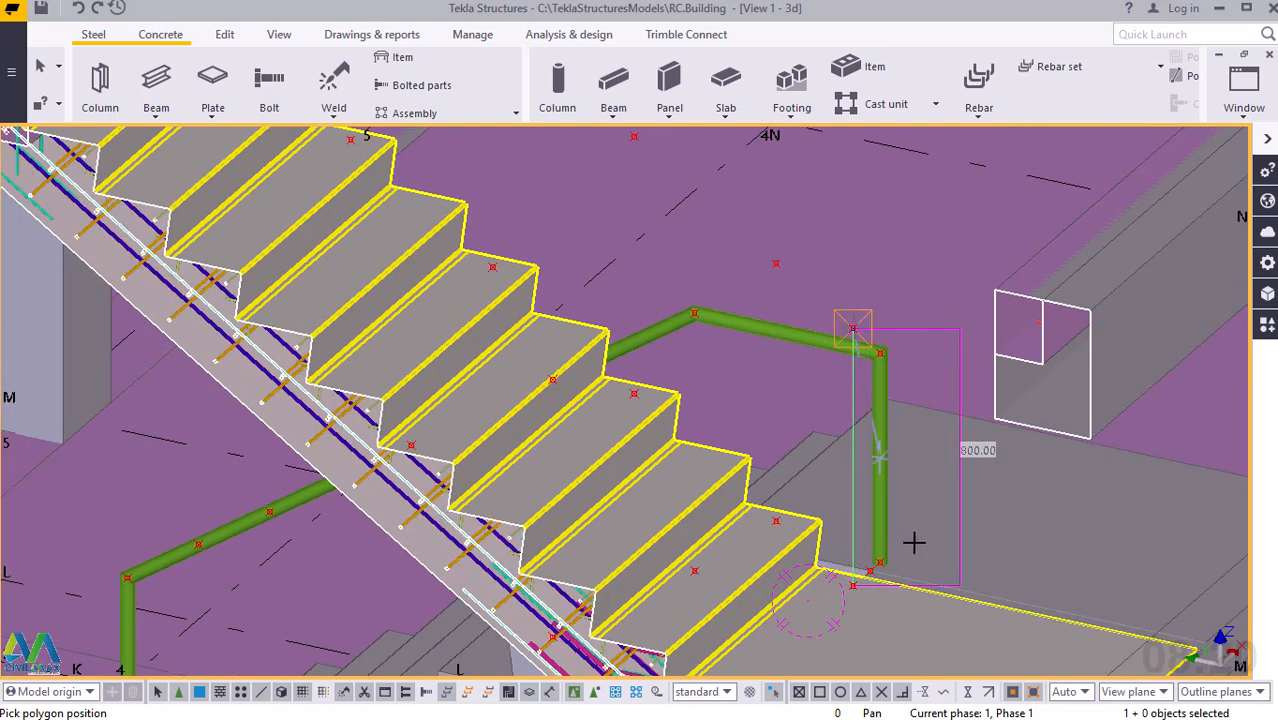
scroll(956, 586, down, 2)
scroll(958, 591, down, 2)
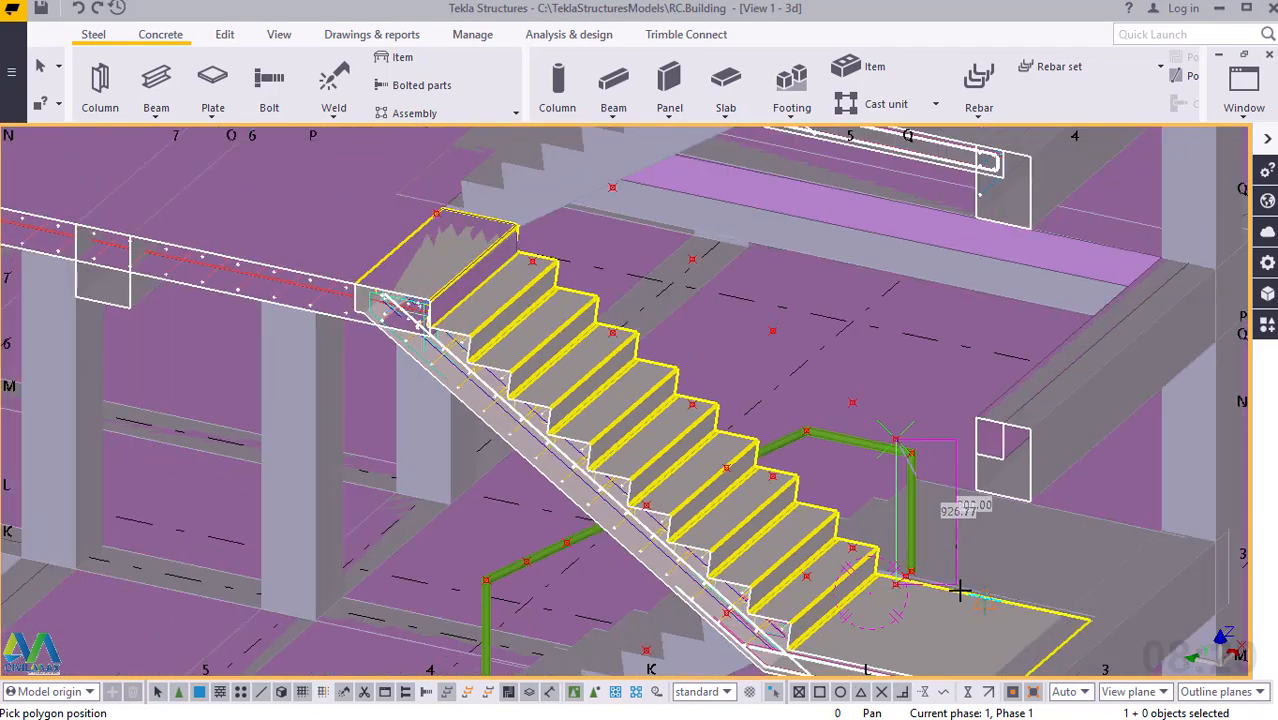
scroll(958, 591, down, 1)
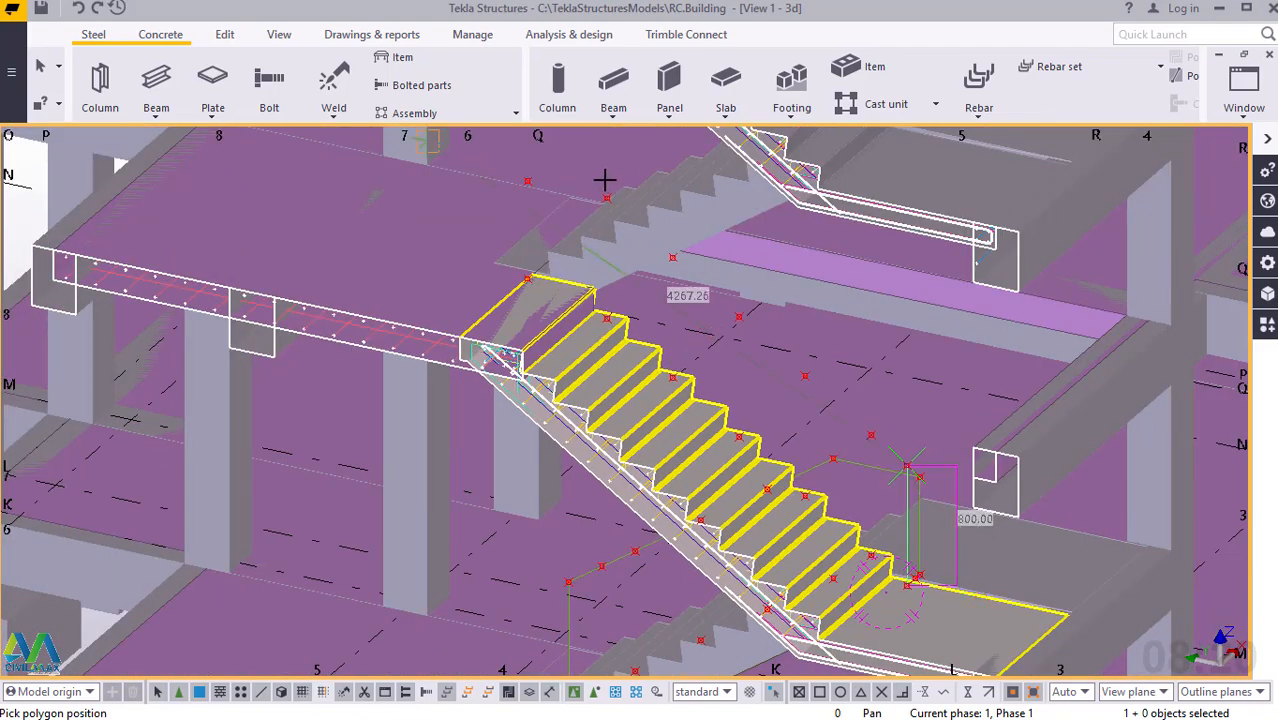
scroll(605, 180, up, 3)
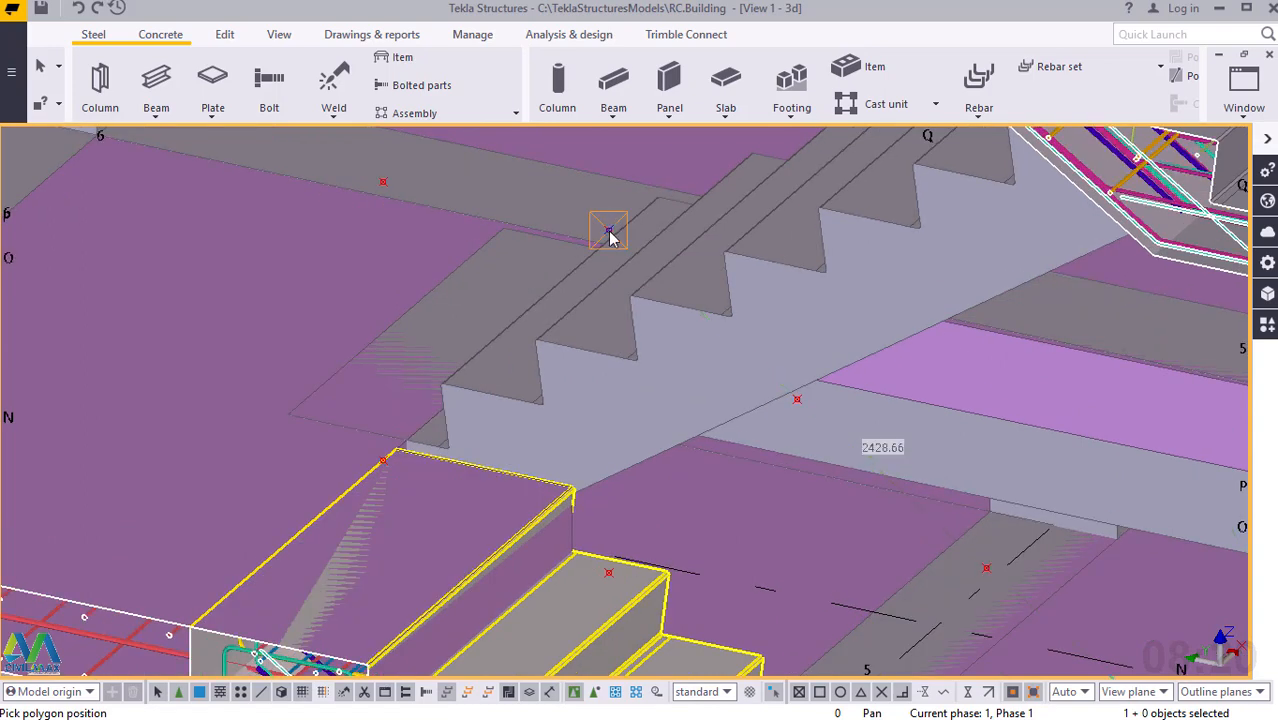
click(608, 230)
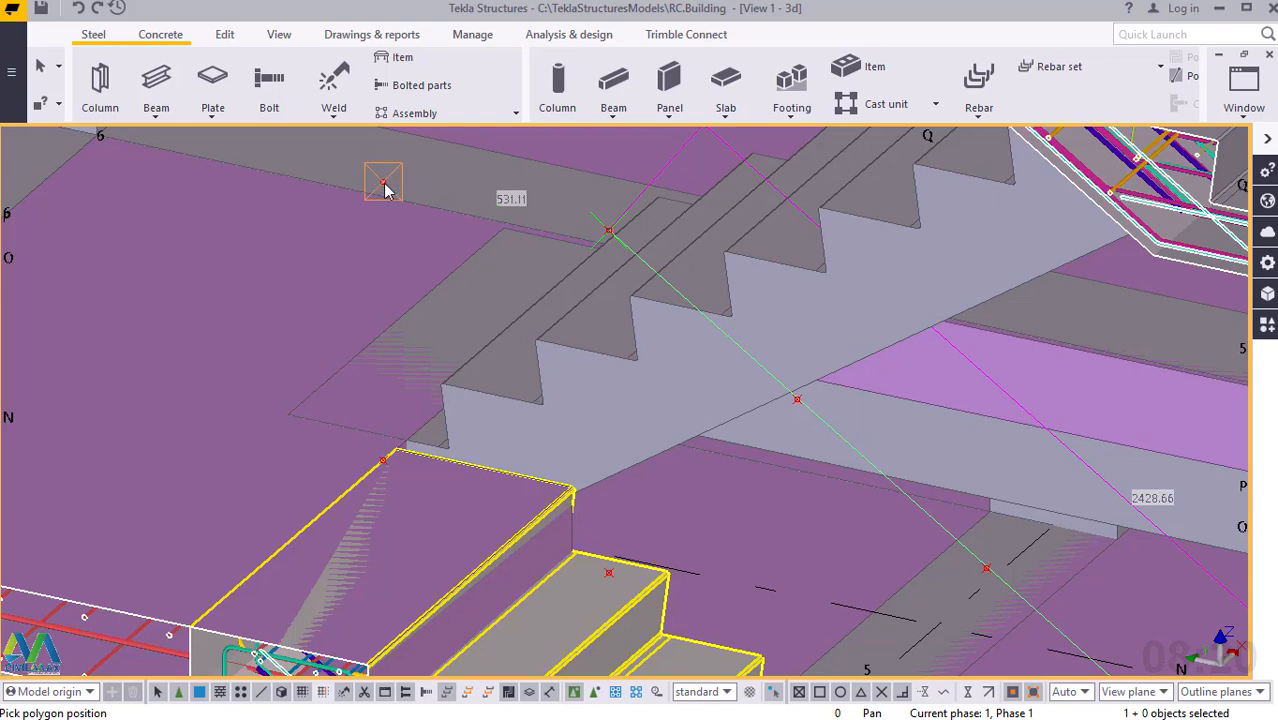
click(383, 182)
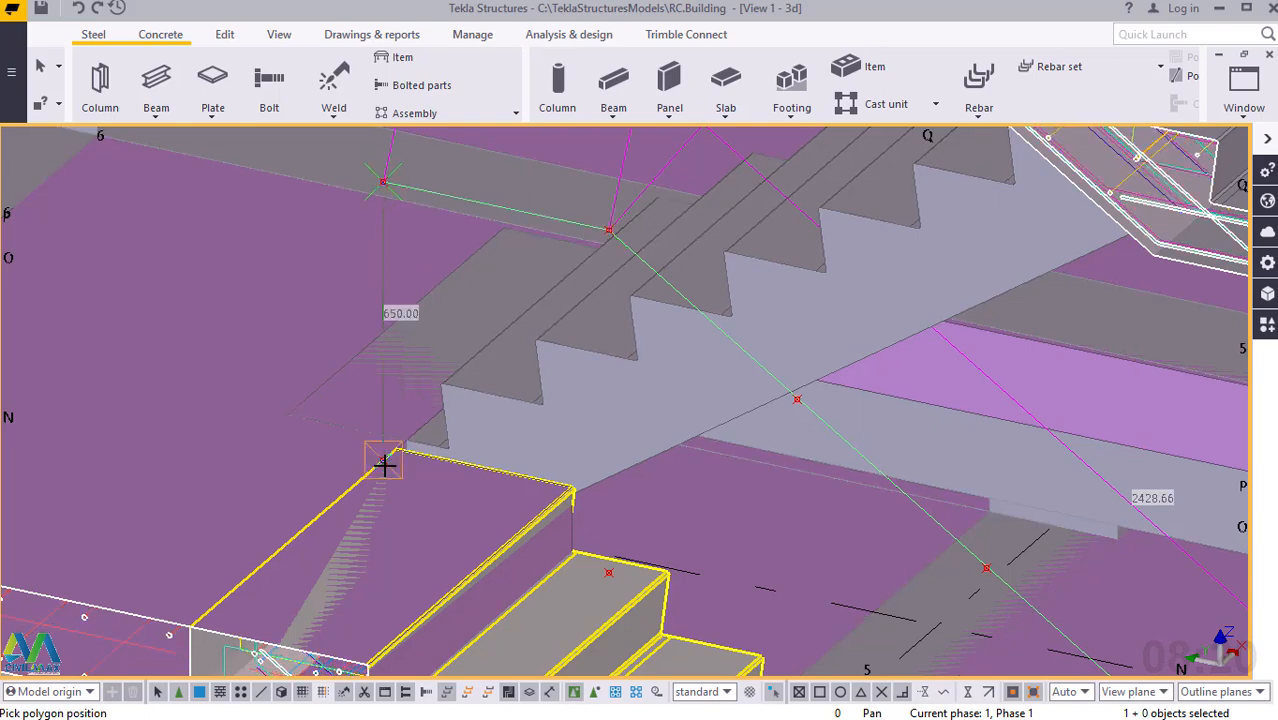
Bring the polybeam vertically down to the construction point on the upper floor's edge and complete the handrail.
scroll(384, 464, up, 5)
scroll(390, 459, up, 2)
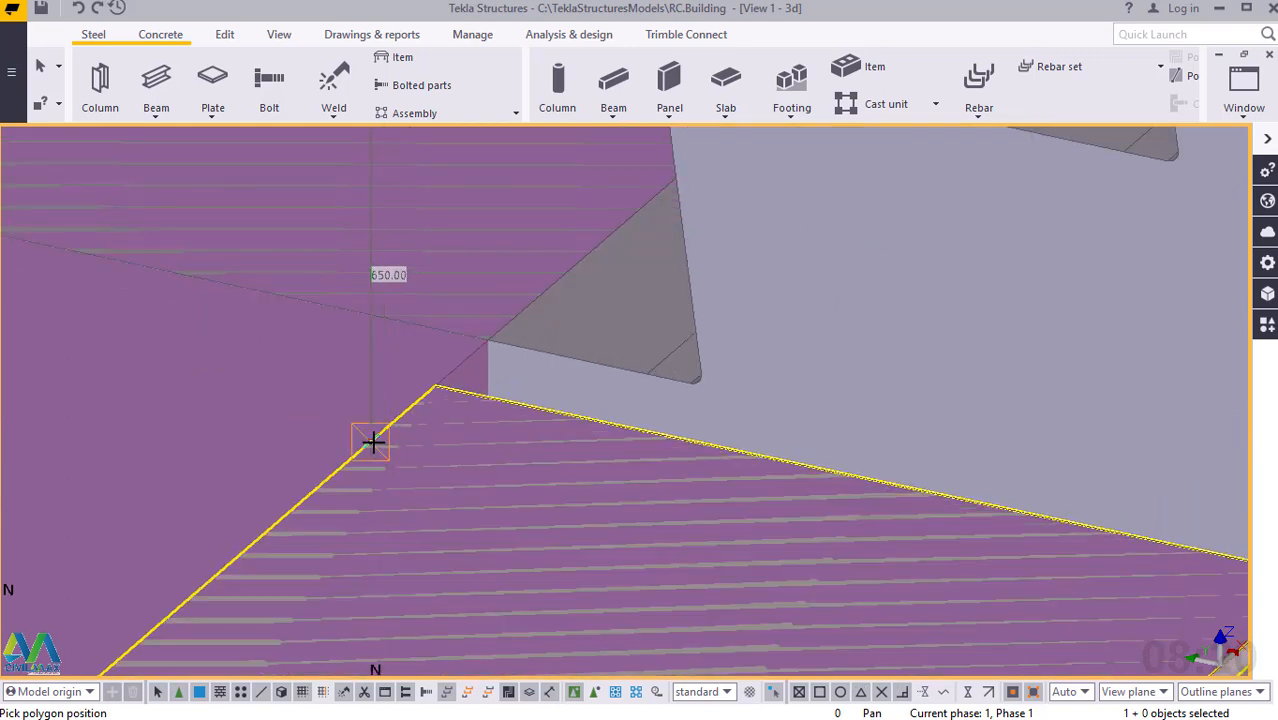
click(371, 443)
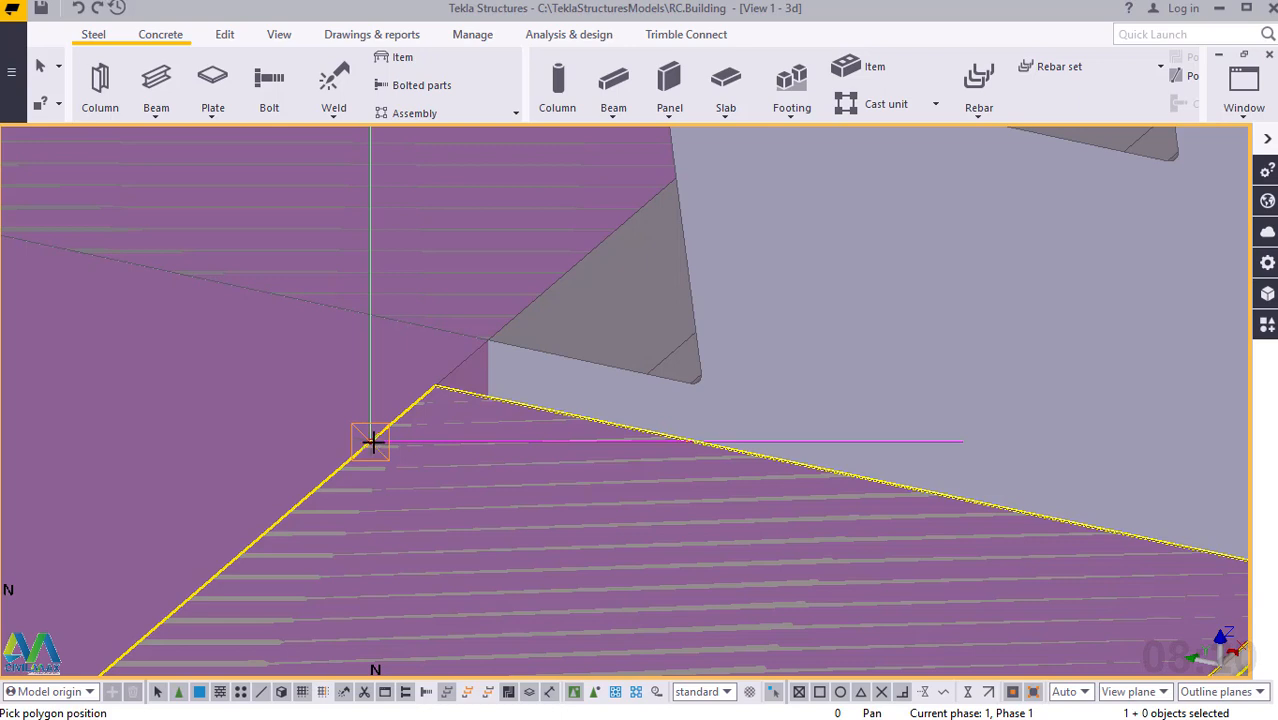
click(371, 441)
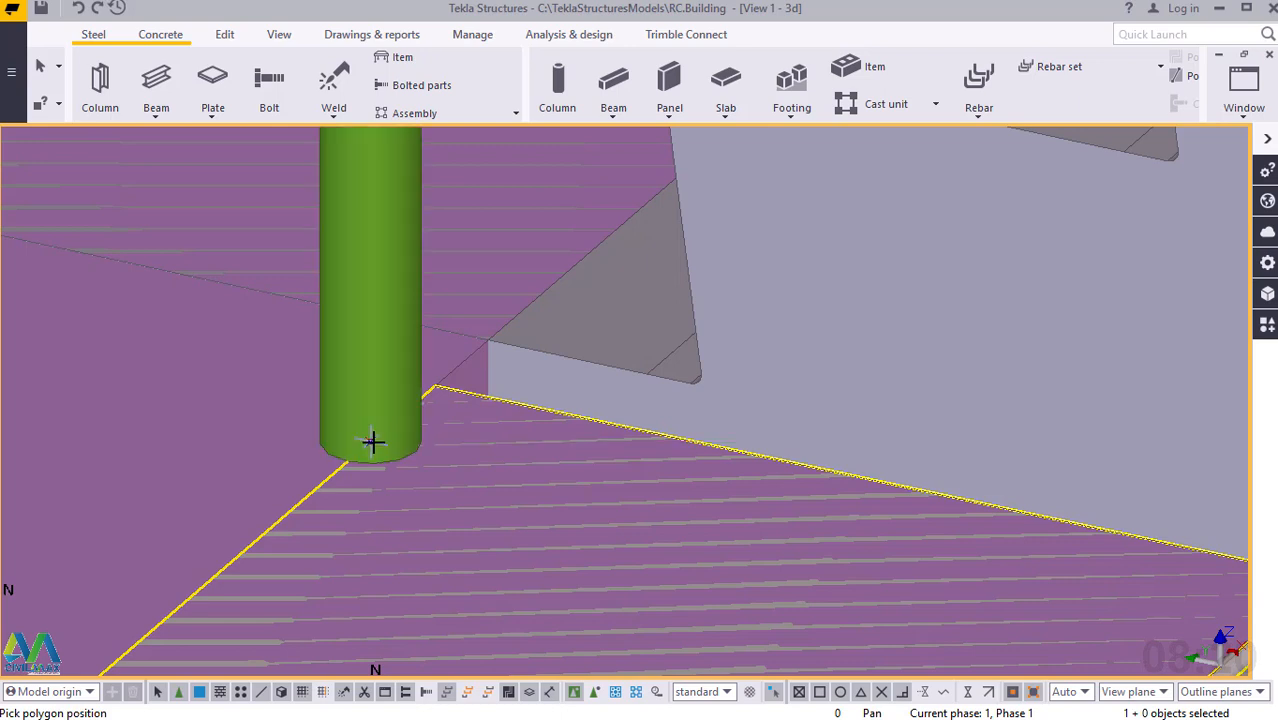
right_click(361, 283)
click(364, 284)
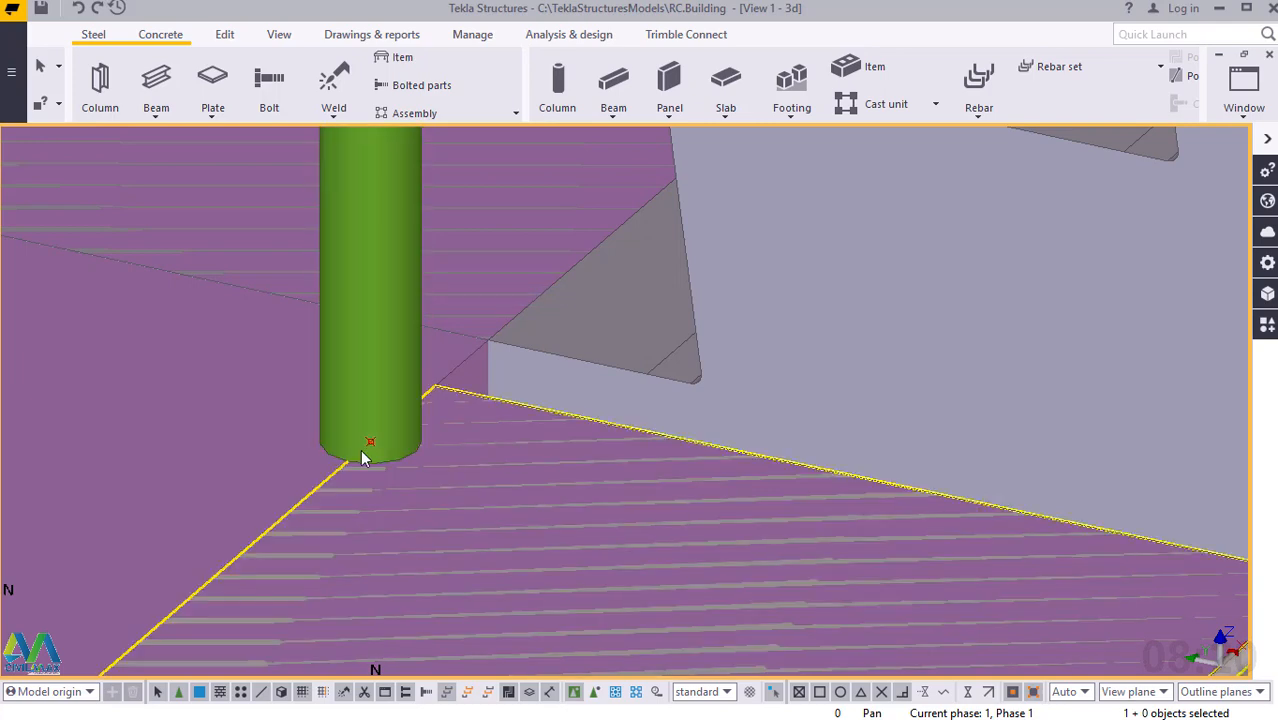
Examine the new upper-flight handrail from its floor-level post down to the landing and in relation to the surrounding building.
ctrl+middle_drag(364, 449, 338, 508)
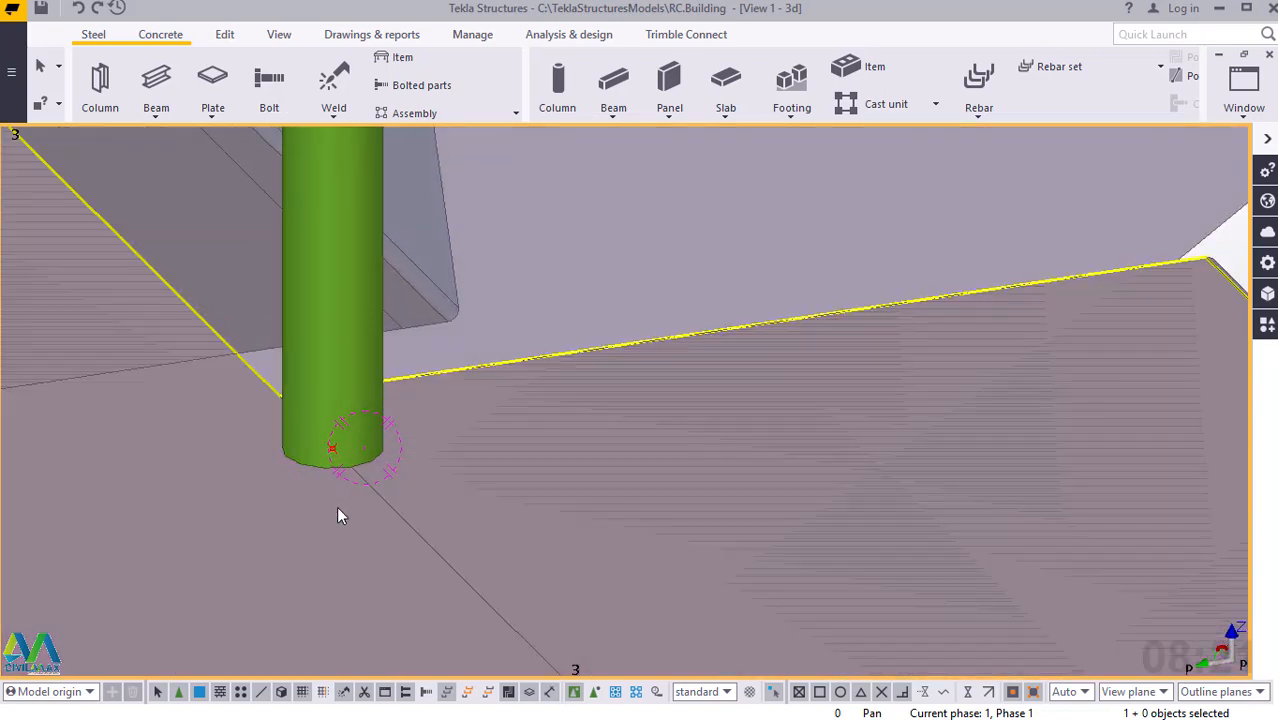
scroll(340, 512, down, 6)
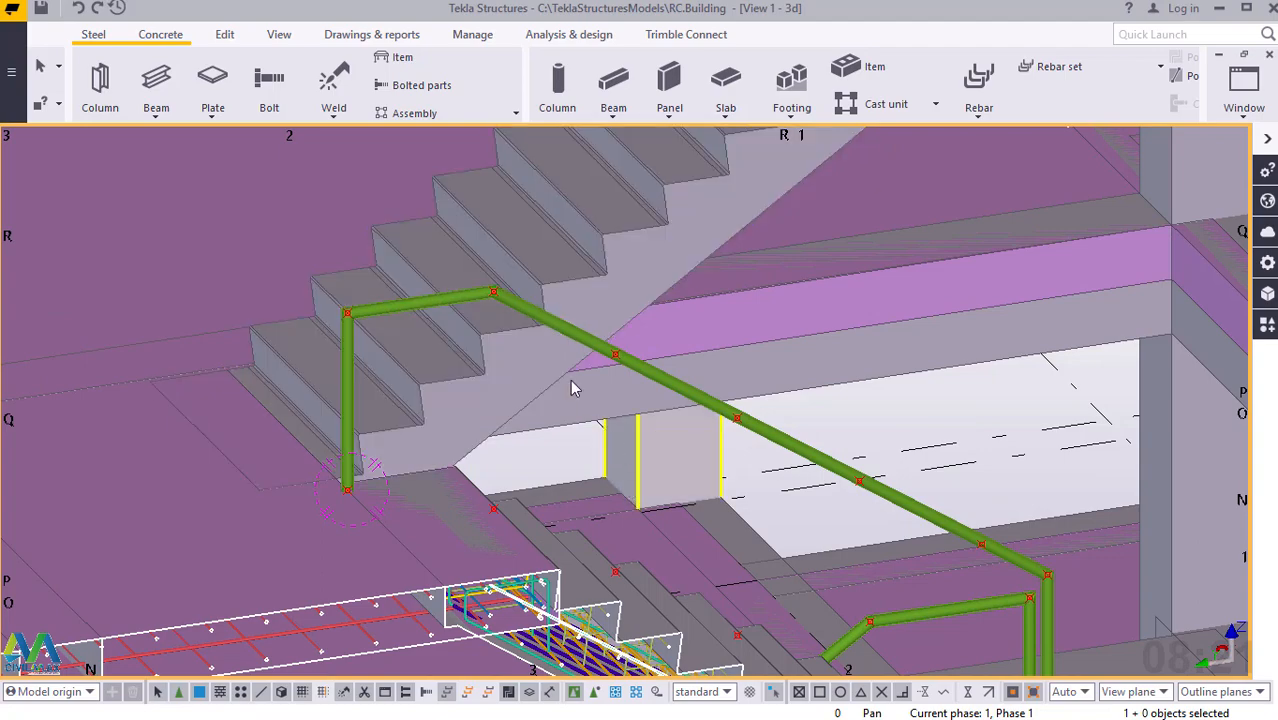
ctrl+middle_drag(570, 379, 735, 490)
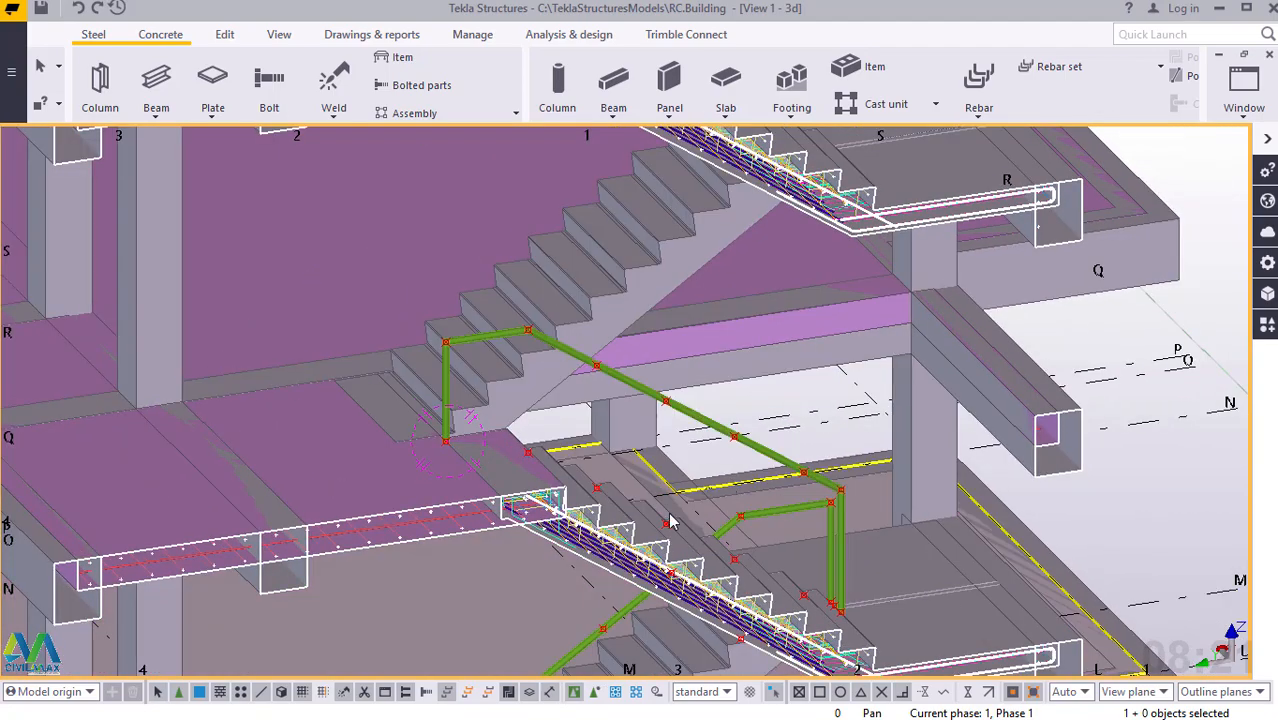
ctrl+middle_drag(670, 520, 670, 435)
scroll(677, 428, down, 5)
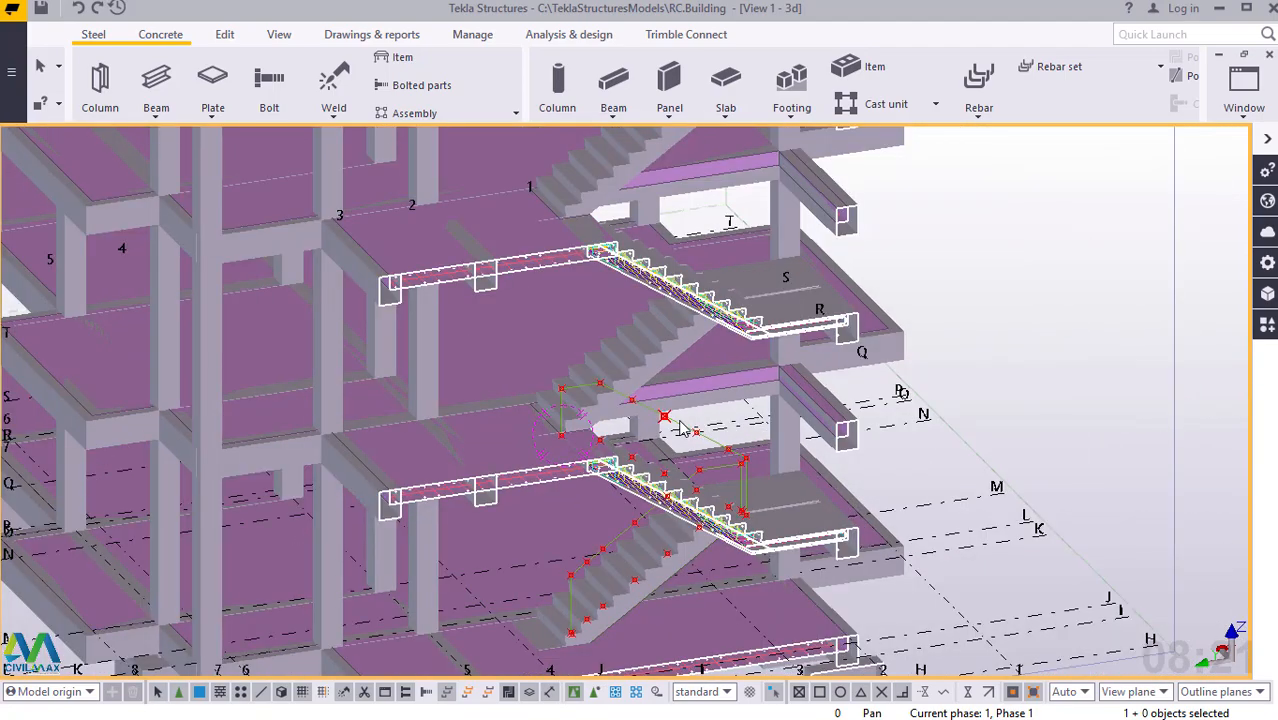
Model an 800 mm intermediate steel post on the lower flight from the step's construction point up to the handrail point directly above.
scroll(650, 540, up, 8)
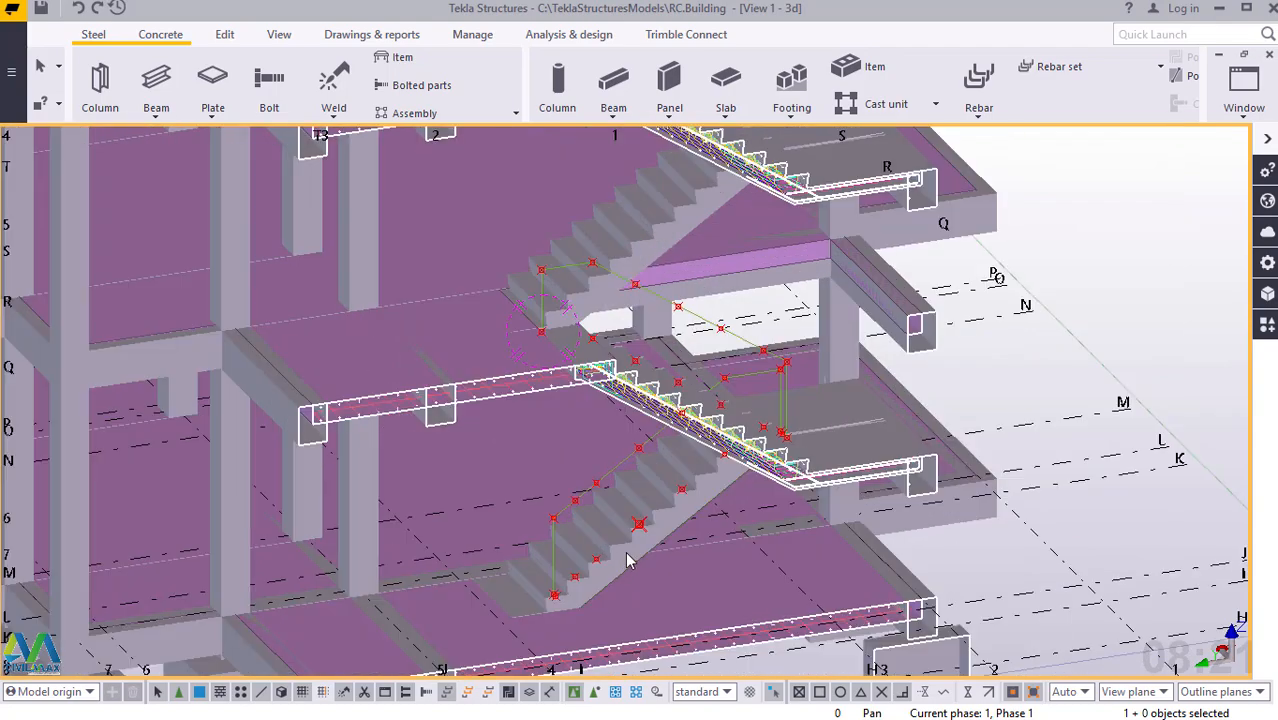
scroll(549, 548, up, 5)
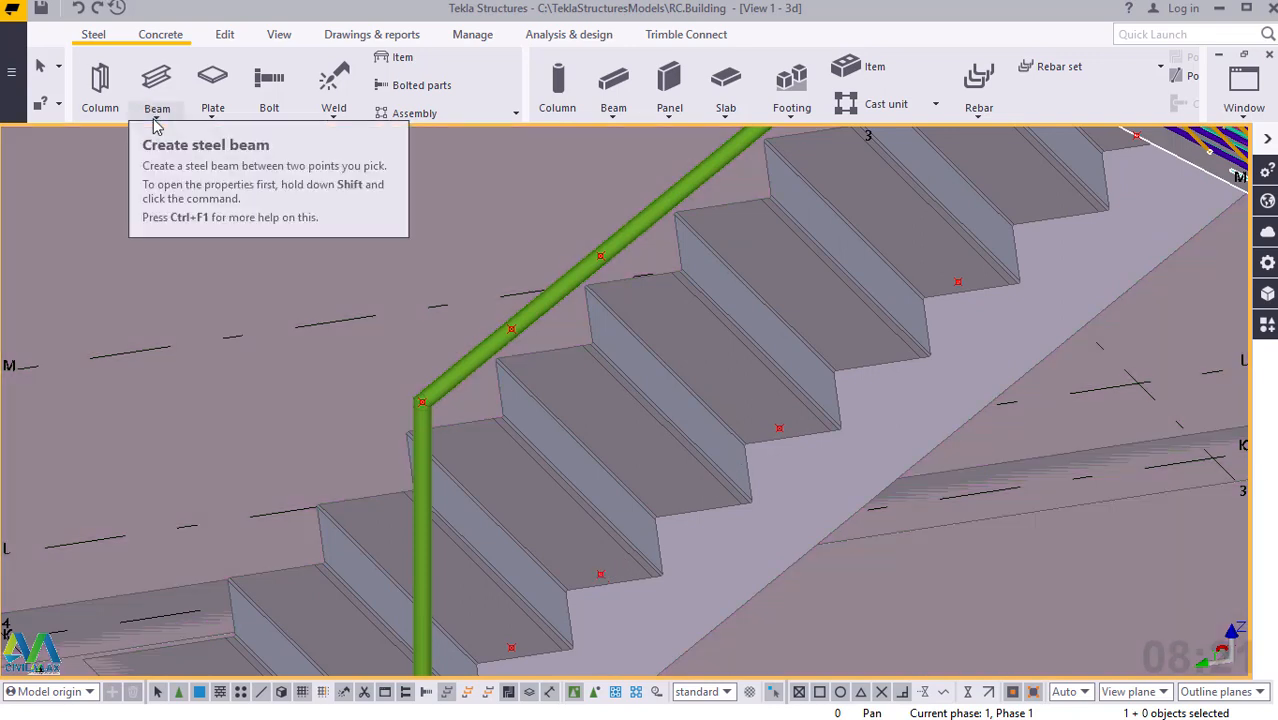
click(156, 118)
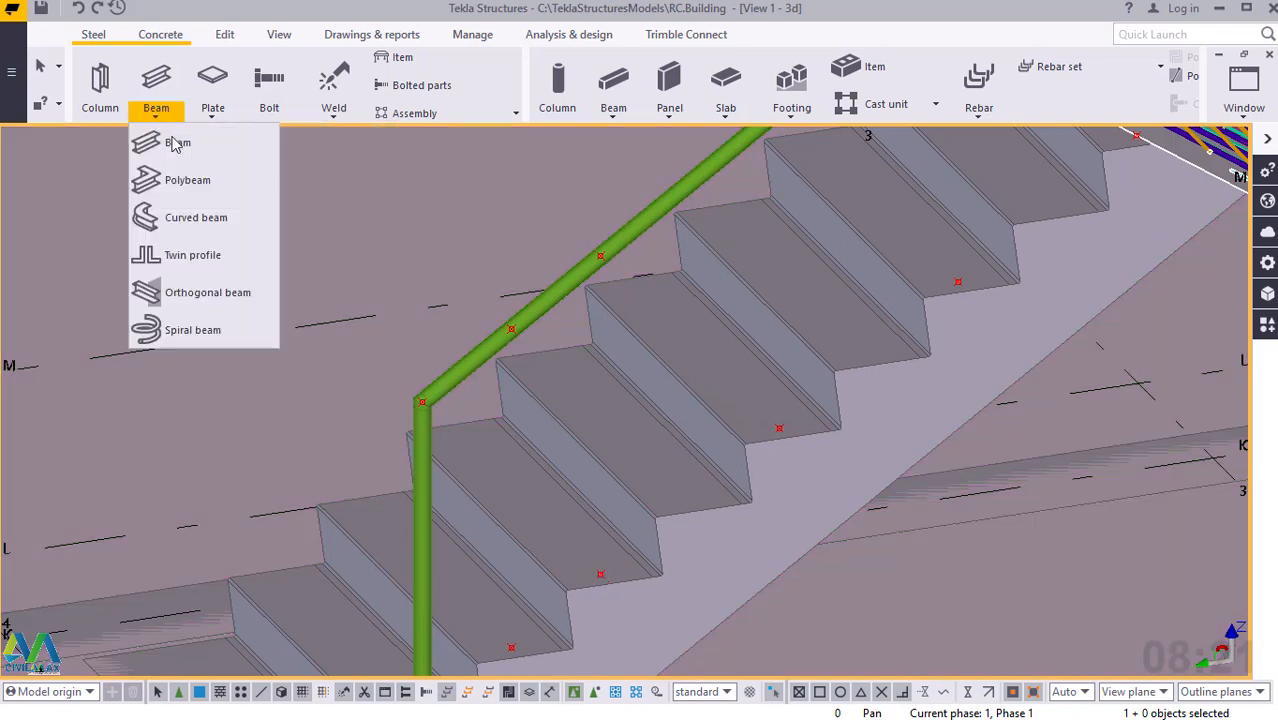
click(177, 145)
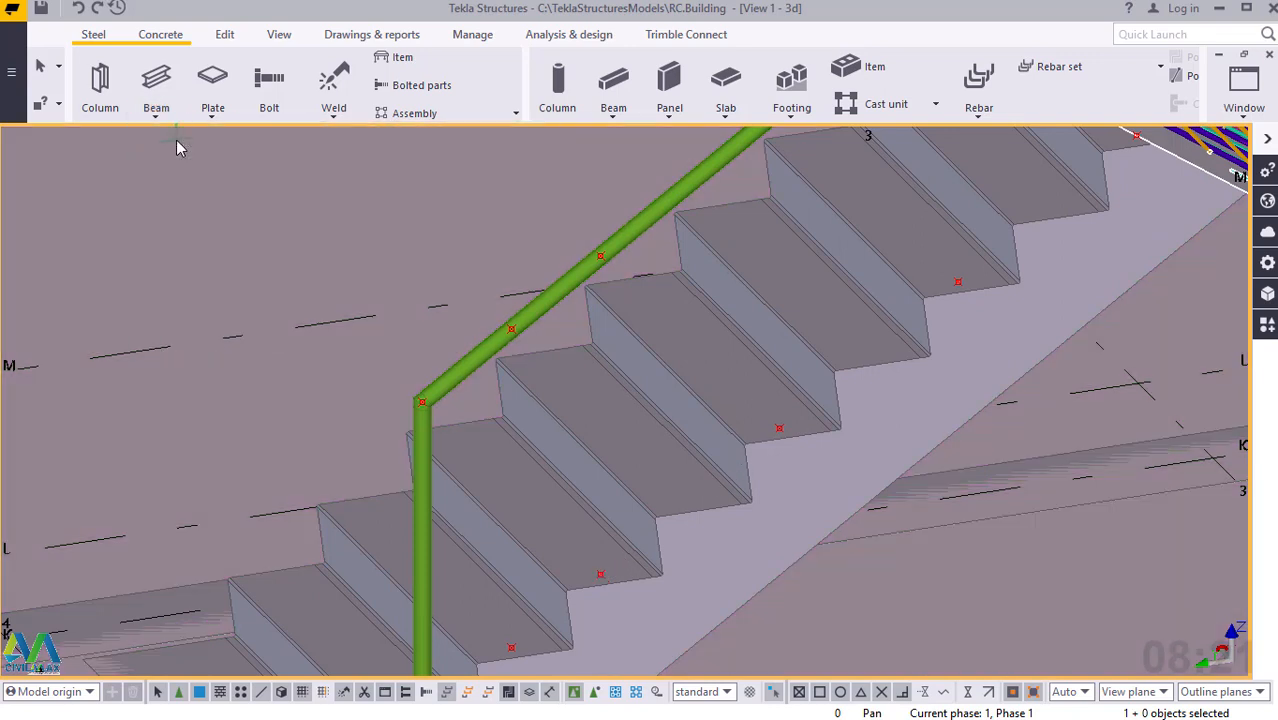
scroll(601, 558, up, 1)
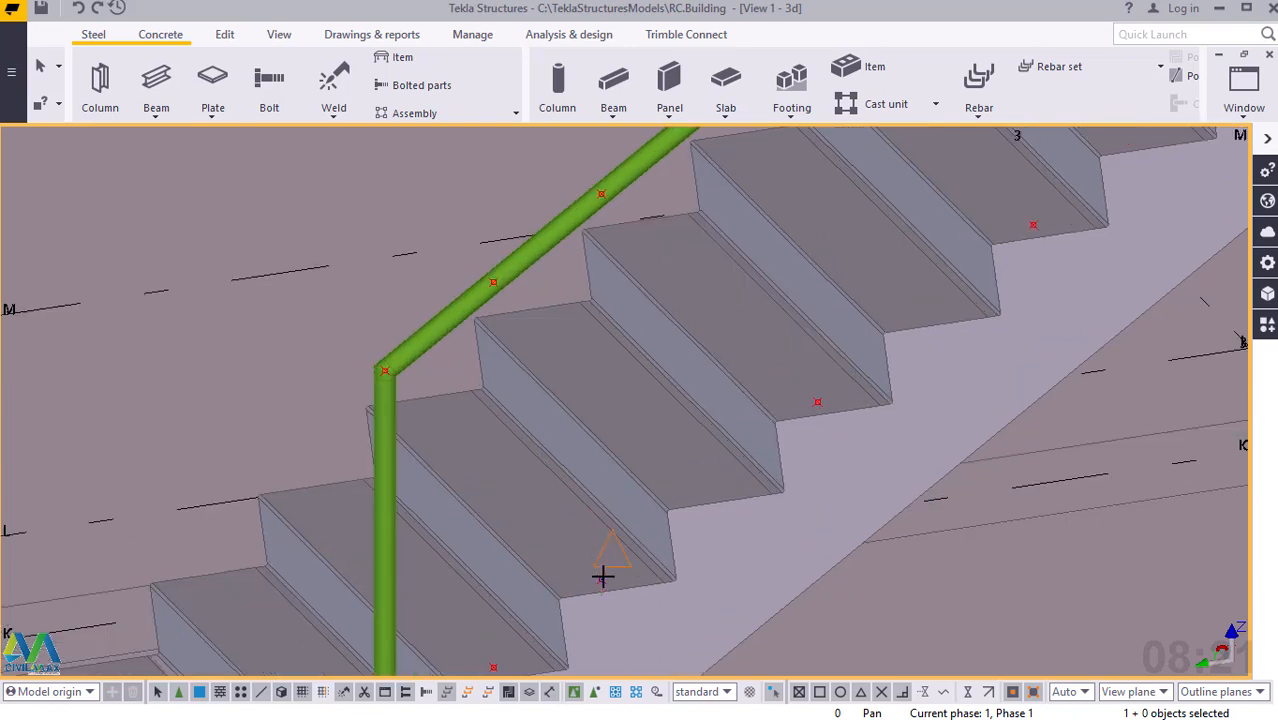
click(601, 578)
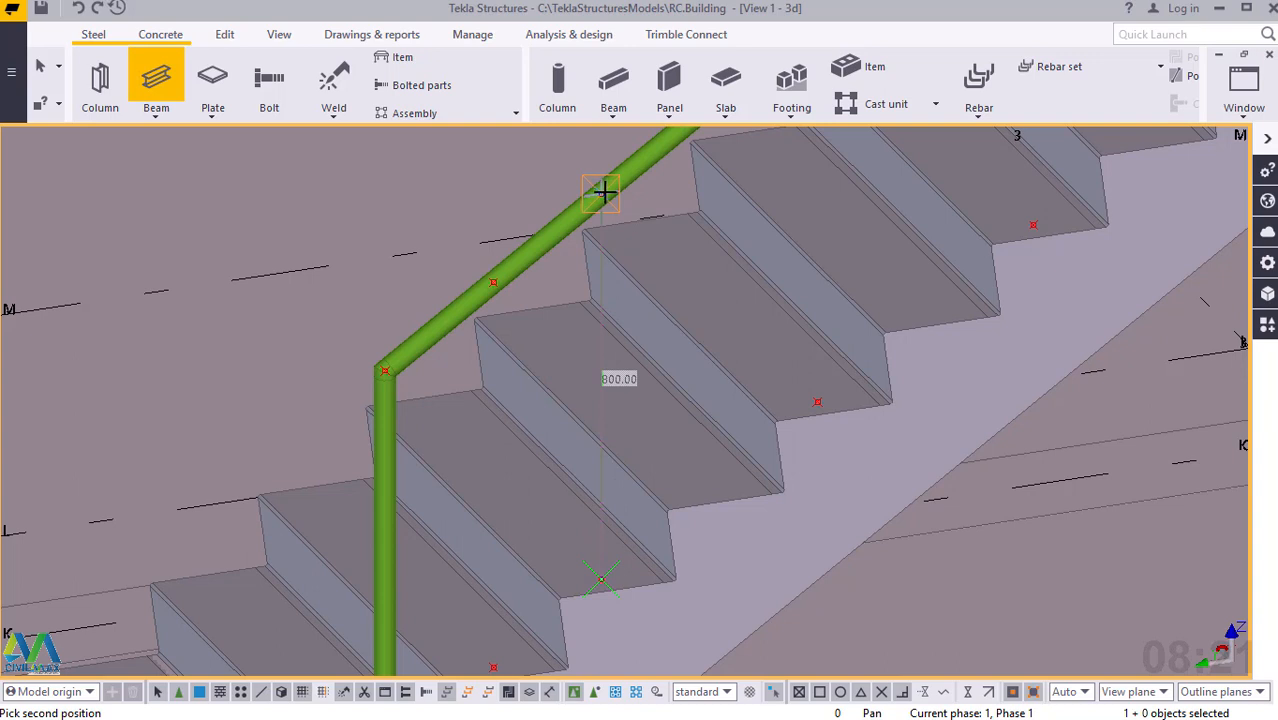
click(601, 194)
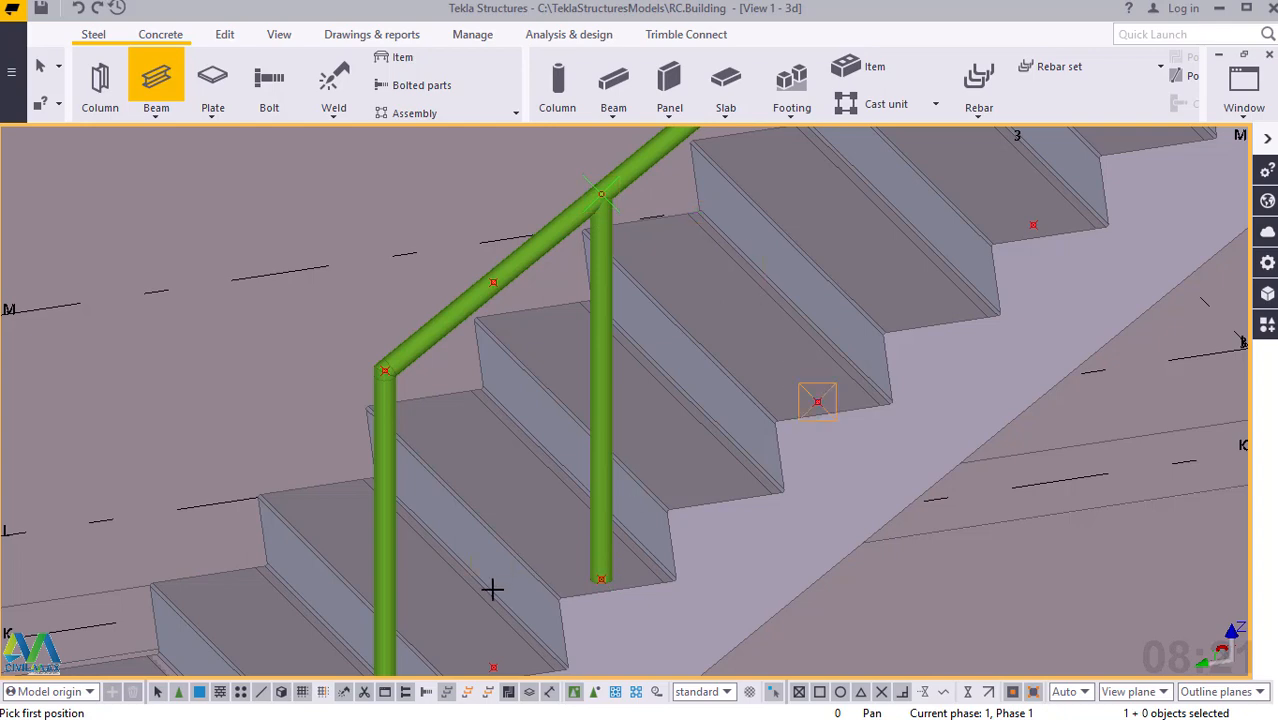
Add another 800 mm steel post from the next construction point up the lower flight to the handrail.
scroll(492, 589, down, 2)
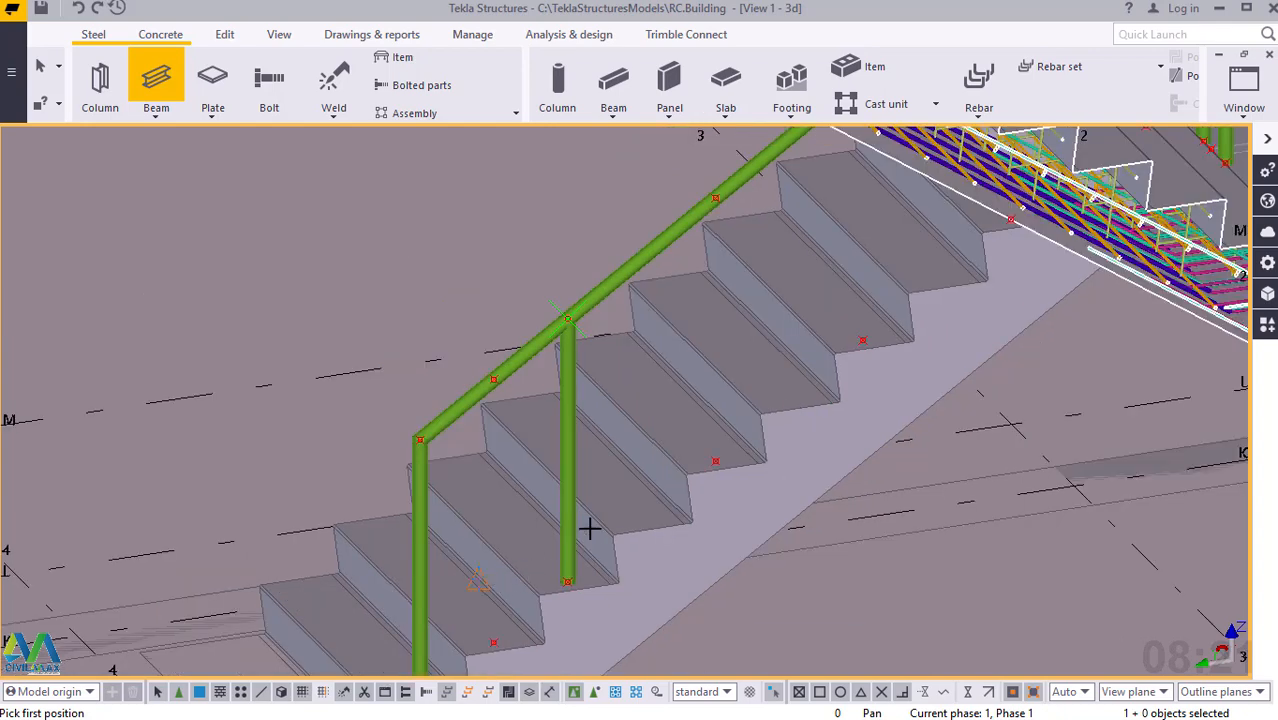
click(714, 459)
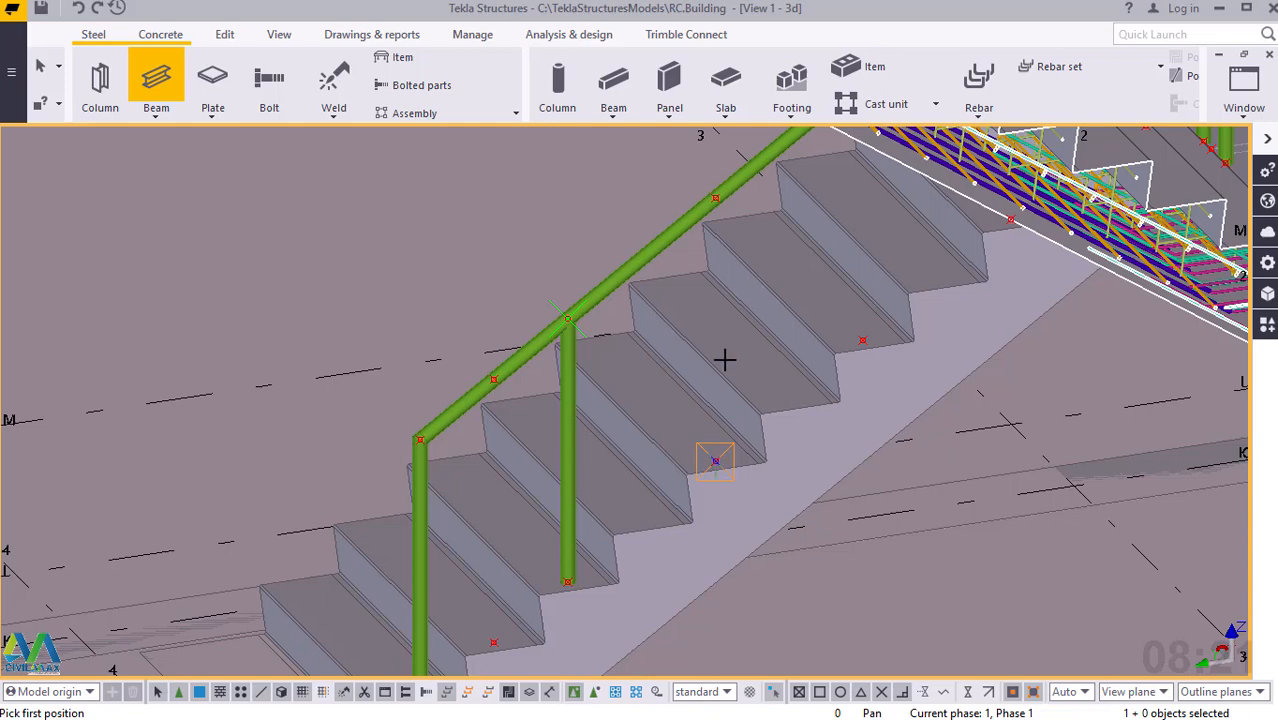
click(711, 197)
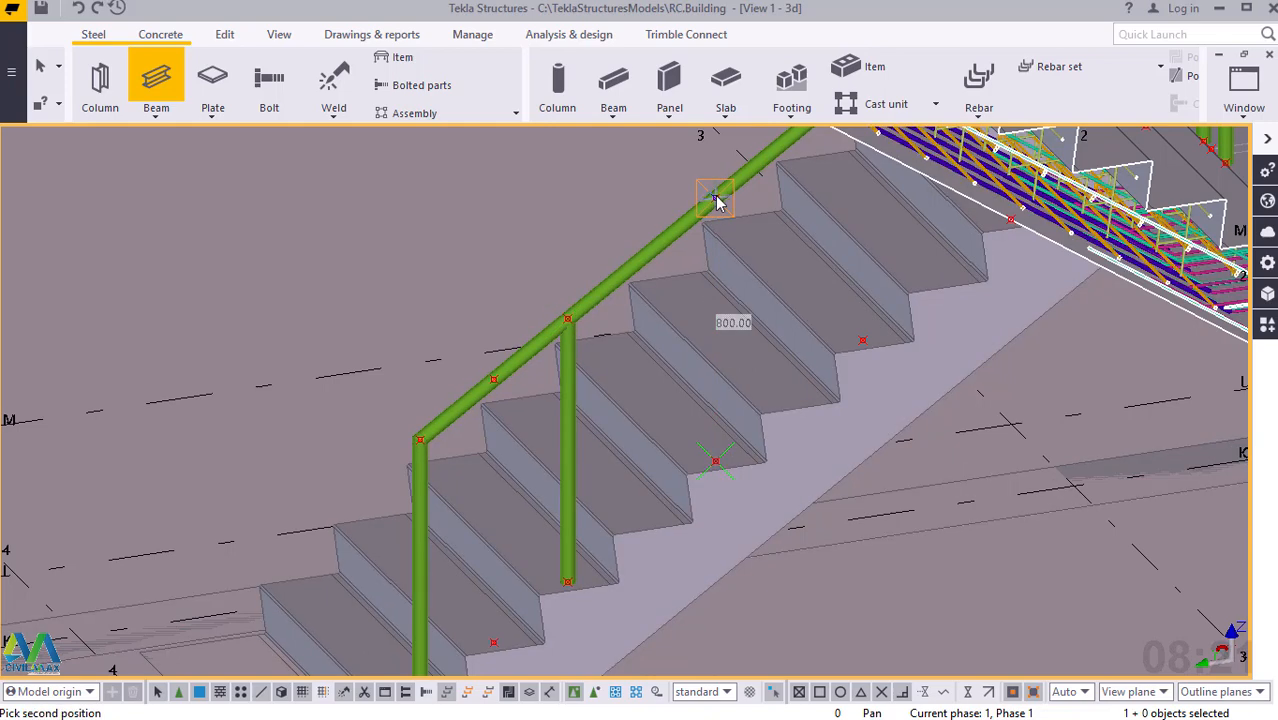
click(714, 199)
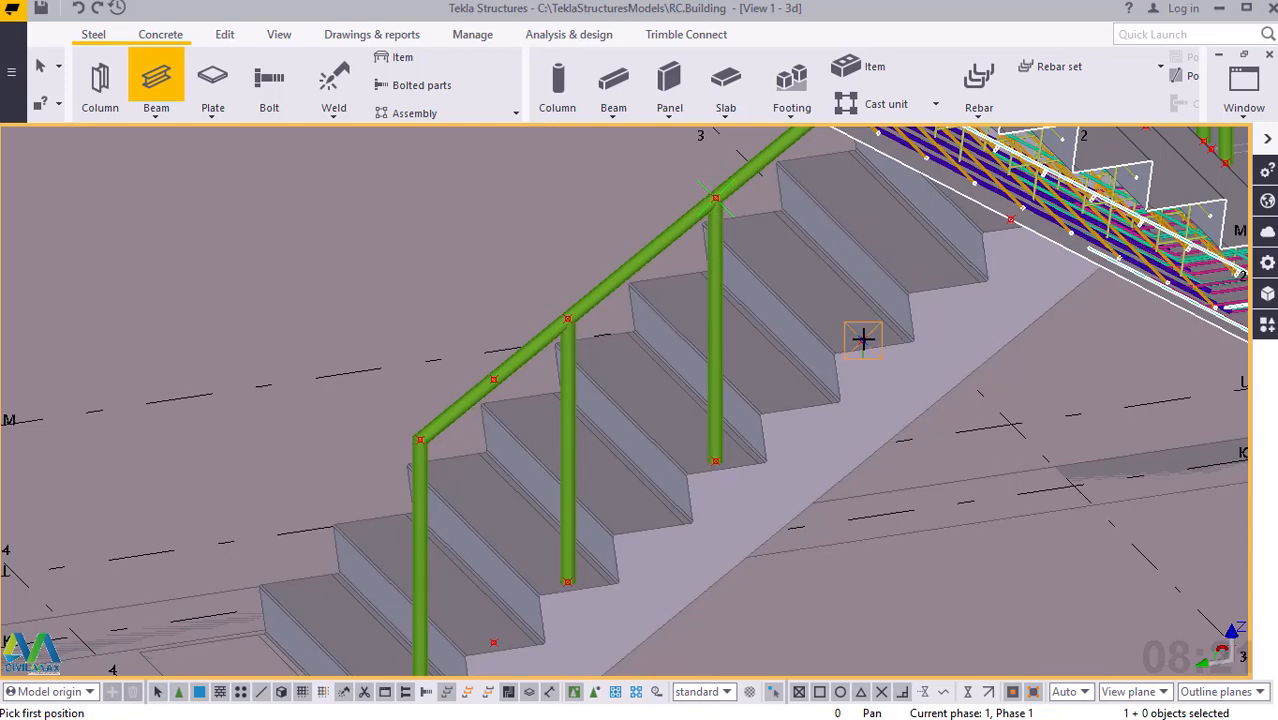
Add a third intermediate 800 mm post on the lower flight, ending at the handrail point hidden behind the upper flight's reinforcement.
click(862, 340)
scroll(684, 560, down, 2)
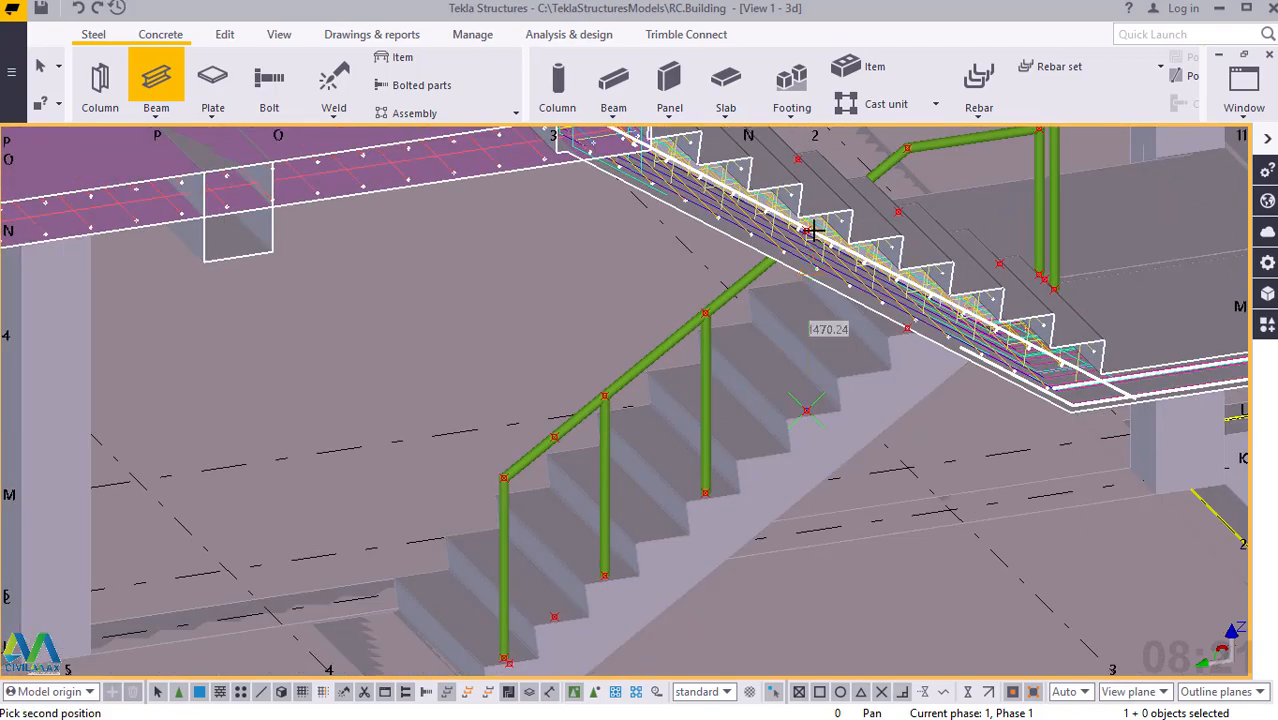
scroll(811, 229, up, 2)
scroll(812, 230, up, 4)
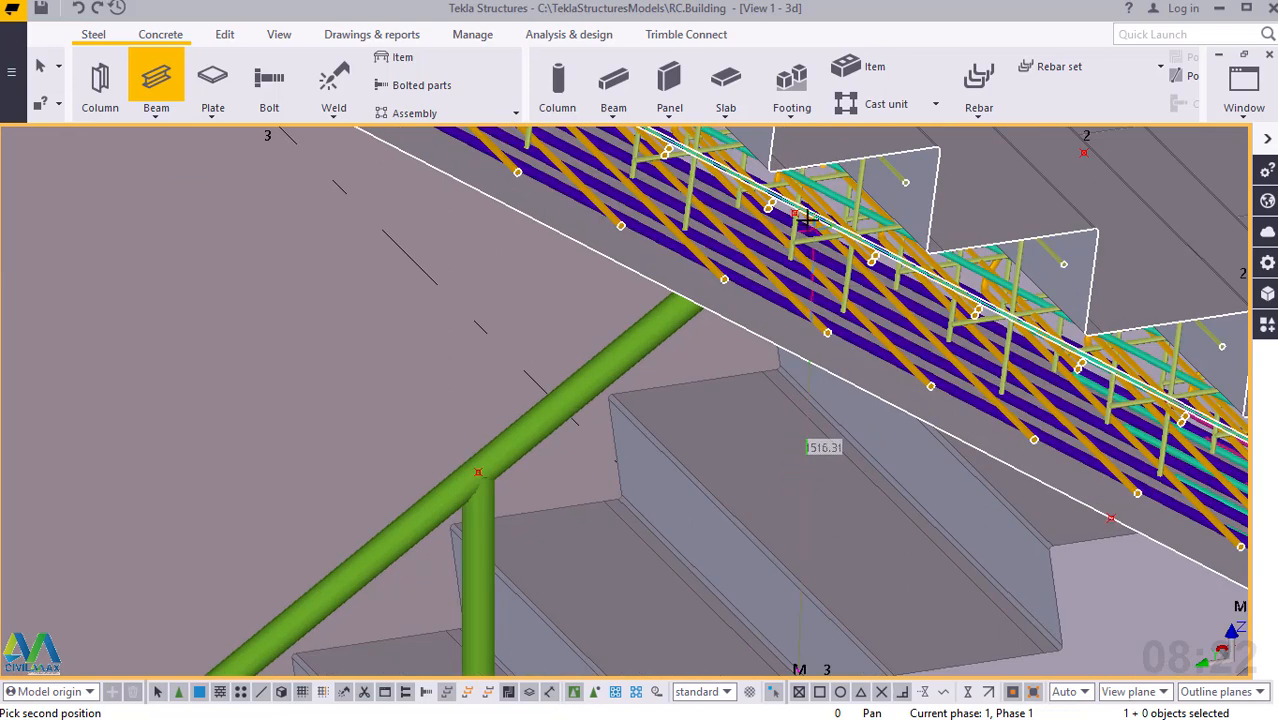
scroll(797, 213, up, 3)
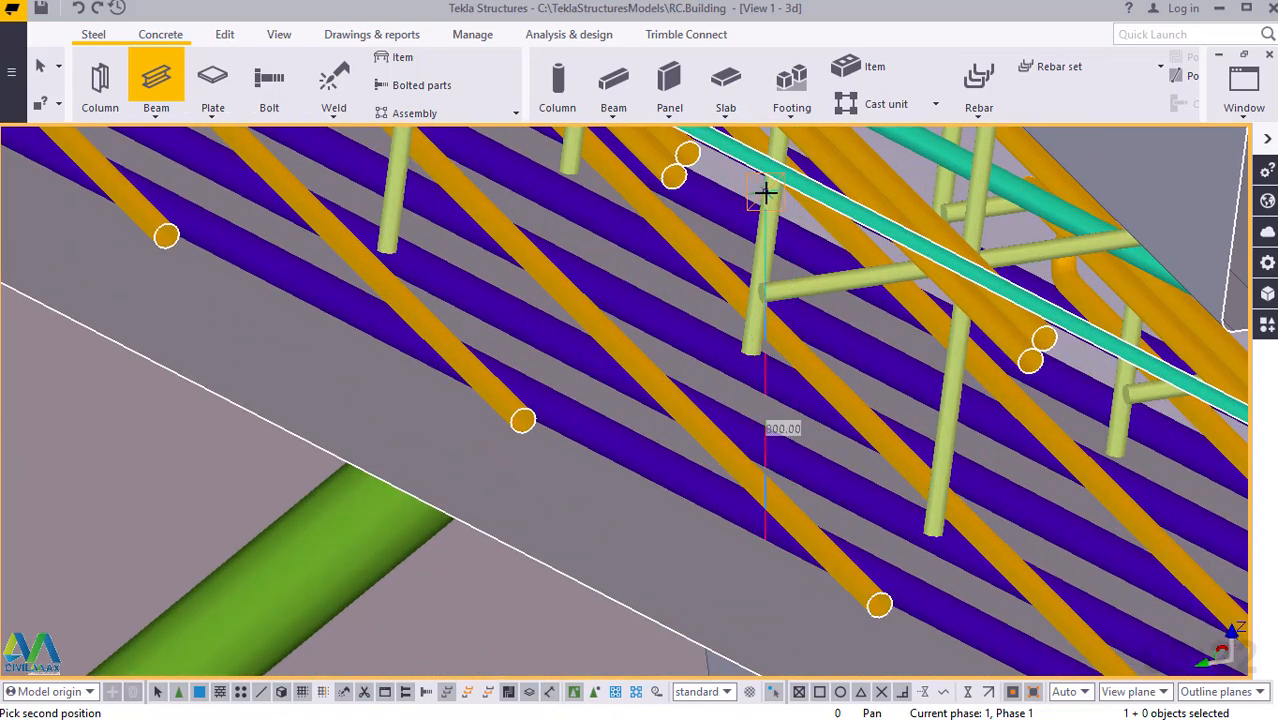
click(767, 200)
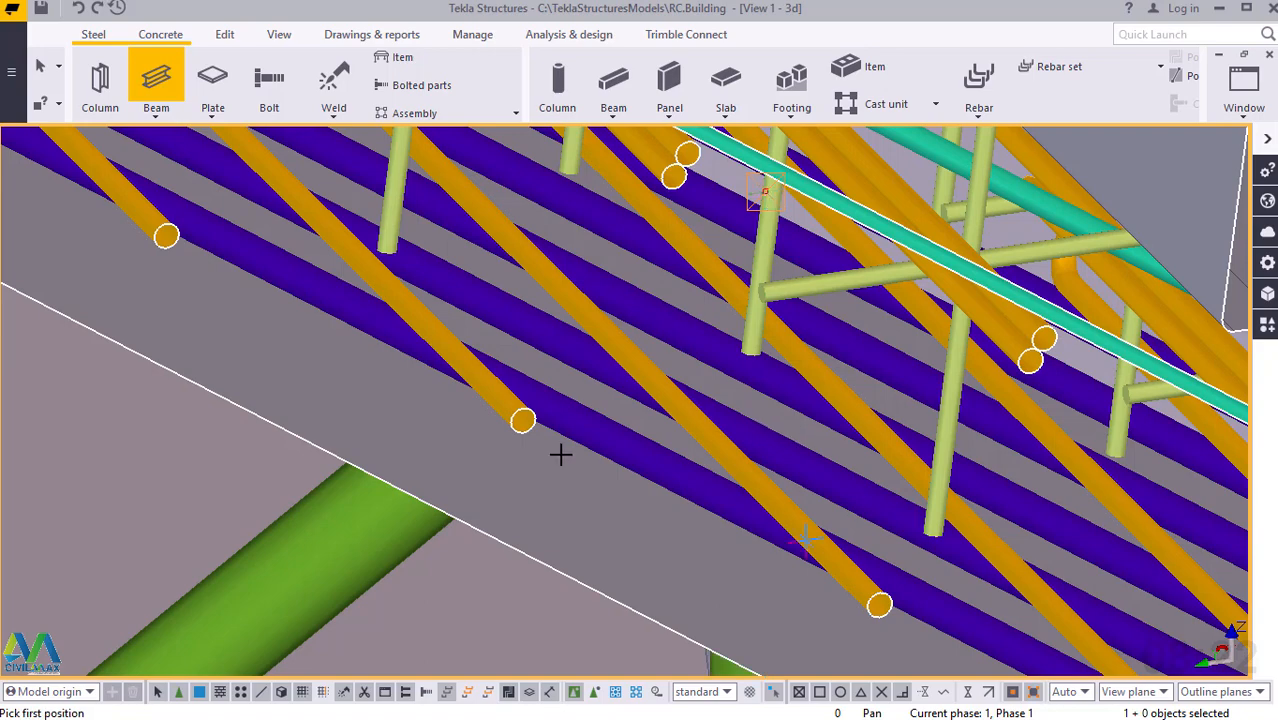
scroll(560, 454, down, 3)
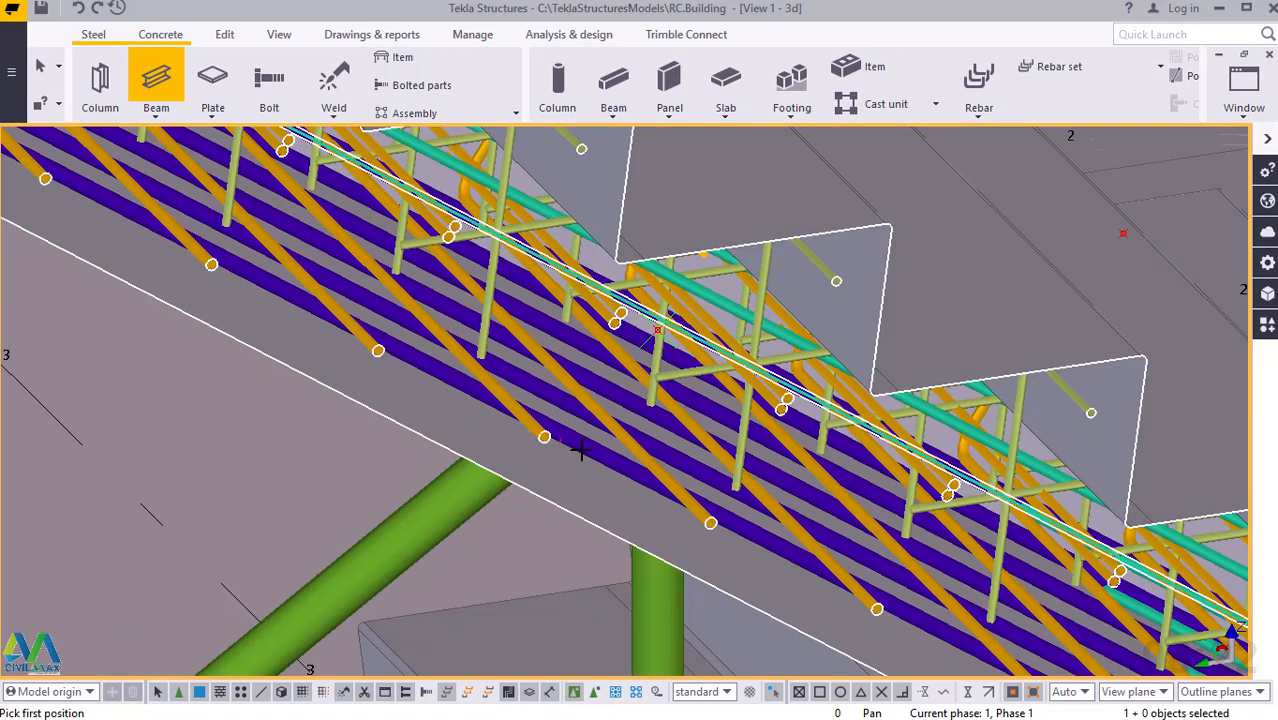
Model an 800 mm steel post from the lower flight's uppermost construction point up to the bend in its handrail near the landing.
scroll(838, 322, down, 3)
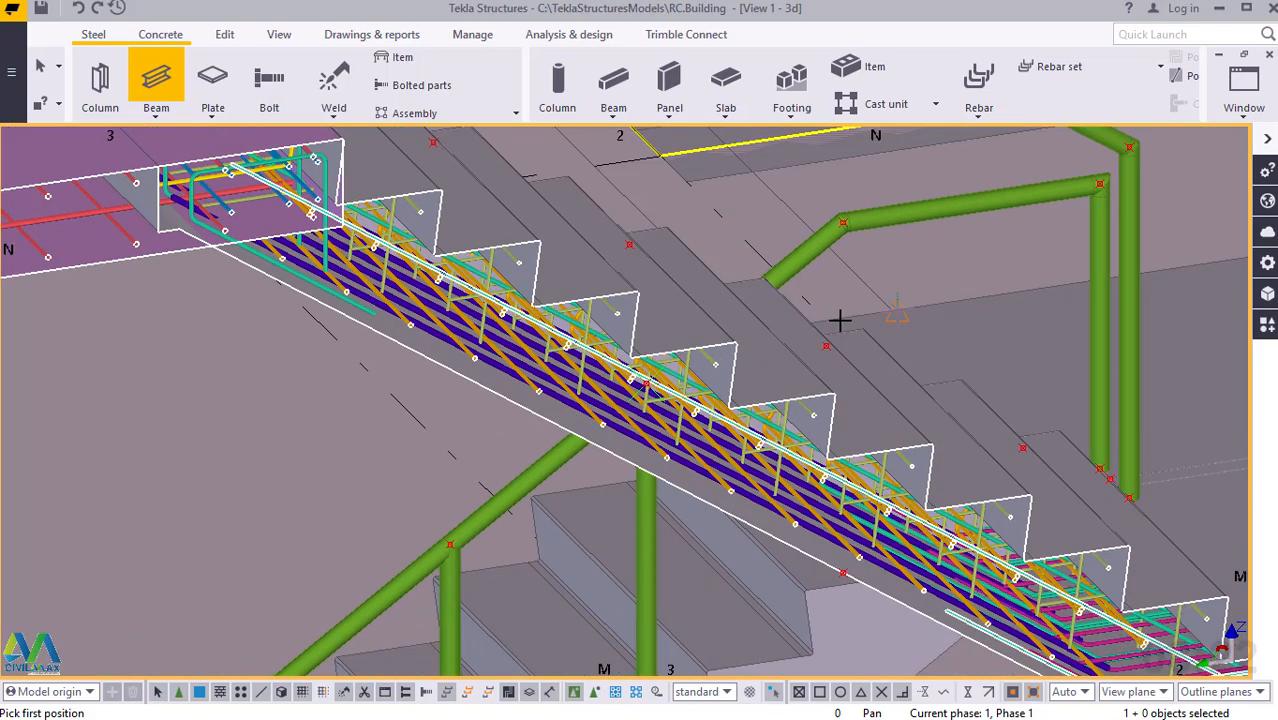
scroll(866, 590, up, 5)
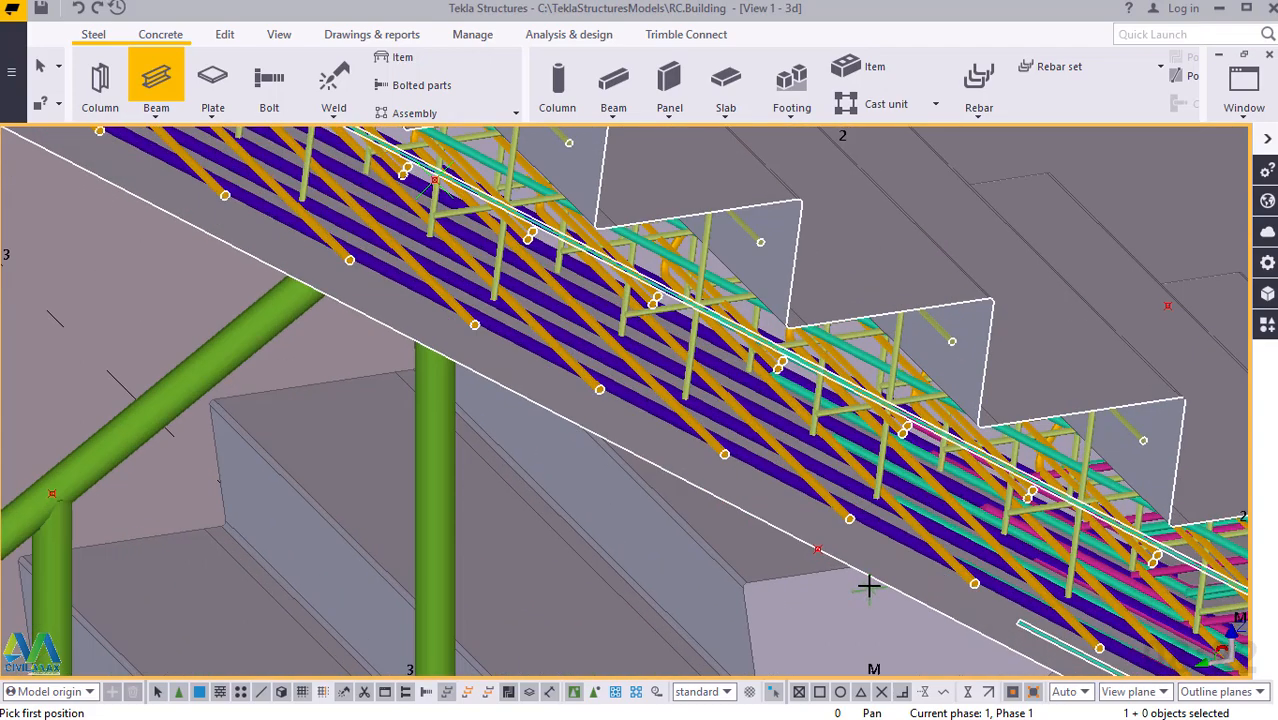
scroll(865, 580, up, 2)
scroll(767, 514, up, 2)
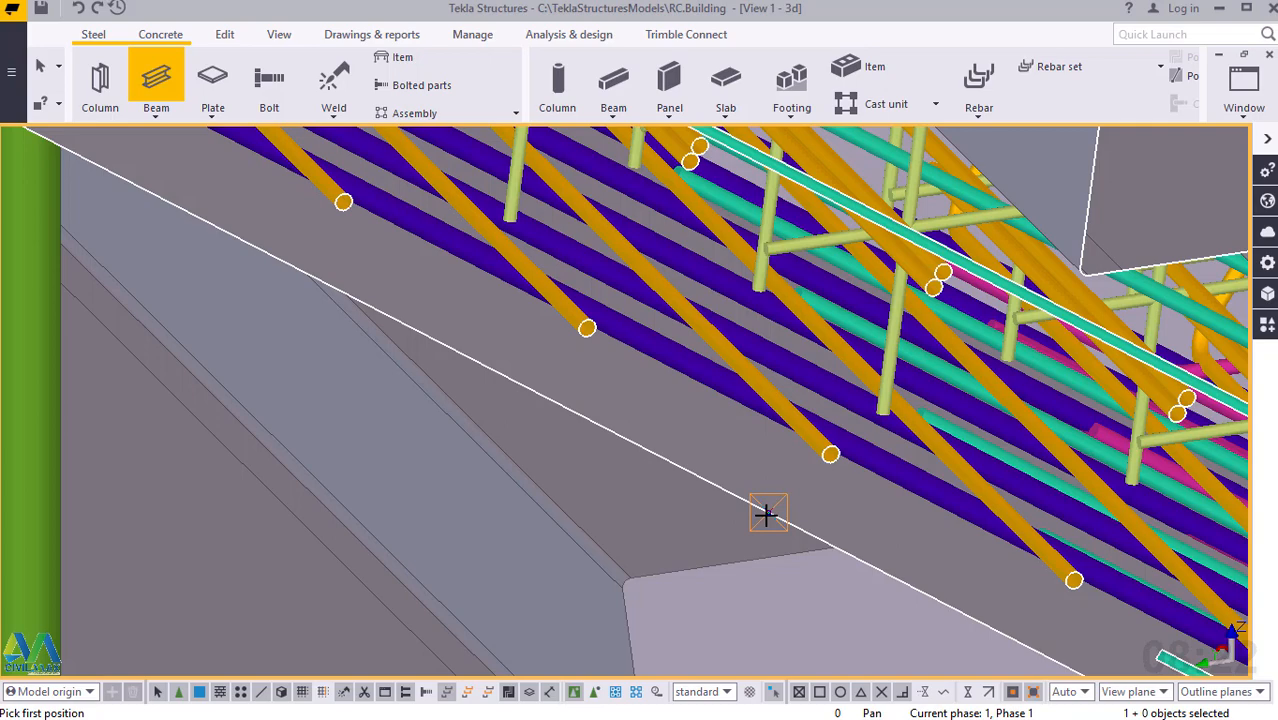
click(766, 514)
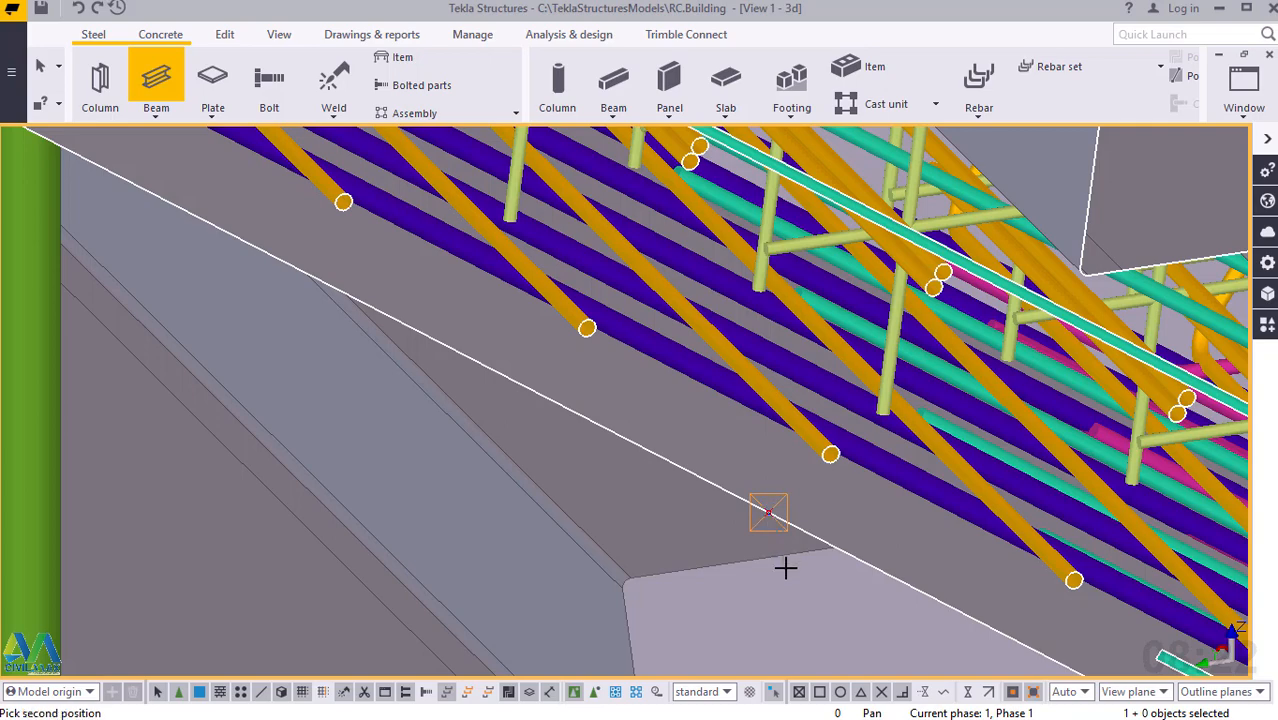
scroll(785, 567, down, 5)
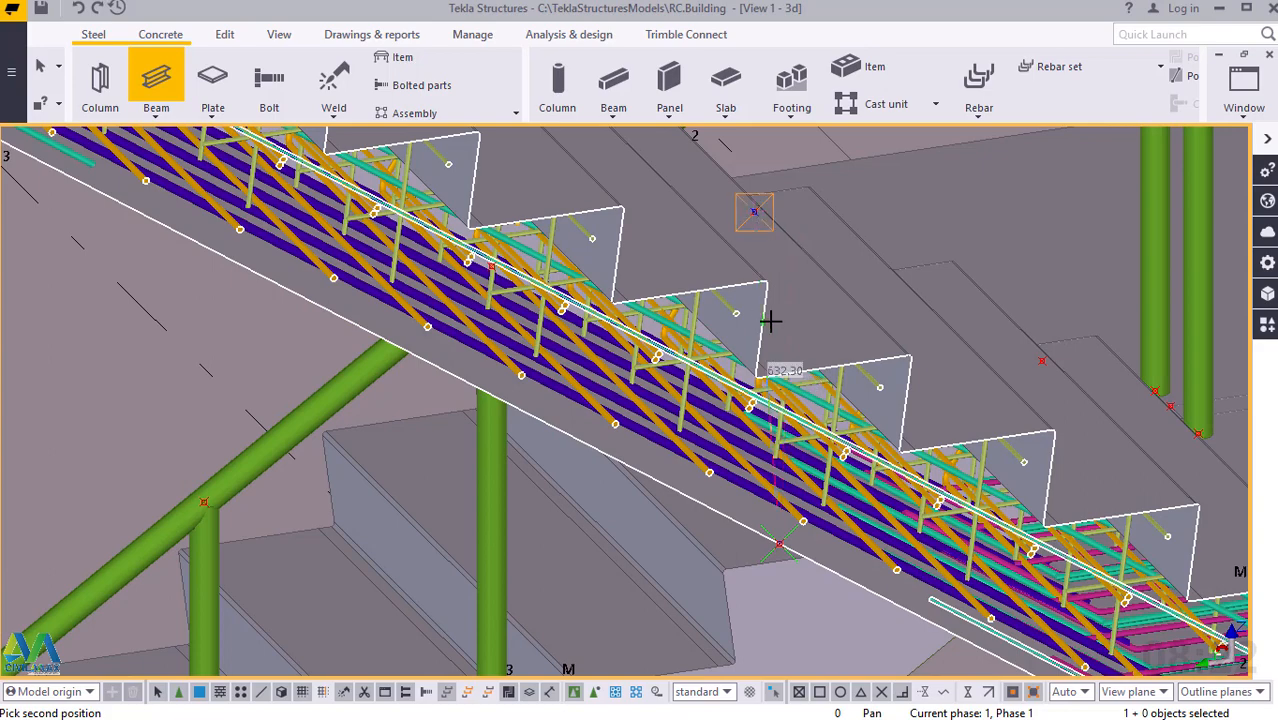
scroll(770, 320, up, 2)
scroll(770, 320, down, 3)
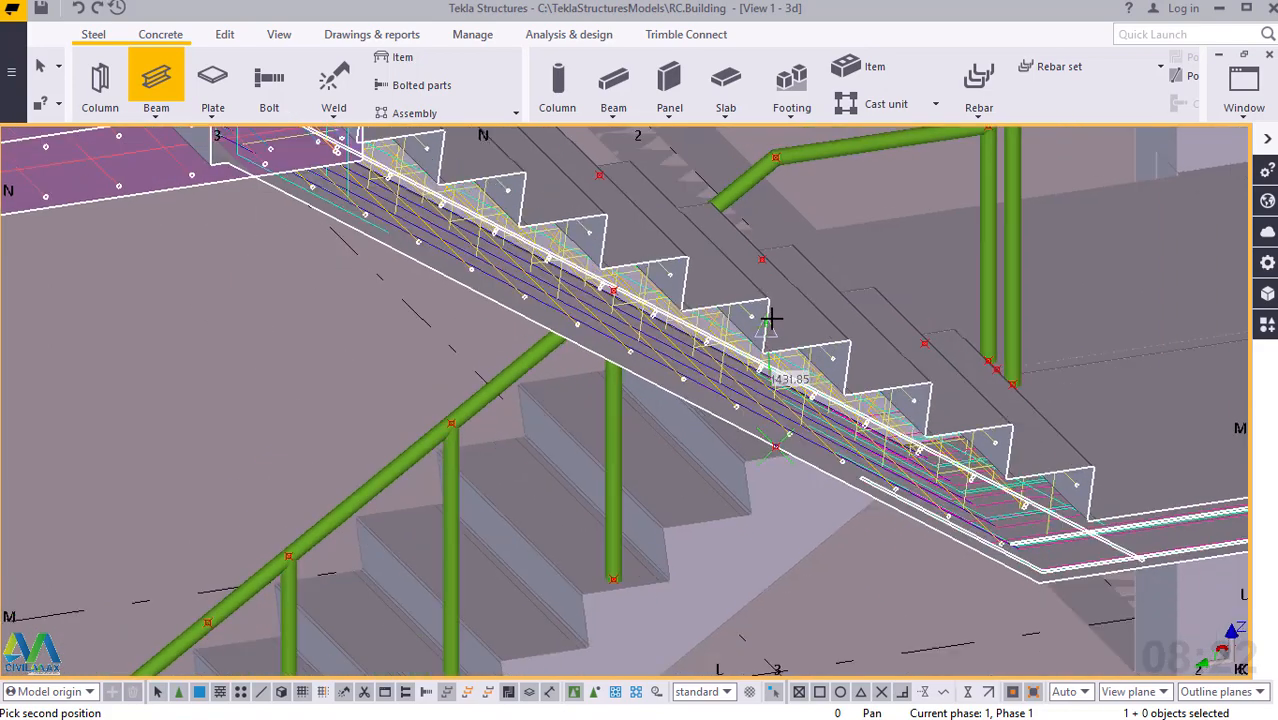
scroll(776, 172, up, 3)
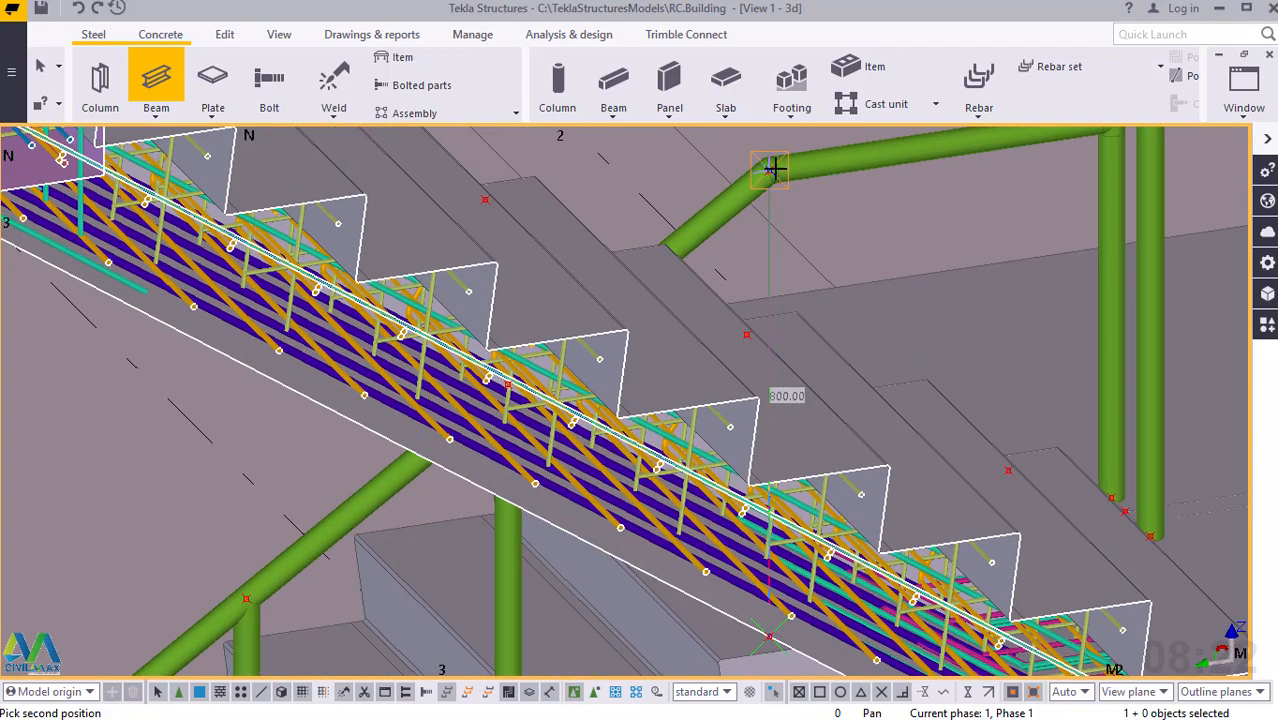
scroll(775, 168, up, 5)
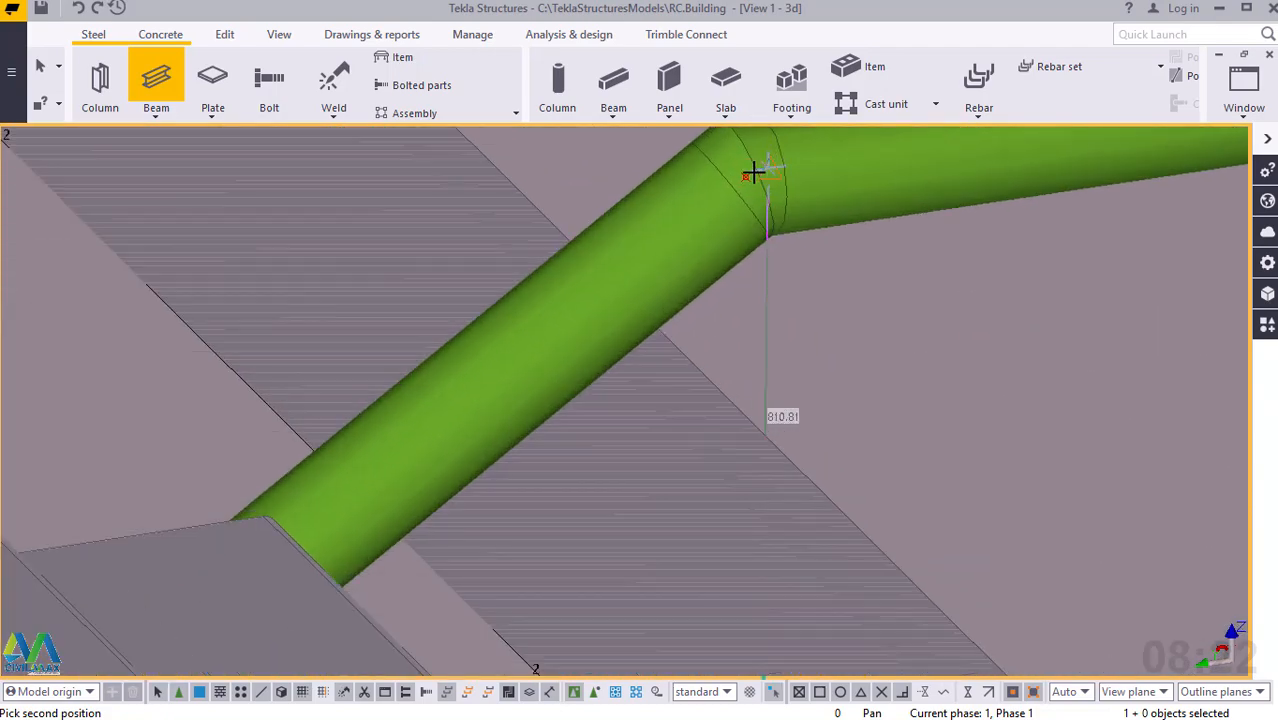
click(746, 176)
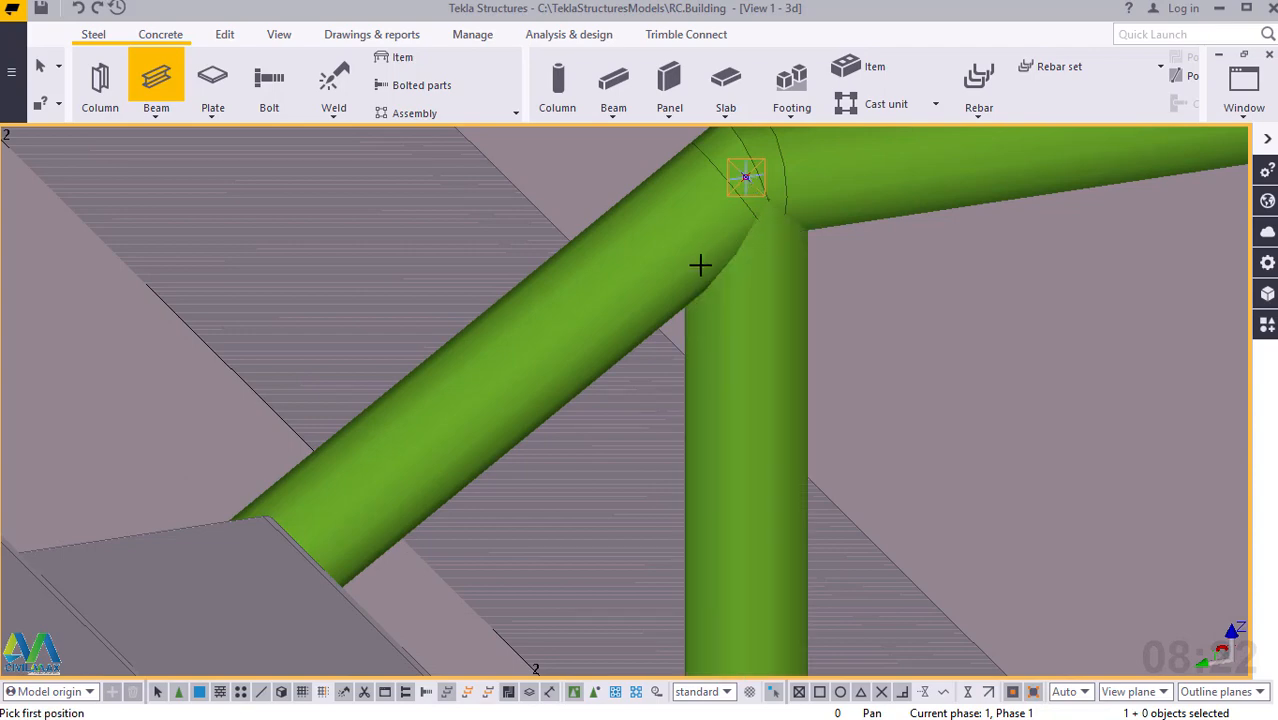
Model a vertical steel post from the construction point on the upper flight's lowest step to the handrail point directly above.
scroll(700, 264, down, 2)
scroll(700, 264, down, 2)
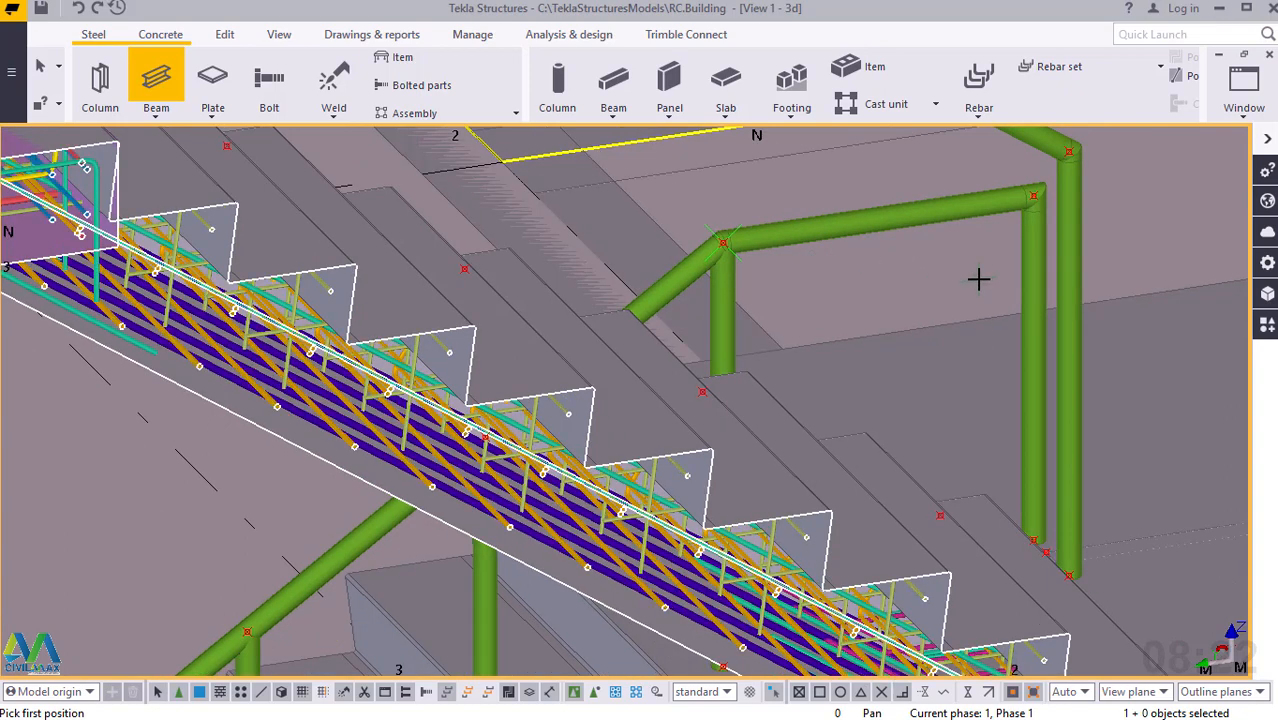
scroll(978, 279, down, 1)
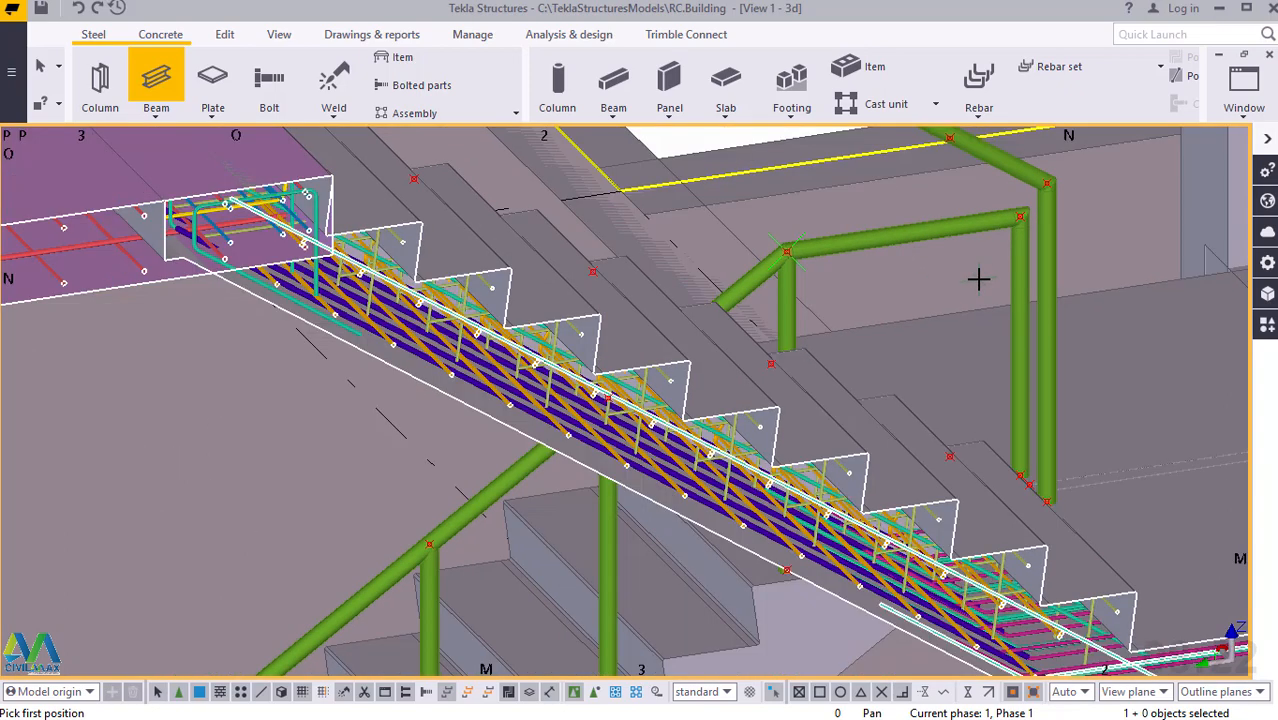
scroll(992, 316, up, 1)
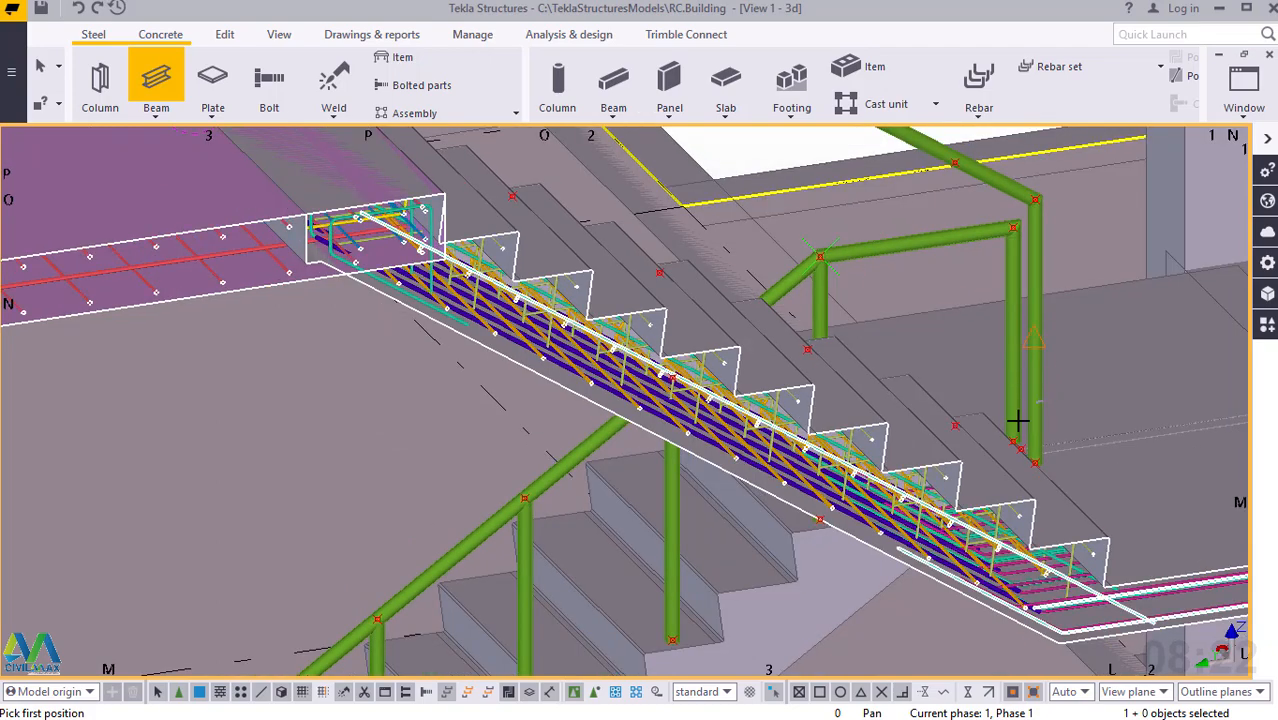
mouse_move(996, 424)
ctrl+middle_down()
mouse_move(977, 449)
mouse_move(864, 468)
mouse_move(847, 458)
ctrl+middle_up()
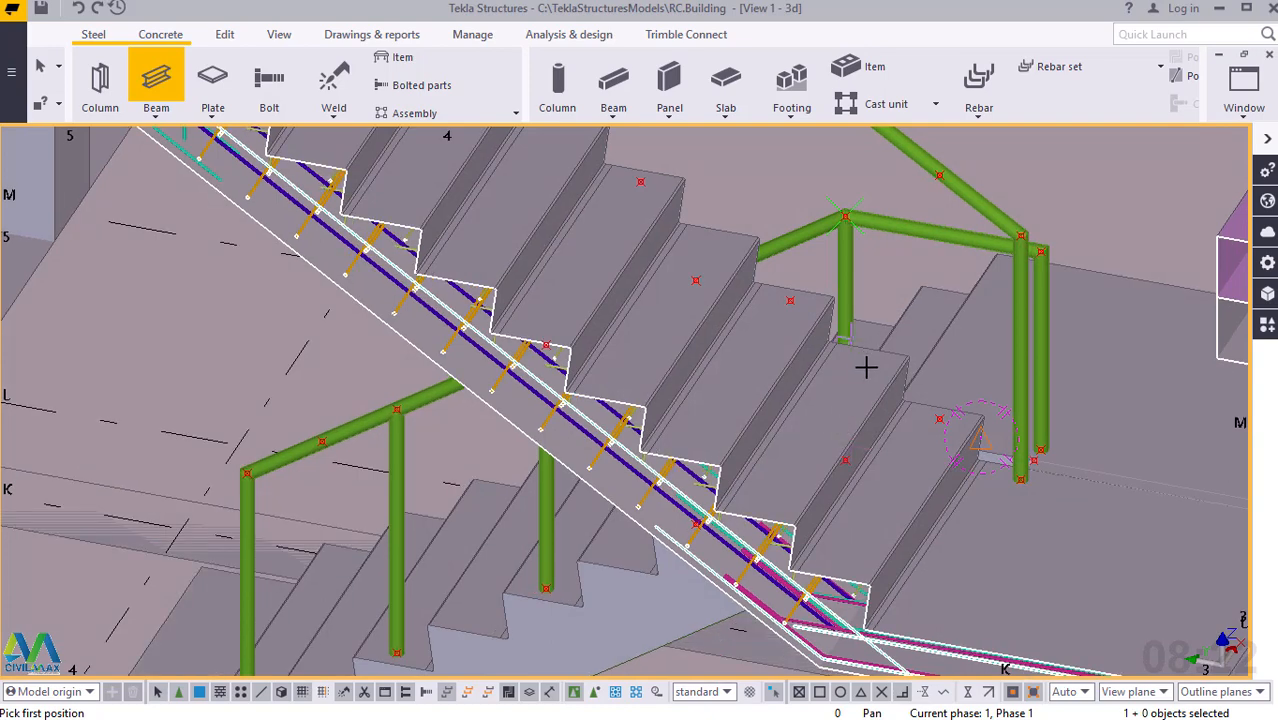
scroll(908, 418, down, 2)
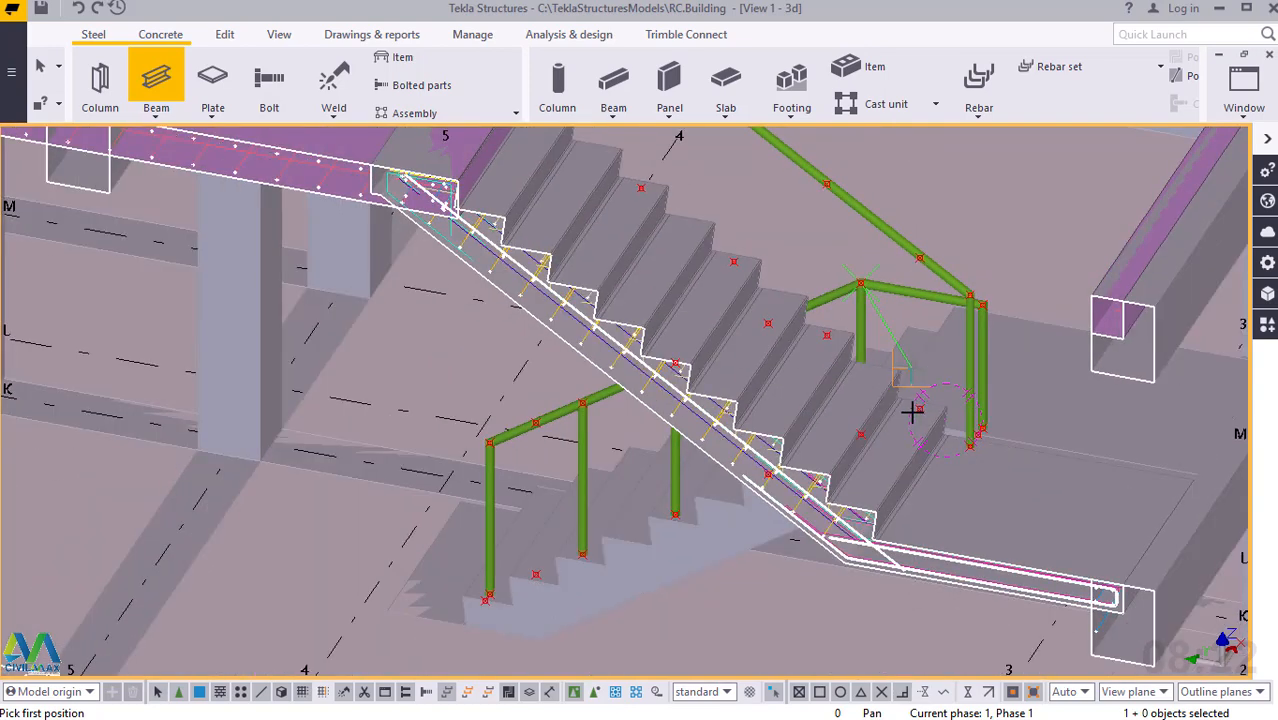
scroll(910, 414, down, 2)
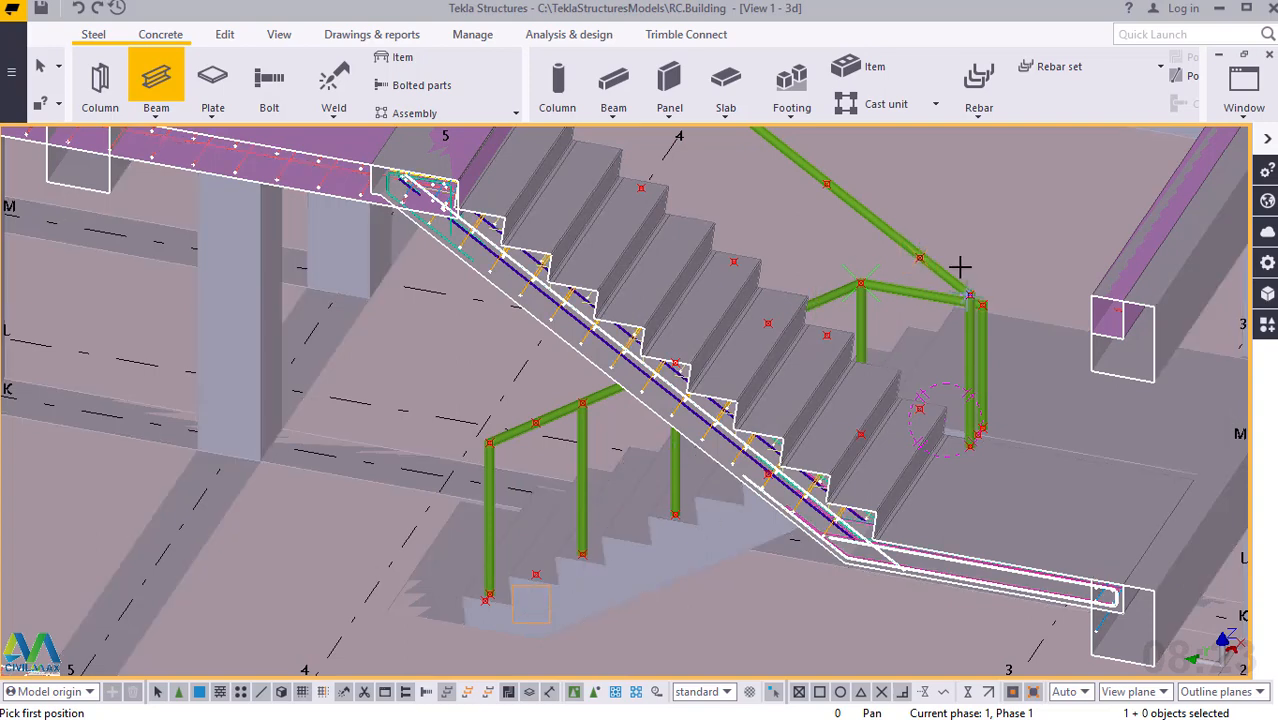
scroll(926, 262, up, 5)
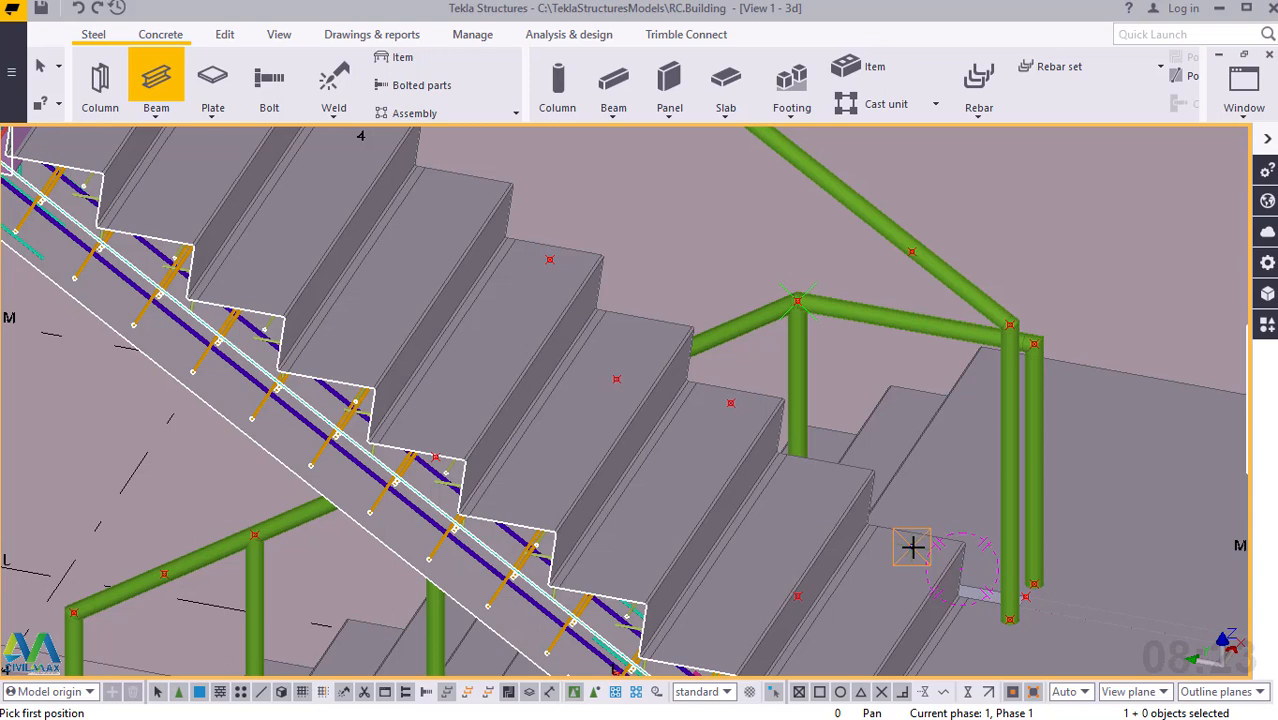
click(918, 279)
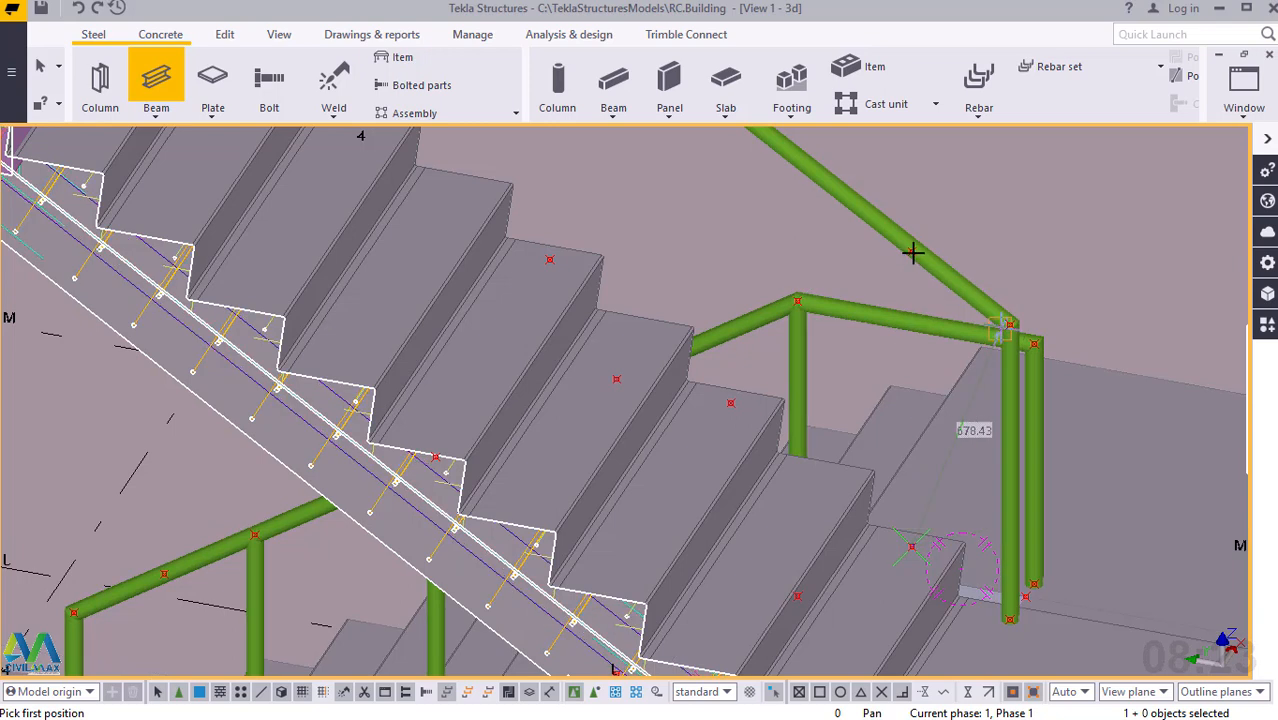
click(912, 252)
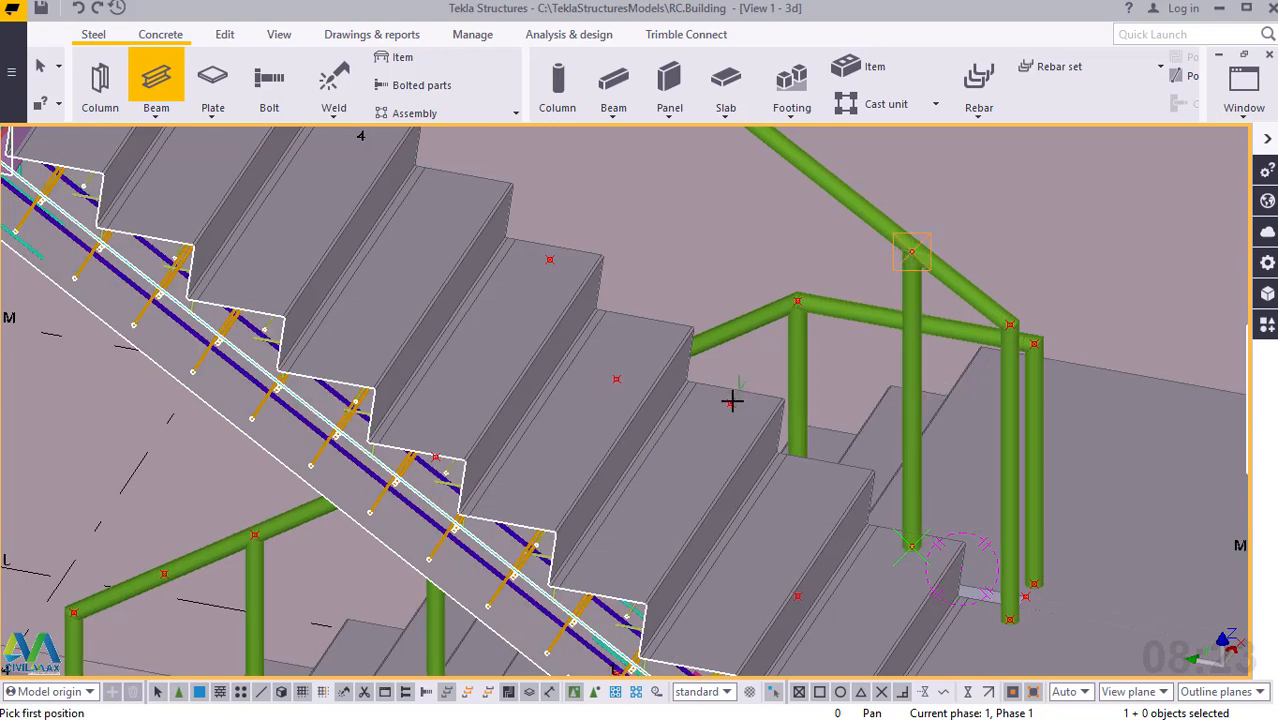
Add a second upper-flight post, 800 mm high, from the next construction point up the steps to the handrail.
scroll(827, 505, down, 3)
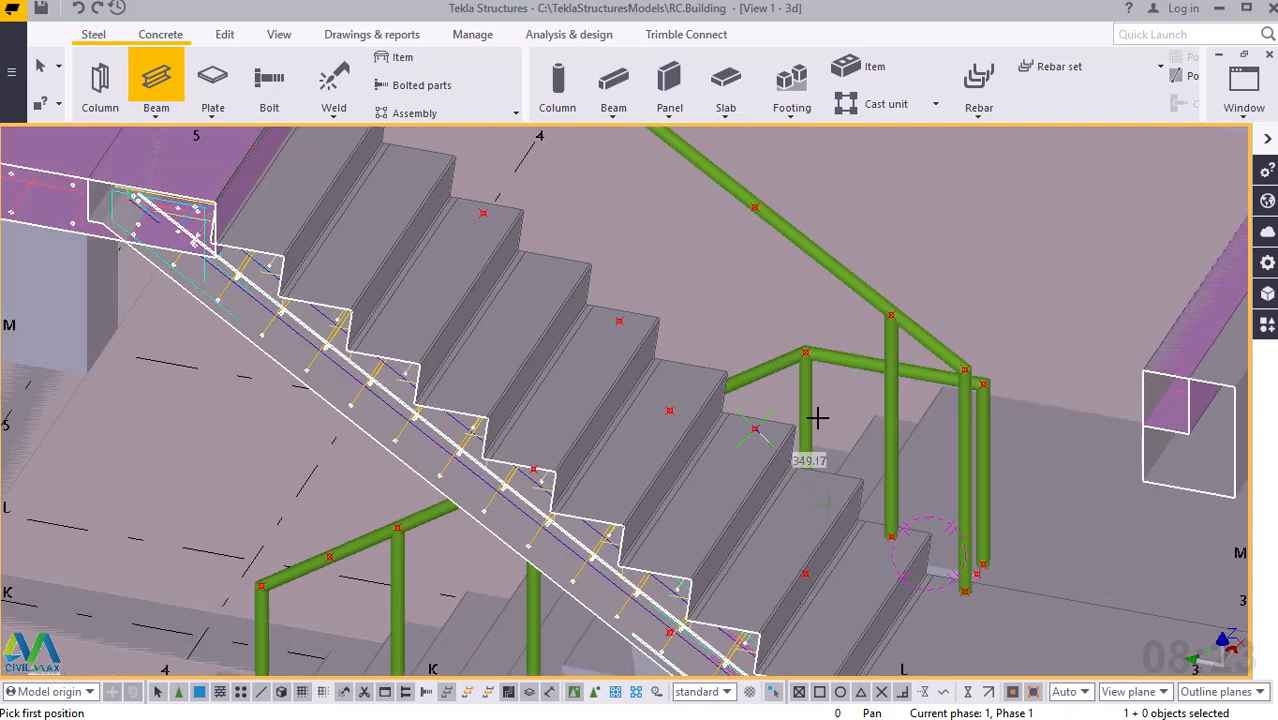
click(762, 236)
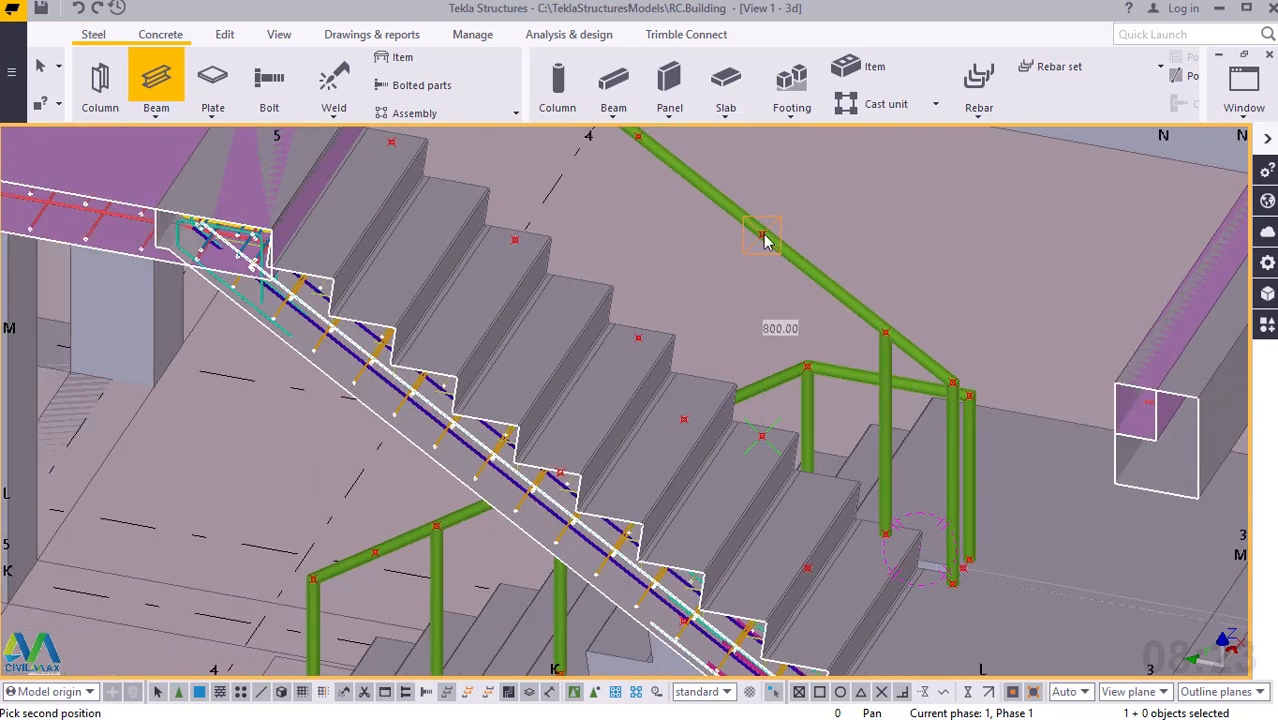
click(764, 236)
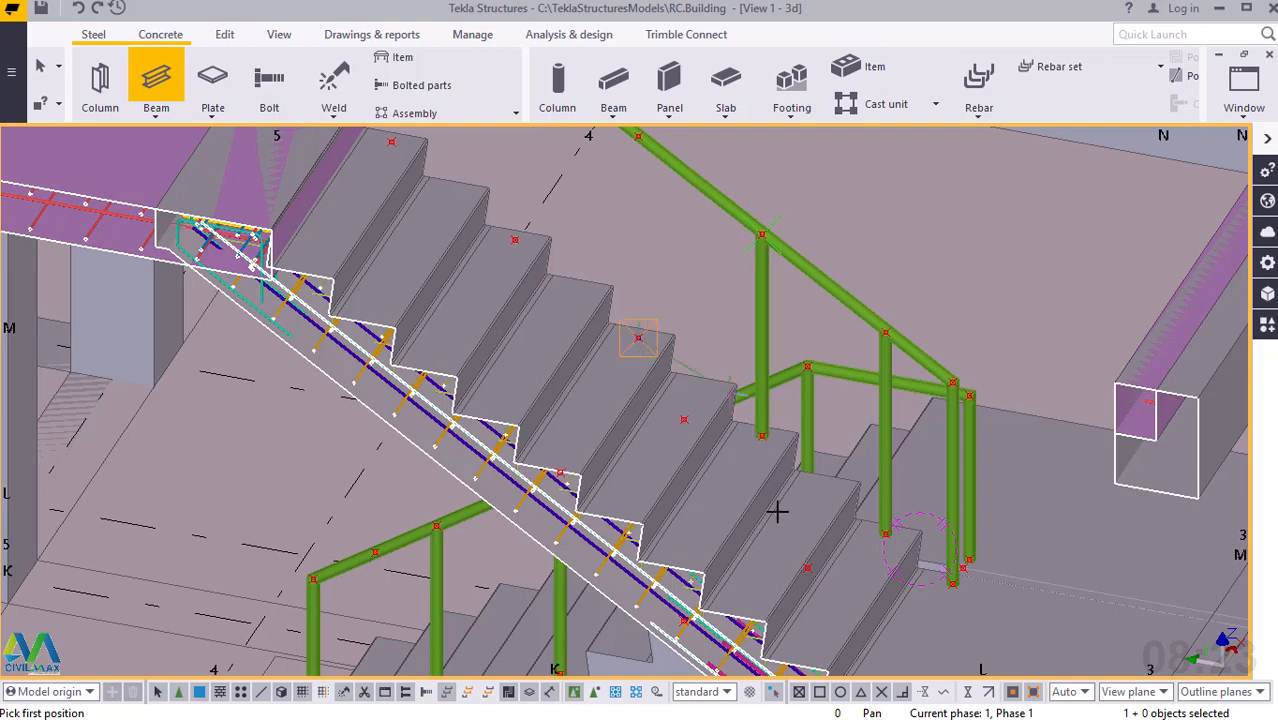
Add a third 800 mm post midway up the upper flight, between the step's construction point and the handrail.
scroll(770, 500, down, 1)
scroll(659, 198, up, 2)
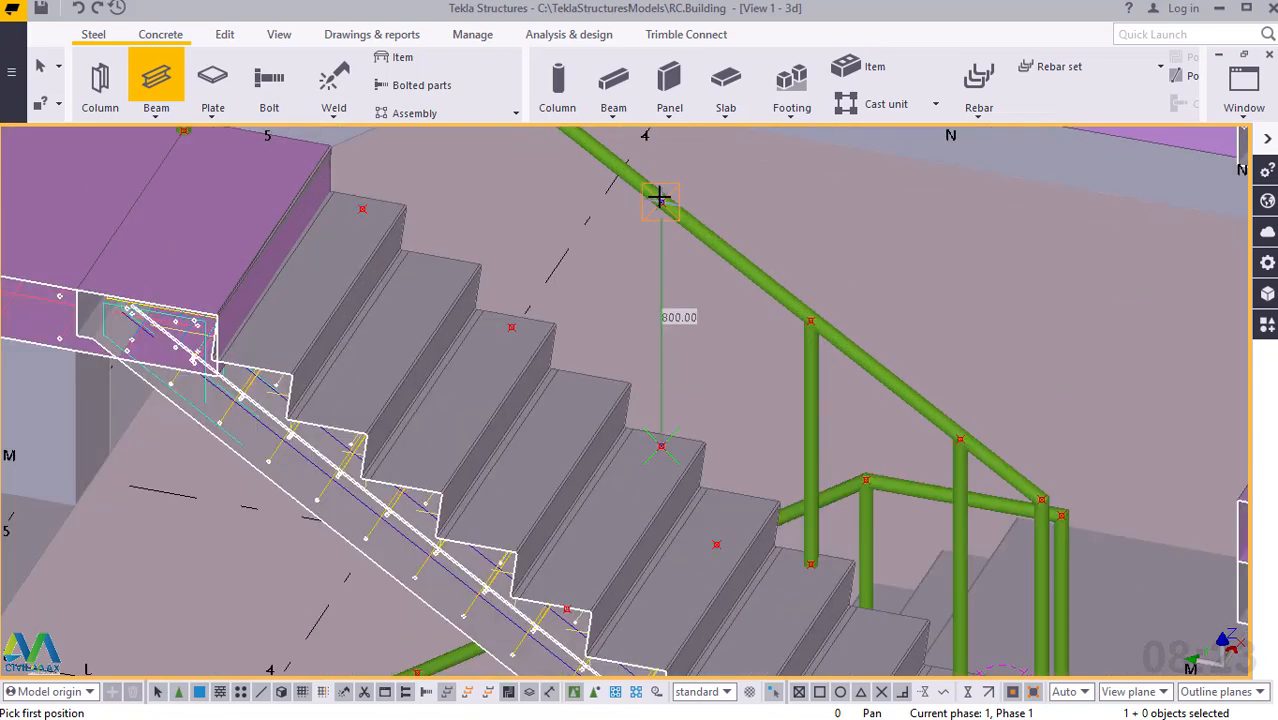
scroll(659, 198, up, 1)
click(661, 206)
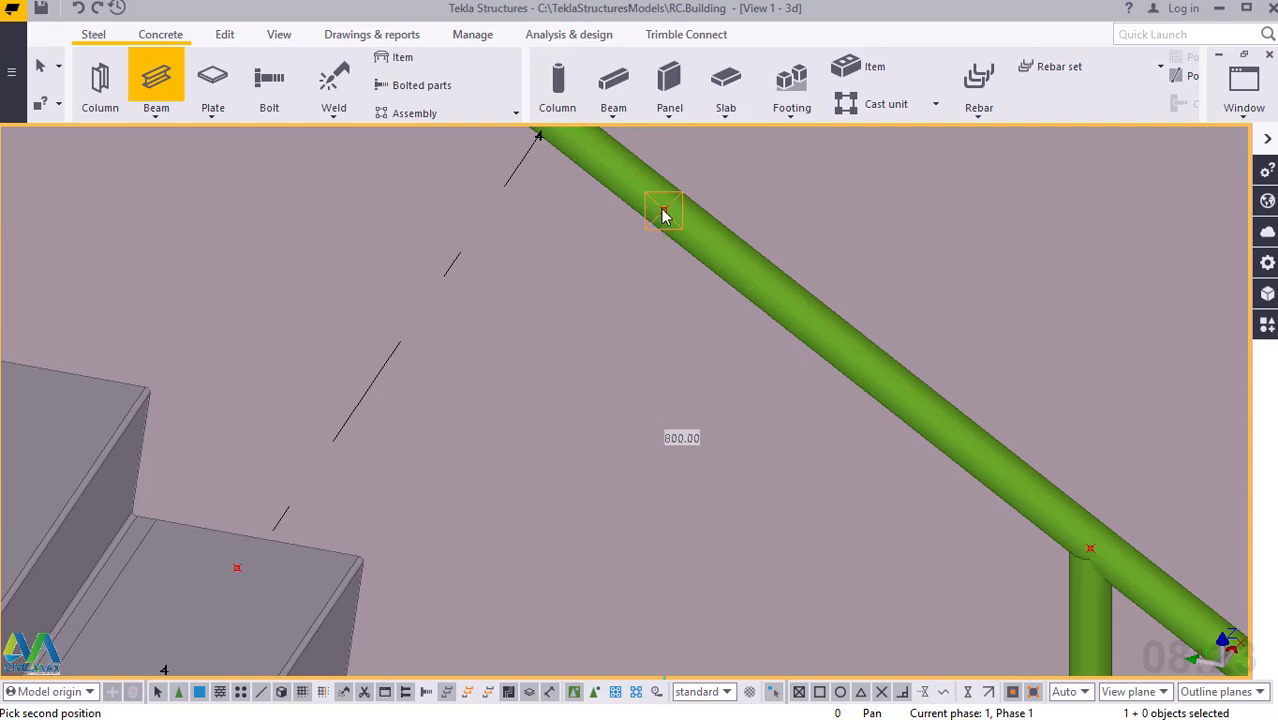
key(Return)
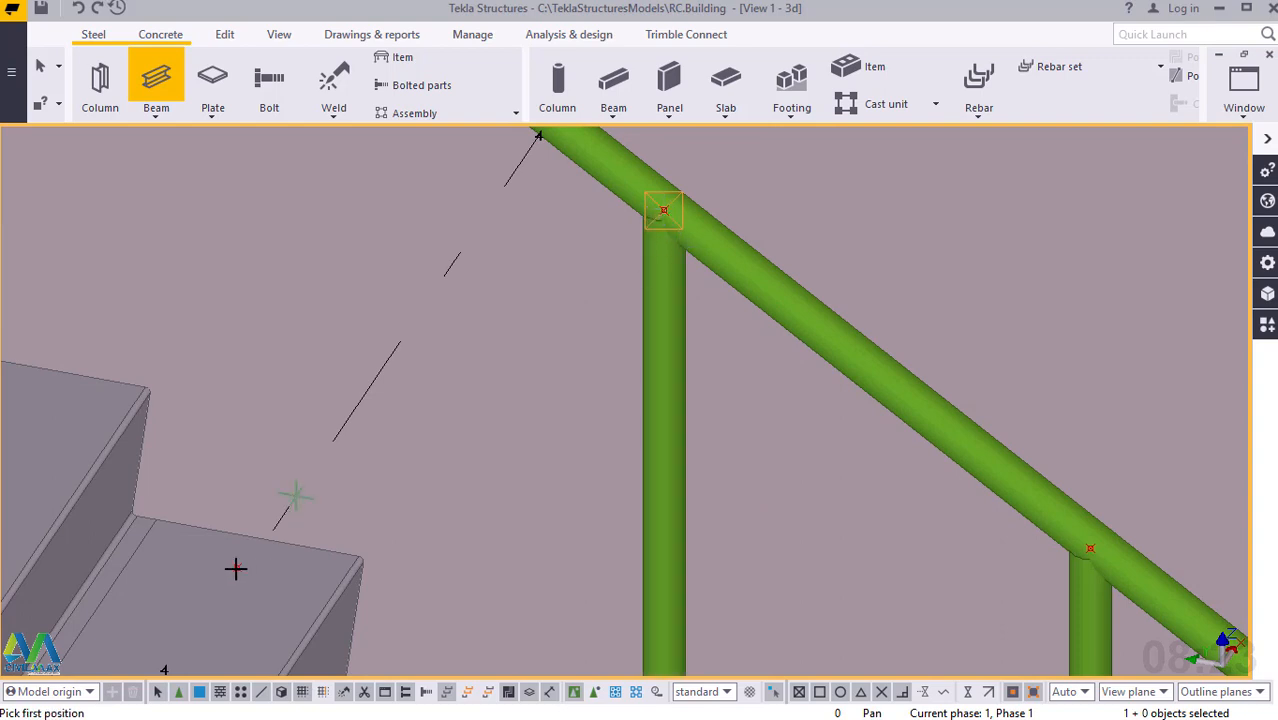
Add a fourth 800 mm post on the upper flight, one construction point below the top one, ending at the handrail.
click(702, 586)
scroll(740, 590, down, 3)
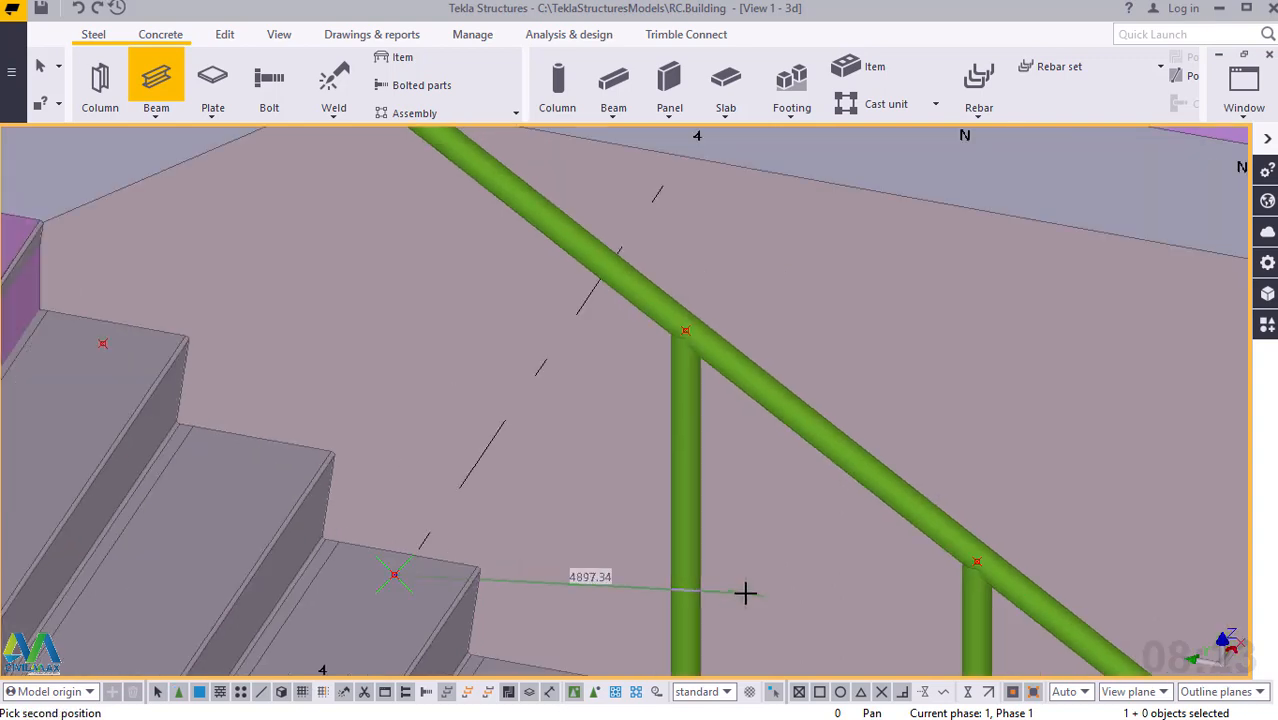
scroll(426, 143, up, 3)
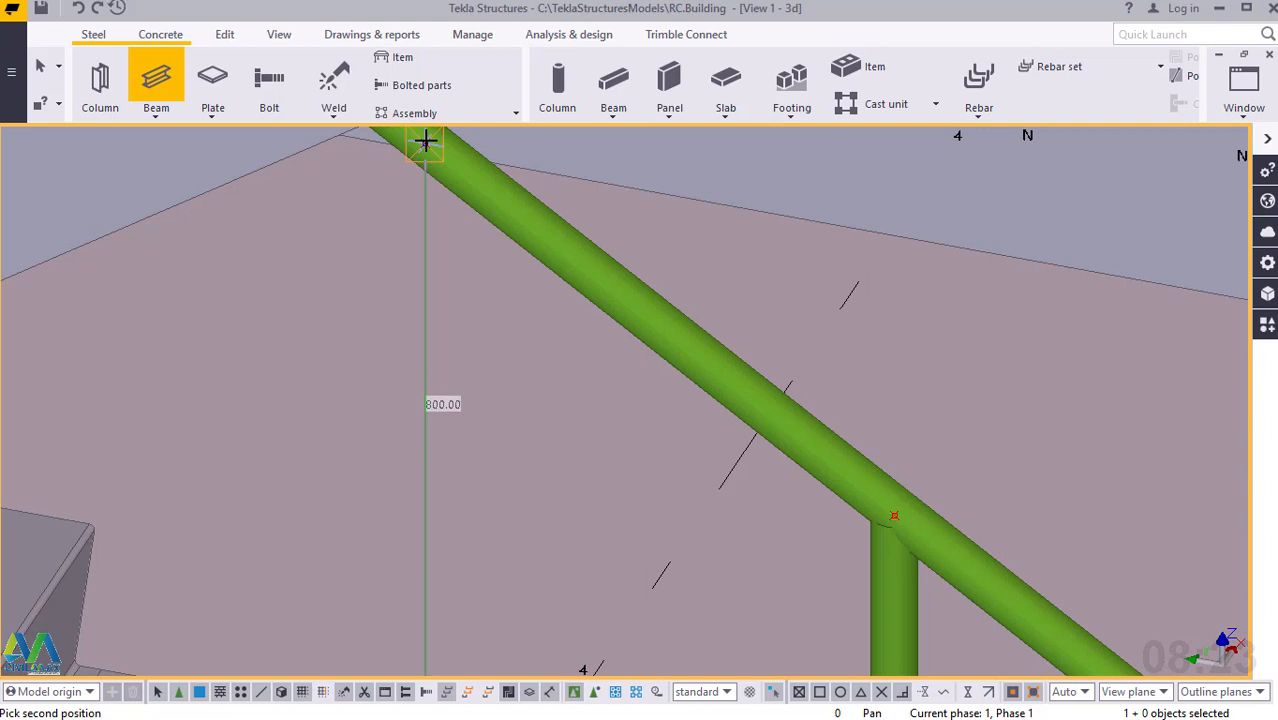
click(425, 141)
click(426, 143)
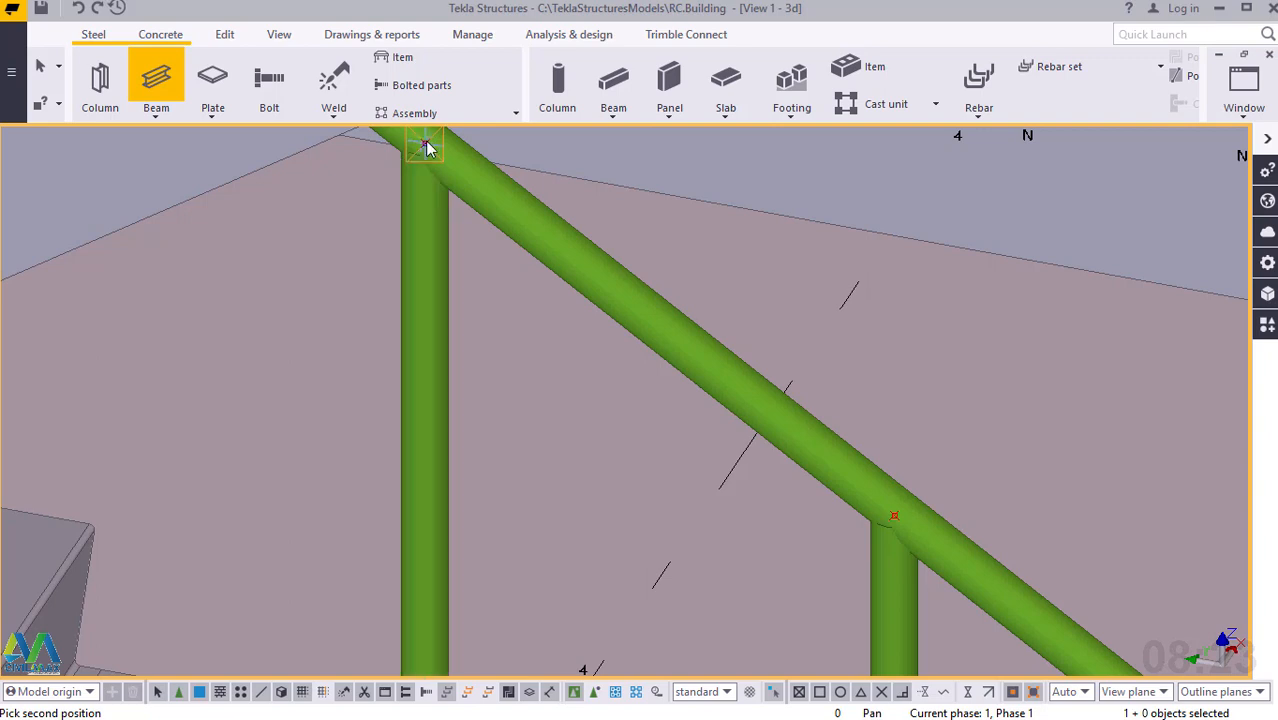
Model the last 800 mm post from the upper flight's top construction point to the handrail's upper bend, and end the beam command.
scroll(831, 479, down, 2)
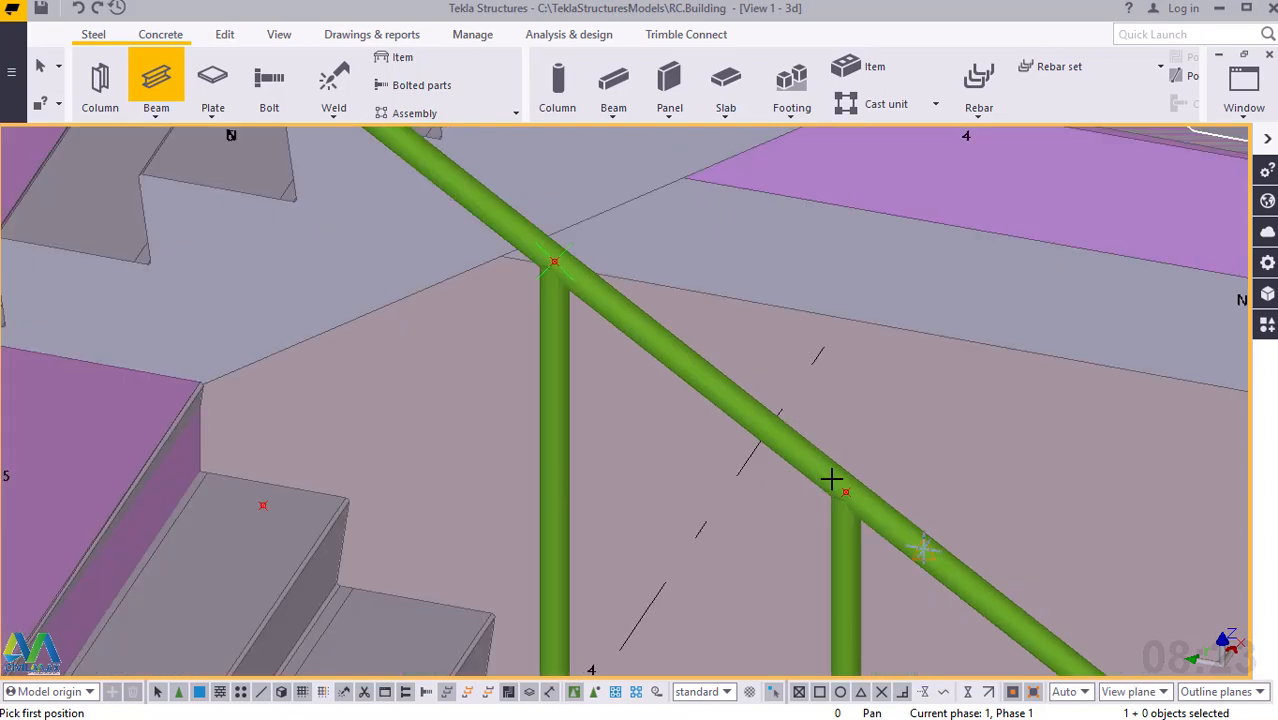
scroll(831, 479, down, 3)
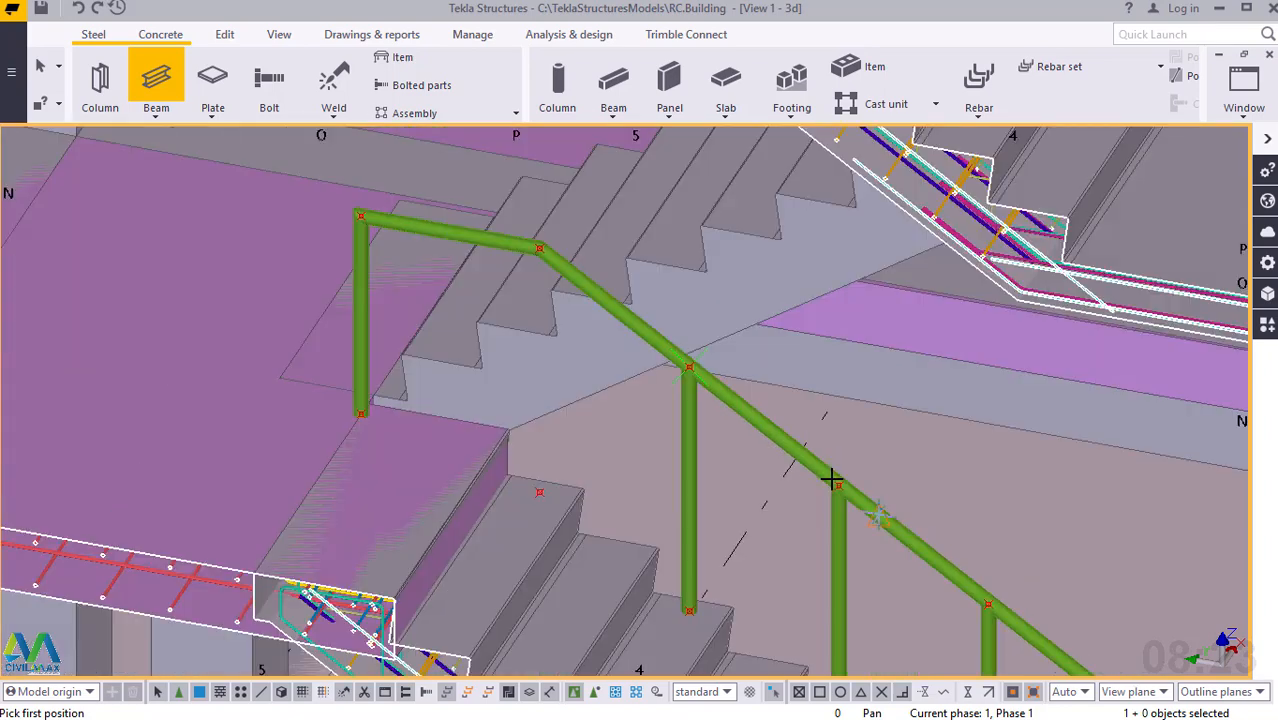
click(540, 492)
scroll(540, 245, up, 5)
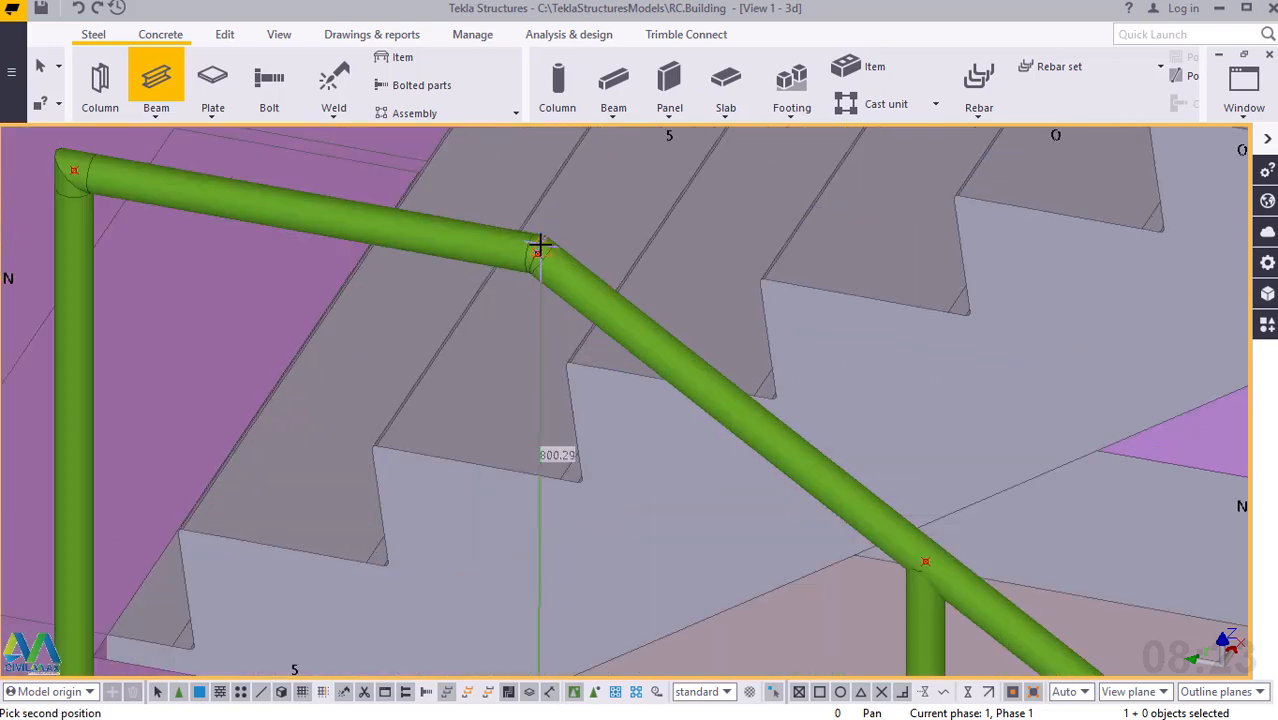
scroll(537, 260, up, 5)
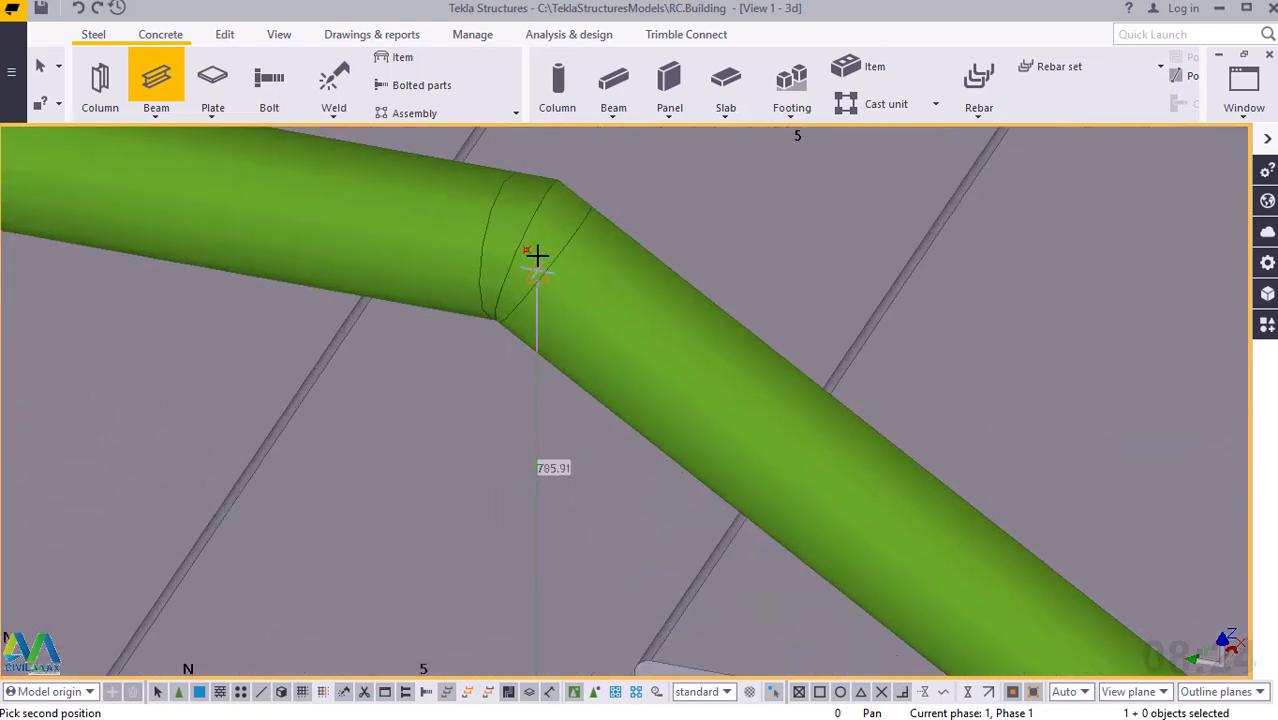
click(521, 247)
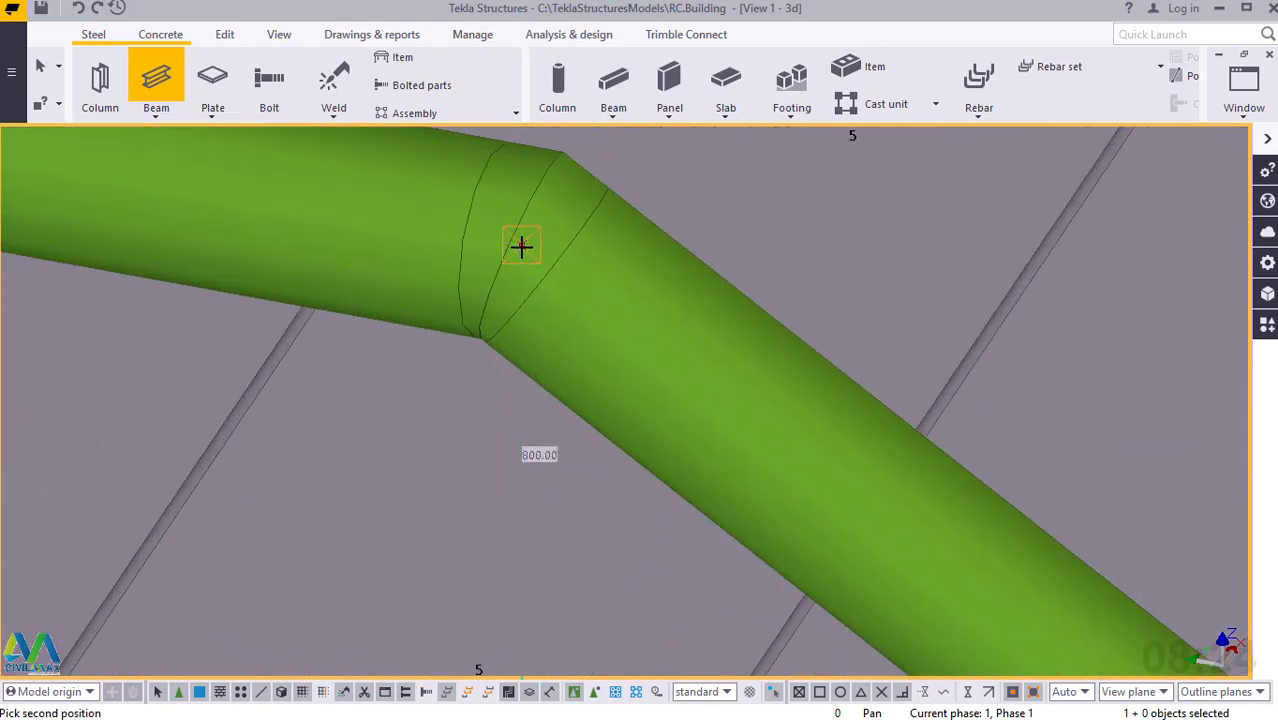
right_click(520, 219)
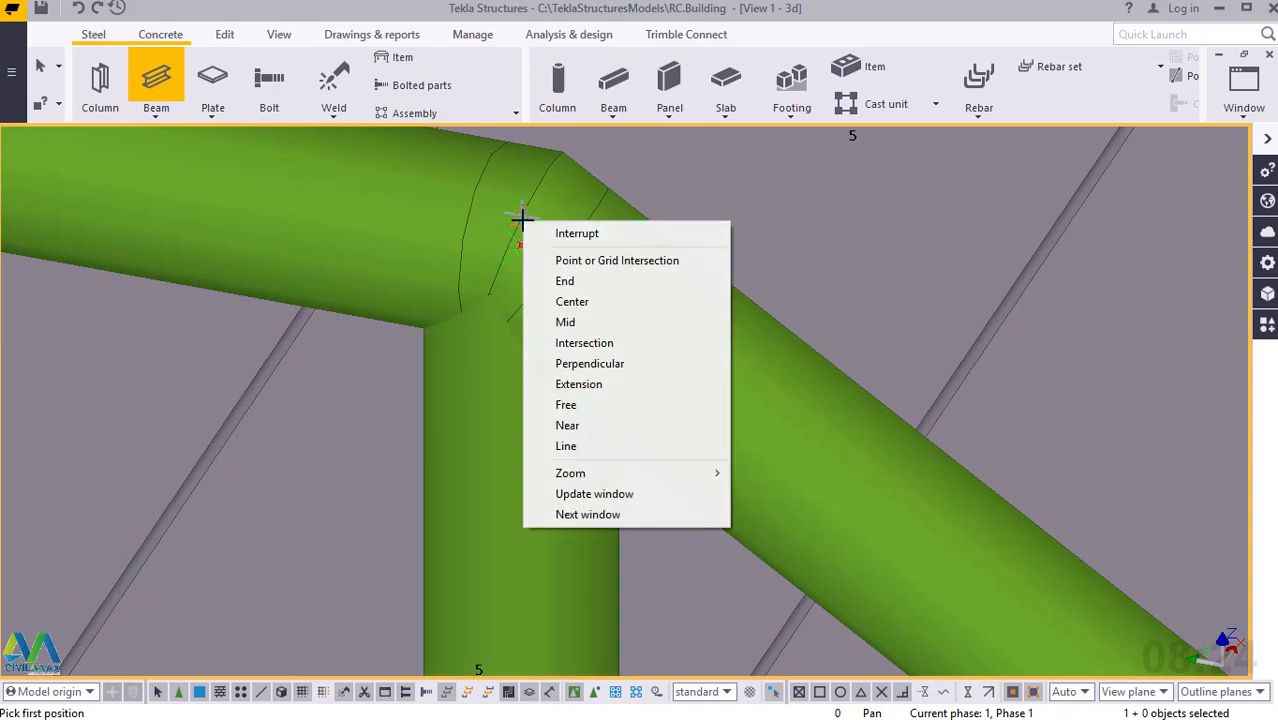
click(548, 233)
scroll(545, 240, down, 8)
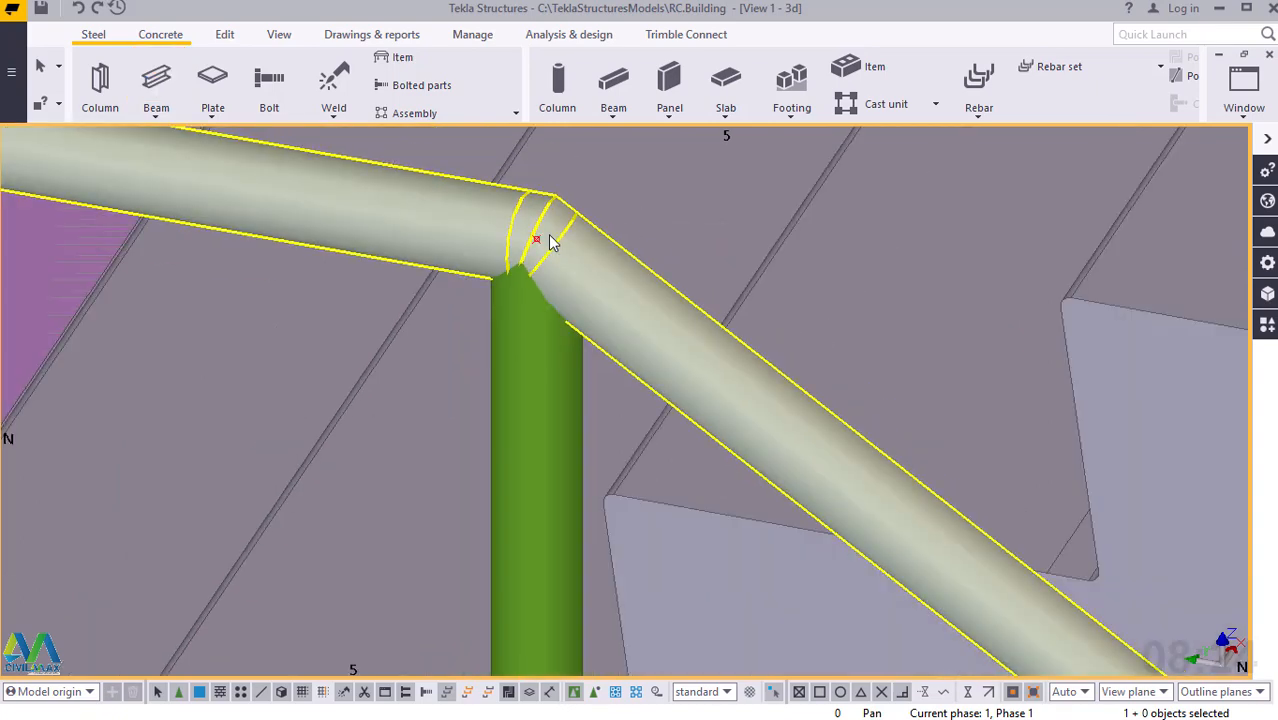
scroll(549, 241, down, 10)
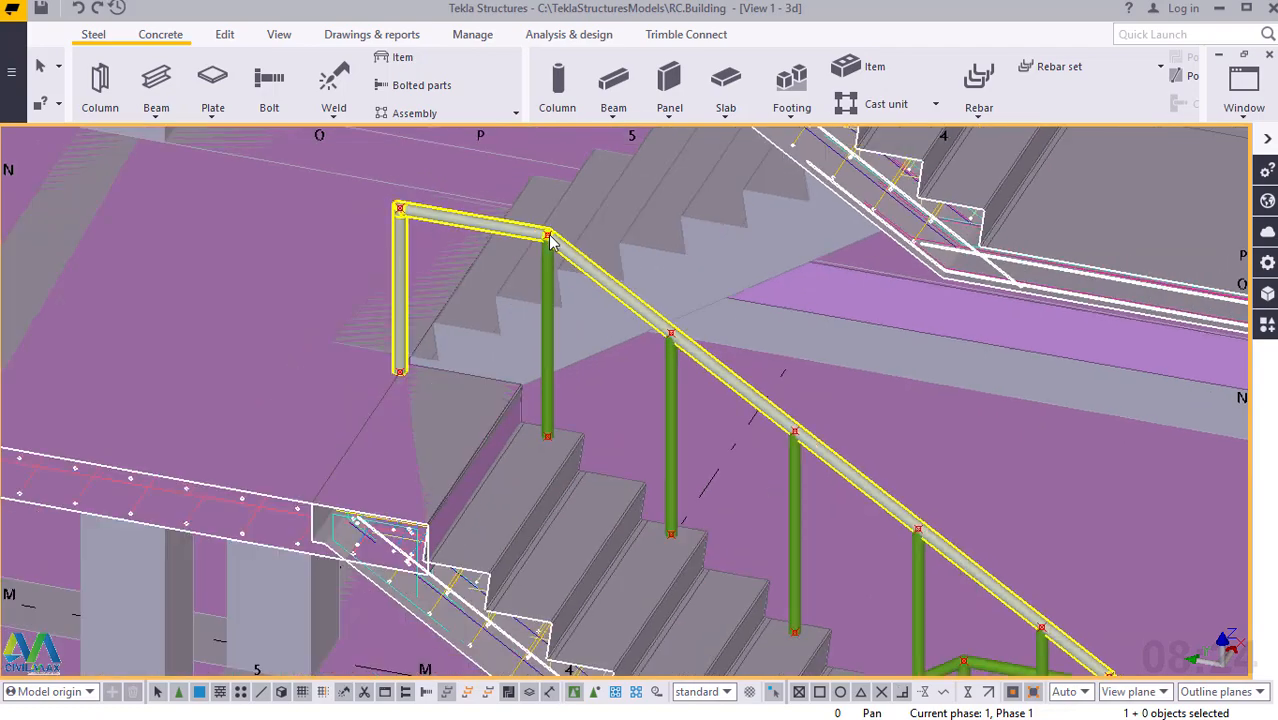
Look over the finished posts and handrails on both stair flights and around the landing.
scroll(548, 238, down, 10)
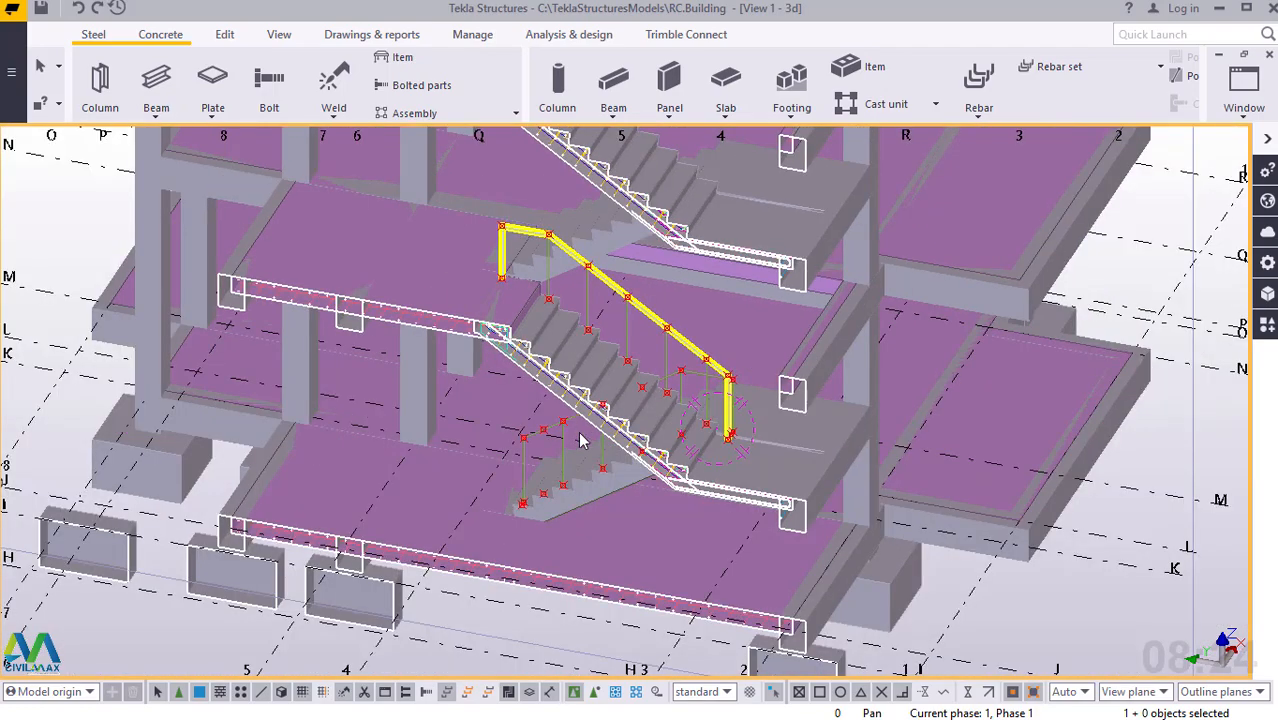
scroll(604, 392, up, 15)
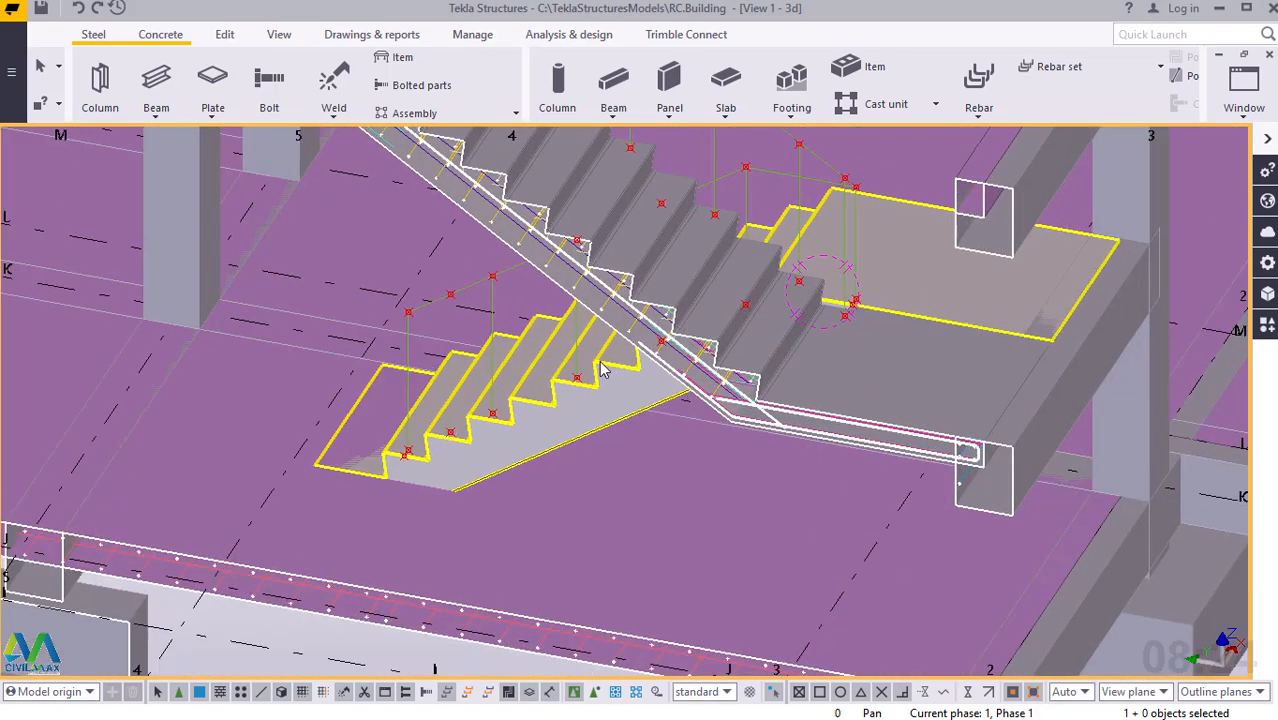
scroll(604, 398, down, 3)
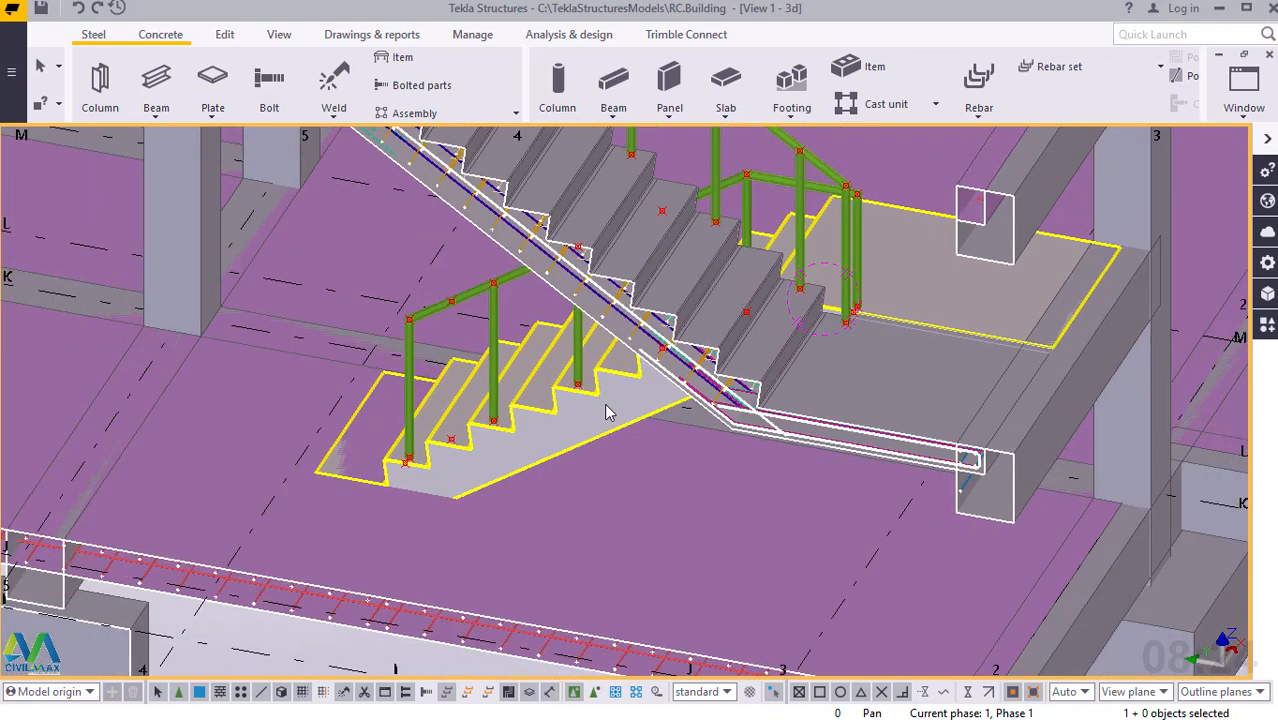
scroll(490, 398, up, 1)
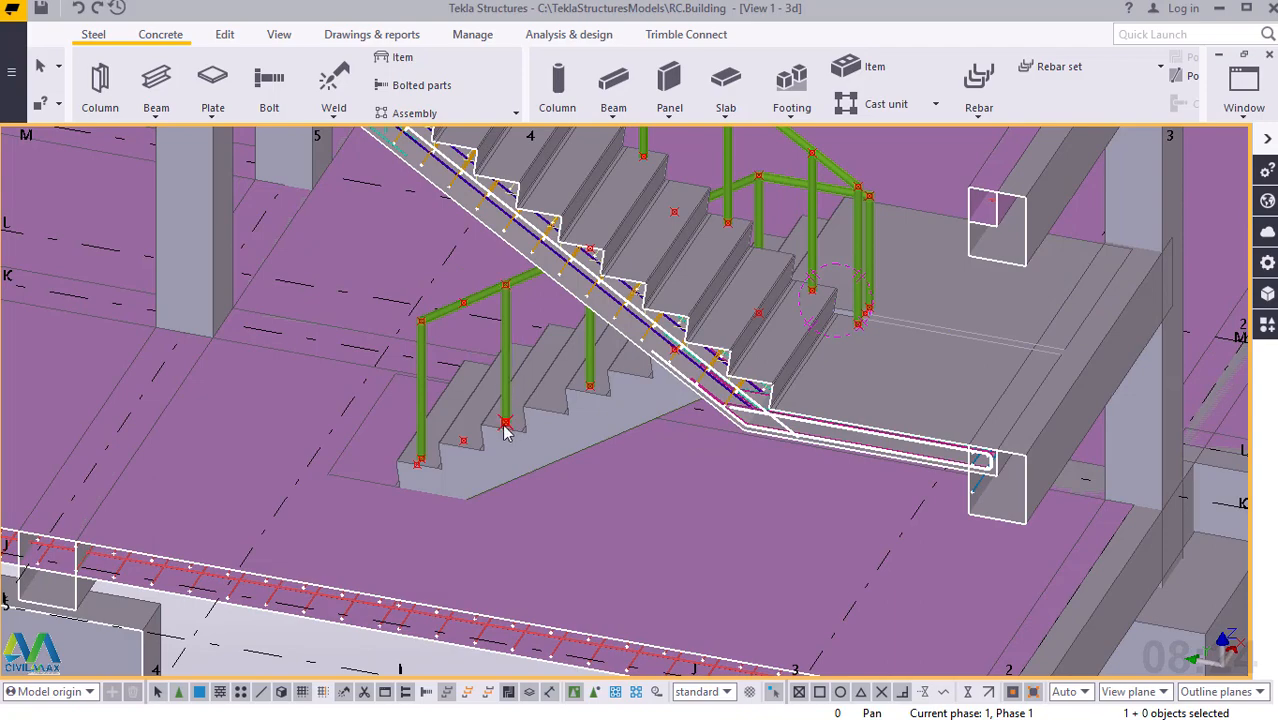
middle_drag(528, 423, 557, 421)
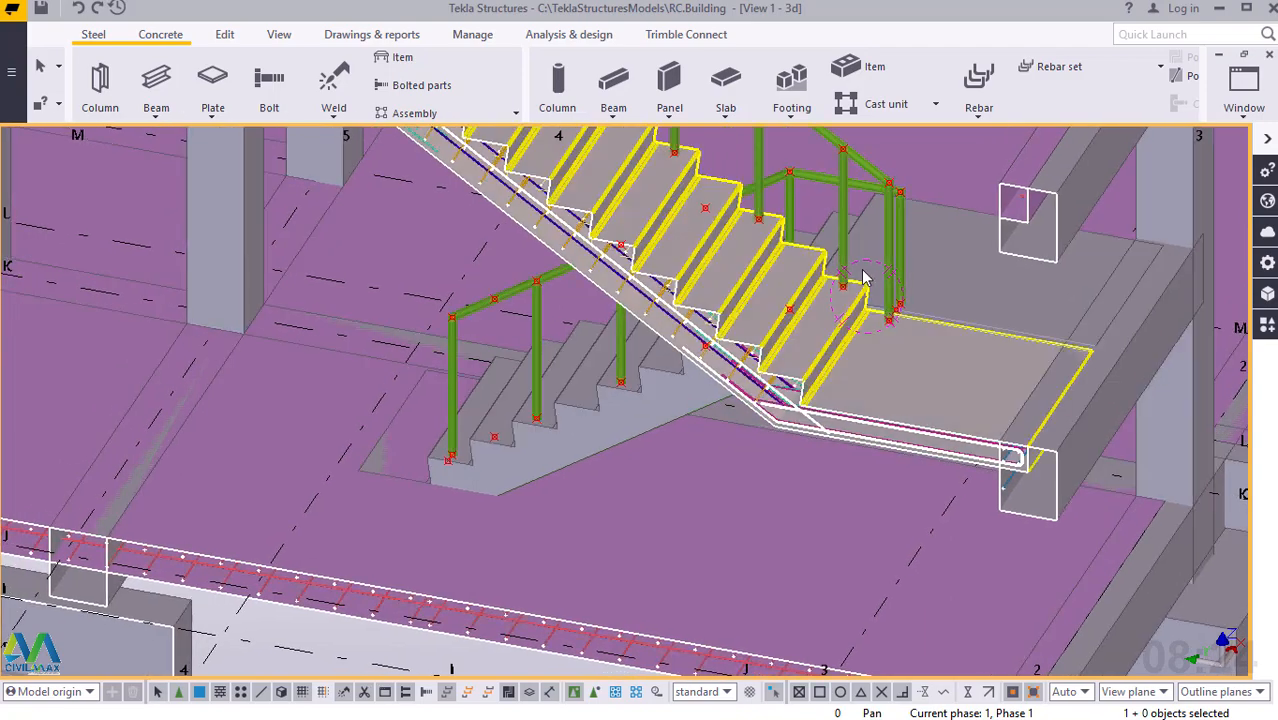
scroll(863, 273, up, 1)
scroll(863, 273, up, 1)
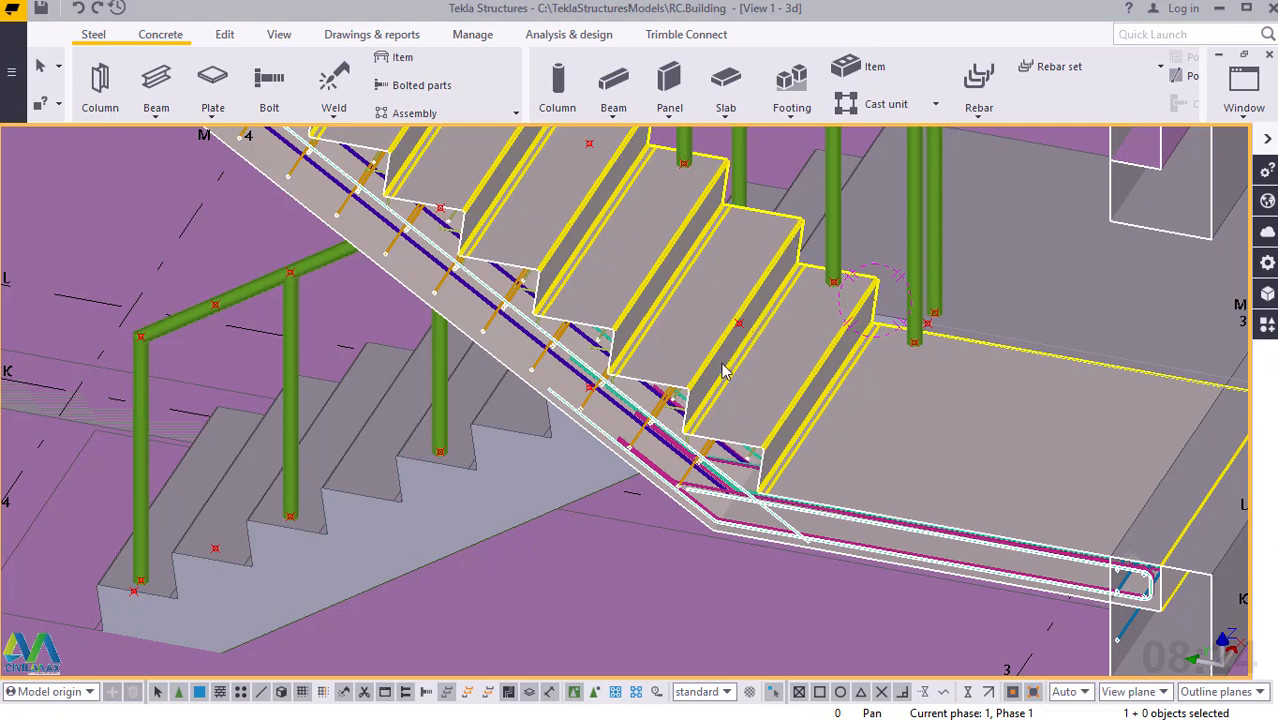
scroll(730, 357, down, 2)
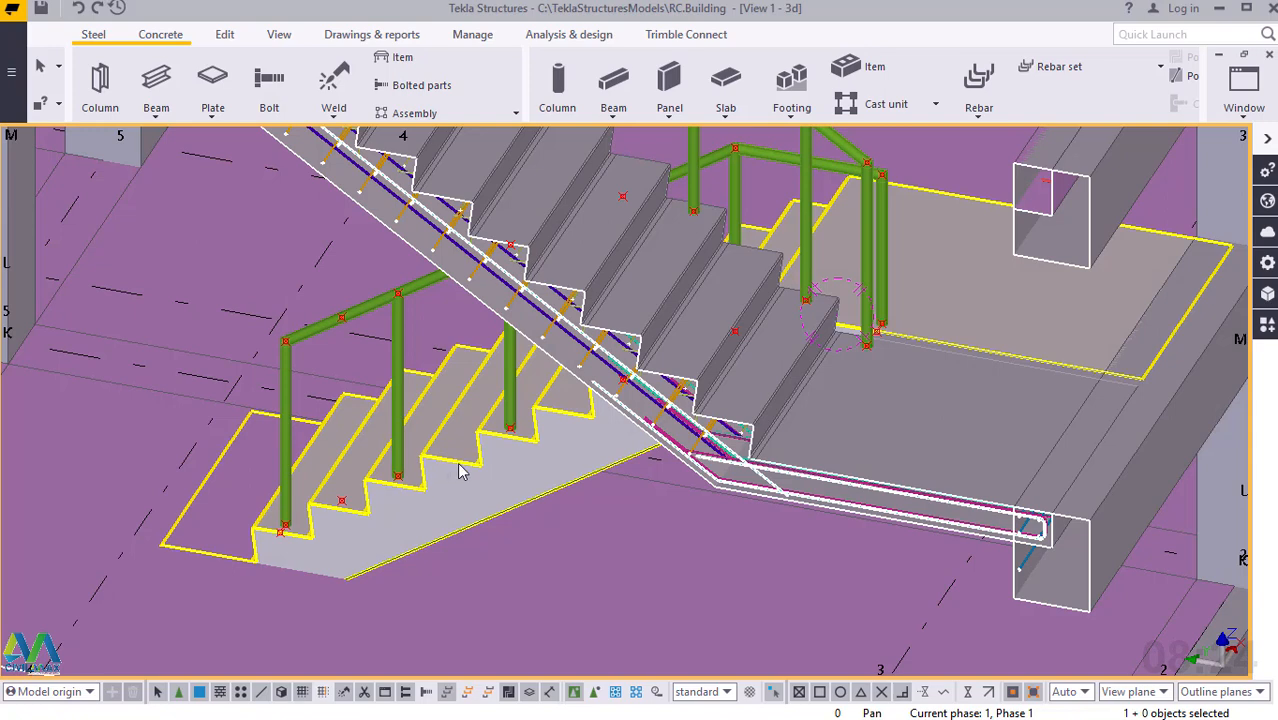
scroll(342, 312, up, 5)
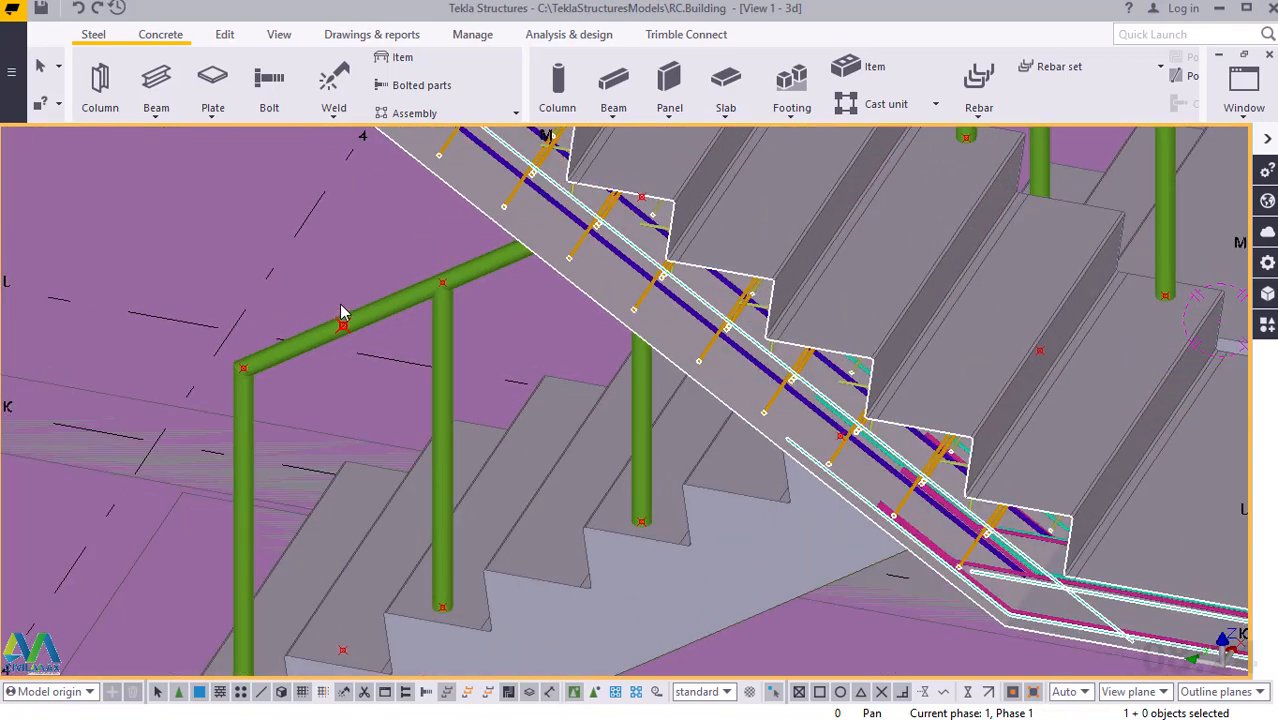
Start a steel polybeam at the bottom bend of the lower flight's handrail, above its first post.
scroll(215, 400, up, 6)
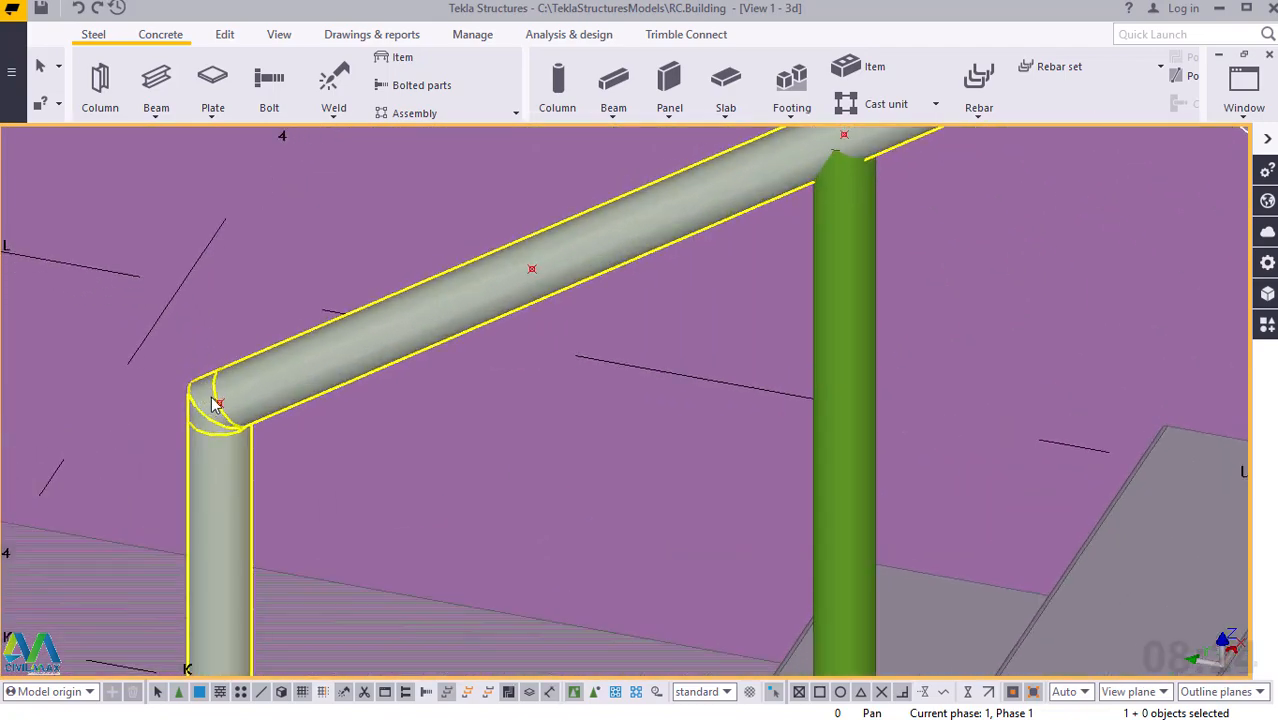
scroll(215, 400, up, 3)
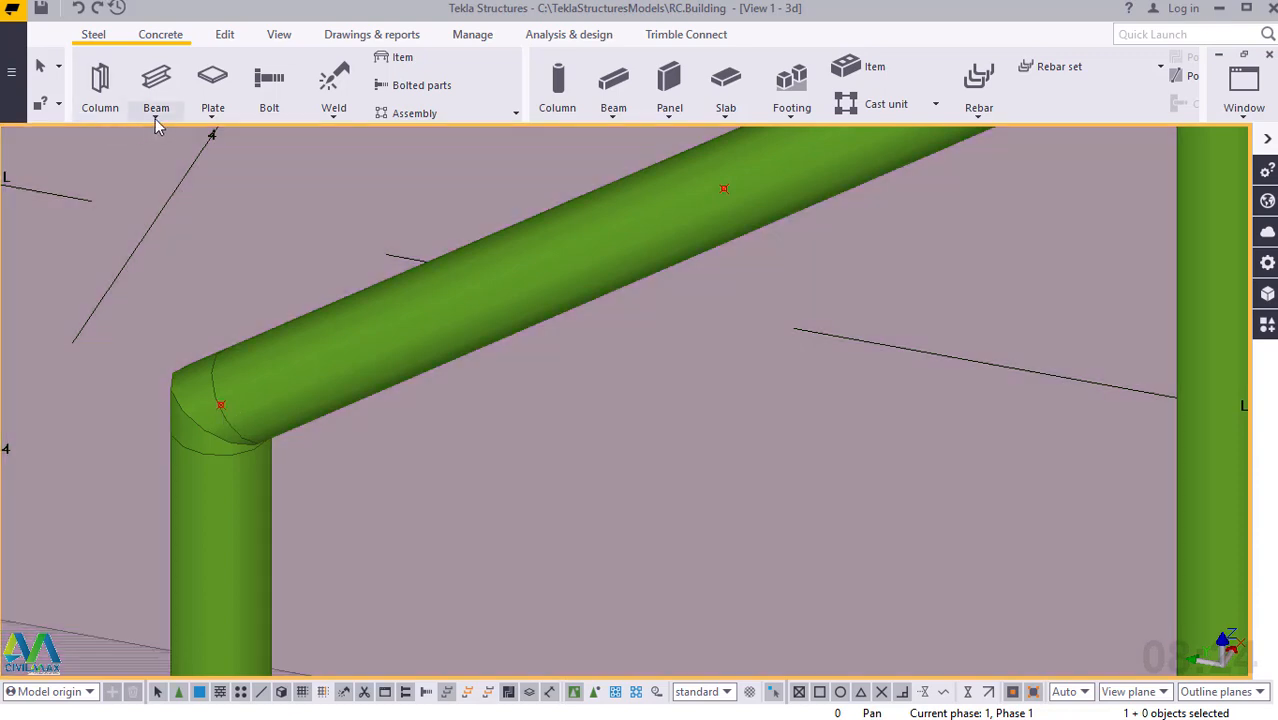
click(156, 118)
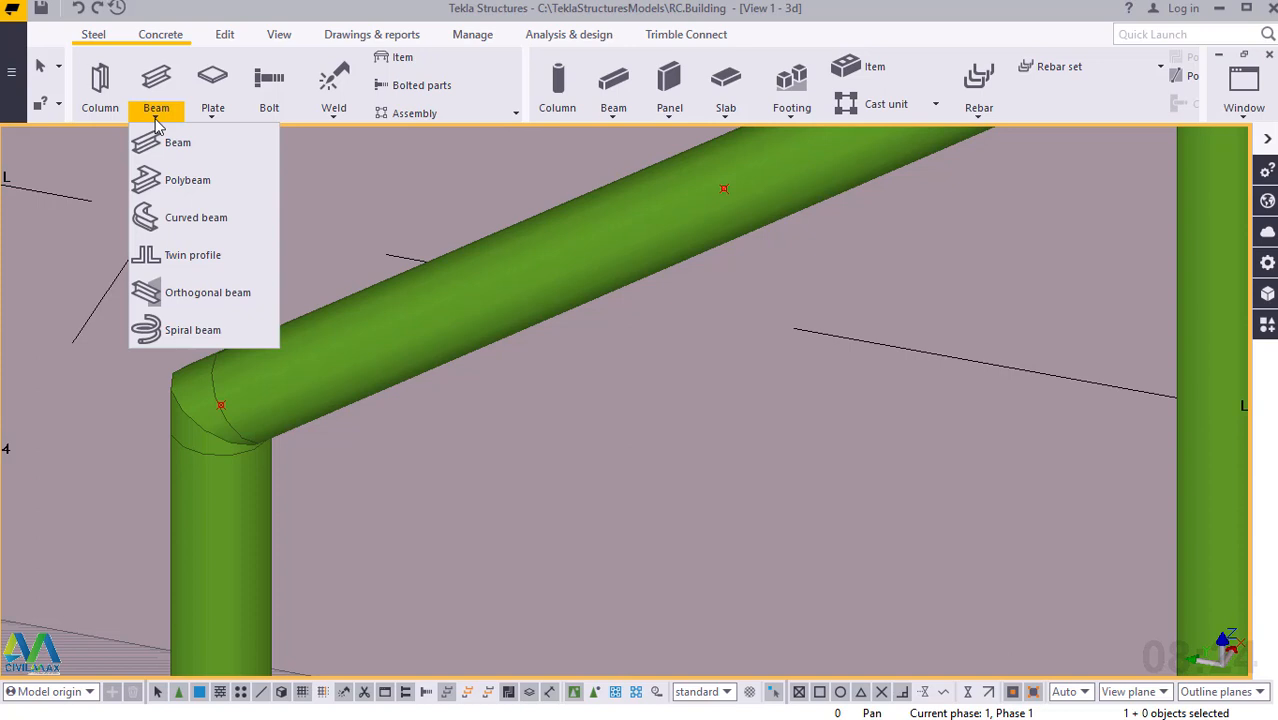
click(168, 181)
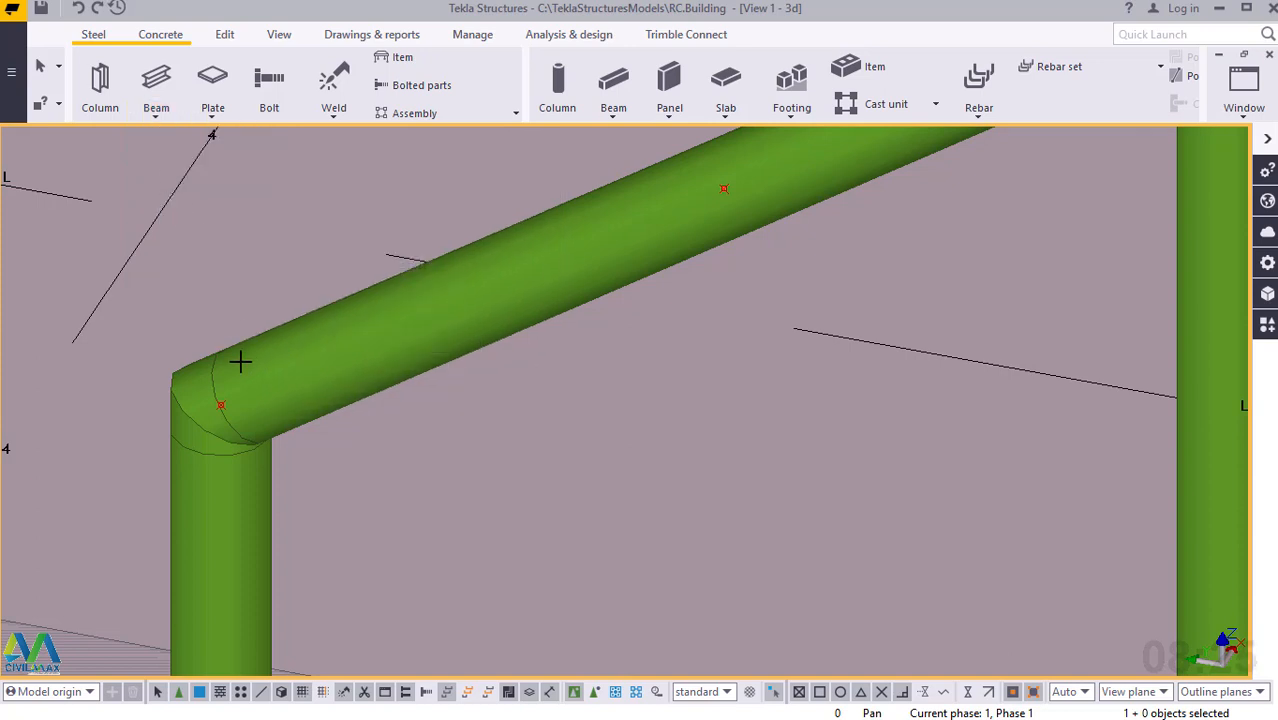
scroll(220, 395, up, 5)
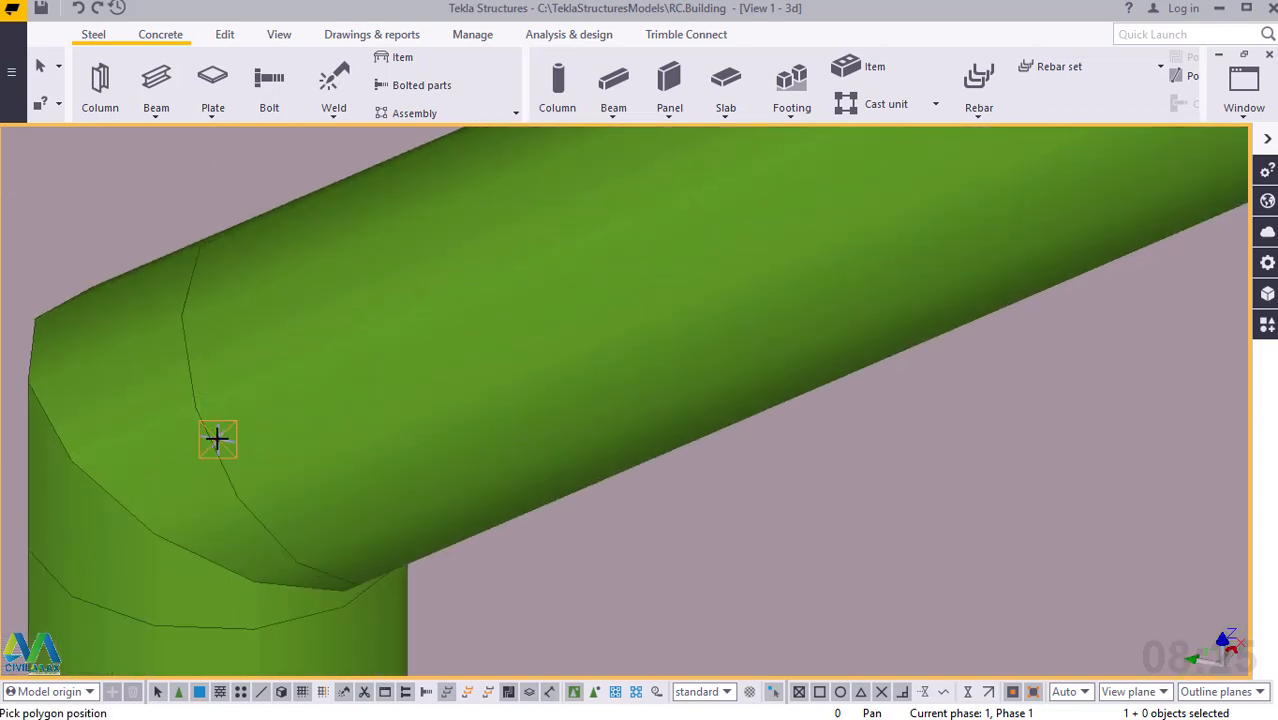
scroll(217, 480, down, 5)
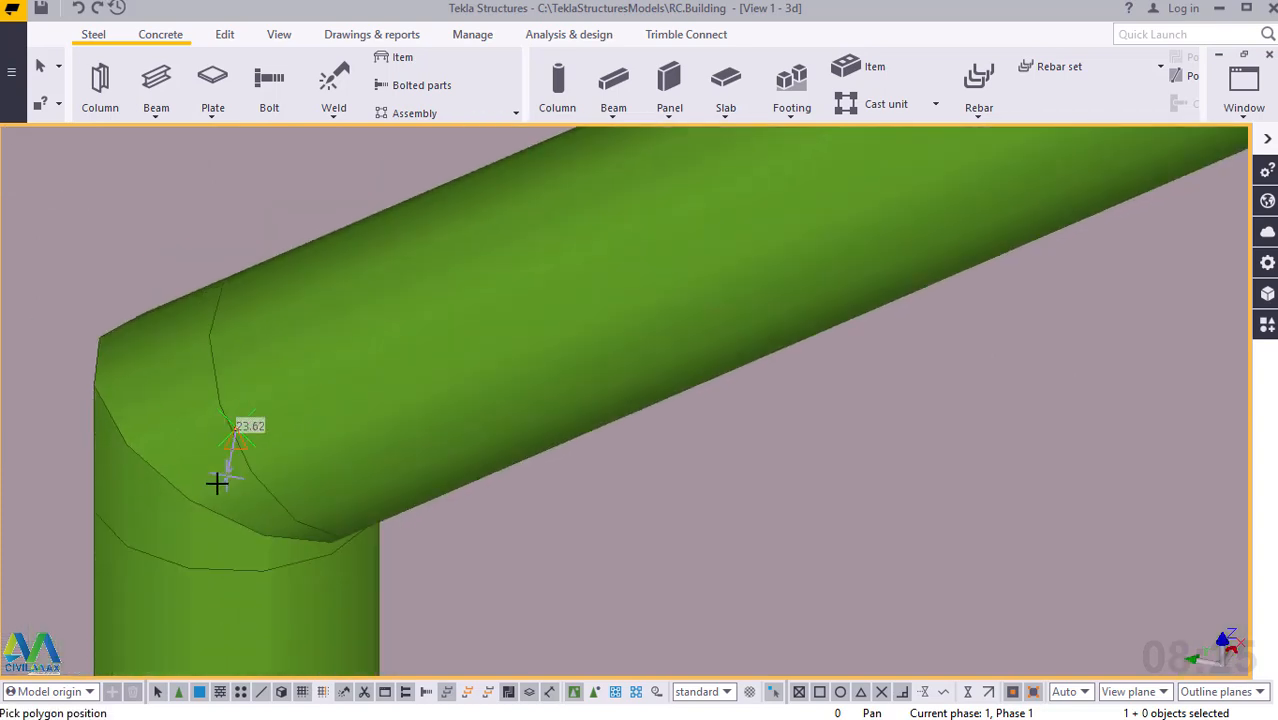
scroll(217, 480, down, 5)
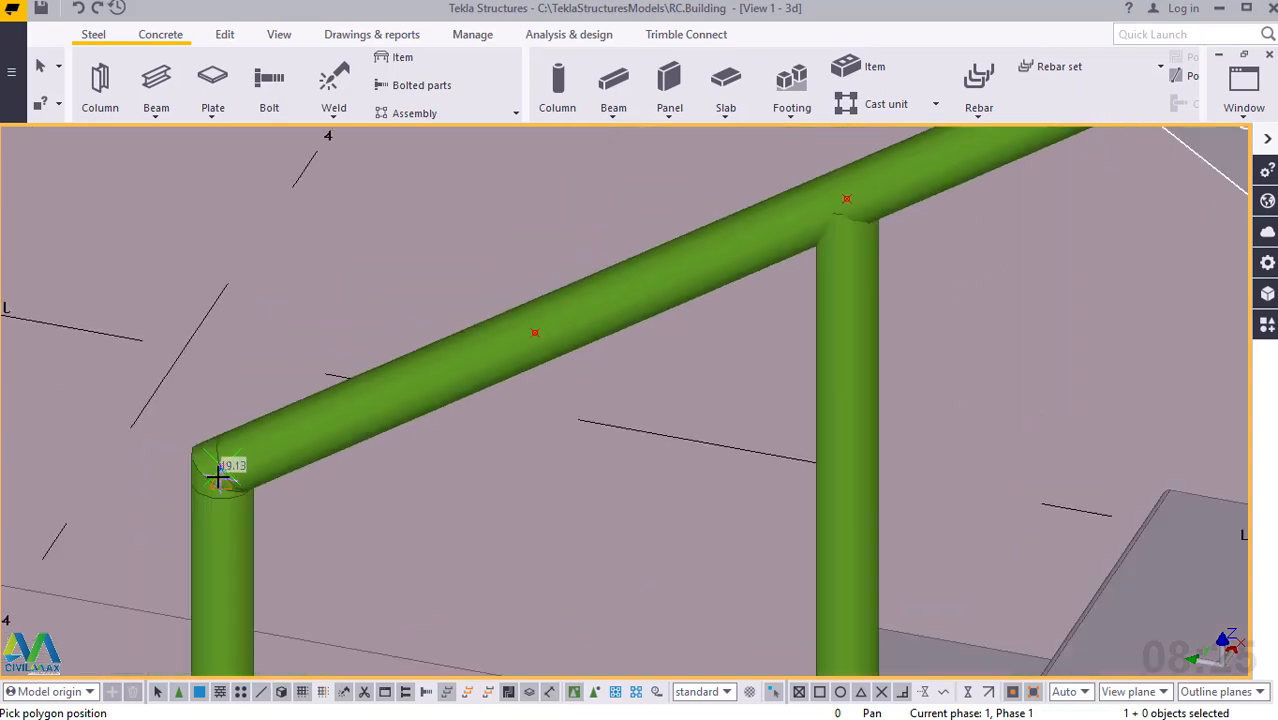
scroll(217, 480, down, 3)
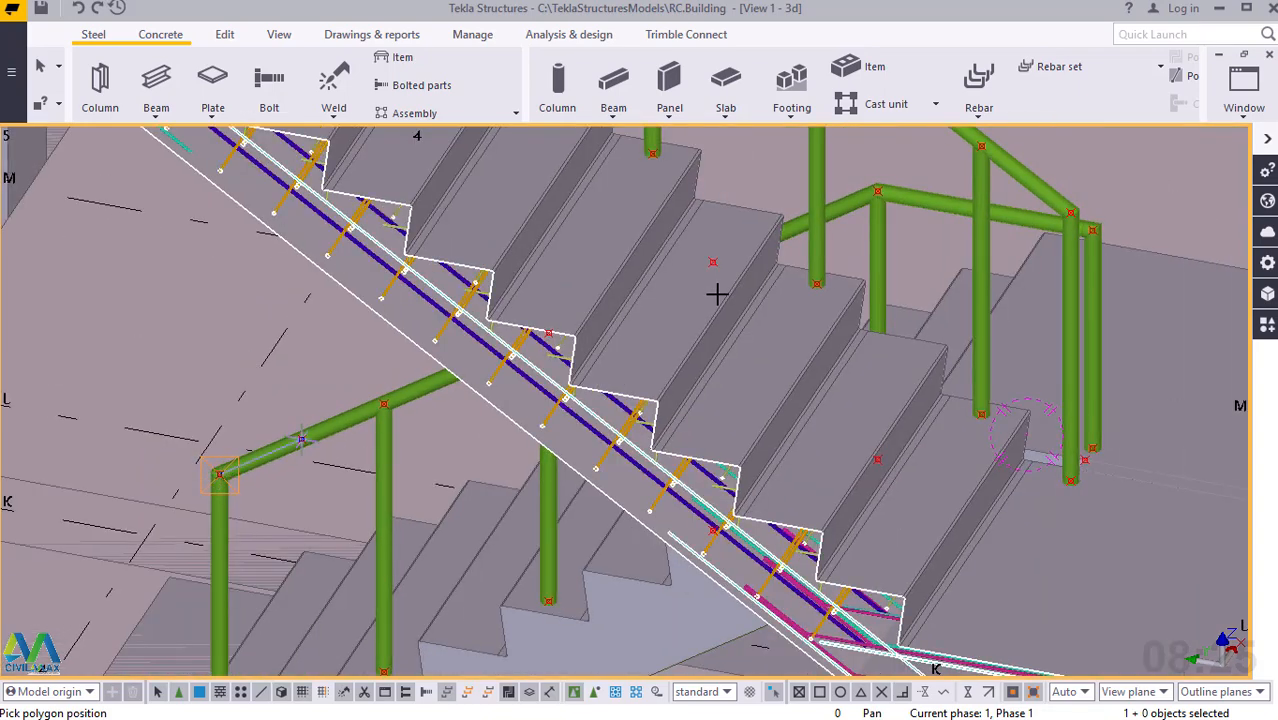
Continue the polybeam up along the lower flight's handrail to its upper bend above the last post.
scroll(927, 183, up, 5)
scroll(915, 195, up, 6)
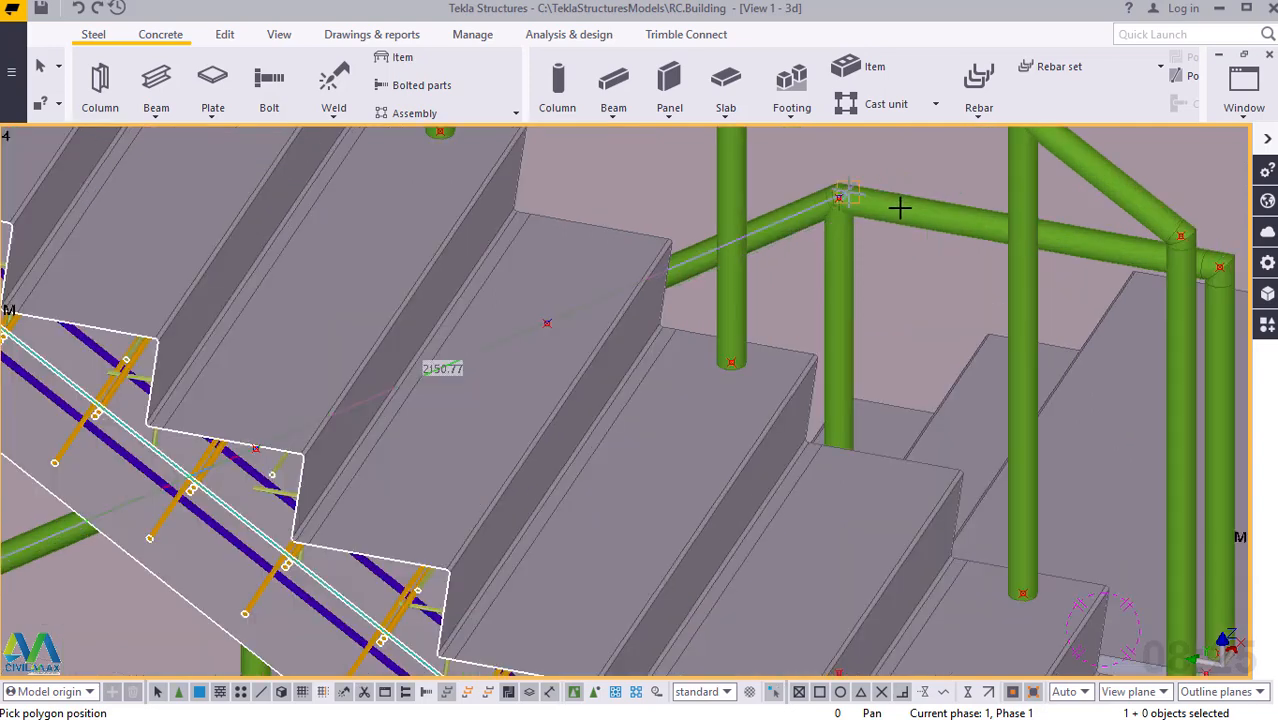
scroll(736, 184, up, 5)
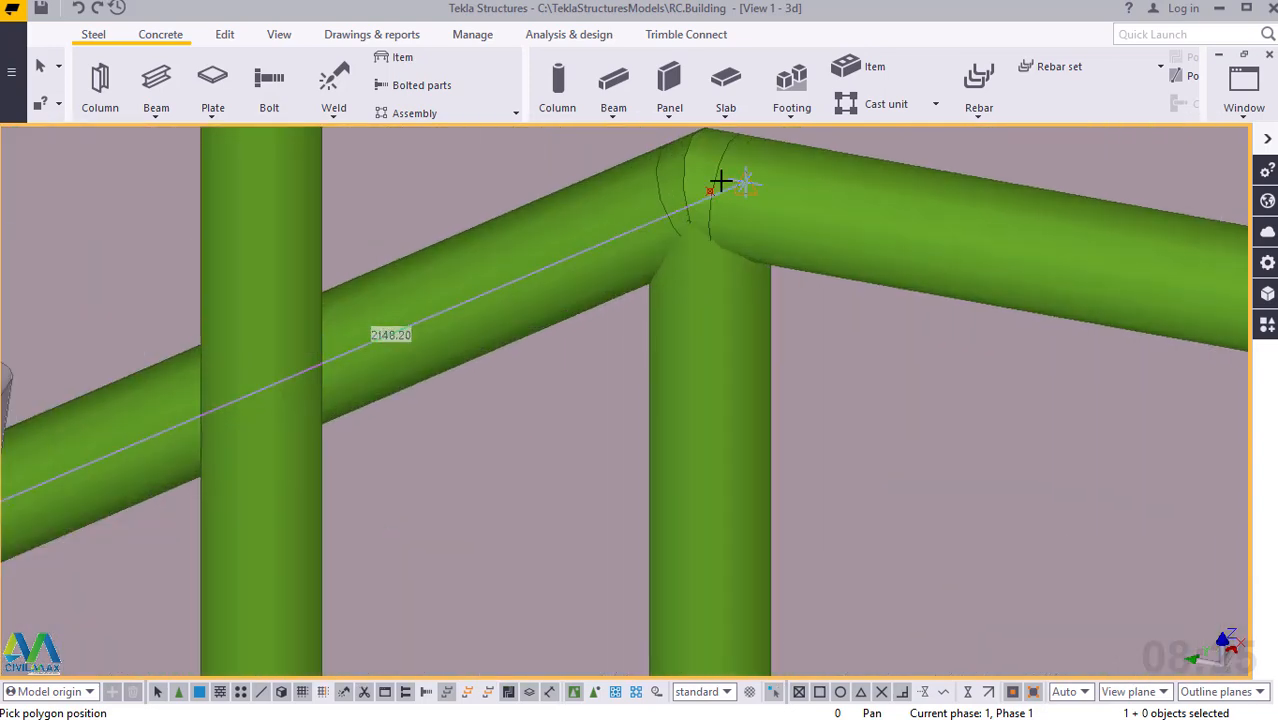
scroll(692, 200, up, 1)
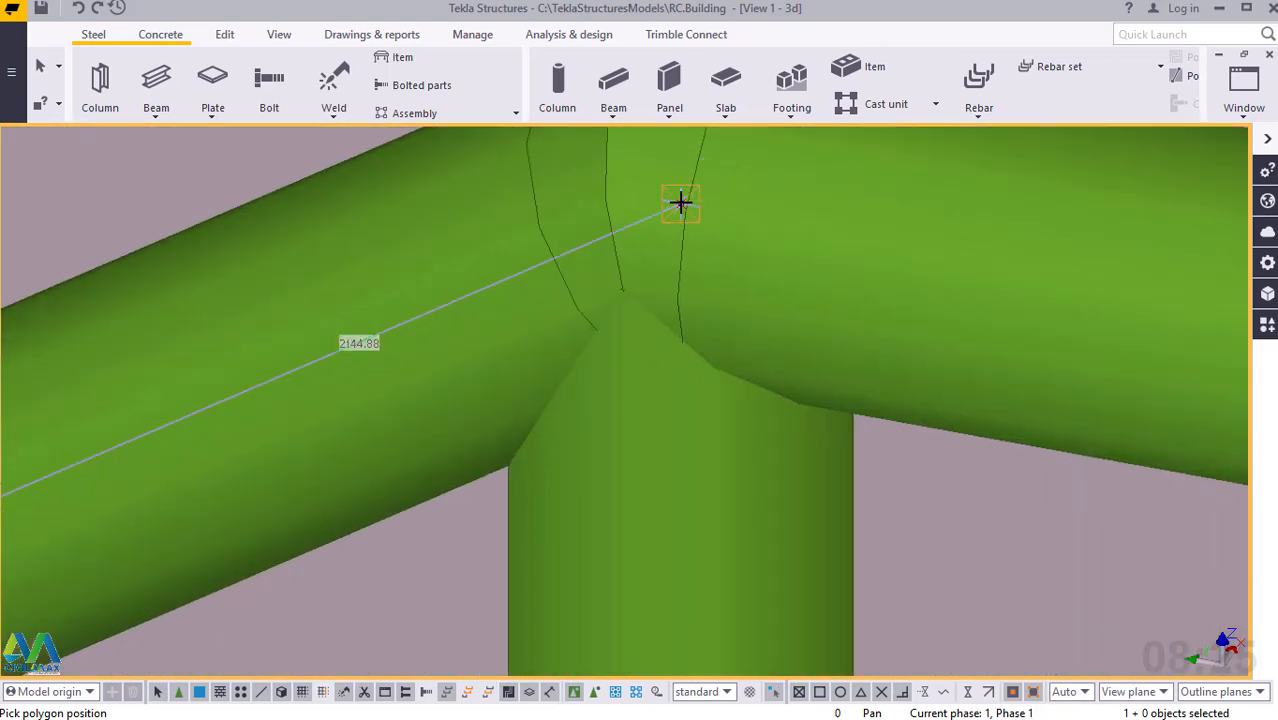
click(681, 203)
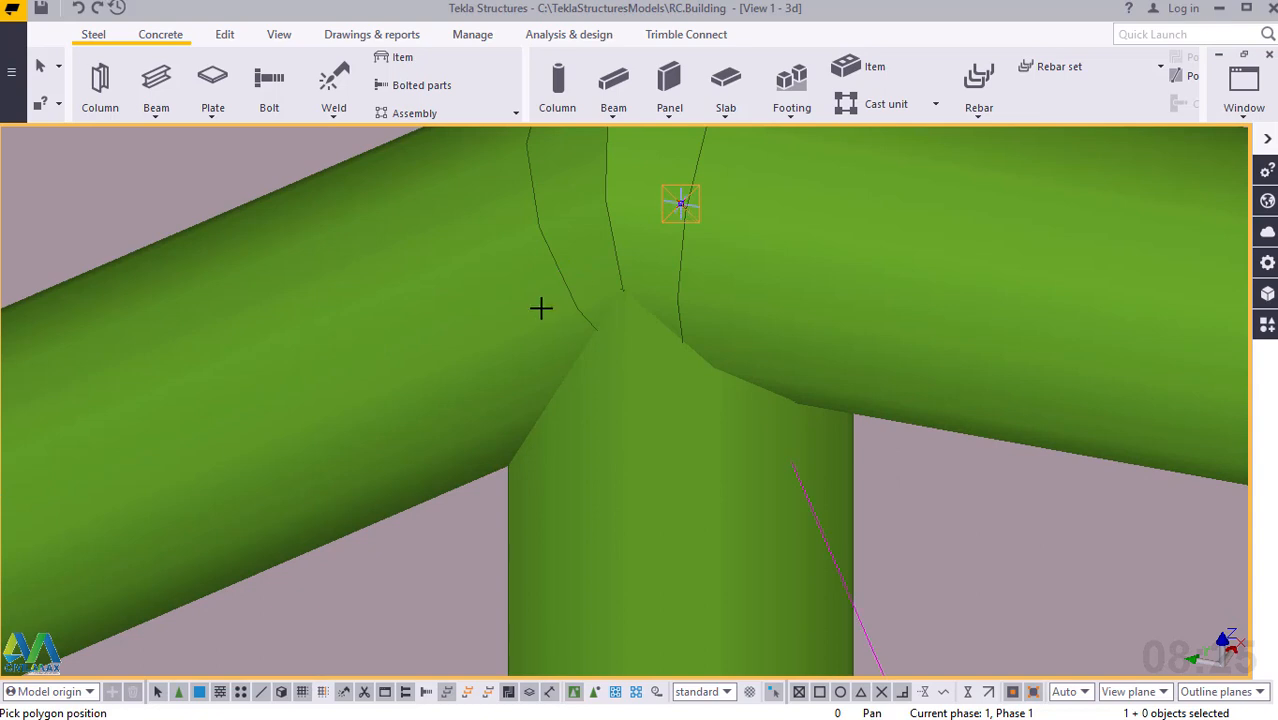
Finish the polybeam at the corner bend above the handrail's end post on the landing and end the command.
scroll(541, 308, down, 8)
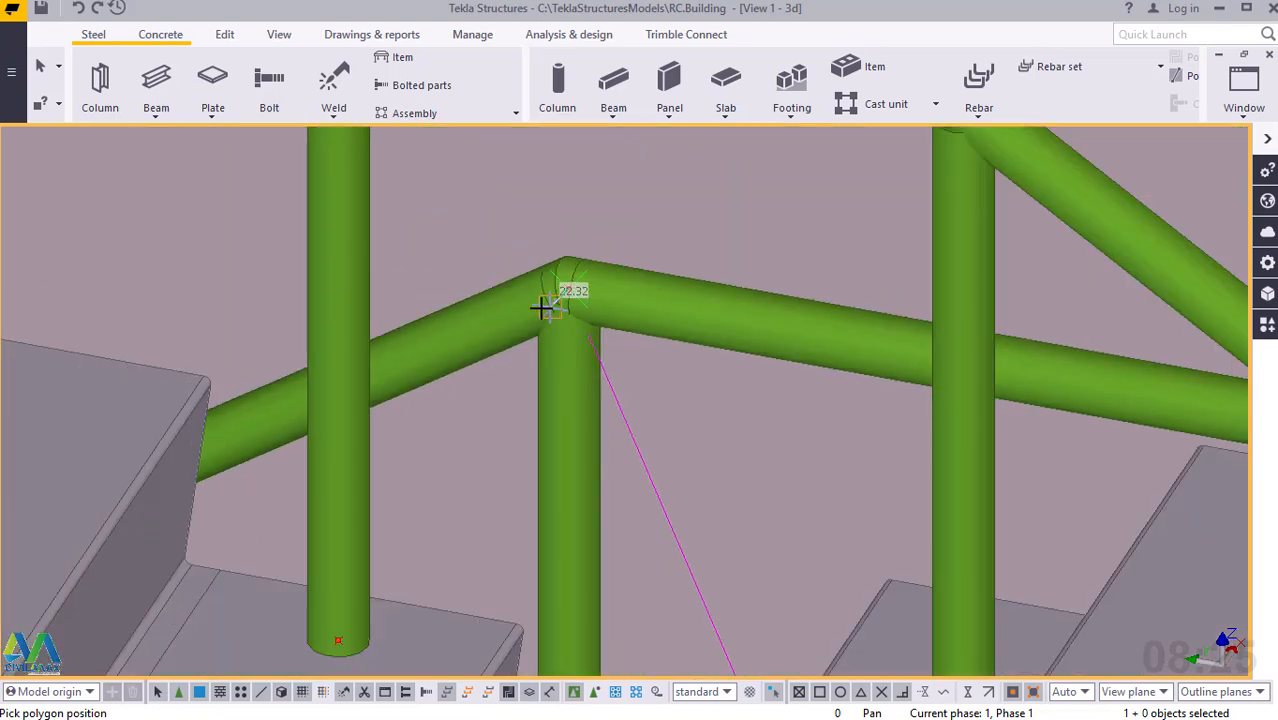
scroll(541, 308, down, 2)
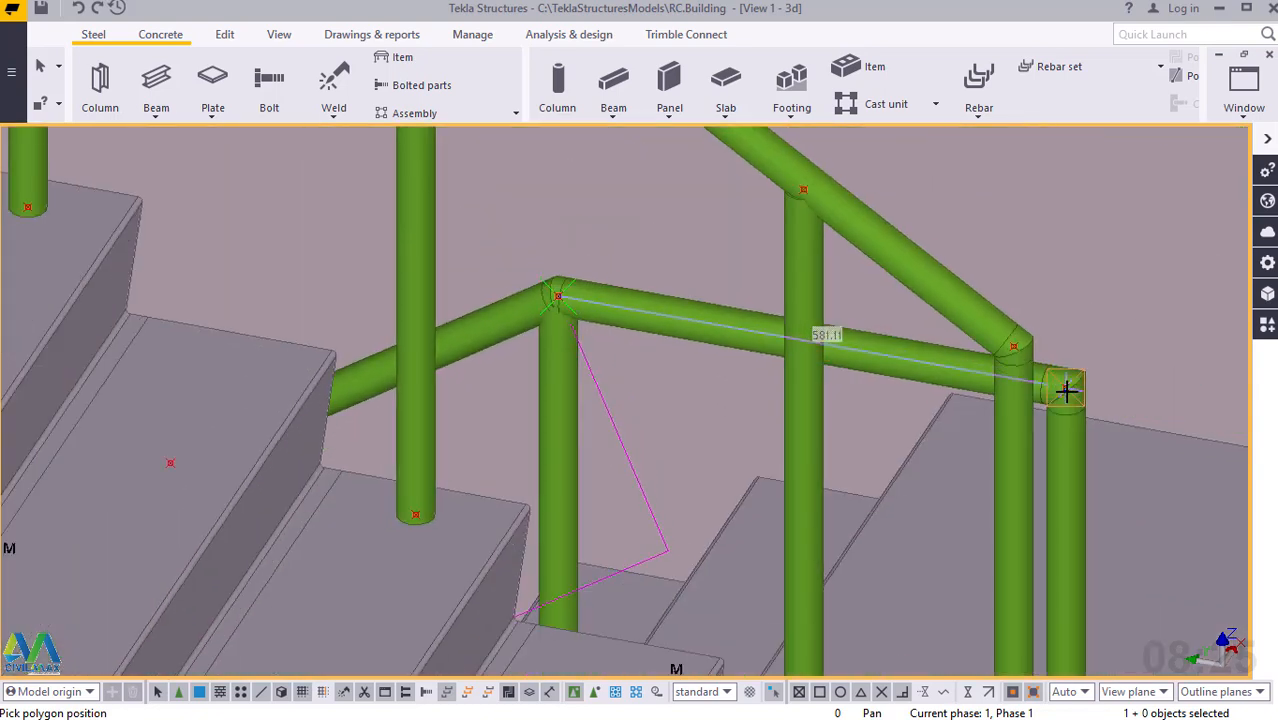
scroll(1065, 390, up, 3)
scroll(1066, 390, up, 6)
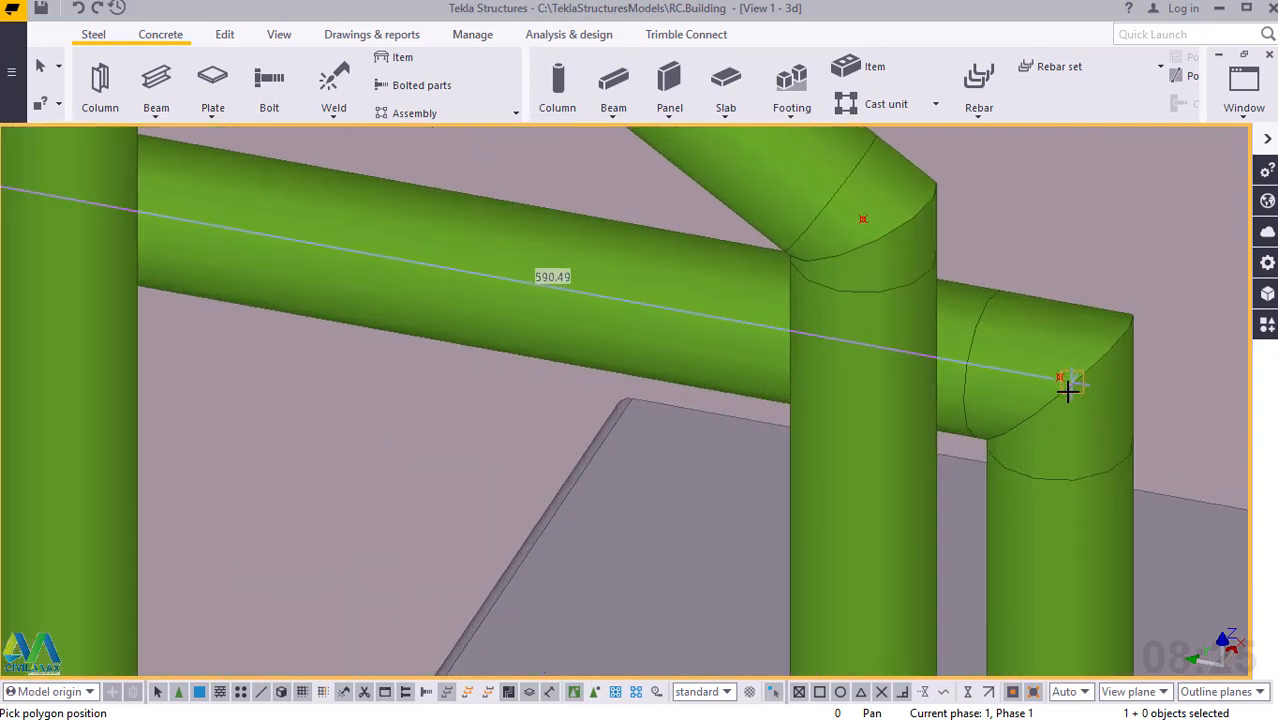
scroll(1068, 383, up, 2)
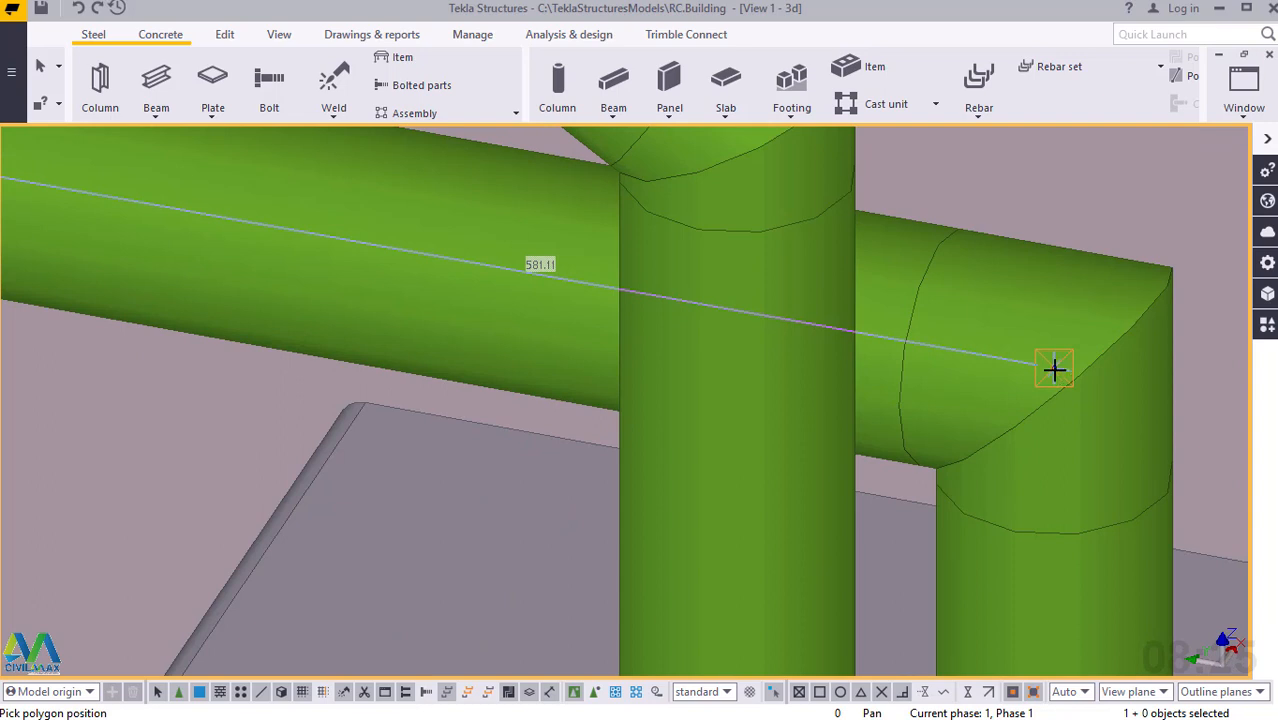
click(1055, 370)
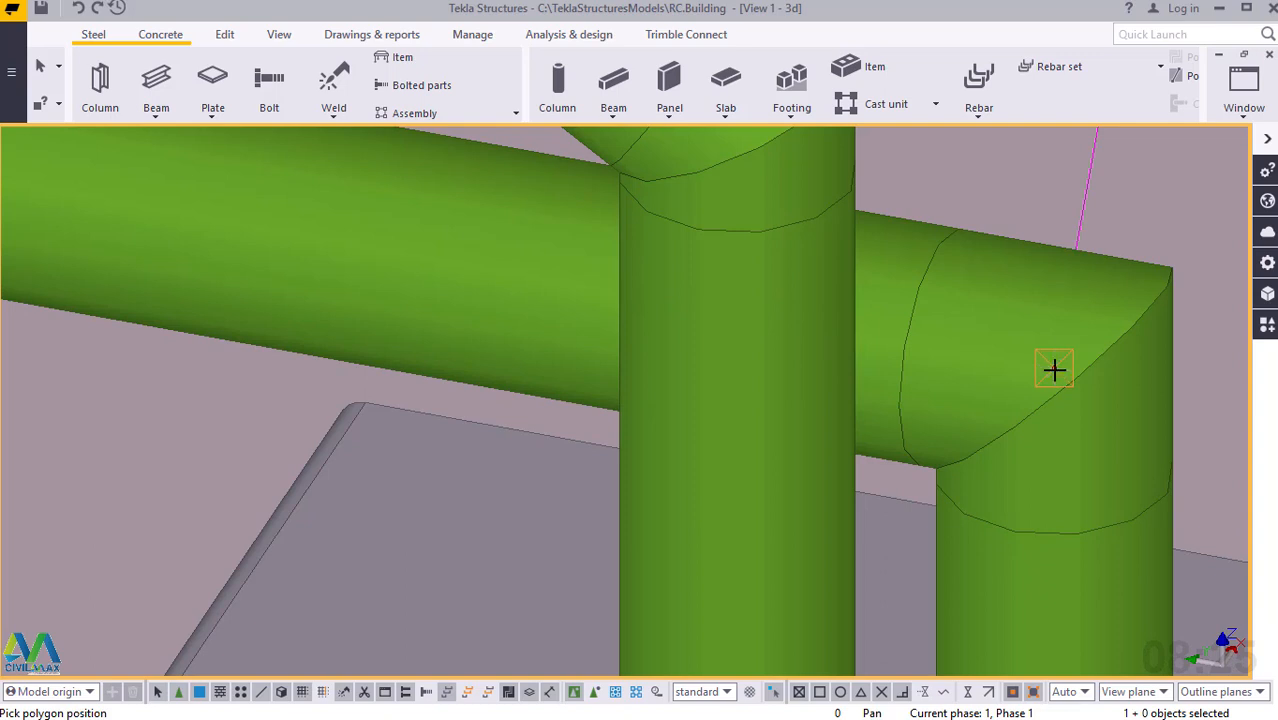
middle_click(1055, 370)
right_click(1059, 306)
click(1095, 317)
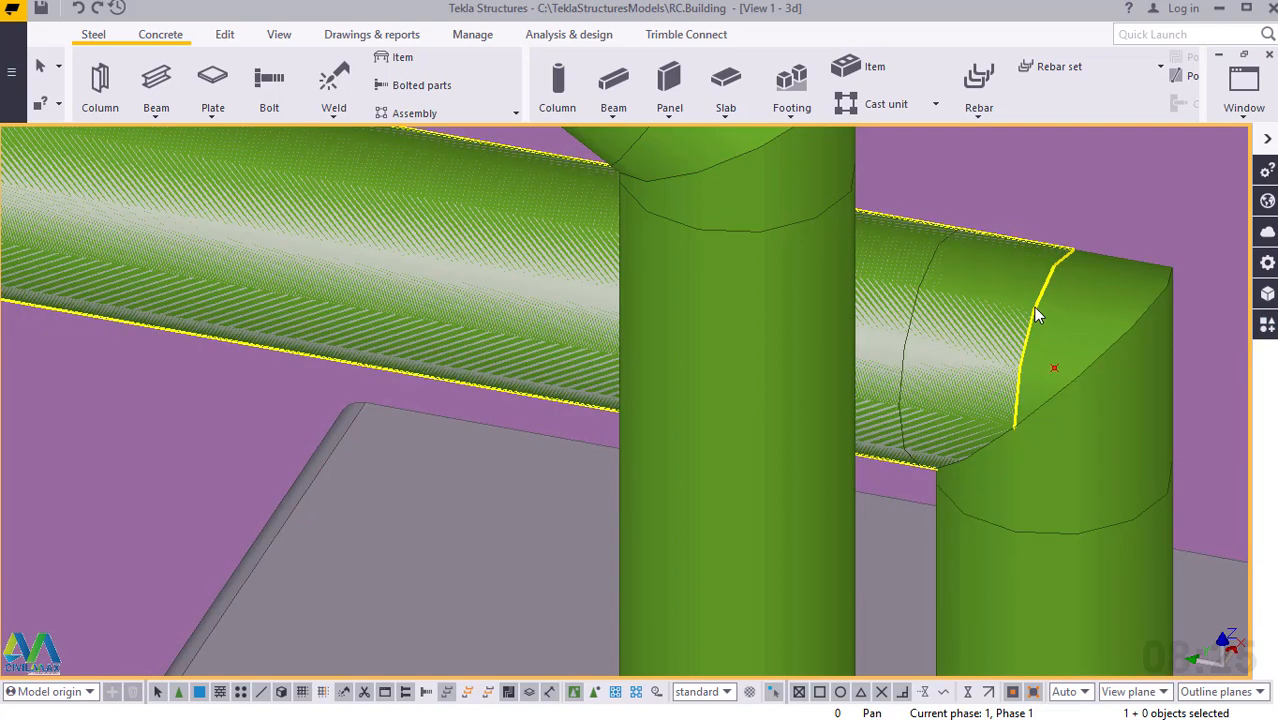
Move the new polybeam linearly by dZ -200 so it runs below the lower flight's handrail, and end the move command.
click(1035, 310)
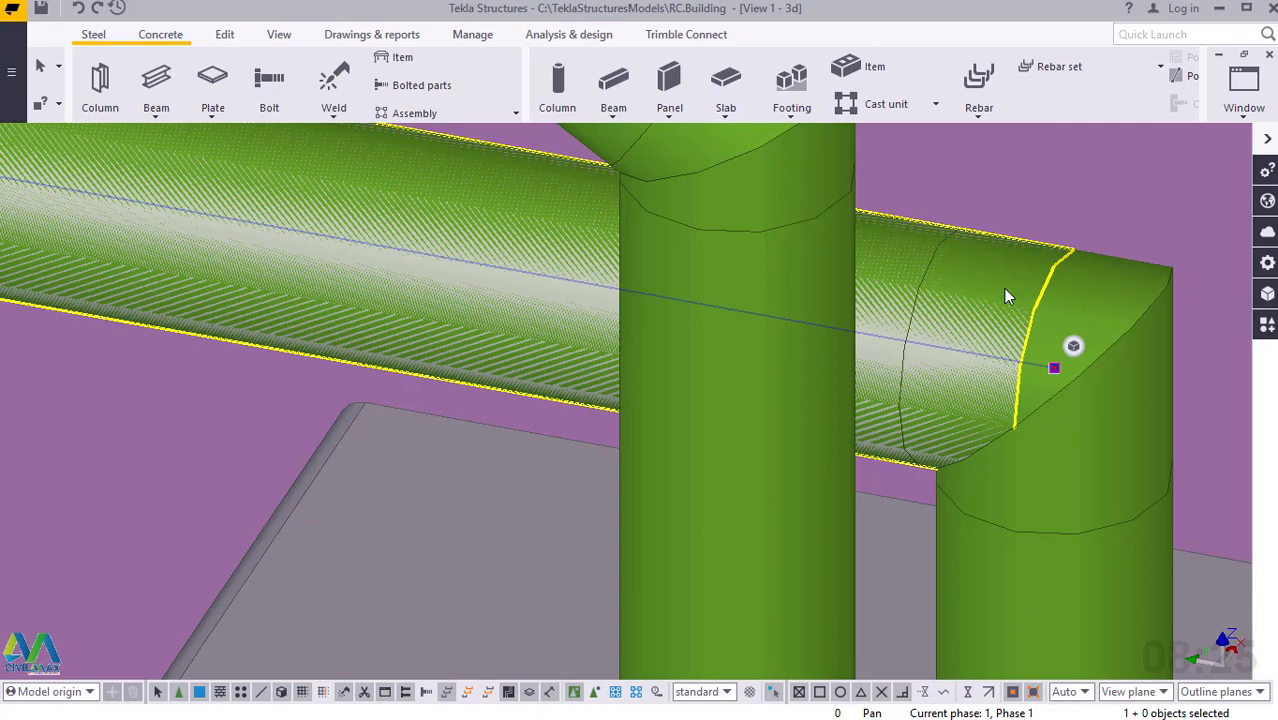
scroll(1003, 288, down, 5)
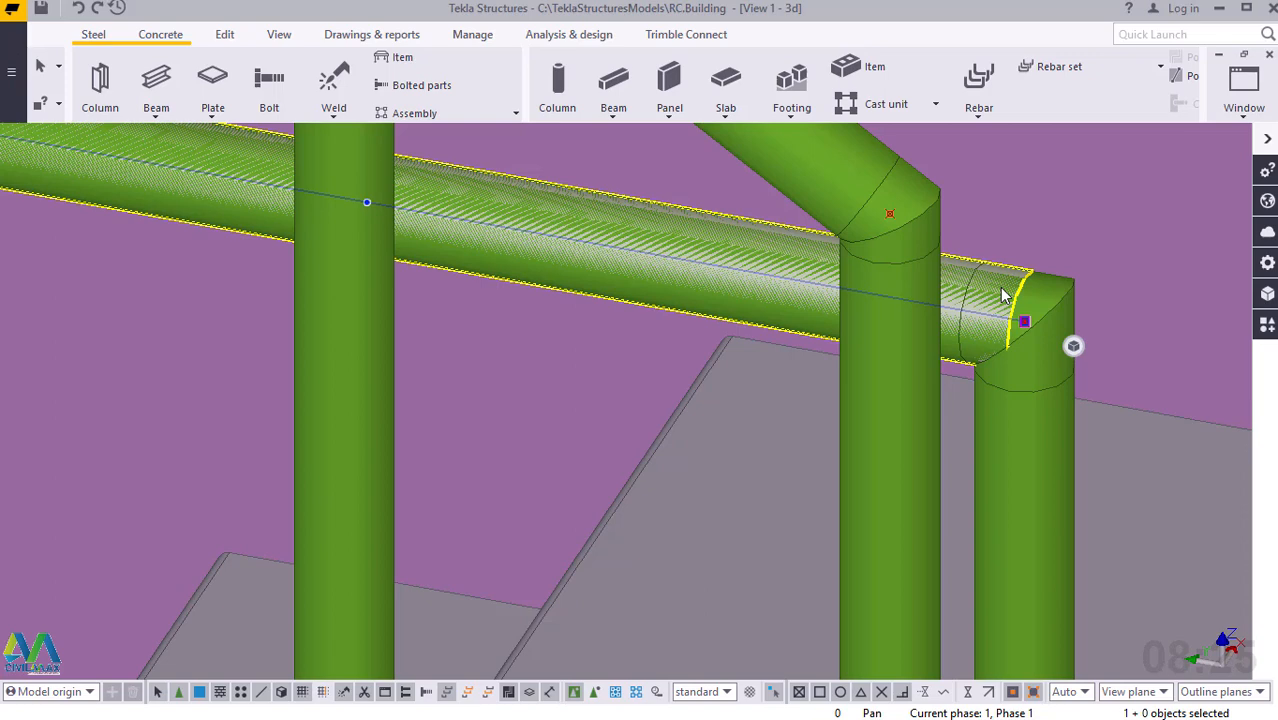
right_click(1003, 293)
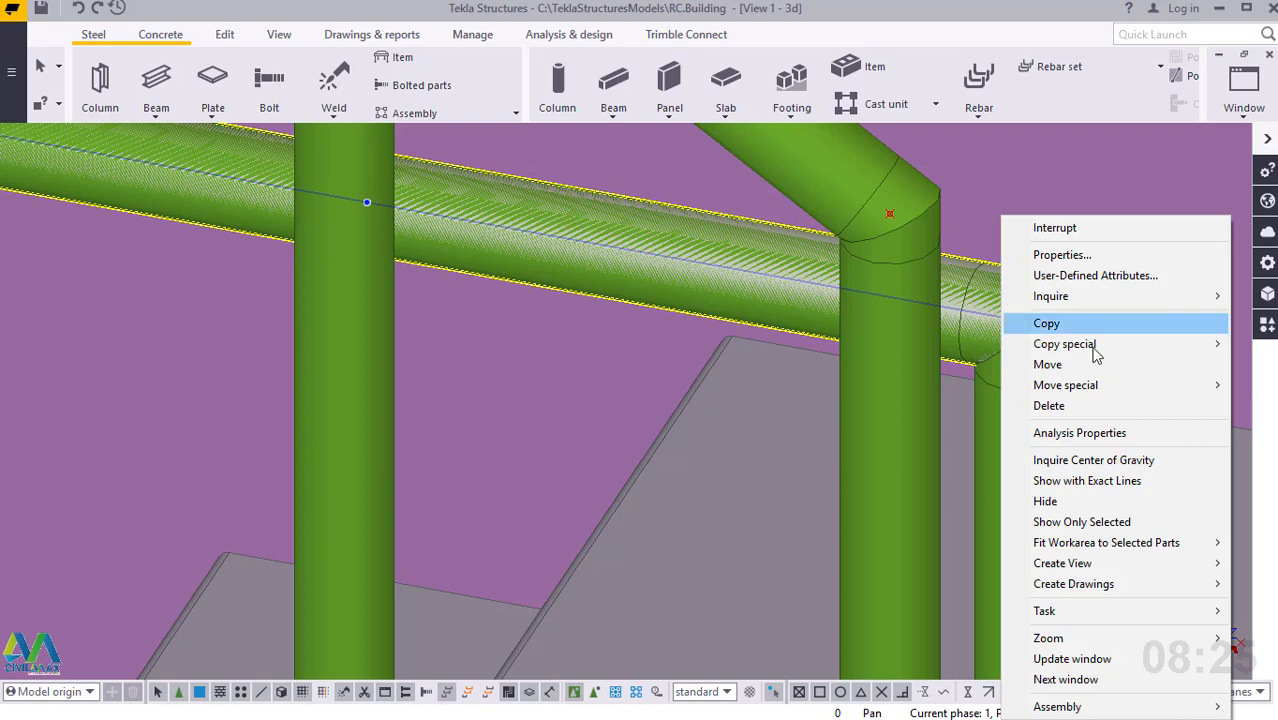
mouse_move(1095, 385)
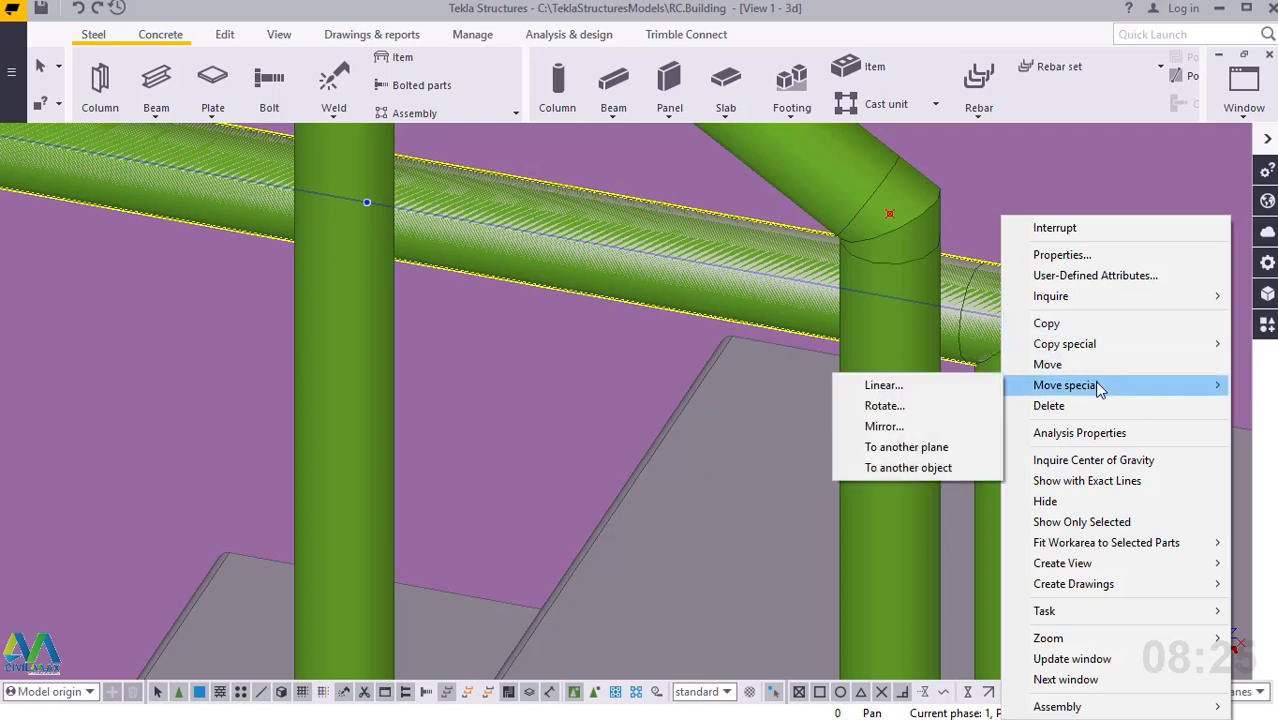
click(927, 387)
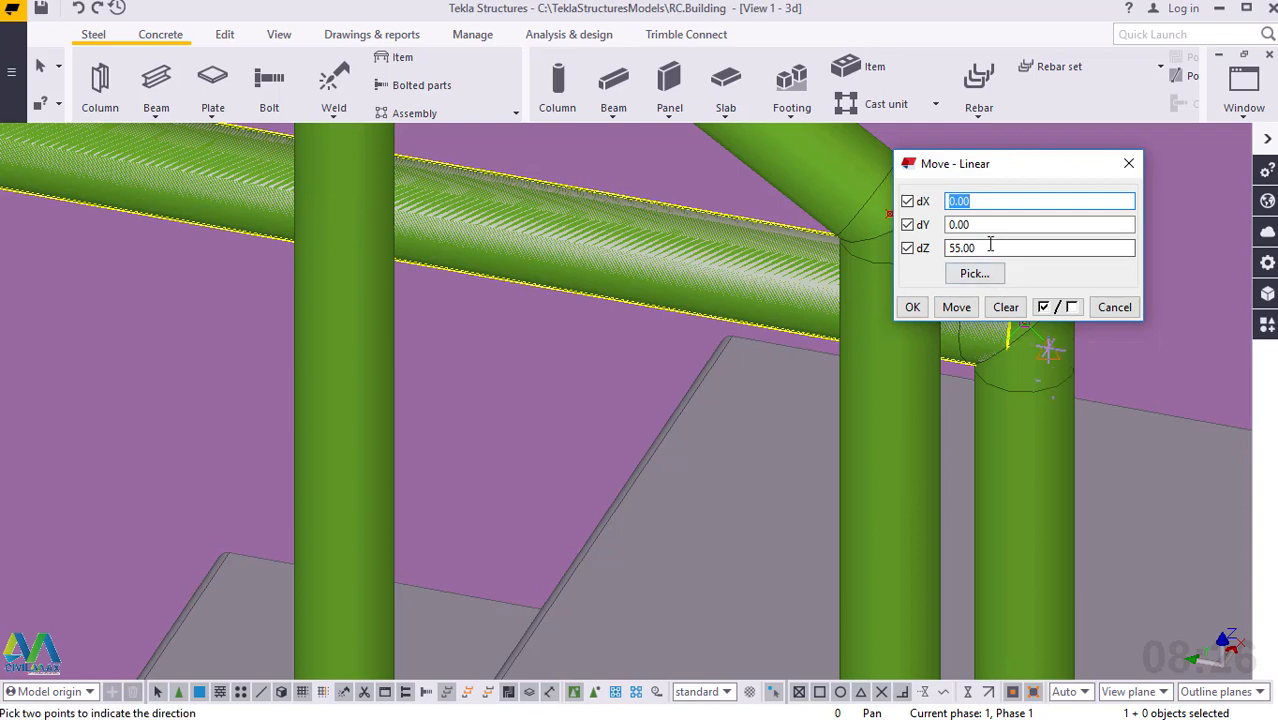
drag(975, 248, 944, 251)
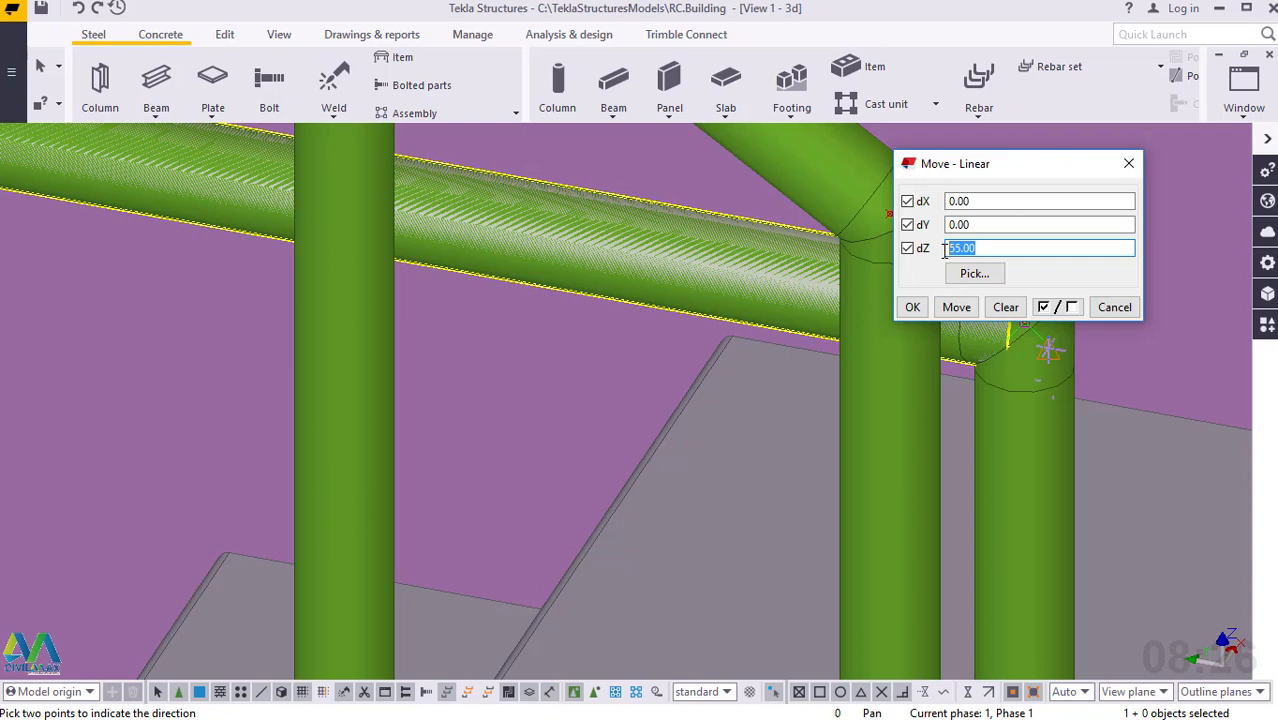
text(-200)
click(958, 306)
click(912, 307)
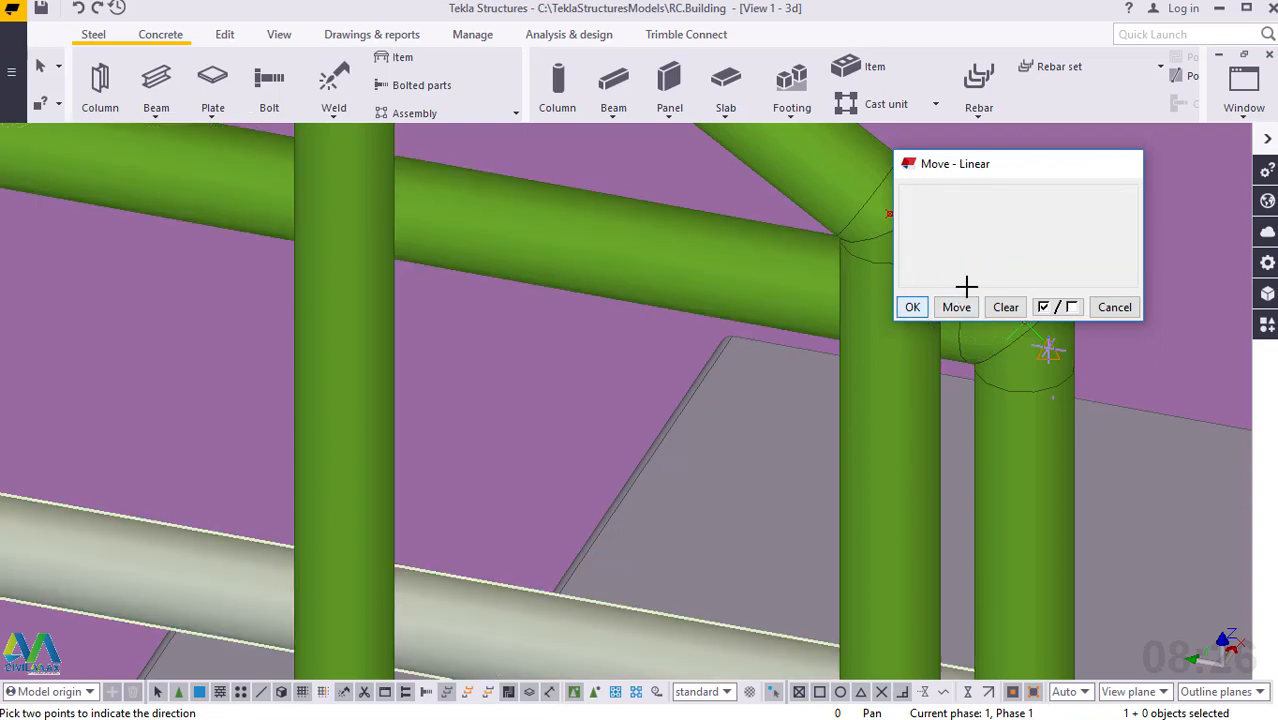
right_click(1001, 226)
click(1030, 236)
Open the lowered rail's steel beam properties and the profile catalog for its profile.
scroll(943, 255, down, 5)
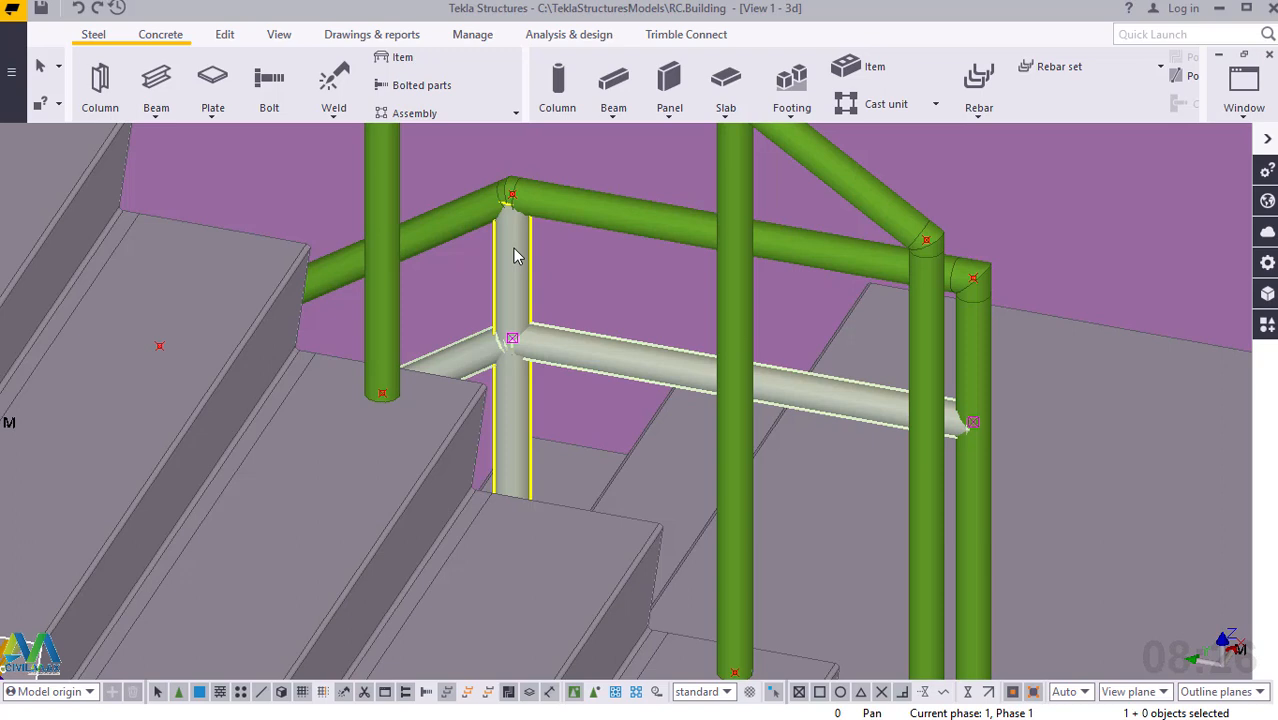
double_click(829, 402)
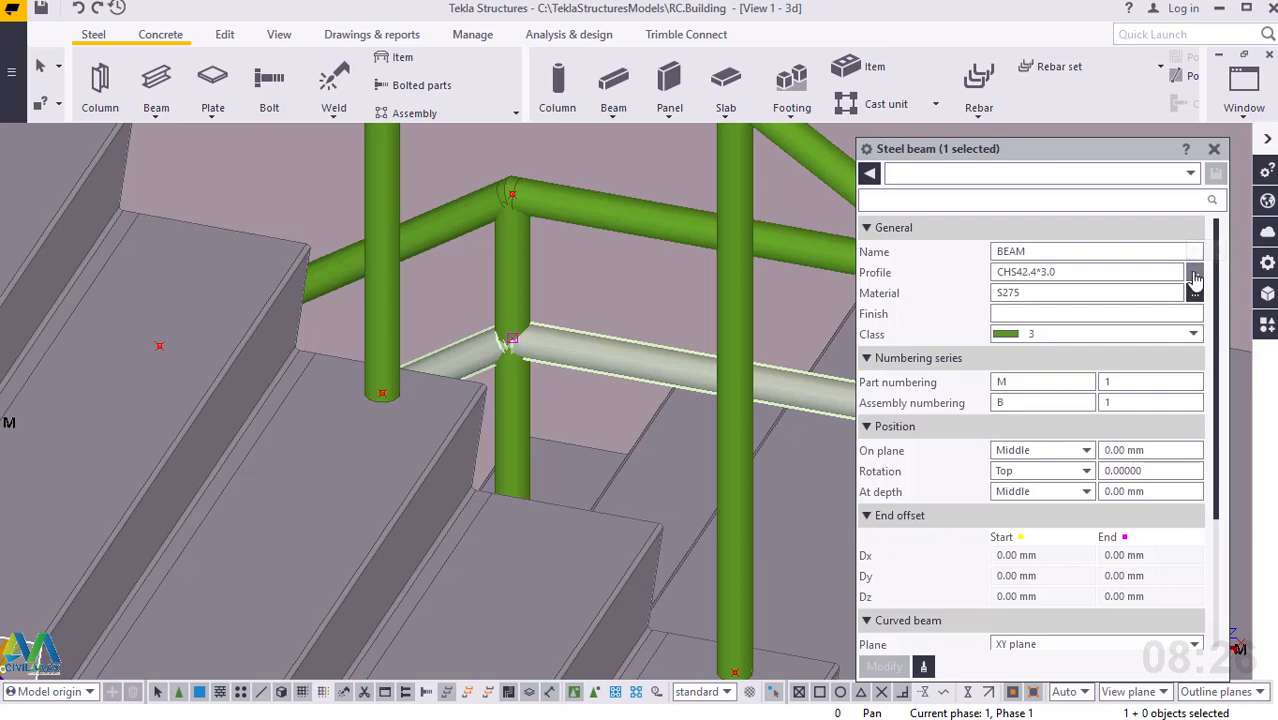
click(1195, 279)
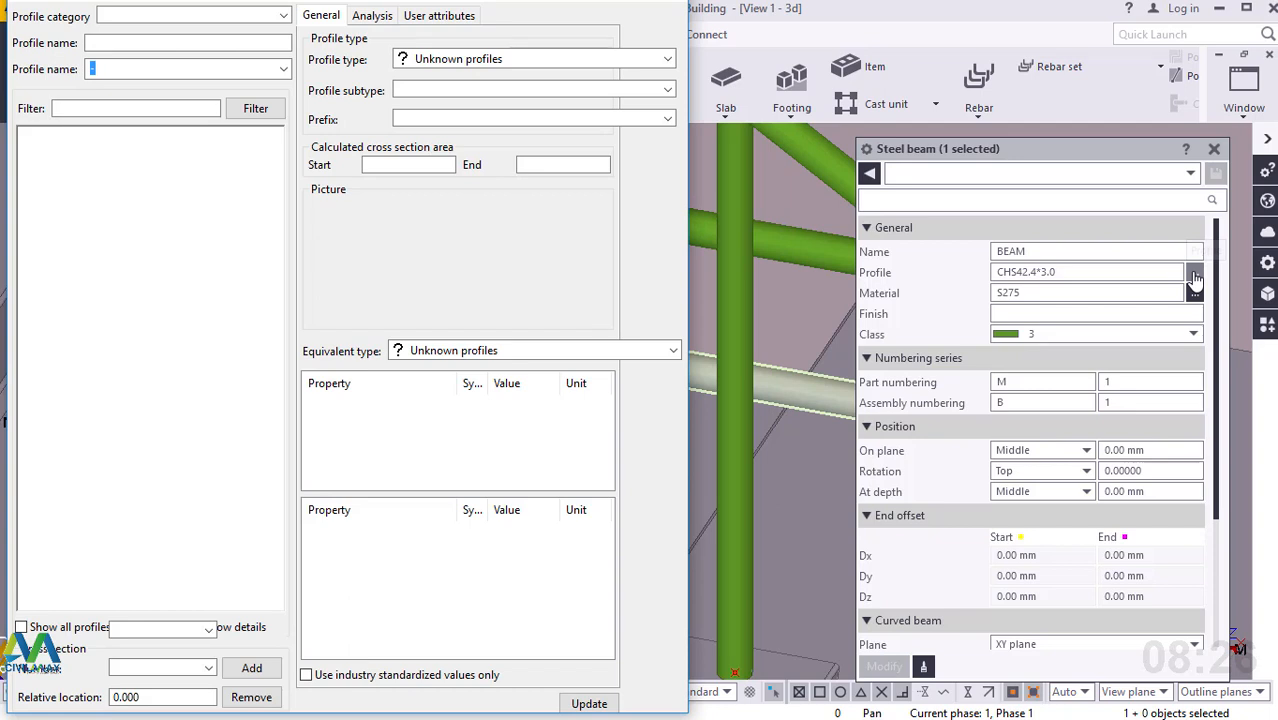
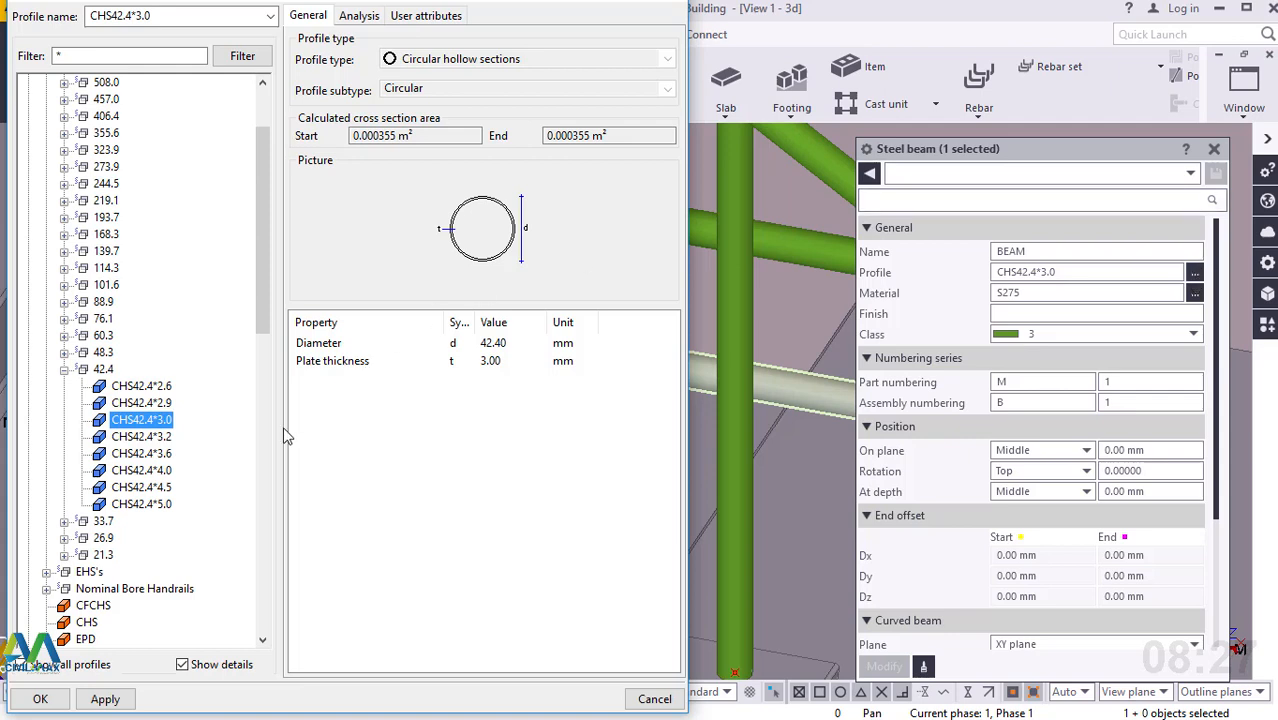
Change the lowered rail's profile to CHS33.7*3.0, apply the modification and close its properties.
click(64, 521)
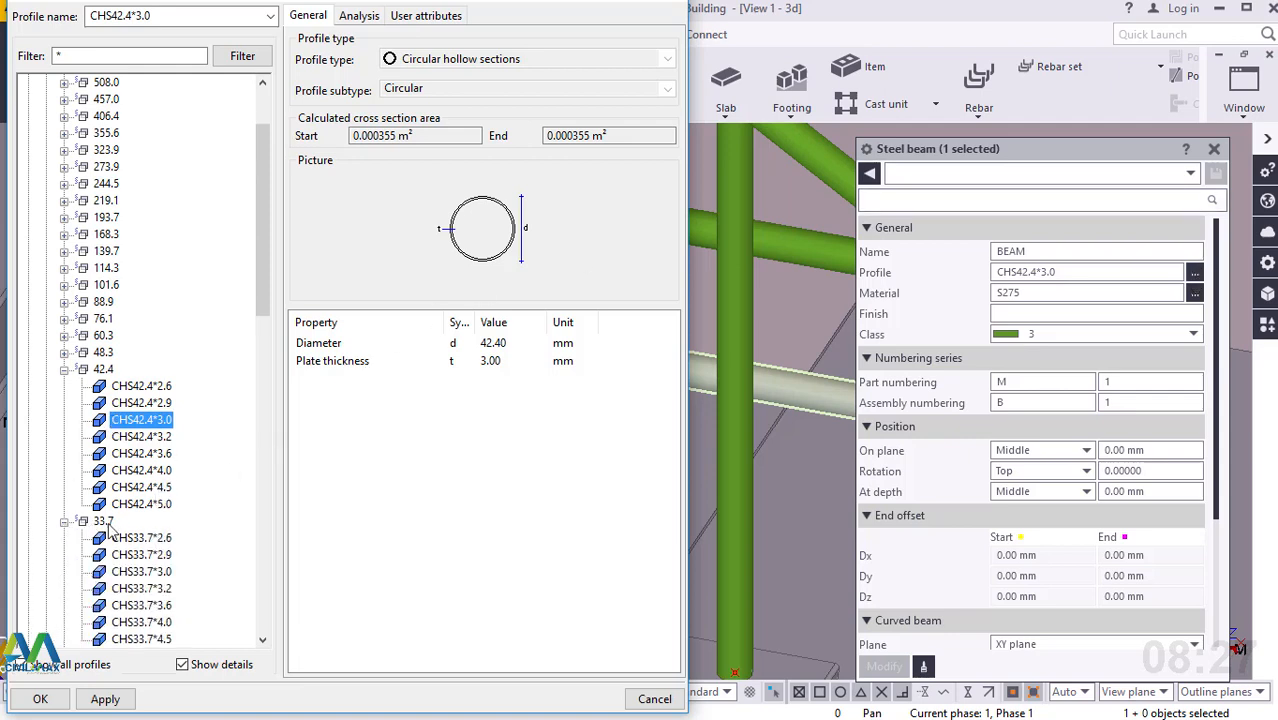
click(150, 573)
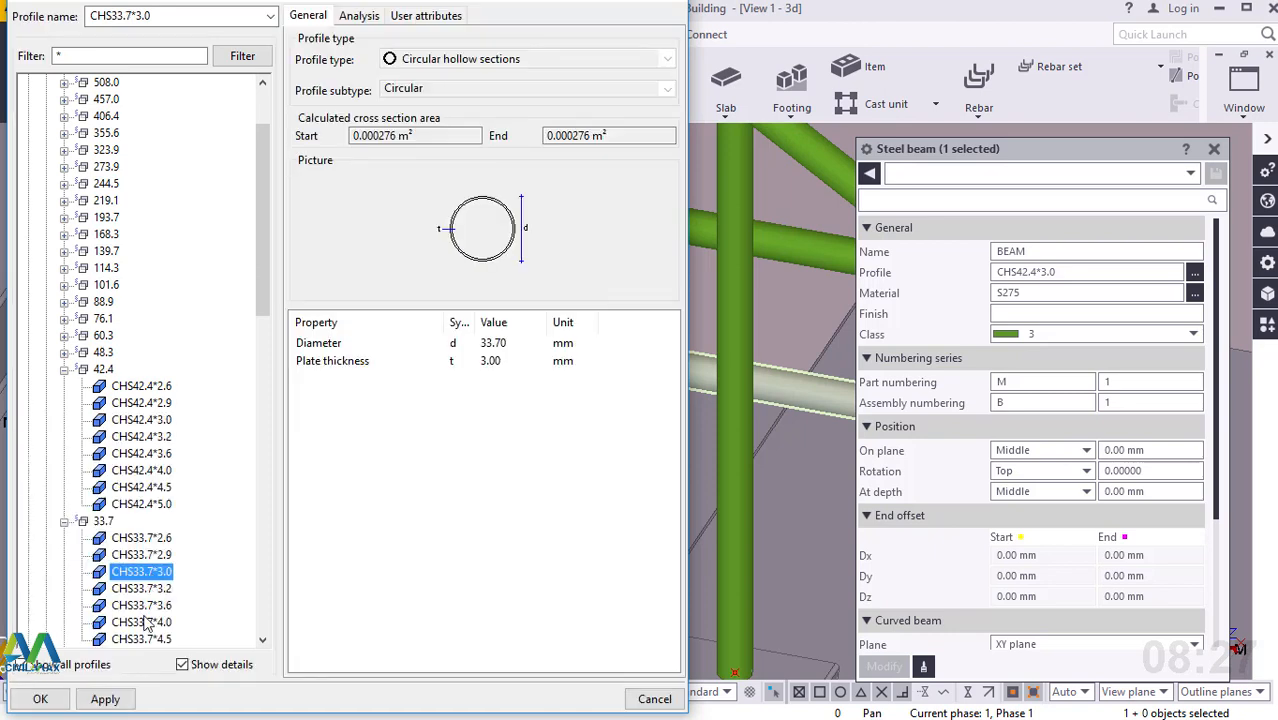
click(107, 702)
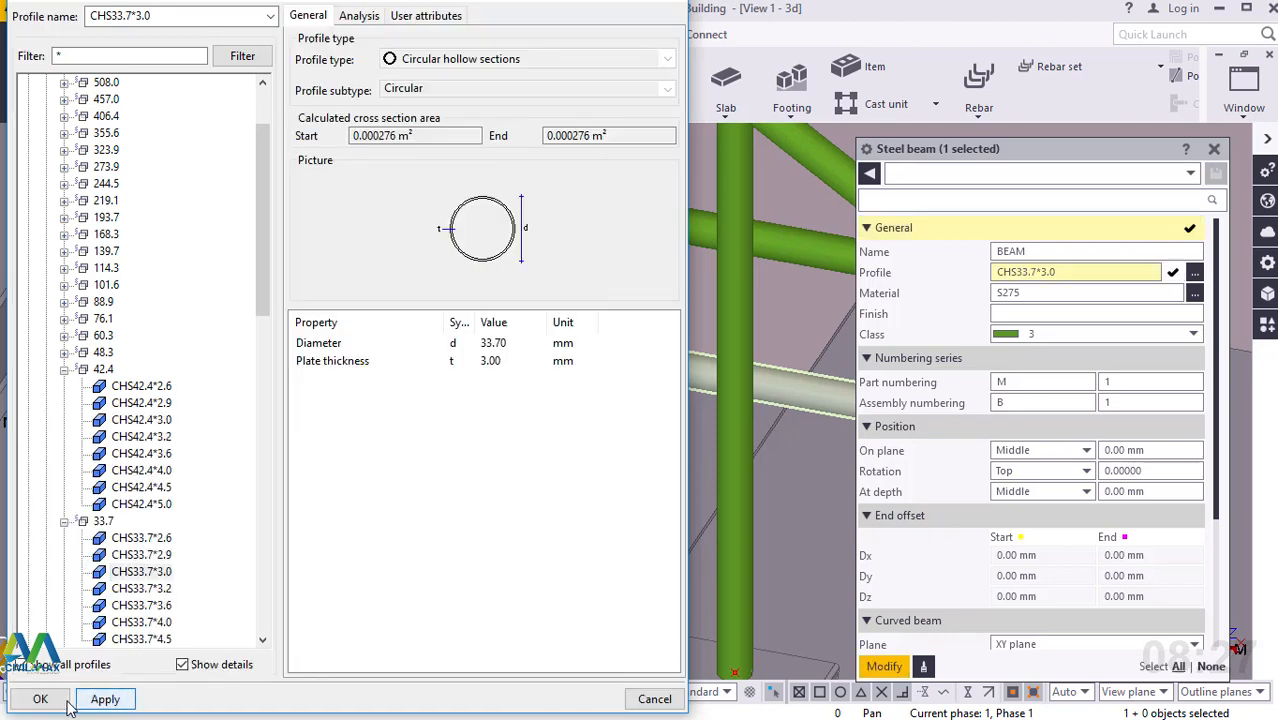
click(45, 703)
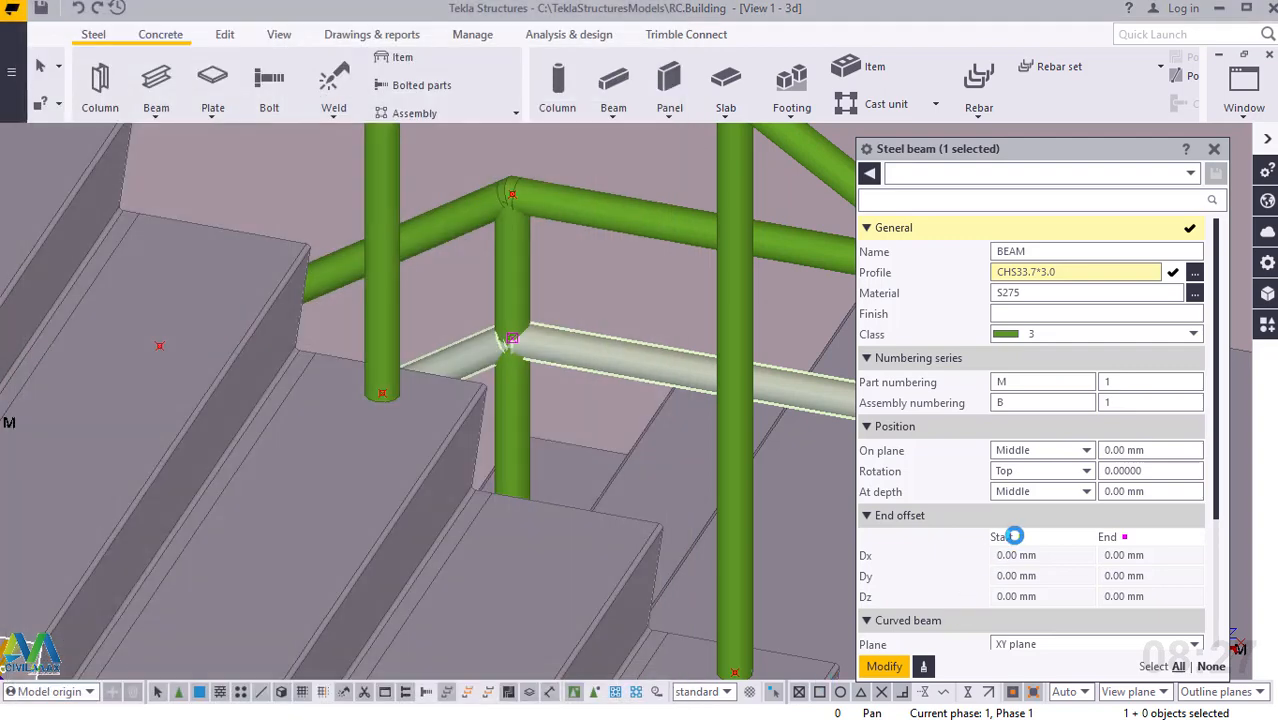
click(885, 667)
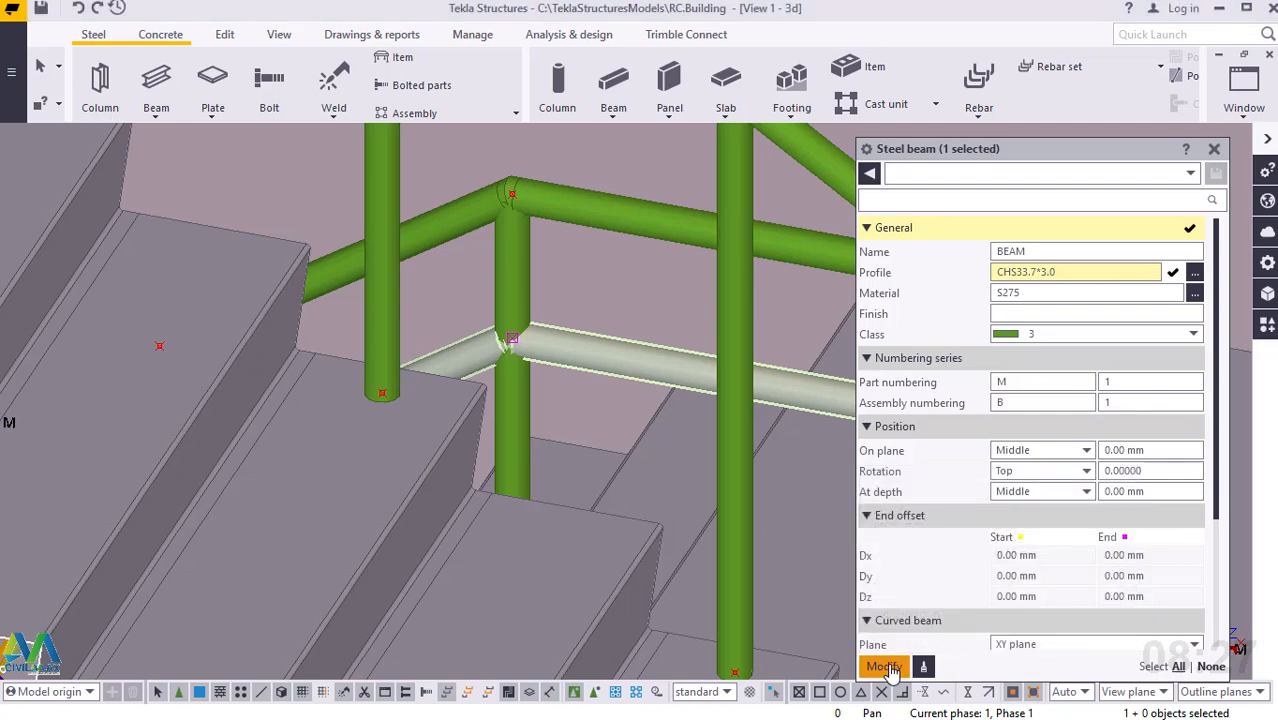
click(1214, 149)
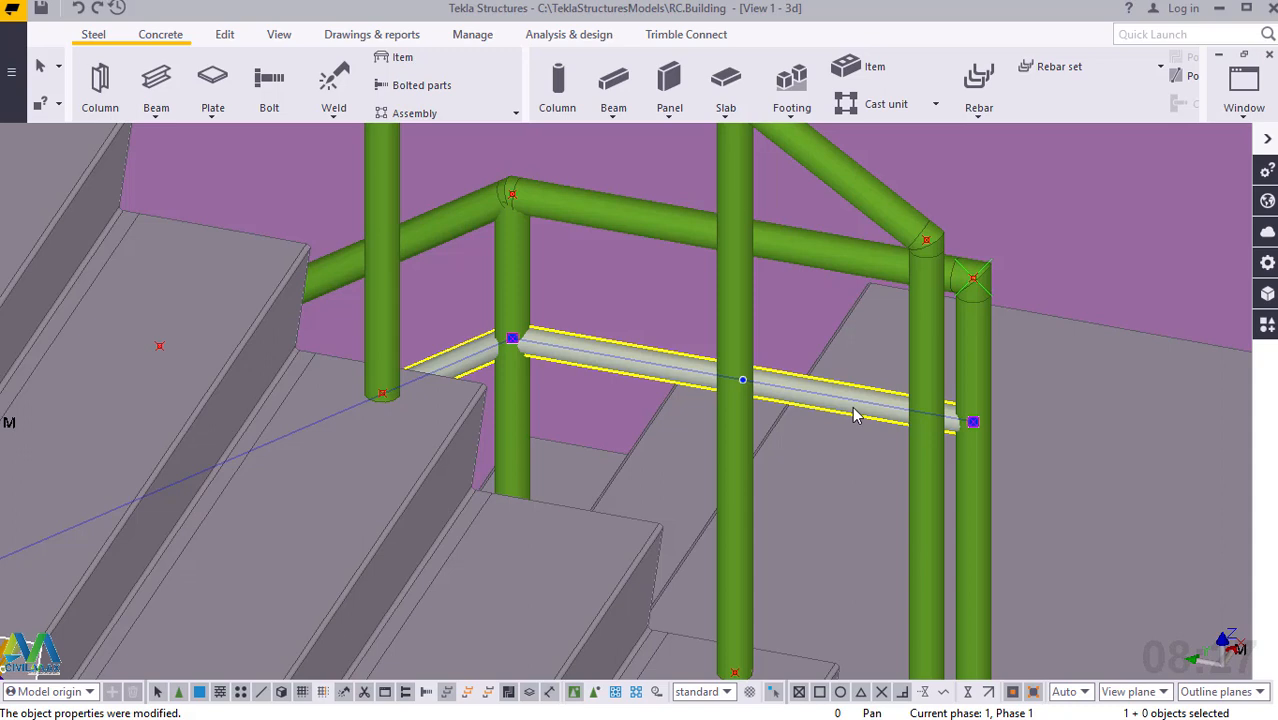
Copy the intermediate rail linearly with dX 0, dY 0, dZ -200 and 2 copies, and end the copy command.
right_click(855, 415)
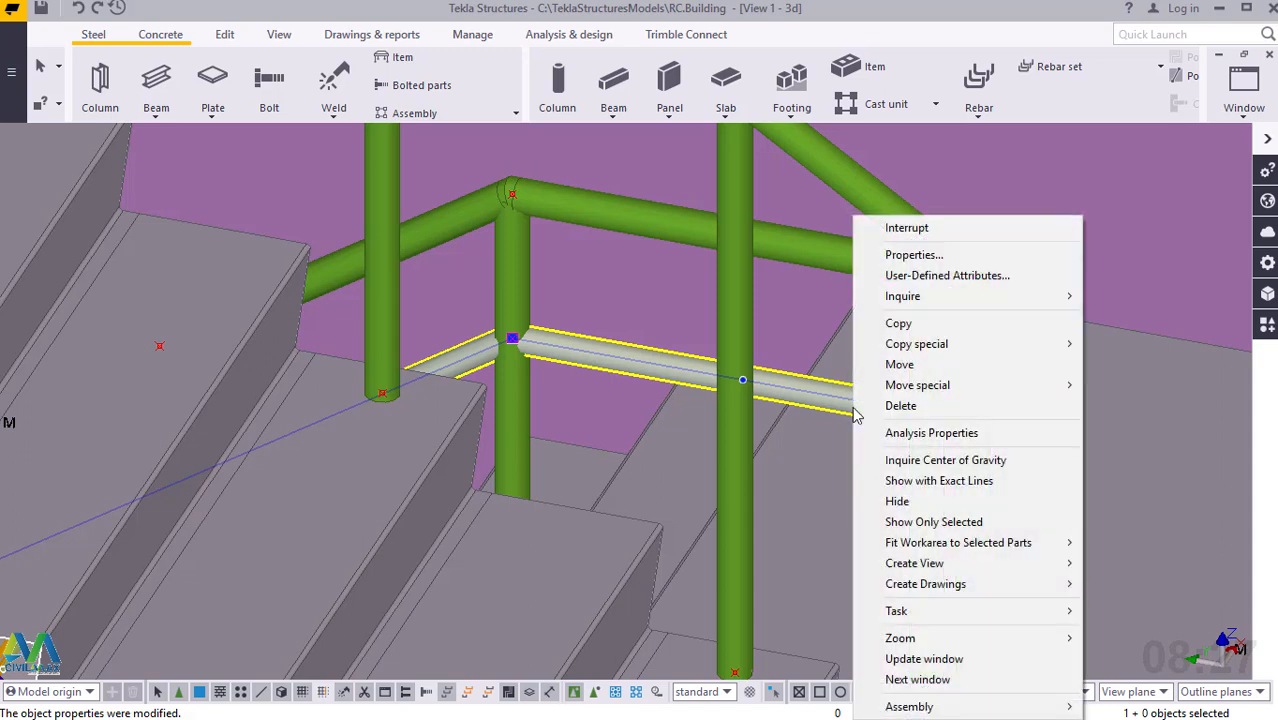
mouse_move(925, 350)
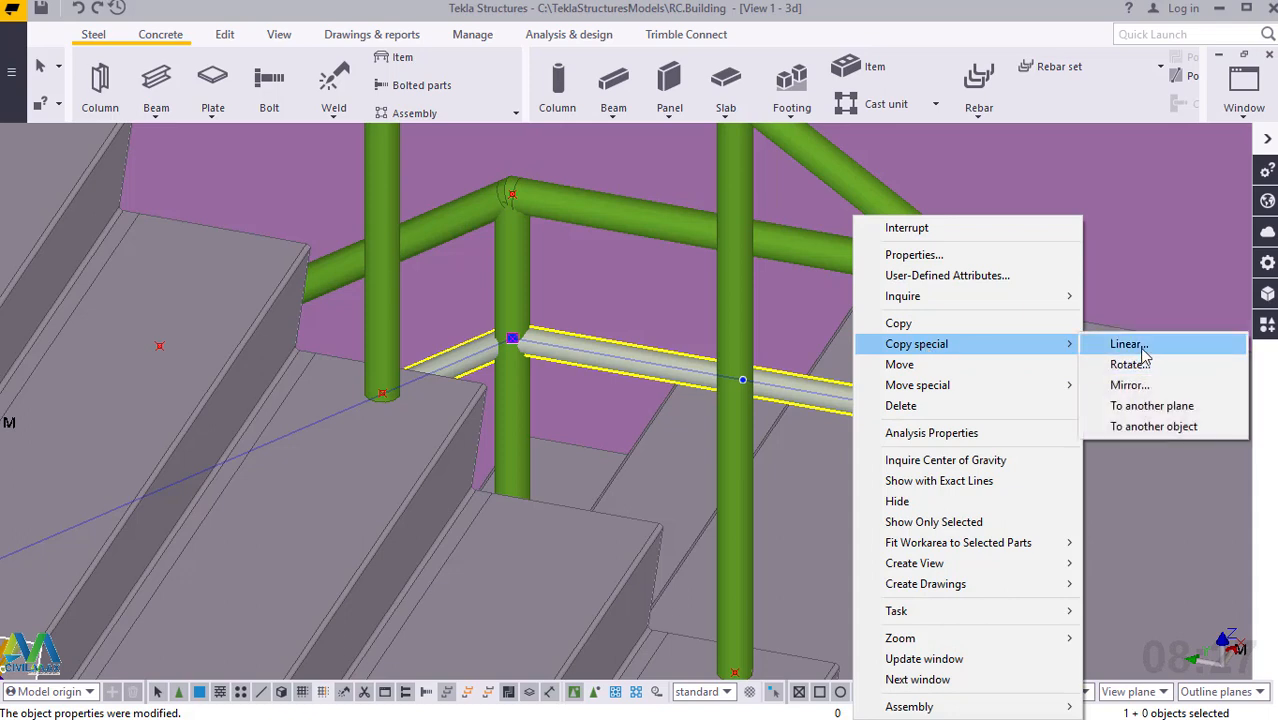
click(1141, 350)
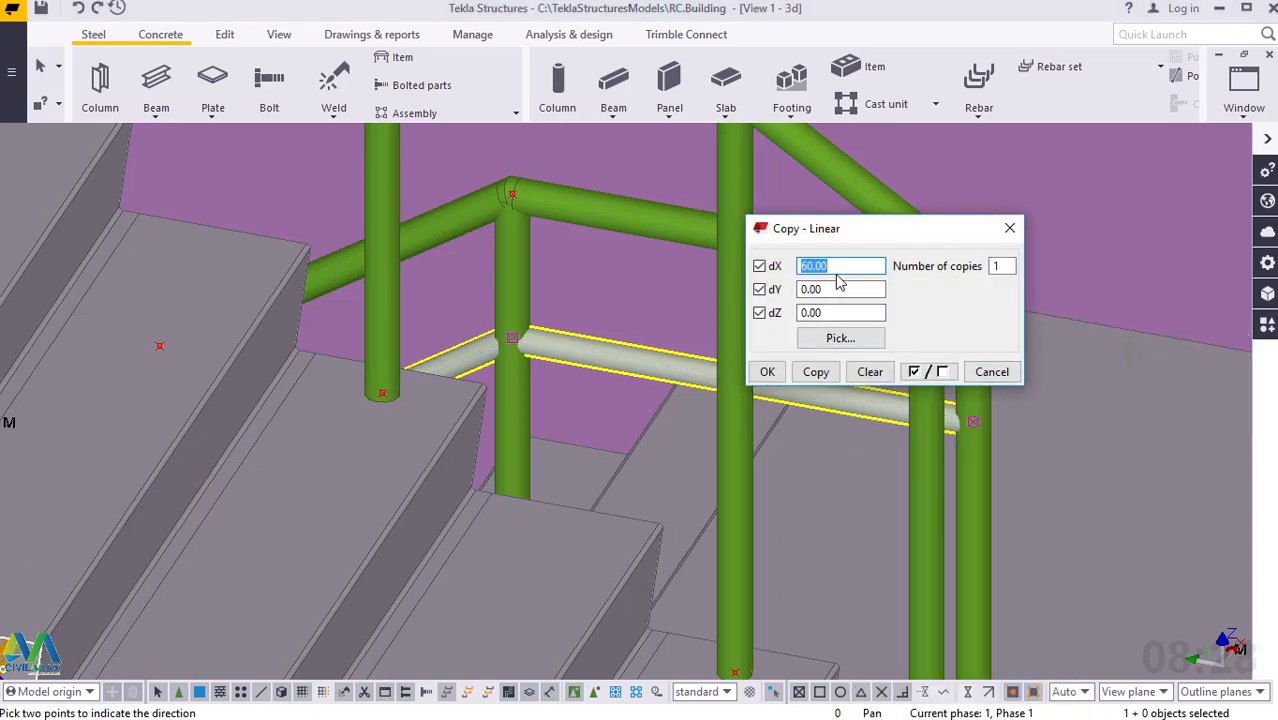
text(0)
drag(841, 312, 799, 313)
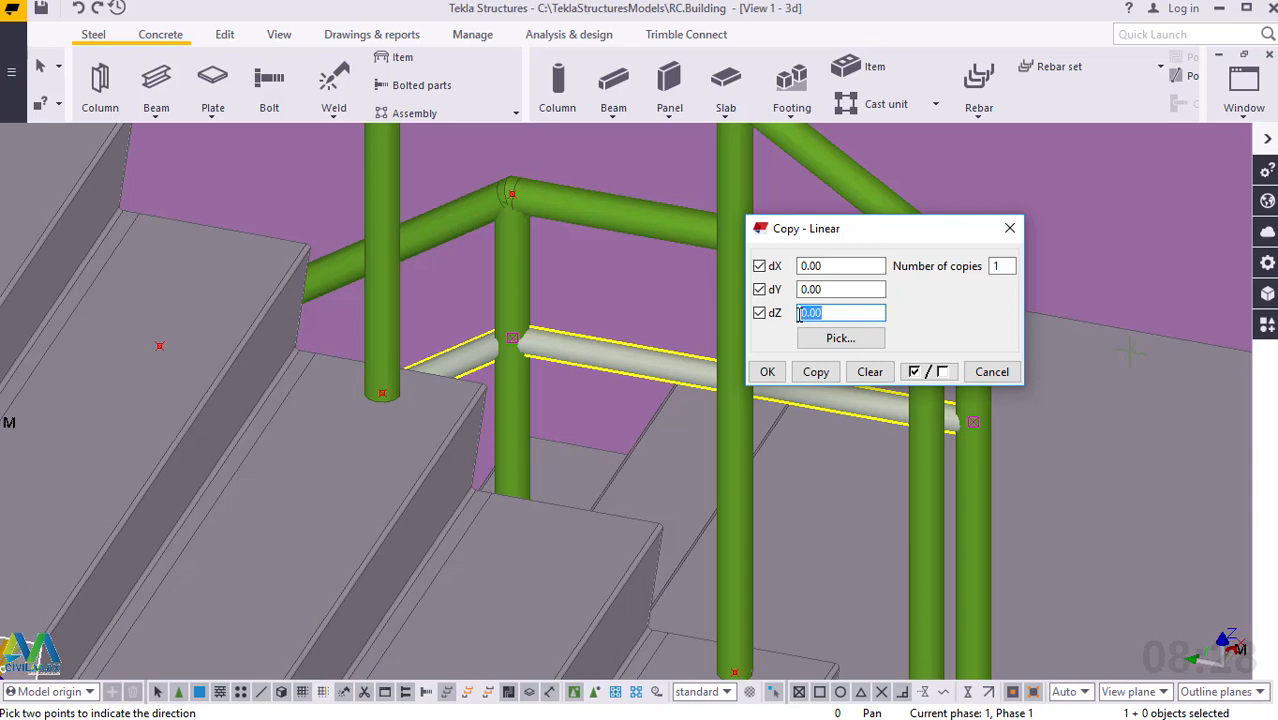
text(-200)
double_click(995, 265)
text(2)
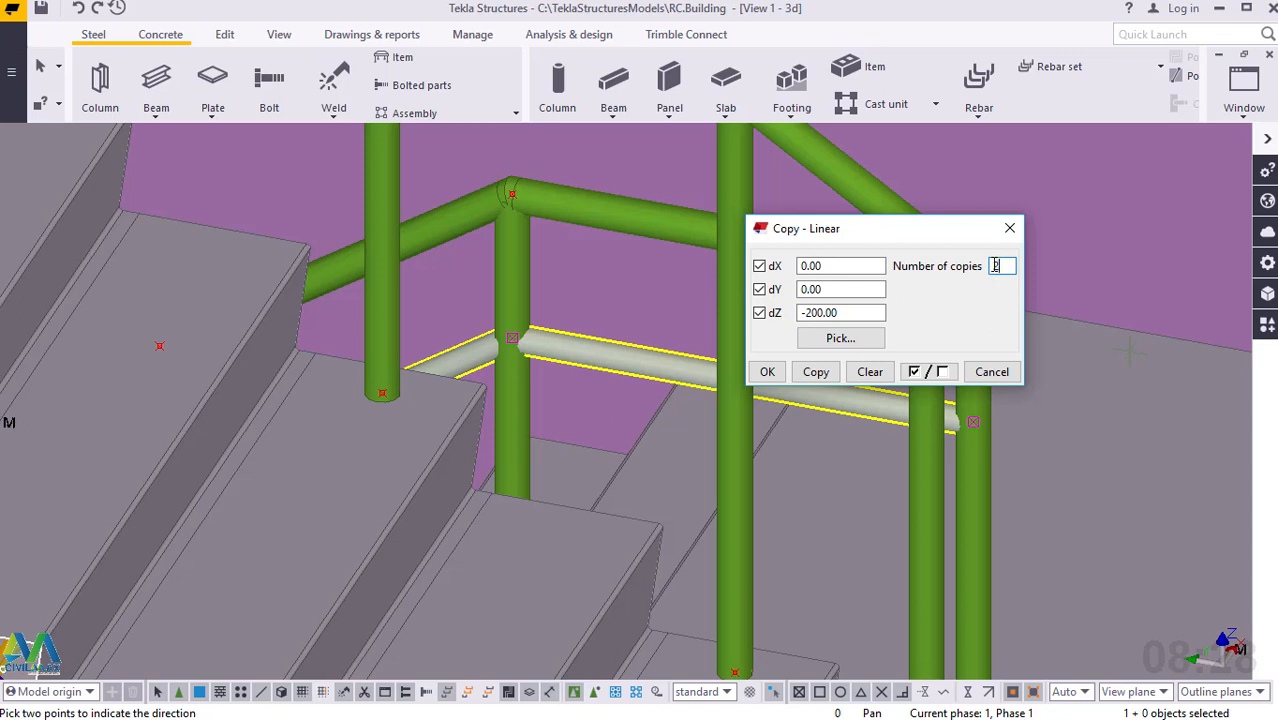
click(816, 372)
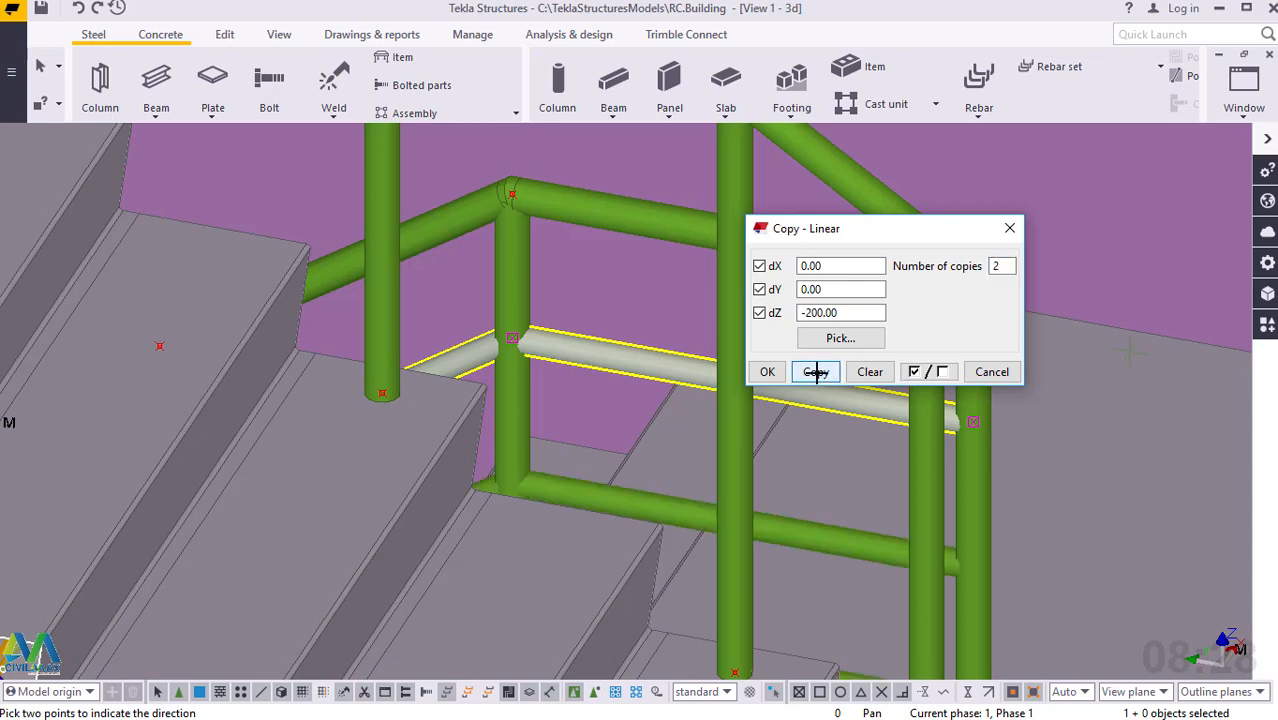
right_click(820, 270)
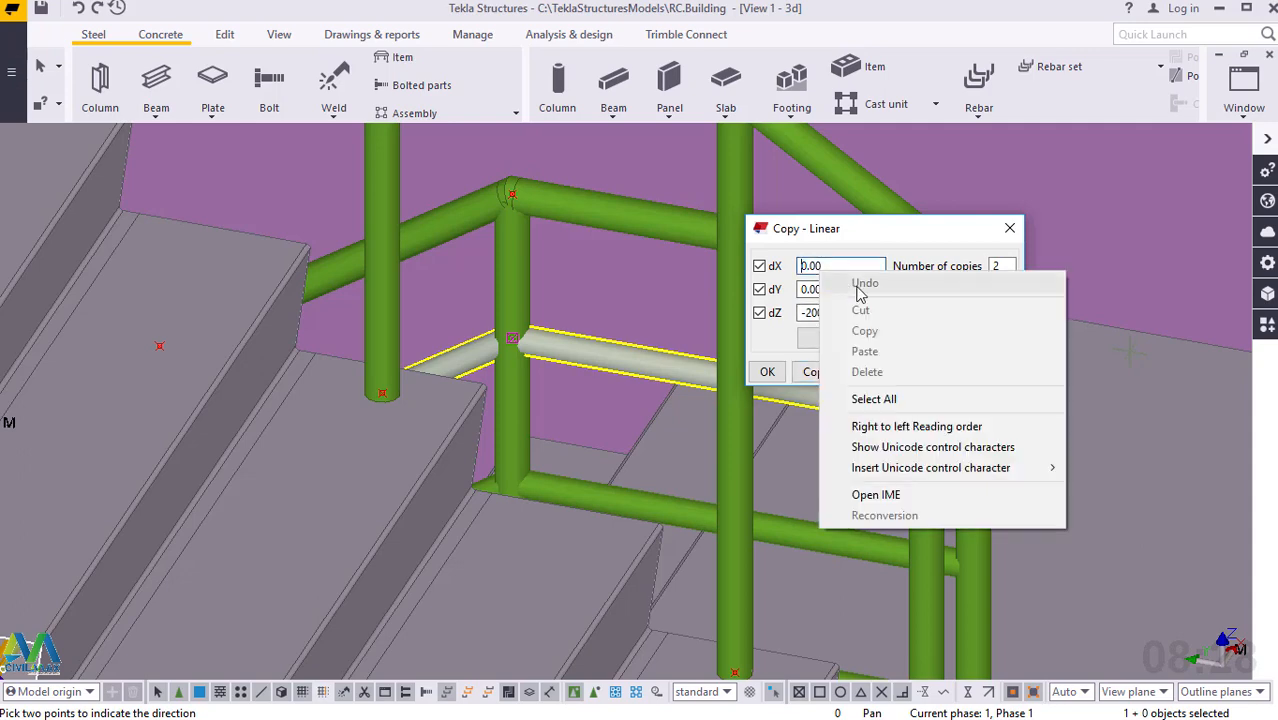
click(768, 372)
right_click(1014, 182)
click(1050, 194)
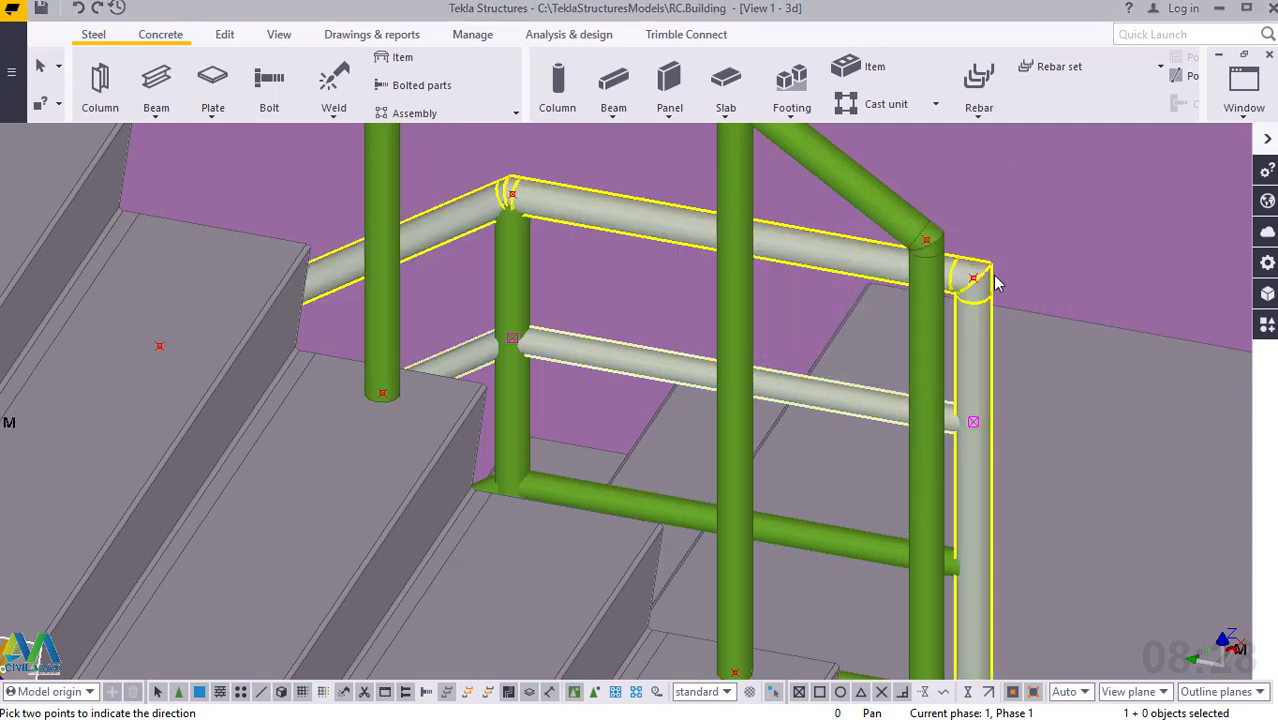
Start a steel polybeam at the lower bend of the upper flight's handrail, above its bottom end post.
scroll(989, 274, down, 3)
scroll(984, 271, down, 2)
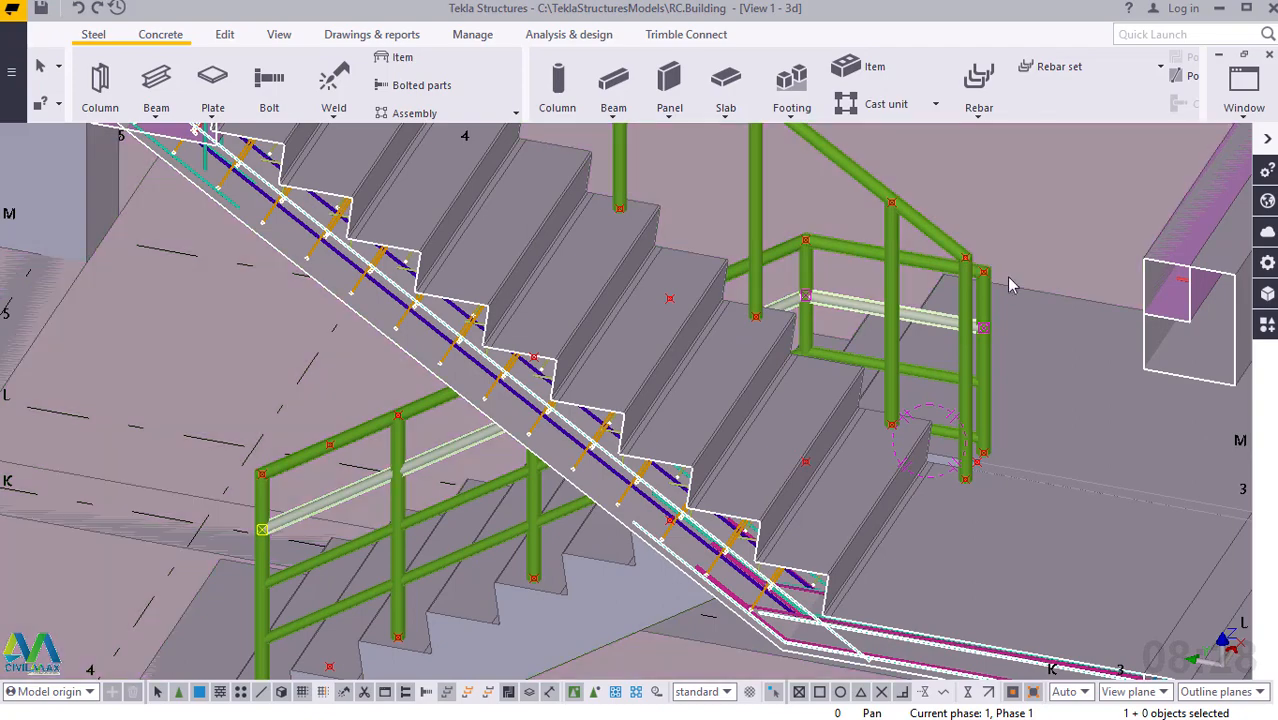
scroll(513, 562, down, 1)
scroll(443, 578, down, 1)
scroll(443, 578, up, 5)
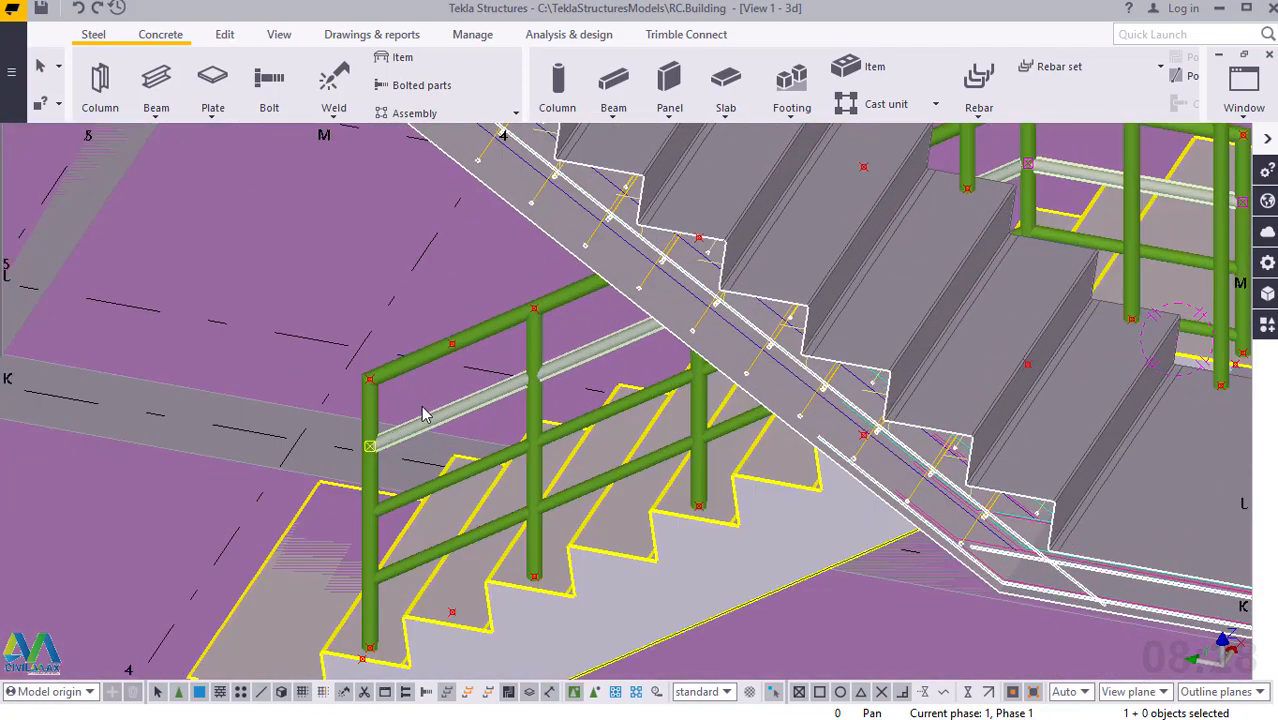
scroll(370, 522, down, 4)
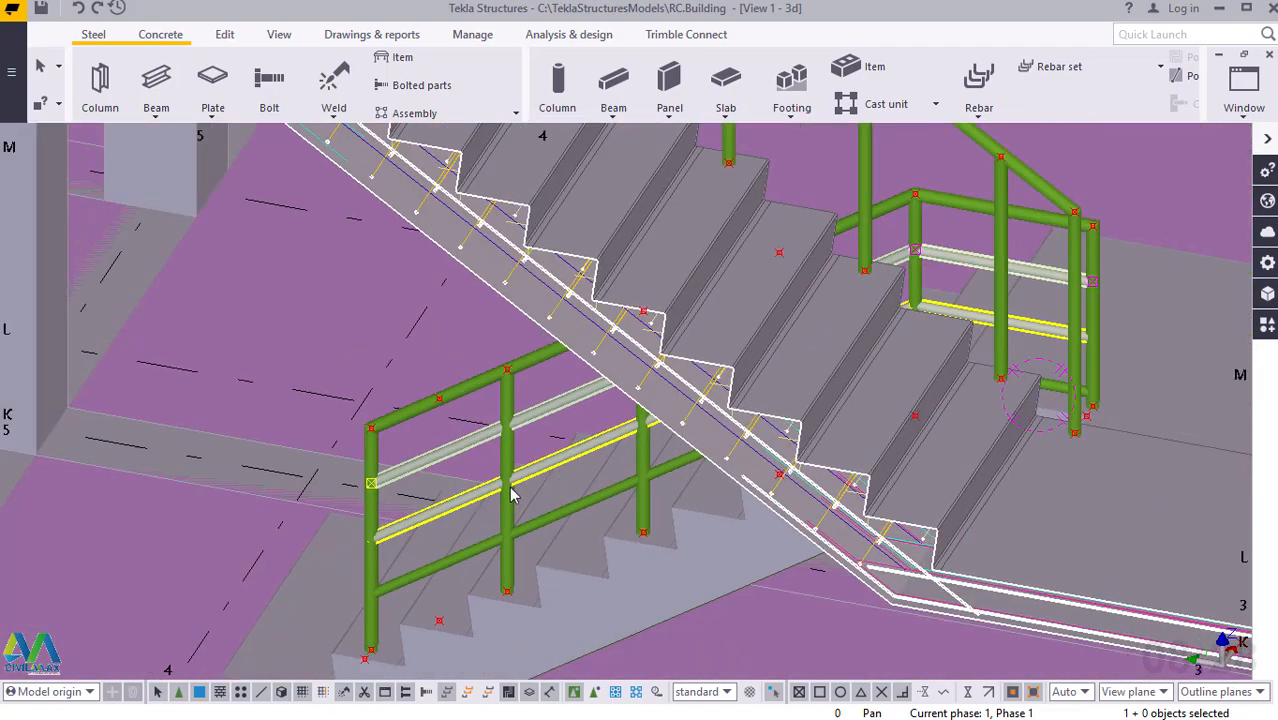
scroll(997, 261, up, 6)
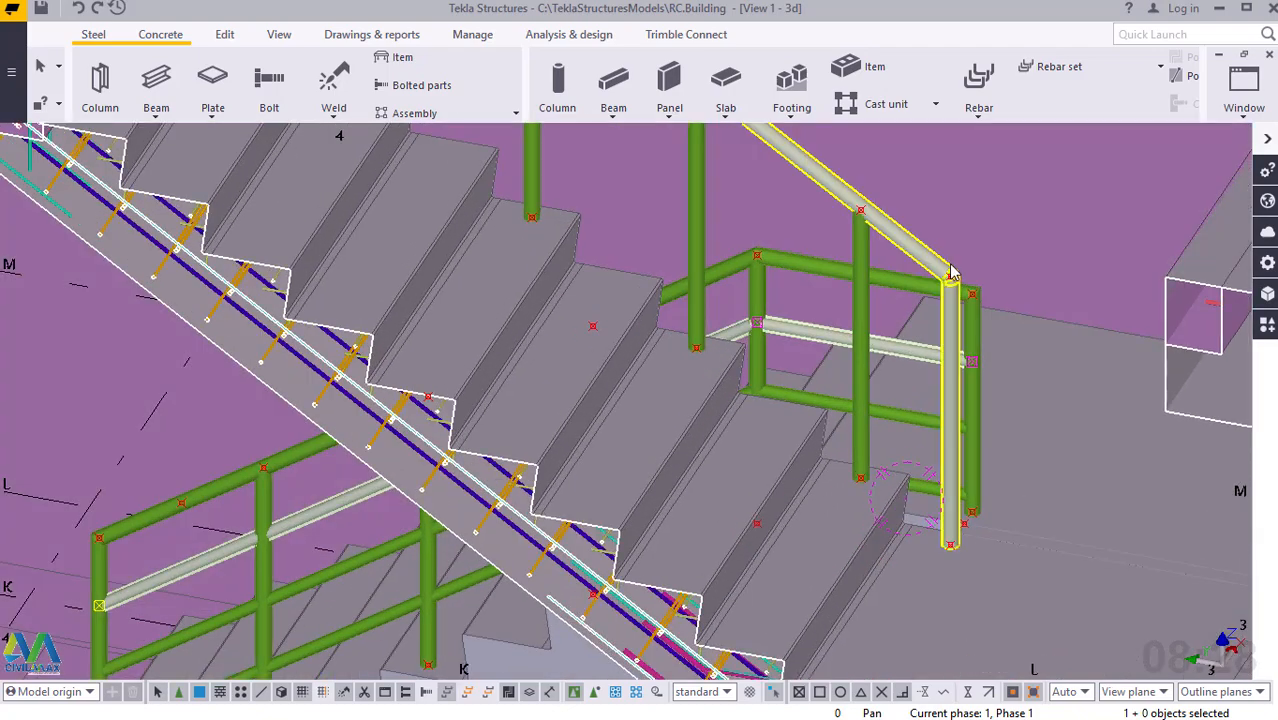
scroll(953, 272, up, 5)
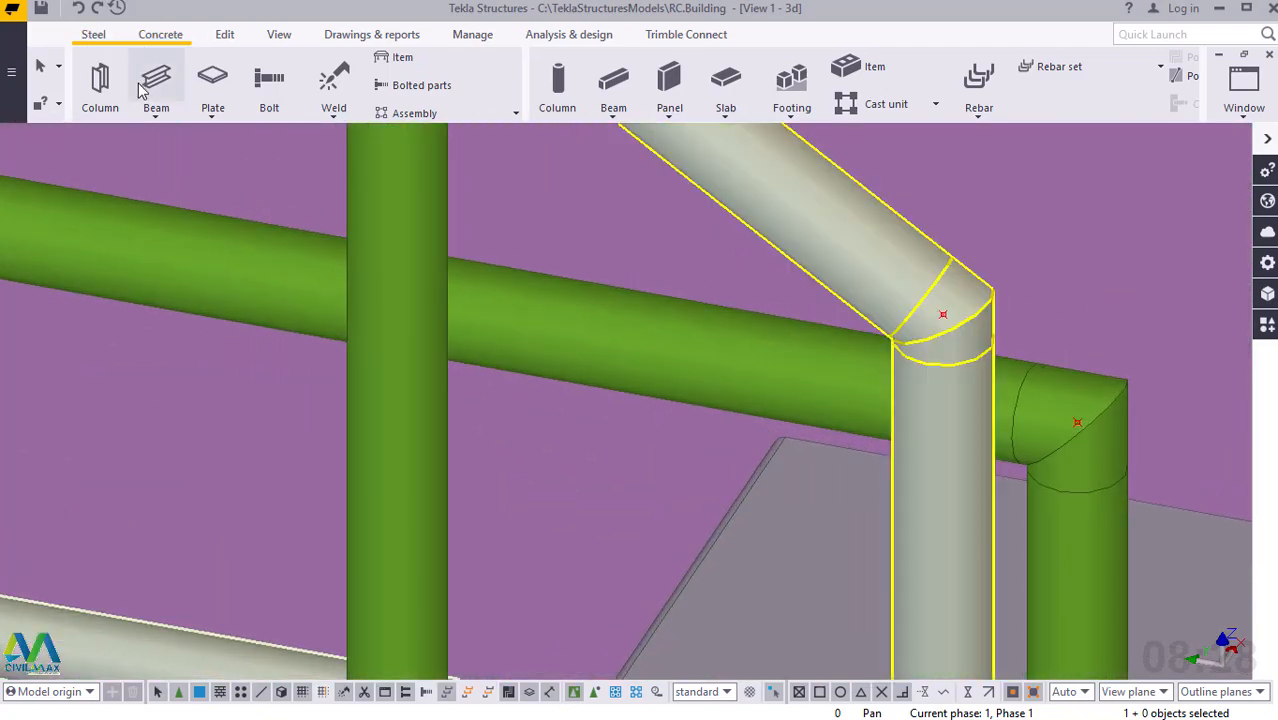
click(155, 115)
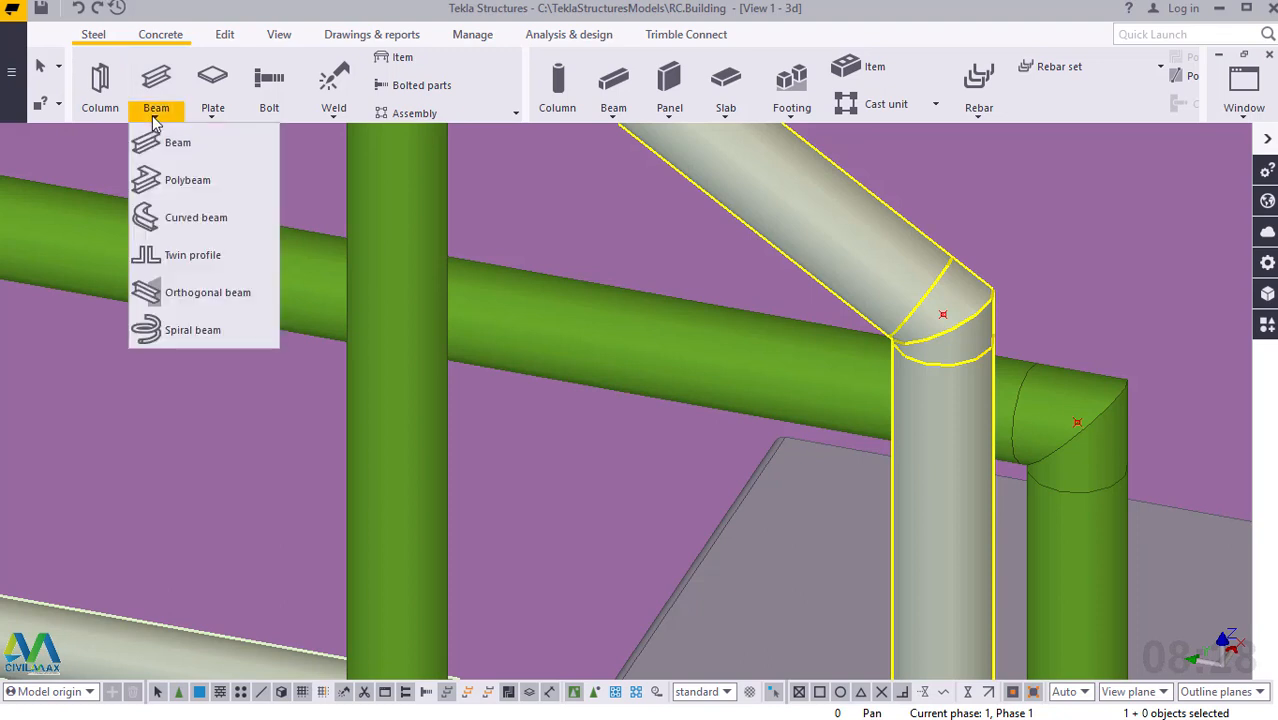
click(175, 183)
scroll(950, 300, up, 1)
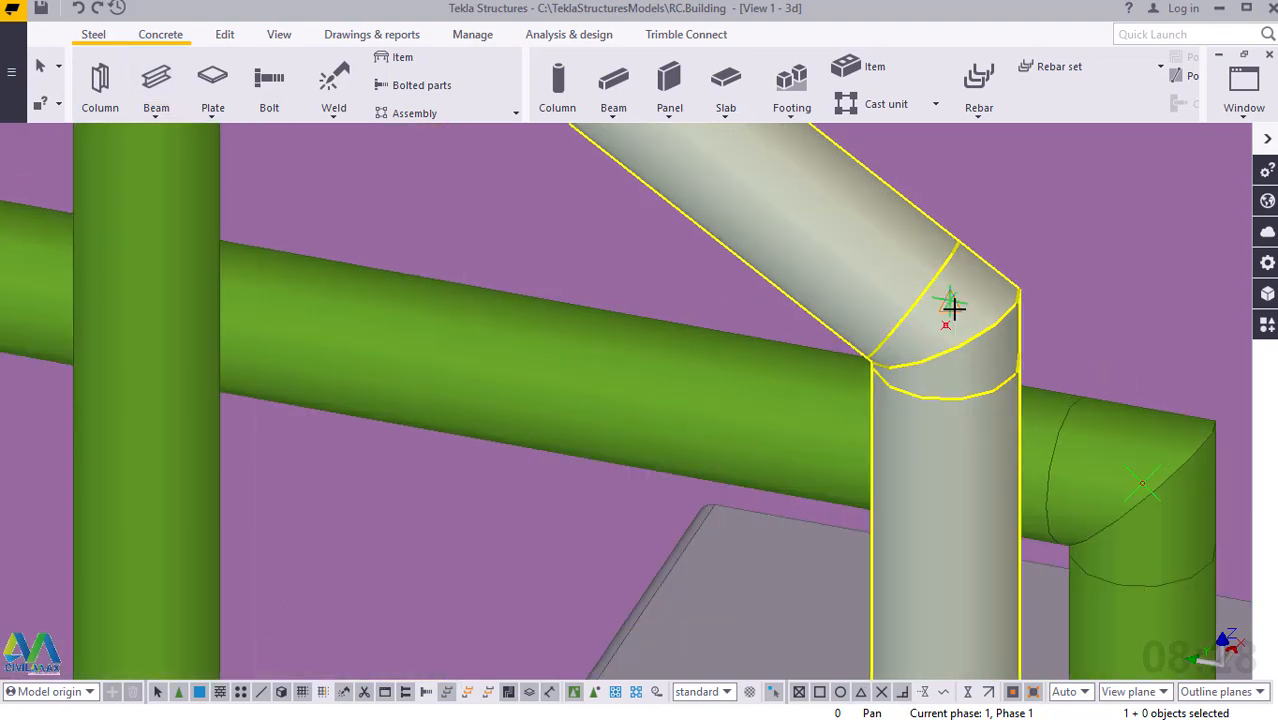
scroll(950, 330, up, 1)
click(940, 335)
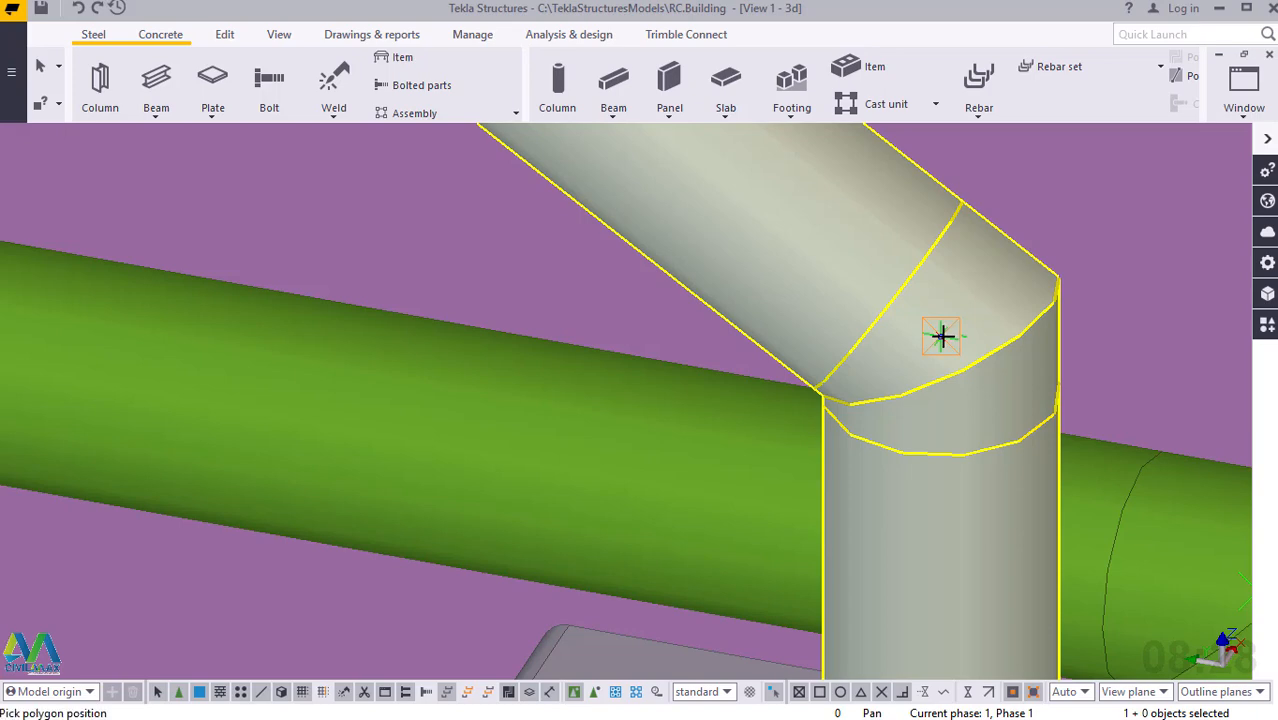
Continue the polybeam up along the upper flight's handrail to the bend above the topmost stair post.
scroll(1021, 525, down, 3)
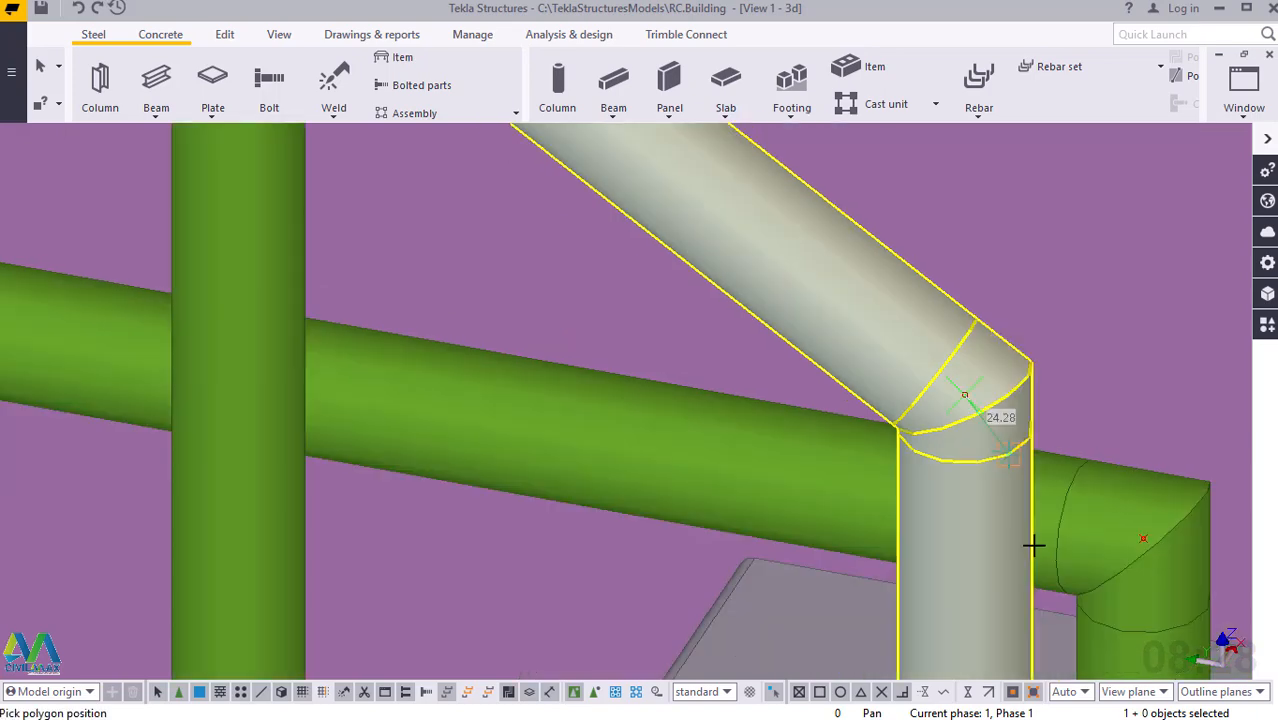
scroll(1041, 553, down, 4)
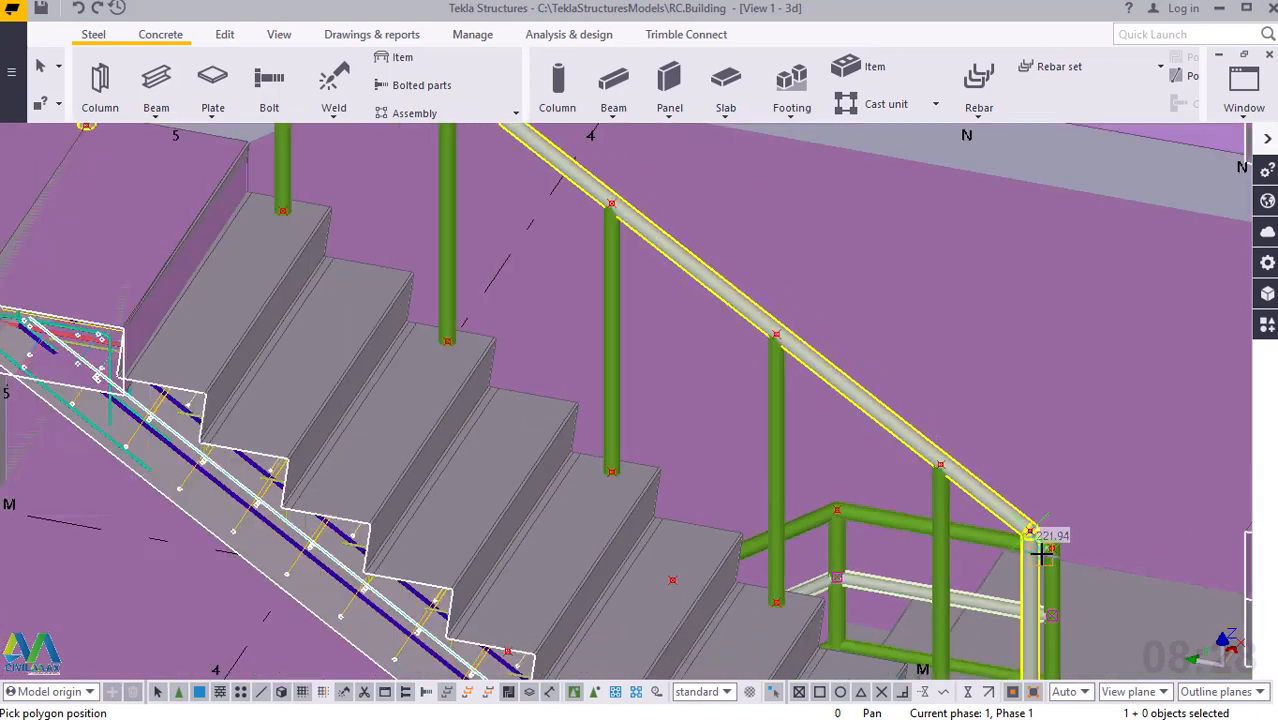
scroll(1041, 553, down, 1)
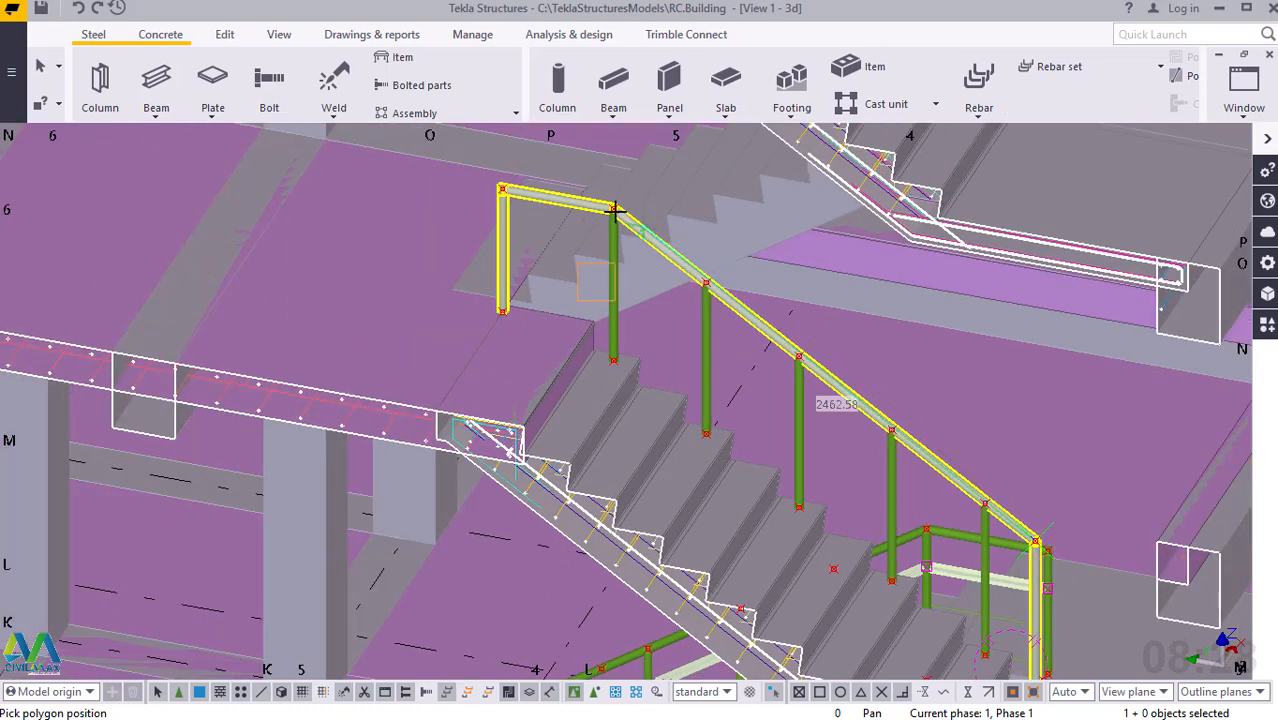
scroll(608, 203, up, 2)
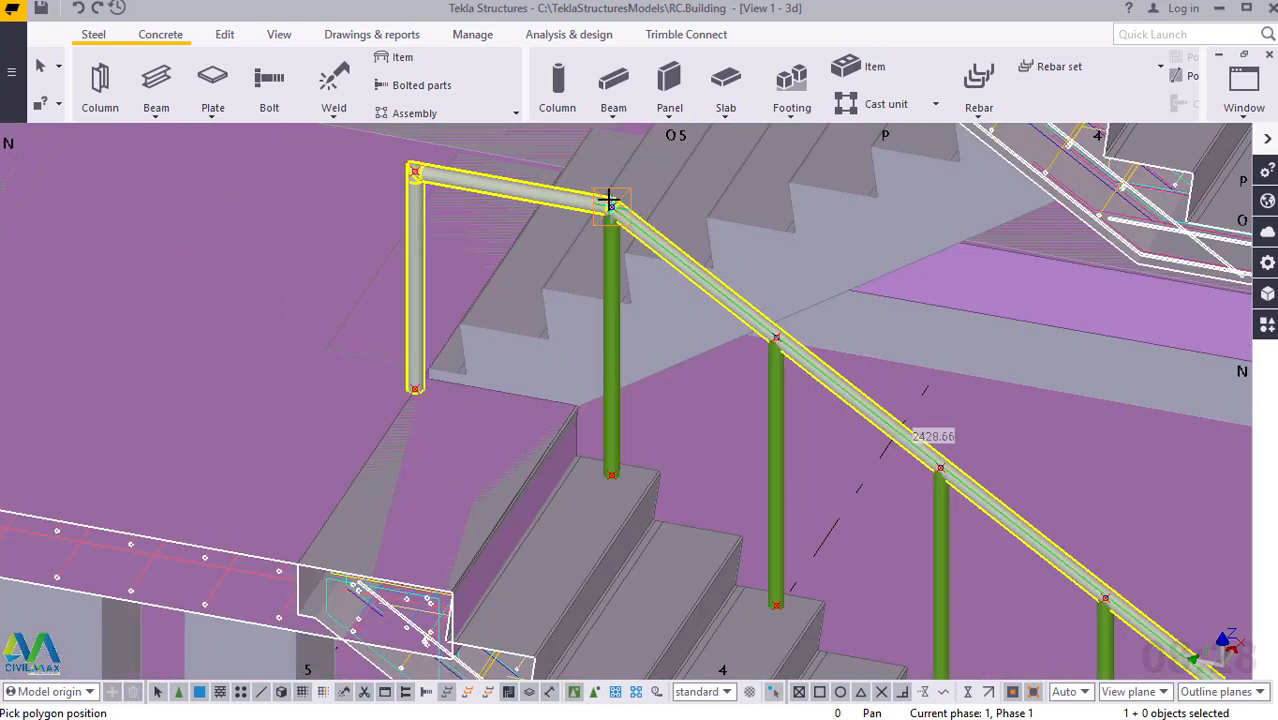
scroll(608, 201, up, 3)
scroll(625, 231, up, 2)
scroll(628, 231, up, 3)
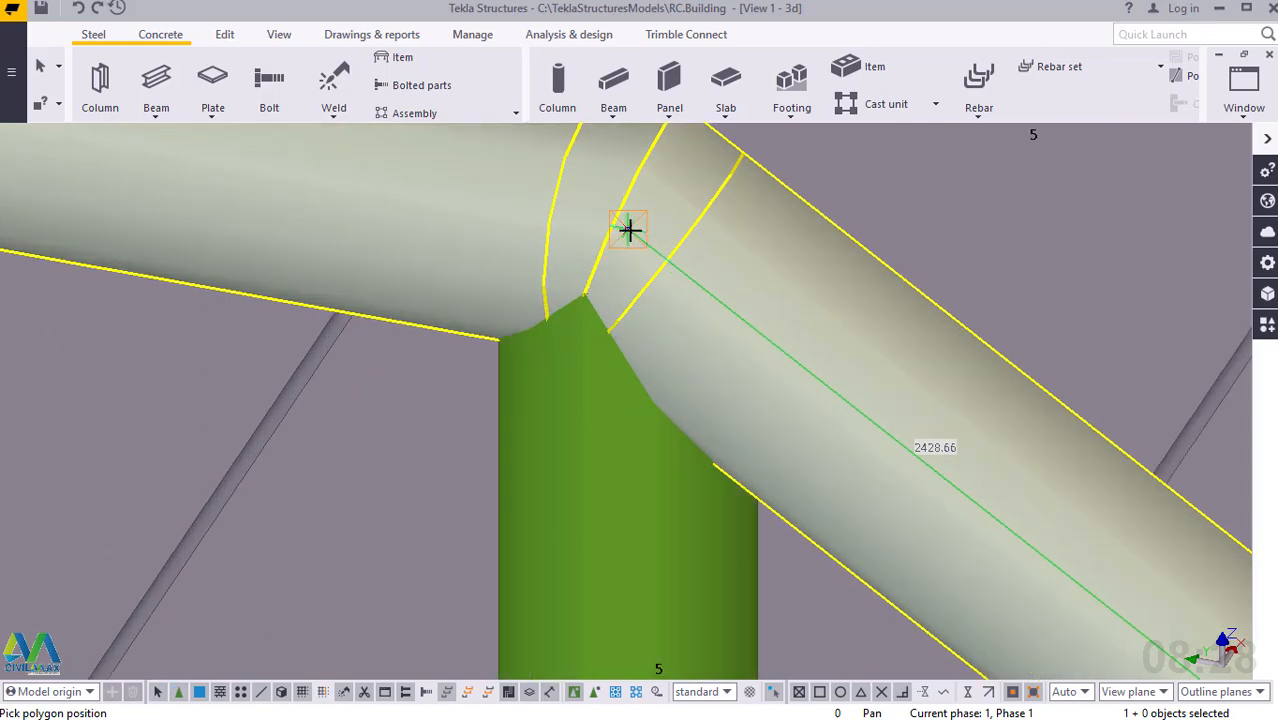
click(629, 230)
Finish the polybeam at the corner bend above the upper landing's end post, end the command and clear the selection.
scroll(846, 420, down, 5)
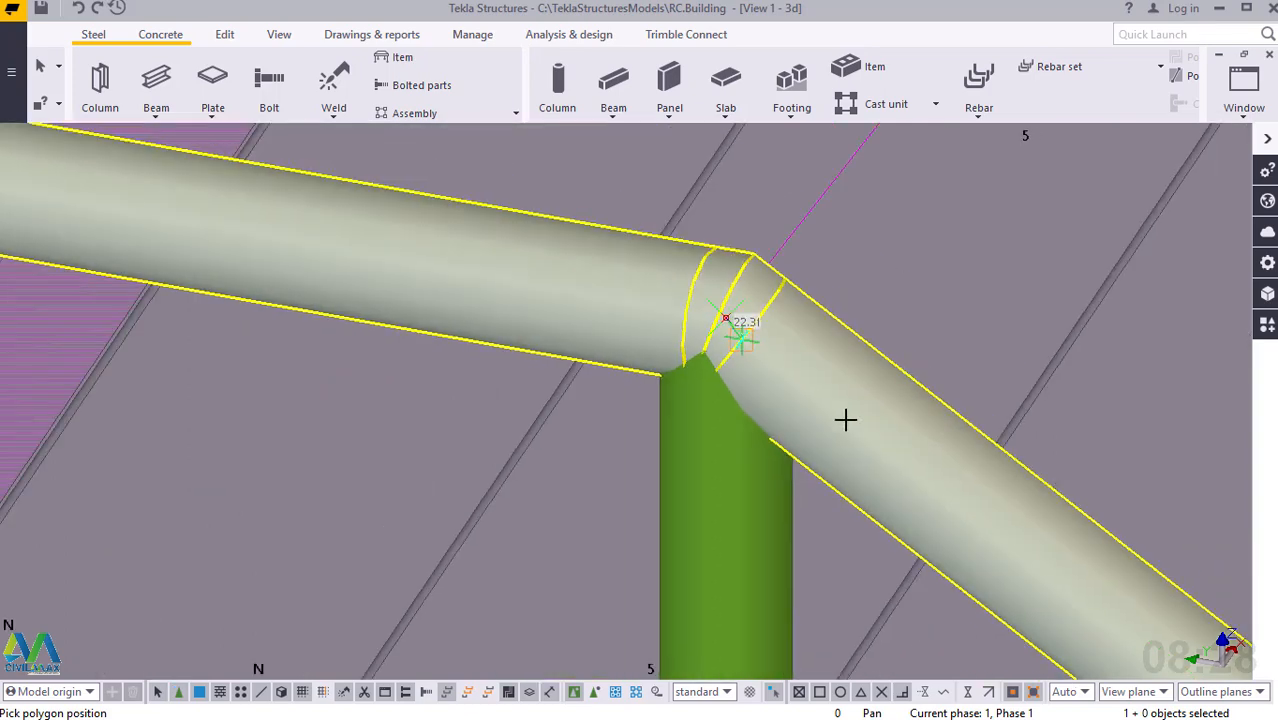
scroll(846, 420, down, 4)
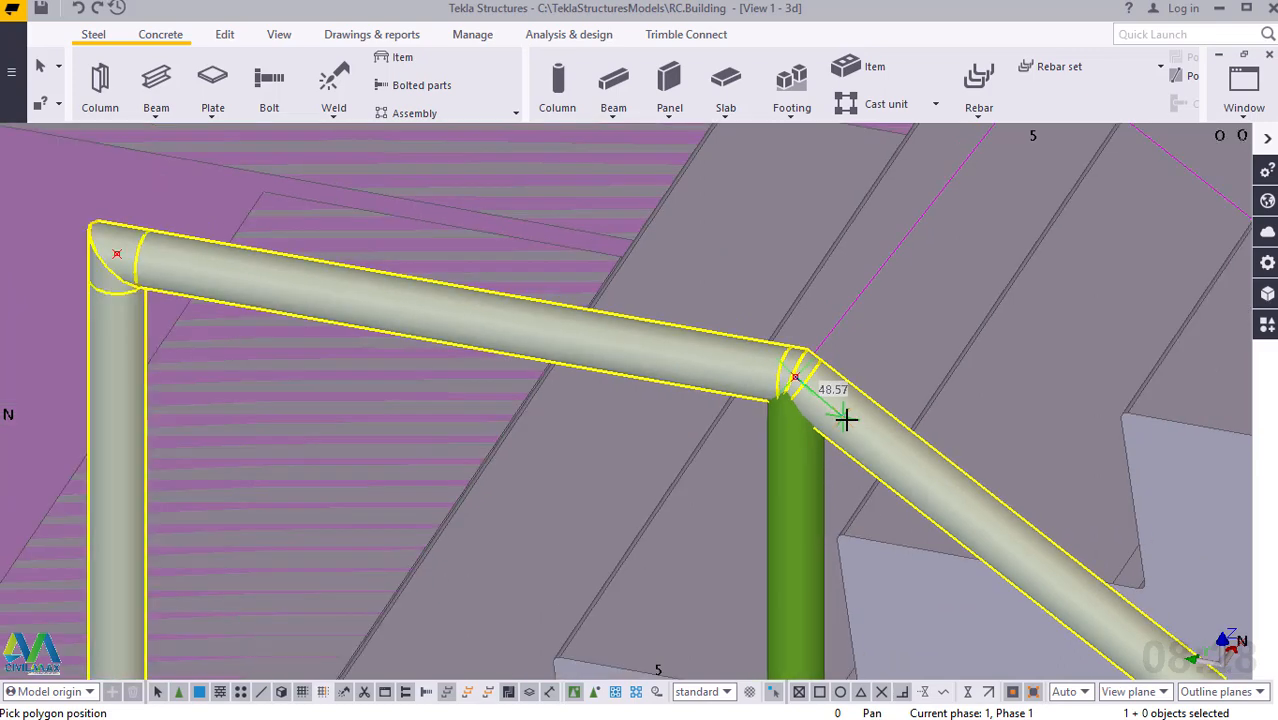
scroll(245, 287, up, 1)
scroll(233, 289, up, 1)
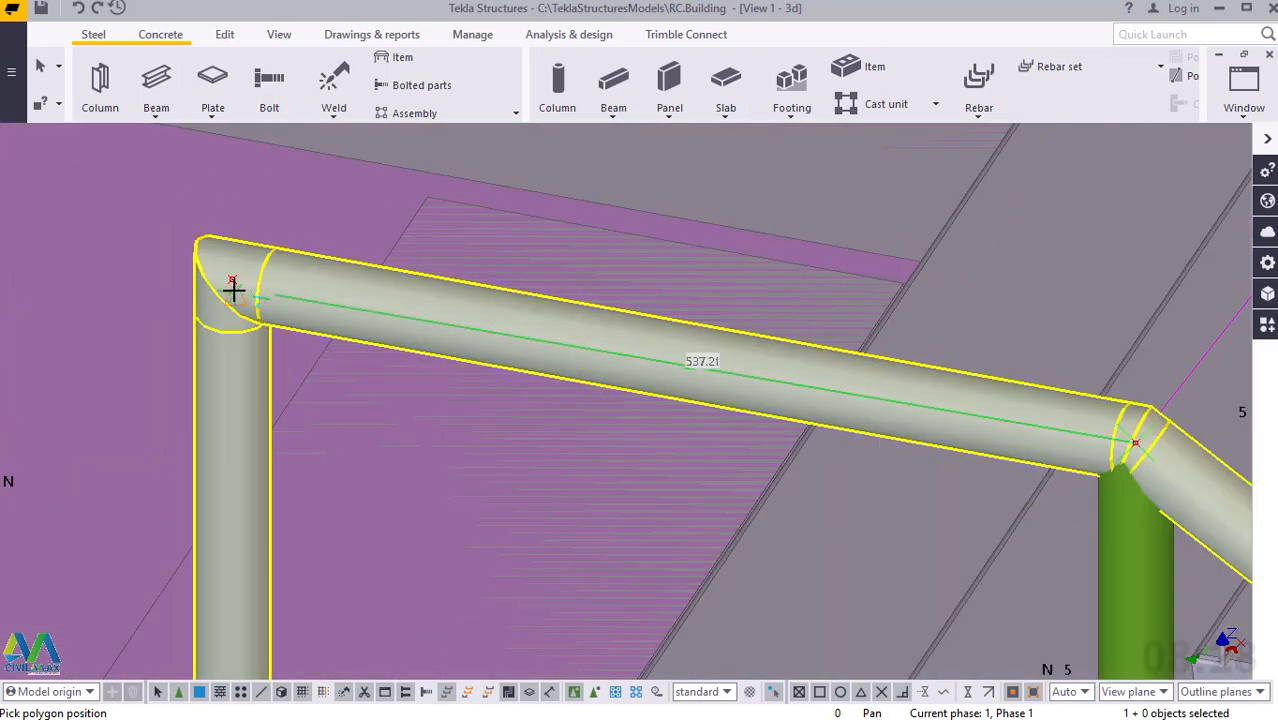
scroll(232, 285, up, 2)
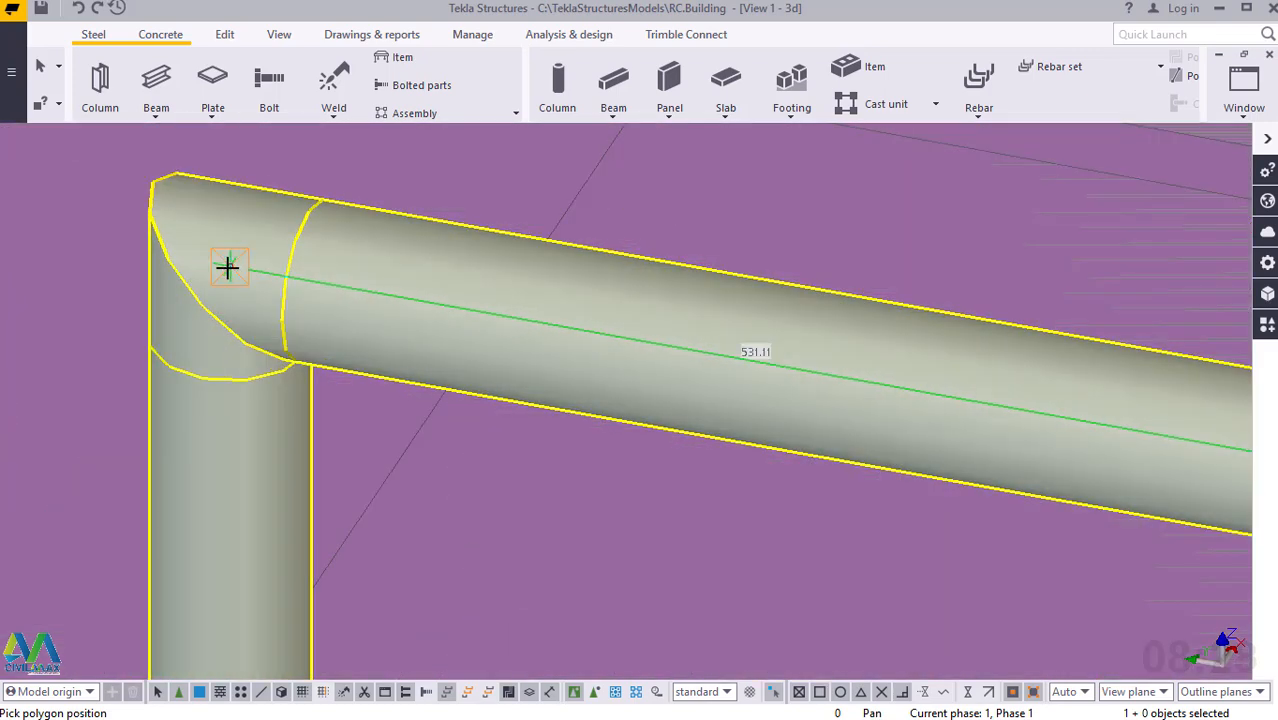
click(228, 268)
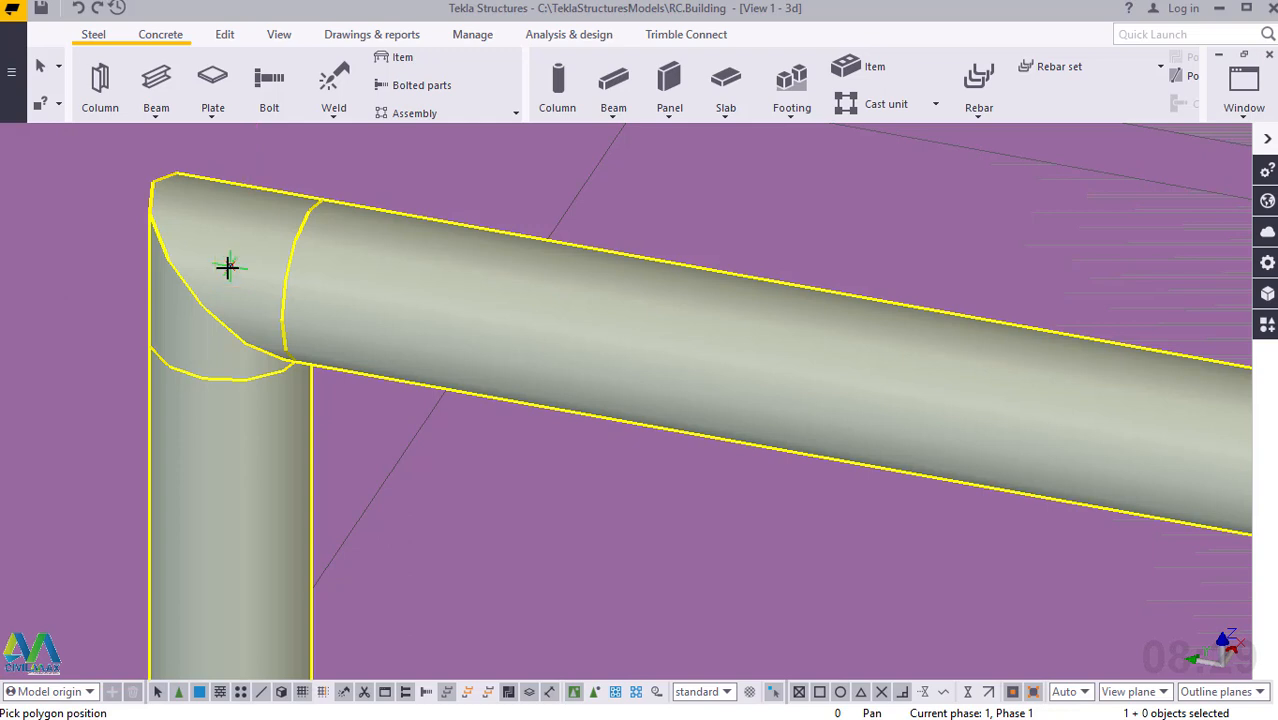
right_click(228, 266)
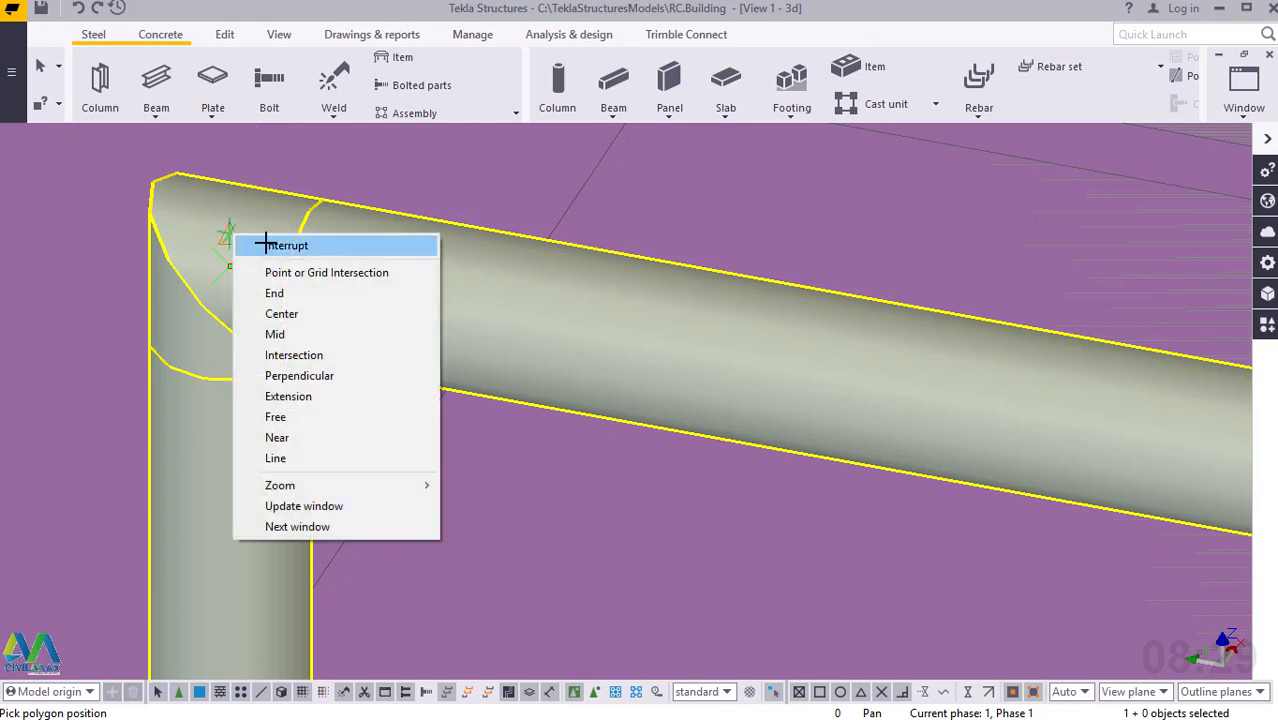
click(415, 249)
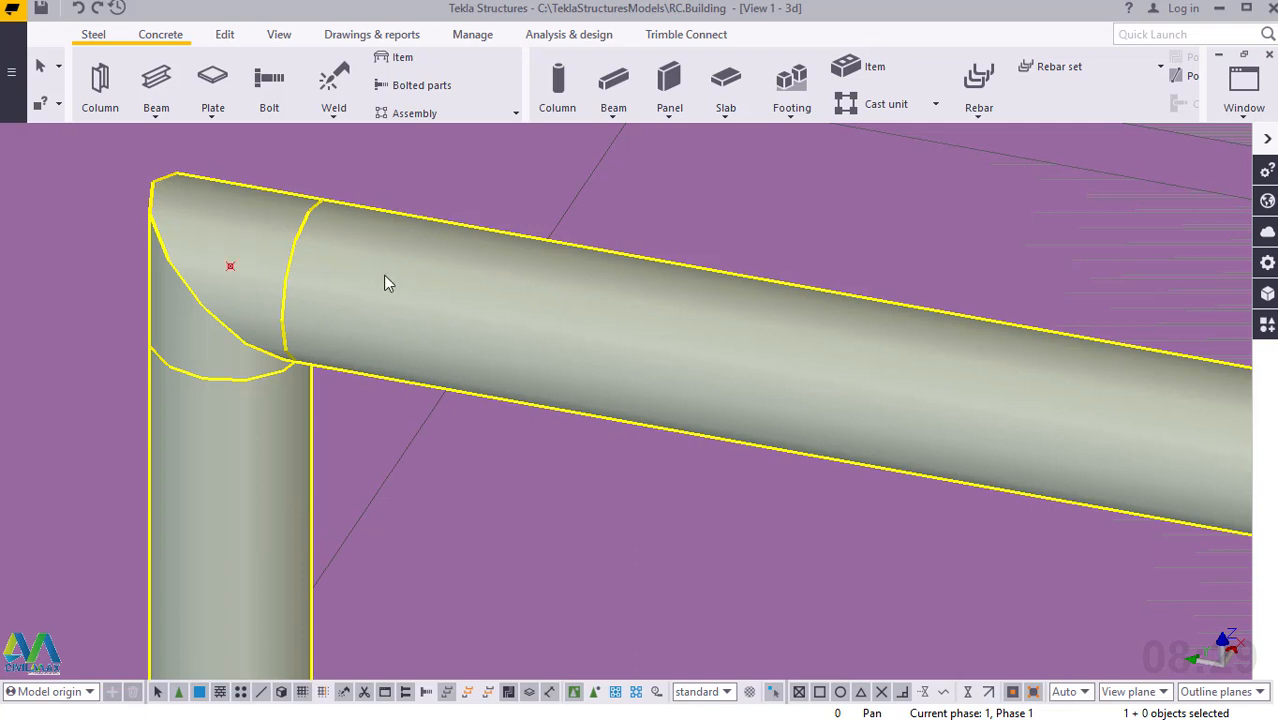
click(527, 545)
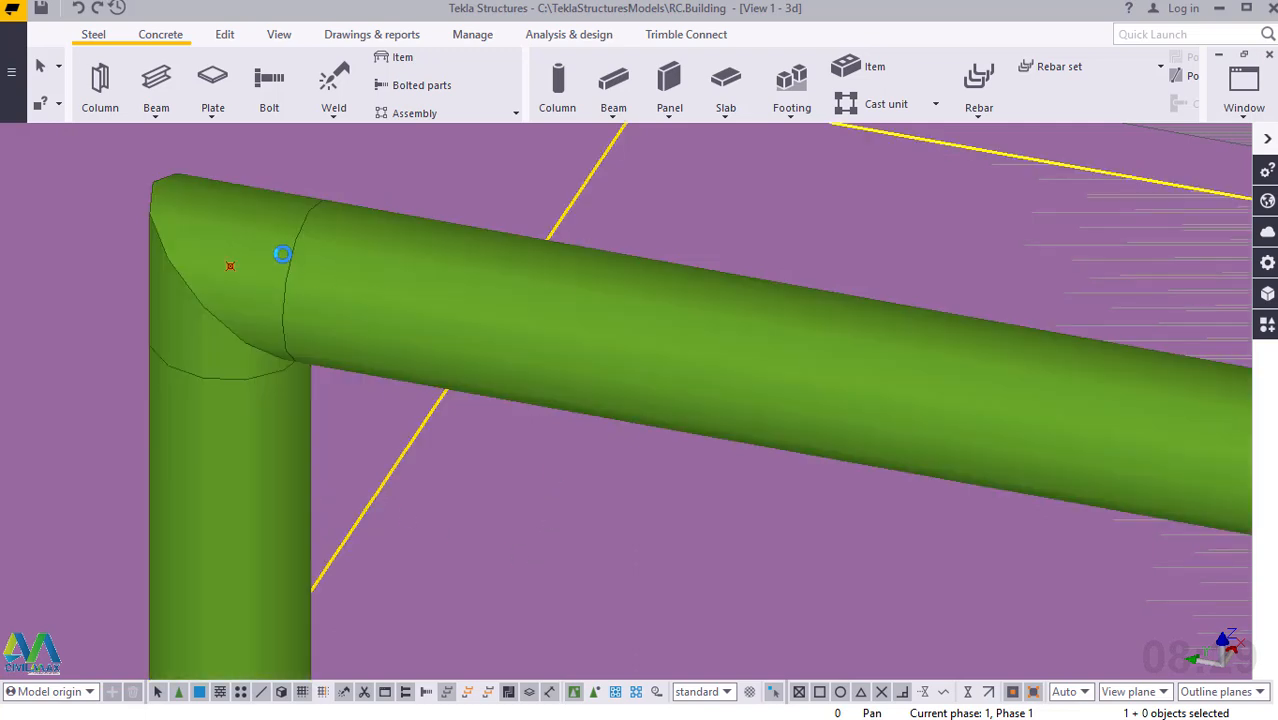
Select the new intermediate rail hidden inside the upper flight's handrail by making parts see-through, and restore the solid part display.
click(300, 249)
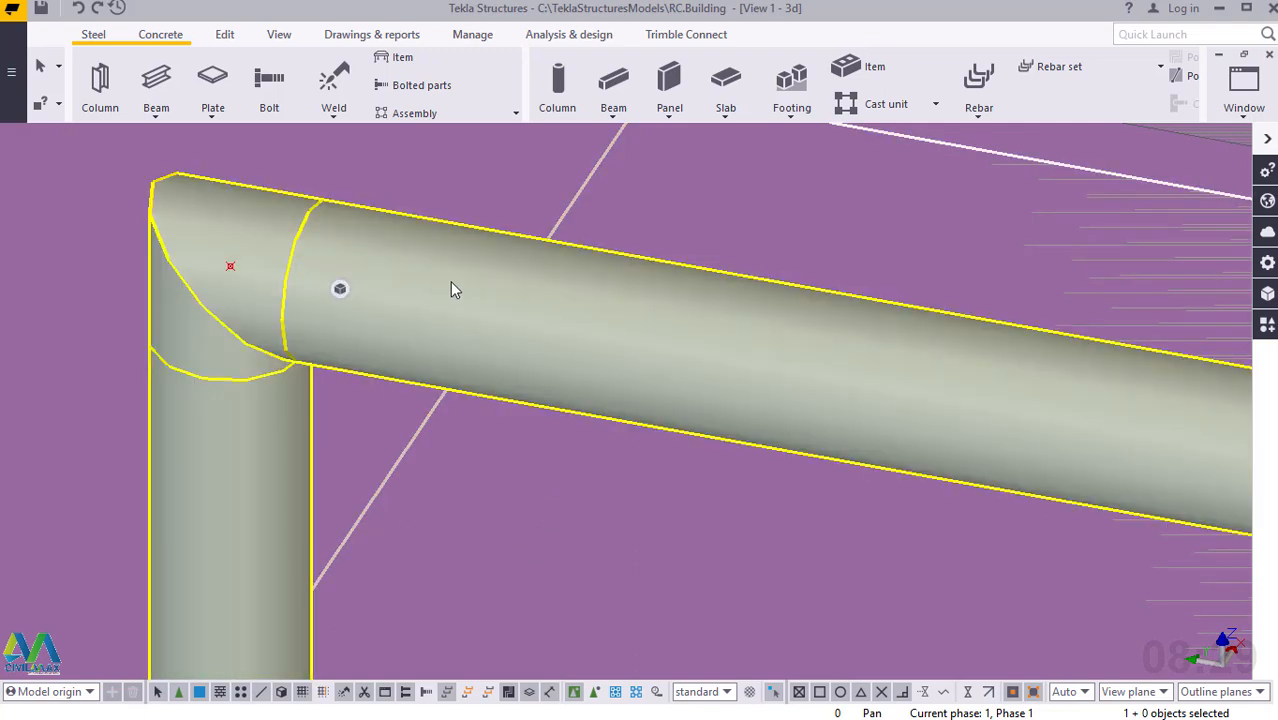
scroll(450, 317, down, 5)
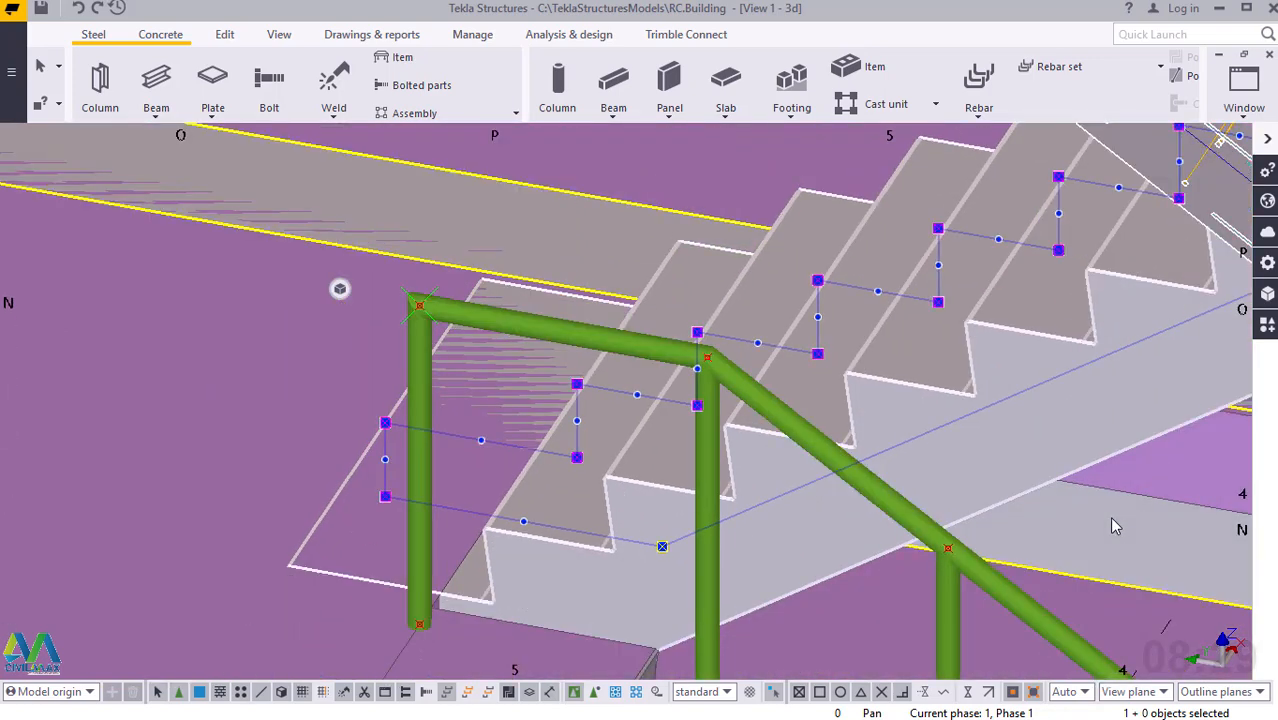
scroll(1112, 518, down, 1)
scroll(912, 475, down, 3)
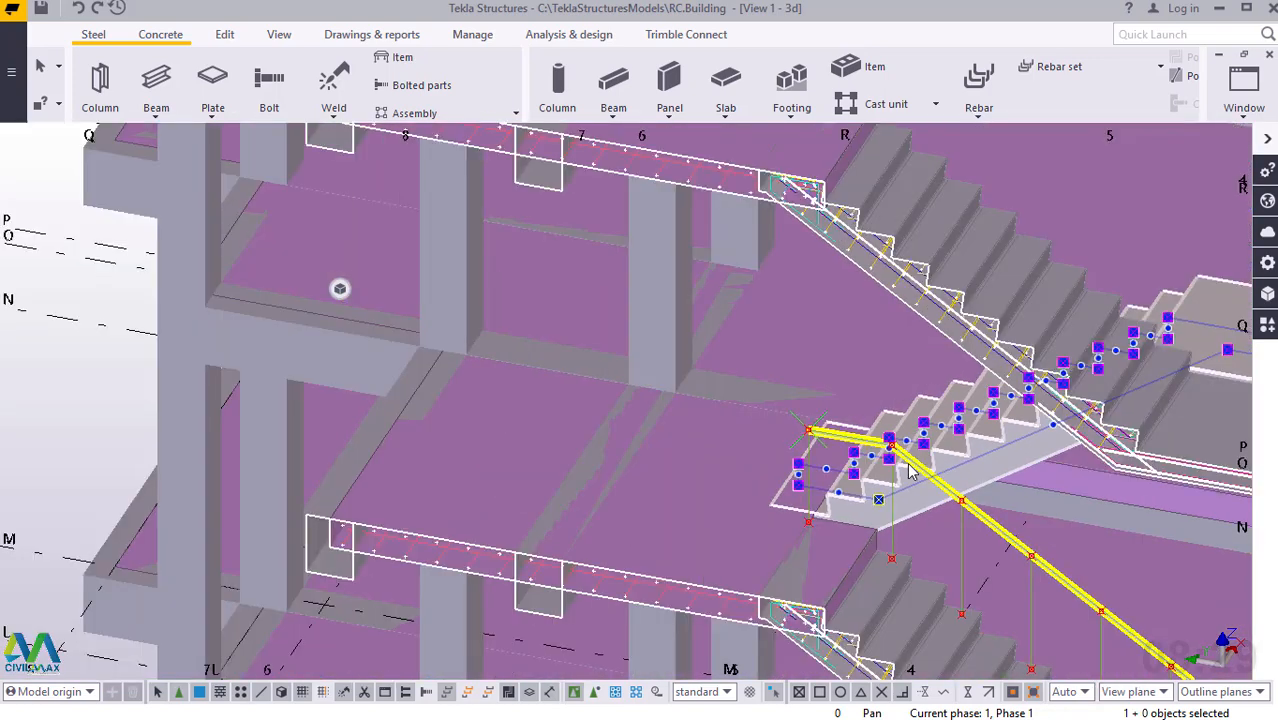
scroll(922, 470, up, 4)
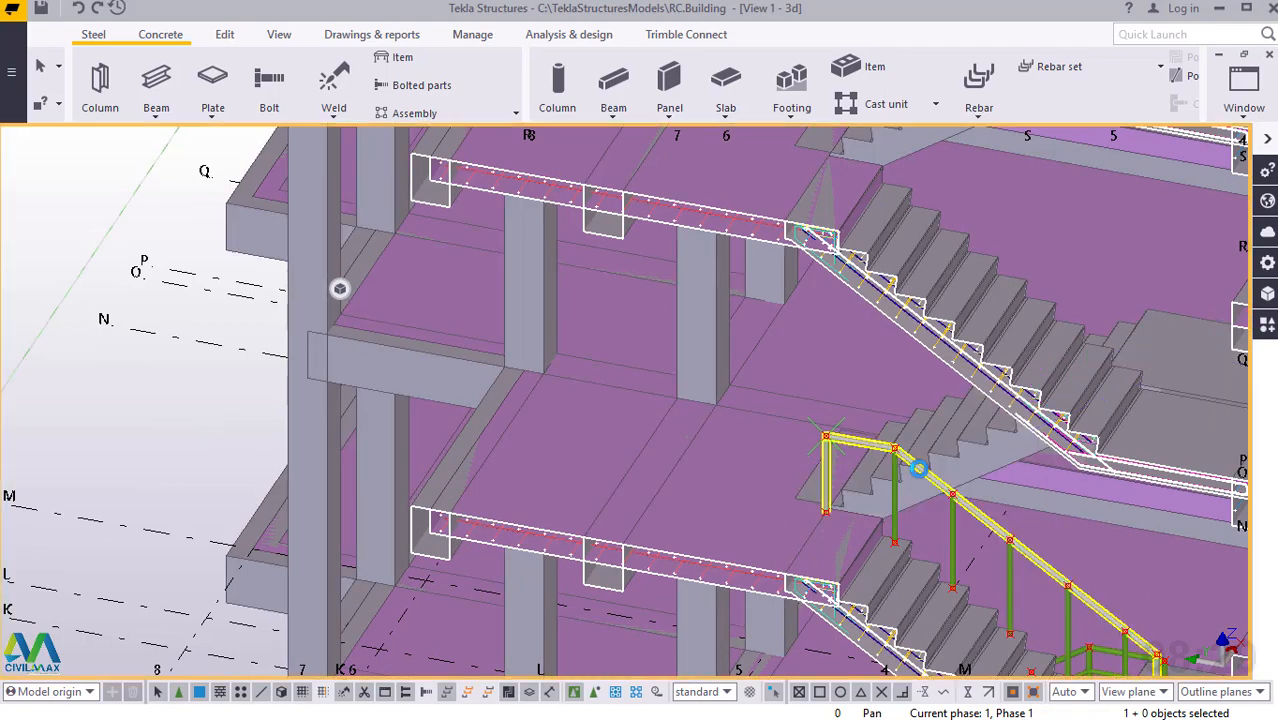
scroll(685, 400, up, 4)
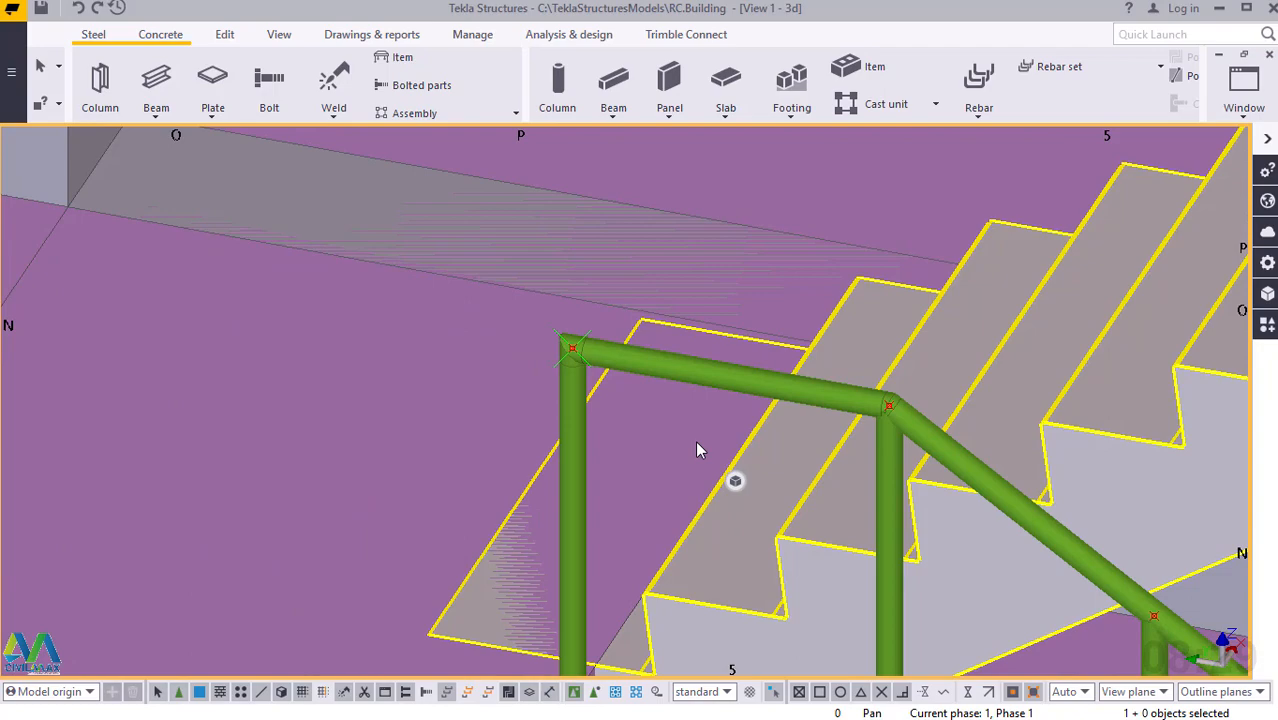
key(ctrl+2)
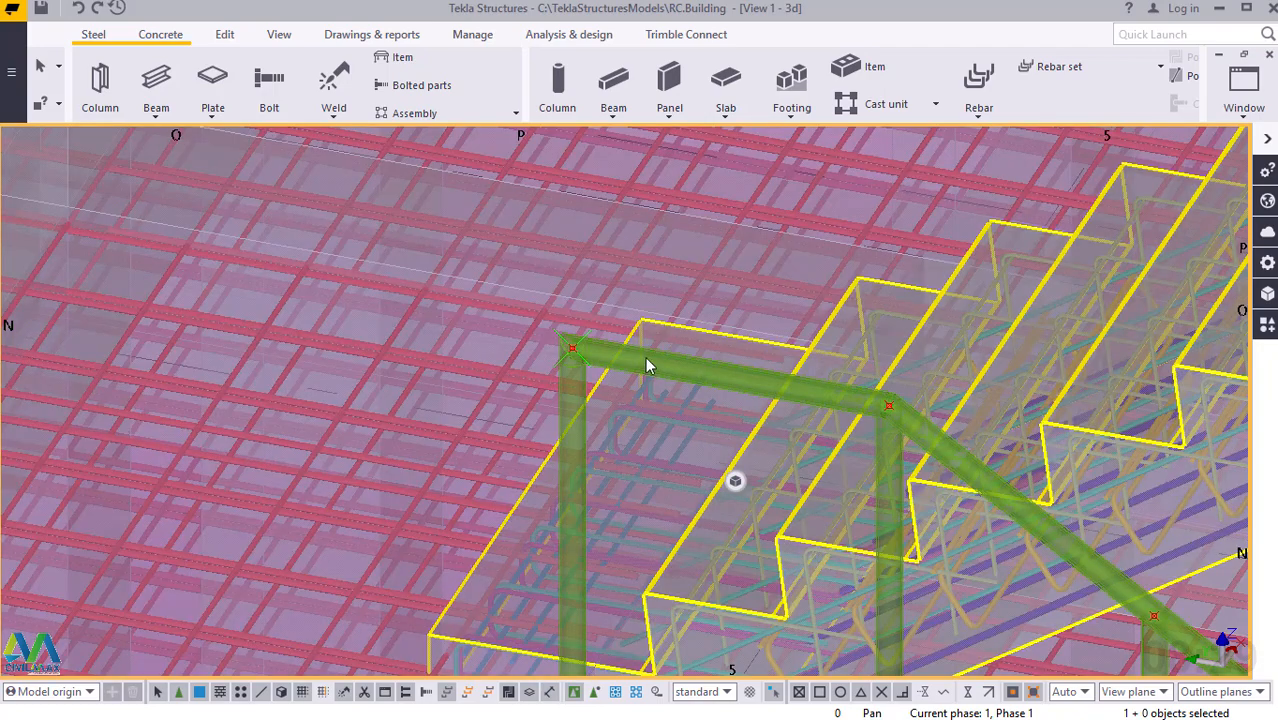
scroll(645, 356, up, 1)
scroll(588, 351, up, 2)
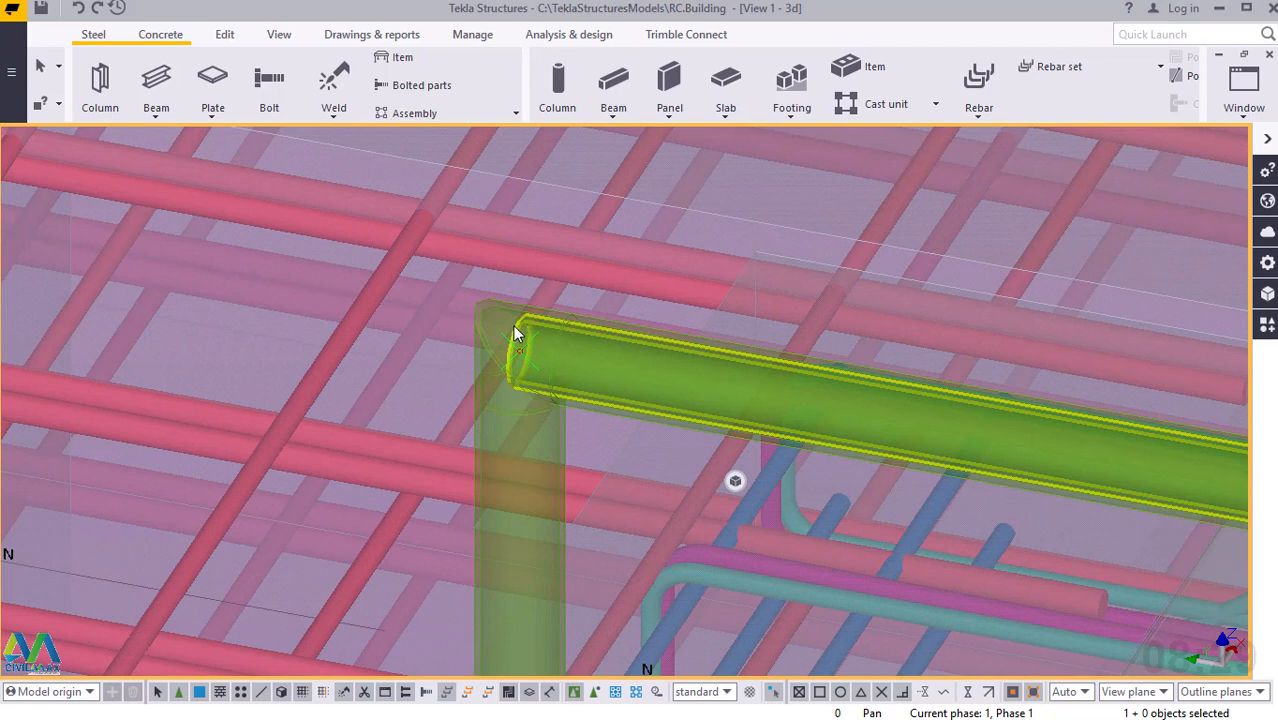
click(514, 328)
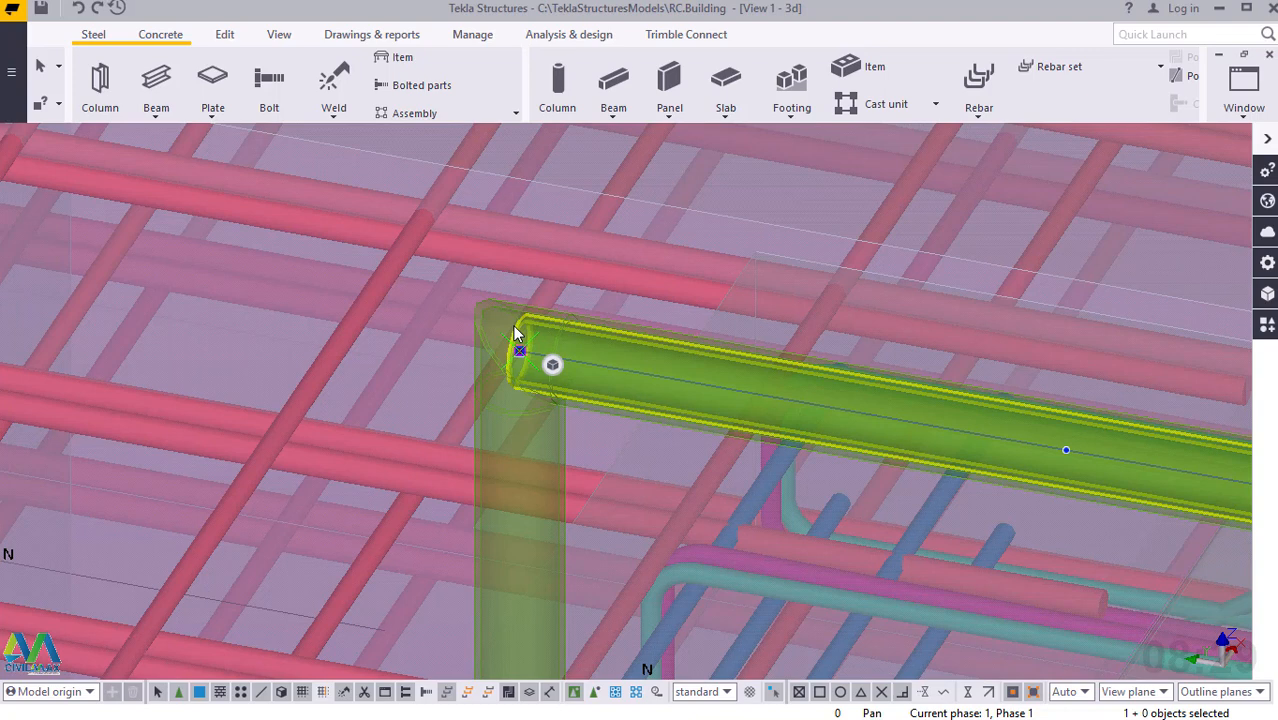
key(ctrl+5)
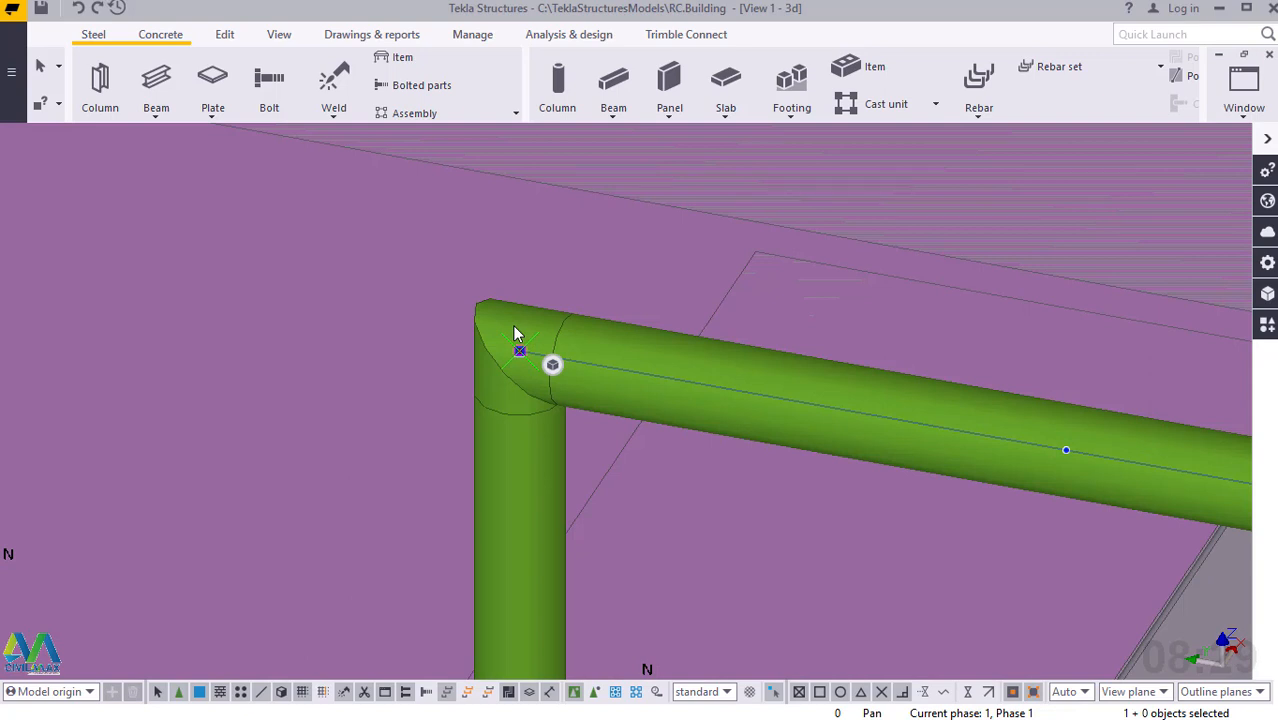
Move the selected rail linearly with dX 0, dY 0 and dZ -200, and end the move command.
right_click(516, 350)
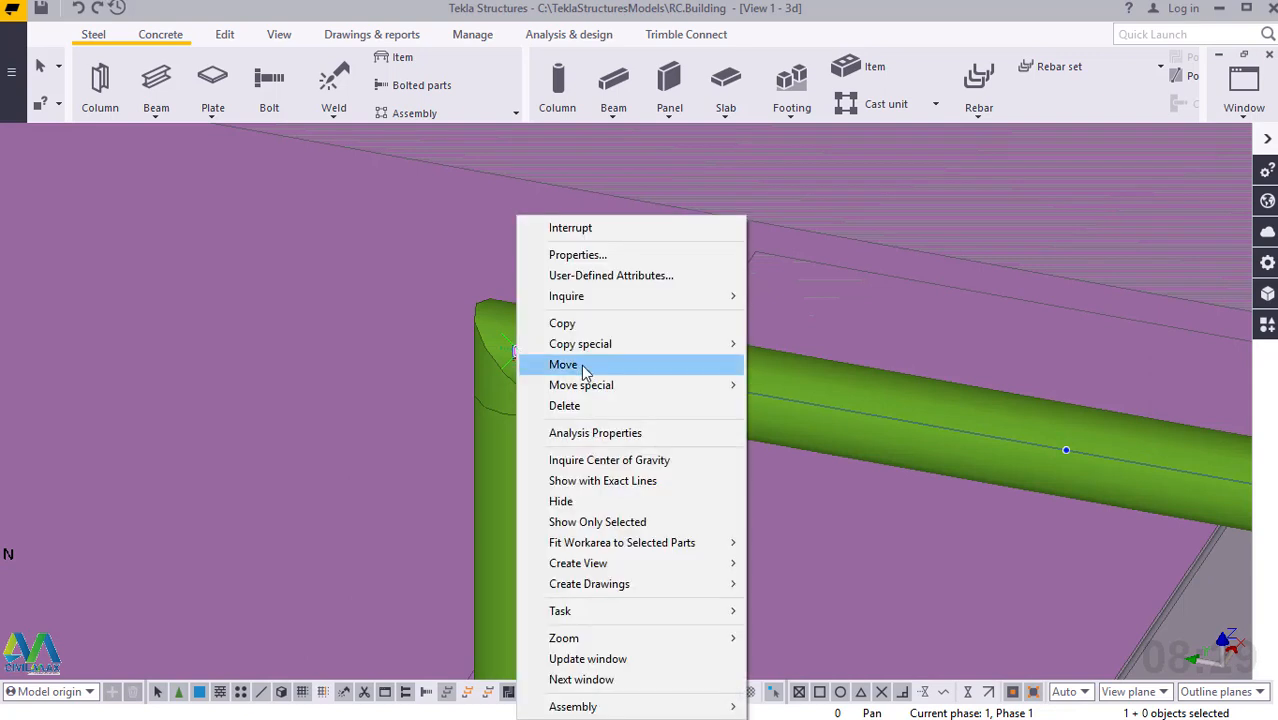
mouse_move(602, 386)
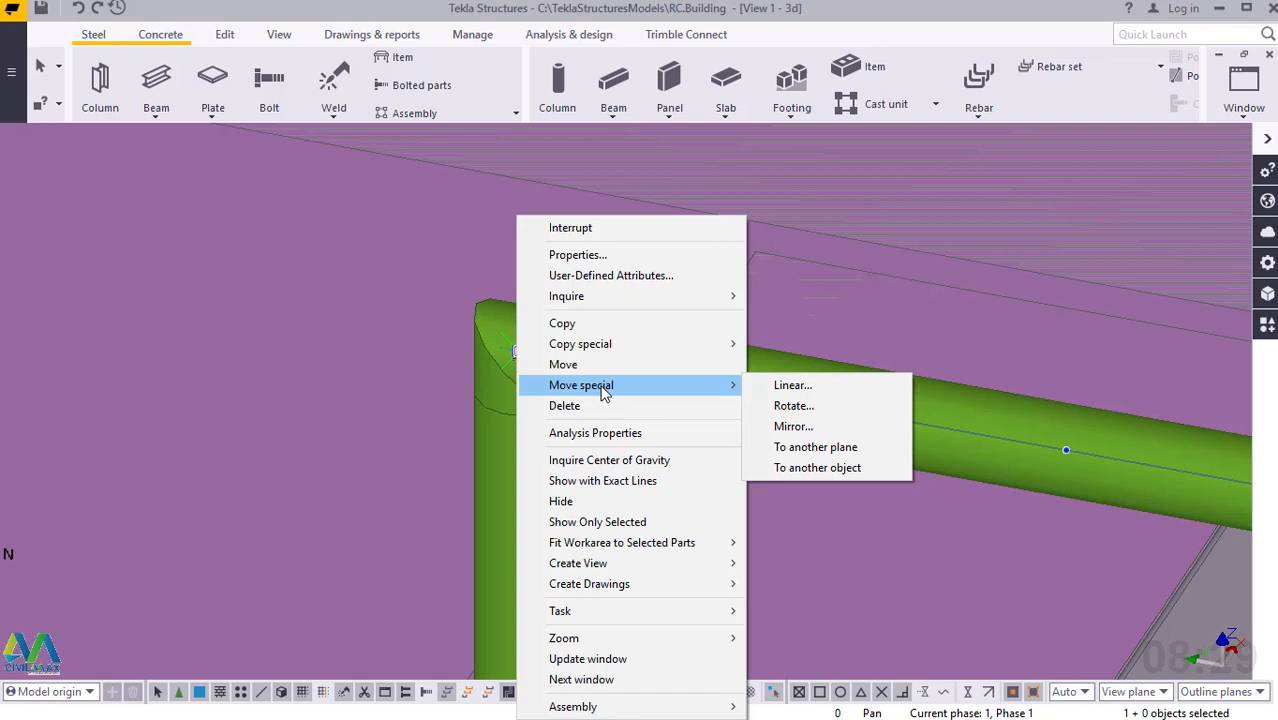
click(792, 386)
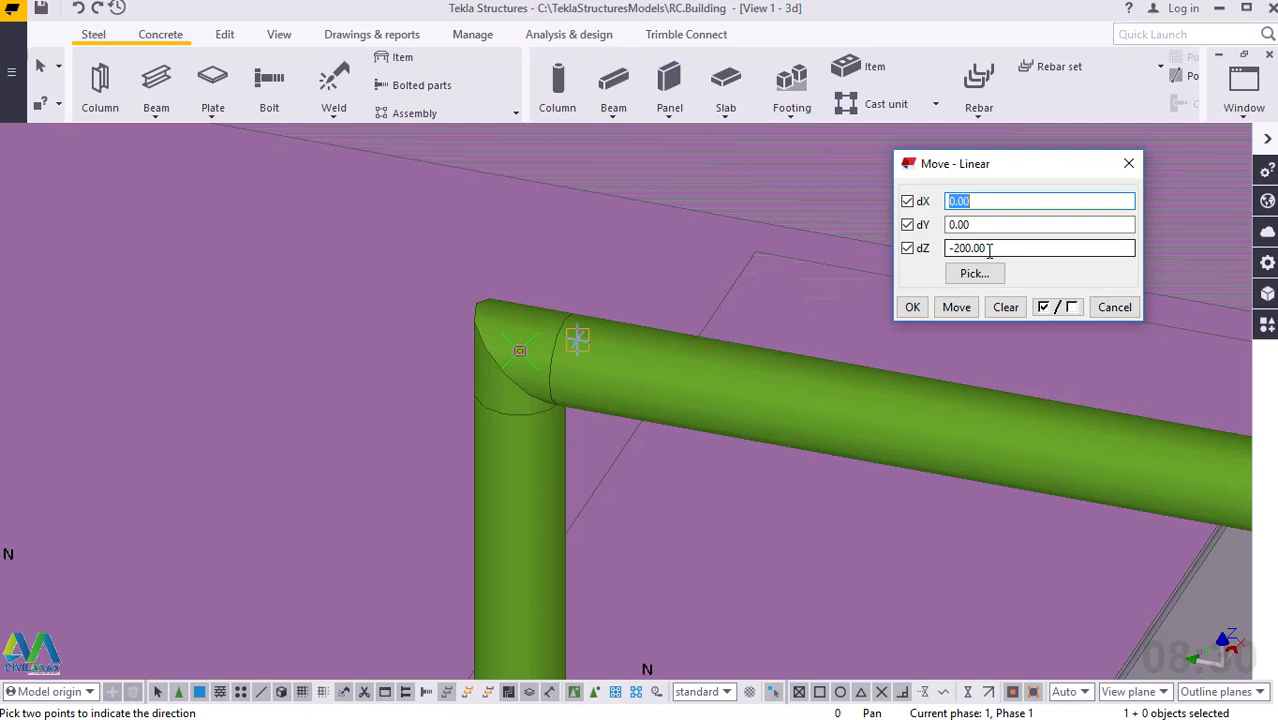
click(958, 308)
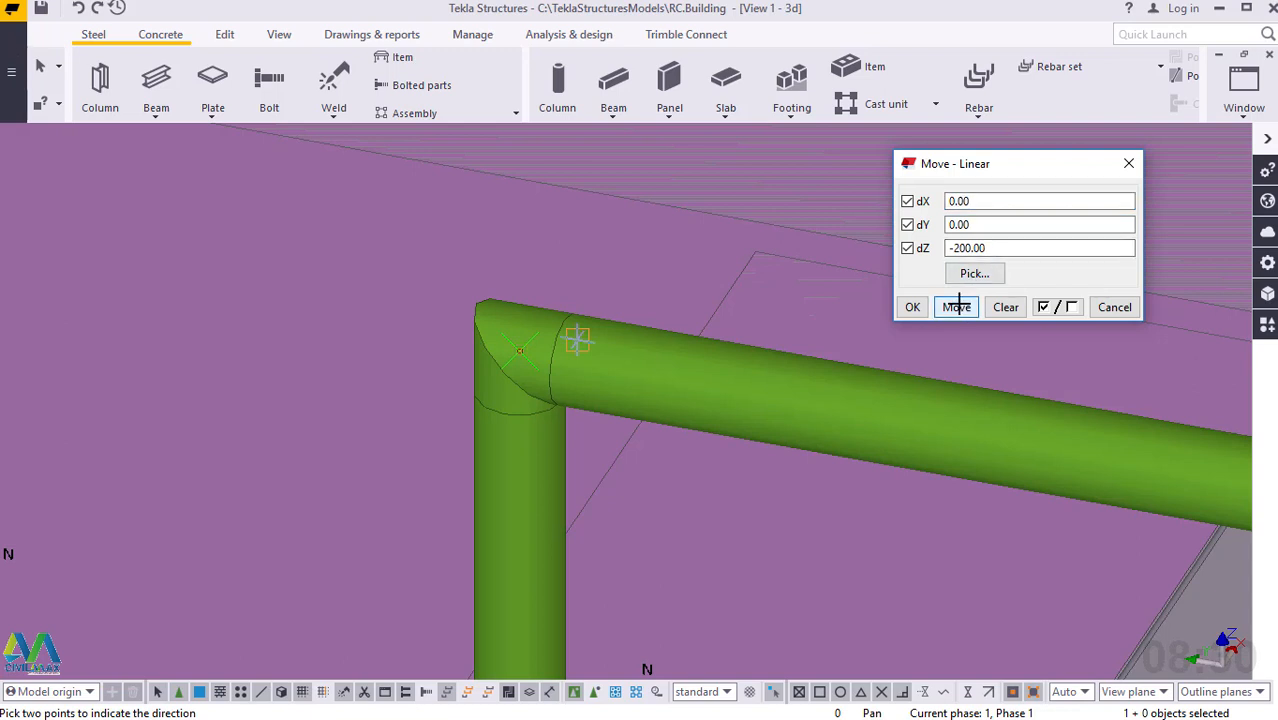
click(912, 307)
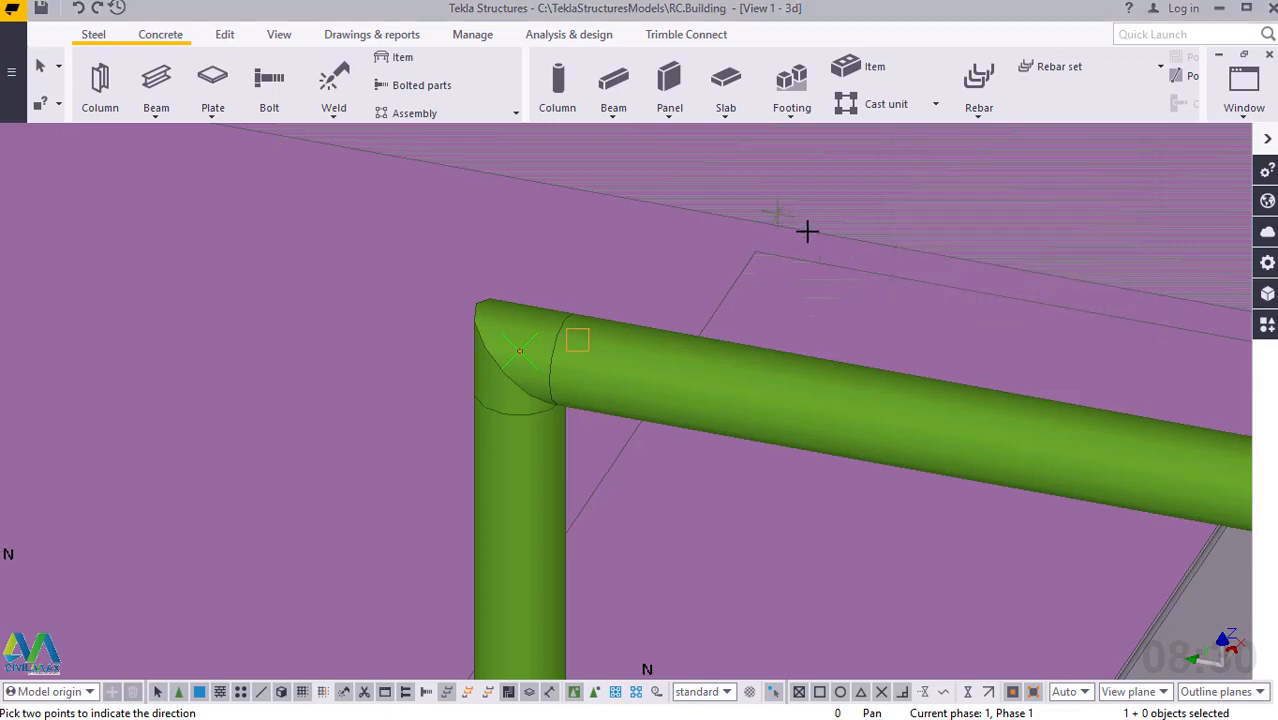
right_click(807, 231)
click(810, 223)
scroll(757, 240, down, 3)
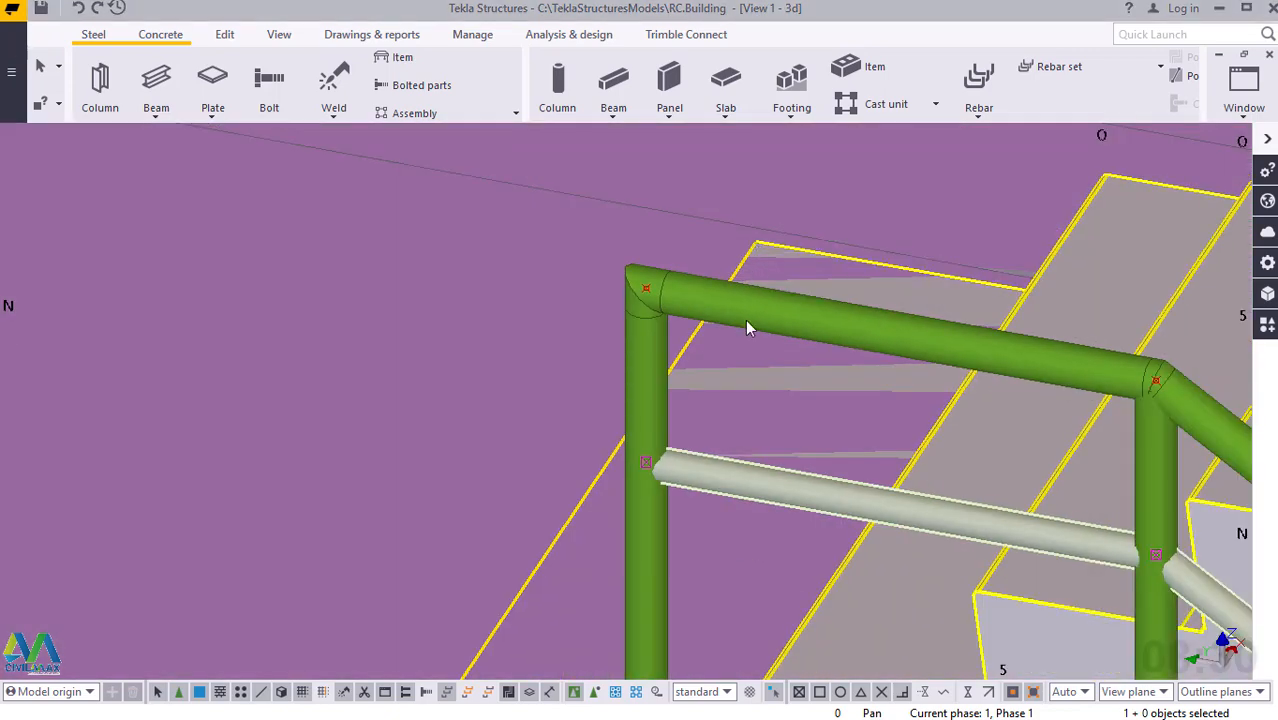
Check the profile properties of the intermediate rail below the upper flight's handrail, and close the properties.
click(791, 461)
scroll(791, 461, up, 3)
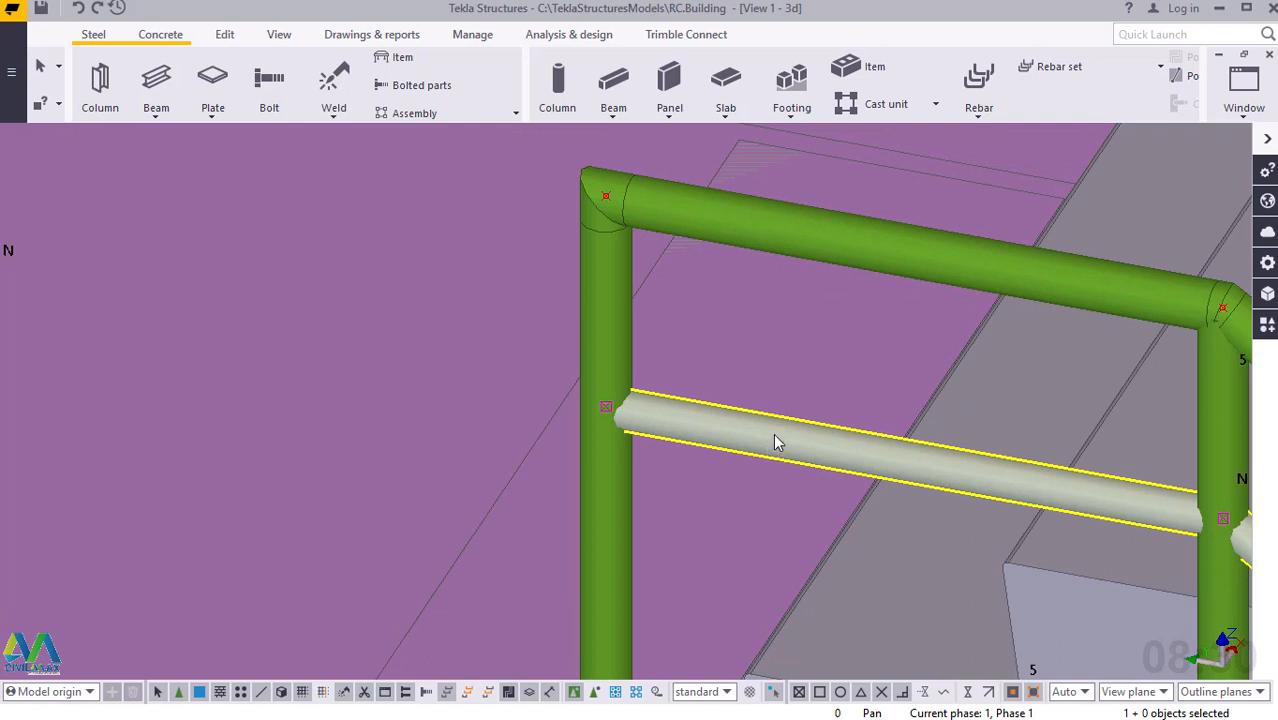
click(687, 204)
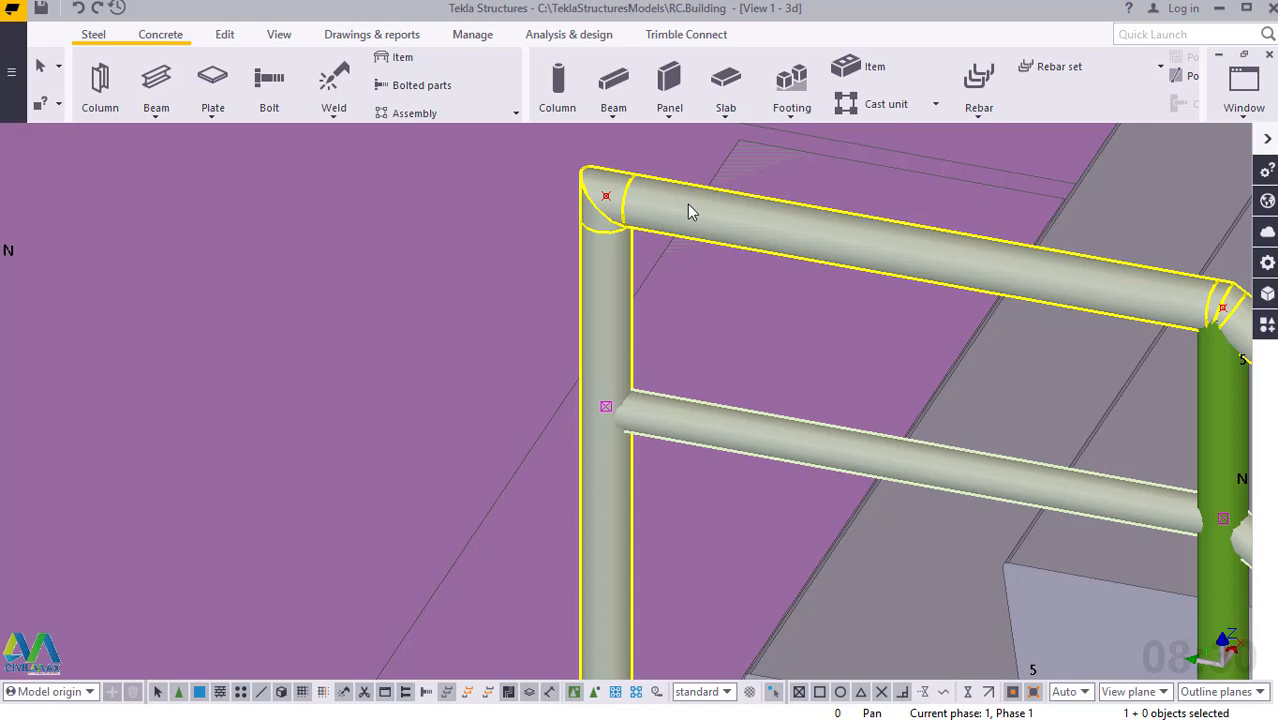
click(727, 441)
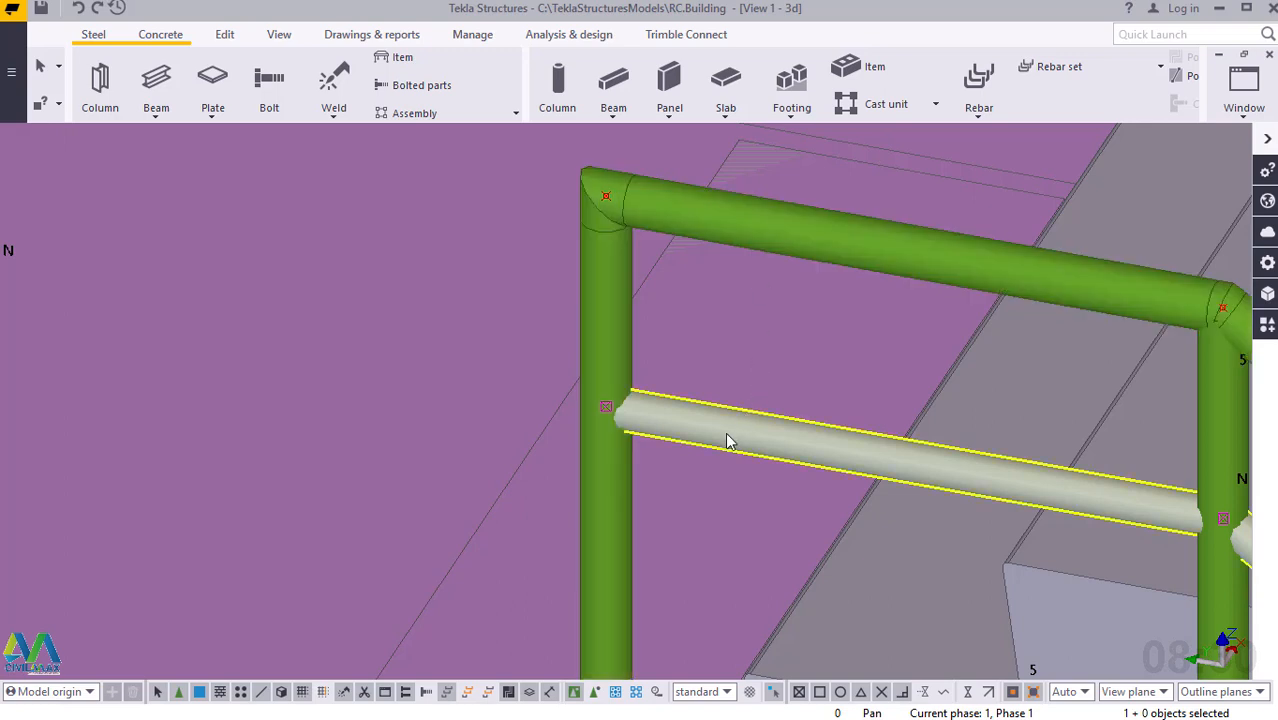
double_click(727, 441)
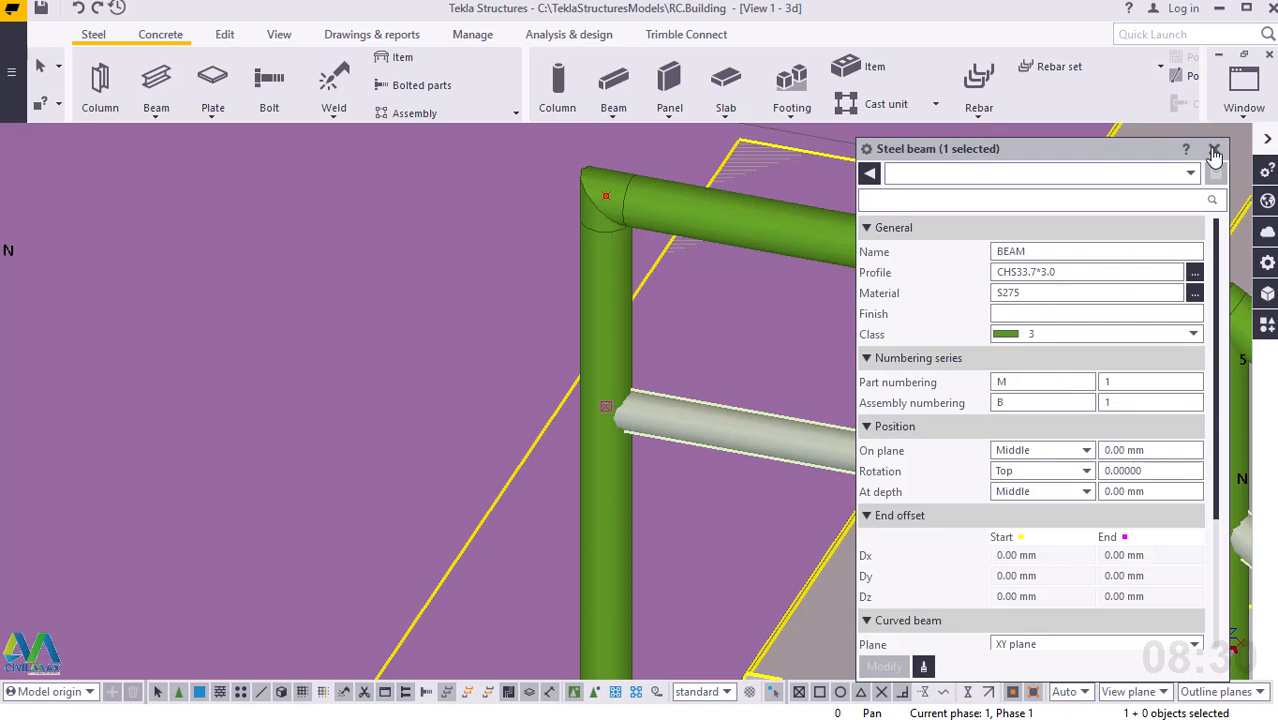
click(1213, 150)
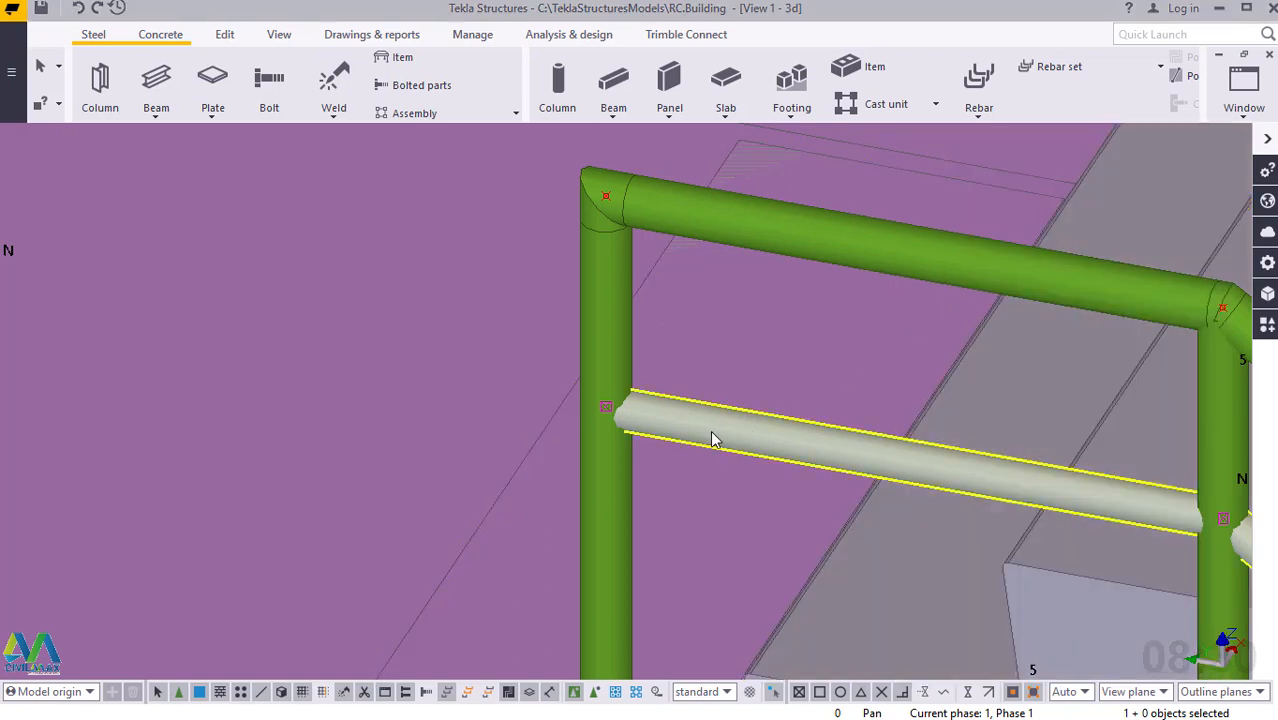
Copy the upper flight's intermediate rail linearly with dX 0, dY 0, dZ -200 and 2 copies, and end the copy command.
right_click(713, 440)
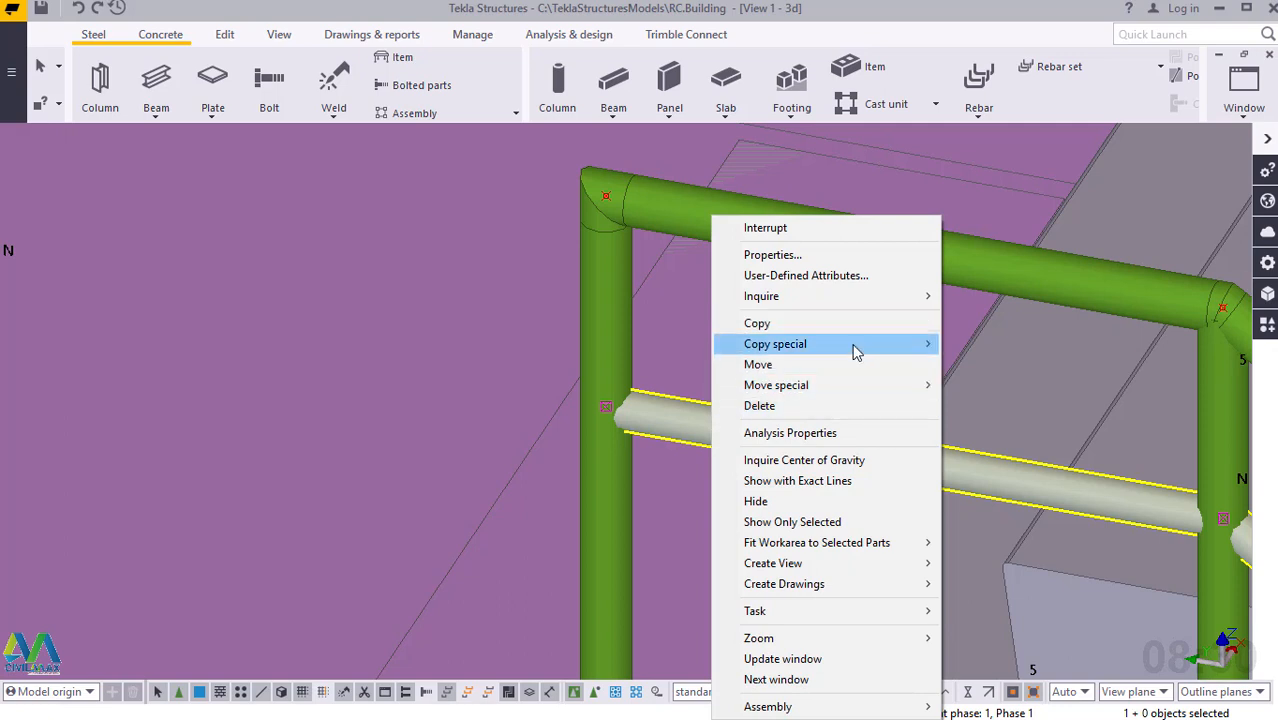
mouse_move(773, 345)
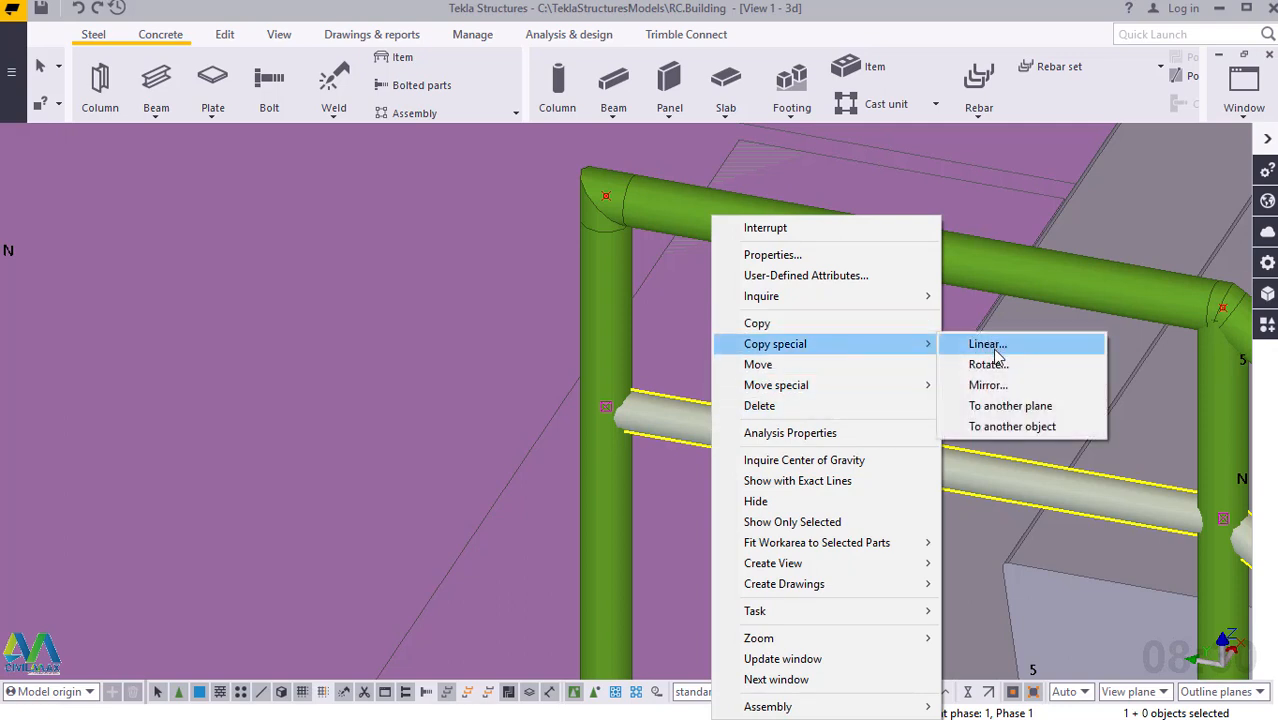
click(988, 344)
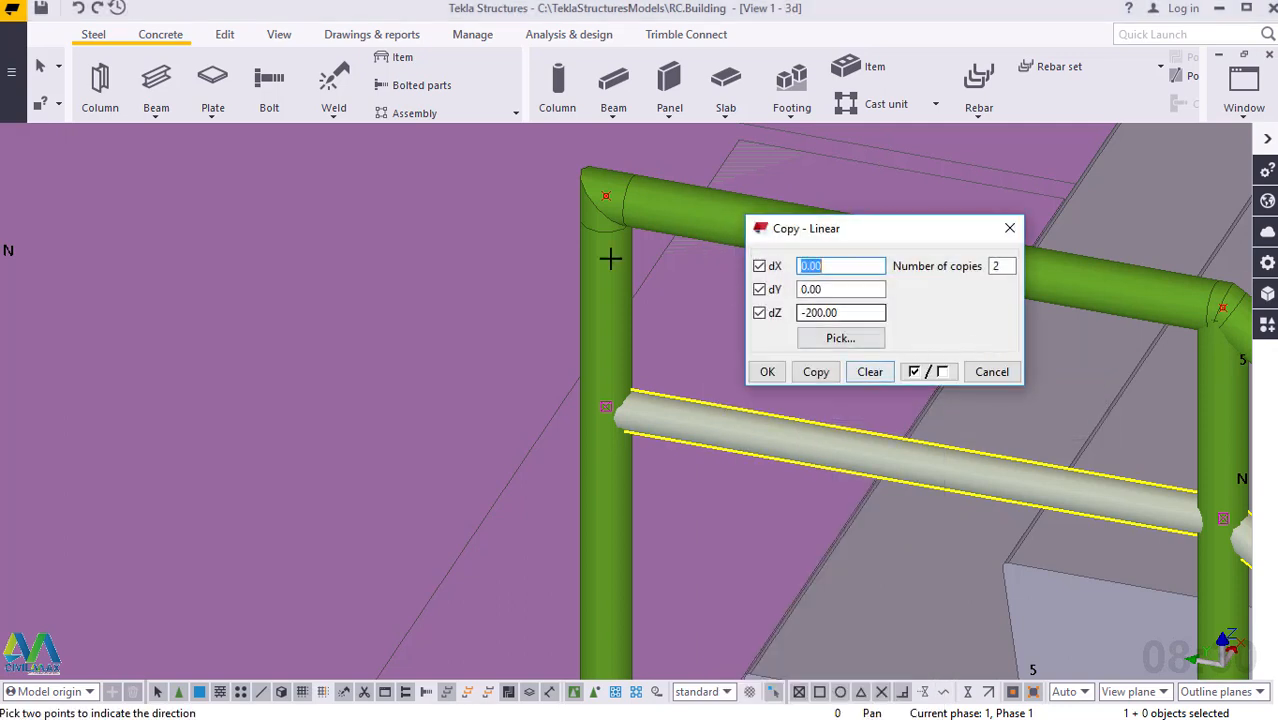
scroll(572, 233, down, 4)
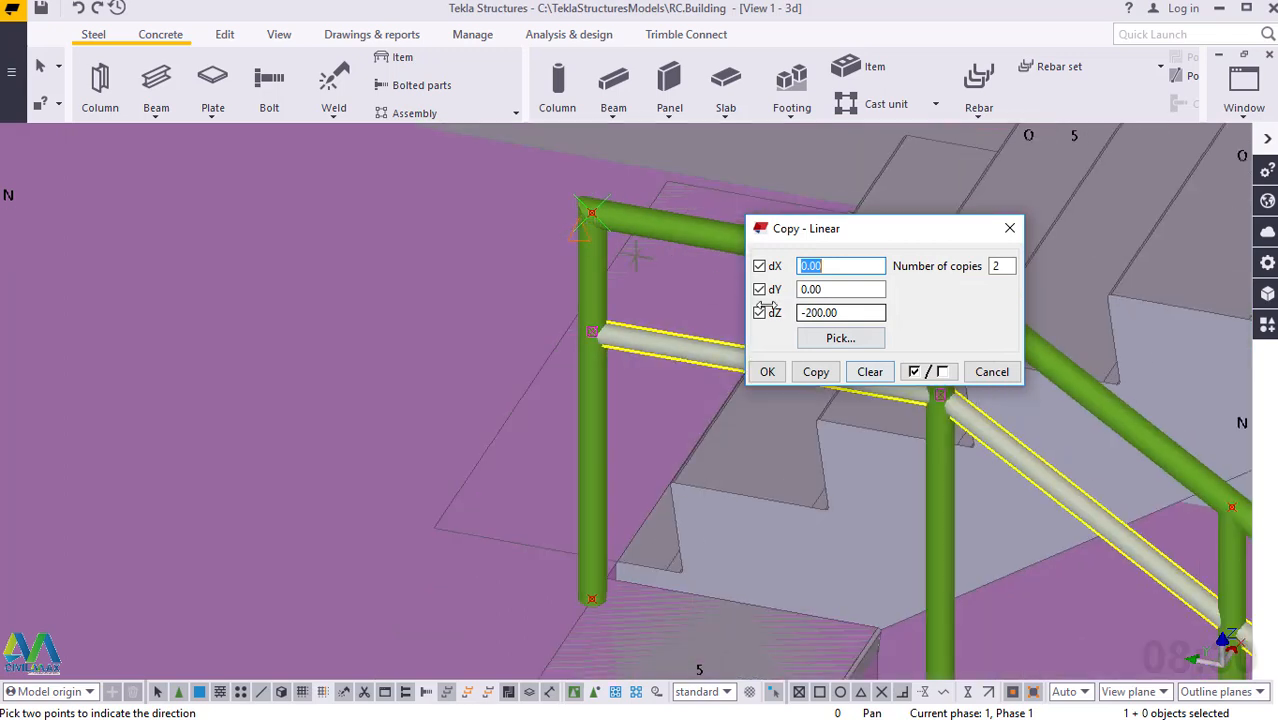
click(817, 378)
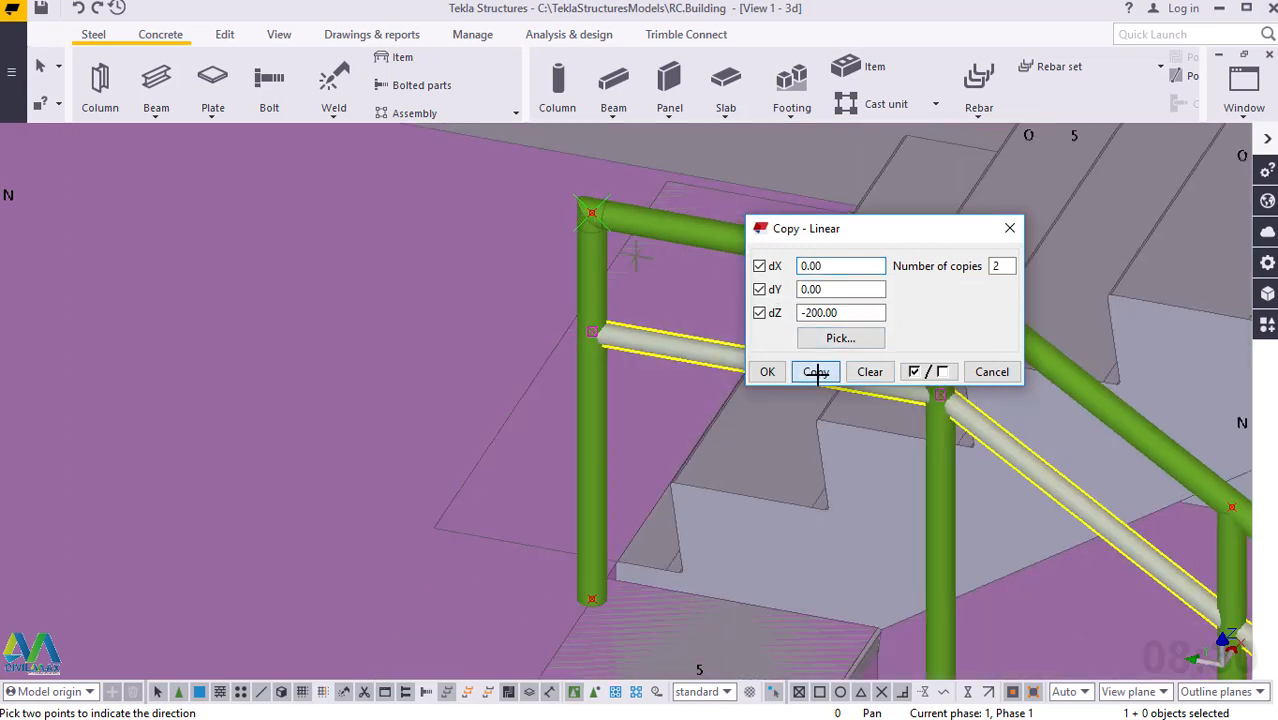
click(767, 372)
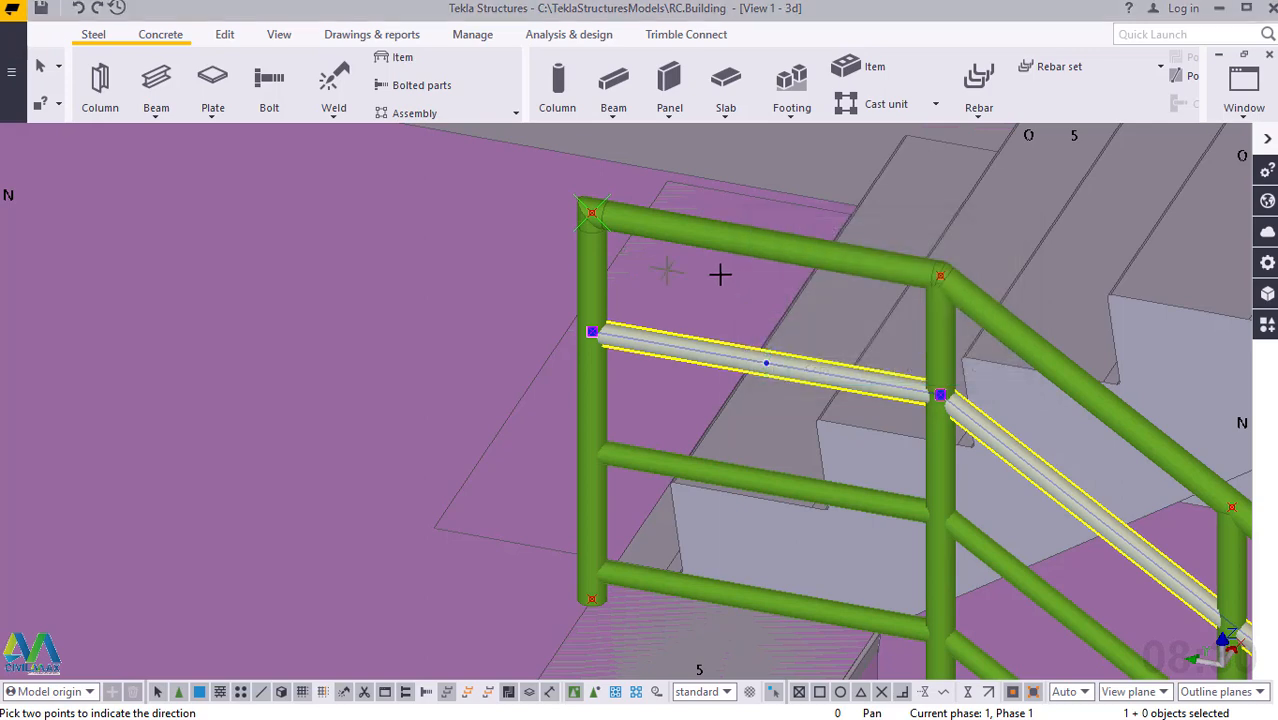
right_click(720, 274)
click(730, 283)
Review the intermediate rails along the whole upper flight from a rotated view.
scroll(637, 348, down, 2)
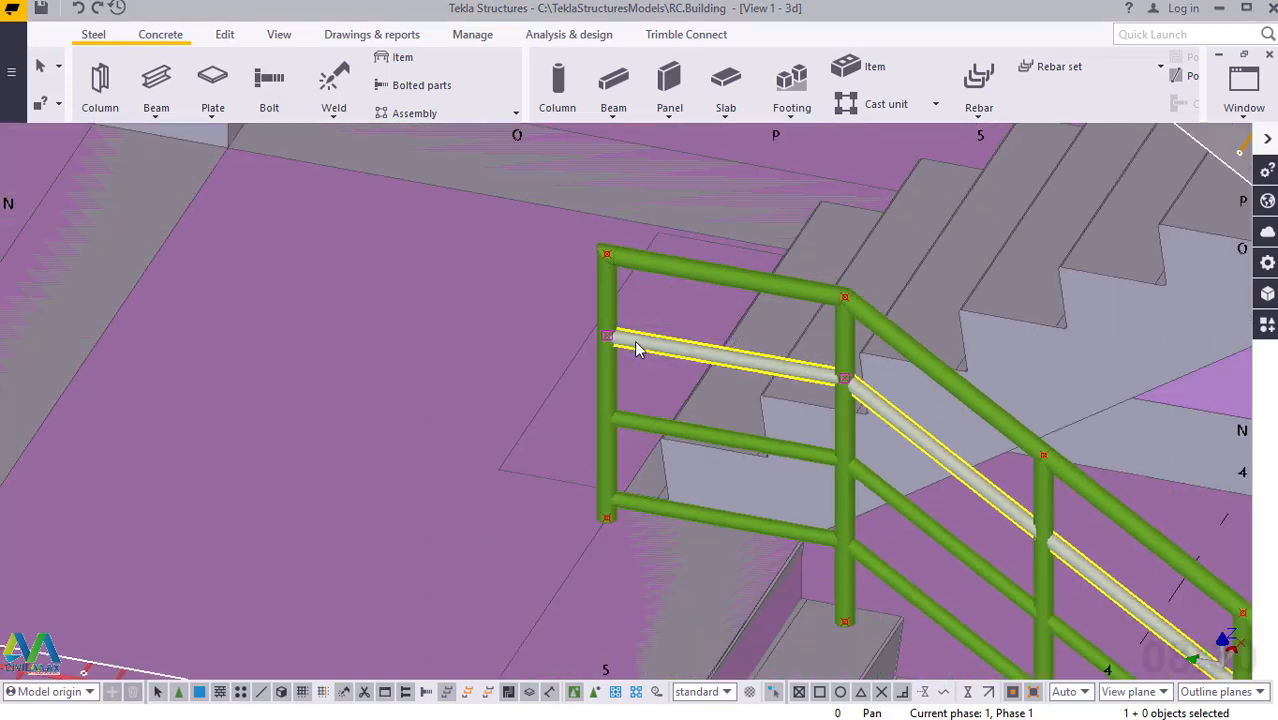
scroll(637, 348, down, 4)
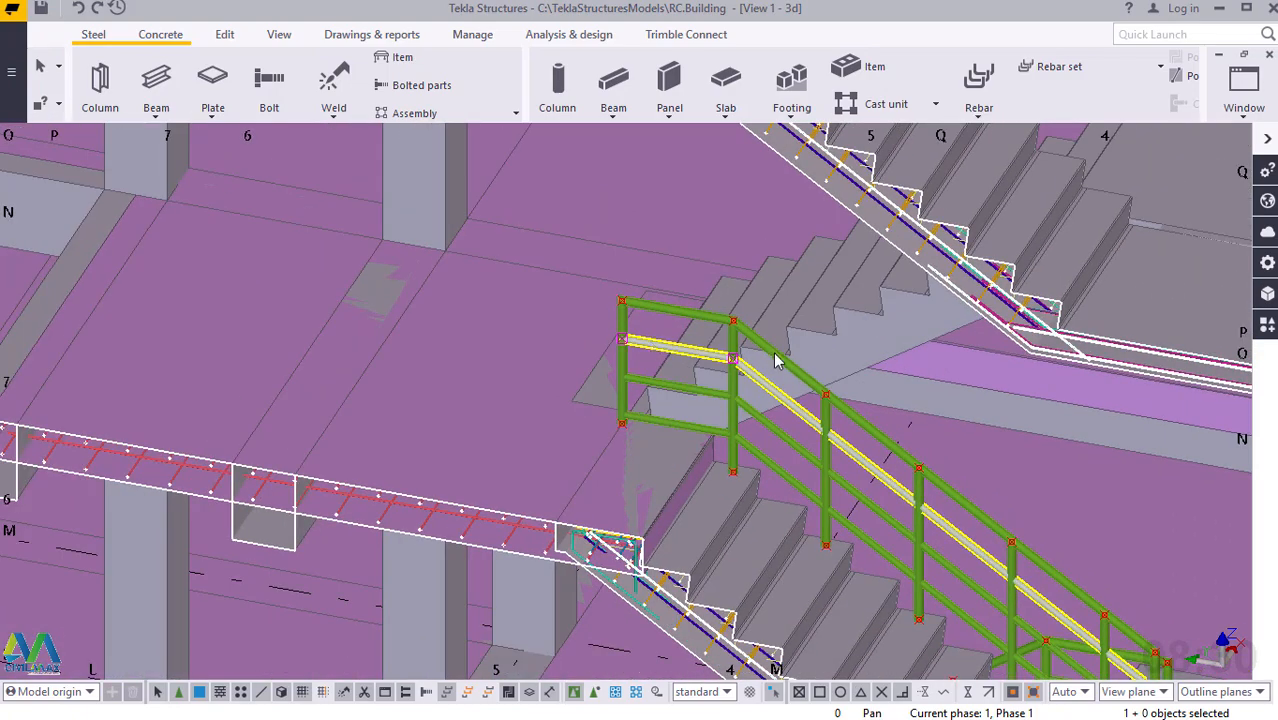
ctrl+middle_drag(775, 360, 800, 405)
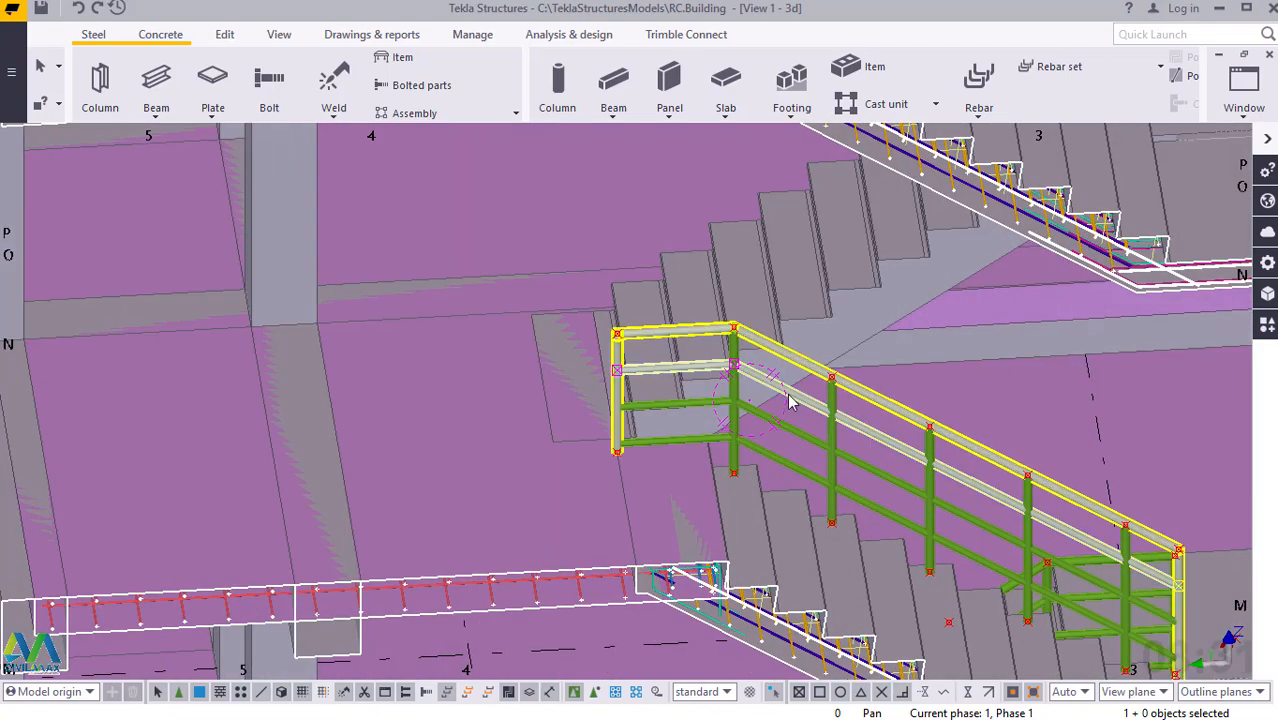
scroll(791, 402, down, 7)
scroll(997, 539, down, 1)
scroll(990, 537, up, 3)
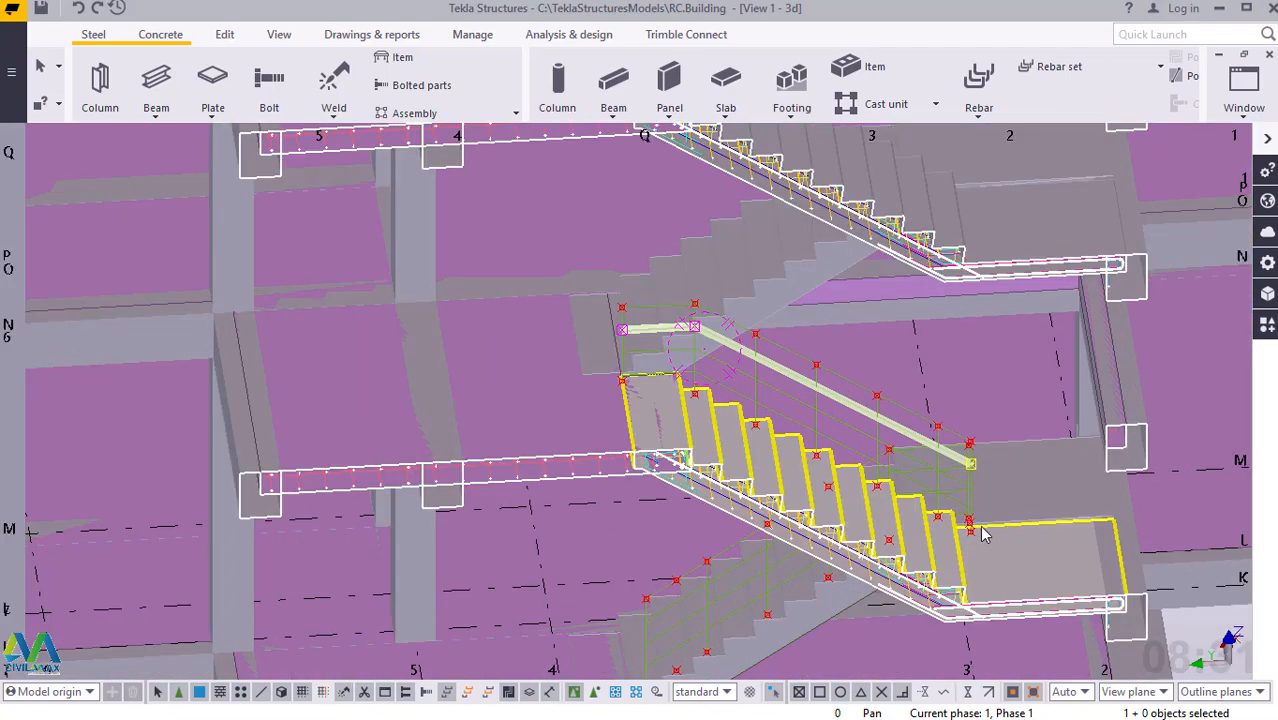
Examine the bottom ends of the two neighbouring handrail end posts where the flights meet at the landing.
scroll(981, 535, up, 8)
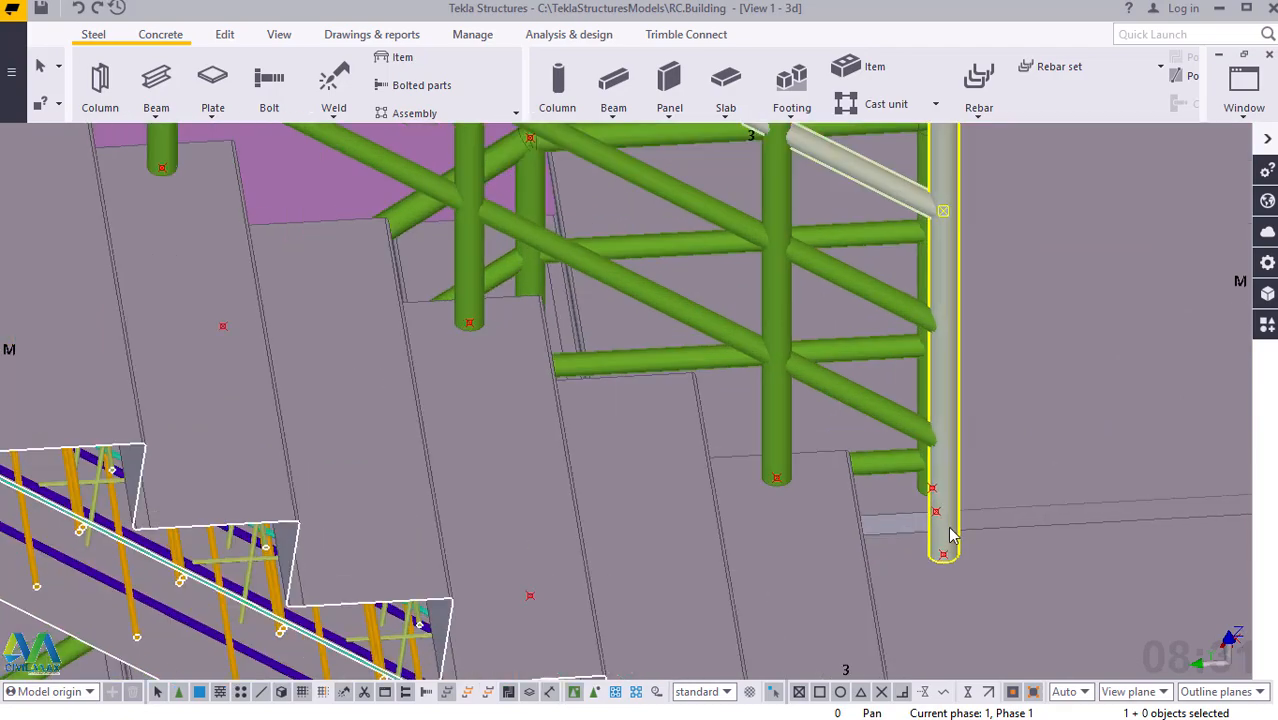
scroll(950, 535, up, 1)
mouse_move(946, 532)
ctrl+middle_down()
mouse_move(807, 536)
mouse_move(952, 545)
ctrl+middle_up()
scroll(1036, 502, up, 5)
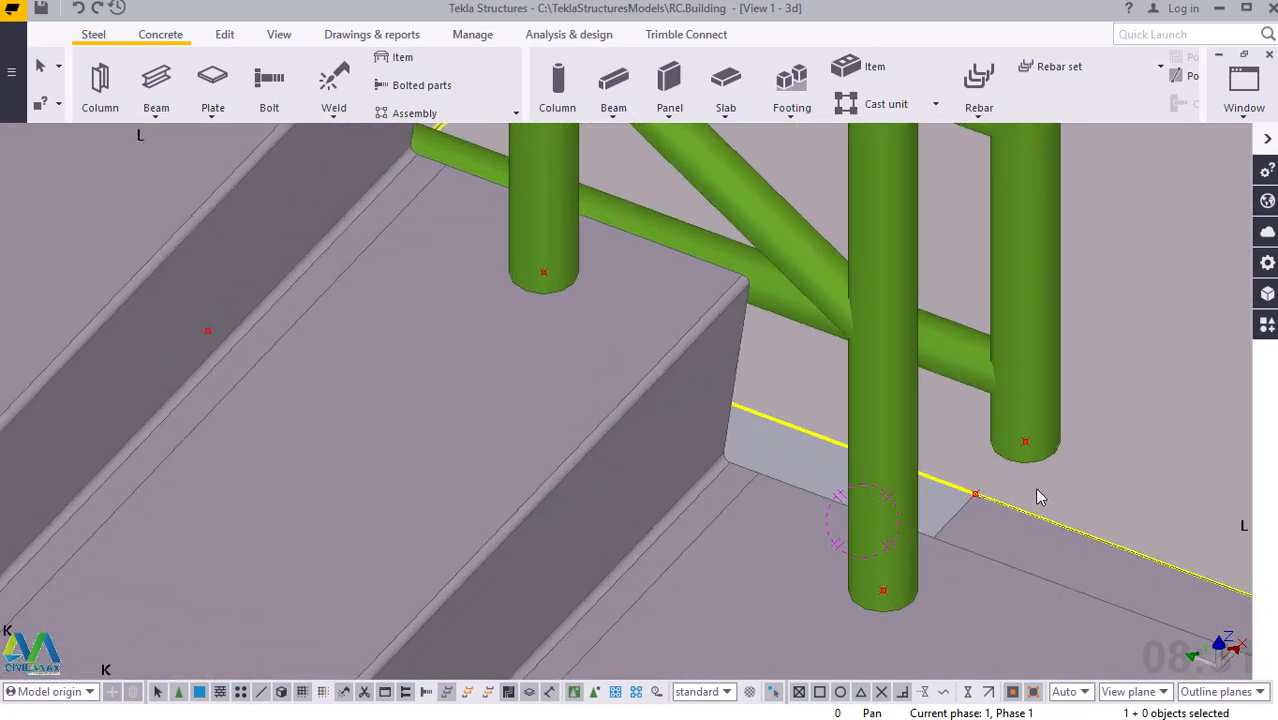
scroll(1042, 470, up, 1)
click(1039, 433)
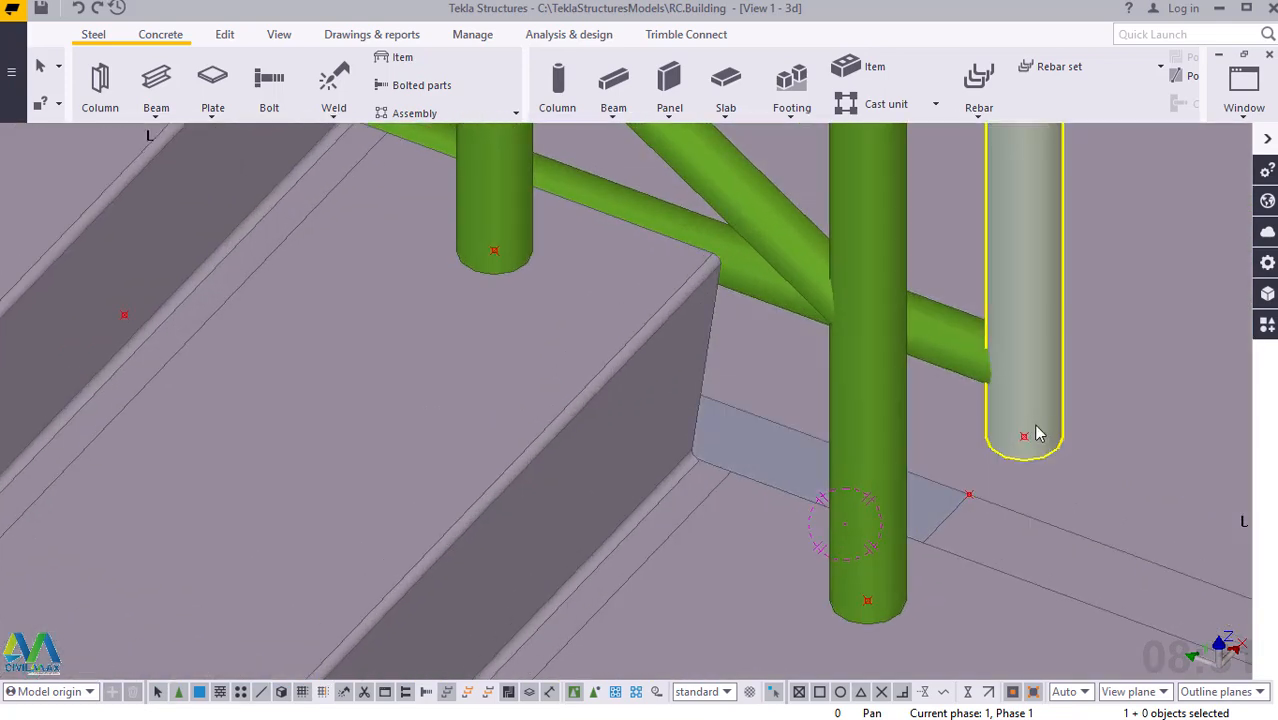
click(874, 593)
click(1018, 377)
click(494, 220)
click(1012, 422)
click(843, 607)
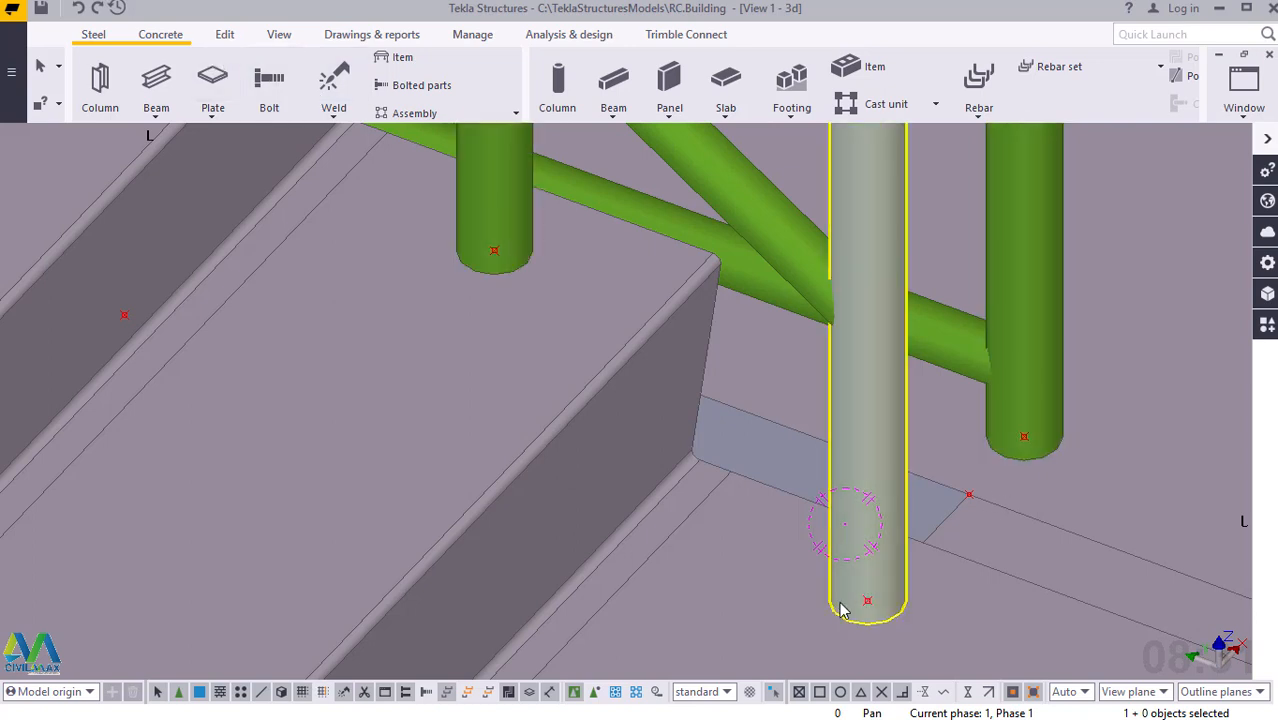
Create a steel beam joining the bottom ends of the two neighbouring landing end posts, and end the beam command.
click(181, 127)
click(157, 116)
click(180, 143)
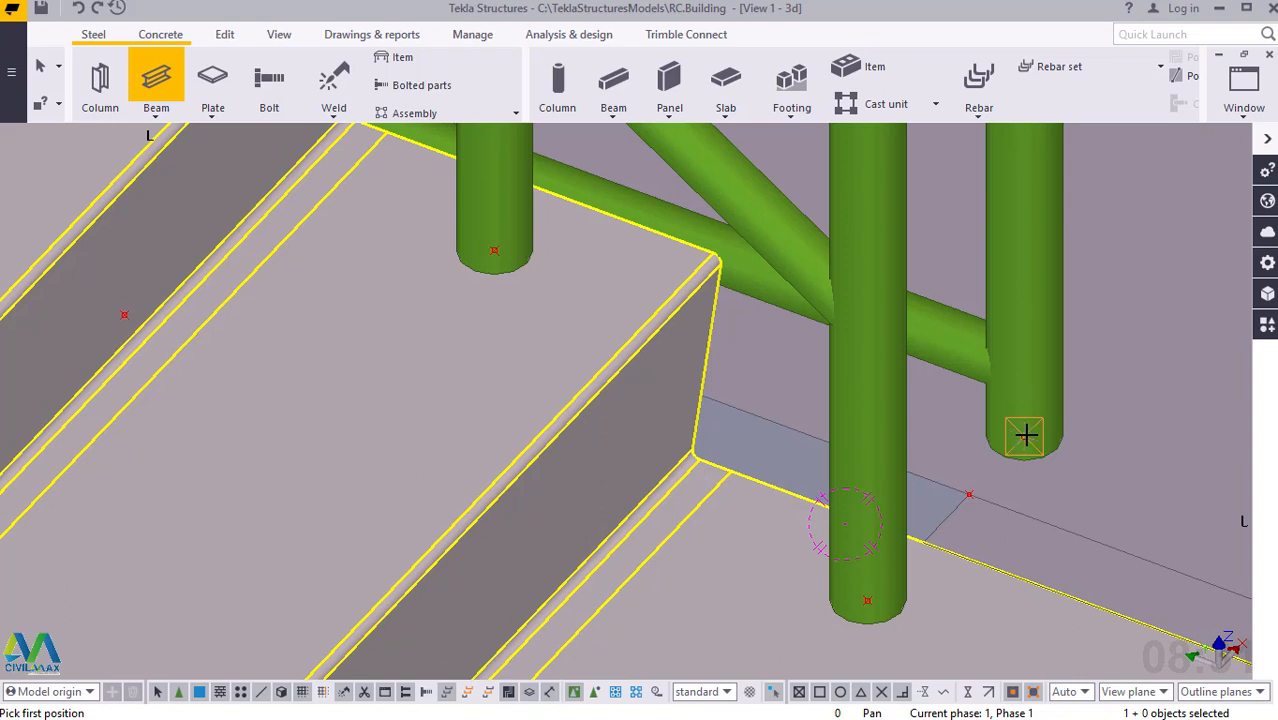
click(1025, 434)
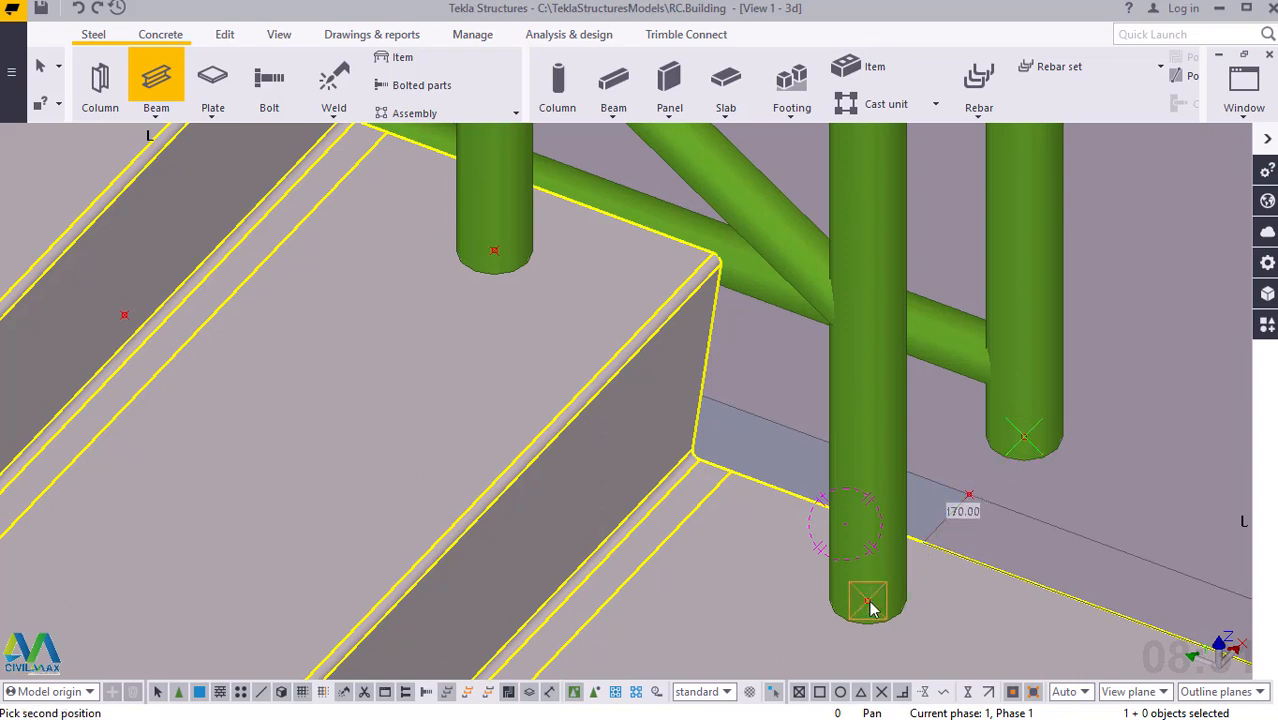
click(867, 602)
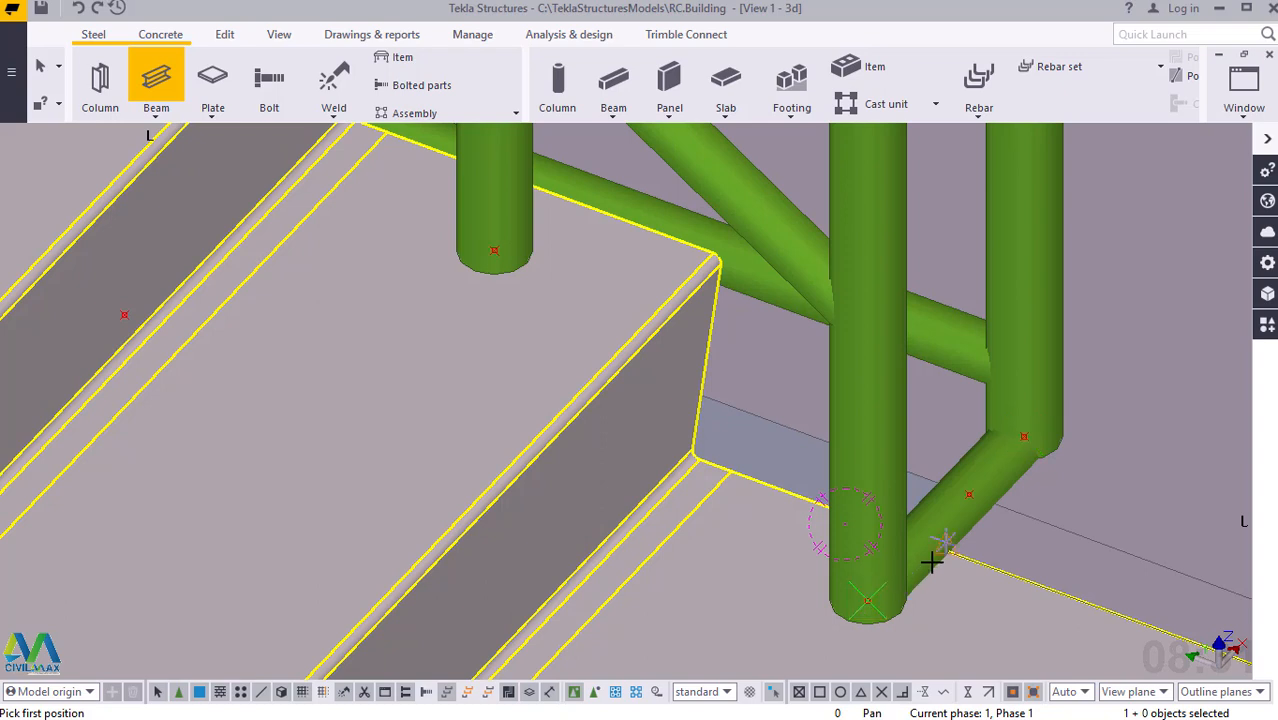
right_click(1016, 320)
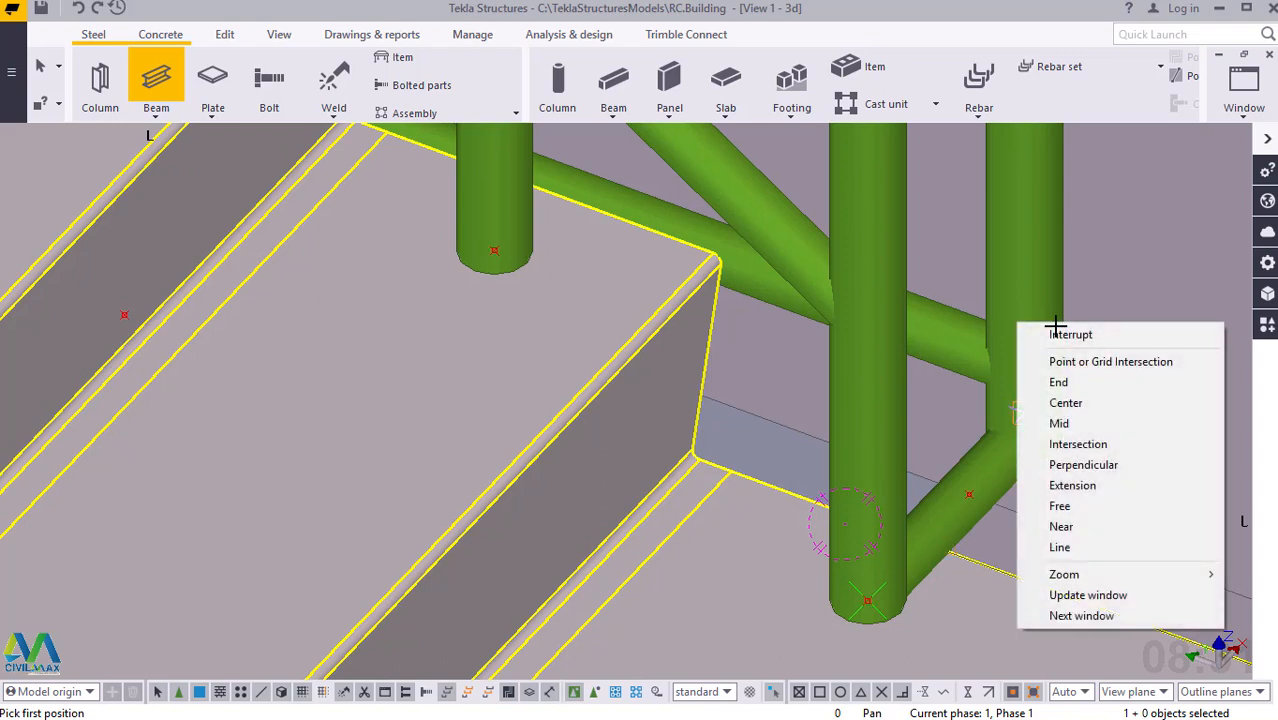
click(1058, 334)
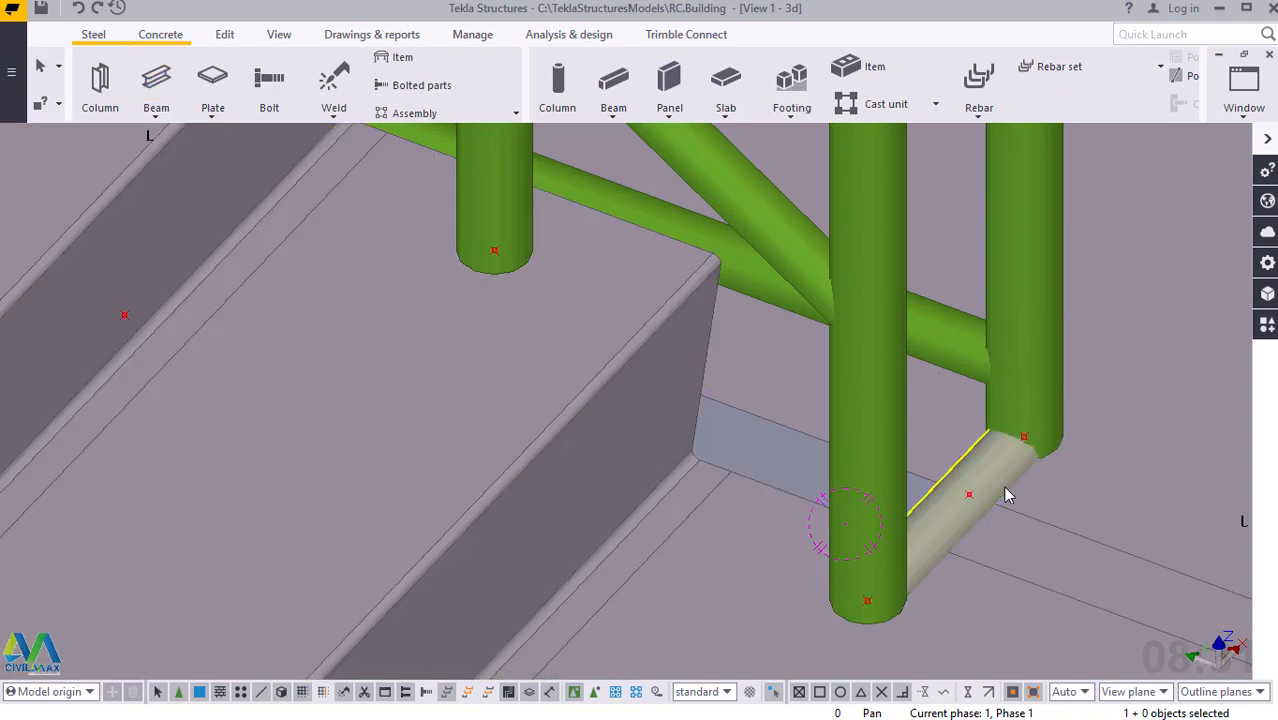
Move the new connecting rail between the landing end posts linearly with dX 0, dY 0, dZ 55, and end the move command.
click(946, 515)
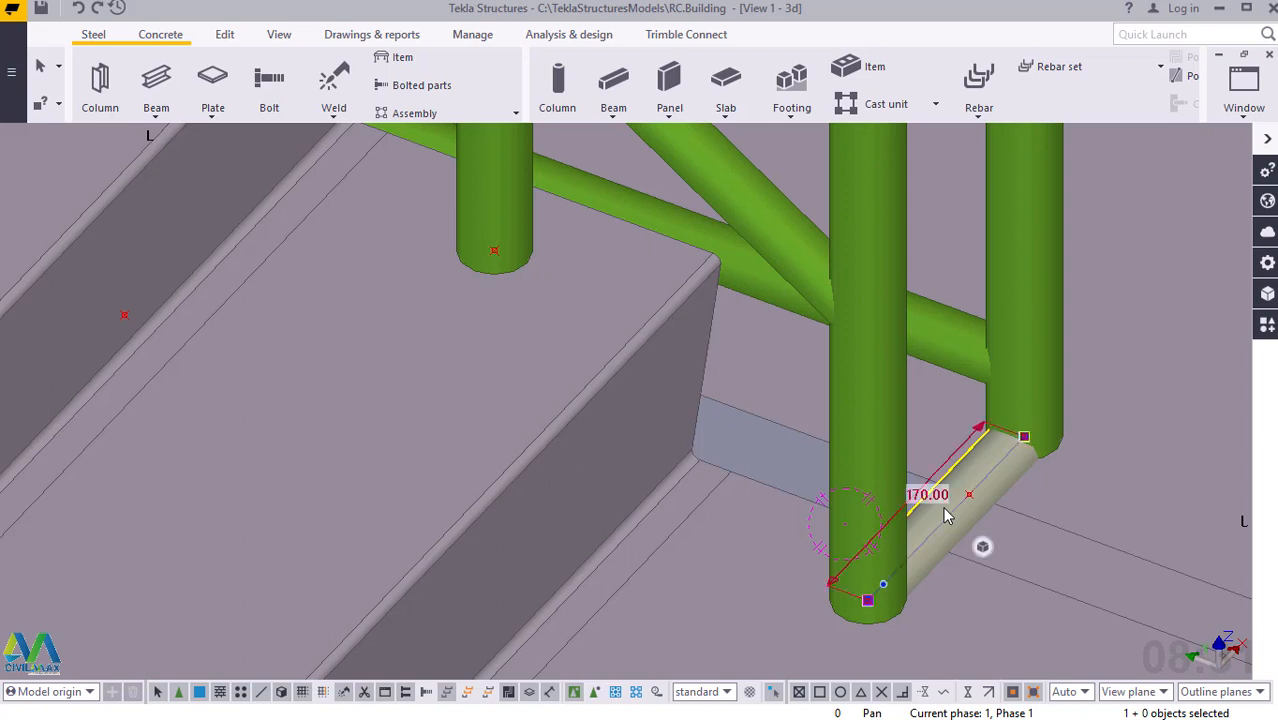
right_click(946, 515)
mouse_move(1000, 172)
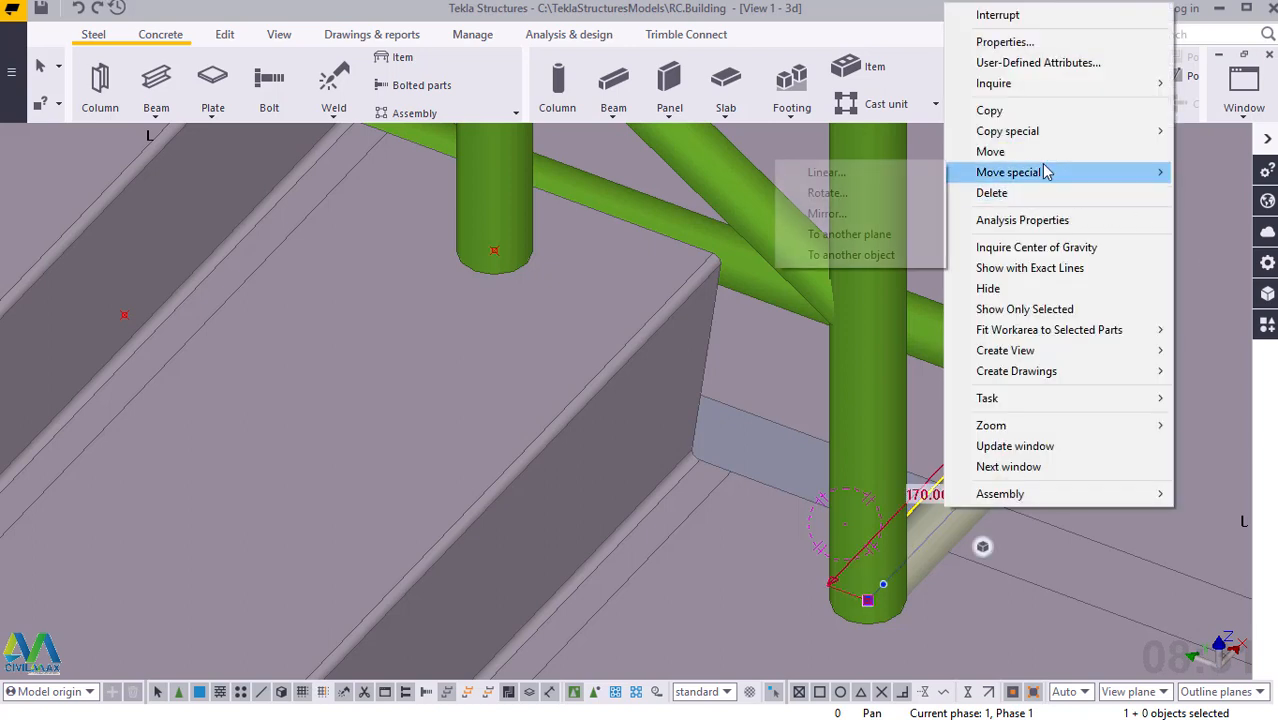
click(876, 176)
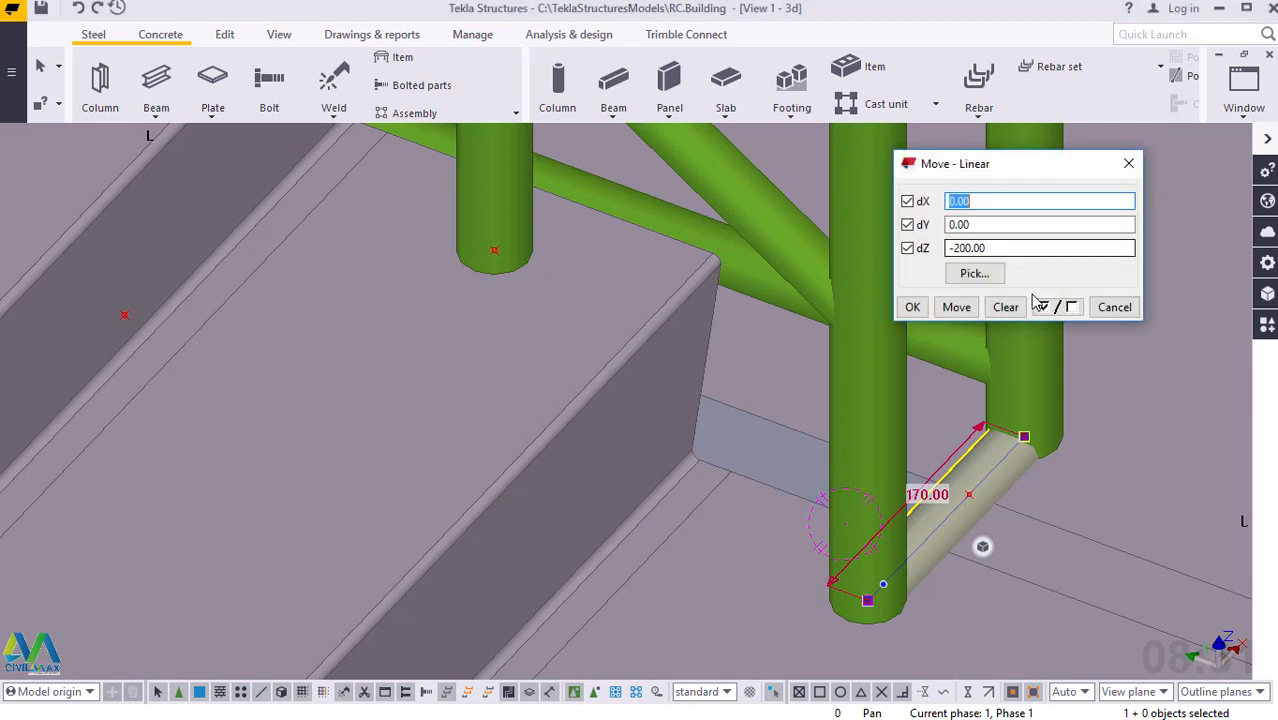
drag(991, 248, 956, 245)
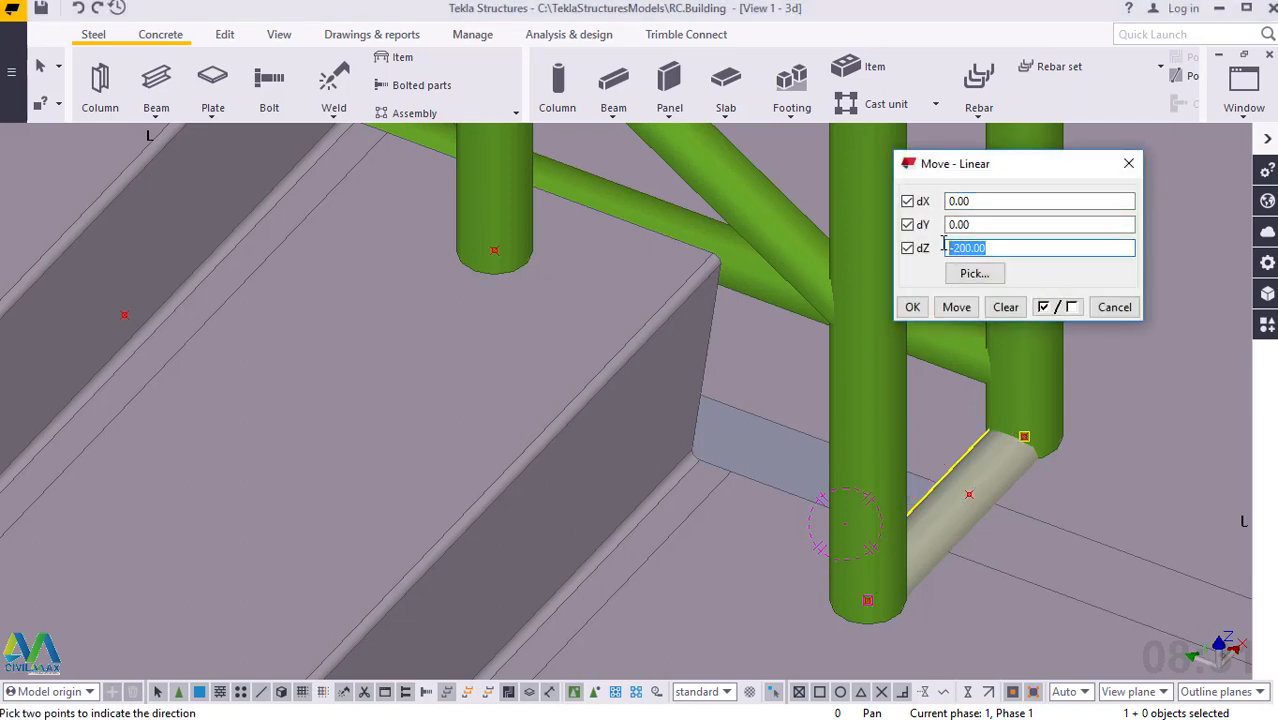
text(55)
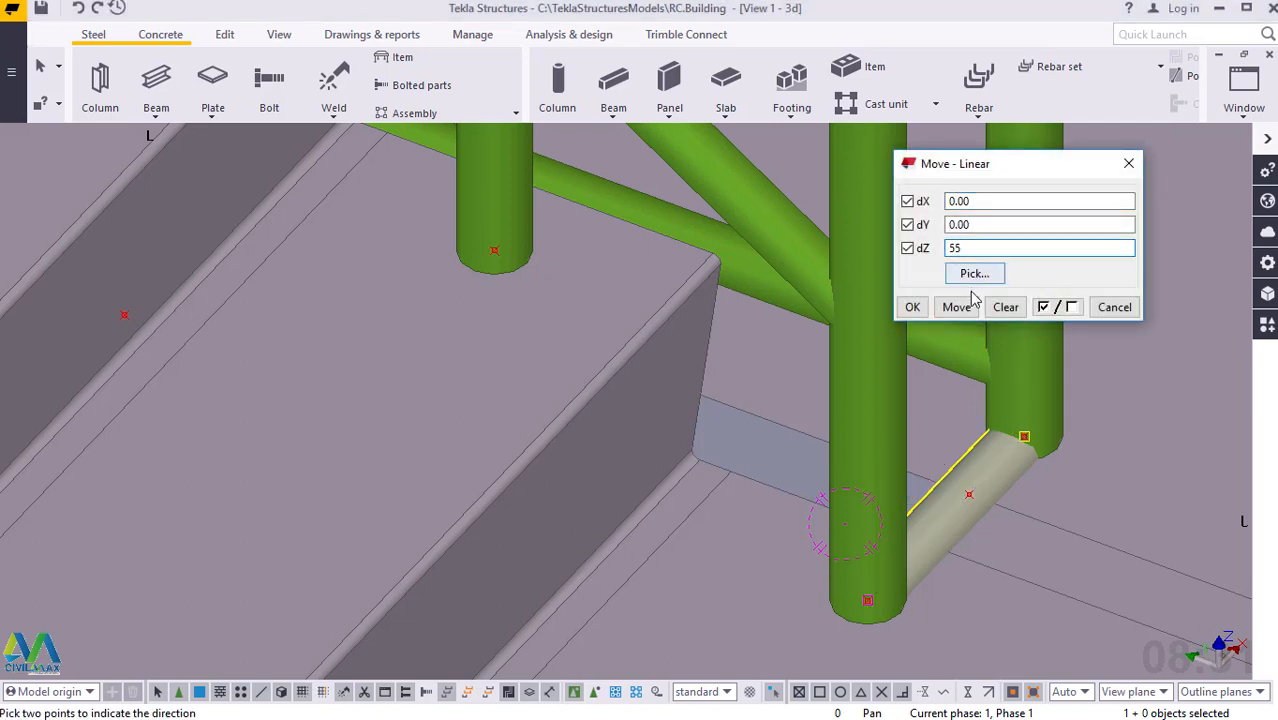
click(955, 307)
click(912, 307)
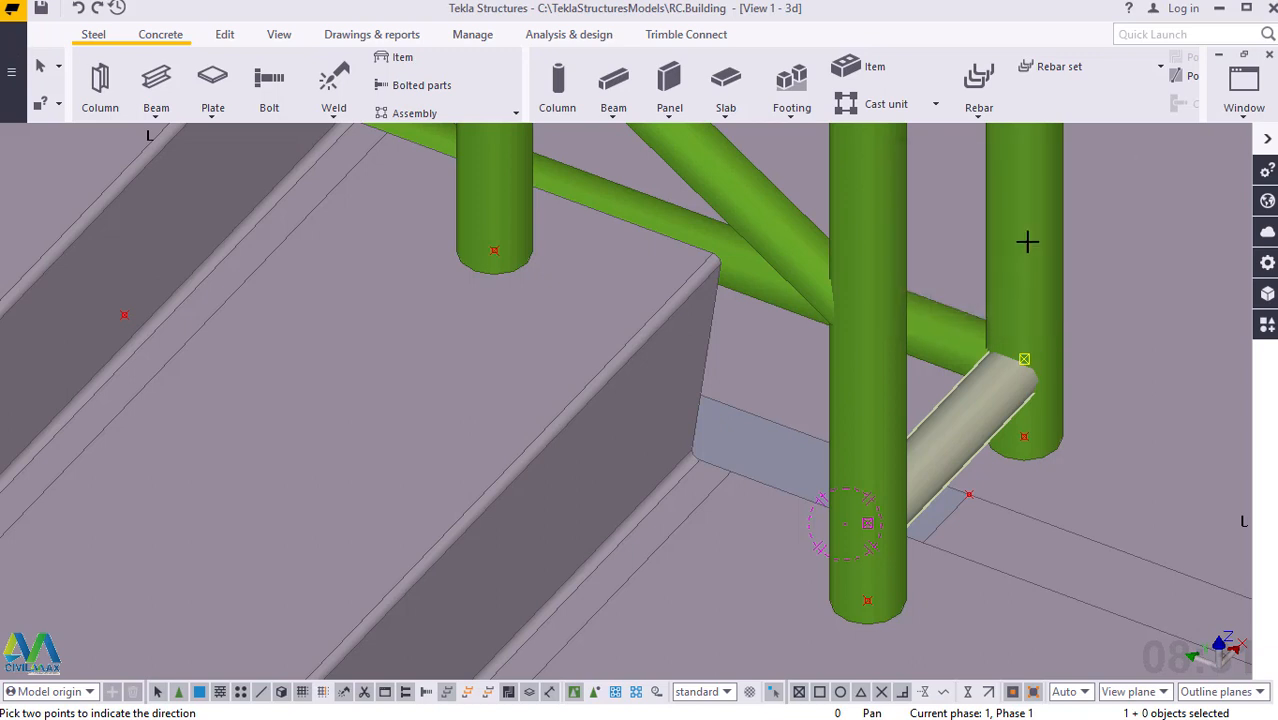
key(Escape)
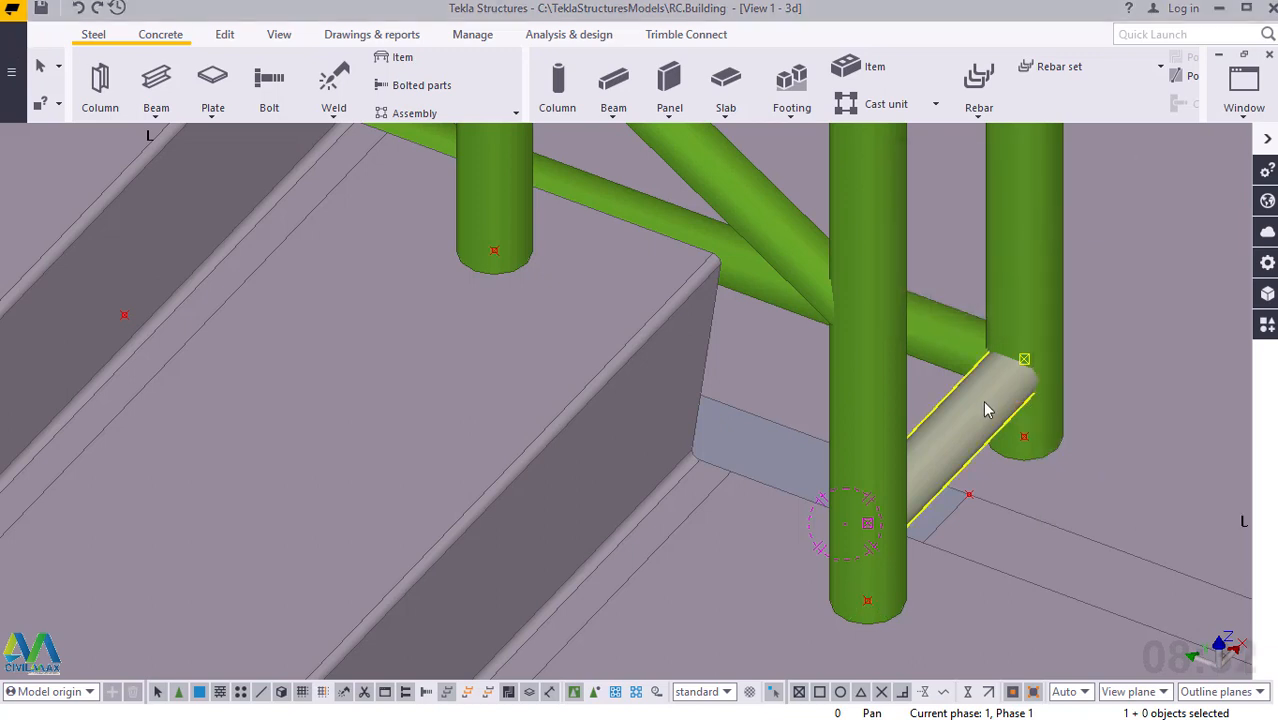
Copy the connecting rail linearly with dX 0, dY 0, dZ 200 and 3 copies, and end the copy command.
right_click(985, 410)
mouse_move(1087, 344)
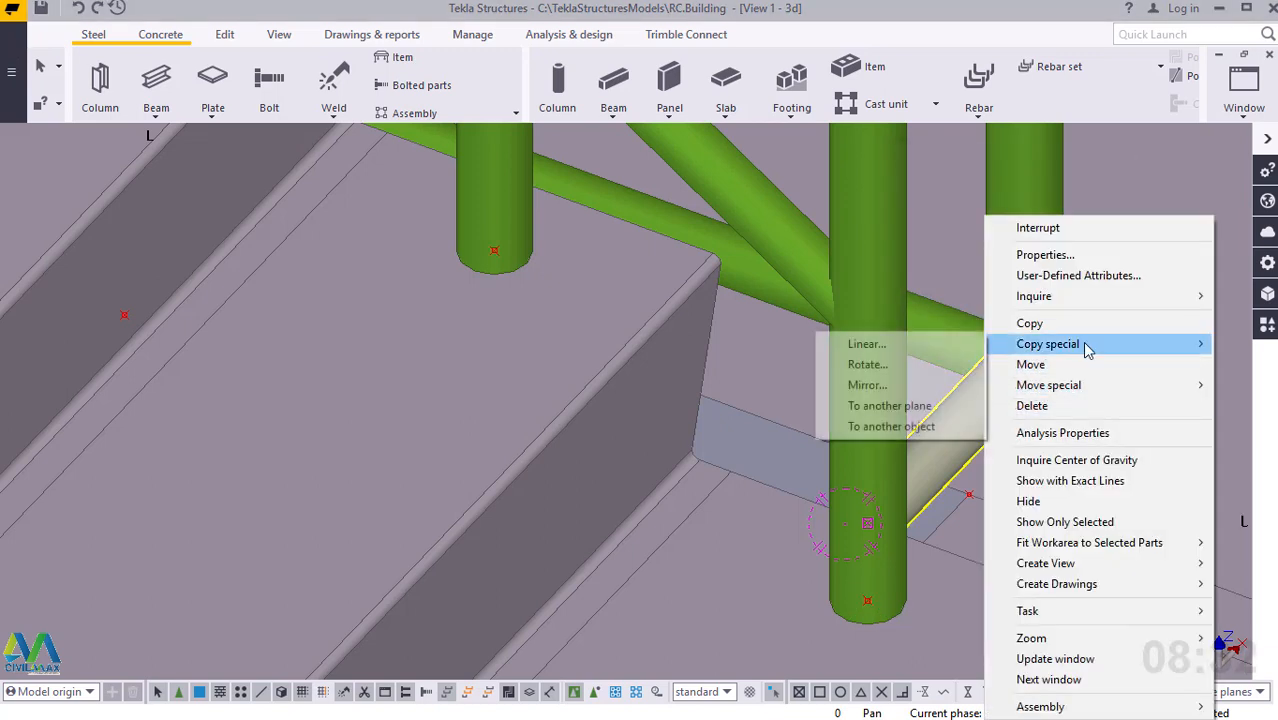
click(903, 346)
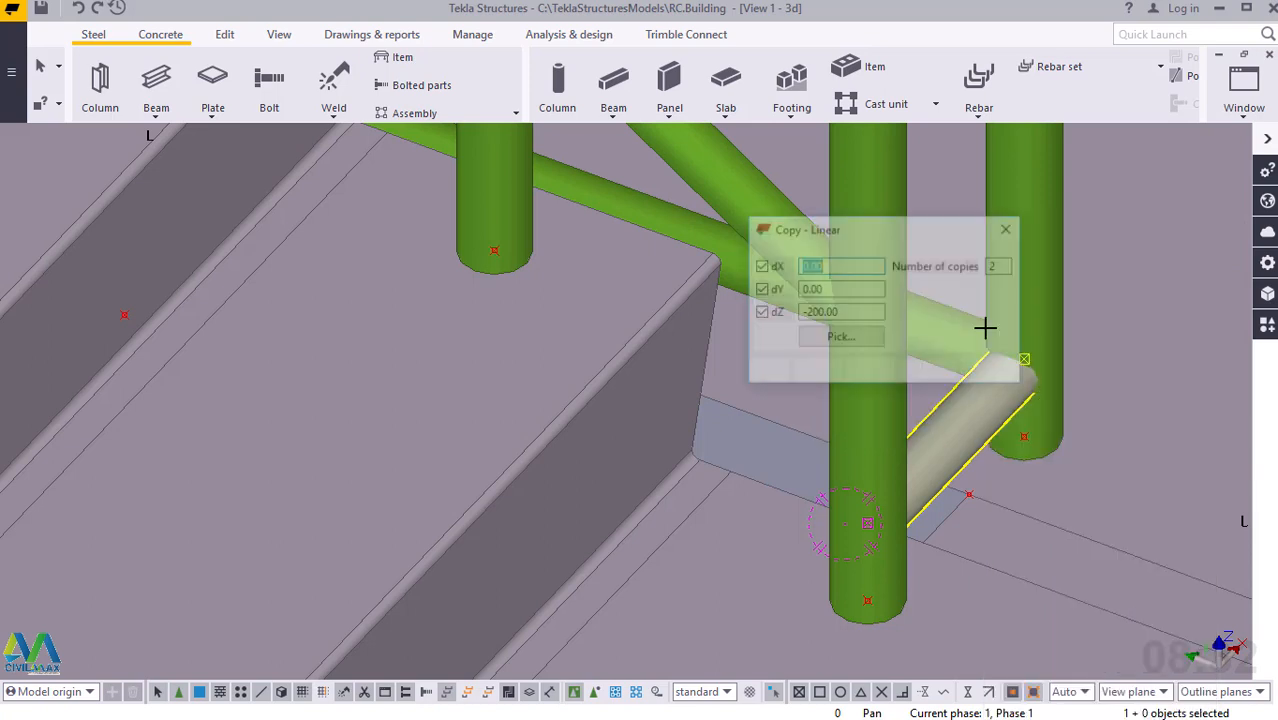
click(808, 313)
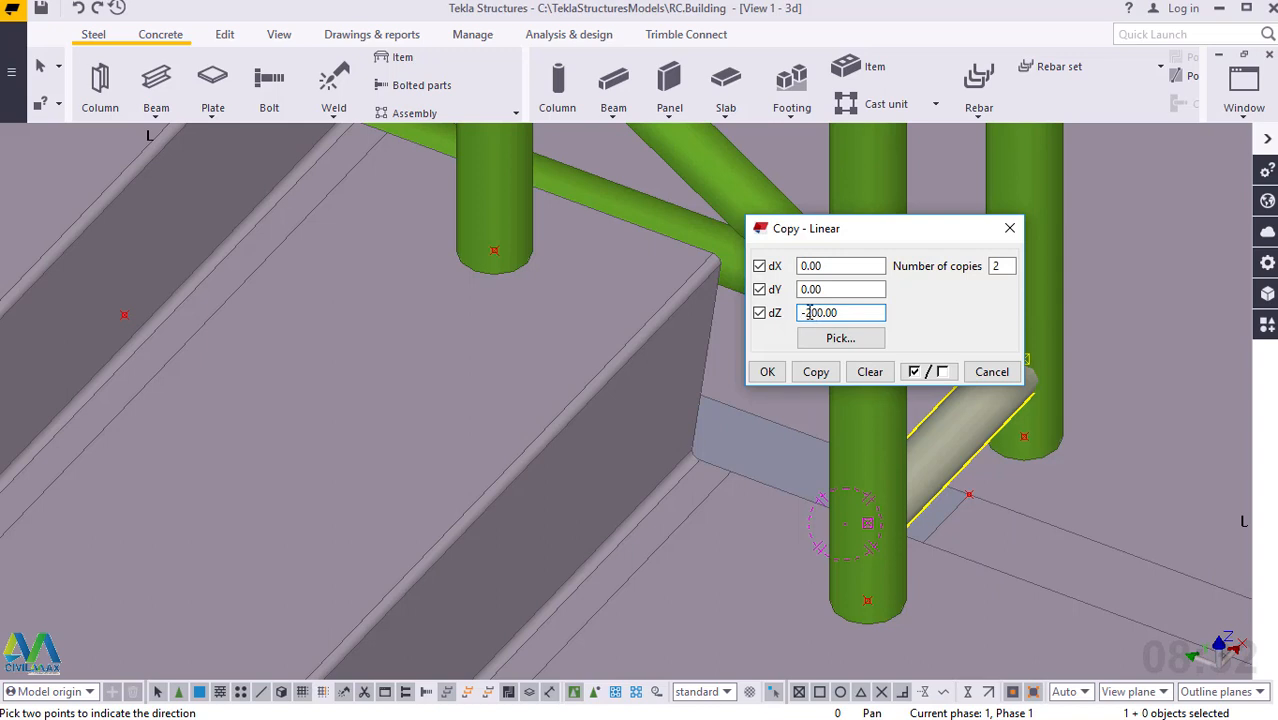
key(BackSpace)
double_click(995, 266)
text(3)
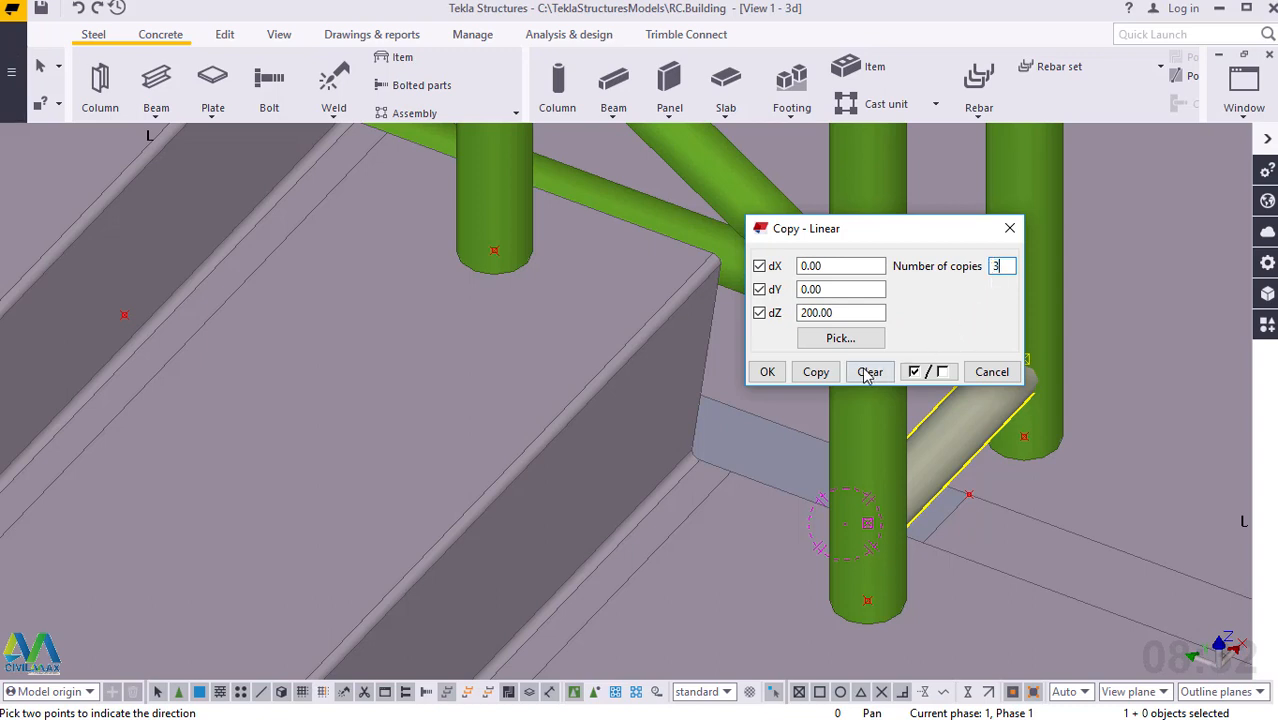
click(815, 372)
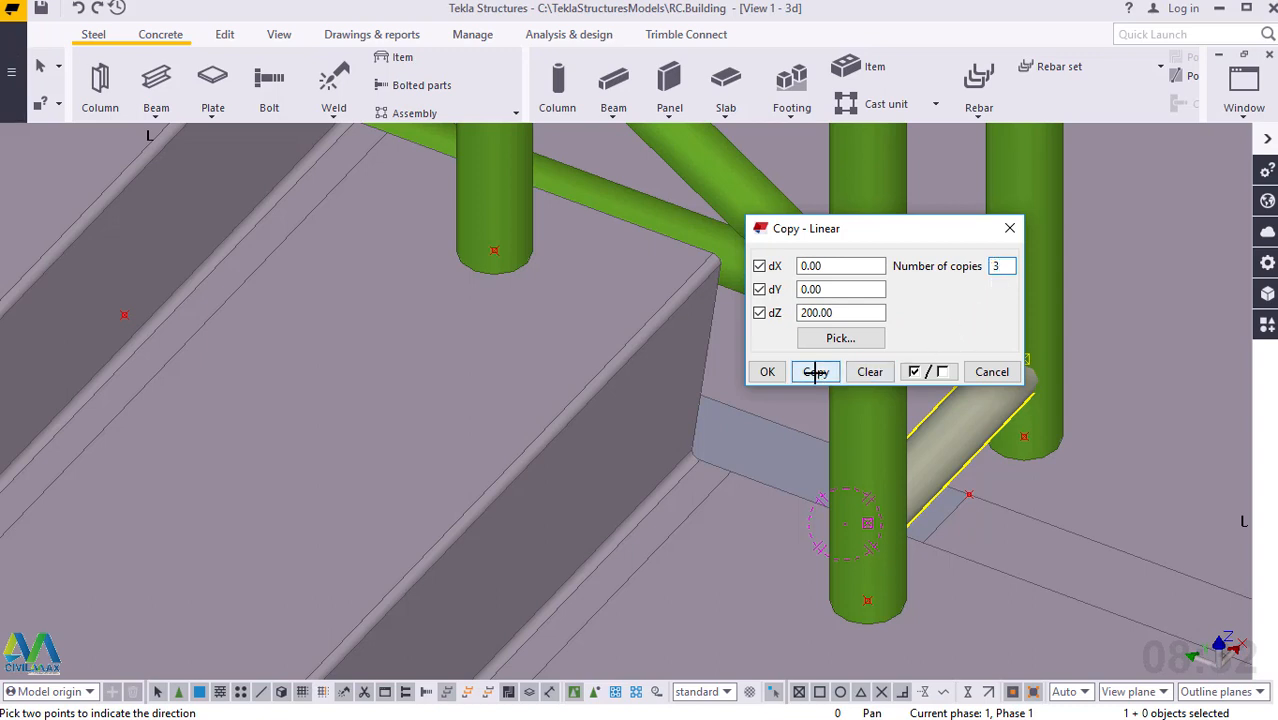
click(766, 372)
right_click(1030, 258)
click(1030, 260)
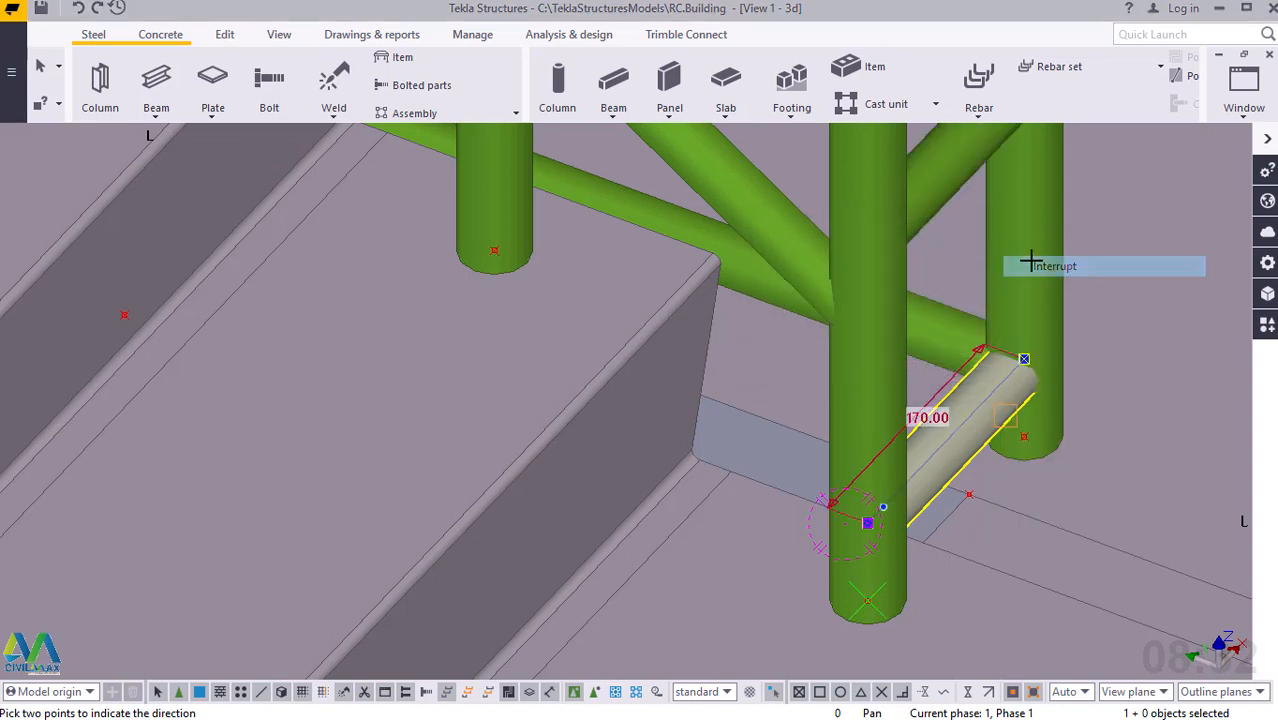
Review the connecting rails between the landing end posts and the railings along both stair flights.
scroll(878, 538, down, 4)
scroll(878, 540, down, 3)
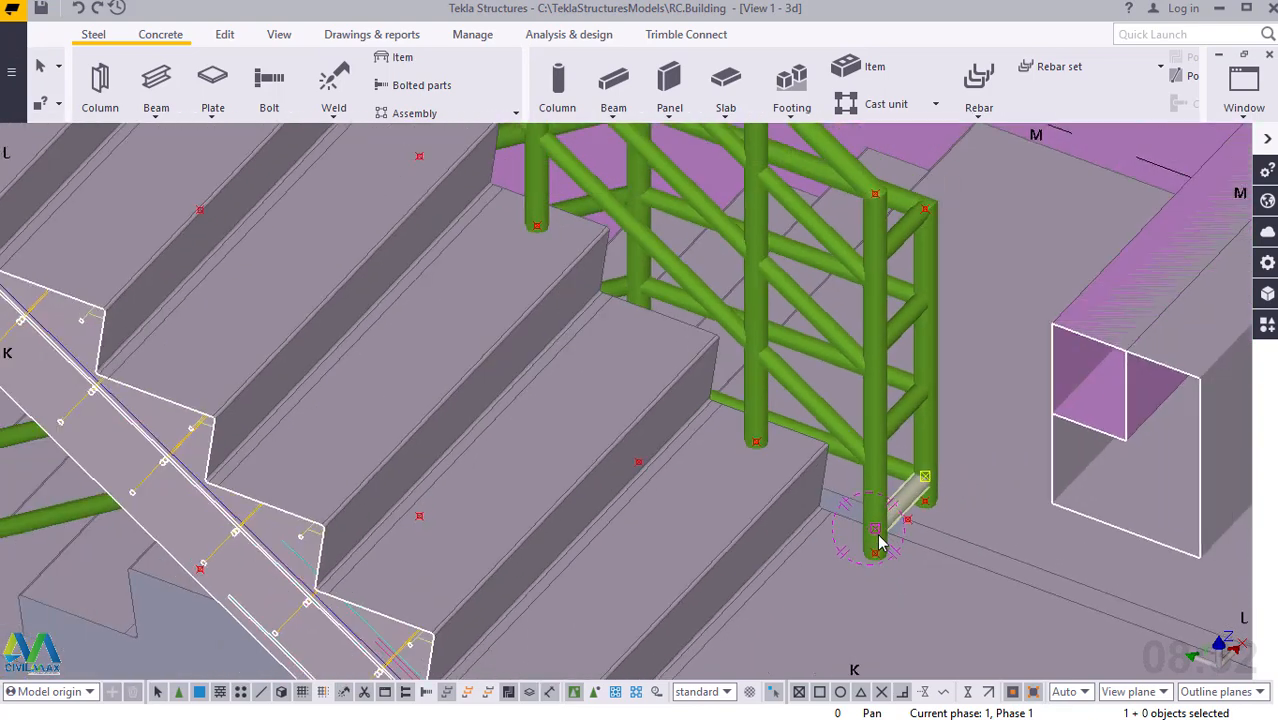
scroll(930, 215, up, 4)
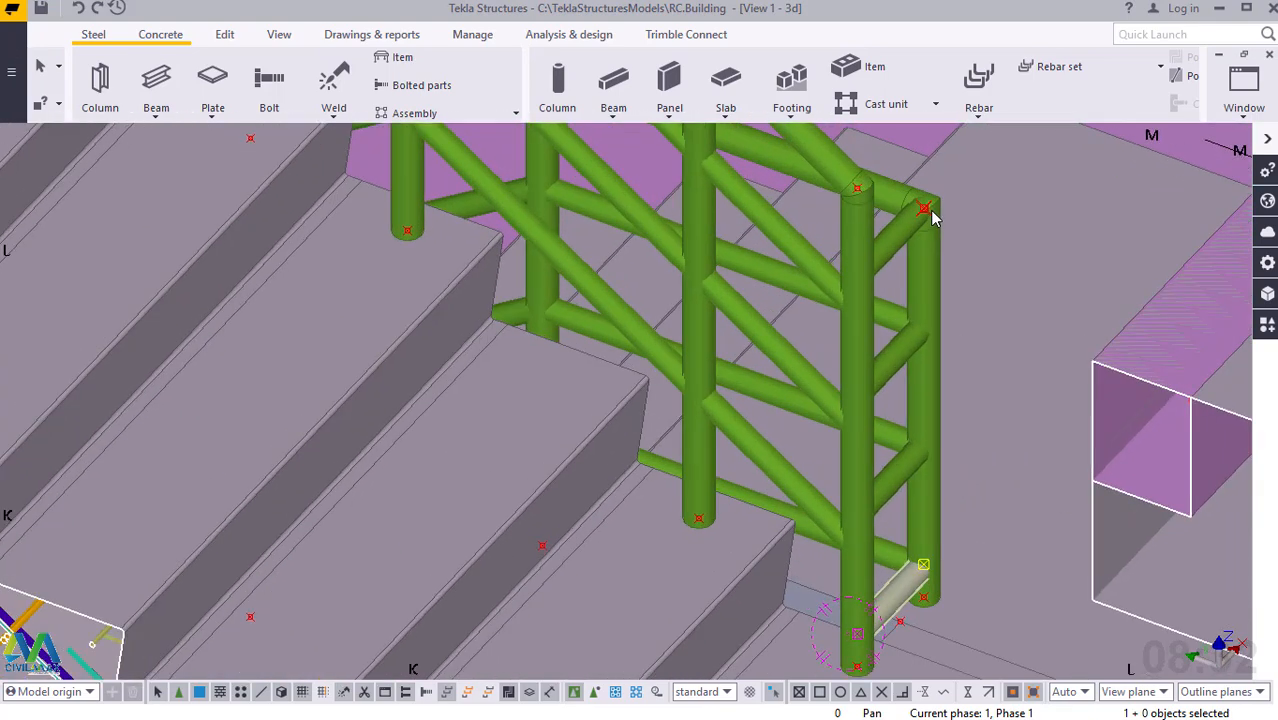
click(930, 288)
ctrl+middle_drag(930, 297, 655, 349)
scroll(893, 236, up, 2)
ctrl+middle_drag(935, 229, 1022, 375)
scroll(1022, 375, down, 6)
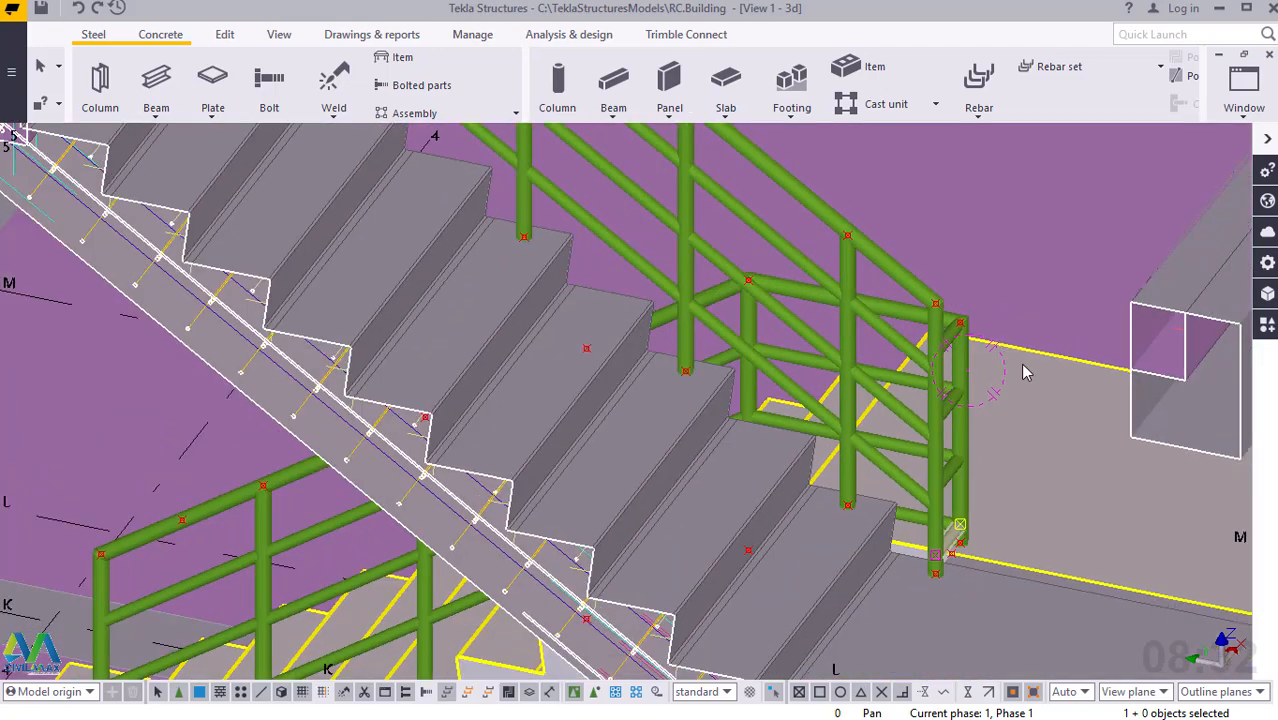
scroll(728, 478, up, 4)
scroll(728, 478, up, 5)
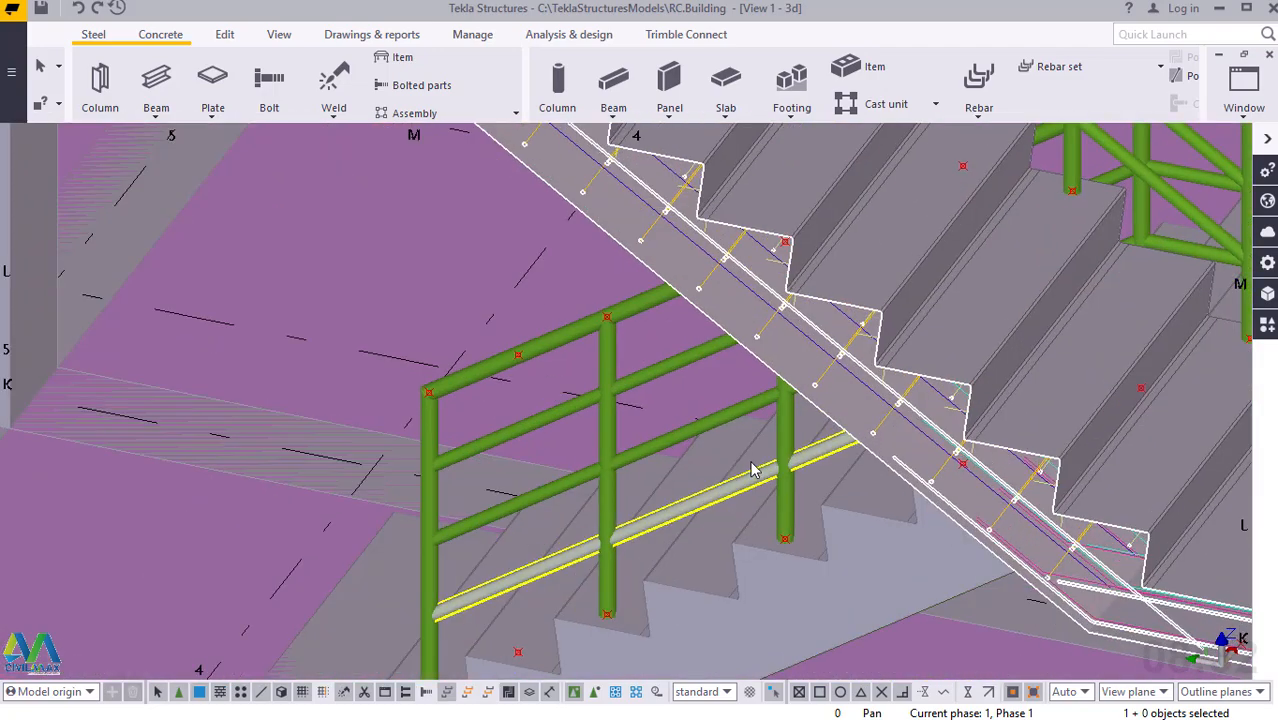
scroll(836, 459, up, 2)
ctrl+middle_drag(836, 459, 835, 474)
scroll(606, 450, down, 3)
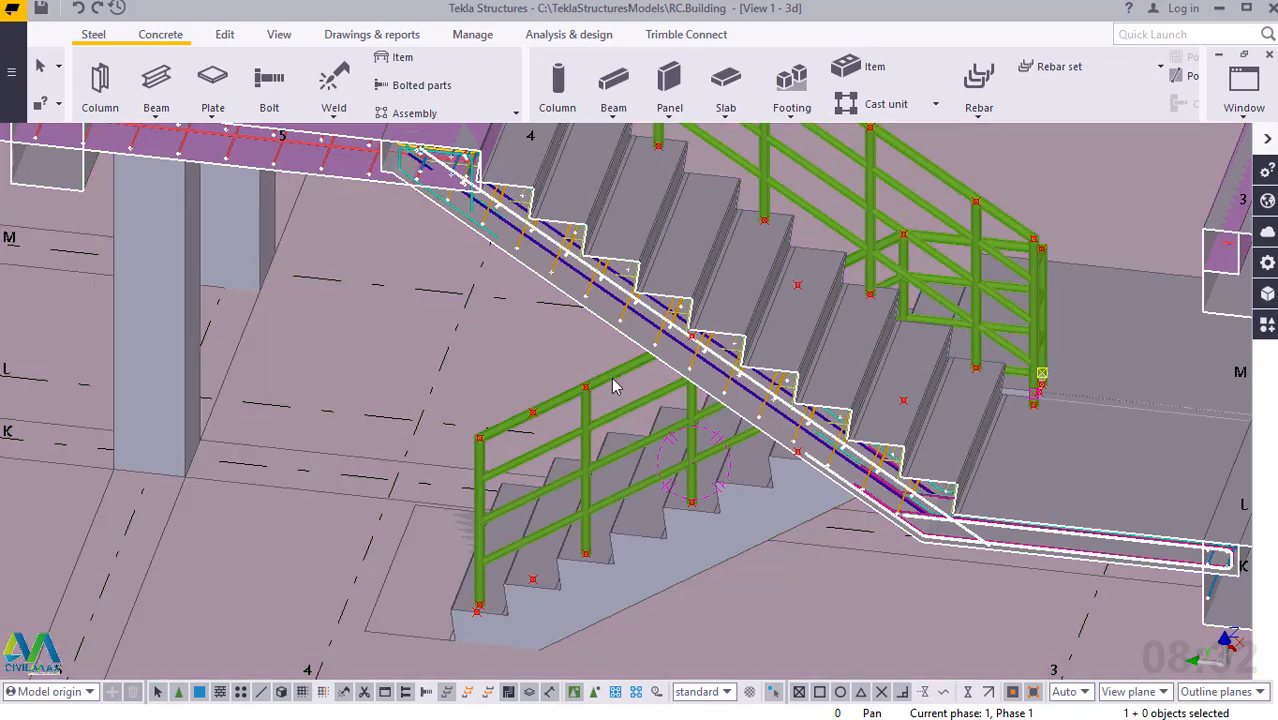
Select the lower flight's handrail together with its intermediate rails and posts.
click(614, 387)
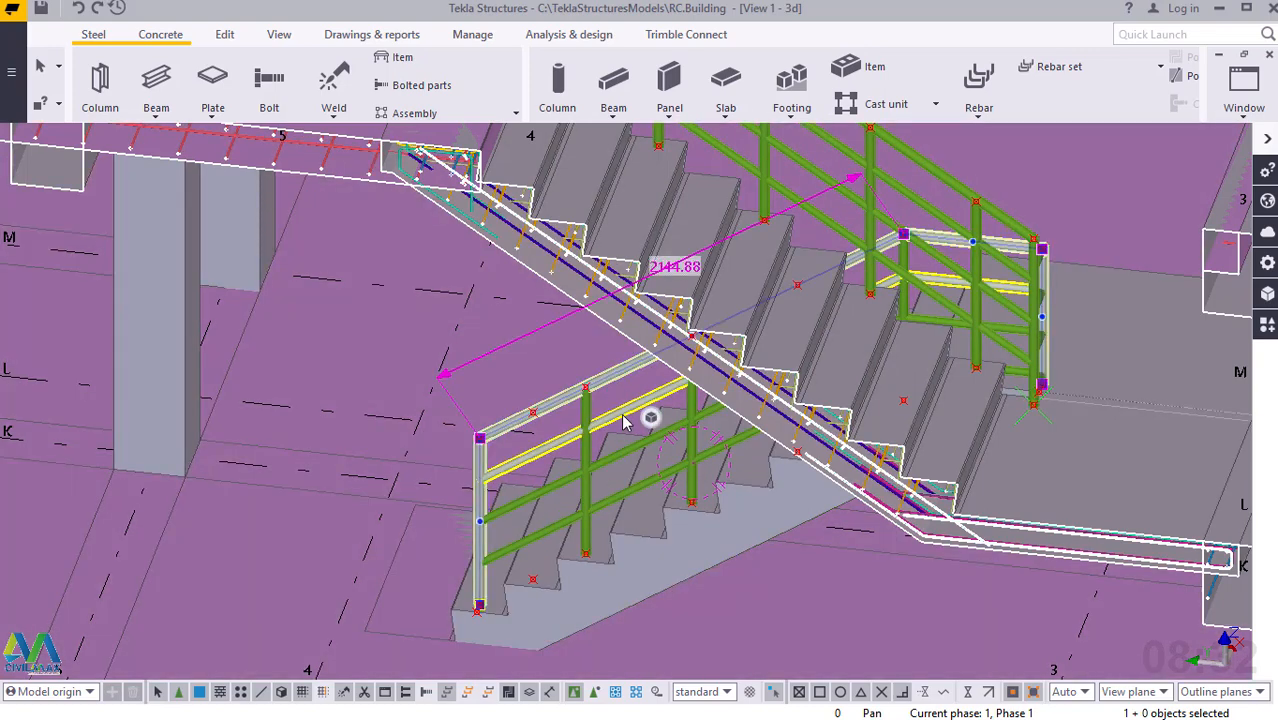
shift+click(622, 458)
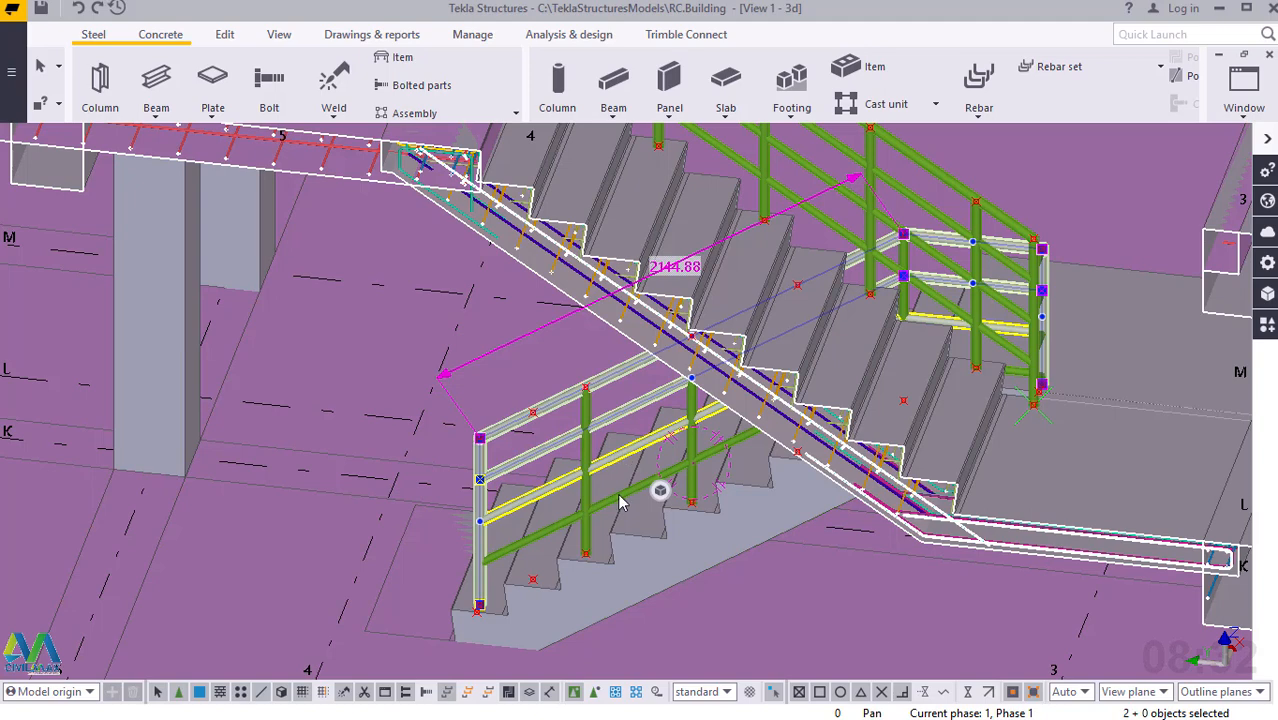
shift+click(694, 450)
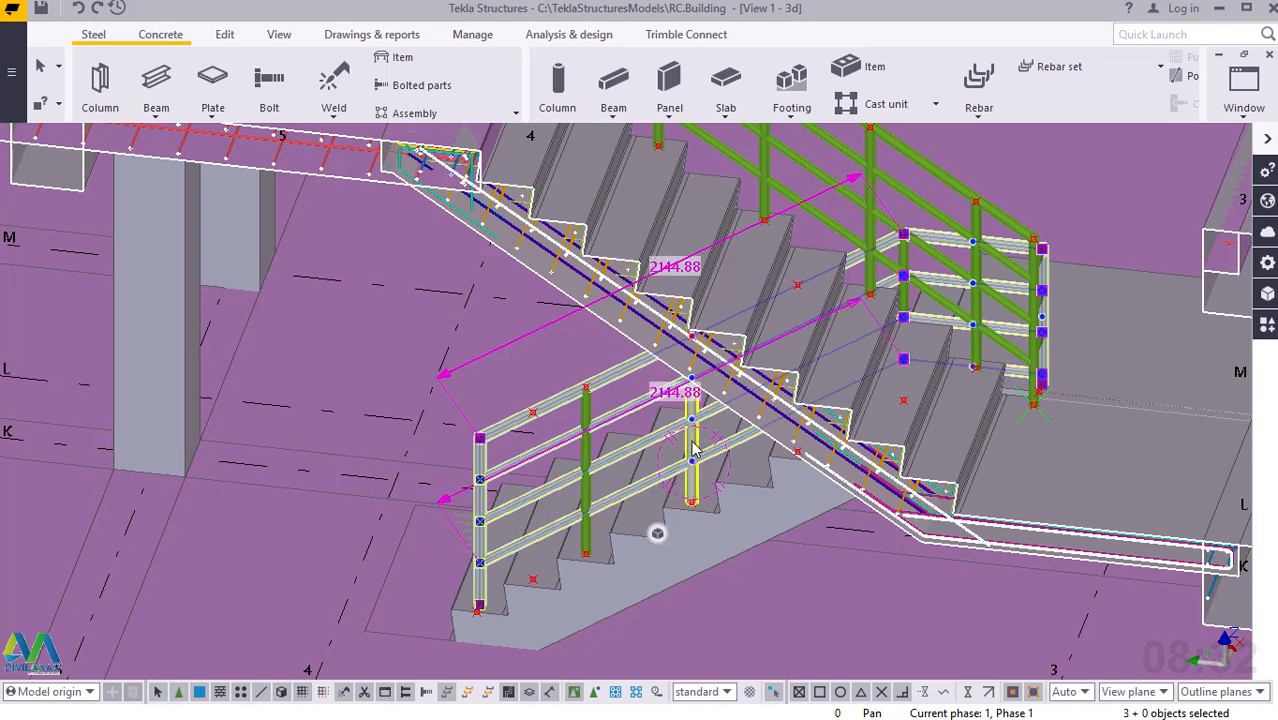
shift+click(598, 490)
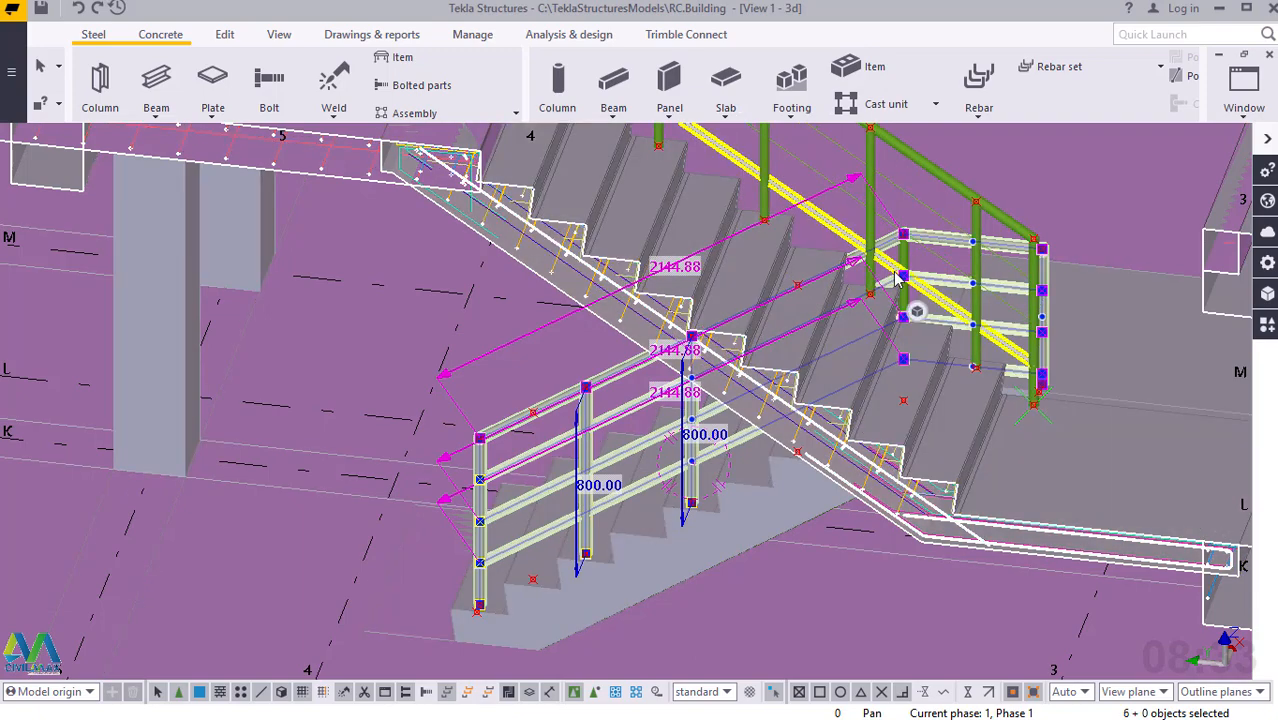
scroll(915, 272, up, 2)
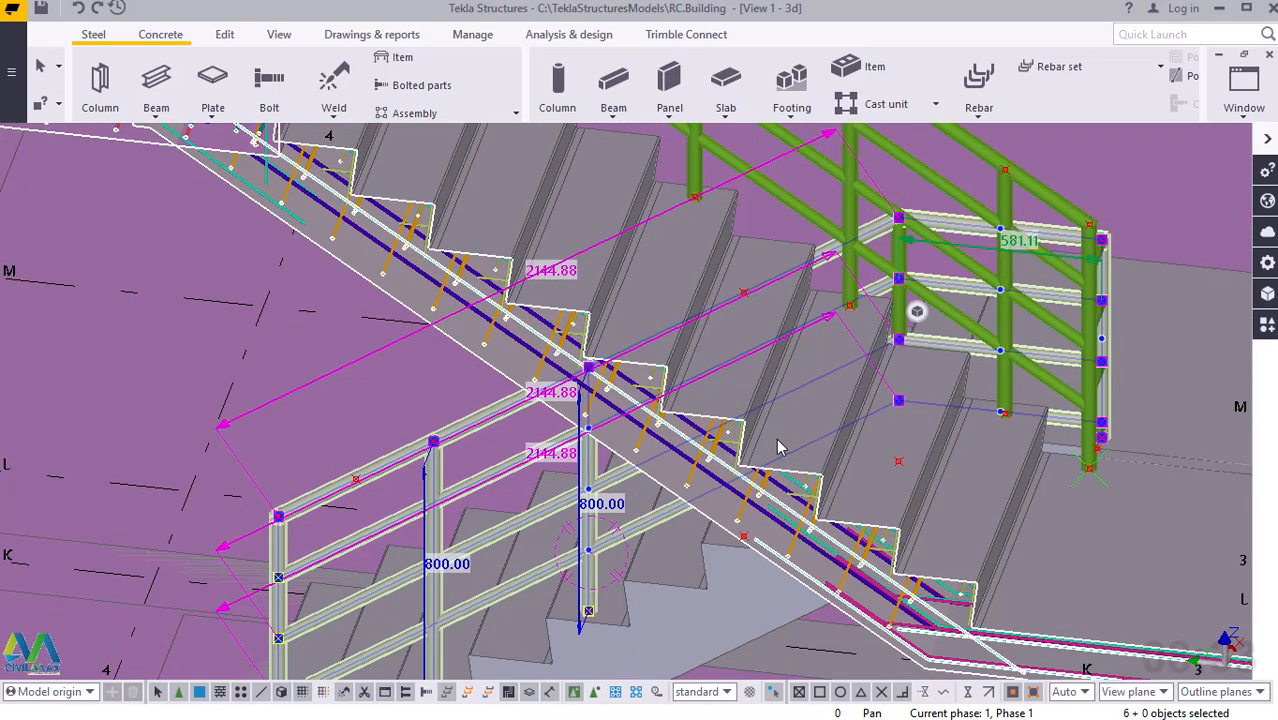
ctrl+middle_drag(845, 403, 898, 367)
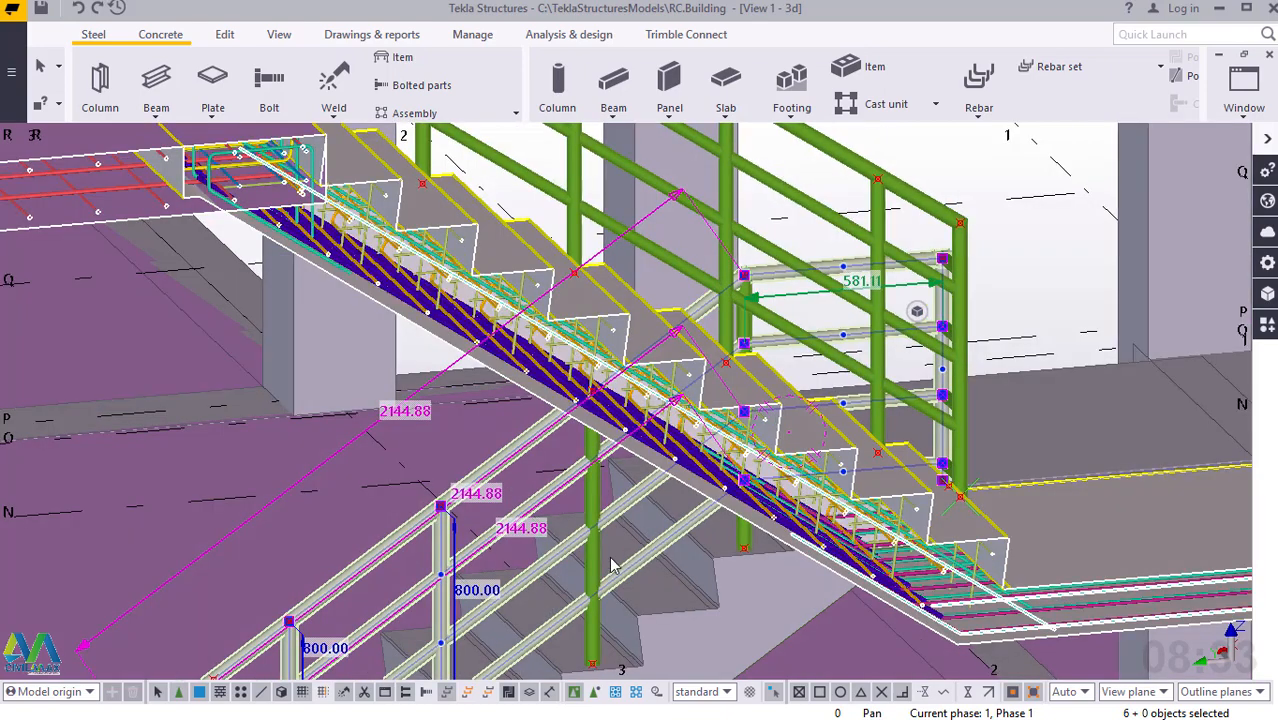
ctrl+click(613, 553)
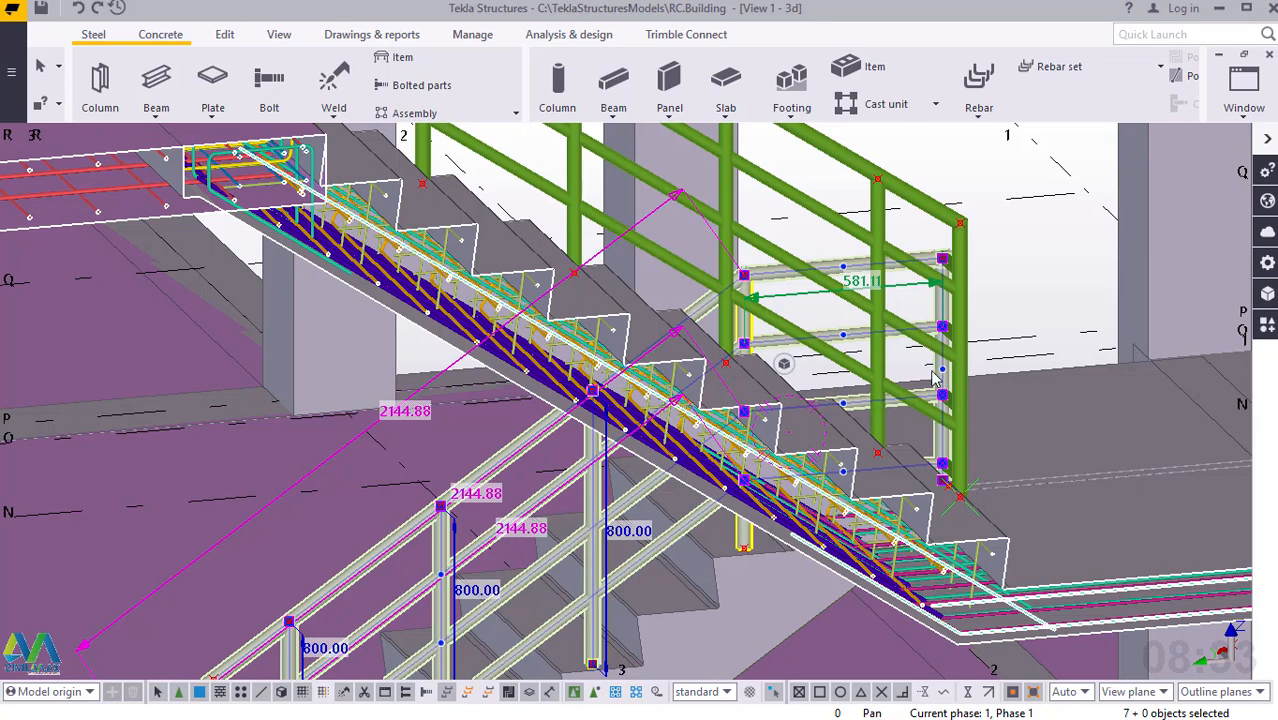
Add the upper flight's handrail and its posts nearest the intermediate landing to the current selection.
ctrl+click(961, 248)
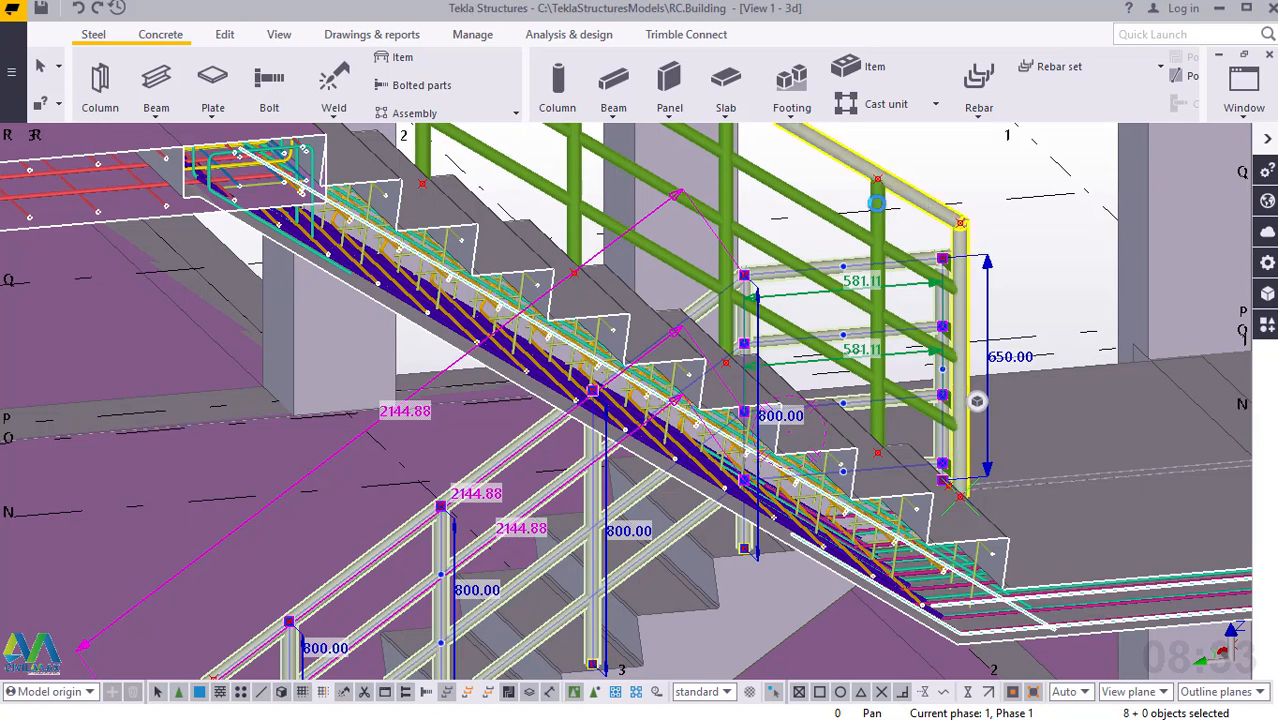
ctrl+click(877, 203)
ctrl+click(724, 182)
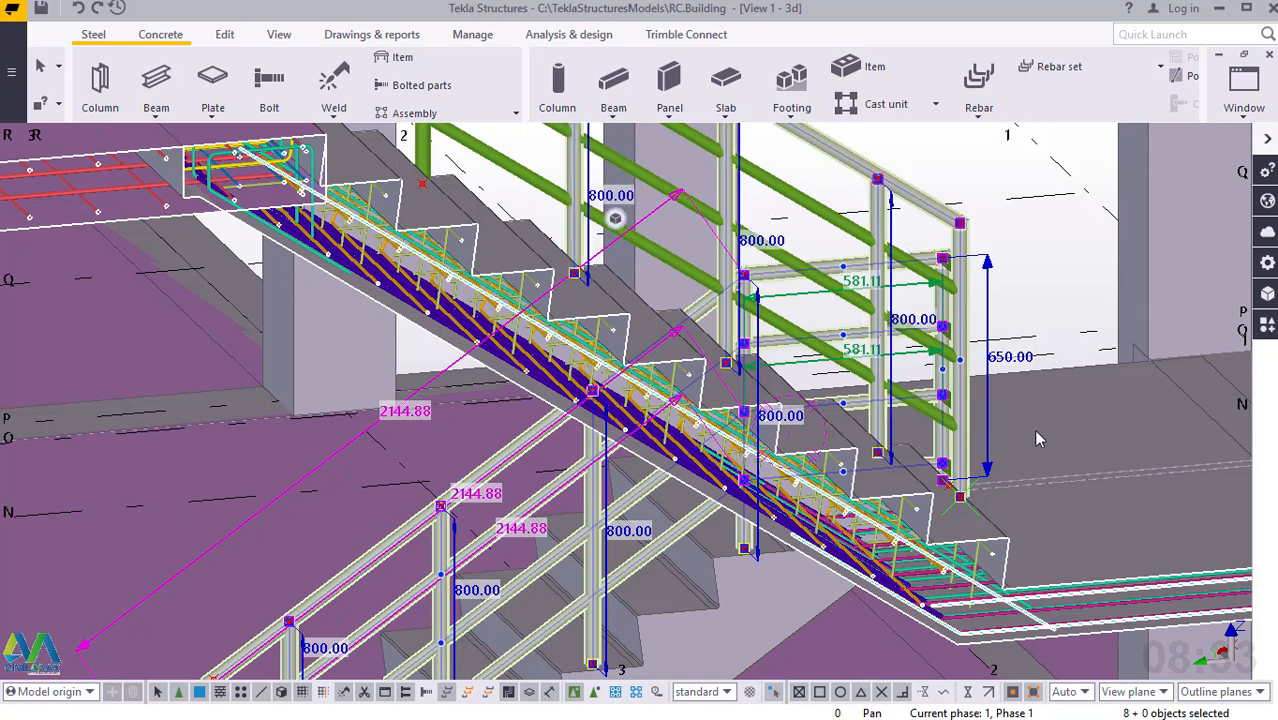
Add the upper flight's three intermediate rails and the remaining post near the upper floor to the selection.
scroll(1041, 436, down, 5)
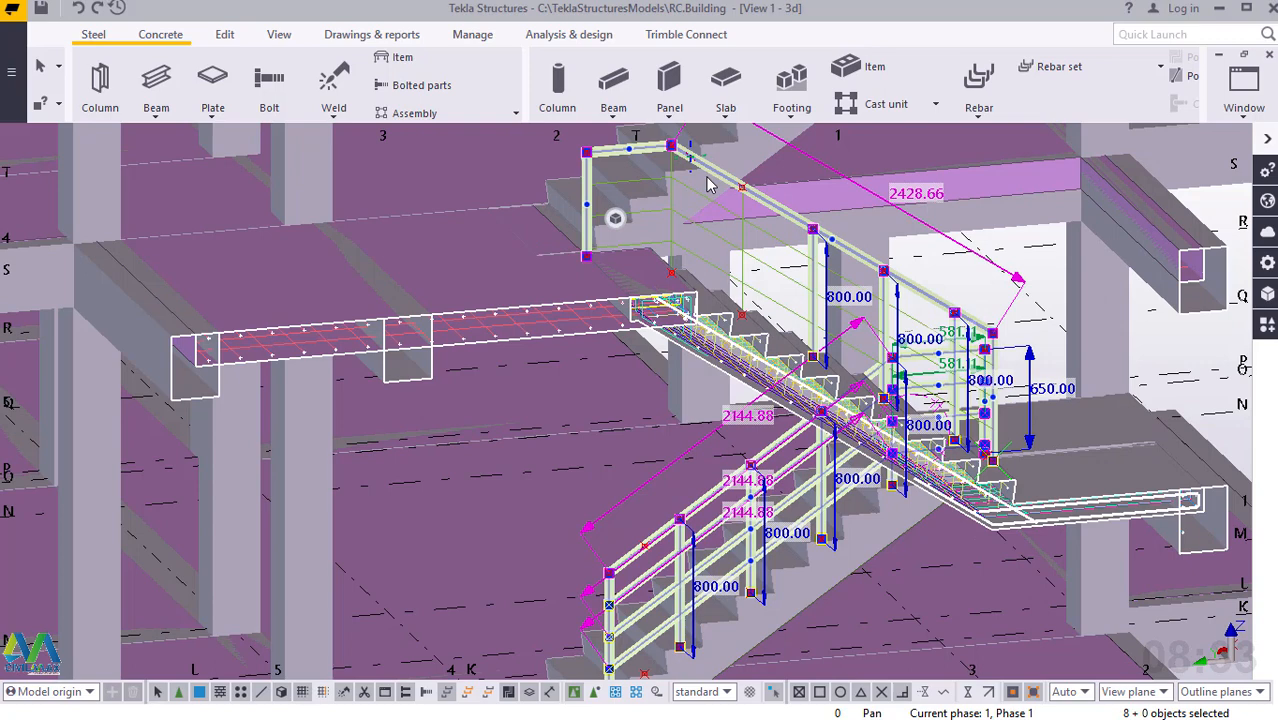
scroll(707, 183, up, 4)
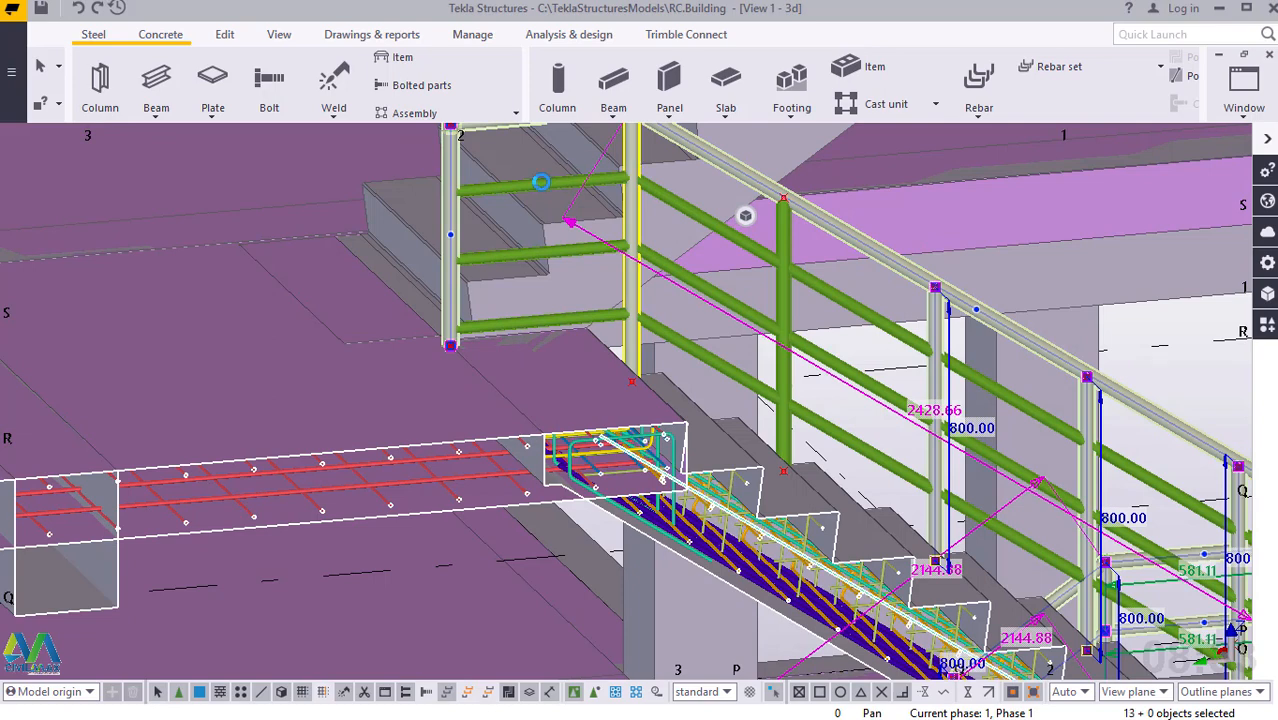
shift+click(540, 183)
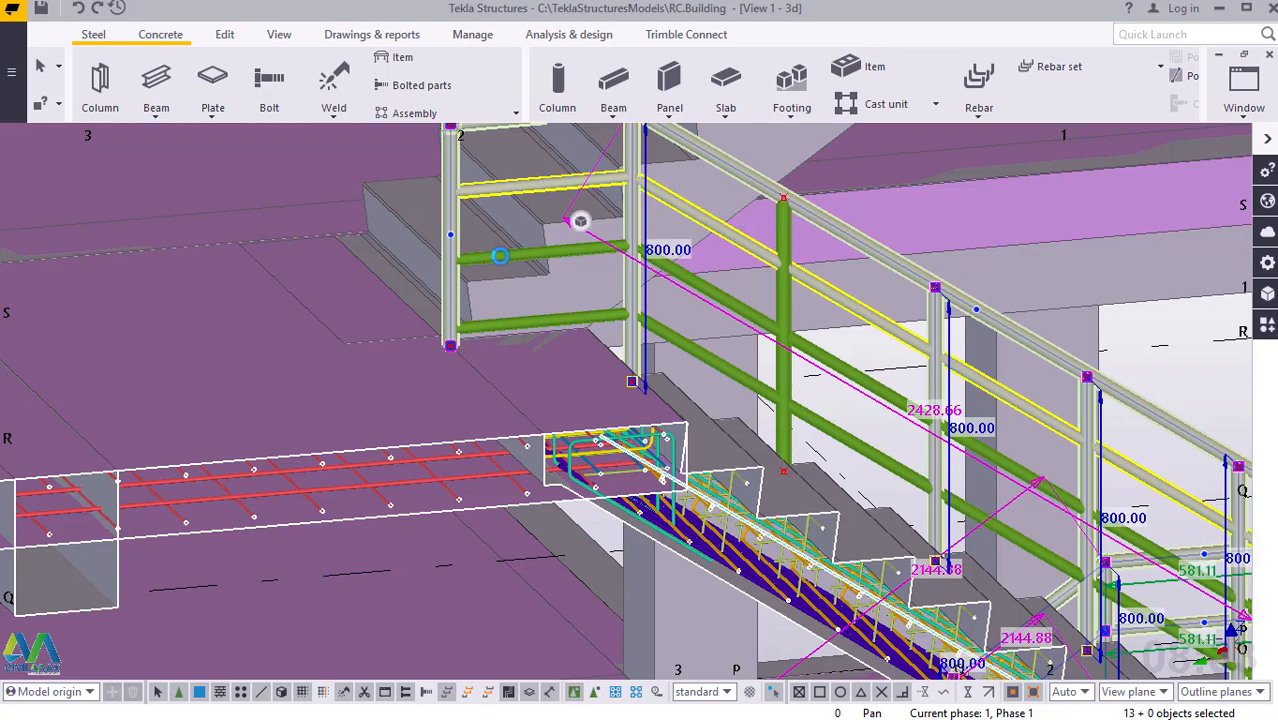
shift+click(505, 257)
shift+click(510, 323)
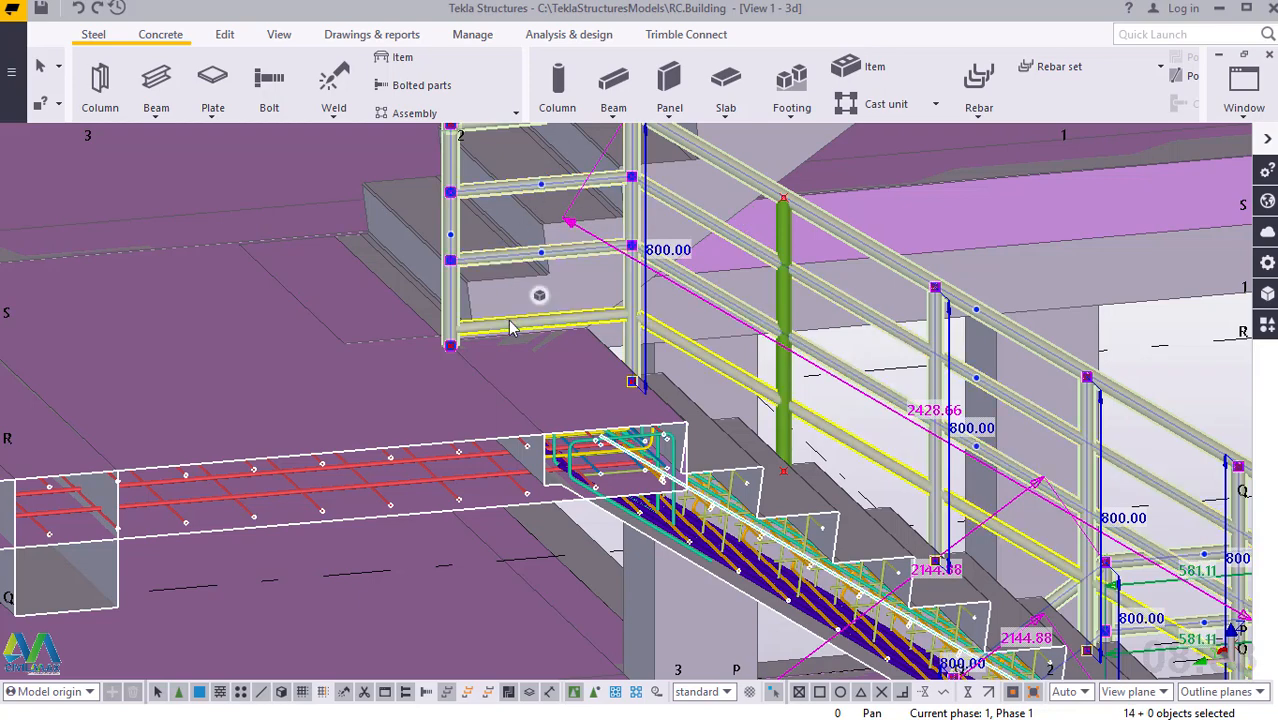
shift+click(783, 300)
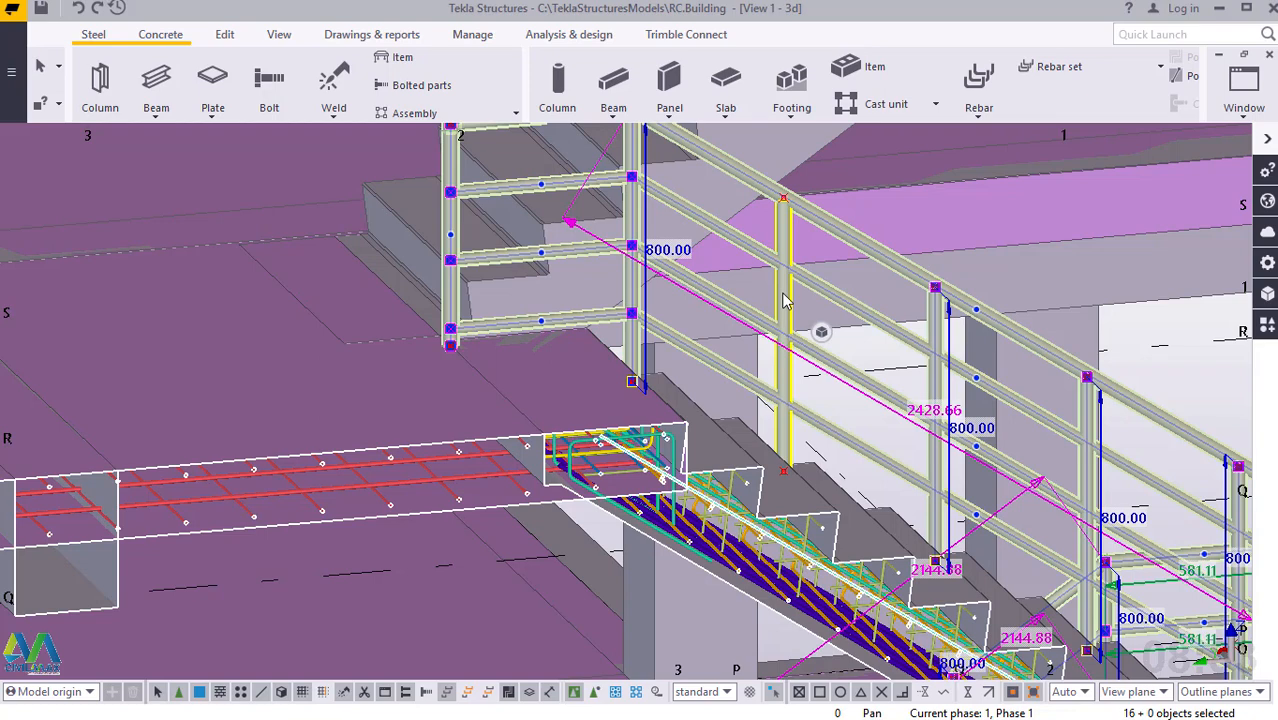
shift+click(785, 301)
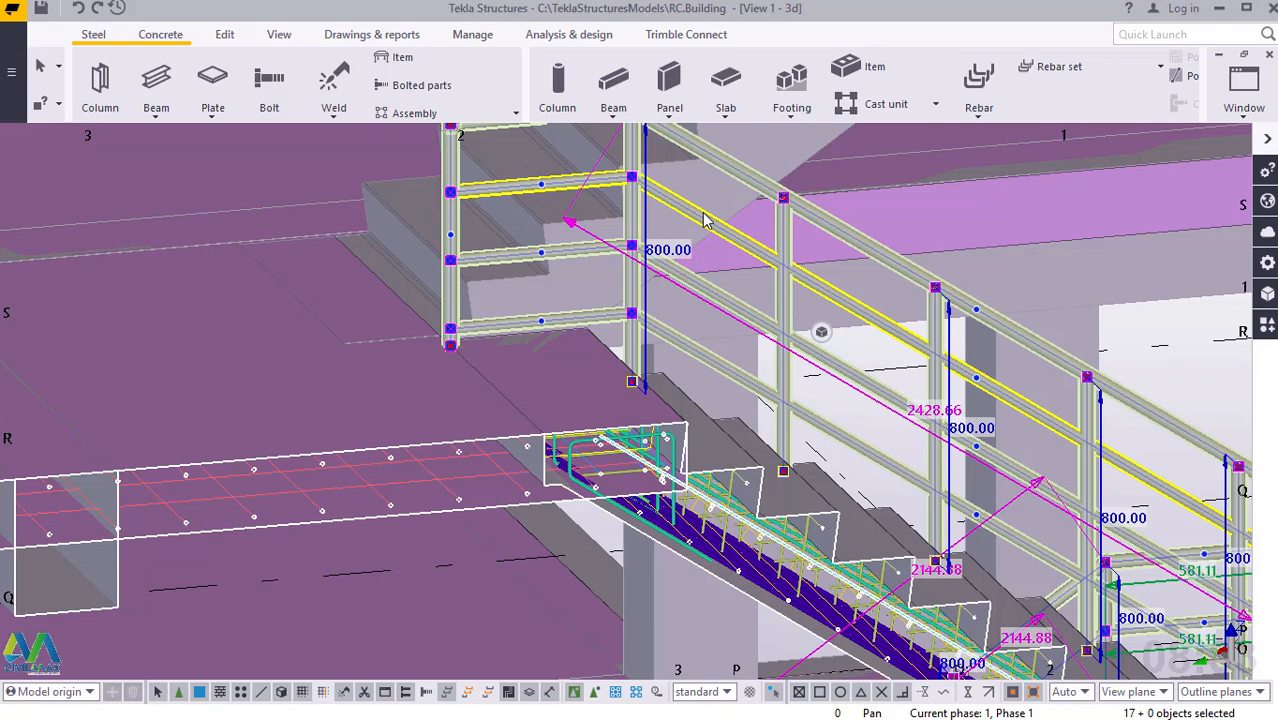
Add the two lower short rails that connect the landing end posts to the selection.
scroll(704, 220, down, 5)
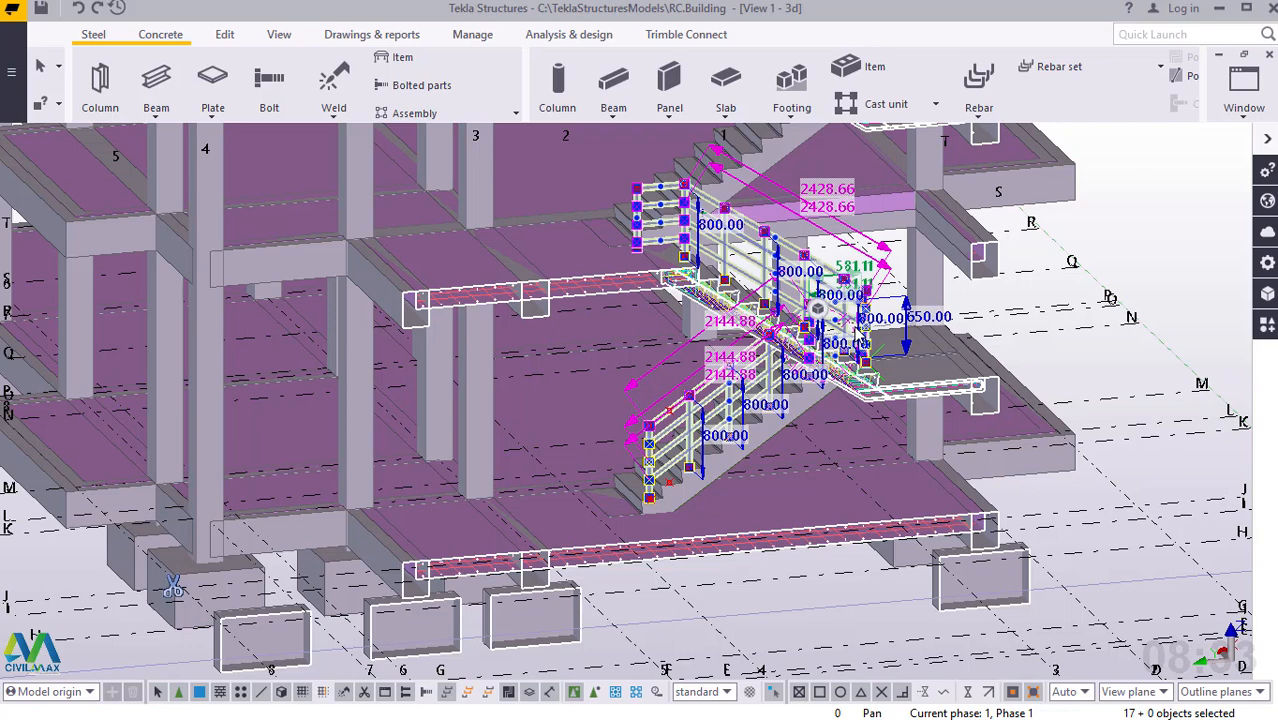
scroll(862, 332, up, 3)
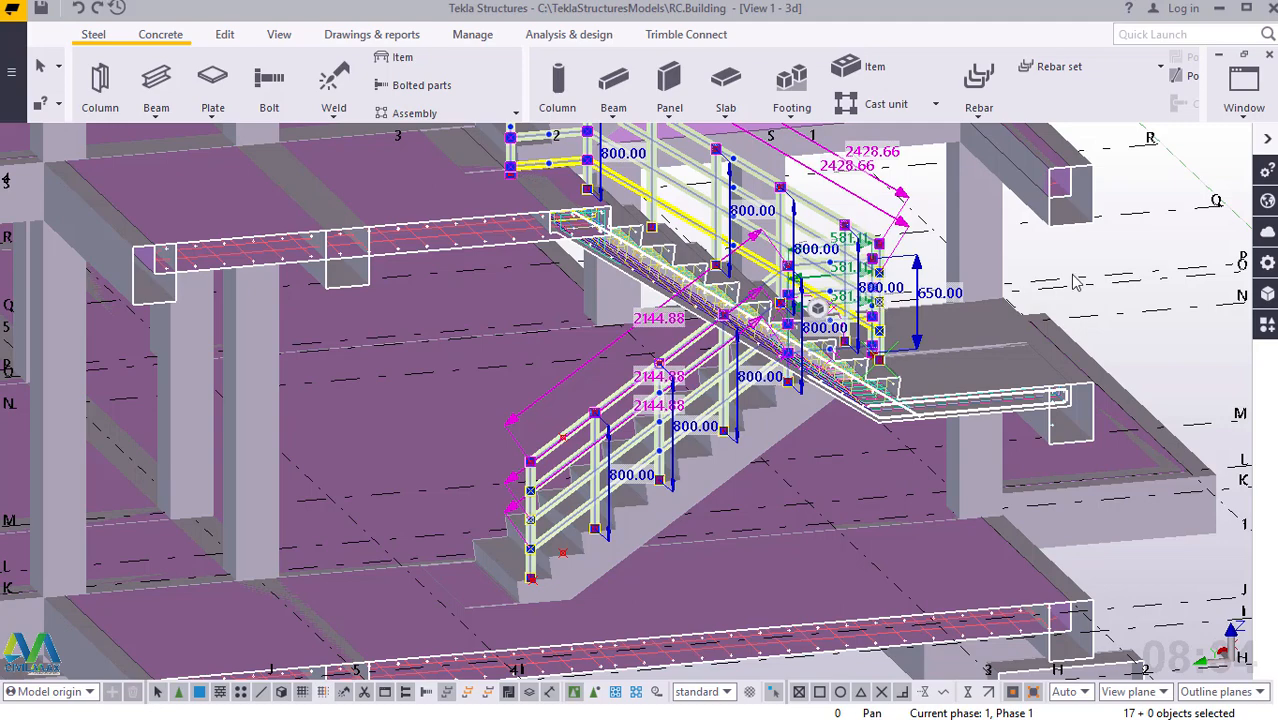
scroll(1070, 282, up, 5)
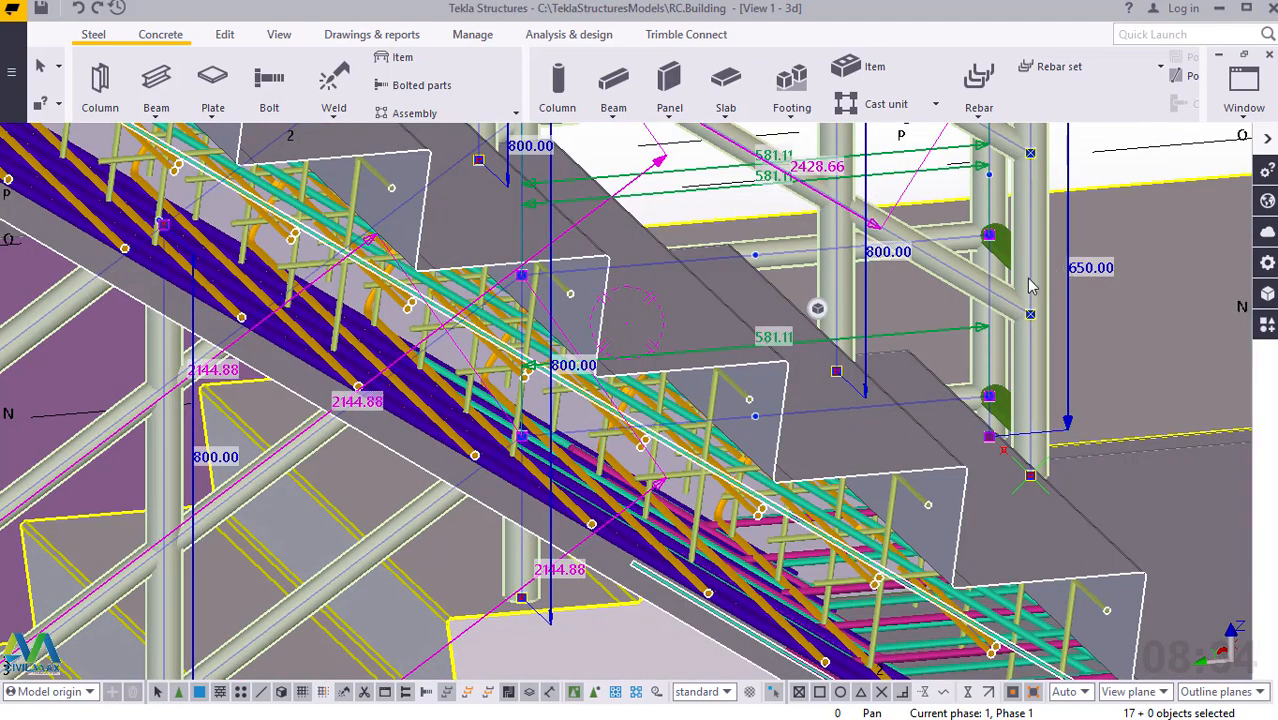
scroll(1030, 288, up, 2)
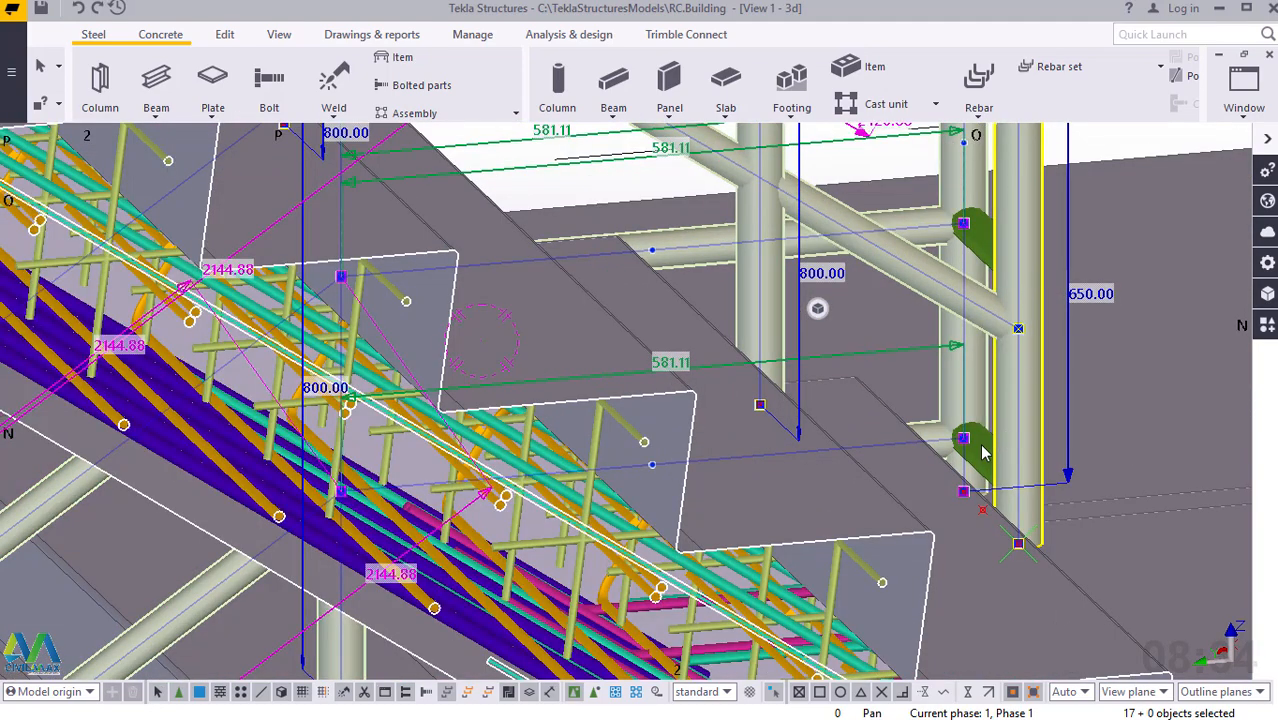
shift+click(986, 262)
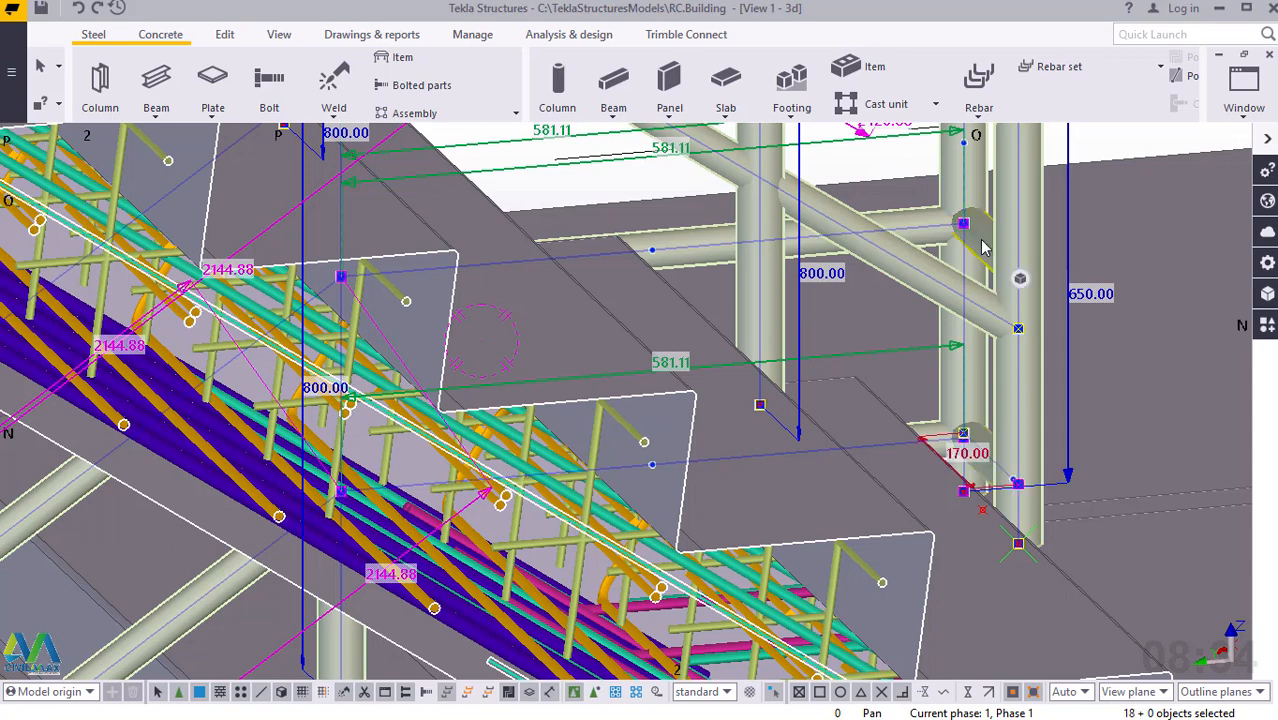
shift+click(983, 248)
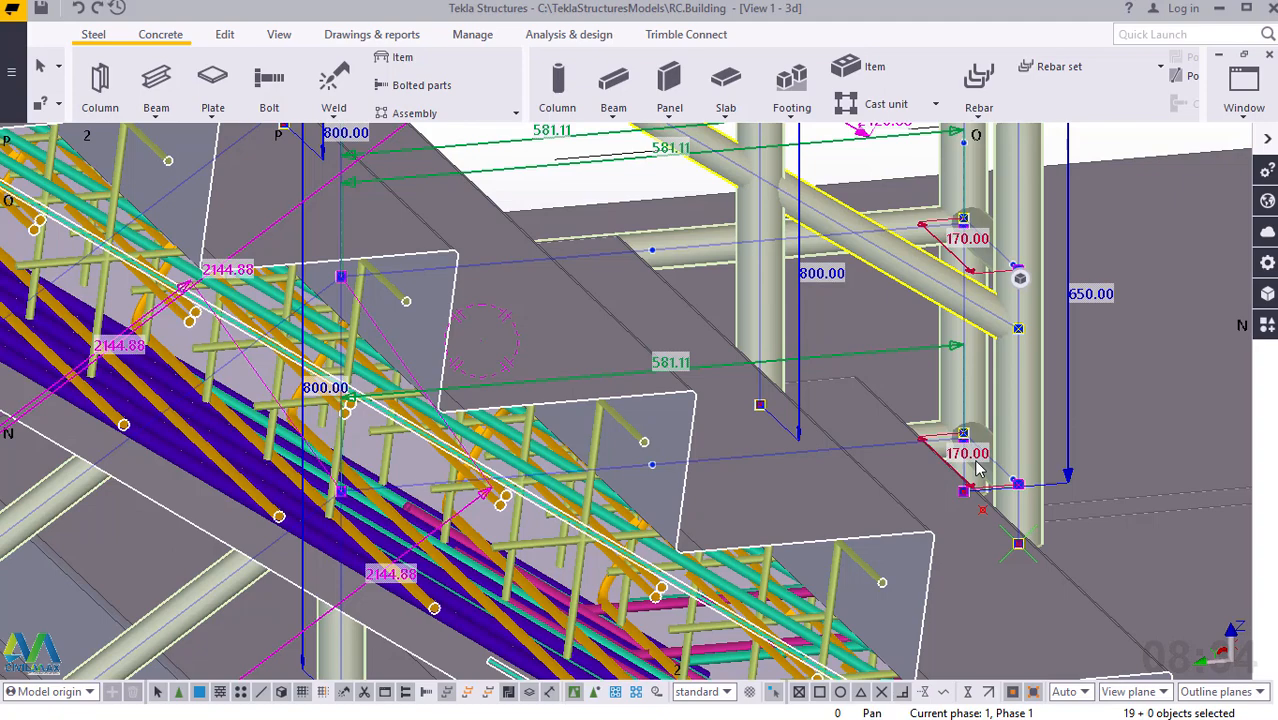
Add the two upper short rails that connect the landing end posts to the selection.
scroll(976, 461, down, 3)
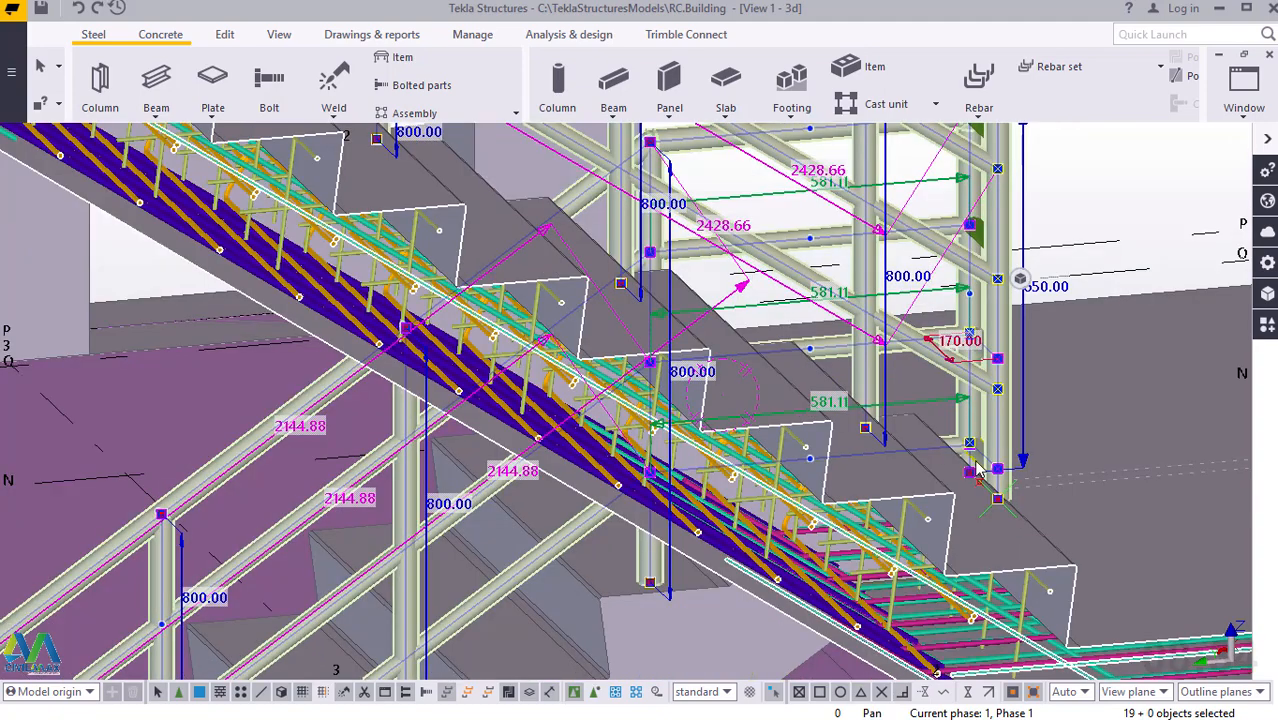
shift+click(999, 205)
scroll(957, 480, down, 1)
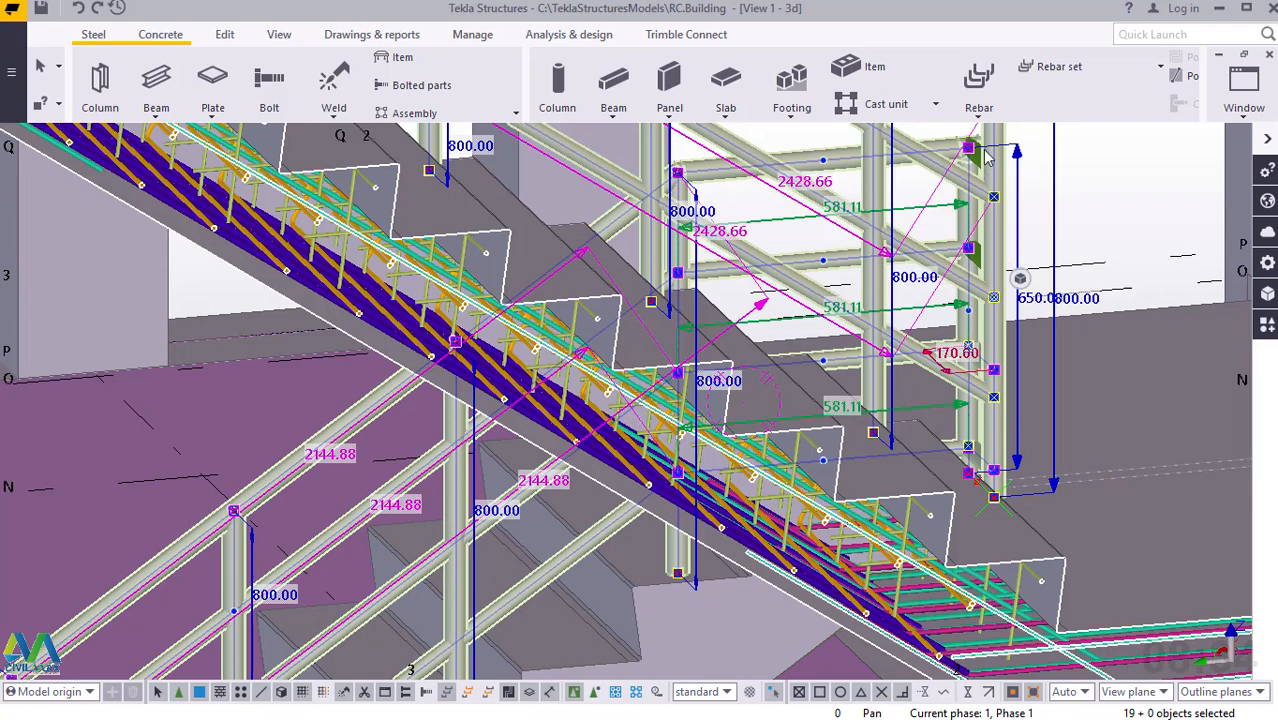
scroll(986, 155, up, 1)
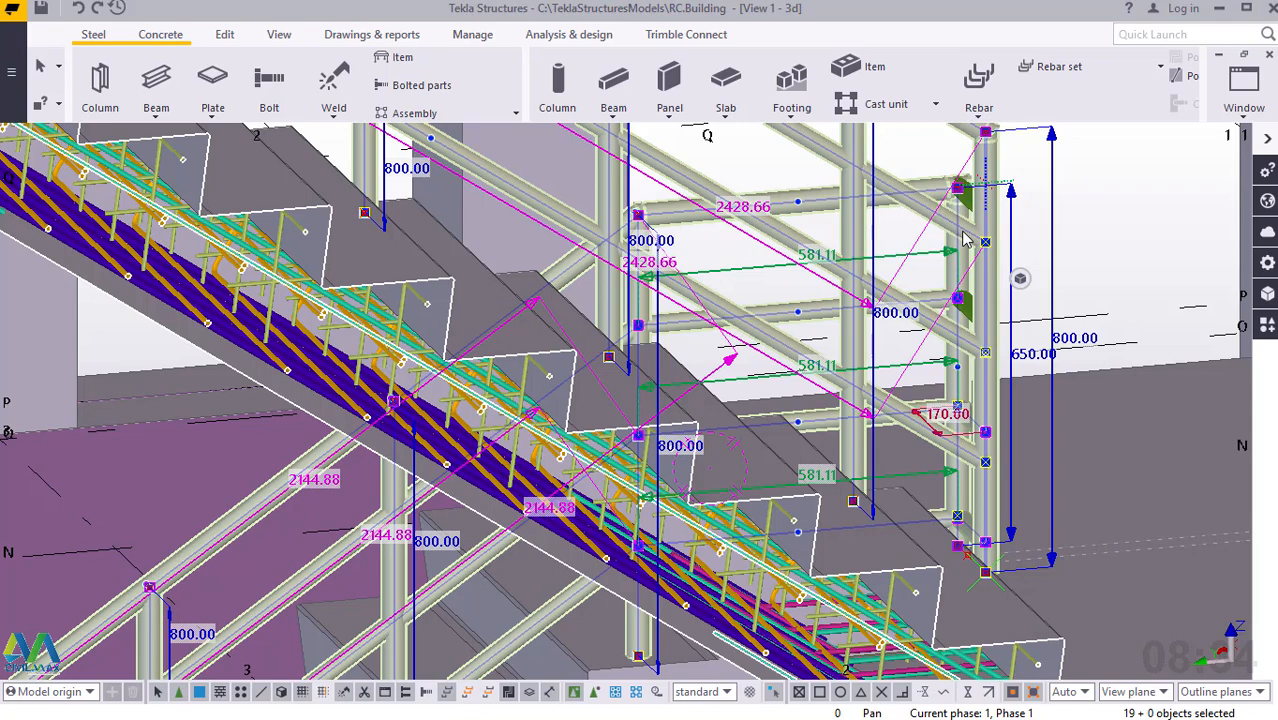
scroll(968, 198, up, 3)
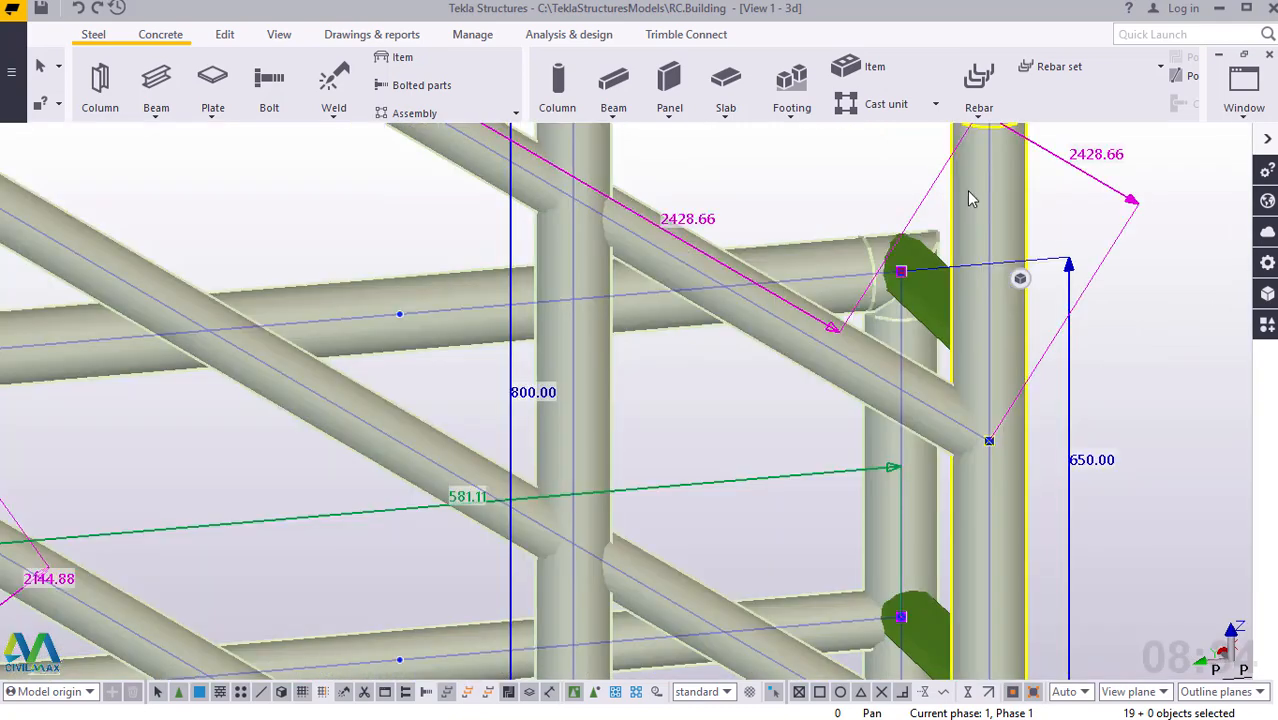
ctrl+click(930, 293)
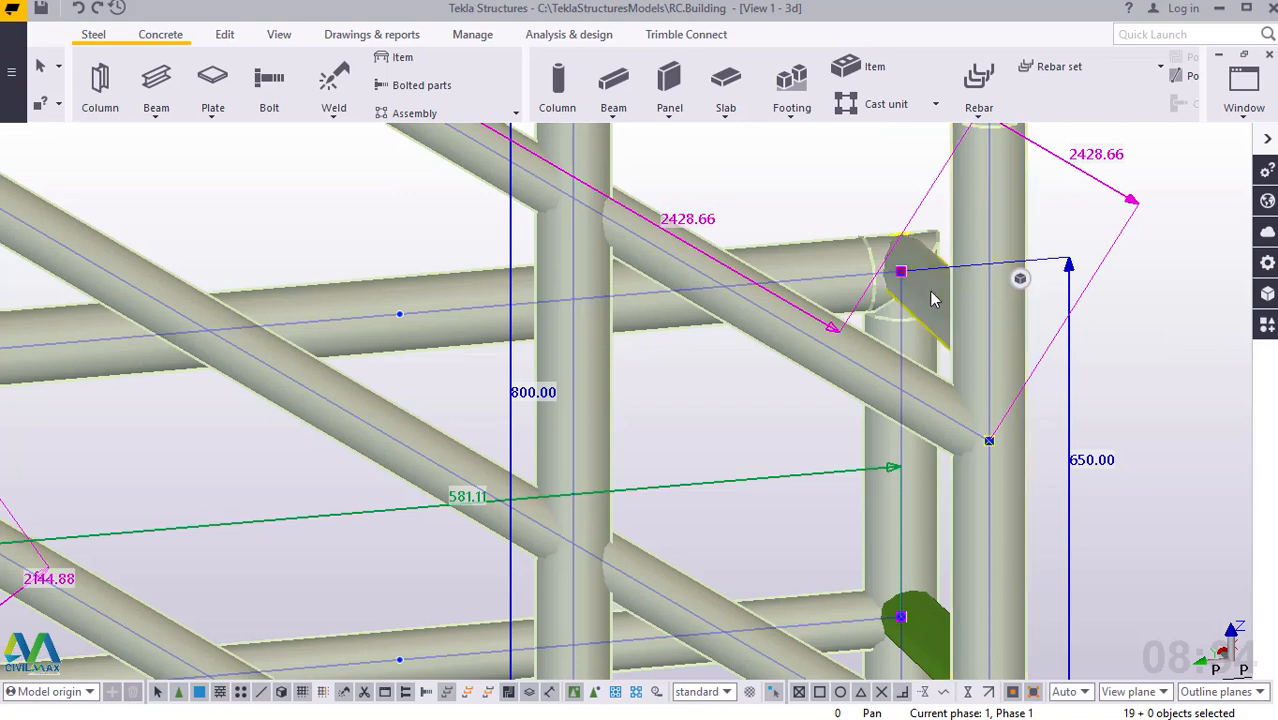
ctrl+click(926, 632)
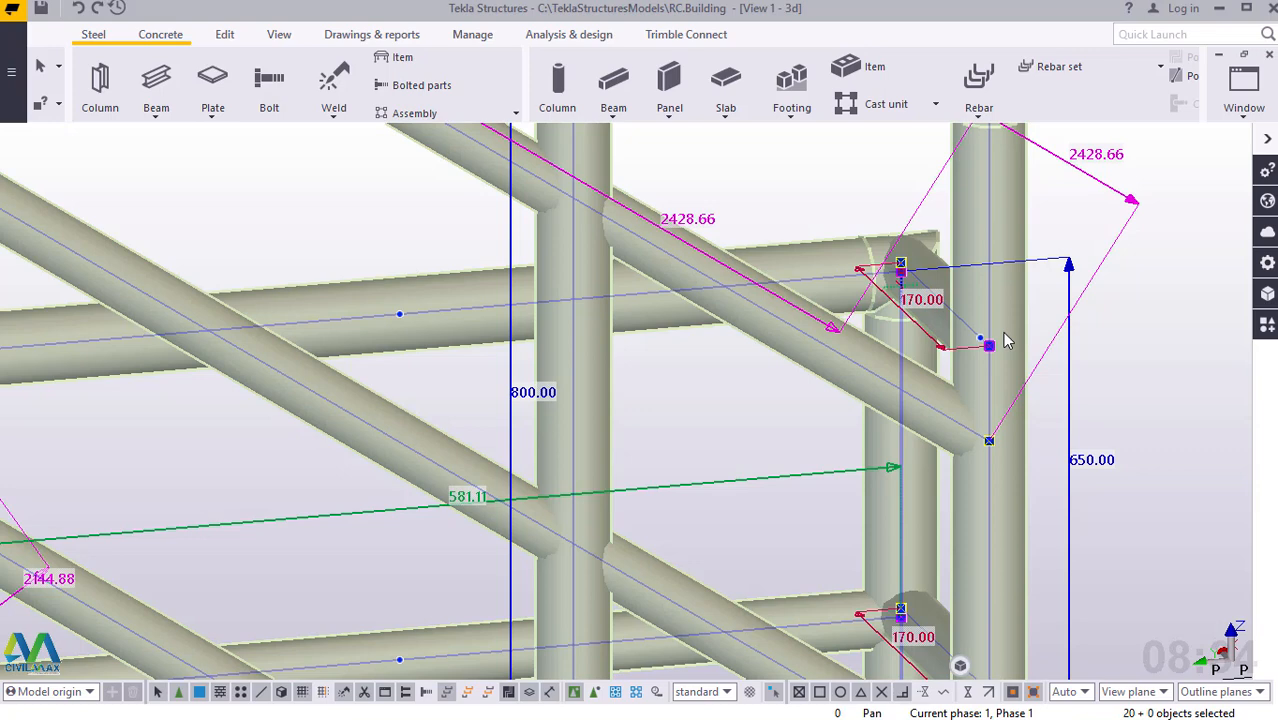
Add all selected railing parts to one assembly, and reselect the whole assembly through the upper flight's handrail.
scroll(1006, 340, down, 5)
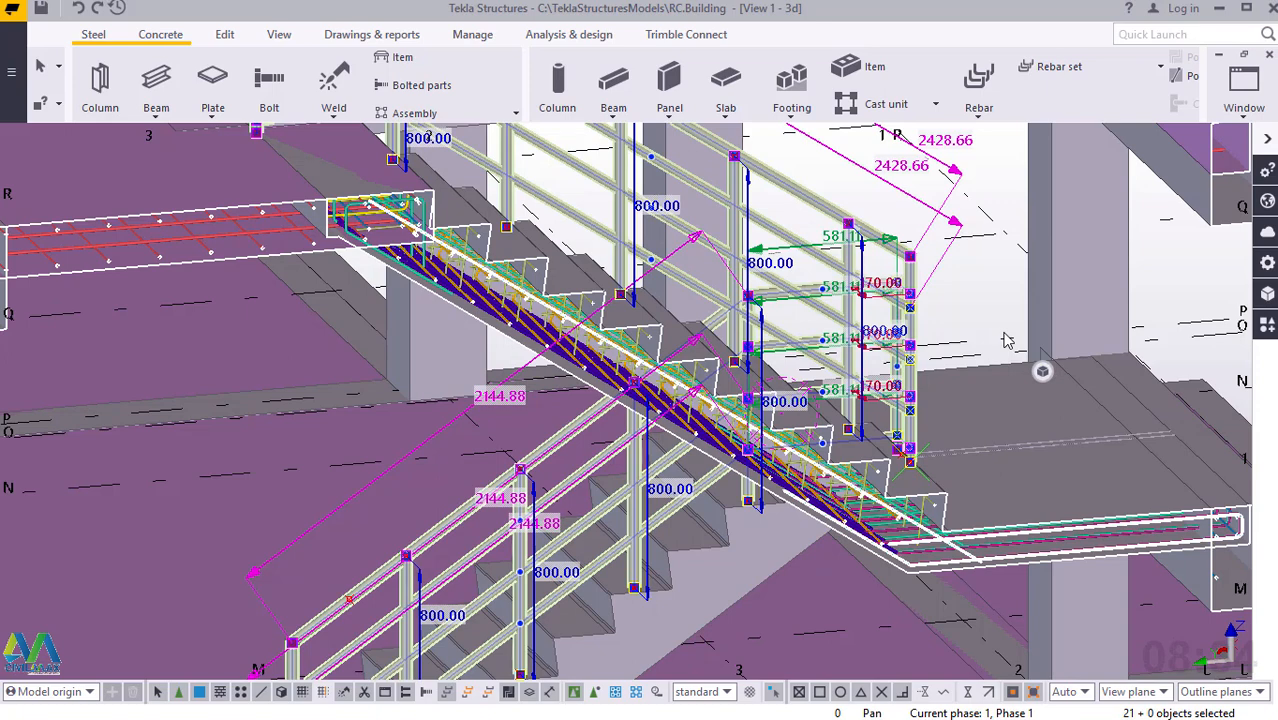
right_click(975, 269)
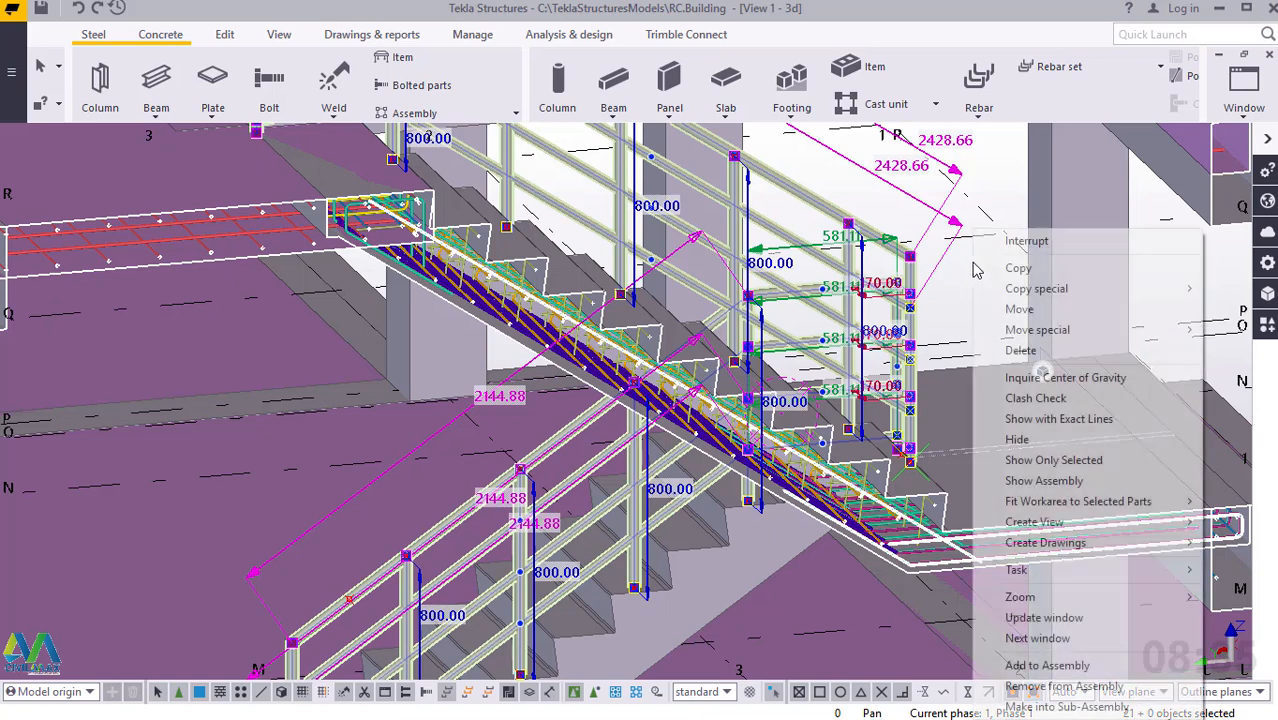
click(1048, 666)
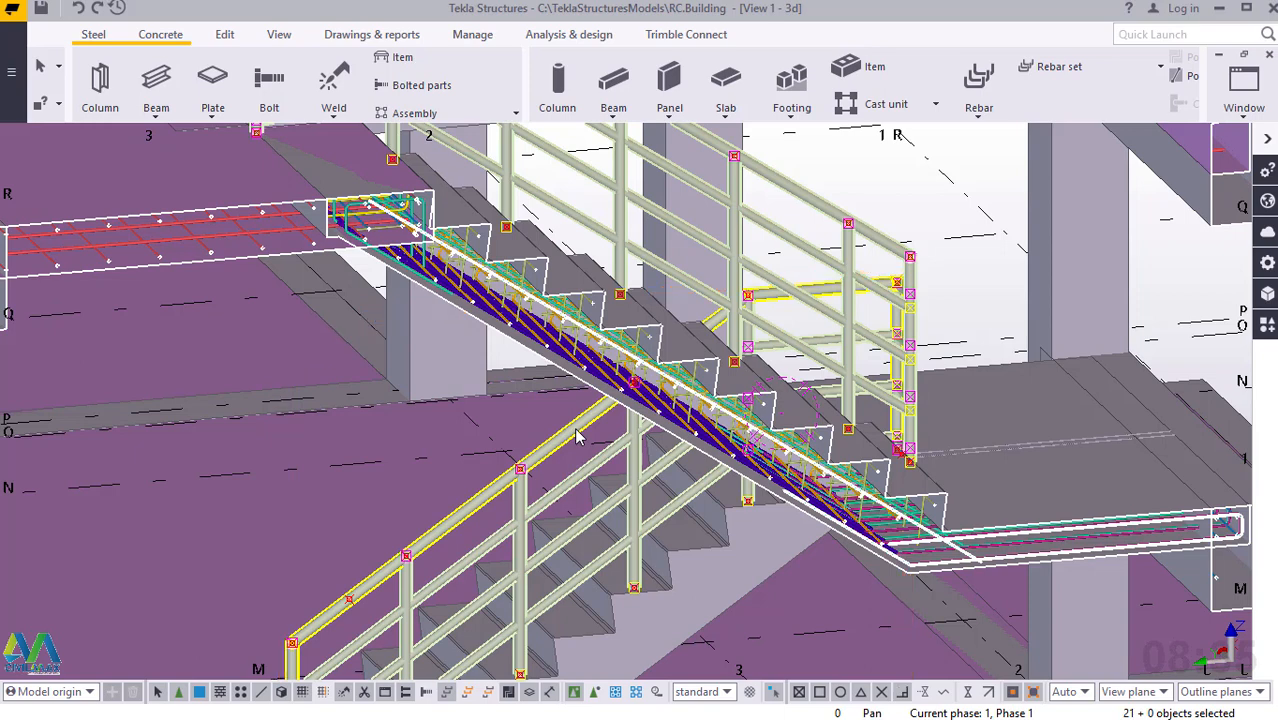
click(892, 163)
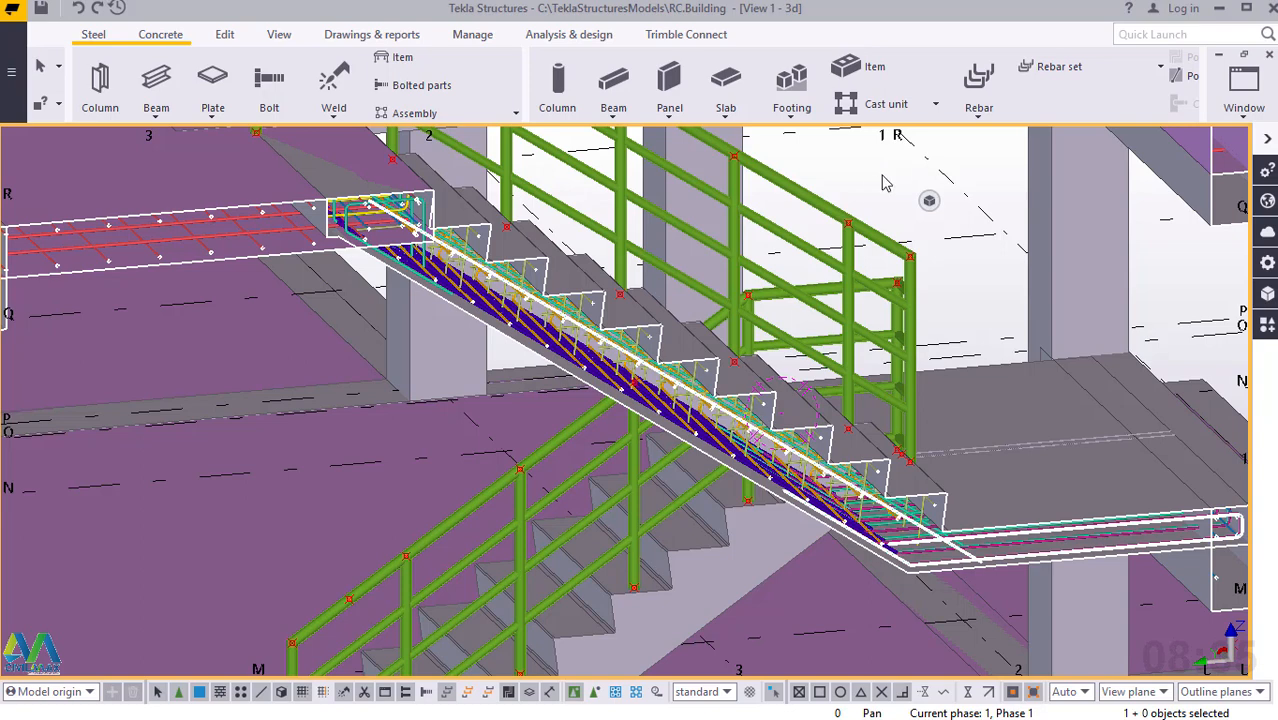
click(812, 208)
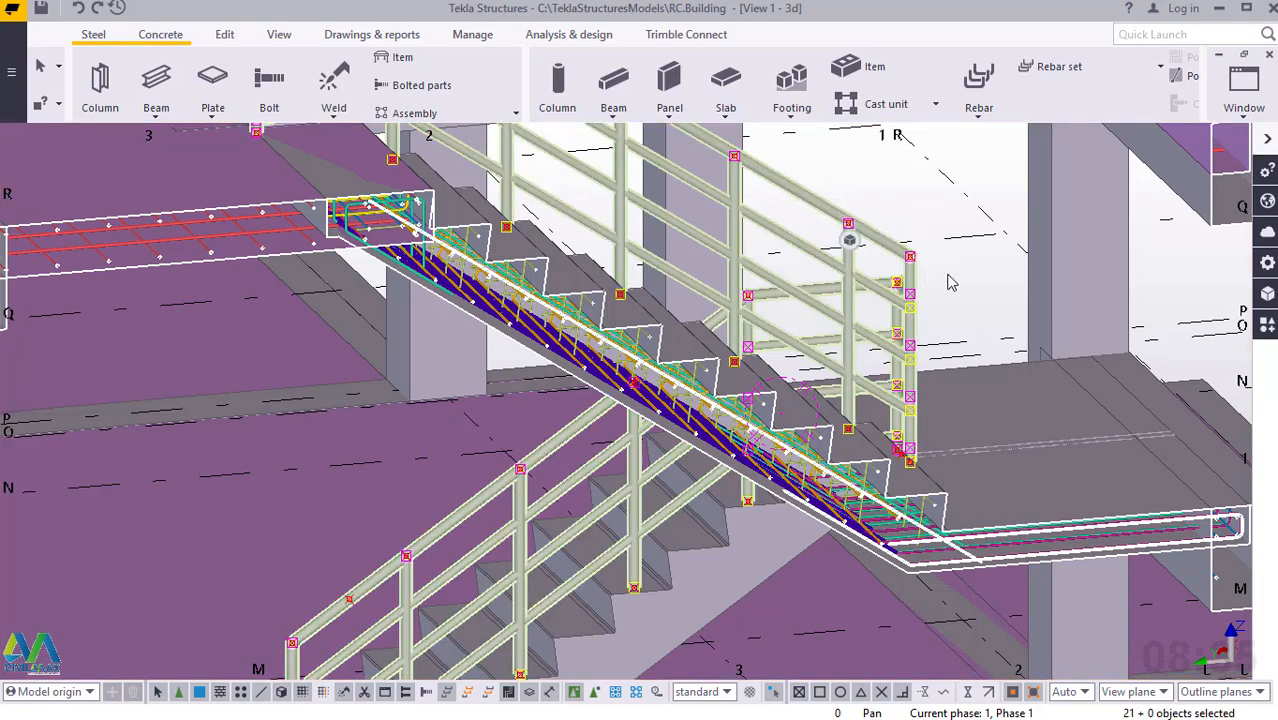
Start a linear copy of the selected railing assembly and set the number of copies to 4.
scroll(952, 283, down, 2)
scroll(952, 283, down, 1)
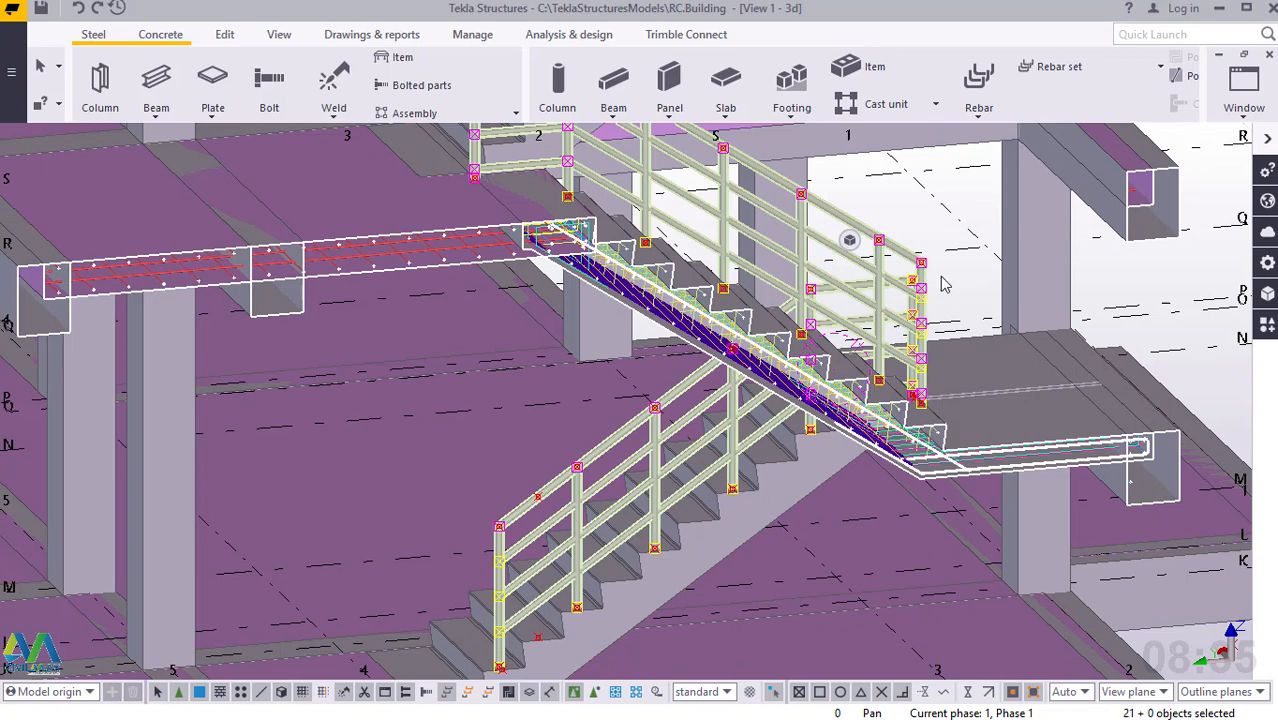
scroll(787, 415, down, 1)
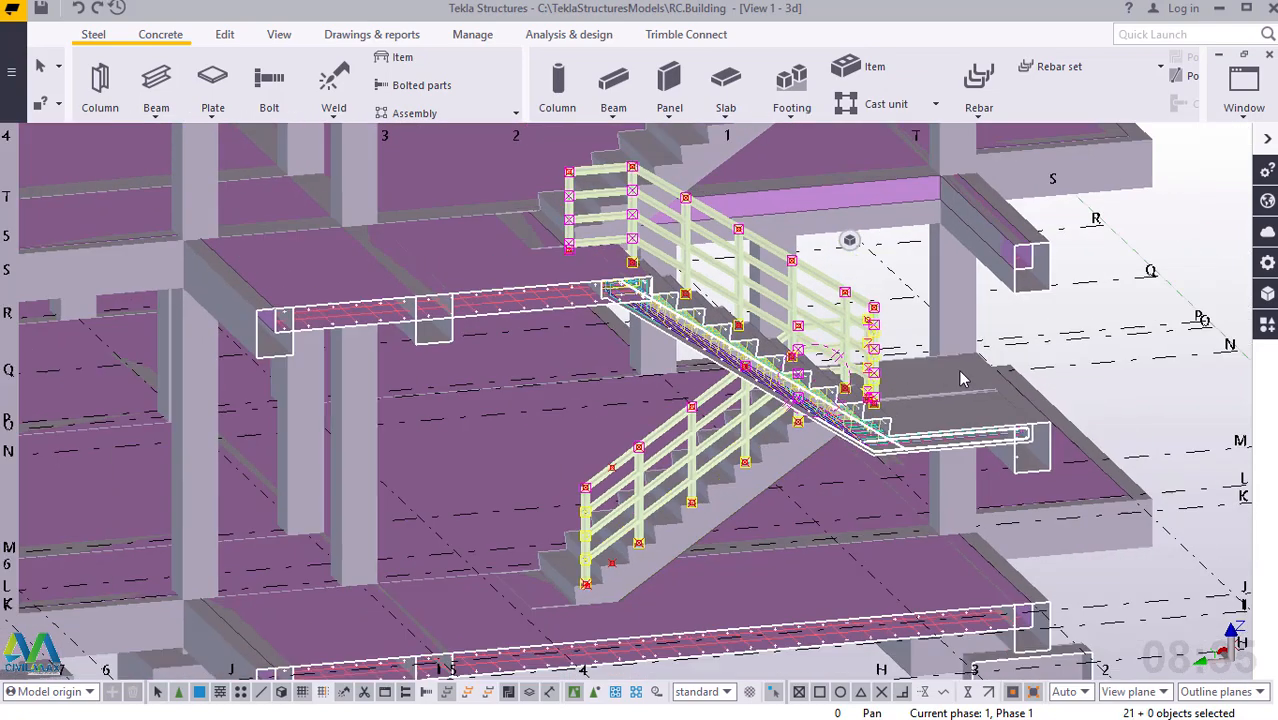
scroll(787, 415, down, 1)
scroll(680, 490, down, 4)
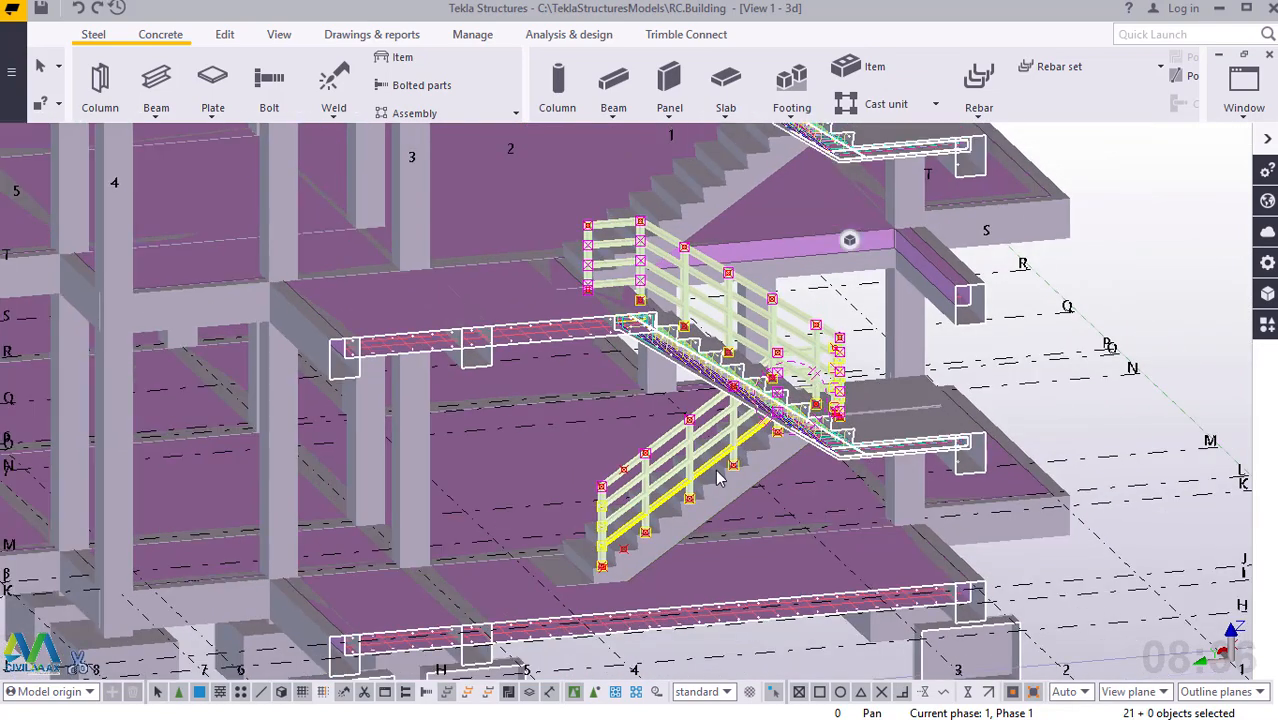
scroll(677, 533, down, 3)
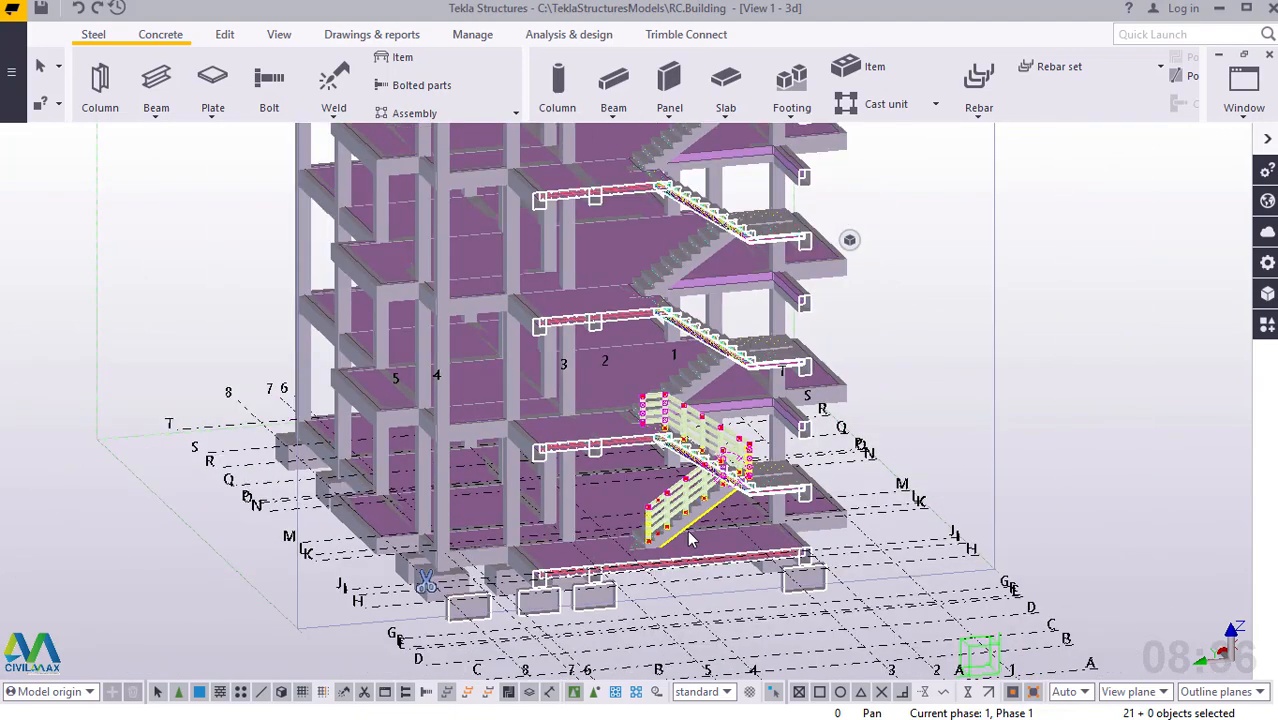
scroll(685, 534, down, 4)
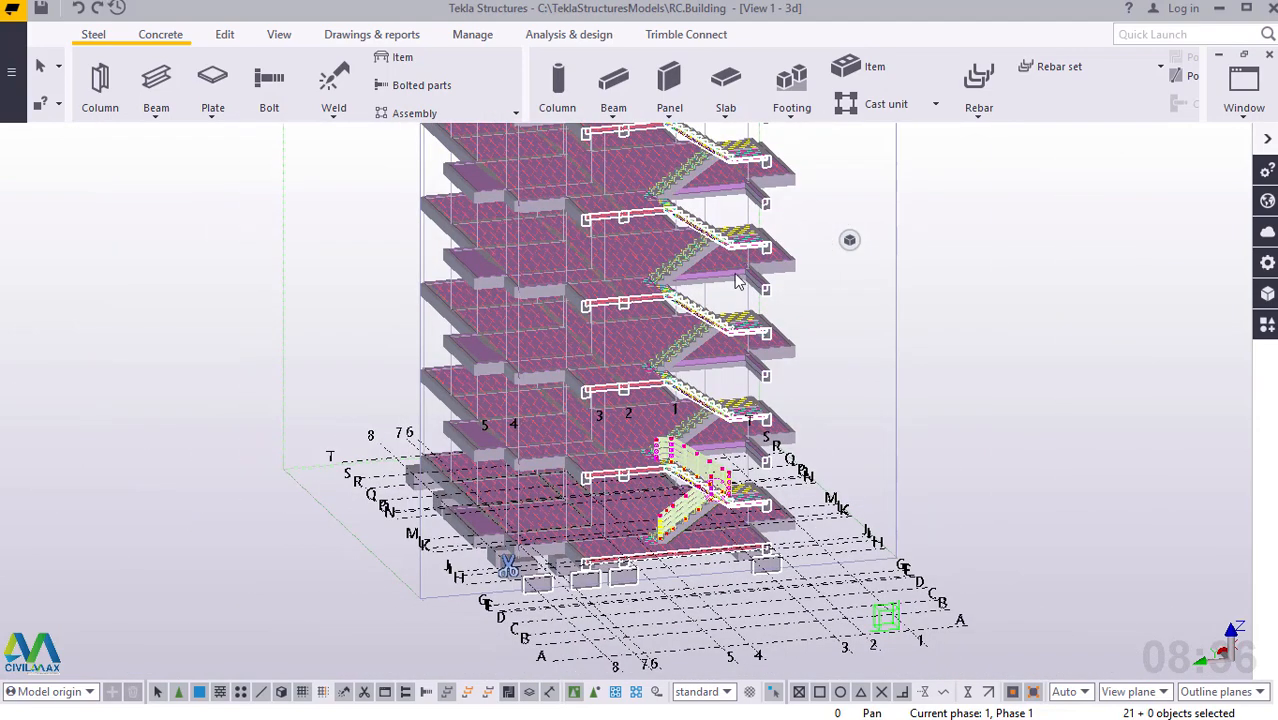
scroll(795, 235, up, 2)
scroll(862, 372, up, 1)
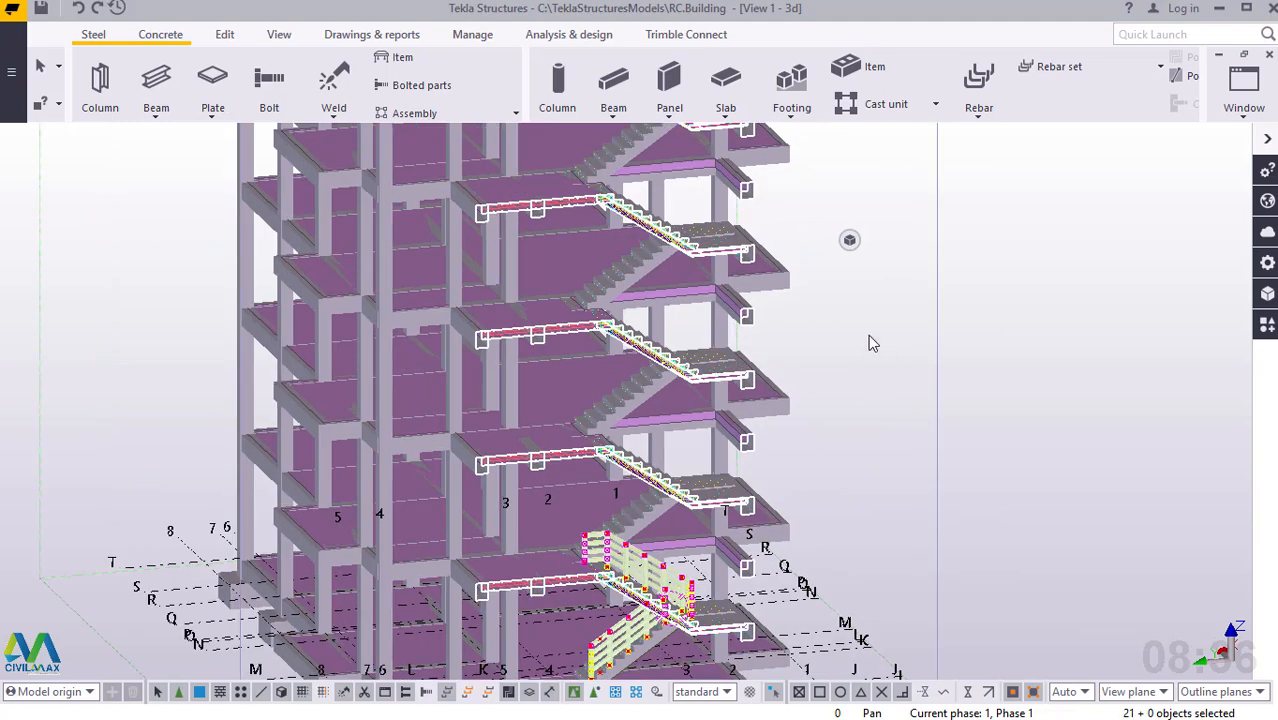
right_click(868, 246)
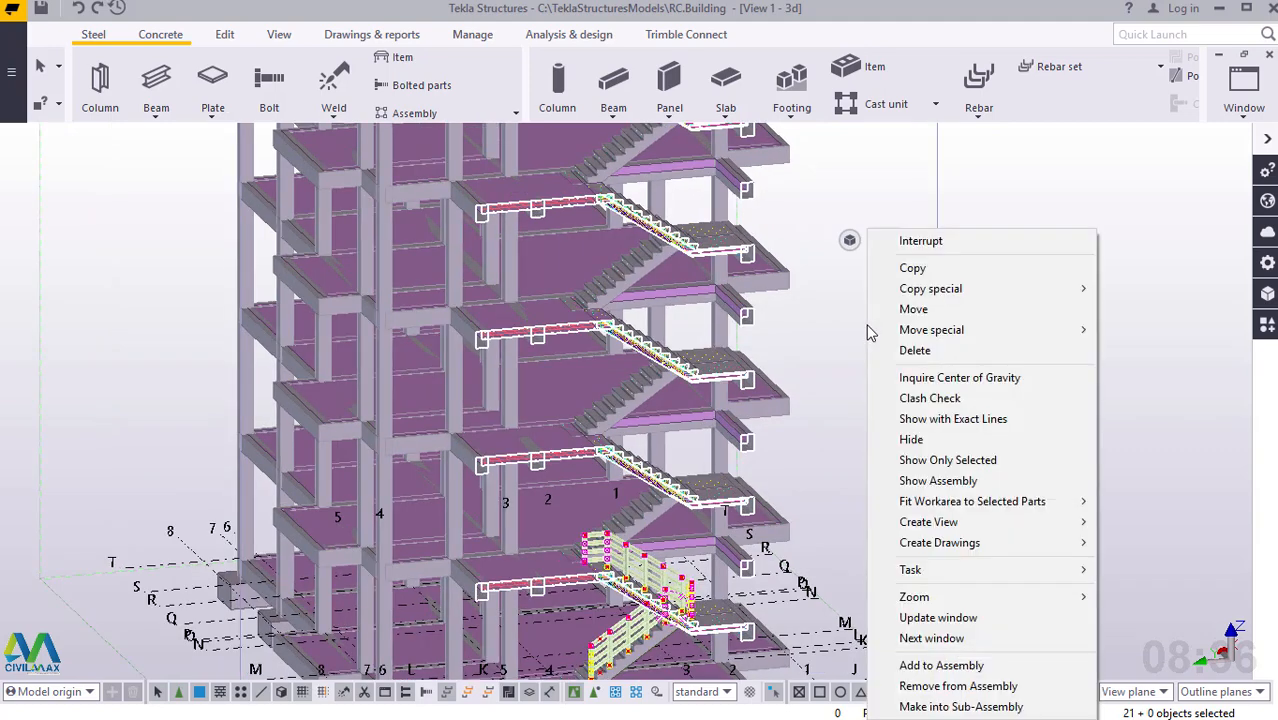
mouse_move(969, 292)
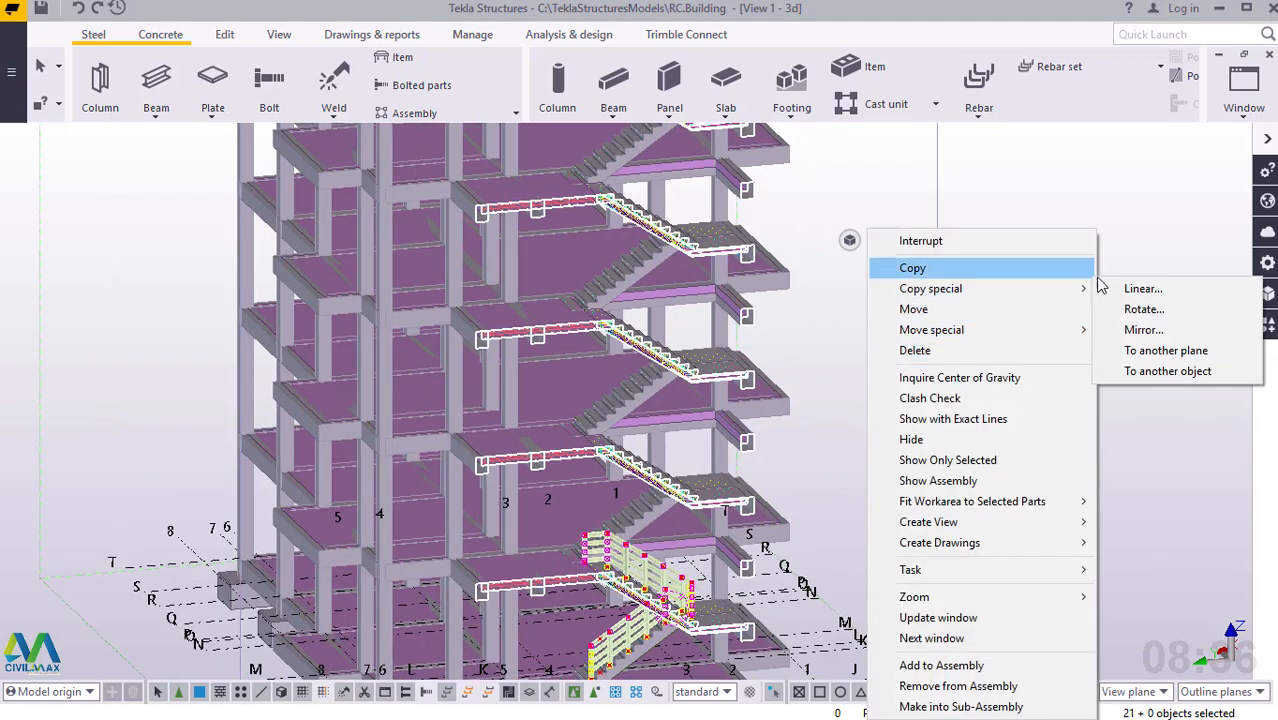
click(1140, 289)
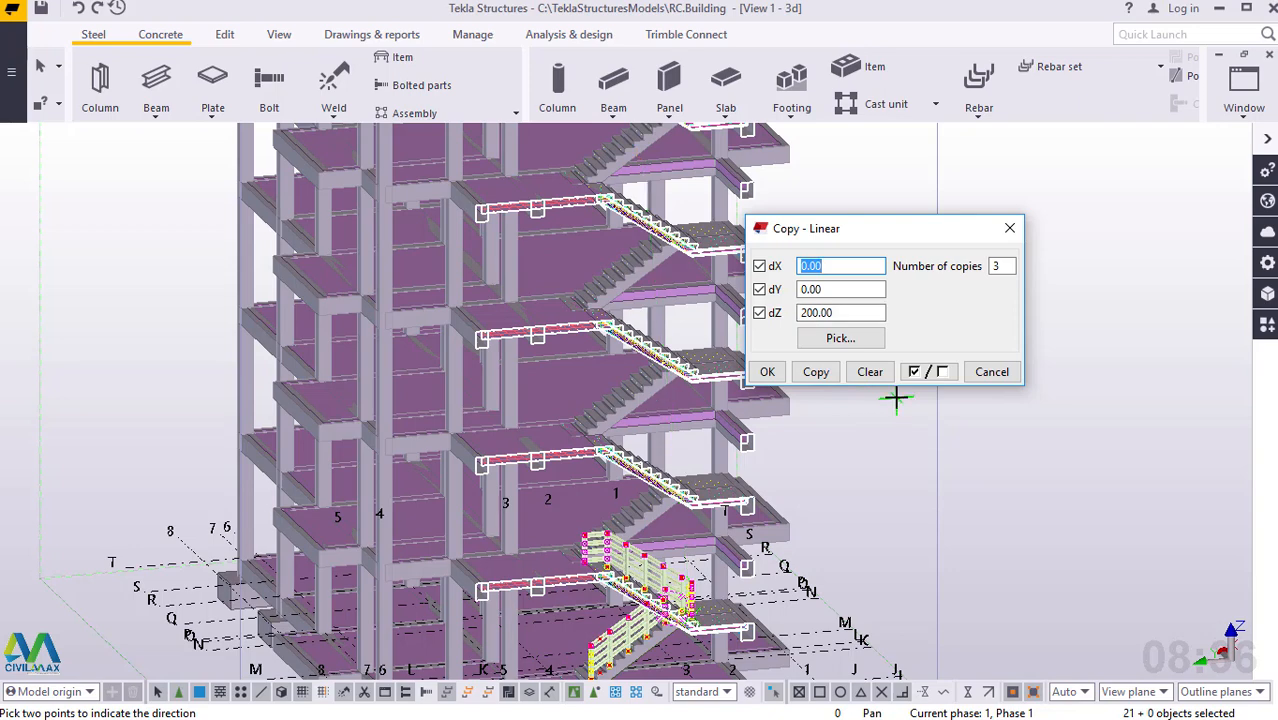
double_click(998, 266)
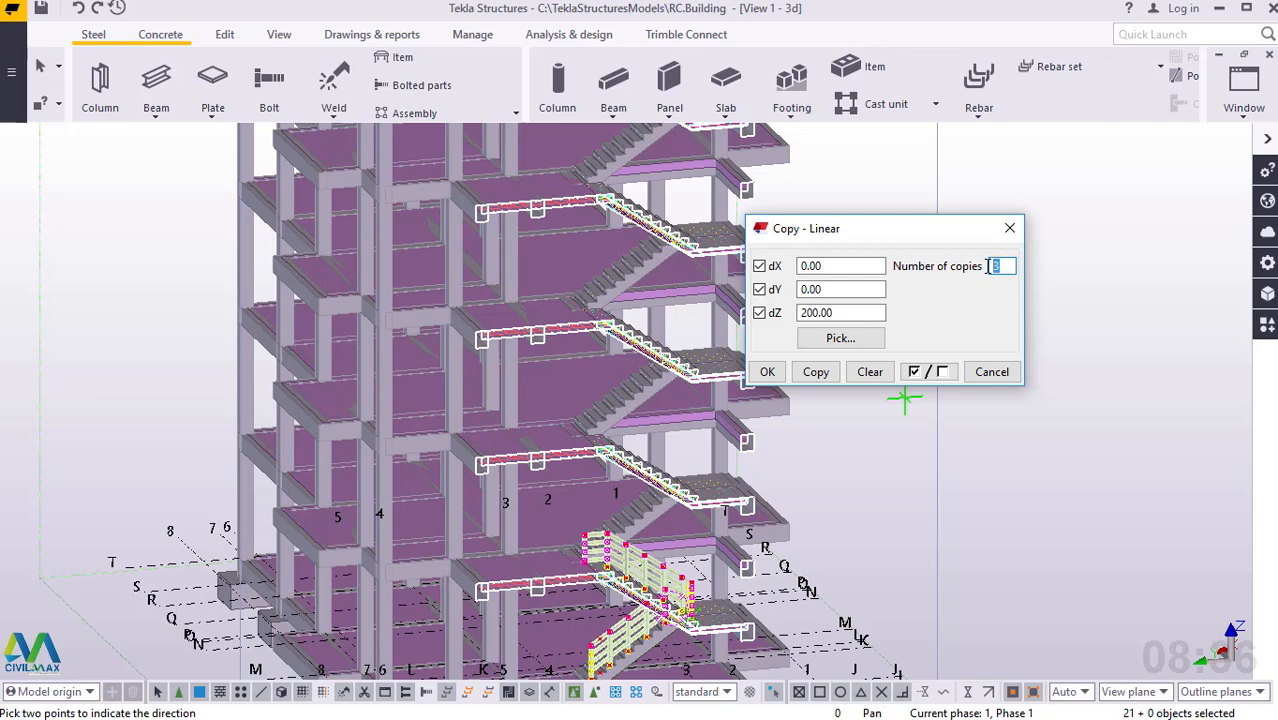
text(4)
Set dZ to 3000 and create the linear copies of the railing assembly up the building, ending the copy command.
click(833, 313)
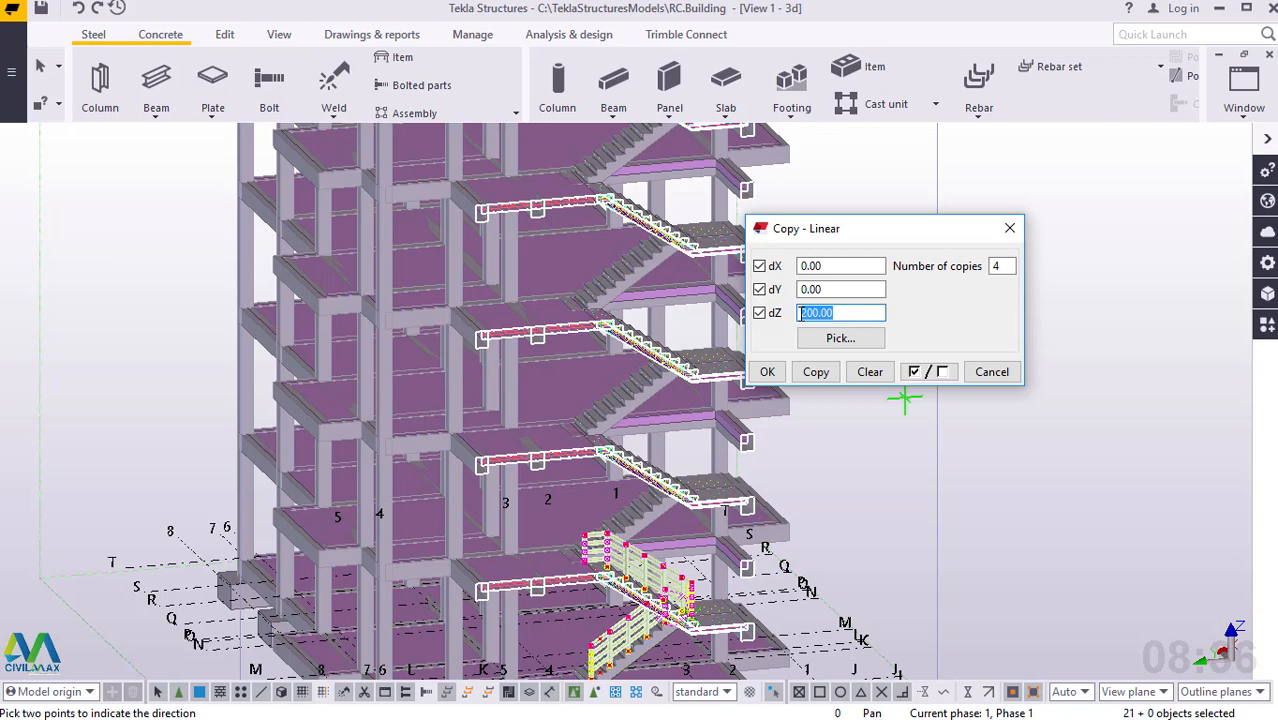
text(3000)
click(816, 372)
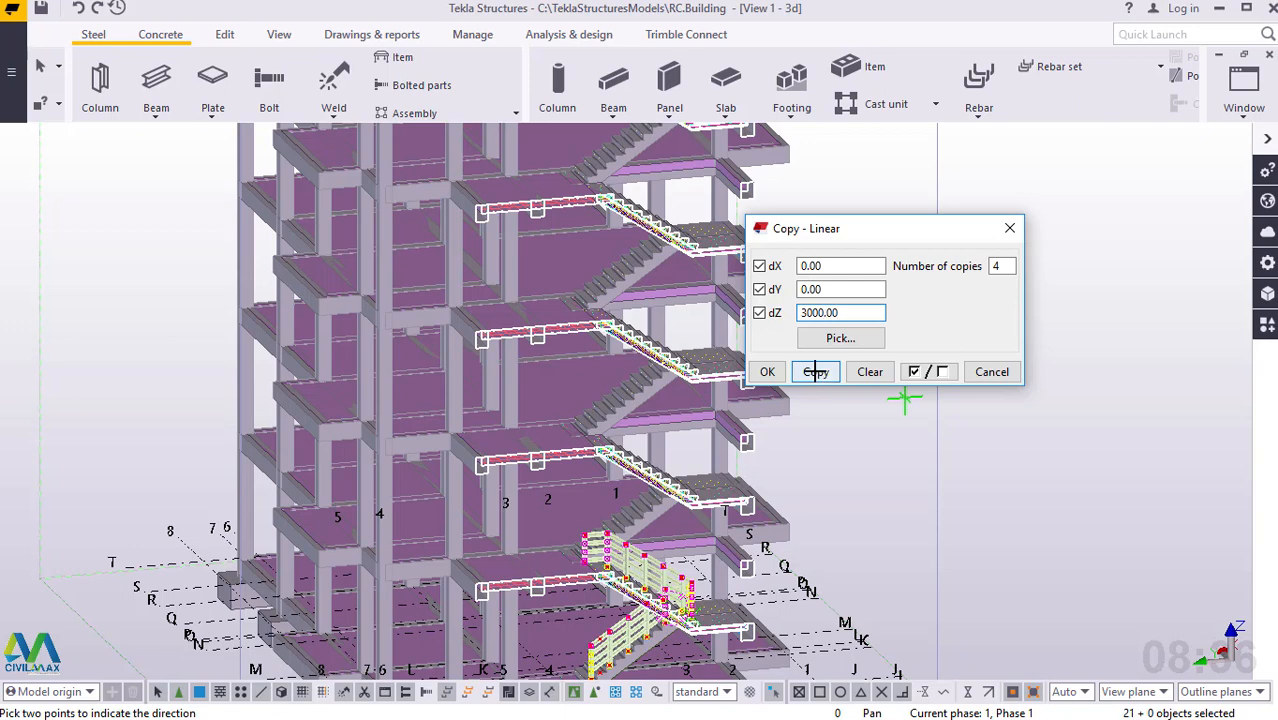
click(816, 372)
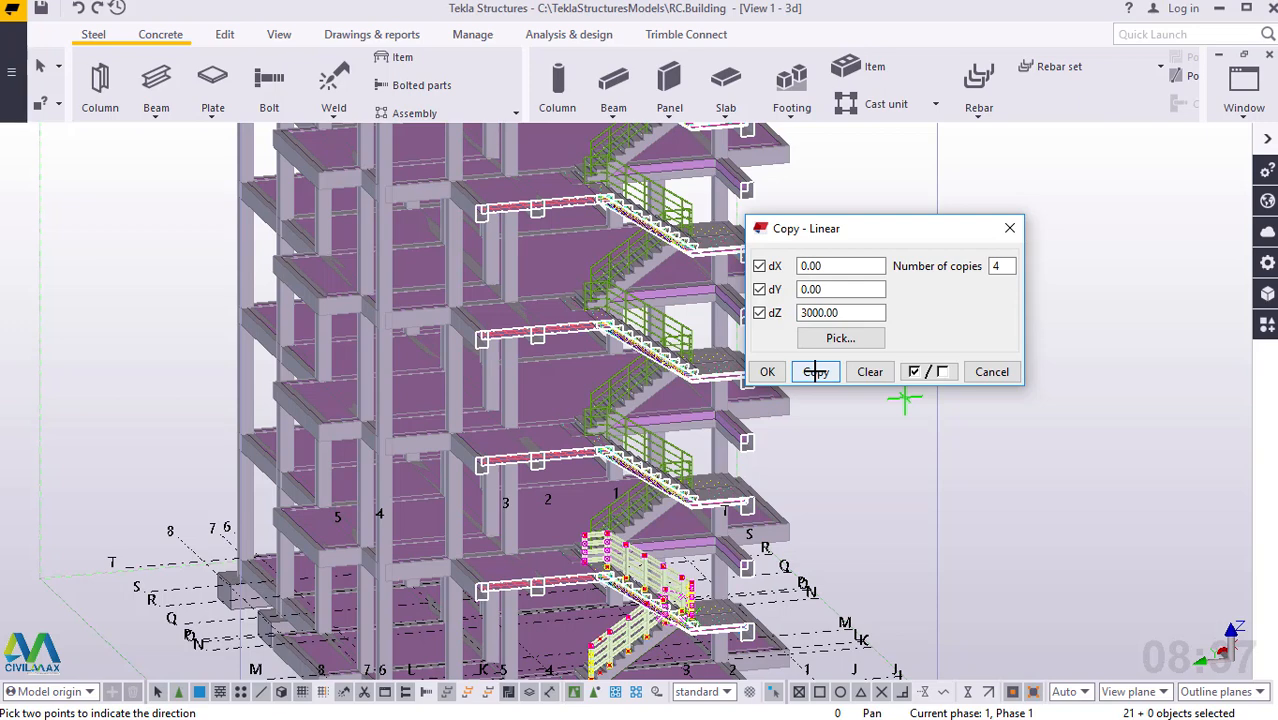
click(767, 372)
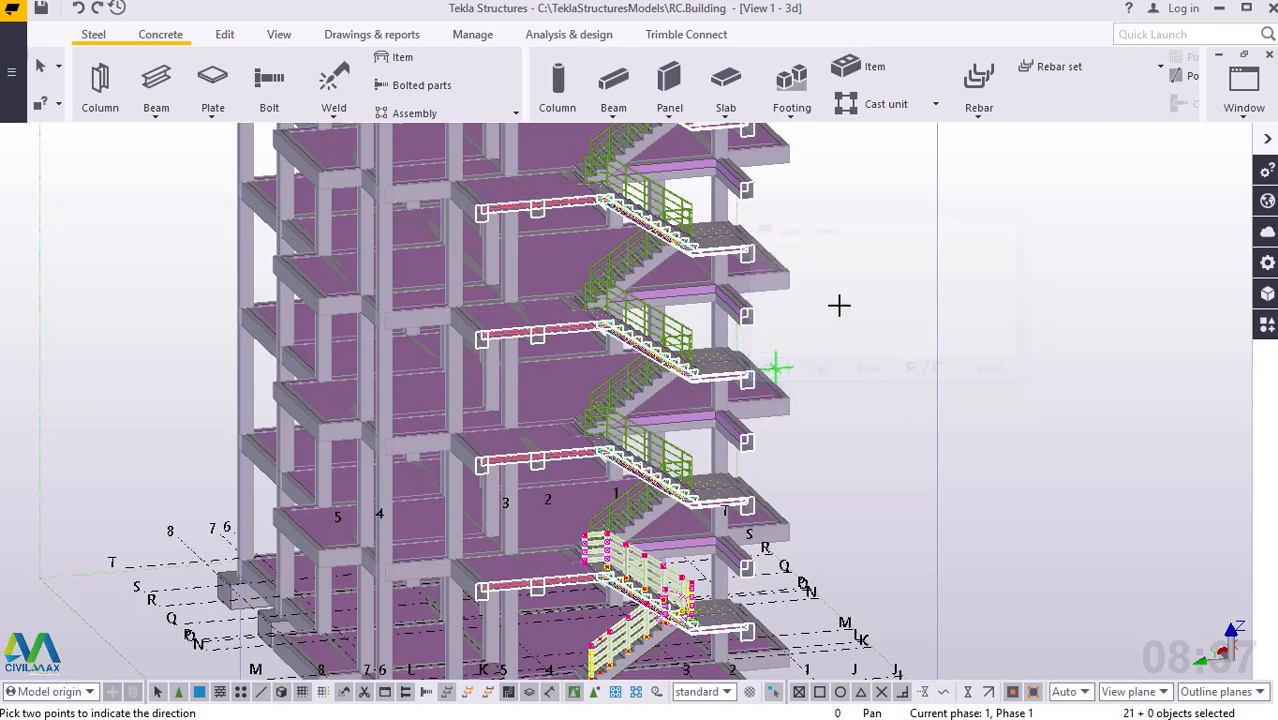
right_click(866, 275)
click(868, 276)
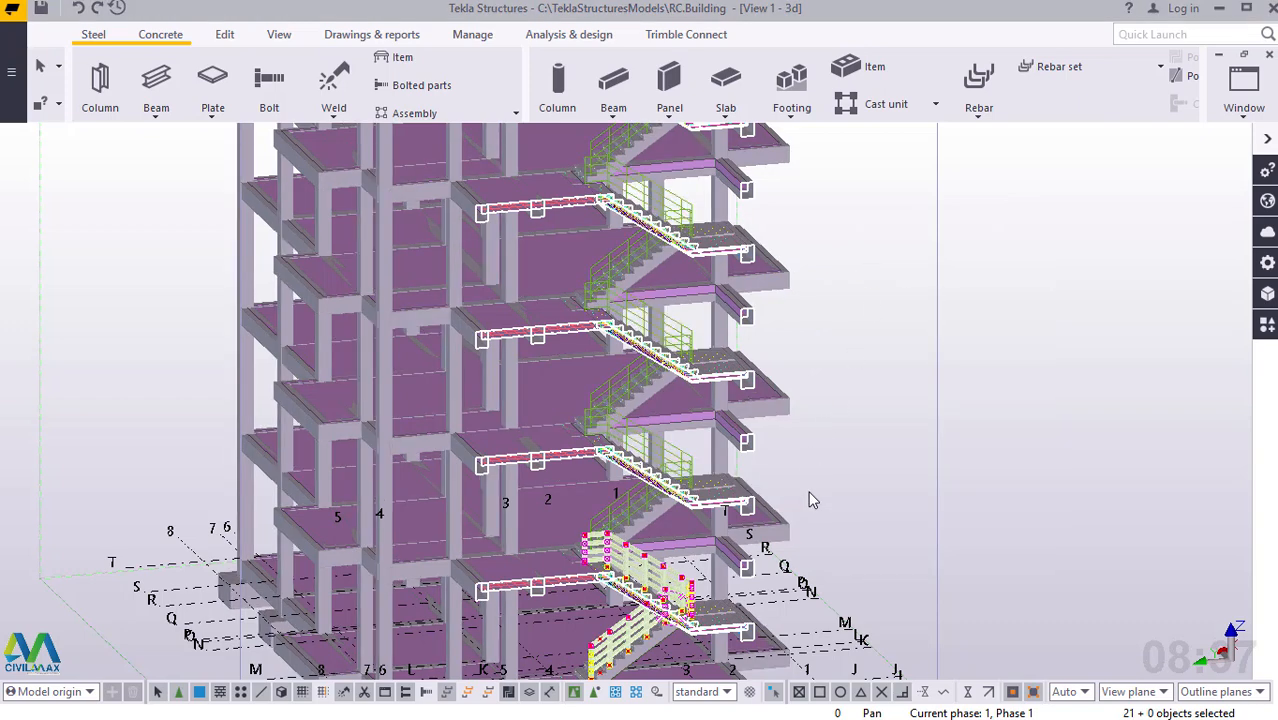
Inspect the copied railings on the upper storeys, checking how the posts and rails meet the stair flight and landing.
scroll(815, 490, down, 3)
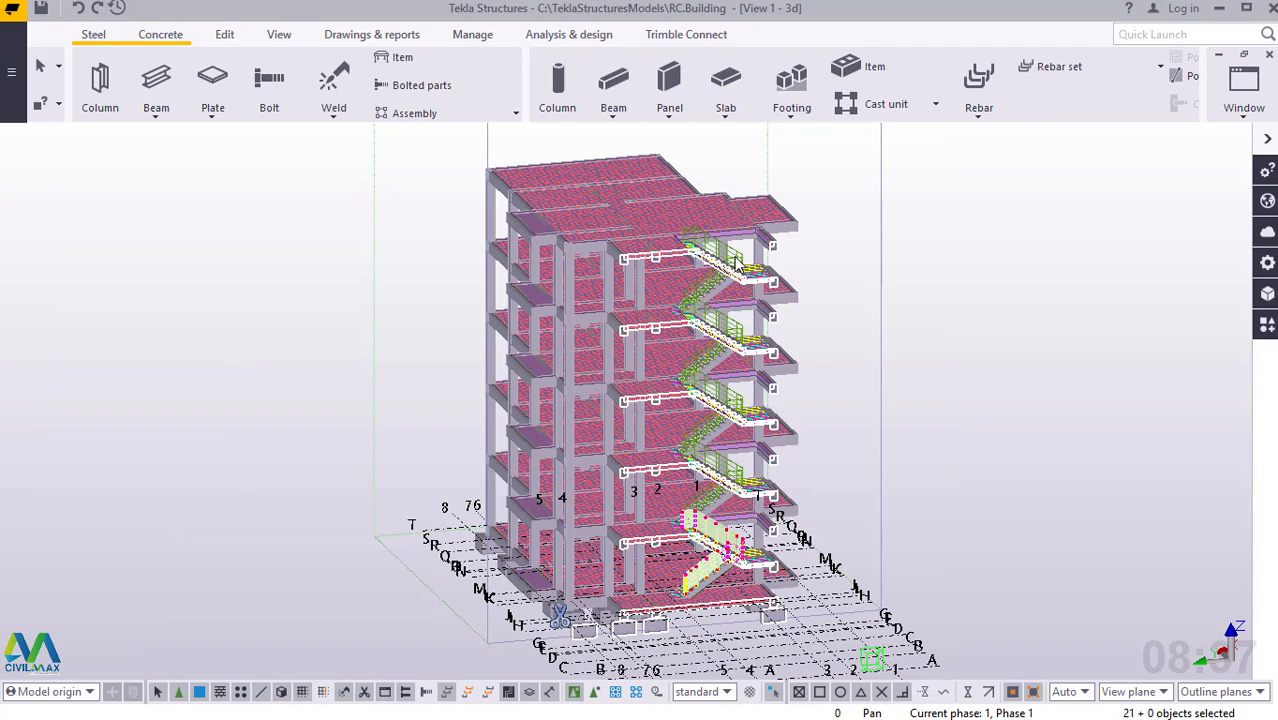
scroll(738, 265, up, 1)
scroll(676, 182, up, 4)
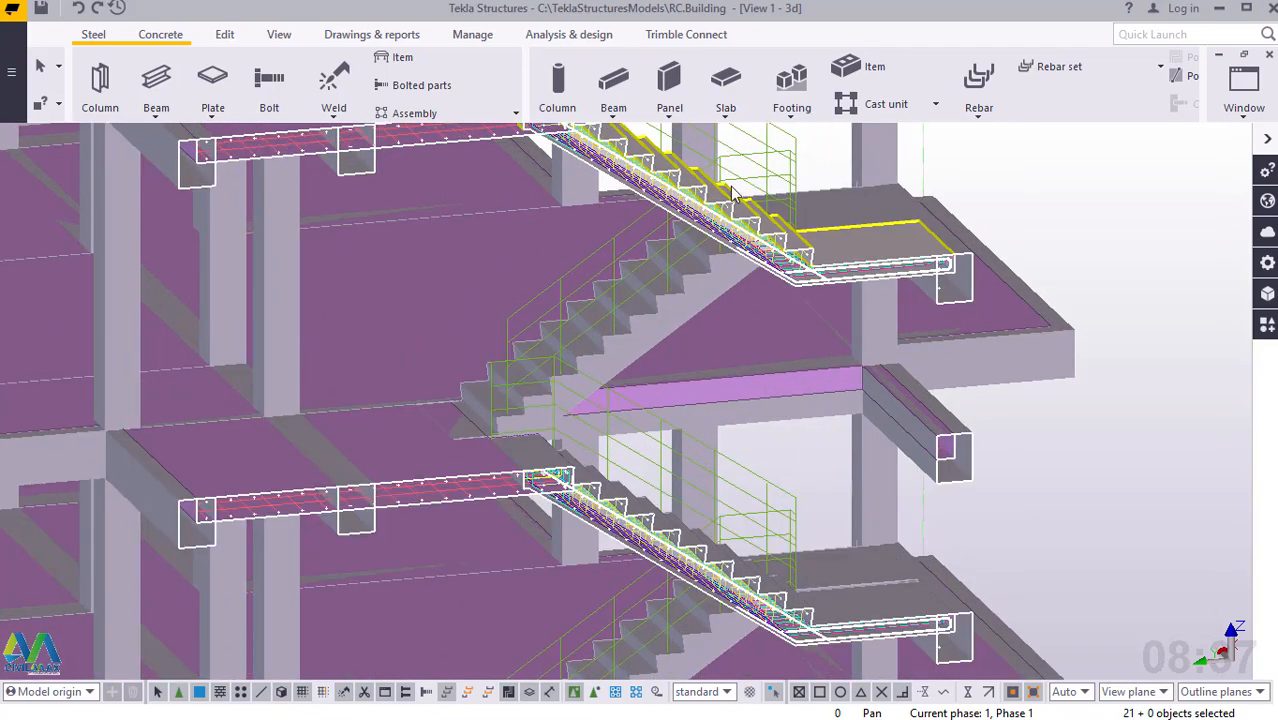
ctrl+middle_drag(769, 220, 538, 237)
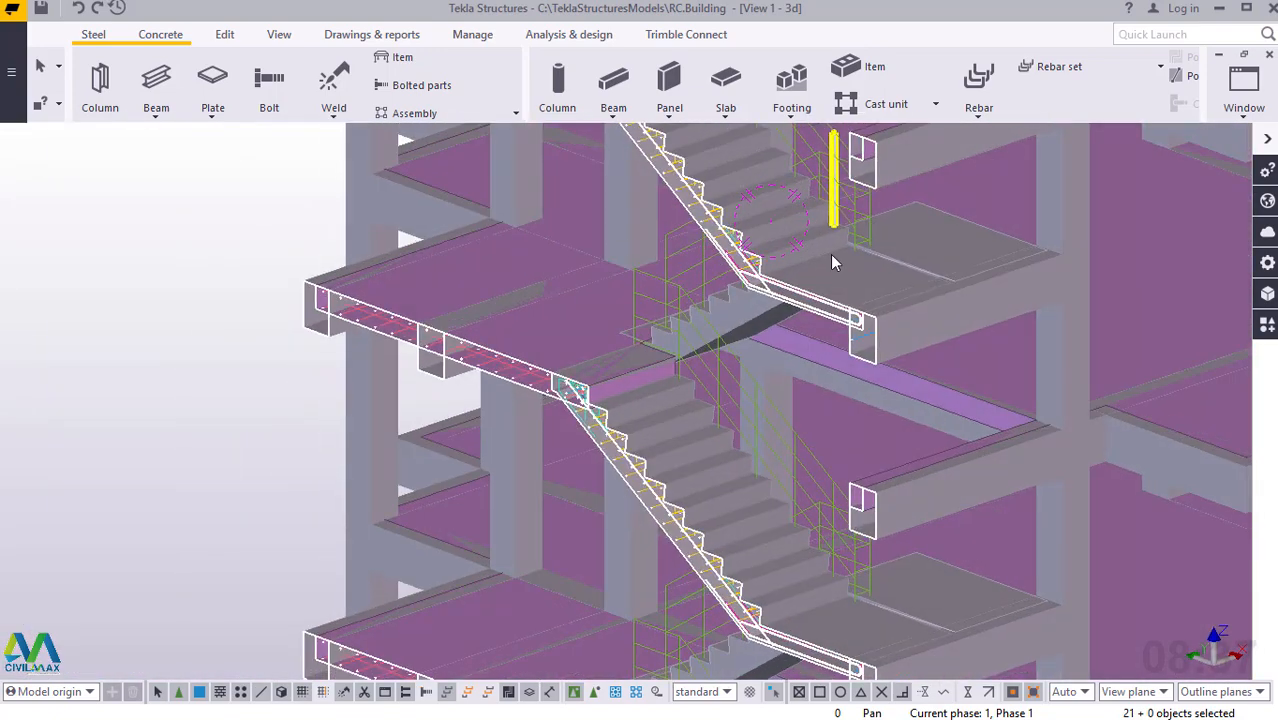
scroll(853, 224, up, 1)
scroll(853, 224, up, 5)
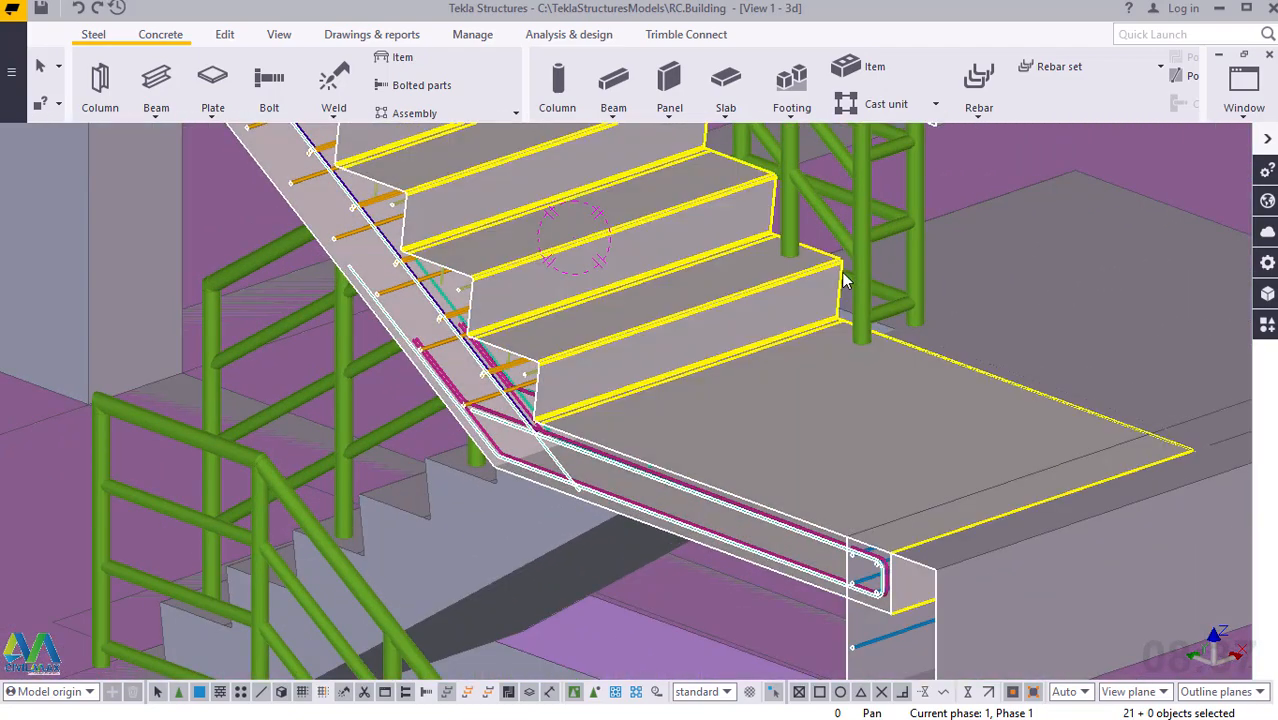
mouse_move(846, 273)
ctrl+middle_down()
mouse_move(591, 271)
mouse_move(833, 291)
ctrl+middle_up()
scroll(833, 291, down, 8)
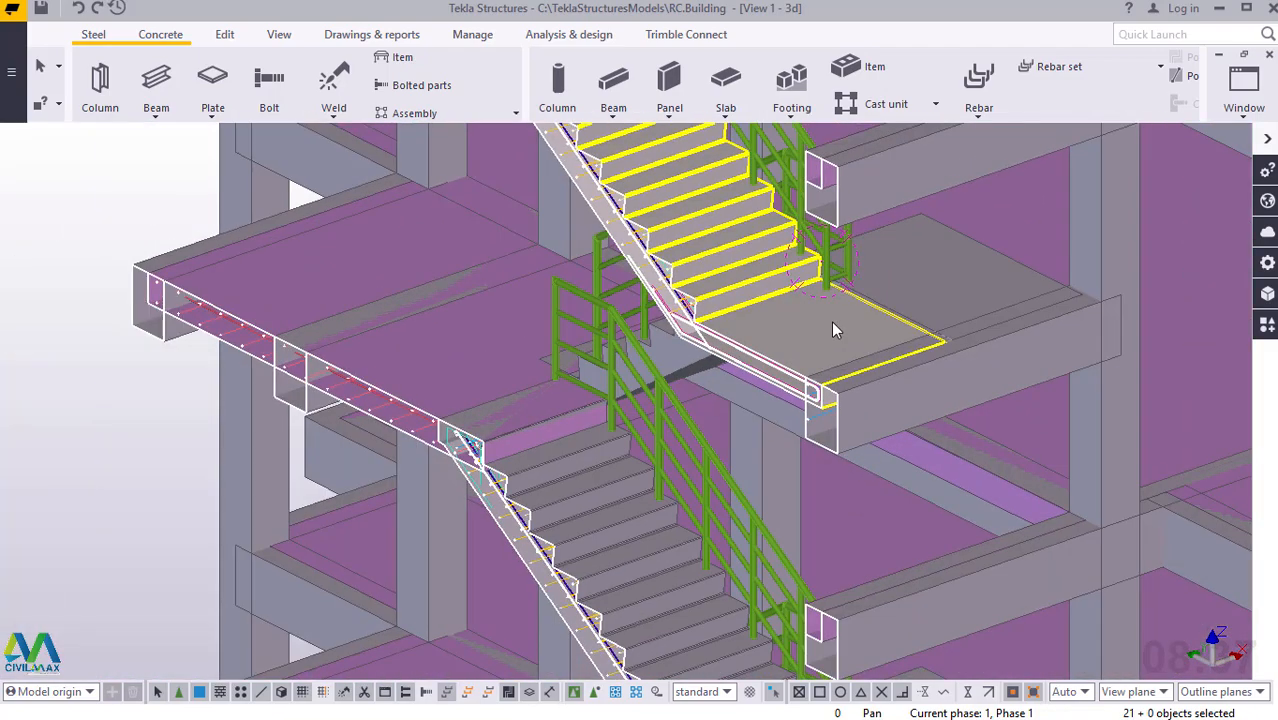
ctrl+middle_drag(845, 322, 800, 305)
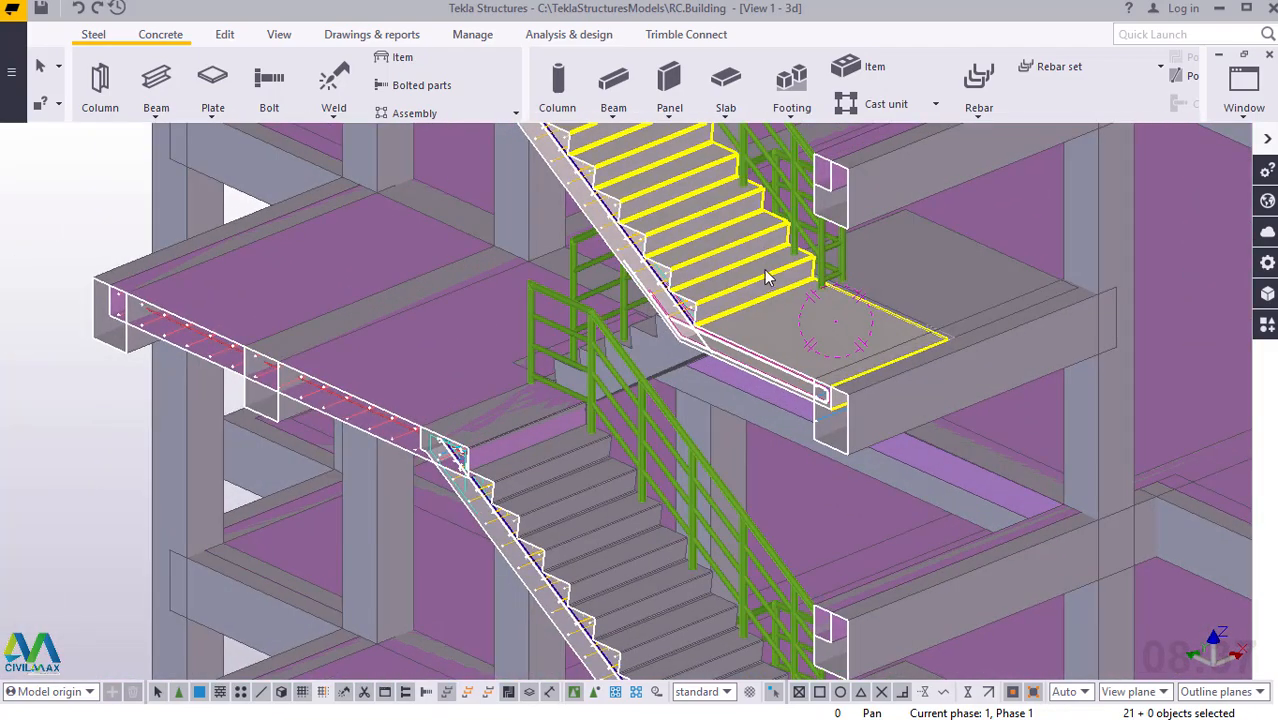
Add the copied railing assemblies on the two topmost storeys to the selection.
scroll(766, 272, down, 4)
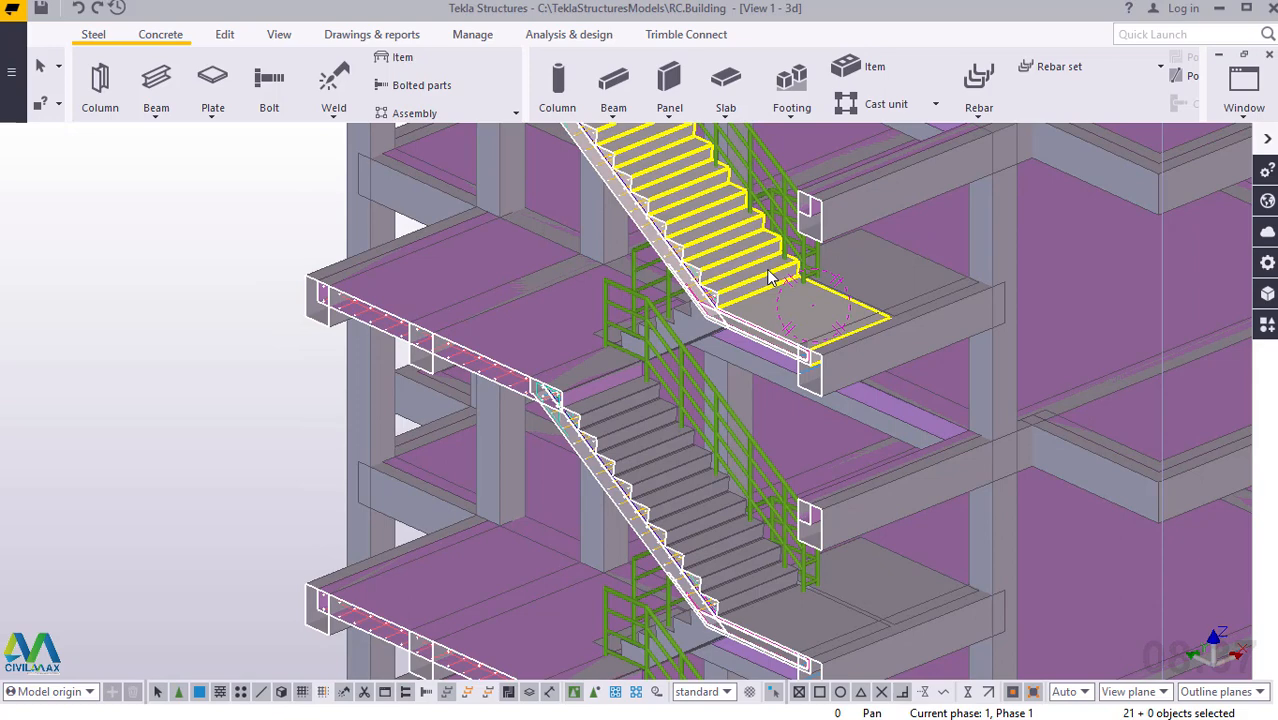
scroll(795, 437, down, 2)
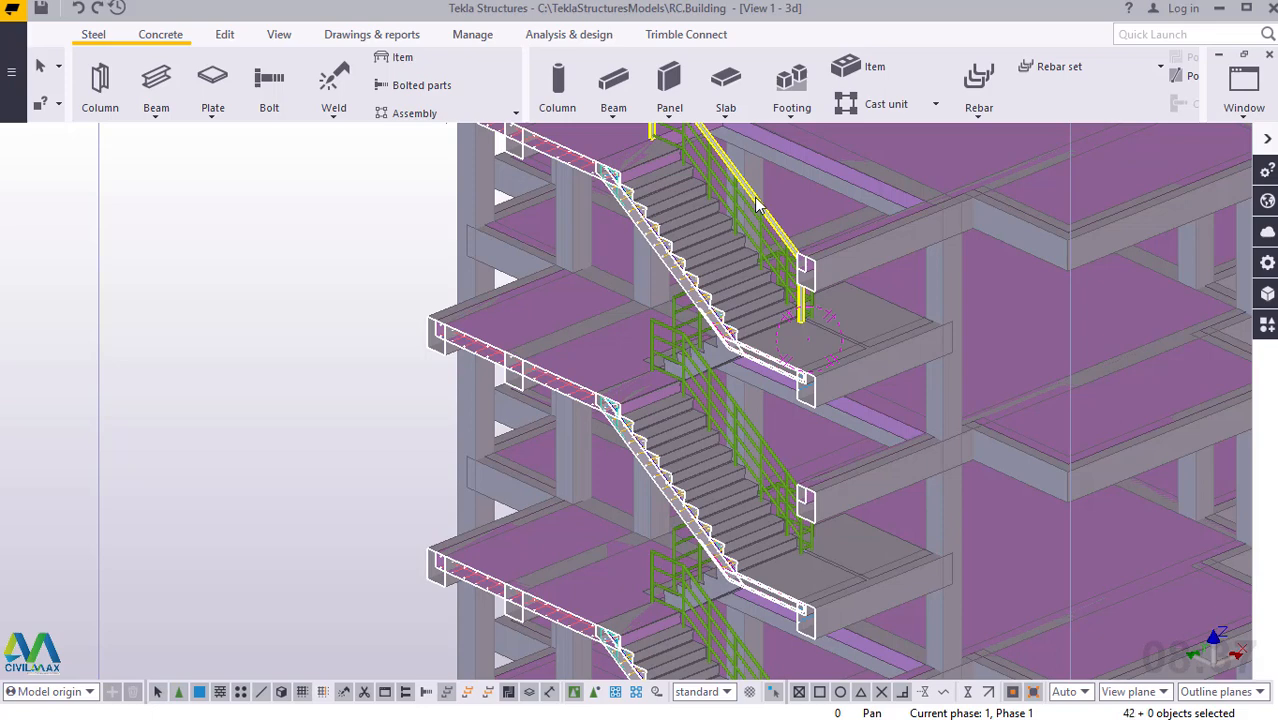
shift+click(757, 205)
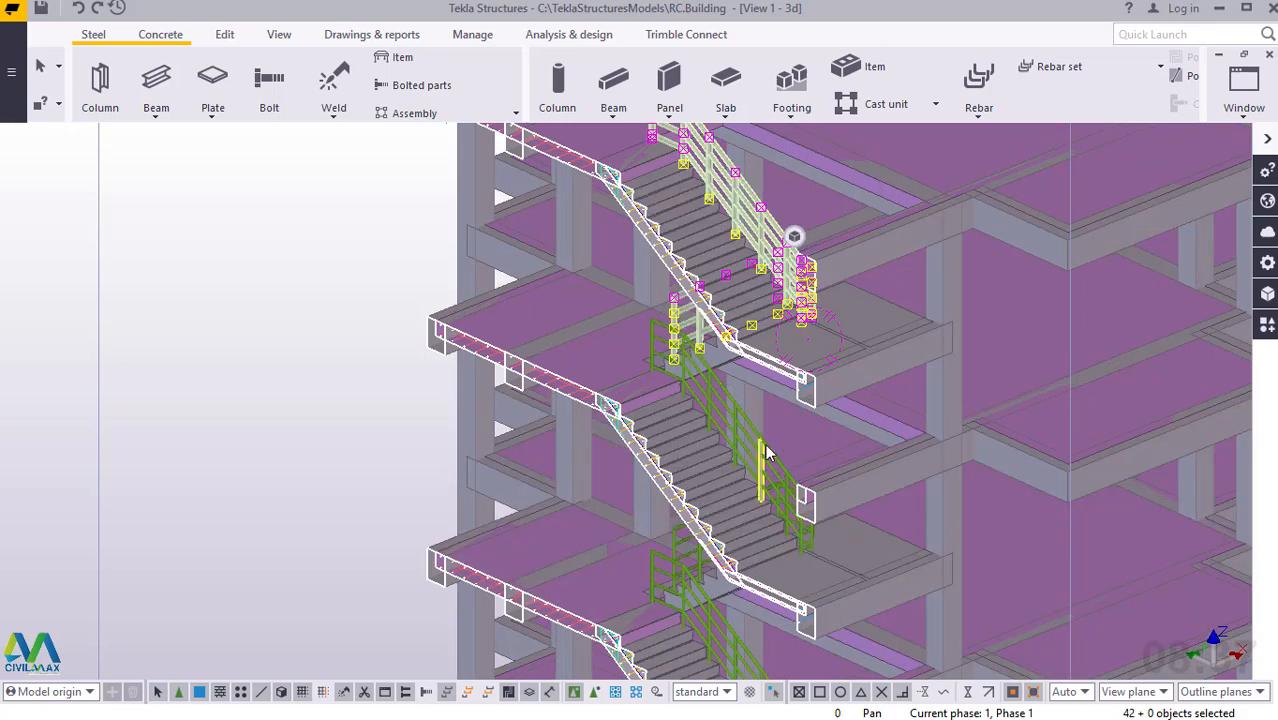
shift+click(767, 443)
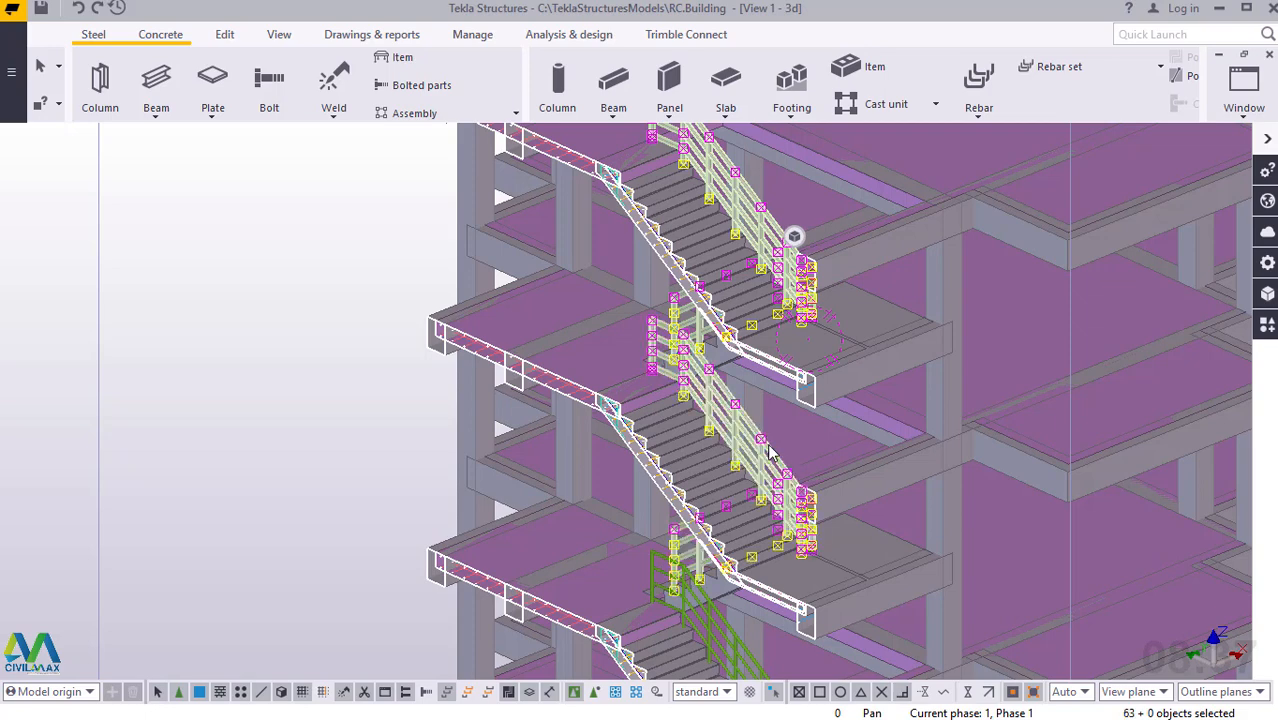
Examine the copied railings on the middle storeys along the stair flights and landings from both sides.
scroll(582, 317, down, 4)
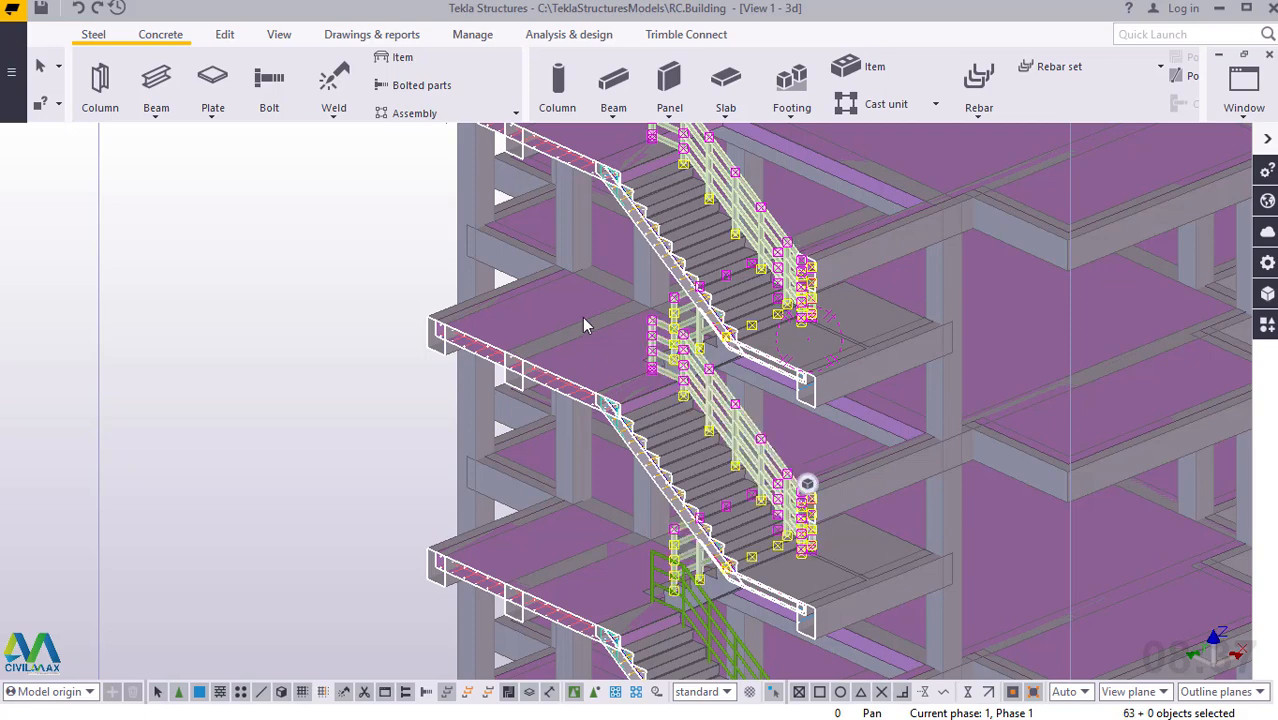
scroll(725, 560, down, 2)
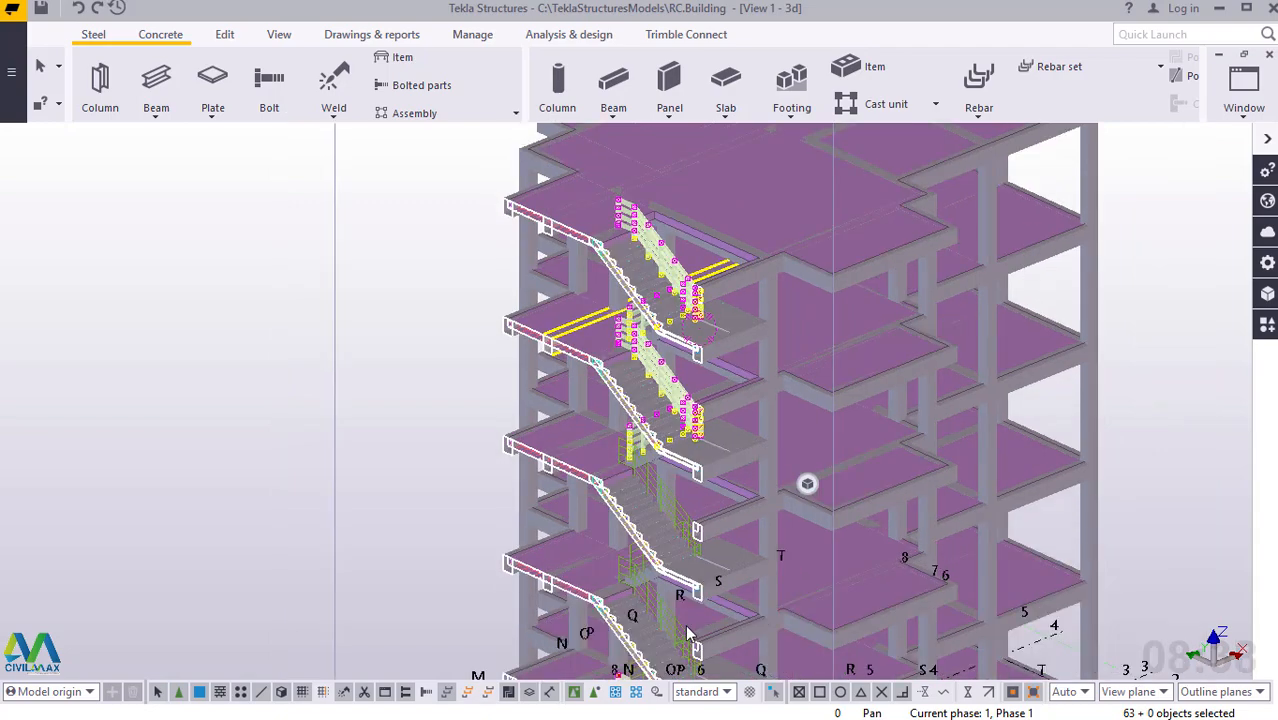
scroll(678, 640, down, 1)
scroll(678, 640, up, 3)
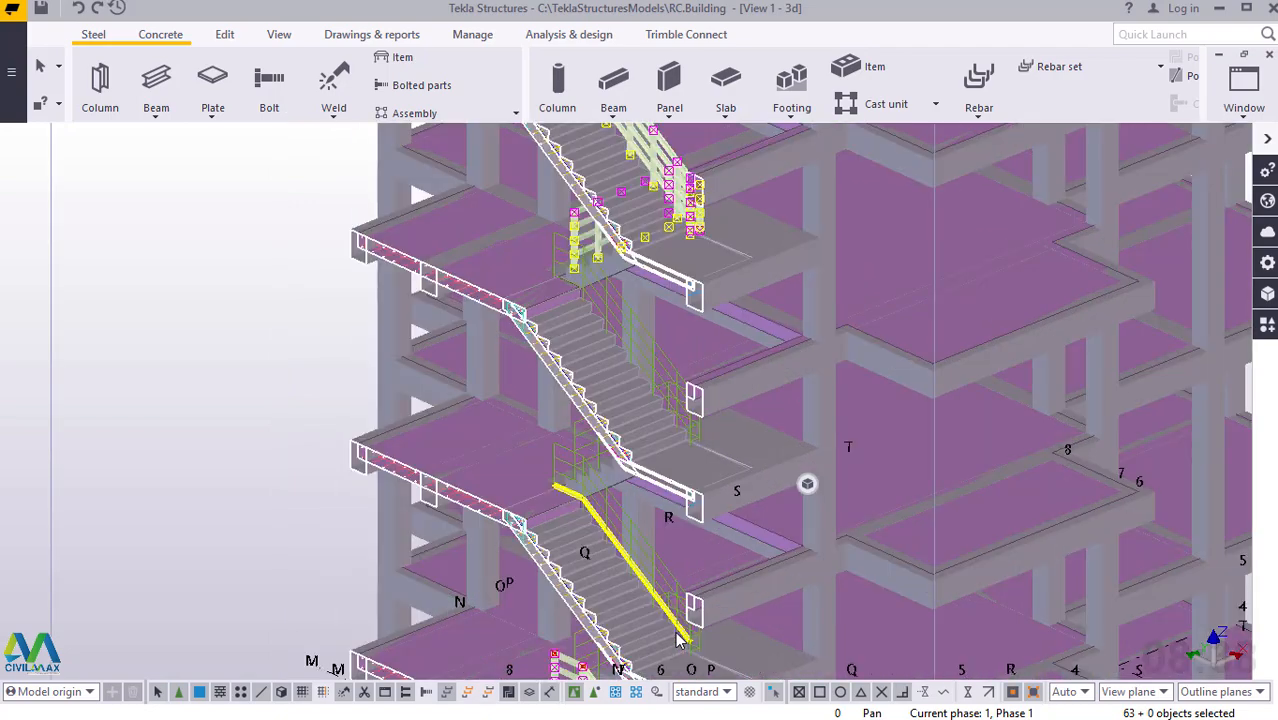
scroll(655, 585, up, 1)
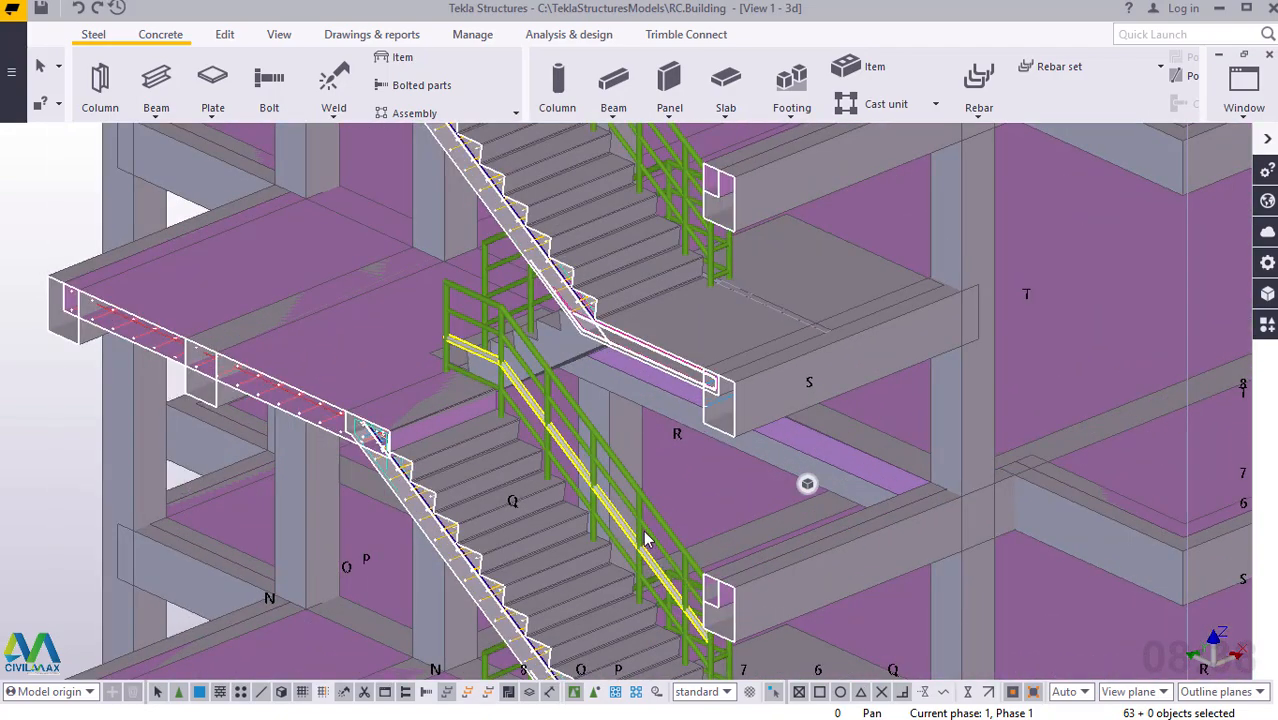
mouse_move(651, 521)
ctrl+middle_down()
mouse_move(806, 506)
mouse_move(979, 516)
ctrl+middle_up()
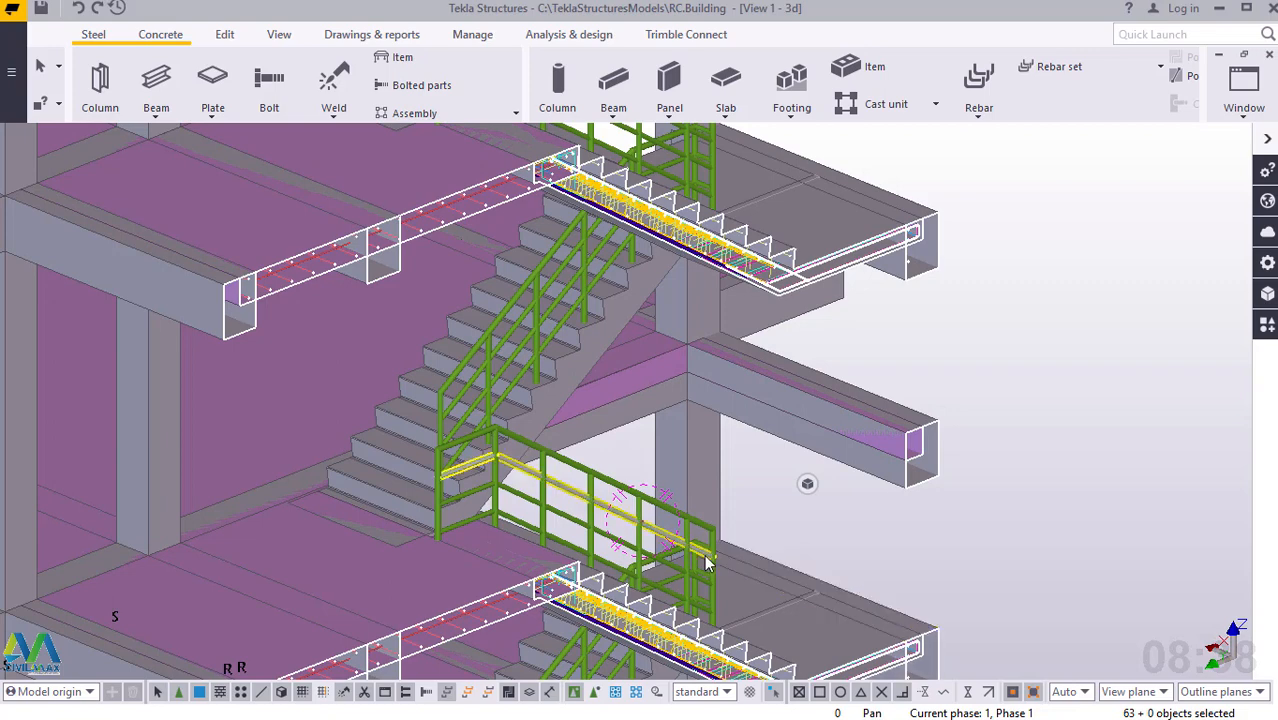
scroll(706, 563, up, 3)
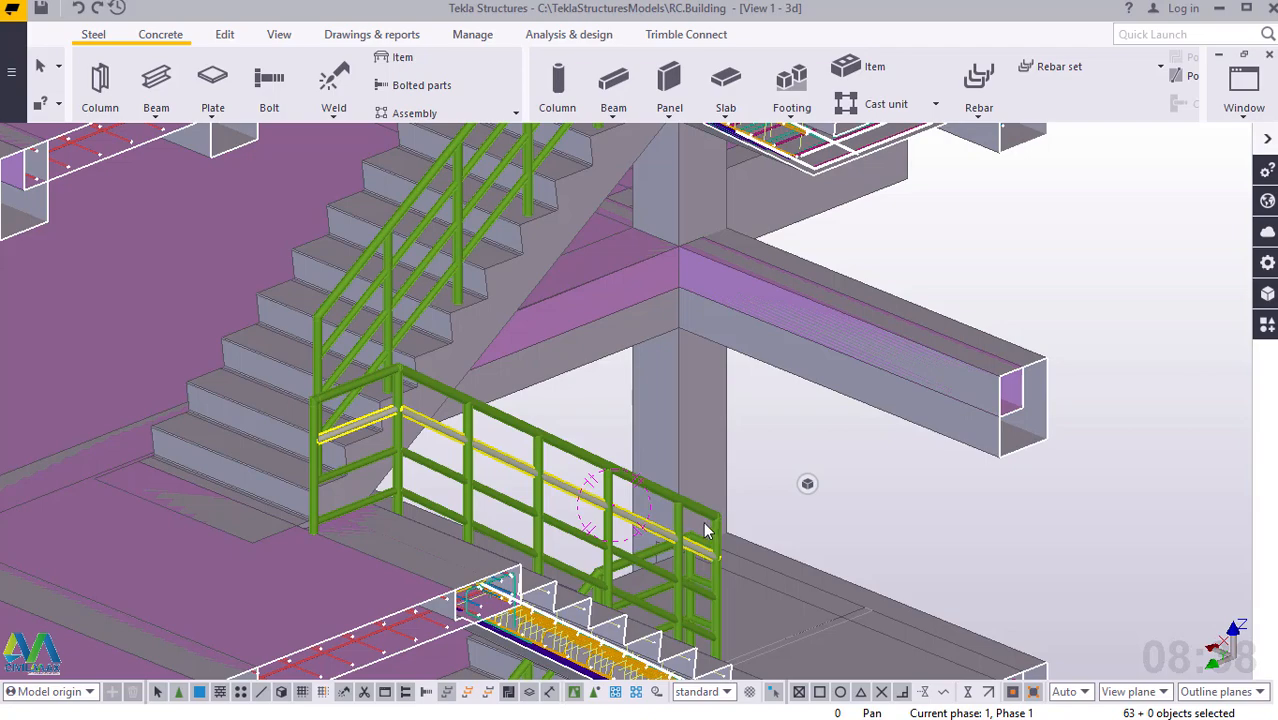
scroll(679, 479, down, 3)
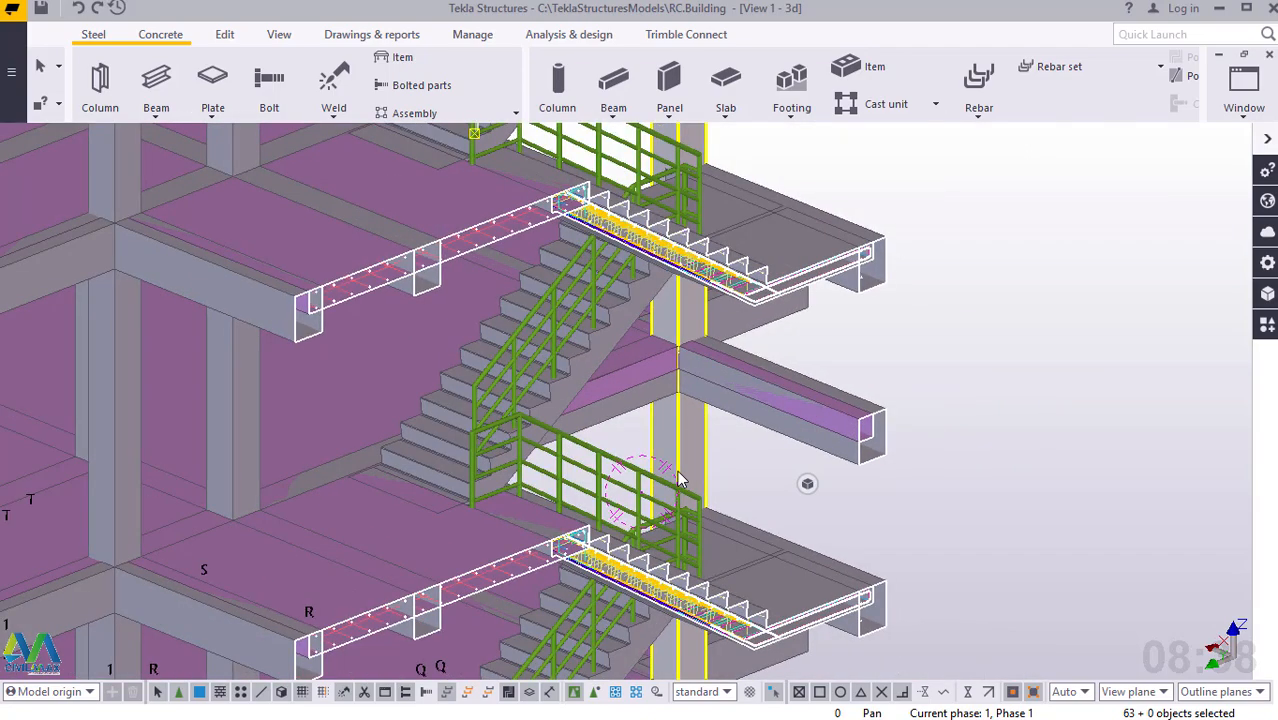